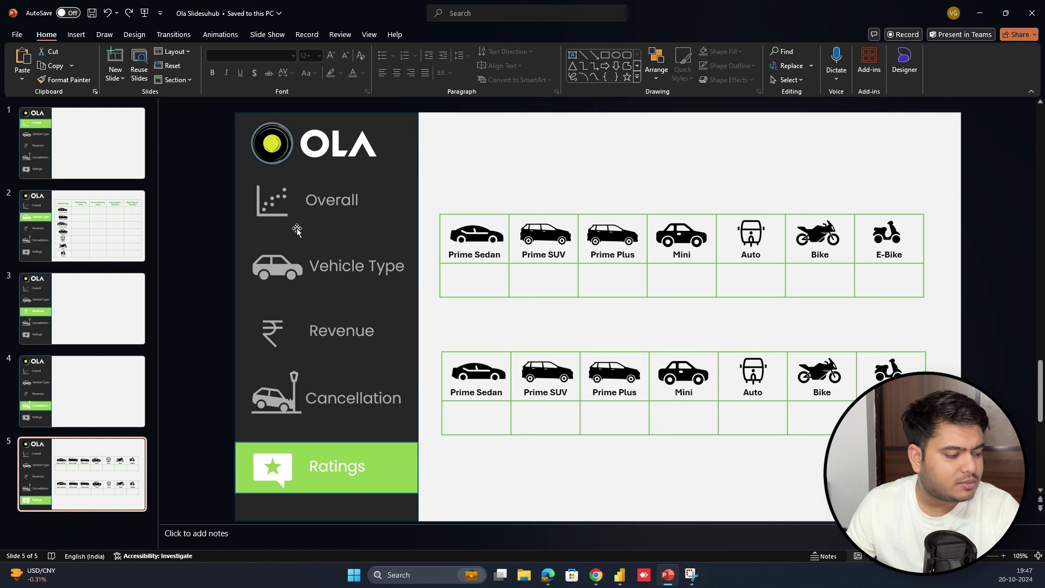
- Review the Overall, Vehicle Type, Revenue, Cancellation and Ratings template slides of the dashboard presentation
{"action": "left_click", "coordinate": [82, 163]}
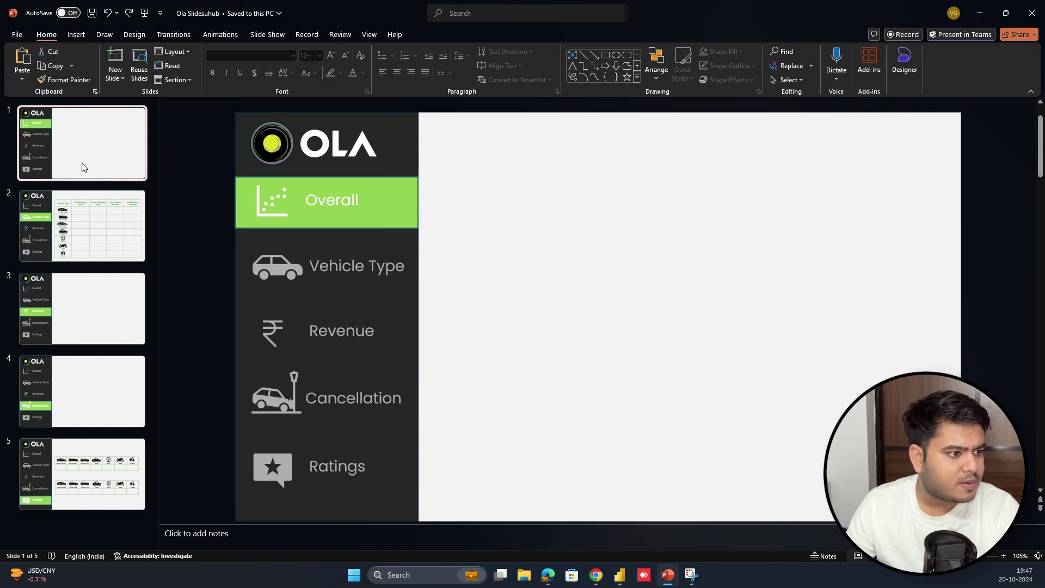
{"action": "left_click", "coordinate": [38, 244]}
{"action": "left_click", "coordinate": [70, 319]}
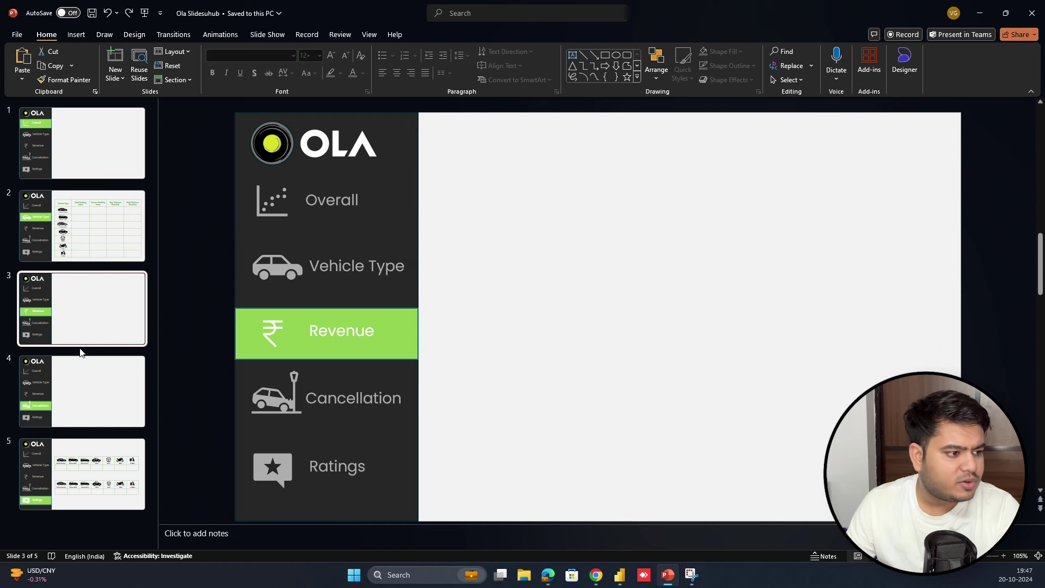
{"action": "left_click", "coordinate": [80, 385]}
{"action": "left_click", "coordinate": [93, 472]}
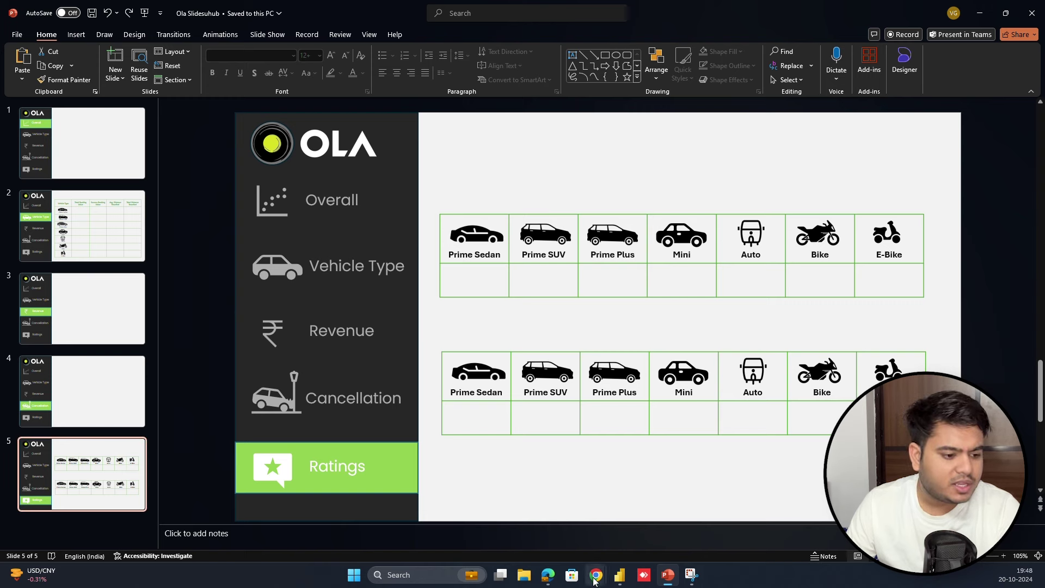
- Switch to the SQL Questions document in Google Docs and examine its list of Power BI questions
{"action": "mouse_move", "coordinate": [597, 575]}
{"action": "left_click", "coordinate": [586, 527]}
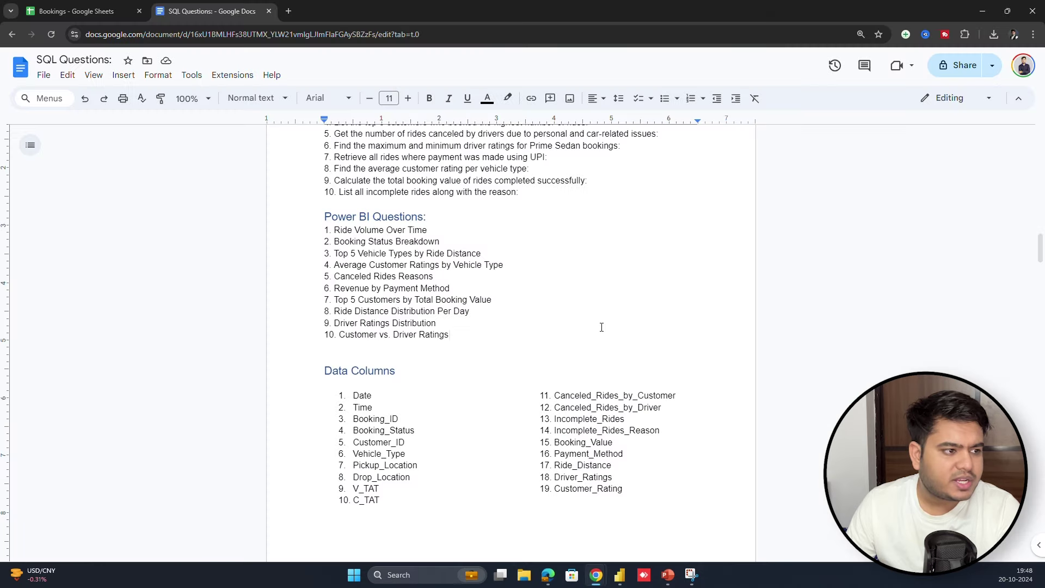
{"action": "left_click_drag", "start_coordinate": [327, 217], "coordinate": [474, 336]}
{"action": "scroll", "coordinate": [476, 322], "scroll_direction": "down", "scroll_amount": 15}
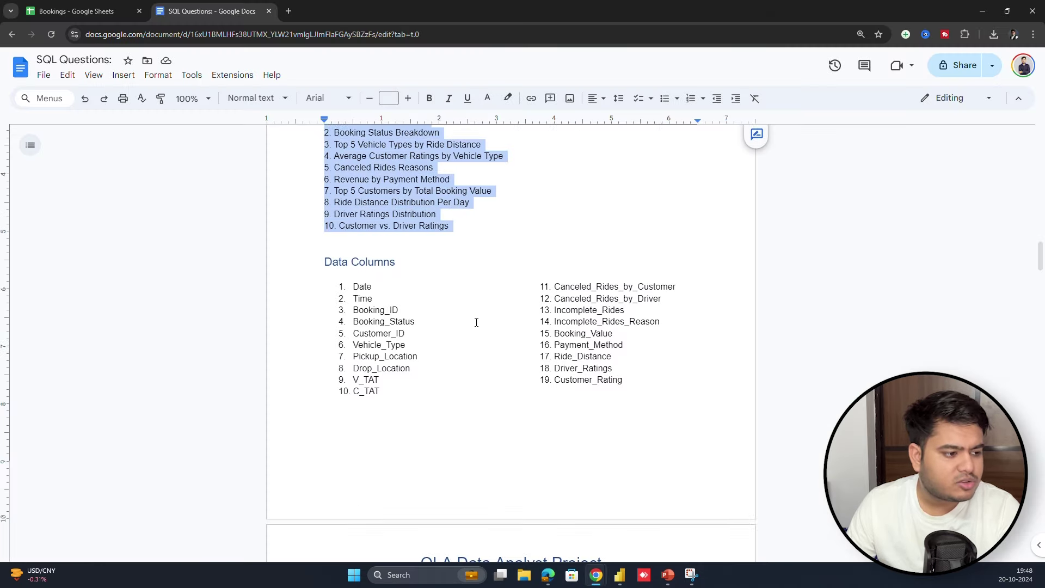
{"action": "scroll", "coordinate": [505, 298], "scroll_direction": "down", "scroll_amount": 5}
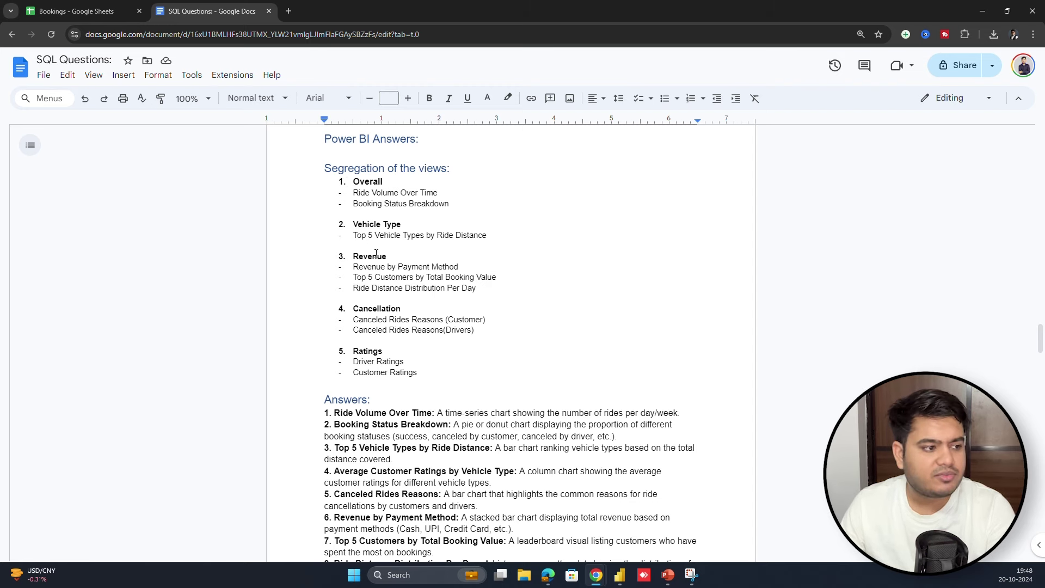
- Read the segregation of the views in the document, covering the Overall and Vehicle Type items
{"action": "left_click_drag", "start_coordinate": [329, 185], "coordinate": [428, 374]}
{"action": "left_click", "coordinate": [354, 182]}
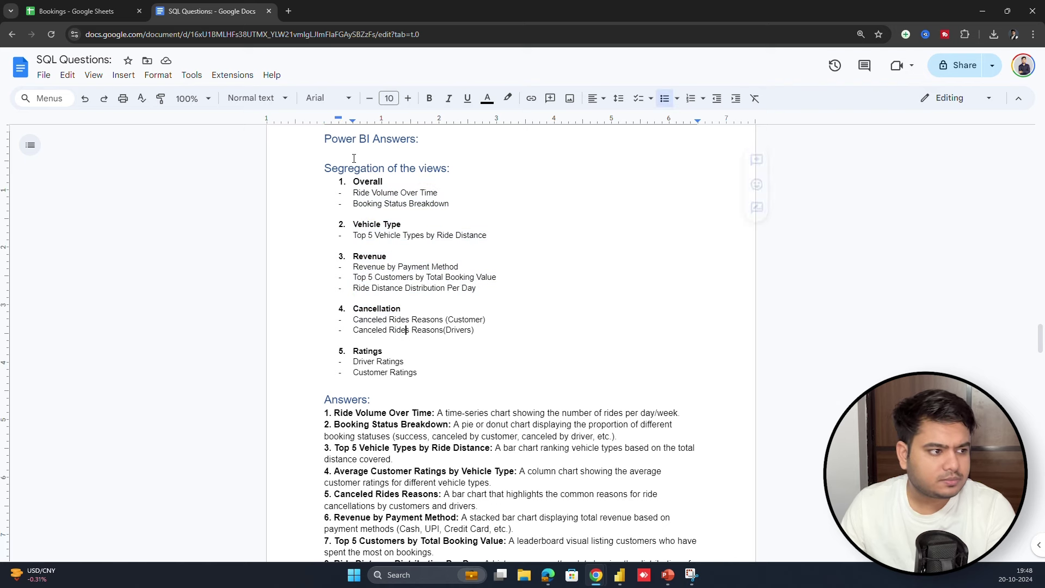
{"action": "left_click_drag", "start_coordinate": [355, 192], "coordinate": [448, 192]}
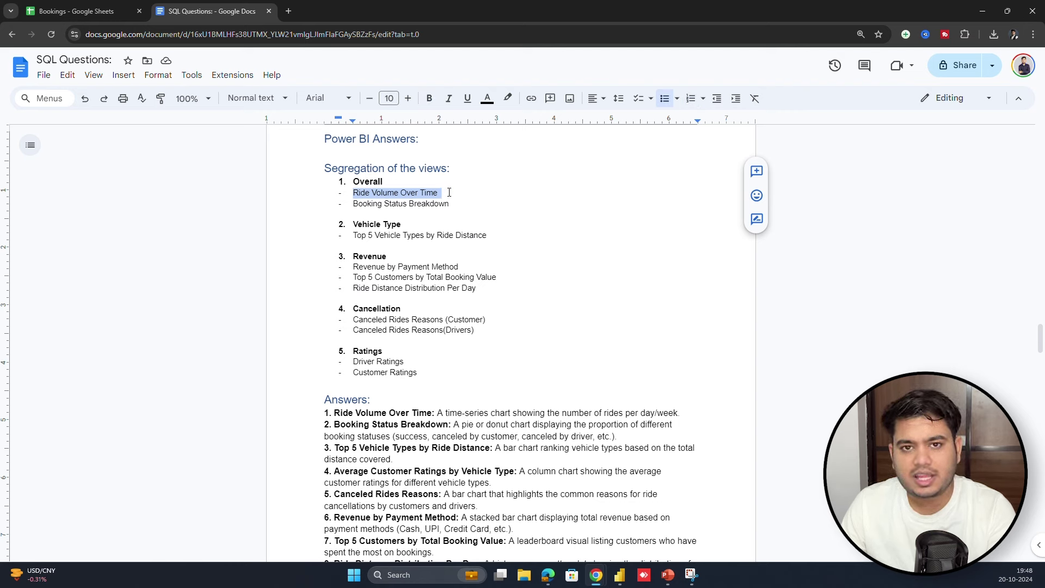
{"action": "triple_click", "coordinate": [390, 203]}
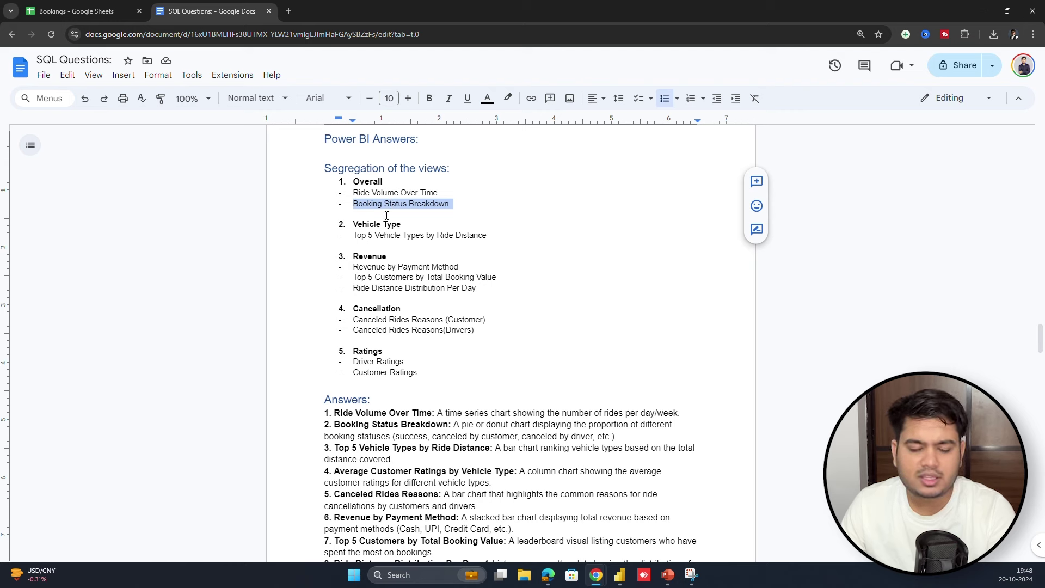
{"action": "triple_click", "coordinate": [371, 236]}
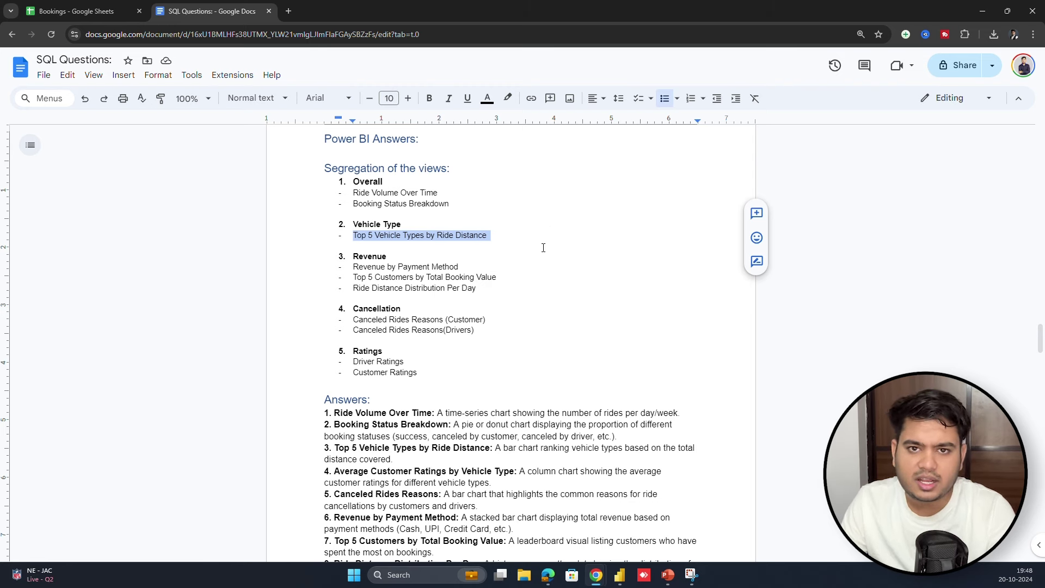
- Examine the three items listed under the Revenue view in the document
{"action": "triple_click", "coordinate": [370, 267]}
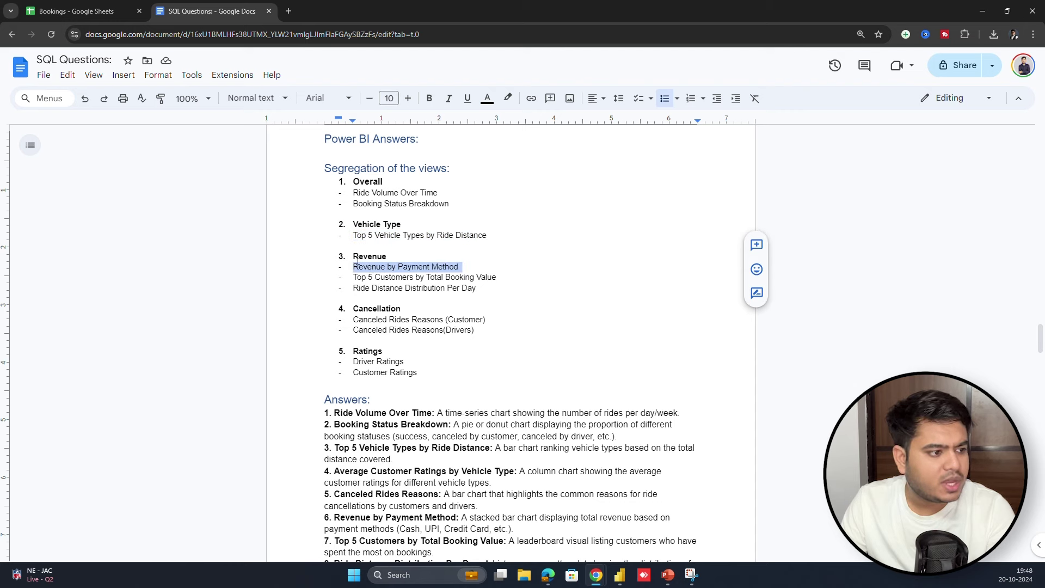
{"action": "left_click", "coordinate": [359, 257]}
{"action": "triple_click", "coordinate": [475, 267]}
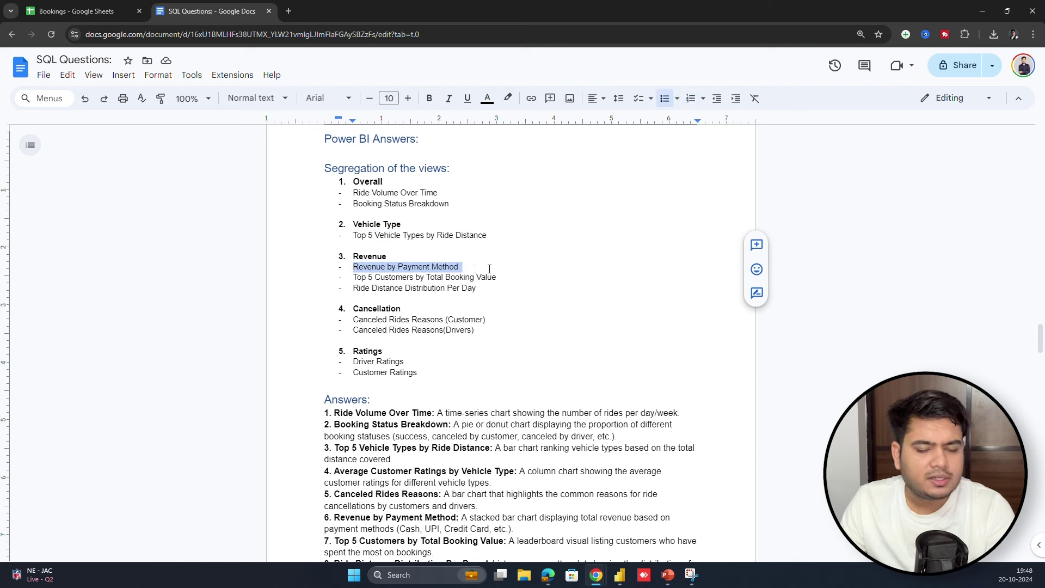
{"action": "triple_click", "coordinate": [421, 275]}
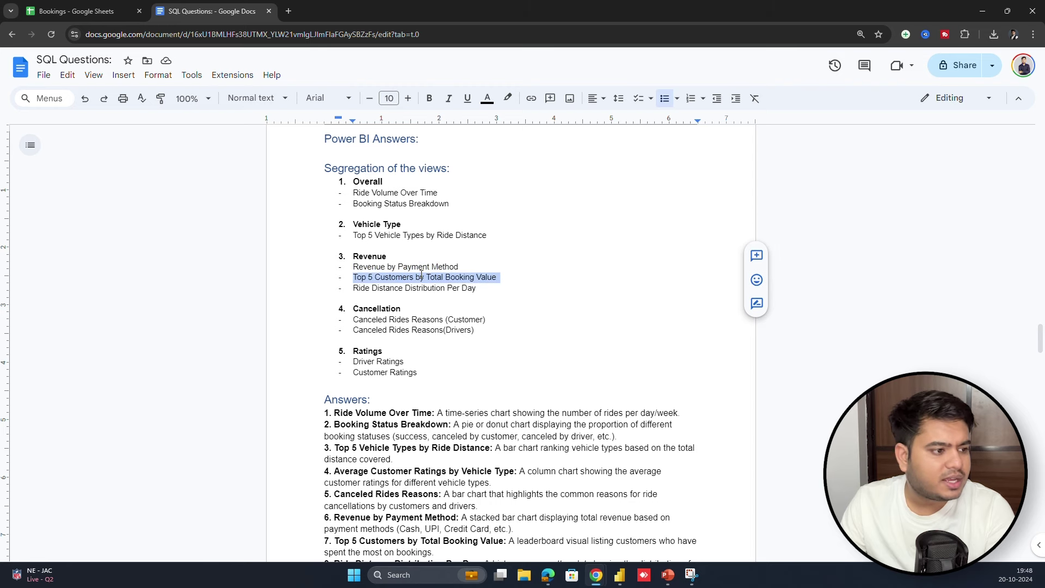
{"action": "triple_click", "coordinate": [391, 290]}
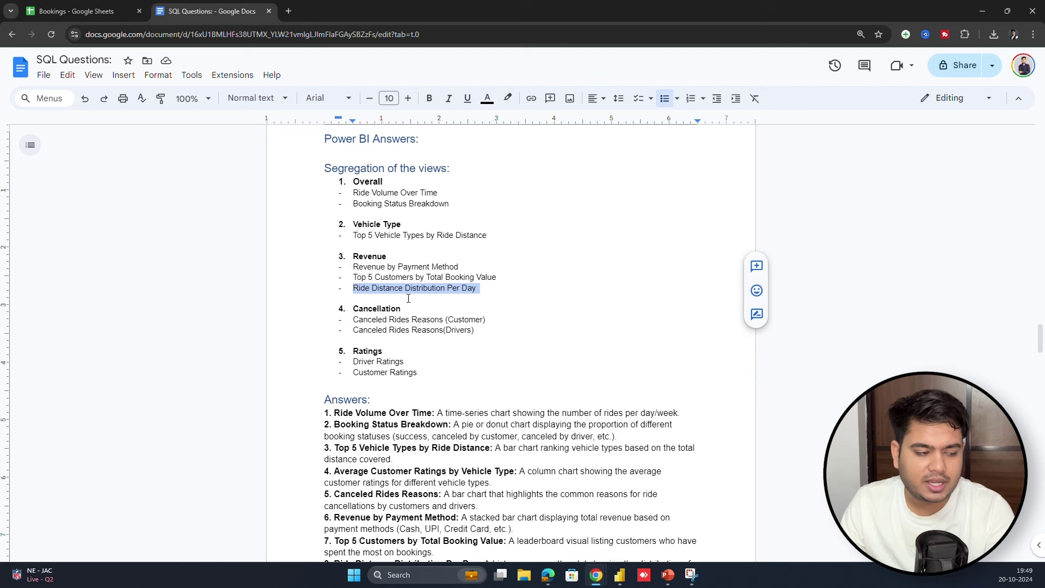
- Examine the items listed under the Cancellation and Ratings views in the document
{"action": "triple_click", "coordinate": [373, 322]}
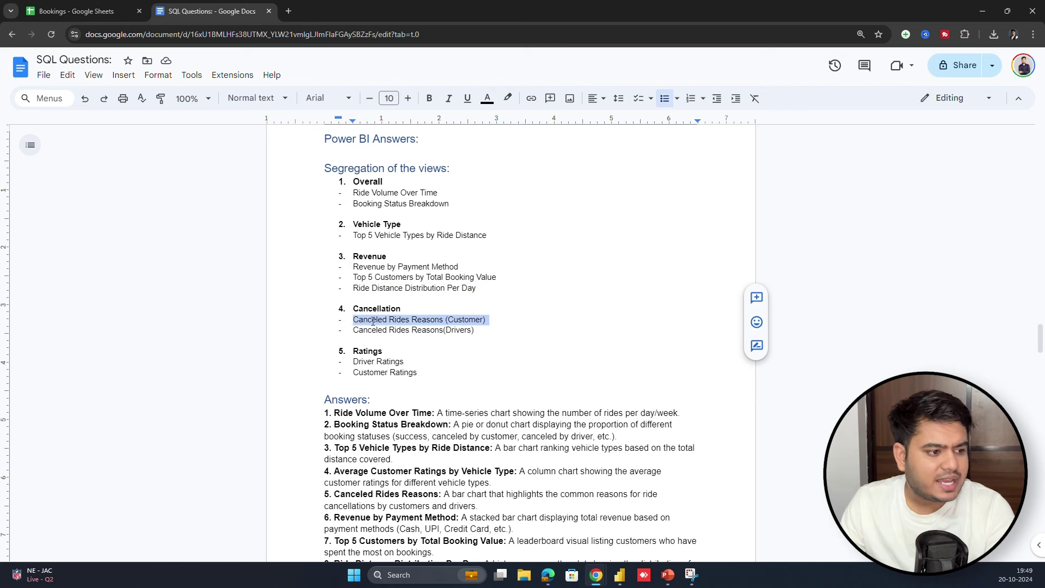
{"action": "left_click", "coordinate": [373, 329]}
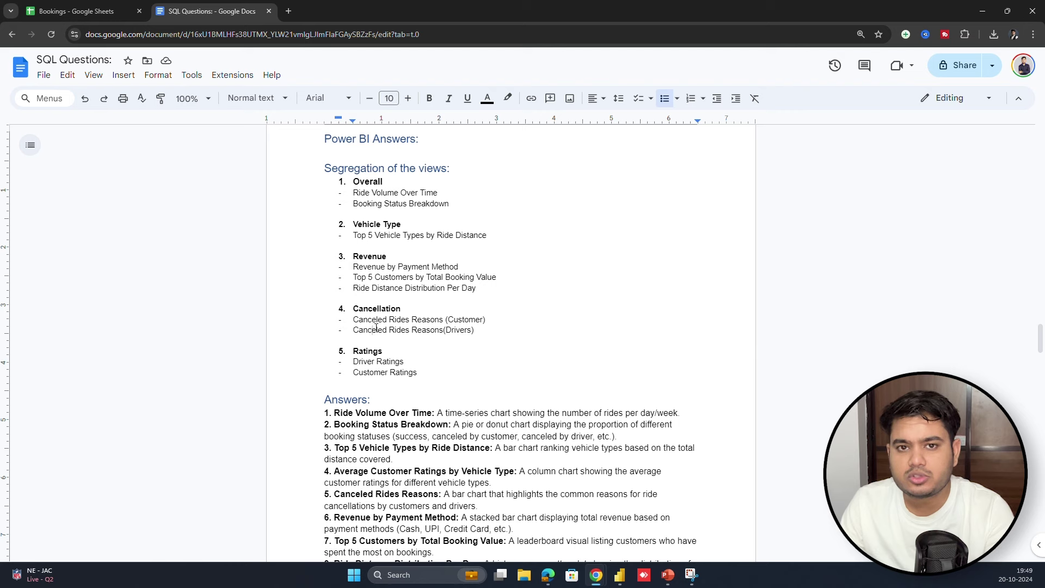
{"action": "left_click", "coordinate": [366, 353]}
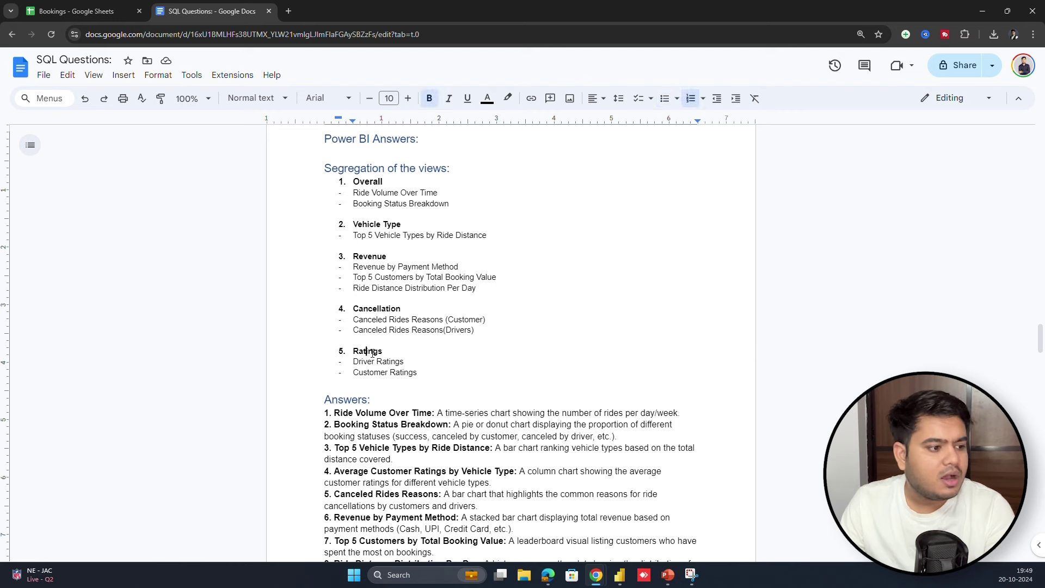
{"action": "triple_click", "coordinate": [374, 361]}
{"action": "left_click", "coordinate": [386, 372]}
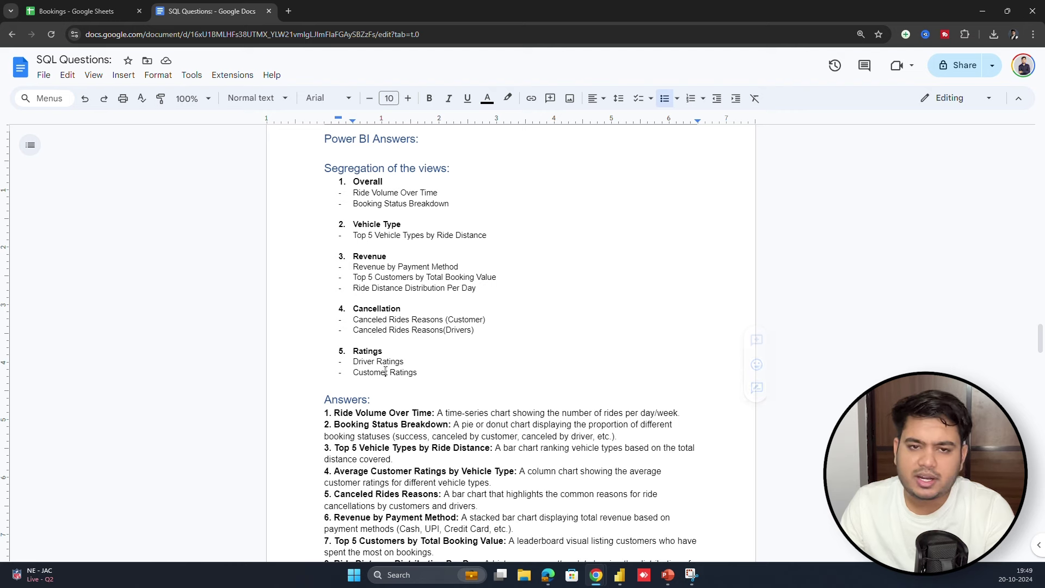
{"action": "double_click", "coordinate": [386, 372]}
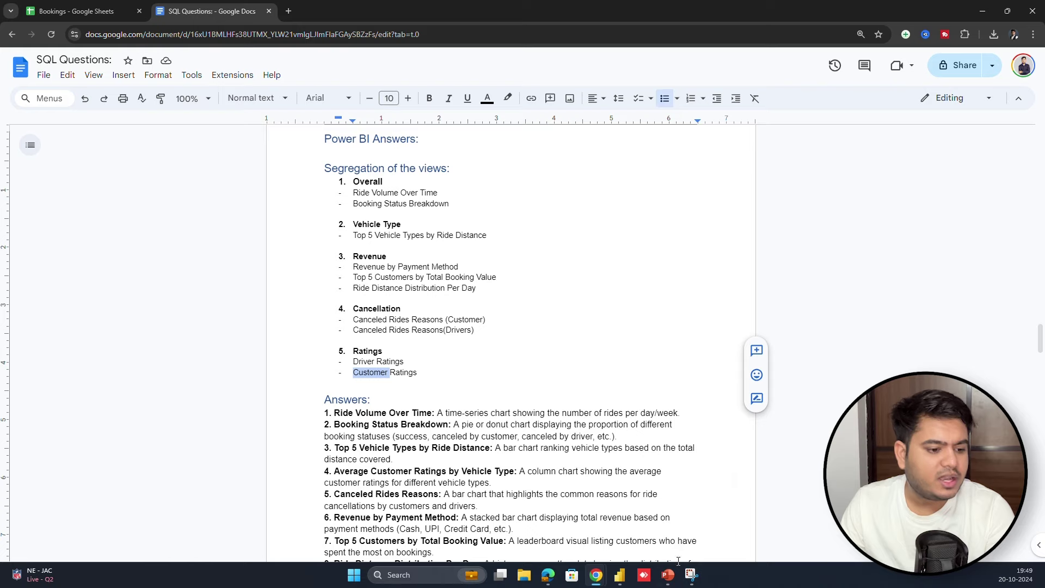
- Check the Ratings slide in PowerPoint, then return to the document and read the chart descriptions in the Answers section
{"action": "left_click", "coordinate": [668, 574]}
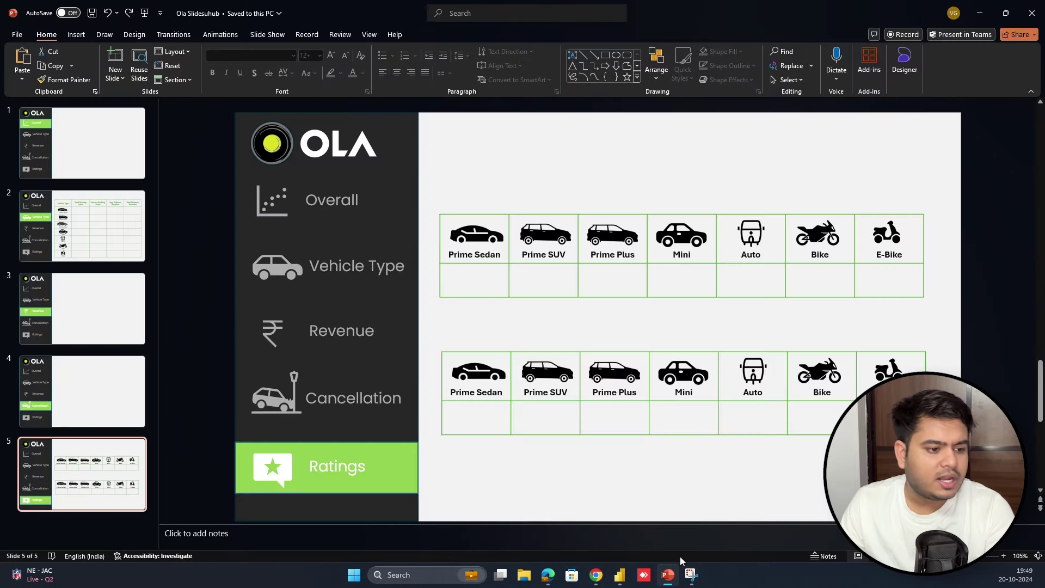
{"action": "left_click", "coordinate": [669, 581]}
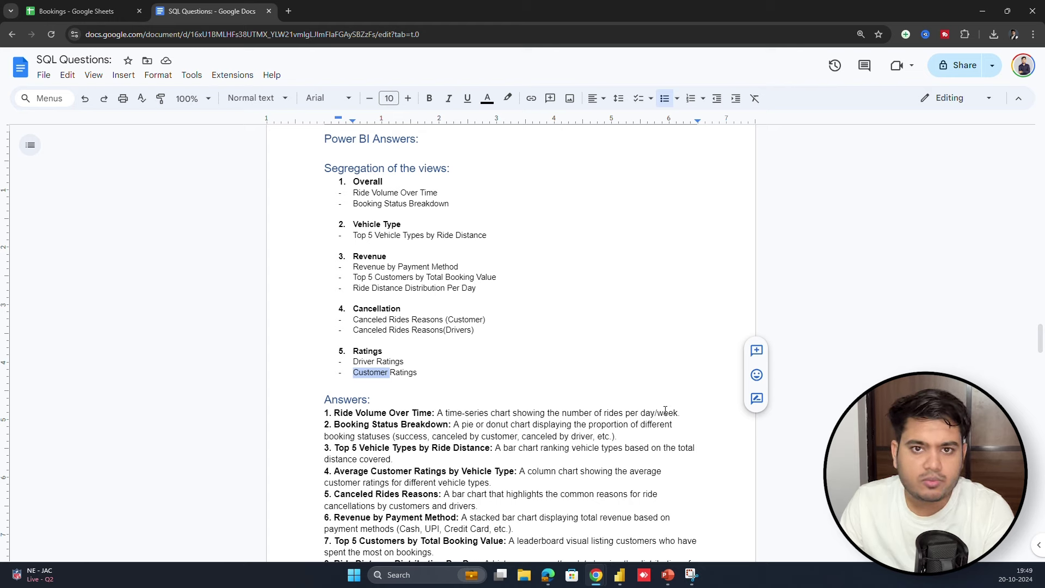
{"action": "scroll", "coordinate": [479, 375], "scroll_direction": "down", "scroll_amount": 4}
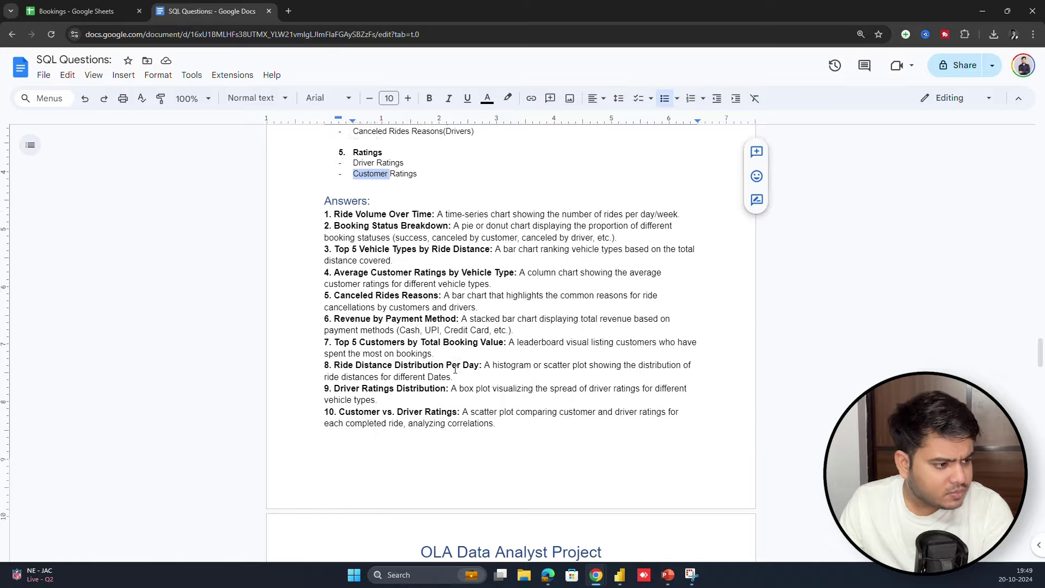
{"action": "scroll", "coordinate": [489, 347], "scroll_direction": "up", "scroll_amount": 5}
{"action": "scroll", "coordinate": [501, 346], "scroll_direction": "down", "scroll_amount": 2}
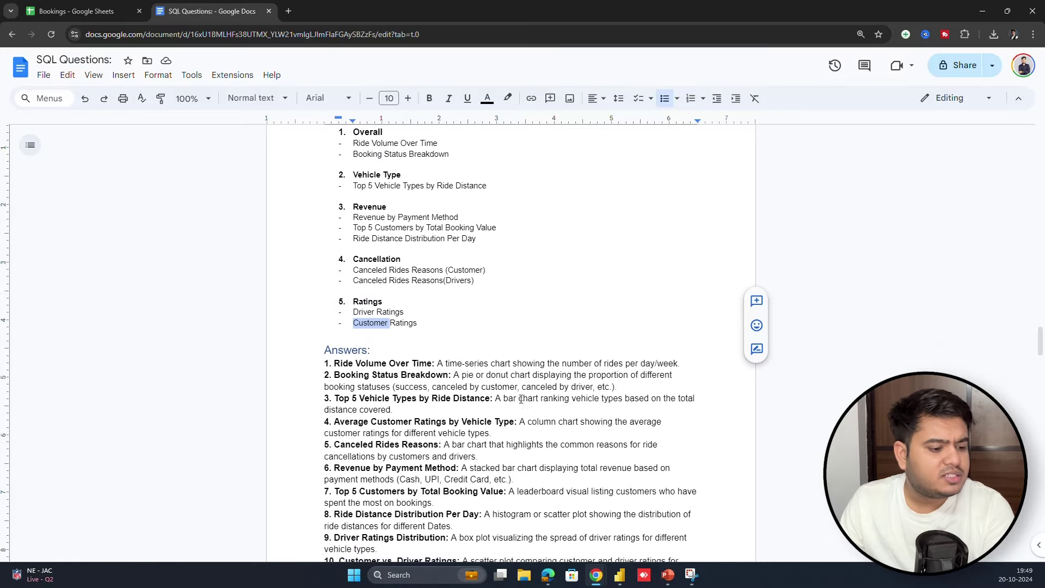
- Switch to the untitled Power BI Desktop report, add four pages and rename the first page as Overall1
{"action": "mouse_move", "coordinate": [626, 580]}
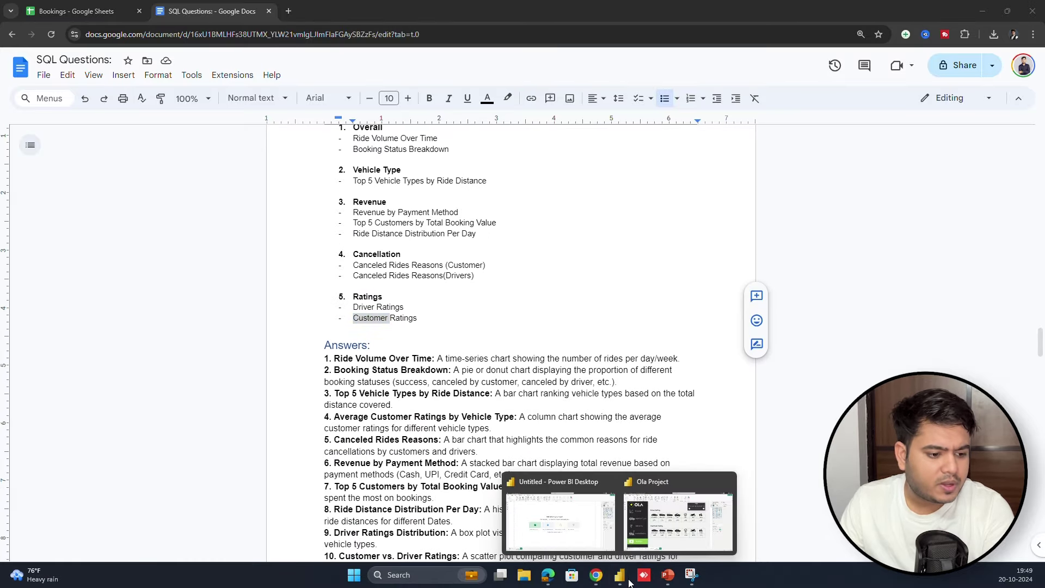
{"action": "left_click", "coordinate": [595, 531]}
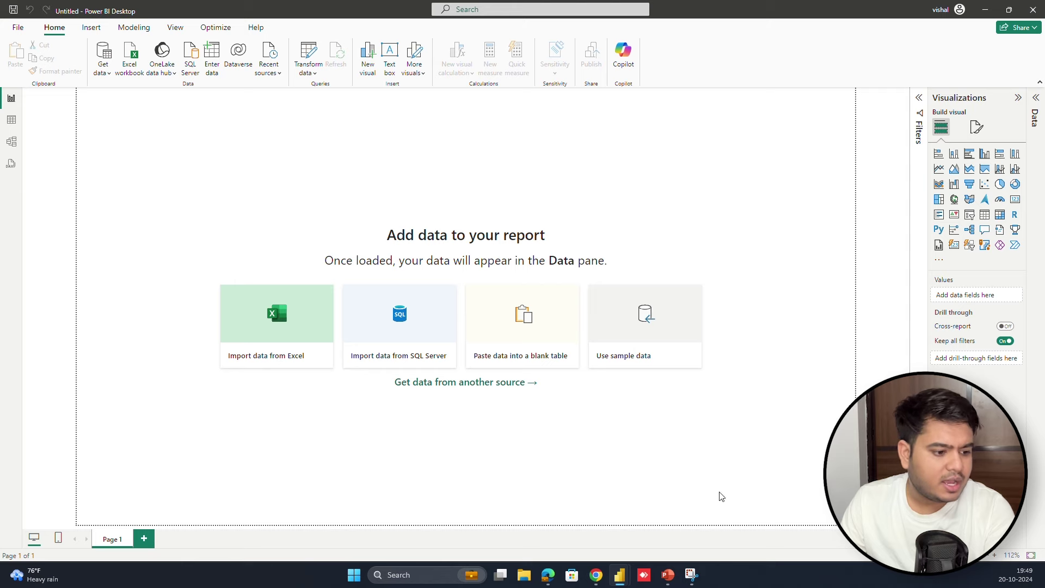
{"action": "left_click", "coordinate": [667, 575]}
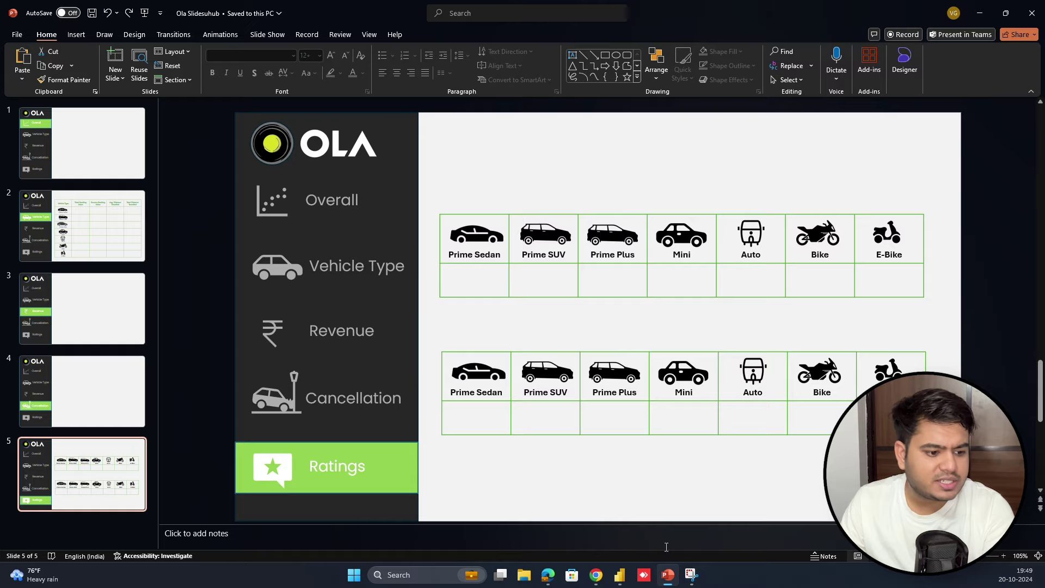
{"action": "left_click", "coordinate": [675, 576]}
{"action": "left_click", "coordinate": [677, 577]}
{"action": "left_click", "coordinate": [677, 577]}
{"action": "double_click", "coordinate": [115, 540]}
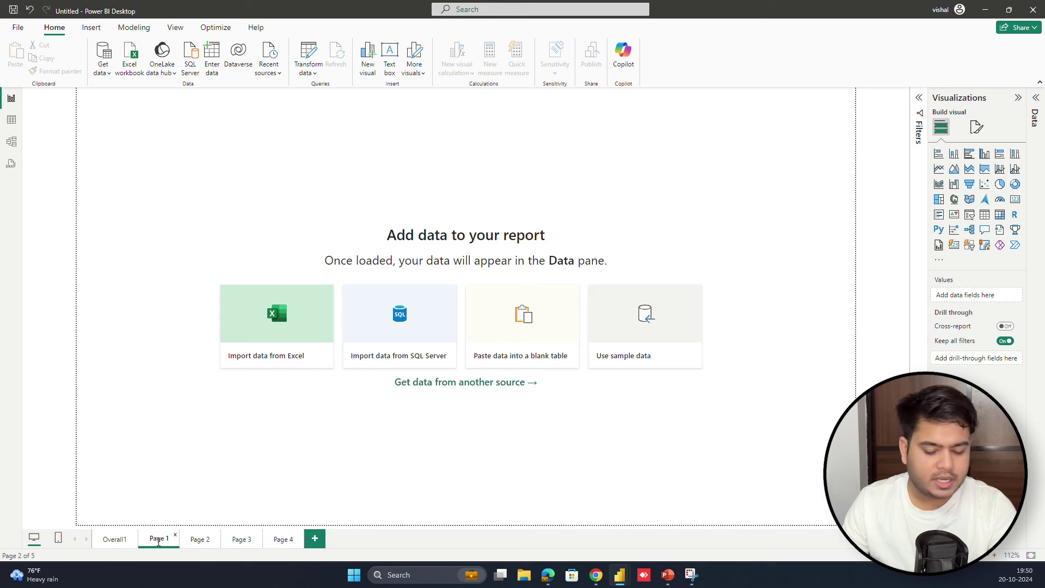
- Rename the second report page as Vehicle Type and the third as Revenue
{"action": "double_click", "coordinate": [158, 539]}
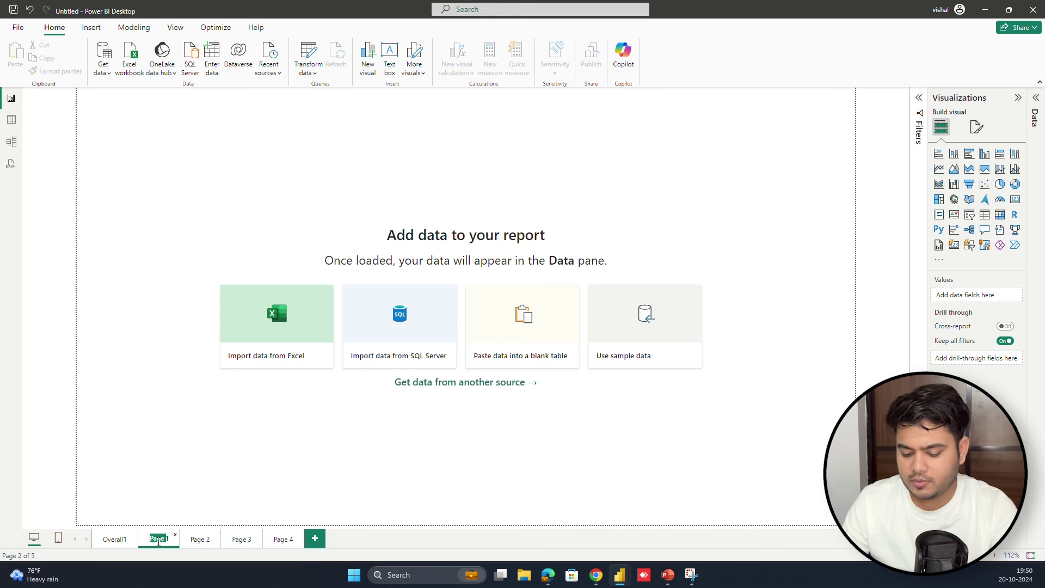
{"action": "type", "text": "Vehicle Type"}
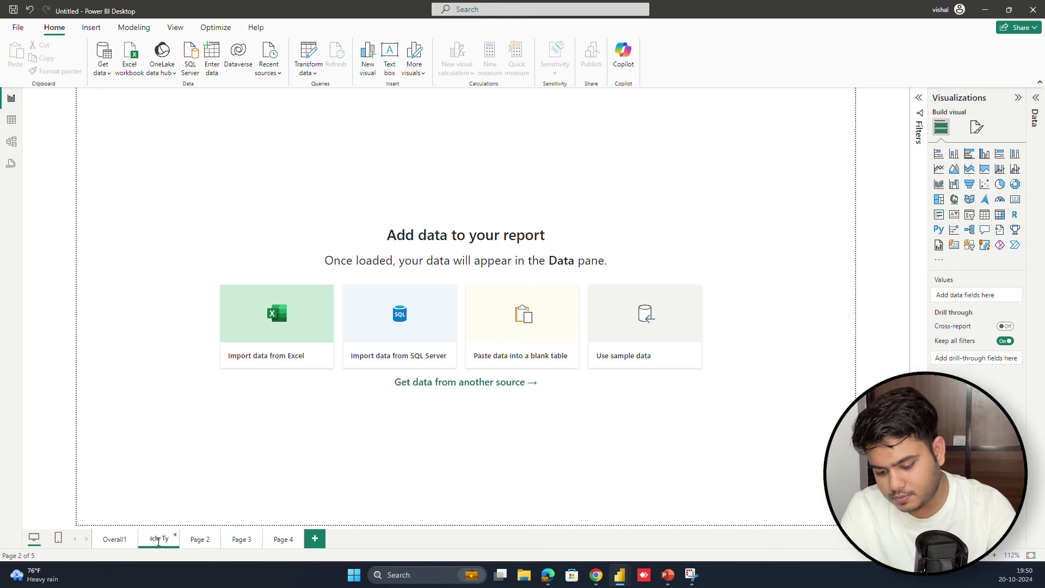
{"action": "double_click", "coordinate": [199, 540]}
{"action": "type", "text": "Revenue"}
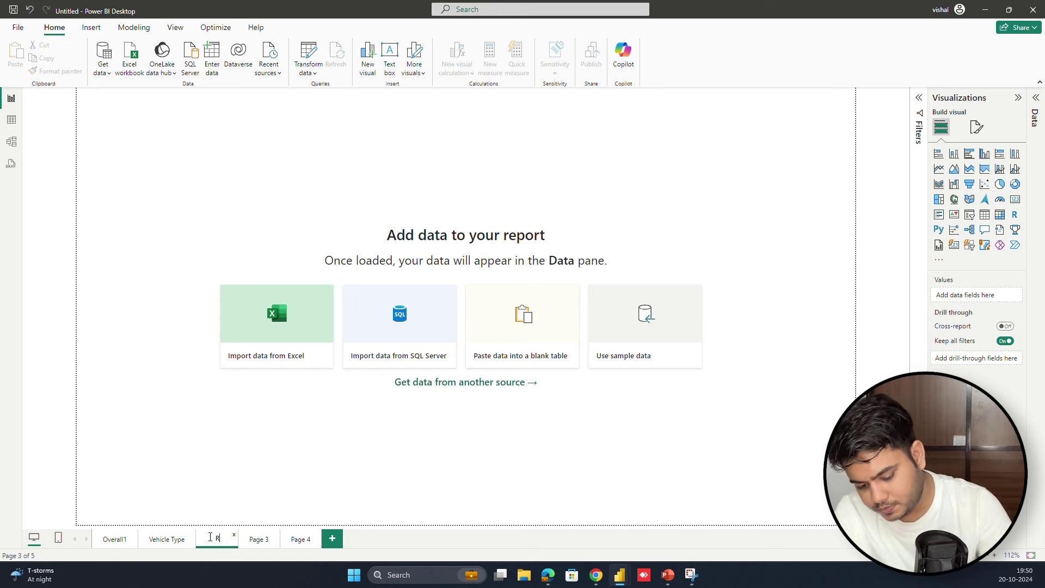
- Rename the fourth report page as Cancellation and the fifth as Ratings
{"action": "double_click", "coordinate": [262, 539]}
{"action": "type", "text": "Ta"}
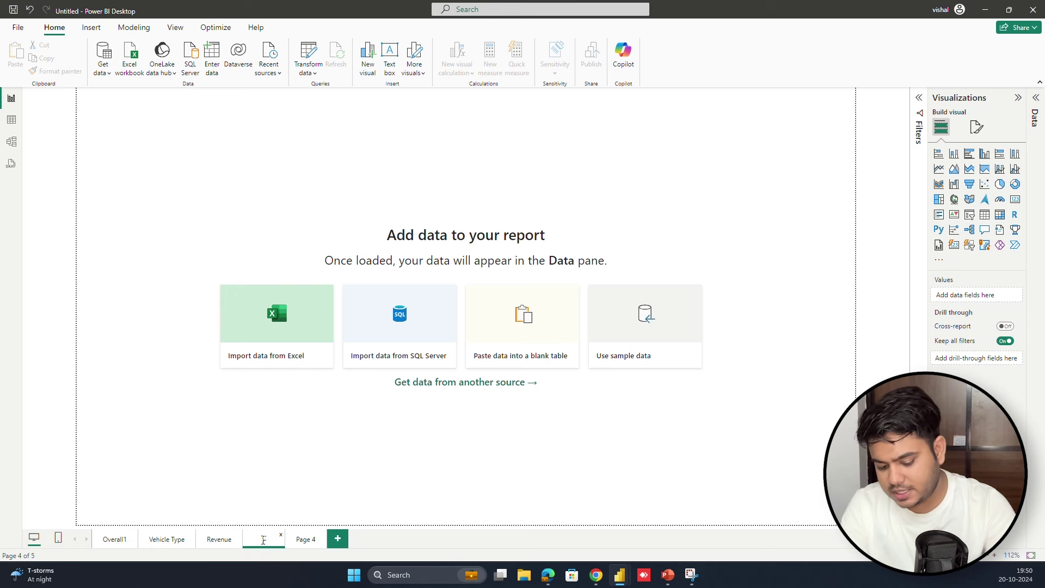
{"action": "type", "text": "ncellation"}
{"action": "left_click", "coordinate": [321, 539]}
{"action": "double_click", "coordinate": [319, 539]}
{"action": "type", "text": "Ratings"}
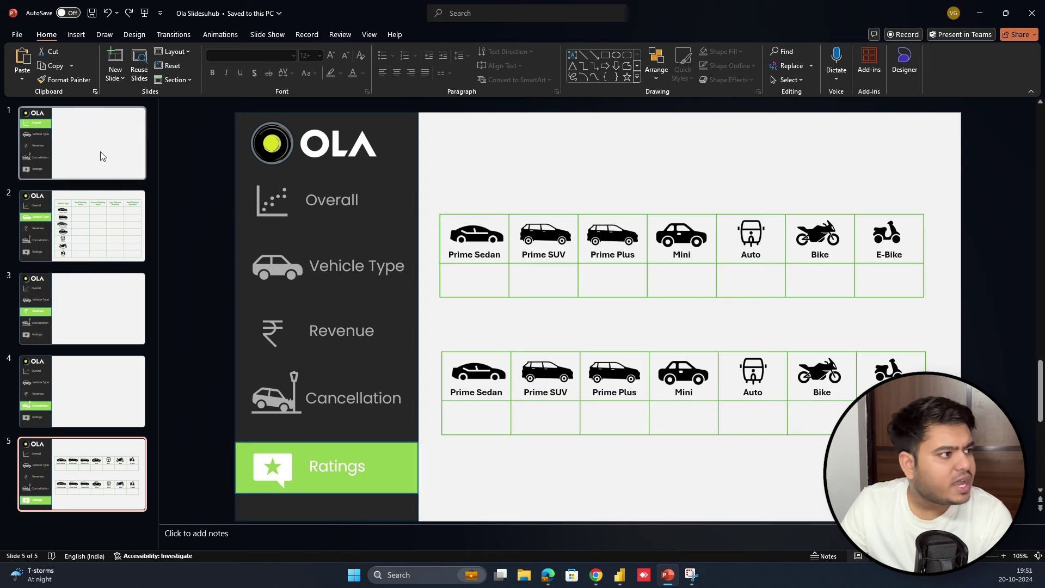
- Export every slide of the Ola Slidesuhub presentation as PNG images to Documents, replacing the existing file
{"action": "left_click", "coordinate": [101, 156]}
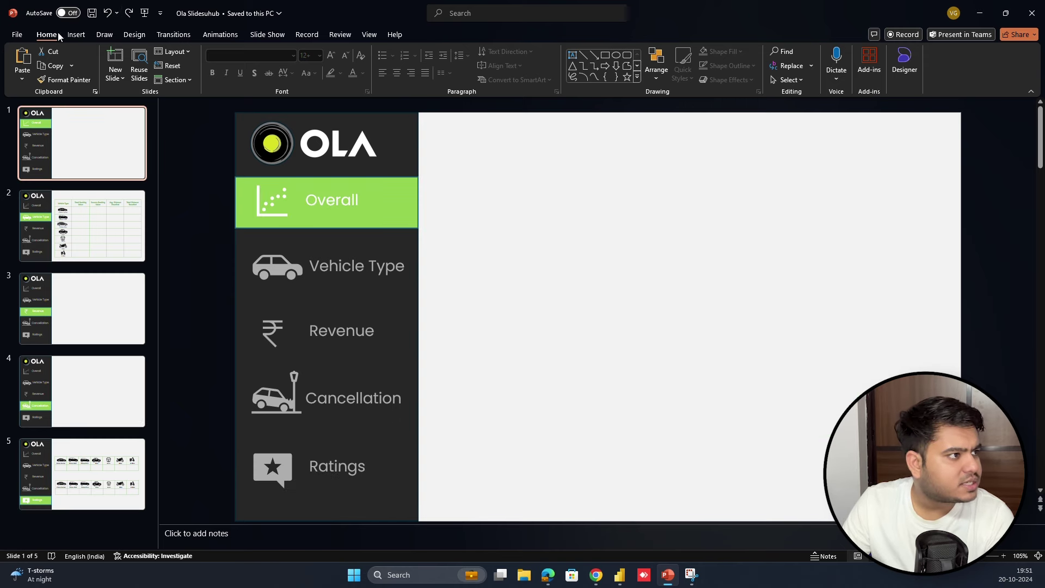
{"action": "left_click", "coordinate": [17, 35]}
{"action": "left_click", "coordinate": [44, 222]}
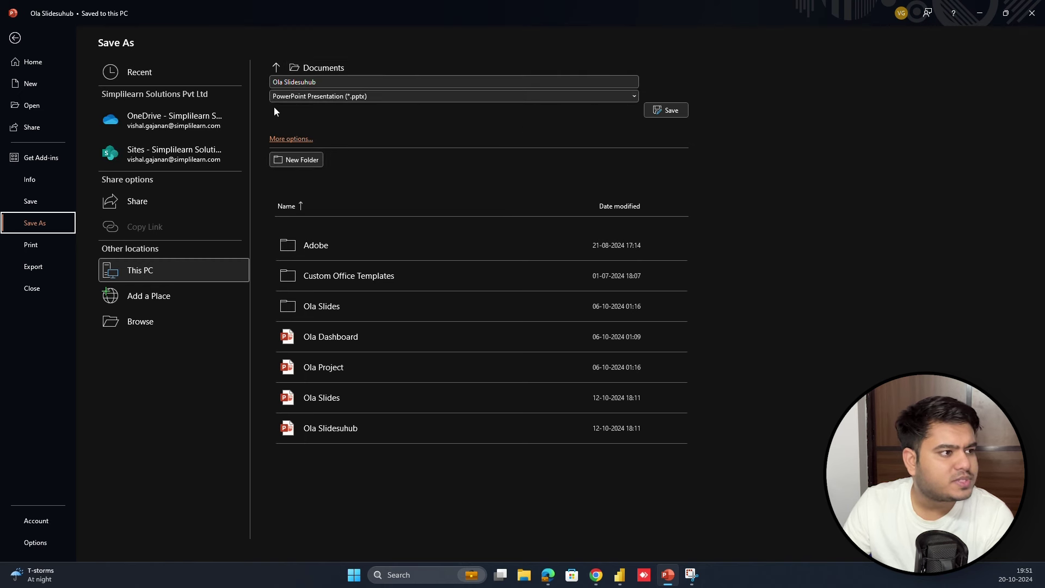
{"action": "left_click", "coordinate": [452, 97]}
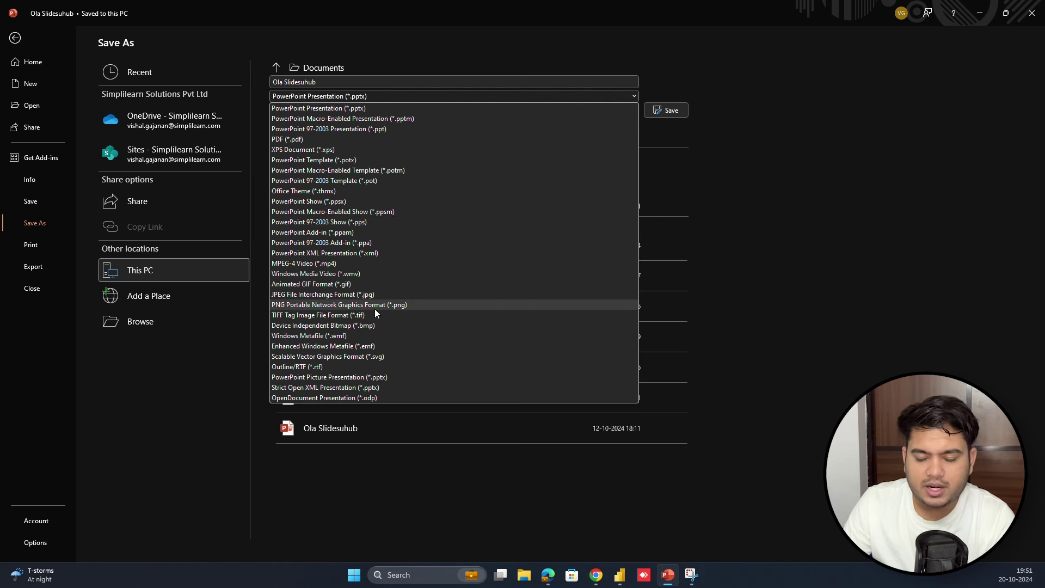
{"action": "left_click", "coordinate": [416, 305]}
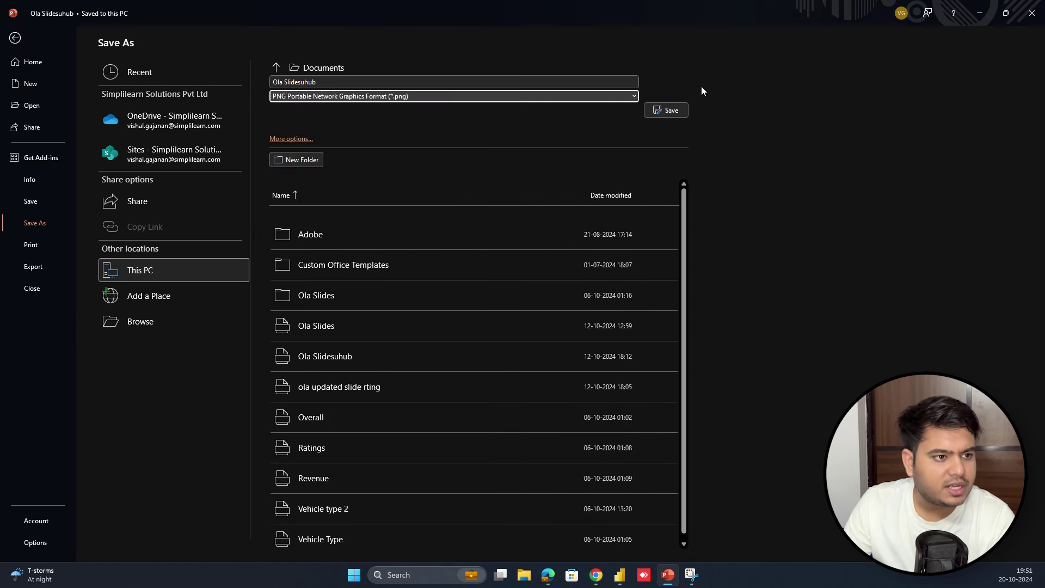
{"action": "left_click", "coordinate": [657, 115]}
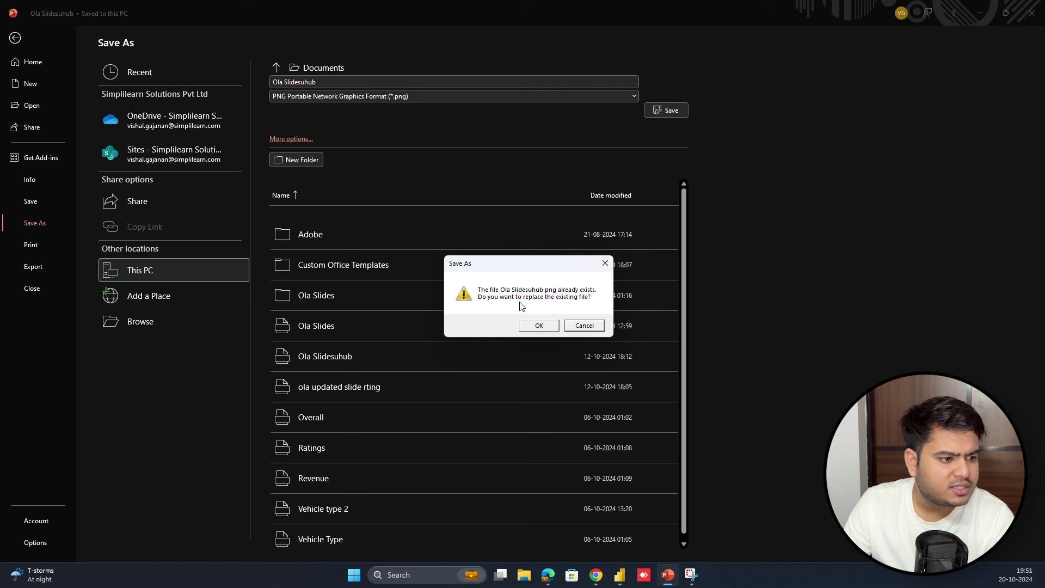
{"action": "left_click", "coordinate": [539, 325]}
{"action": "left_click", "coordinate": [461, 317]}
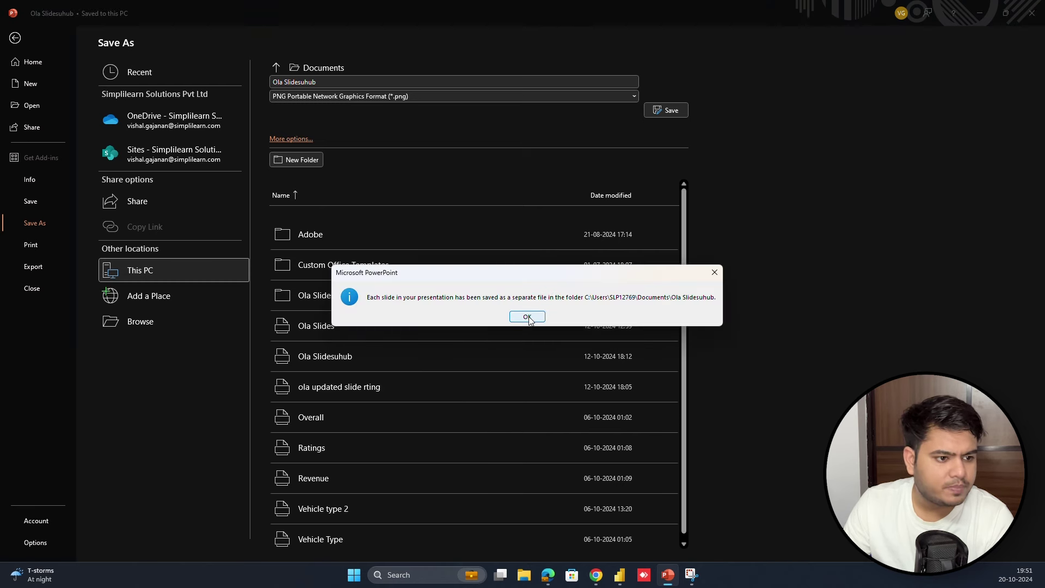
{"action": "left_click", "coordinate": [528, 317]}
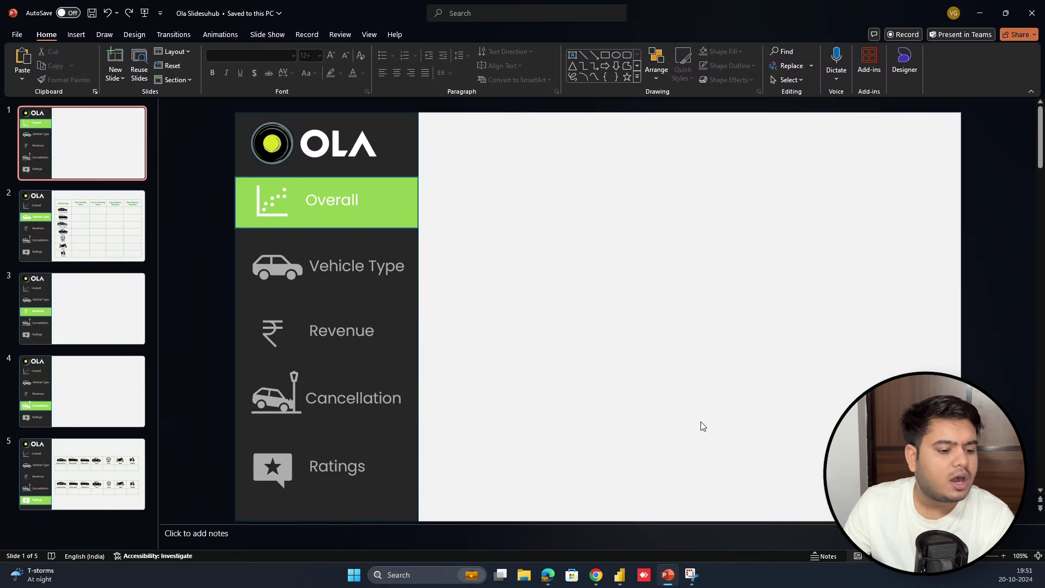
- Switch to the untitled Power BI report and set Slide1 as the Overall page's canvas background image, fully opaque
{"action": "mouse_move", "coordinate": [619, 575]}
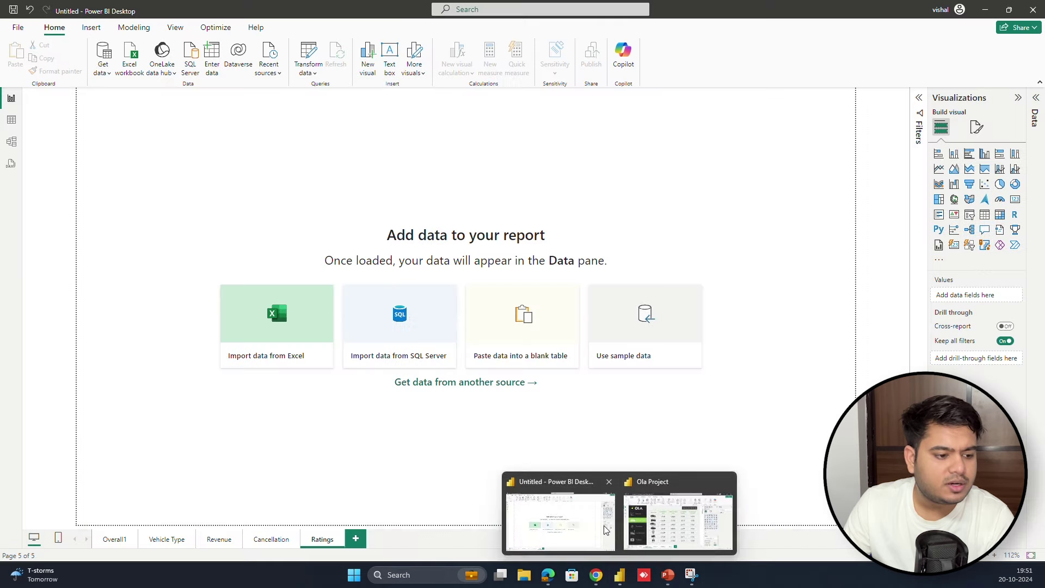
{"action": "left_click", "coordinate": [606, 530]}
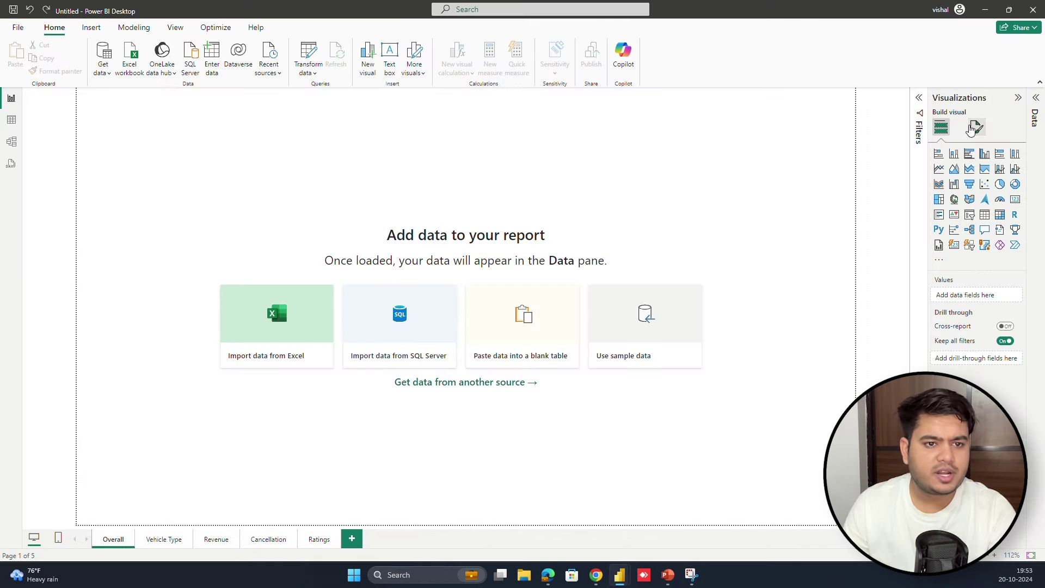
{"action": "left_click", "coordinate": [973, 129]}
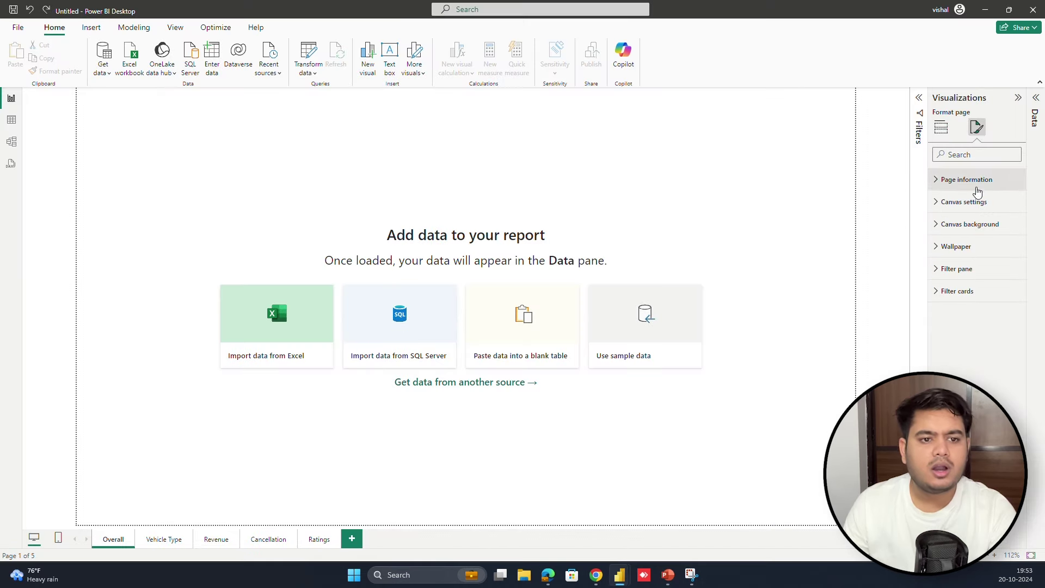
{"action": "left_click", "coordinate": [984, 229]}
{"action": "left_click", "coordinate": [1003, 290]}
{"action": "left_click", "coordinate": [114, 117]}
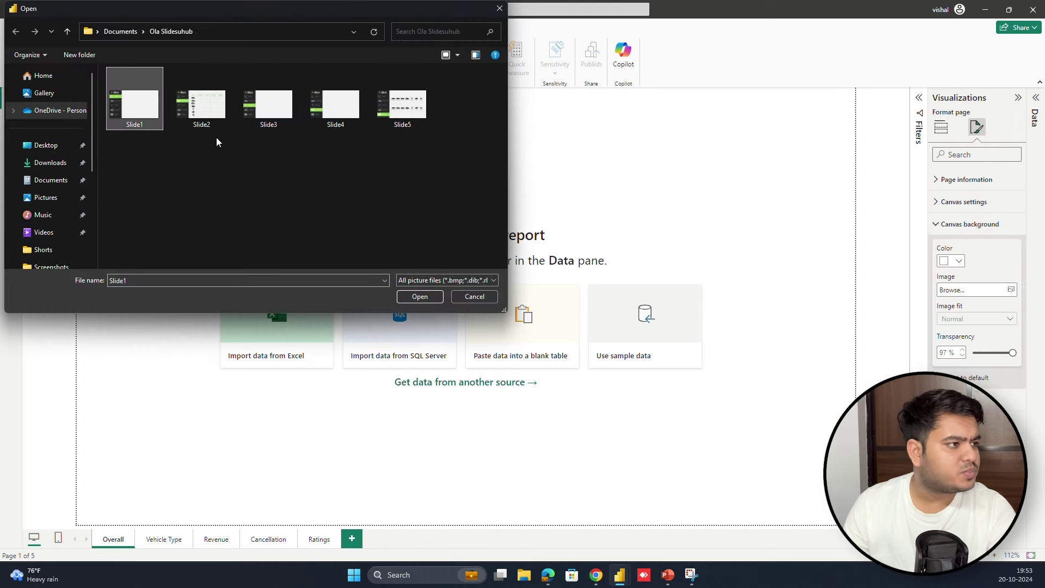
{"action": "left_click", "coordinate": [407, 296]}
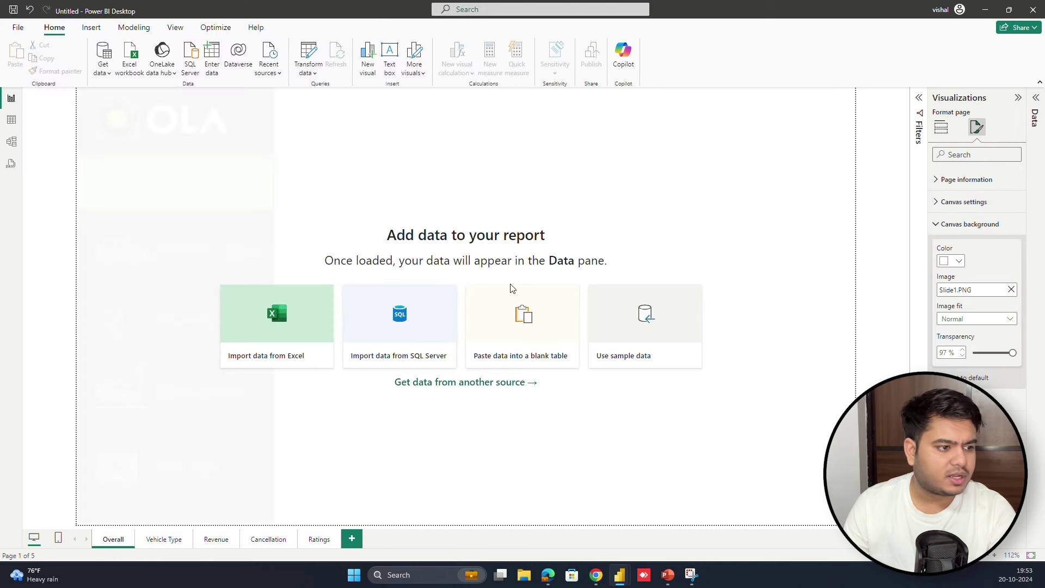
{"action": "left_click", "coordinate": [747, 248]}
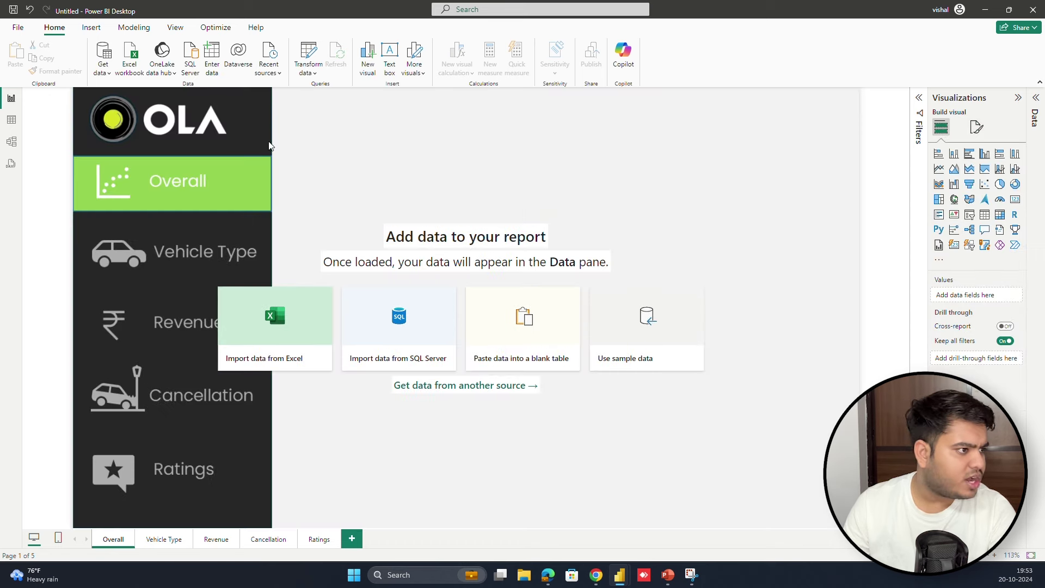
- Set Slide2 as the Vehicle Type page's canvas background image and remove its transparency
{"action": "left_click", "coordinate": [157, 540]}
{"action": "left_click", "coordinate": [975, 128]}
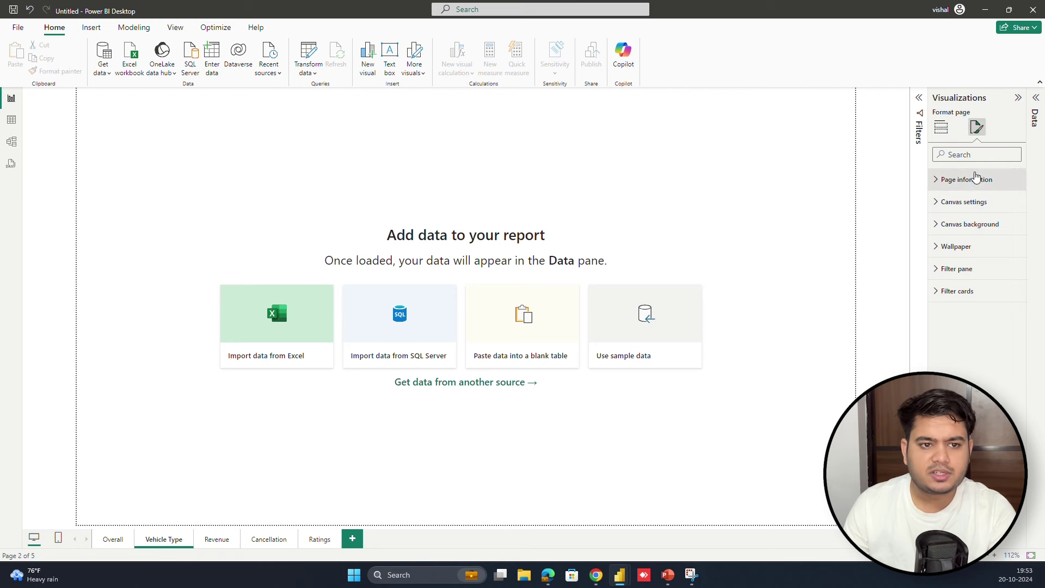
{"action": "left_click", "coordinate": [977, 223]}
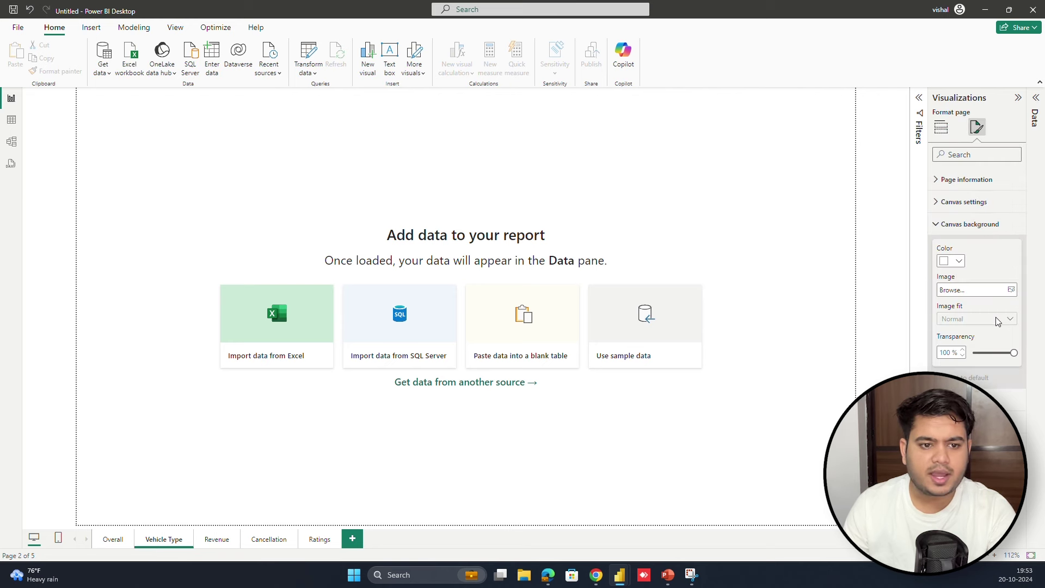
{"action": "left_click", "coordinate": [977, 291]}
{"action": "left_click", "coordinate": [200, 108]}
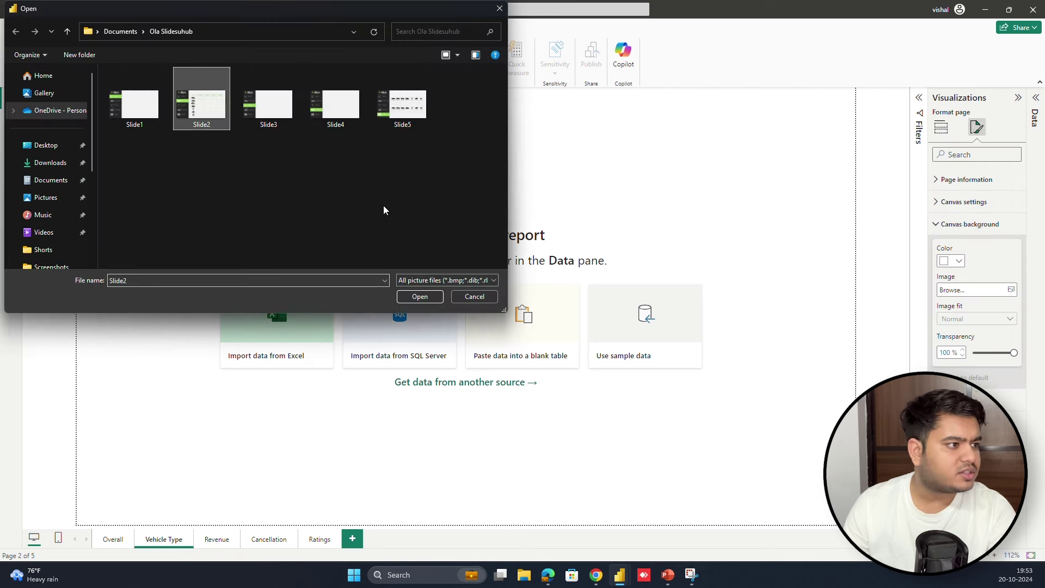
{"action": "left_click", "coordinate": [419, 296]}
{"action": "left_click_drag", "start_coordinate": [1013, 353], "coordinate": [1007, 352]}
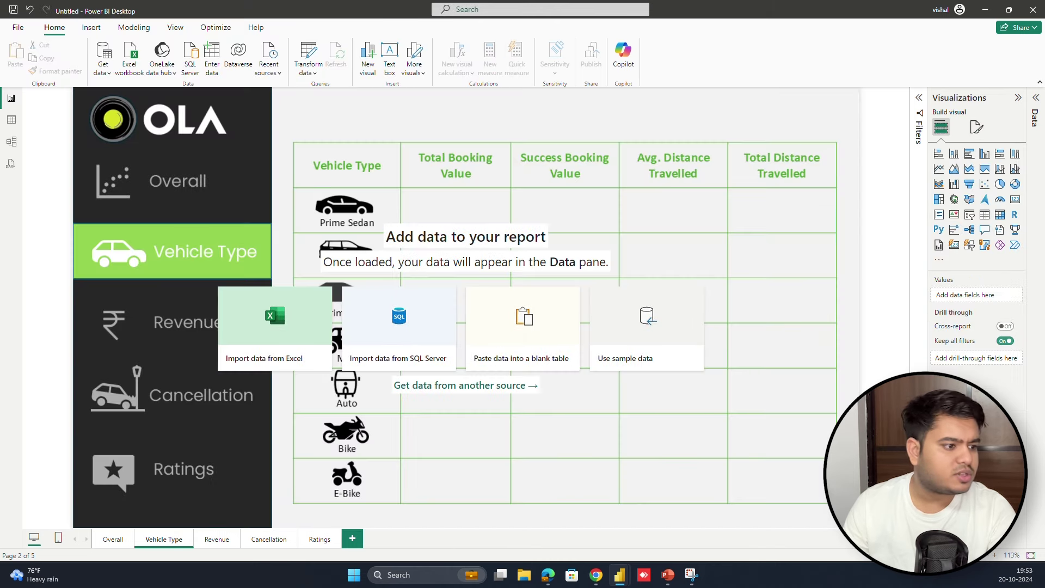
- Set Slide3 as the Revenue page's canvas background image and remove its transparency
{"action": "left_click", "coordinate": [218, 539]}
{"action": "left_click", "coordinate": [977, 127]}
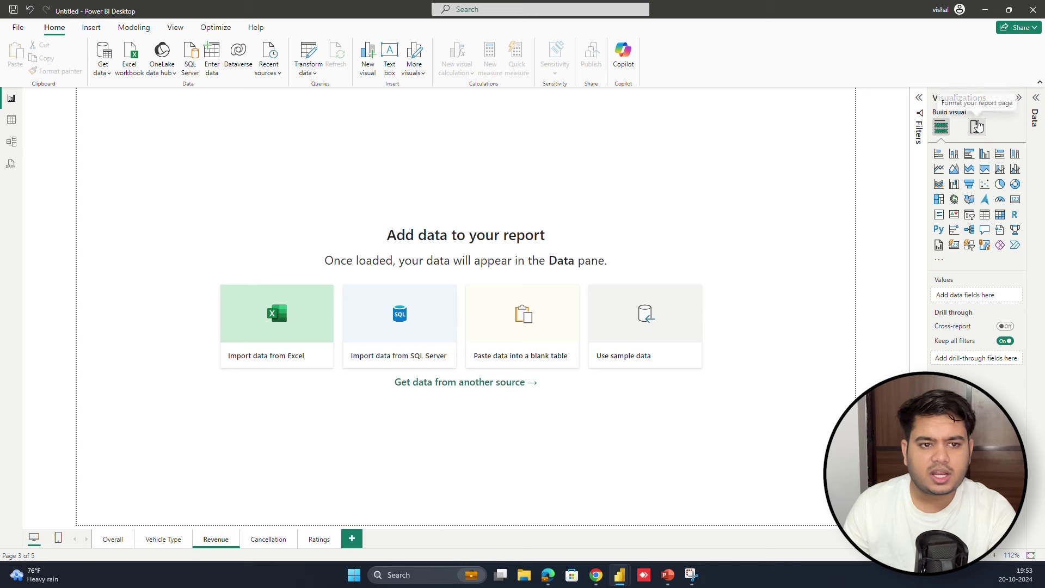
{"action": "left_click", "coordinate": [988, 224]}
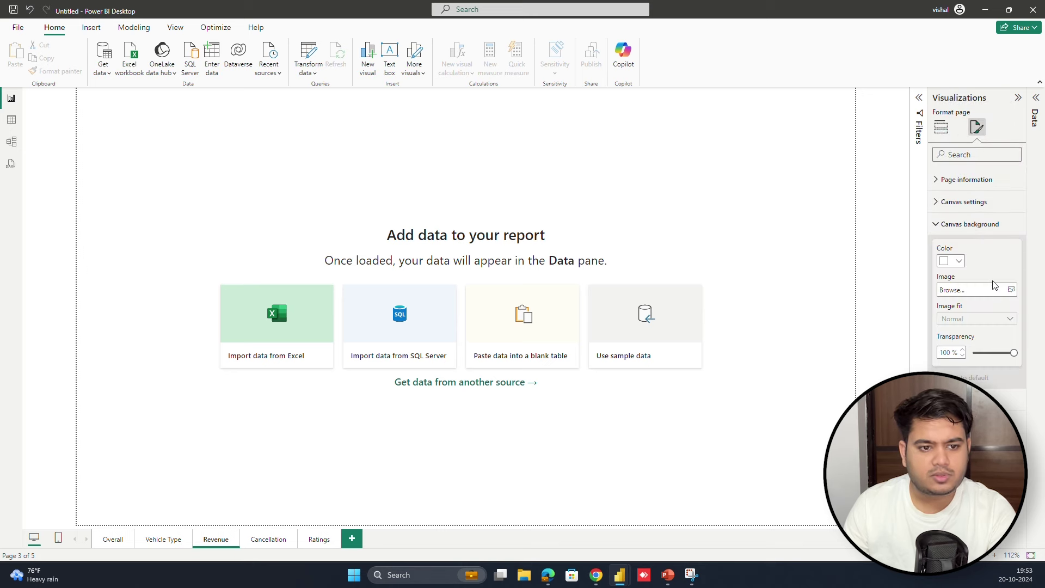
{"action": "left_click", "coordinate": [1011, 289]}
{"action": "left_click", "coordinate": [284, 125]}
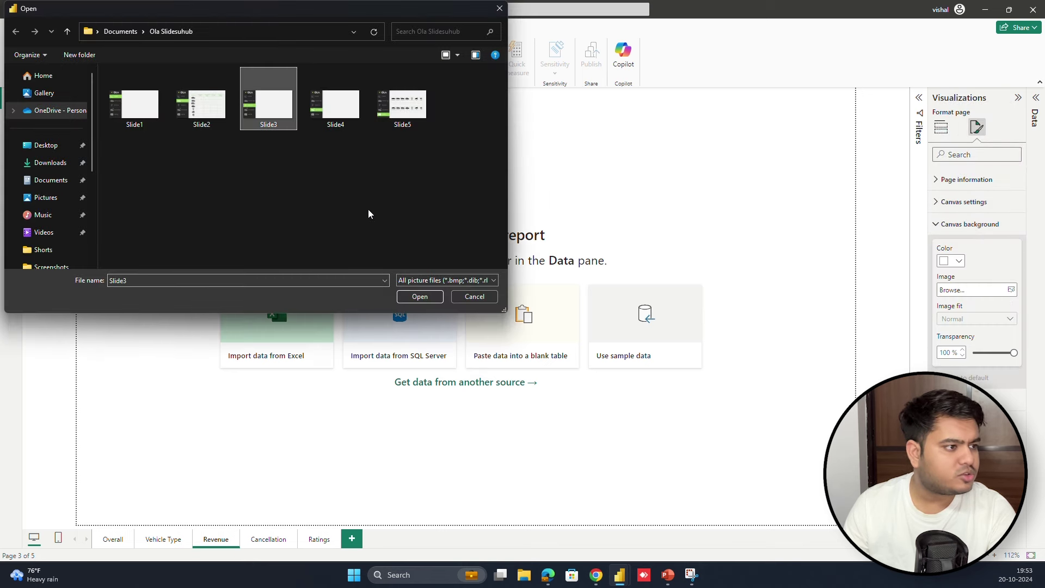
{"action": "left_click", "coordinate": [420, 297]}
{"action": "left_click_drag", "start_coordinate": [1014, 352], "coordinate": [973, 353]}
- Set Slide4 as the canvas background image of the Cancellation page
{"action": "left_click", "coordinate": [269, 539]}
{"action": "left_click", "coordinate": [1011, 289]}
{"action": "left_click", "coordinate": [336, 103]}
{"action": "left_click", "coordinate": [420, 297]}
- Set Slide5 as the canvas background image of the Ratings page
{"action": "left_click", "coordinate": [319, 539]}
{"action": "left_click", "coordinate": [1011, 290]}
{"action": "left_click", "coordinate": [393, 109]}
{"action": "left_click", "coordinate": [422, 297]}
{"action": "left_click", "coordinate": [942, 127]}
{"action": "left_click", "coordinate": [120, 538]}
{"action": "left_click", "coordinate": [977, 128]}
{"action": "left_click", "coordinate": [973, 202]}
{"action": "left_click", "coordinate": [977, 239]}
{"action": "left_click", "coordinate": [805, 259]}
{"action": "left_click", "coordinate": [941, 127]}
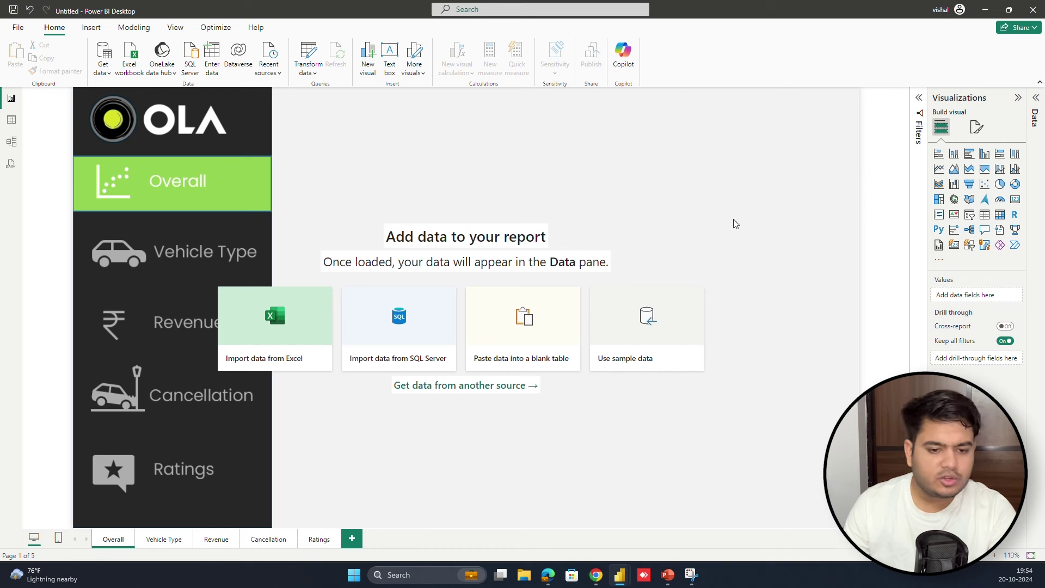
- Go through all five report pages to check their backgrounds, ending on the Overall page
{"action": "left_click", "coordinate": [163, 539]}
{"action": "left_click", "coordinate": [216, 539]}
{"action": "left_click", "coordinate": [268, 539]}
{"action": "left_click", "coordinate": [319, 539]}
{"action": "left_click", "coordinate": [113, 539]}
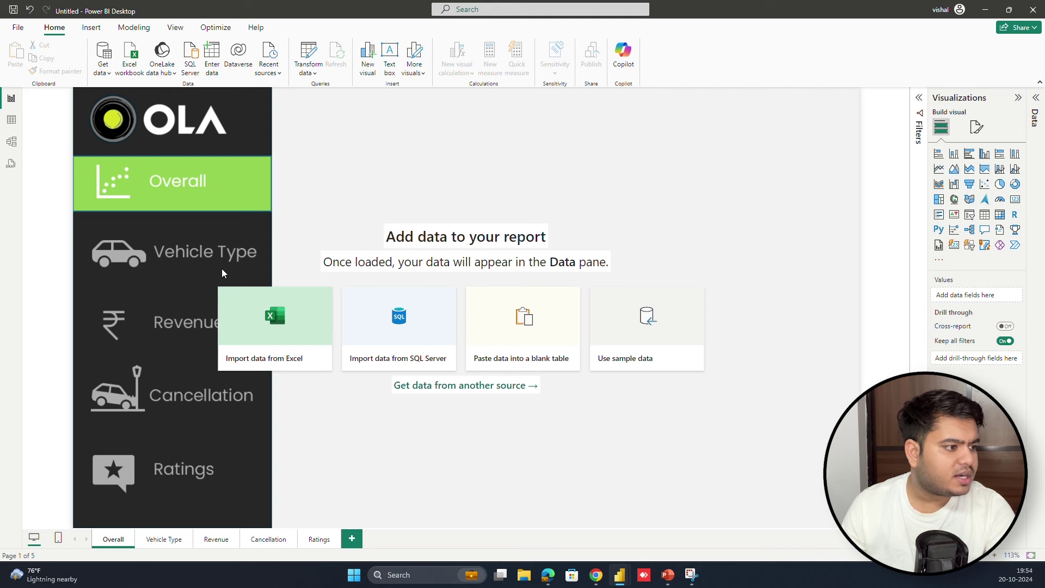
{"action": "left_click", "coordinate": [170, 539]}
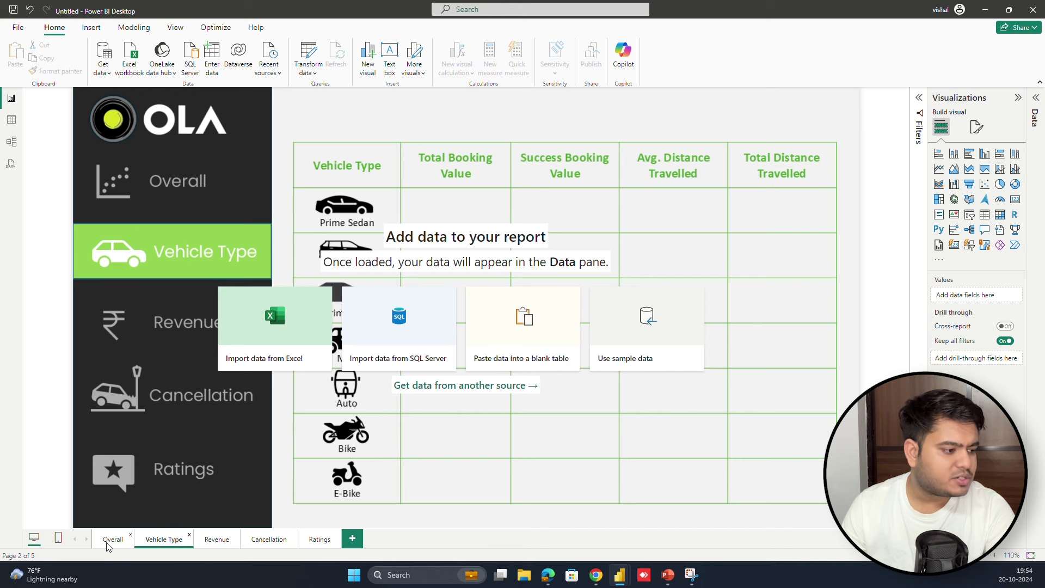
{"action": "left_click", "coordinate": [112, 539]}
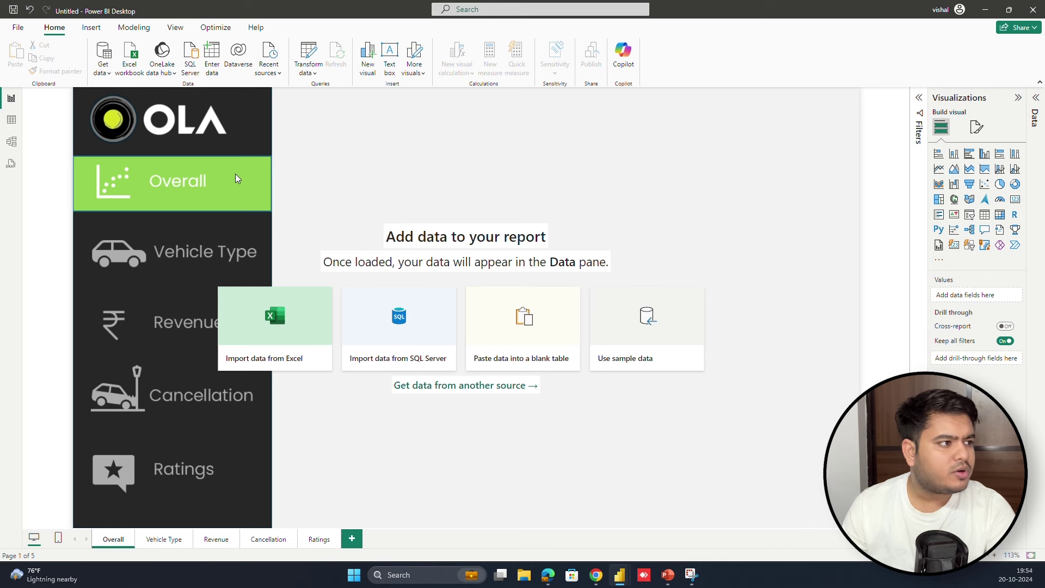
- Insert a blank button on the Overall page and fit it exactly over the Vehicle Type item in the sidebar
{"action": "left_click", "coordinate": [91, 28]}
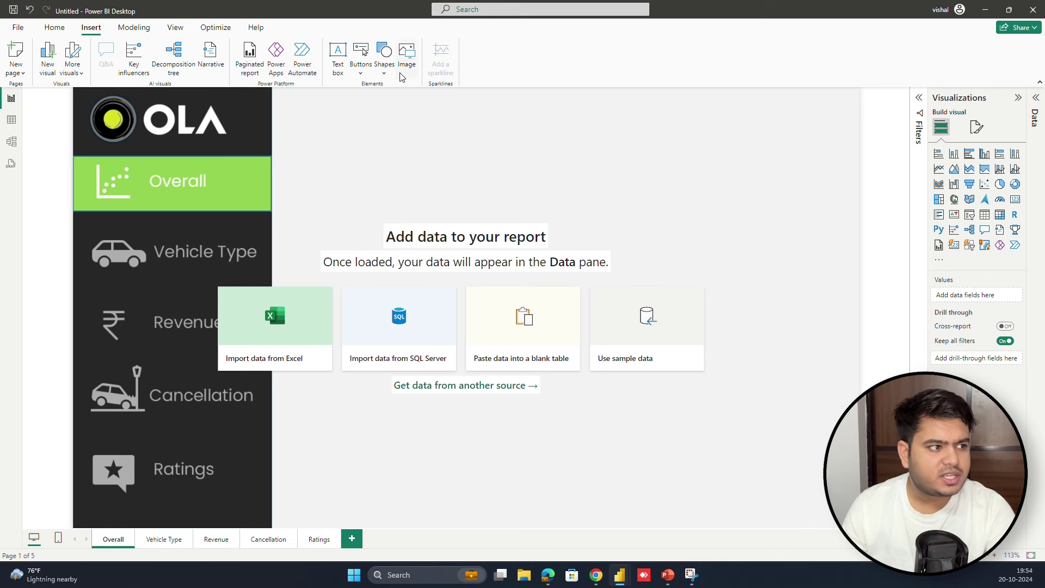
{"action": "left_click", "coordinate": [358, 72]}
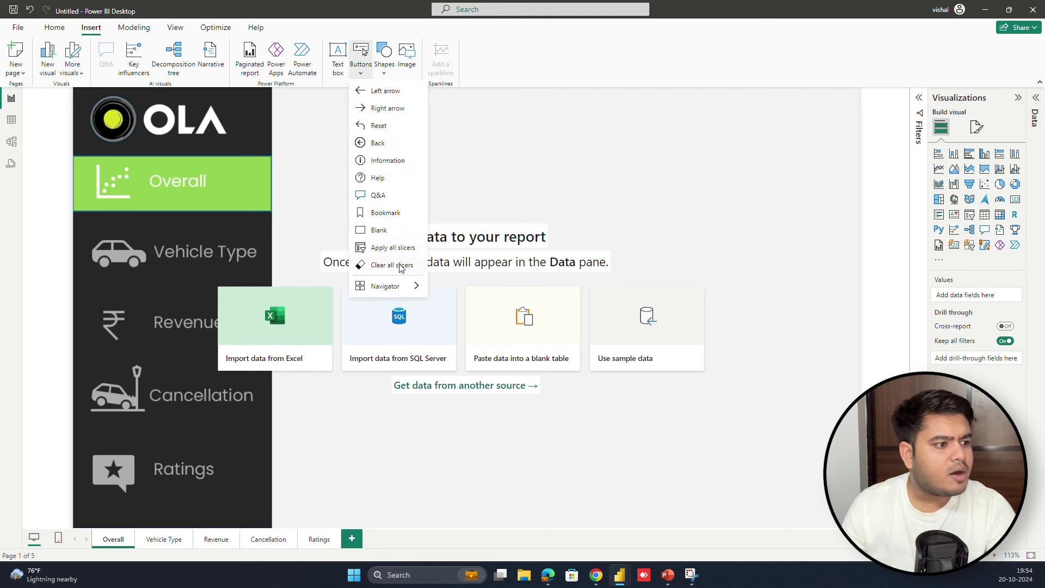
{"action": "left_click", "coordinate": [392, 233]}
{"action": "left_click_drag", "start_coordinate": [103, 101], "coordinate": [670, 252]}
{"action": "left_click_drag", "start_coordinate": [621, 212], "coordinate": [196, 243]}
{"action": "left_click_drag", "start_coordinate": [154, 286], "coordinate": [158, 275]}
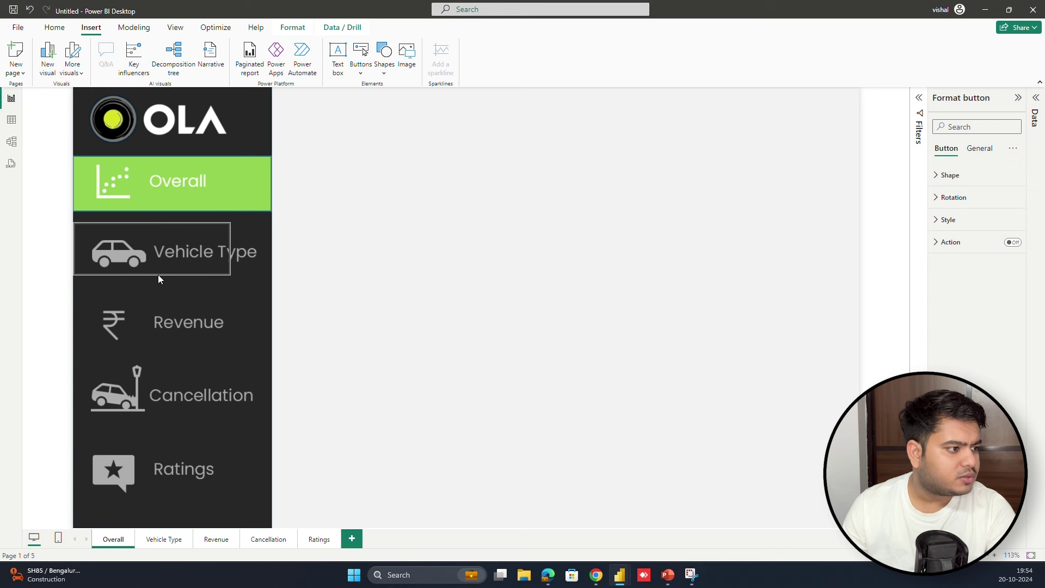
{"action": "left_click_drag", "start_coordinate": [268, 249], "coordinate": [272, 248]}
{"action": "left_click_drag", "start_coordinate": [184, 247], "coordinate": [181, 181]}
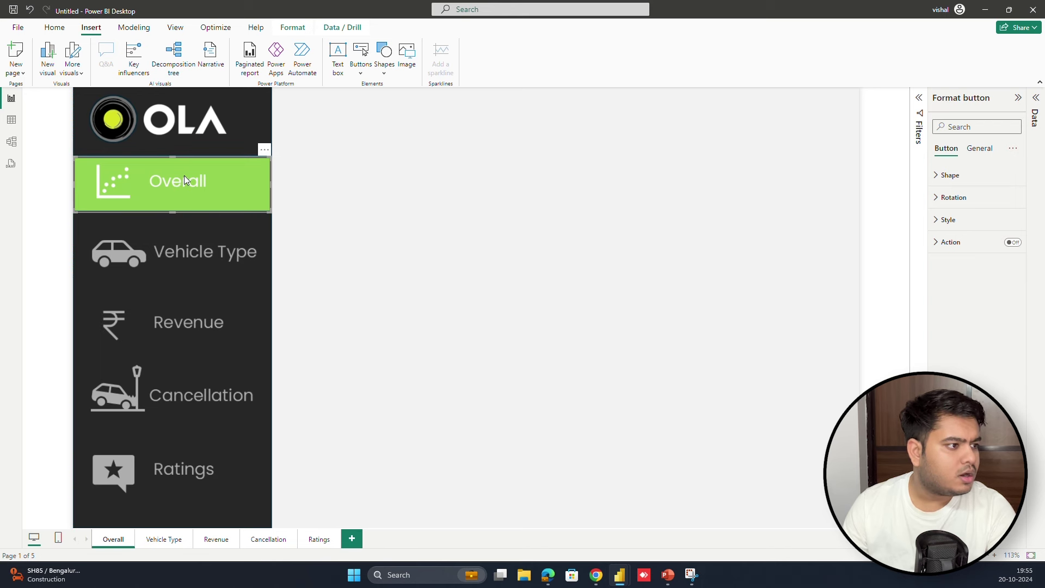
{"action": "left_click_drag", "start_coordinate": [184, 181], "coordinate": [185, 242]}
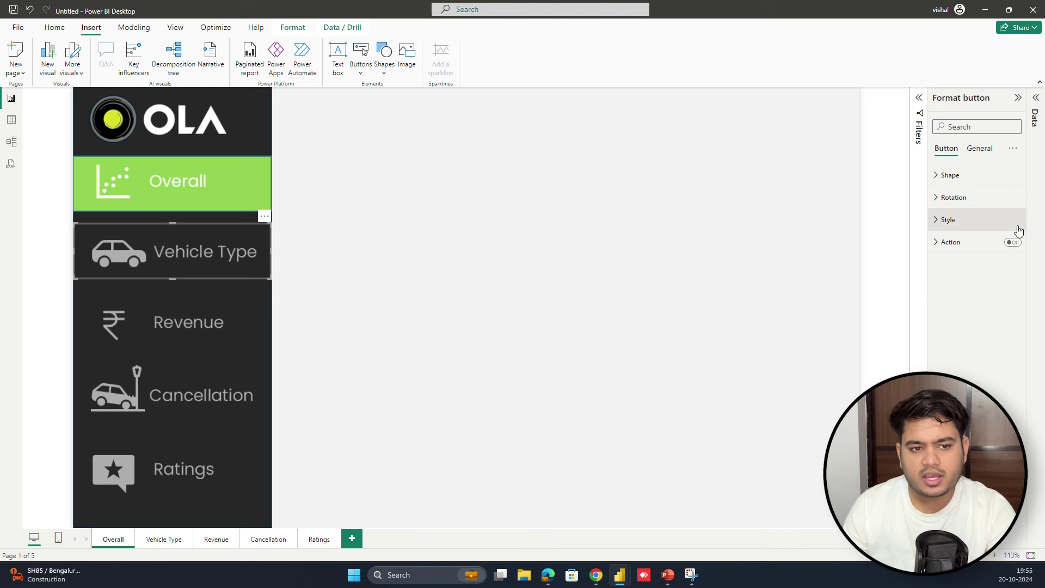
- Enable the button's action and set it to page navigation with Vehicle Type as the destination
{"action": "left_click", "coordinate": [1008, 245]}
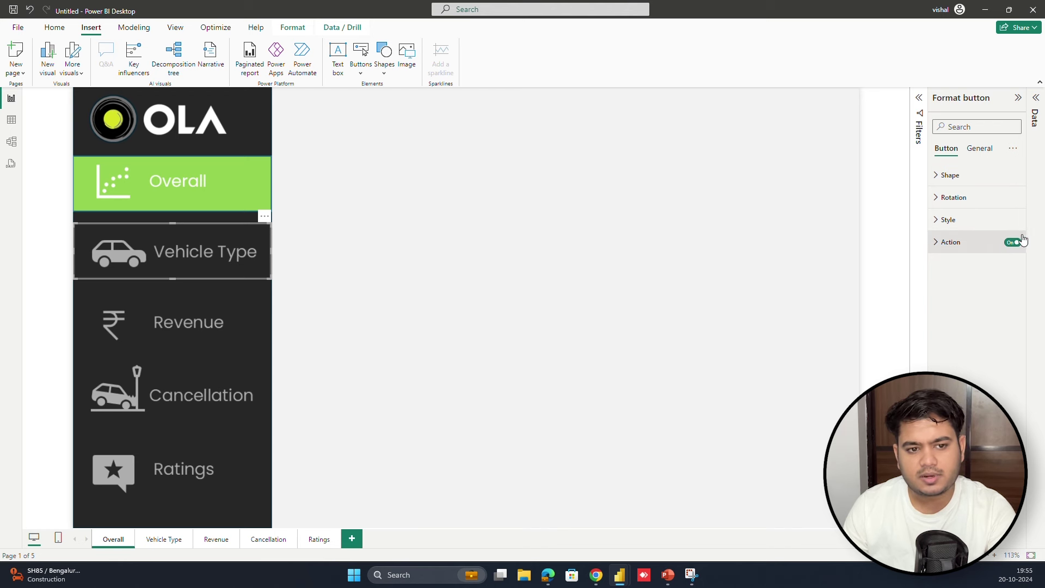
{"action": "left_click", "coordinate": [937, 246]}
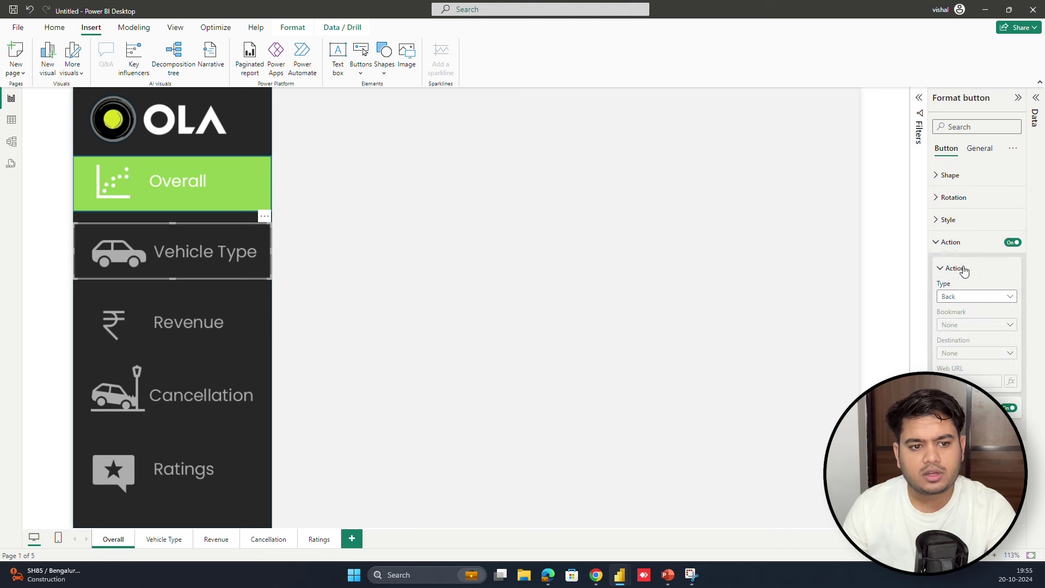
{"action": "left_click", "coordinate": [969, 297]}
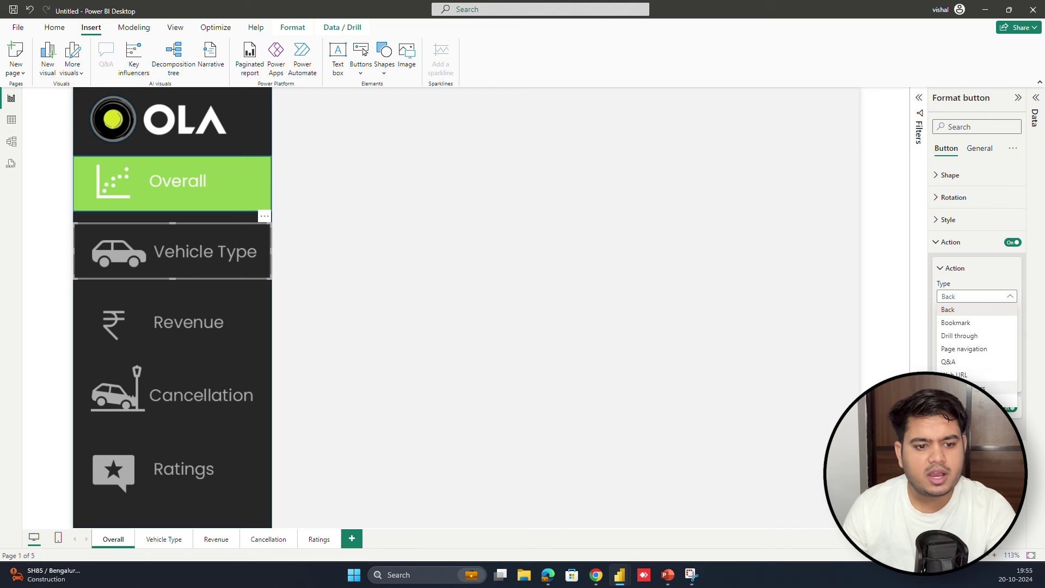
{"action": "left_click", "coordinate": [989, 349]}
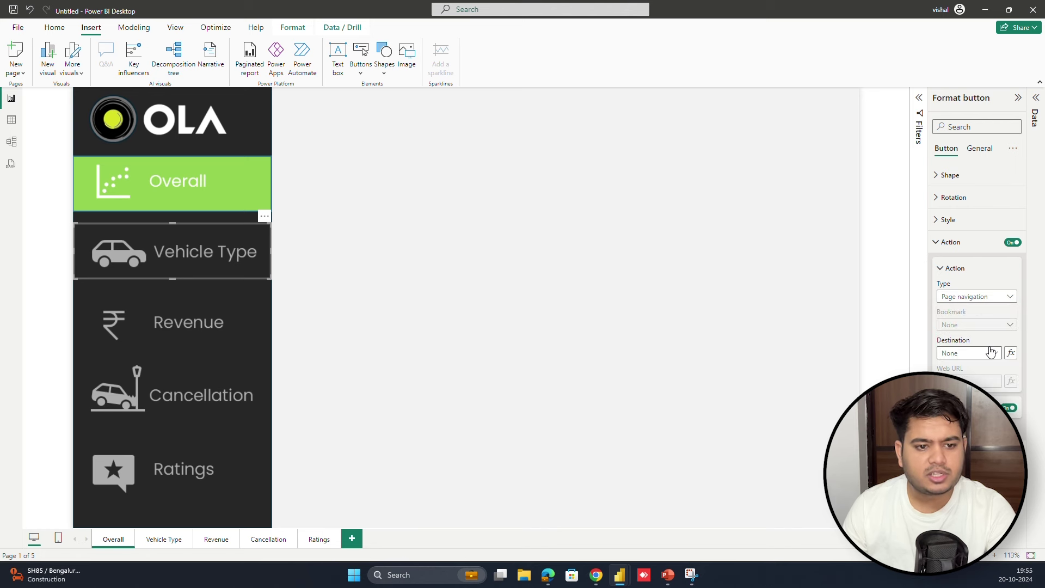
{"action": "left_click", "coordinate": [980, 353]}
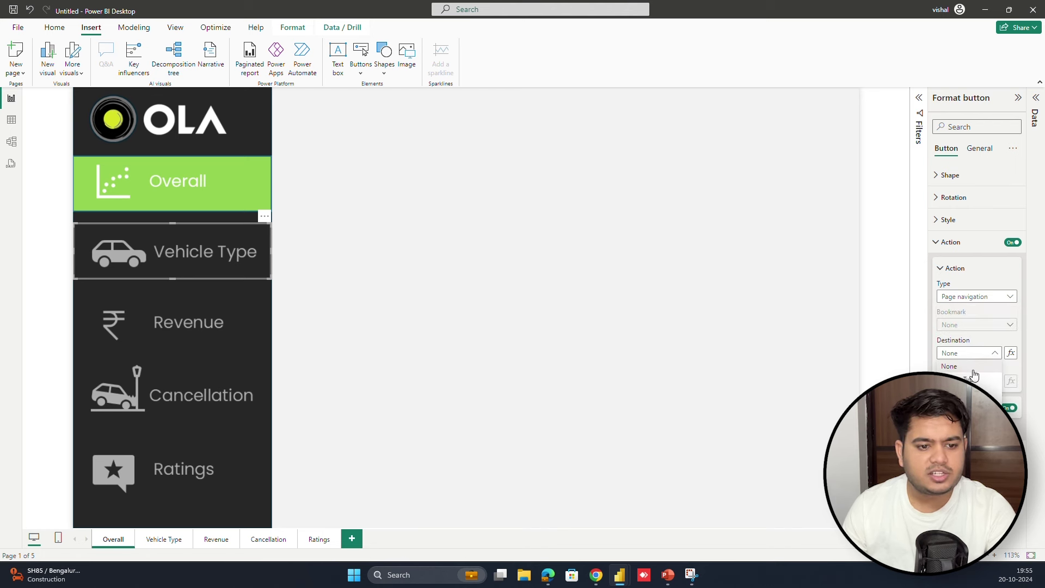
{"action": "left_click", "coordinate": [973, 380]}
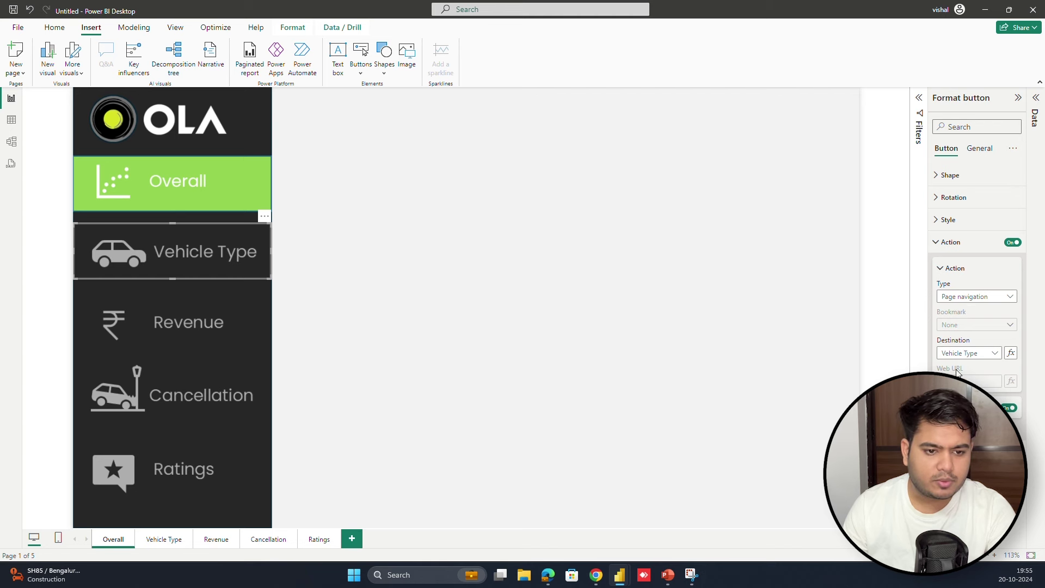
{"action": "left_click", "coordinate": [743, 330]}
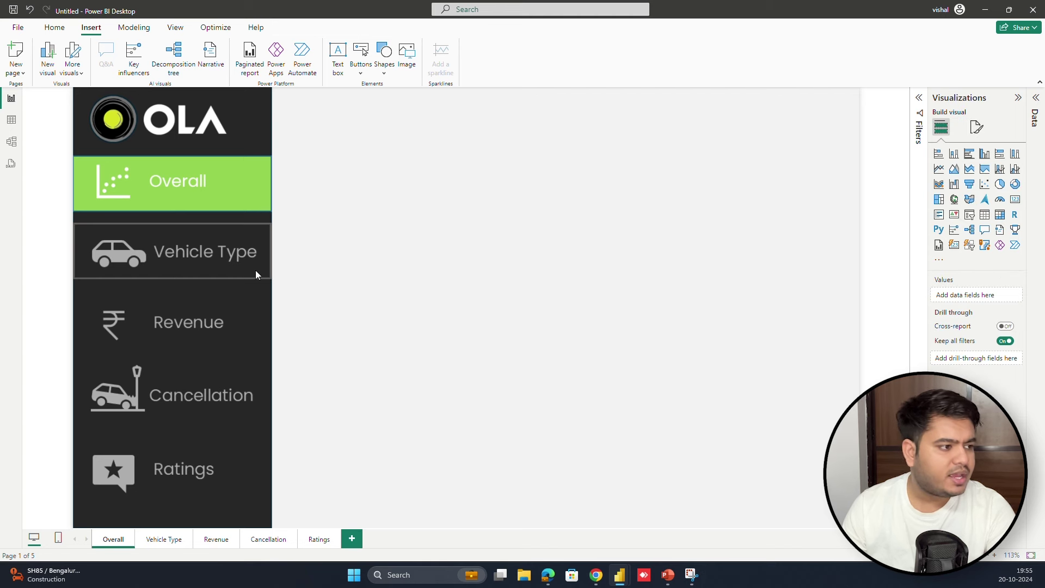
{"action": "left_click", "coordinate": [248, 231]}
{"action": "left_click", "coordinate": [974, 151]}
{"action": "left_click", "coordinate": [966, 220]}
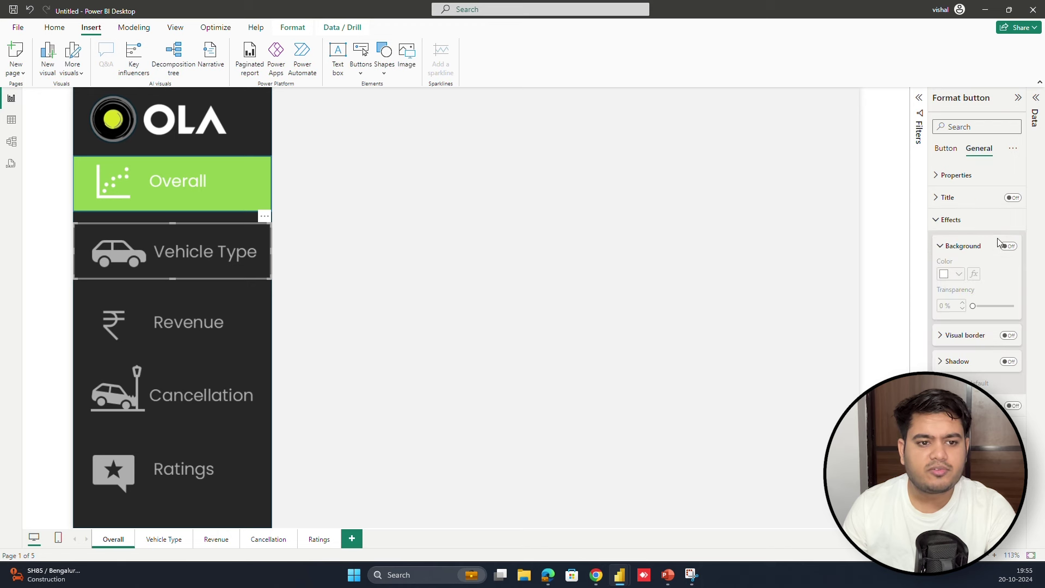
{"action": "left_click", "coordinate": [940, 336]}
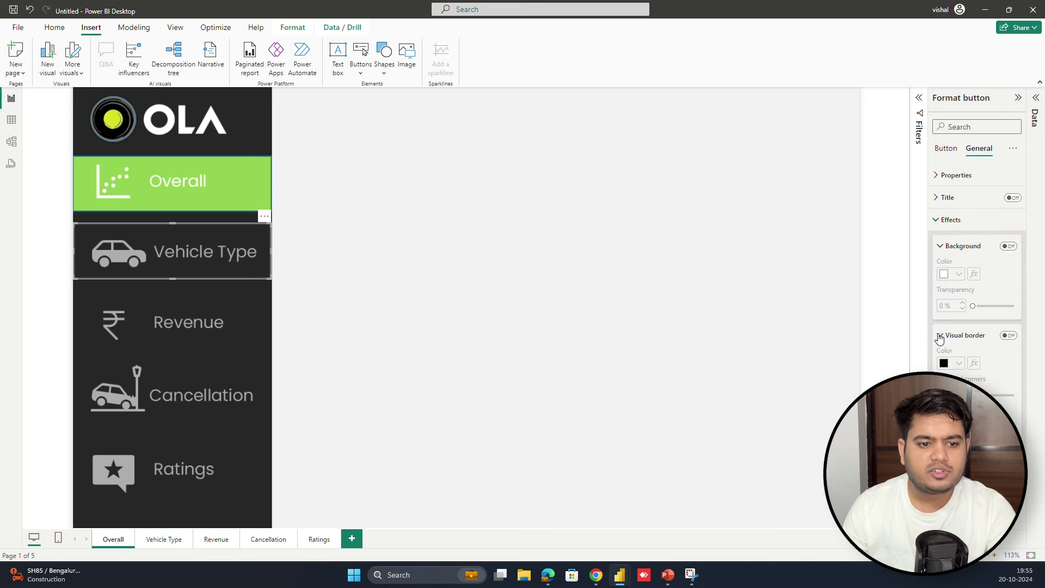
{"action": "left_click", "coordinate": [945, 338]}
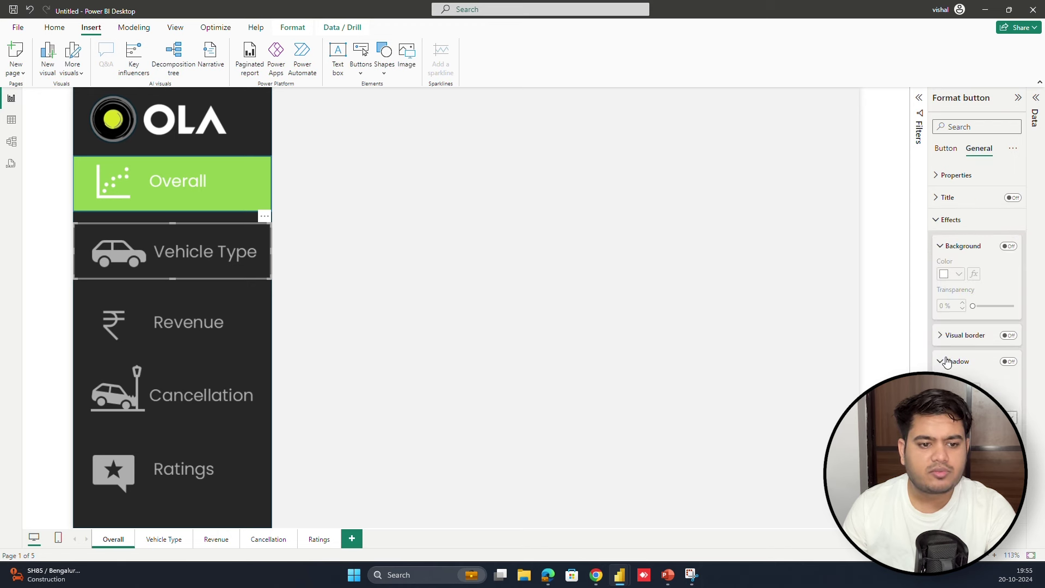
{"action": "left_click", "coordinate": [961, 246]}
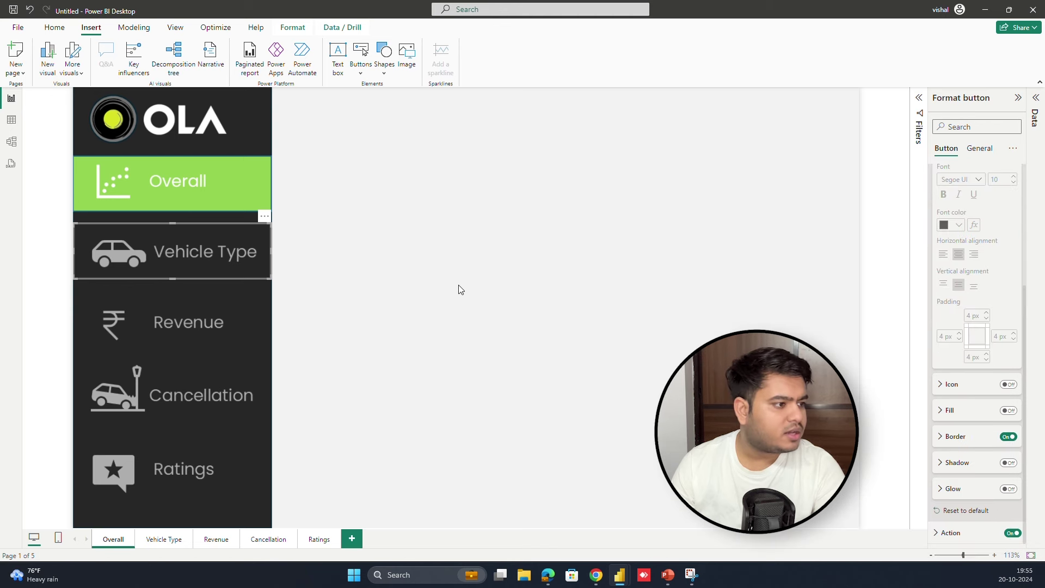
- Turn off the border of the Vehicle Type navigation button on the Overall page
{"action": "left_click", "coordinate": [364, 262]}
{"action": "left_click", "coordinate": [241, 250]}
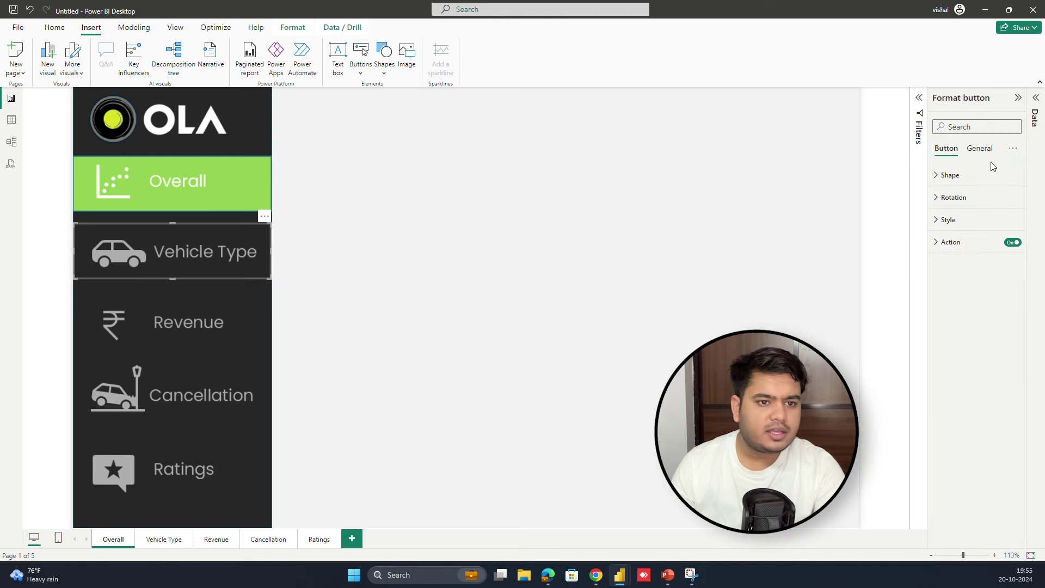
{"action": "left_click", "coordinate": [959, 220]}
{"action": "scroll", "coordinate": [991, 364], "scroll_direction": "down", "scroll_amount": 5}
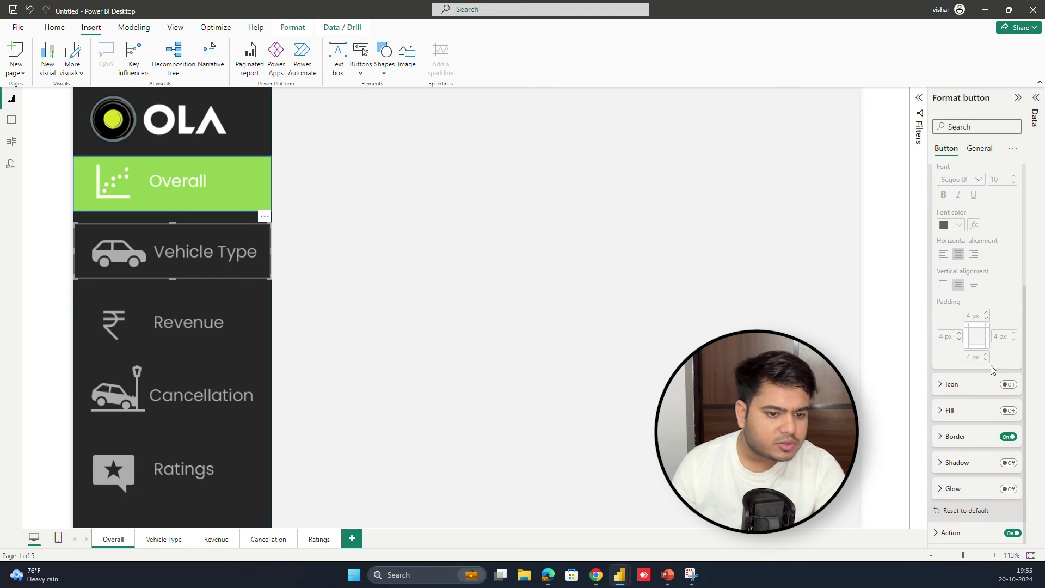
{"action": "left_click", "coordinate": [626, 296]}
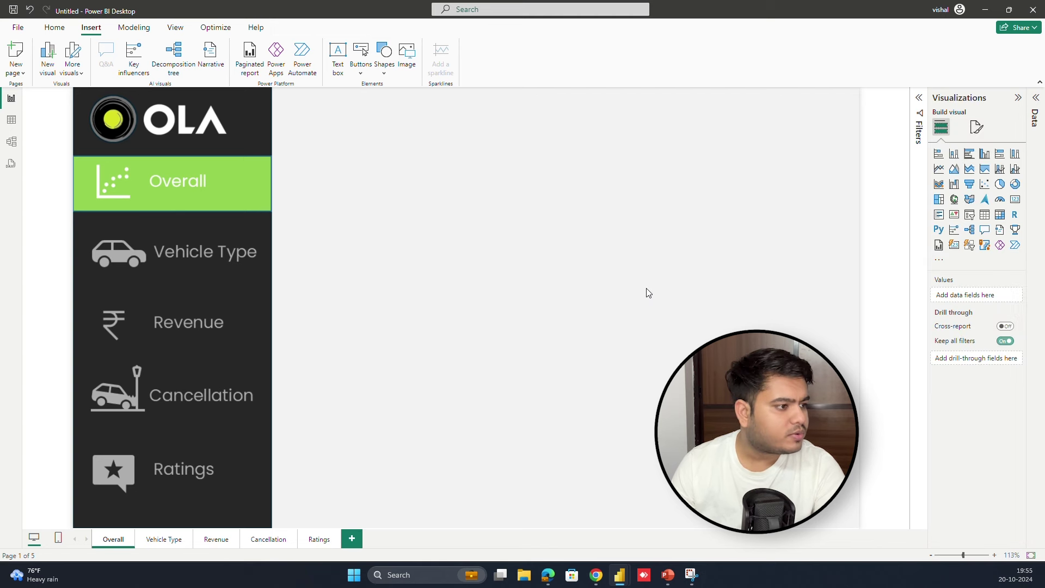
- Test the Vehicle Type button by following its link, and return to the Overall page
{"action": "left_click", "coordinate": [168, 255]}
{"action": "left_click", "coordinate": [473, 228]}
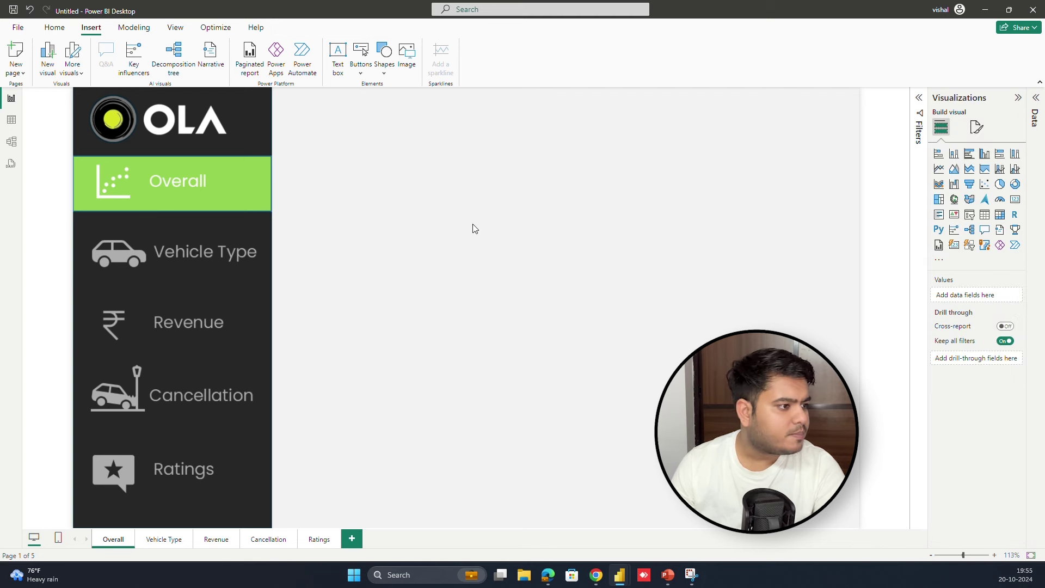
{"action": "left_click", "coordinate": [233, 252], "text": "ctrl"}
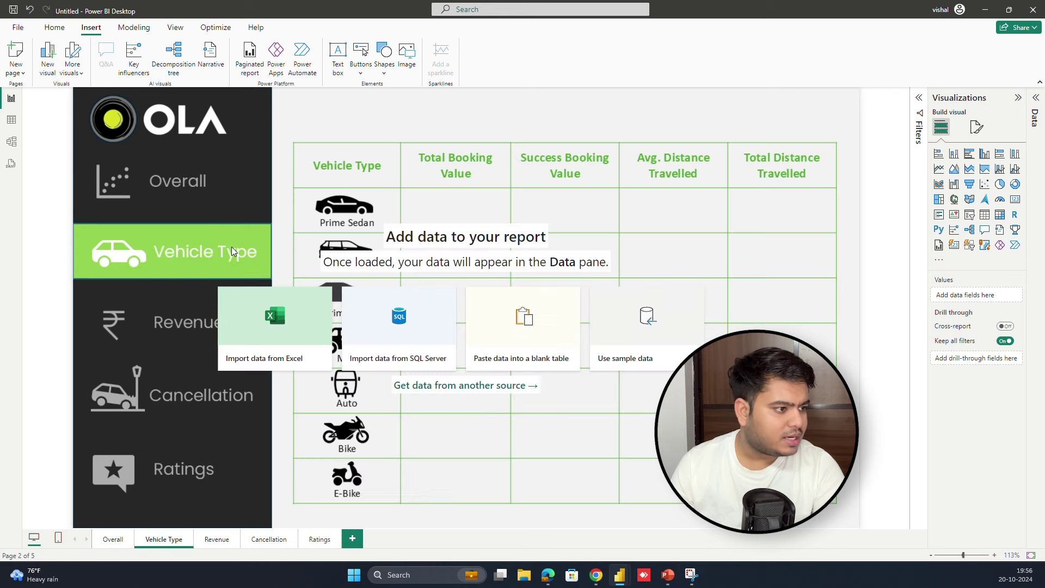
{"action": "left_click", "coordinate": [116, 544]}
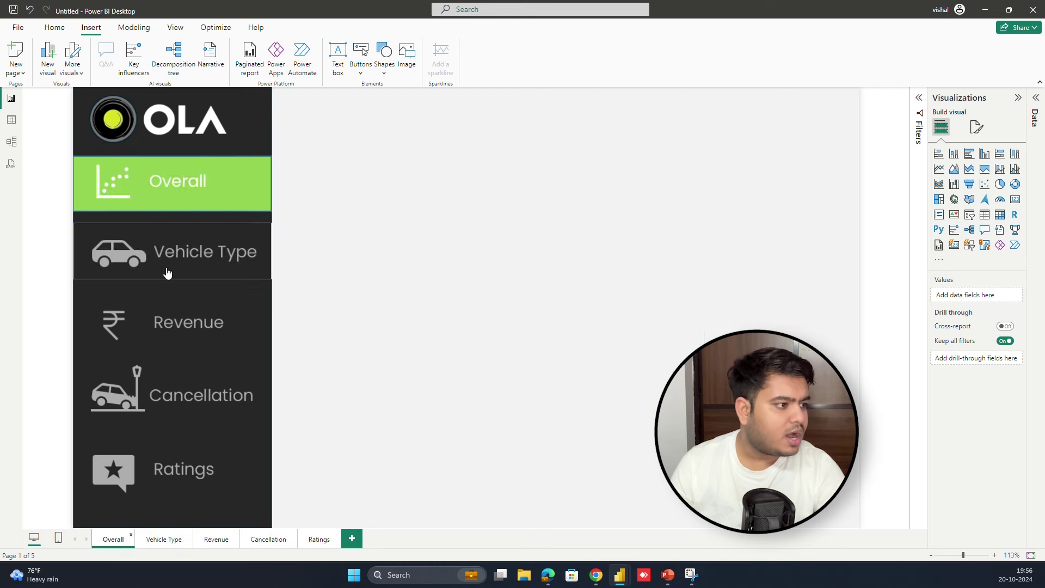
- Copy the Vehicle Type button from the Overall page and paste it onto the Vehicle Type and Revenue pages
{"action": "left_click", "coordinate": [199, 241]}
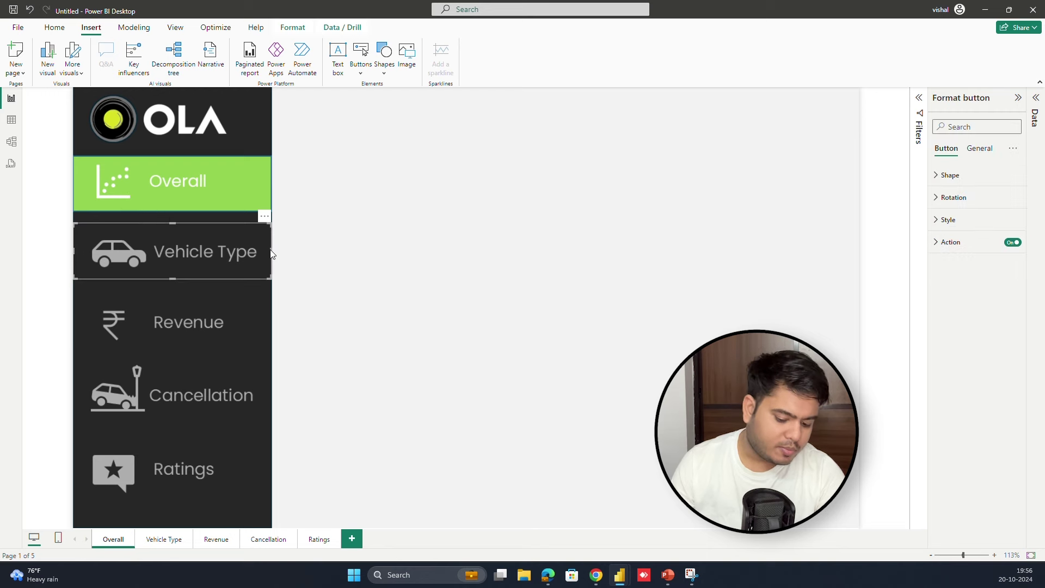
{"action": "left_click", "coordinate": [157, 540]}
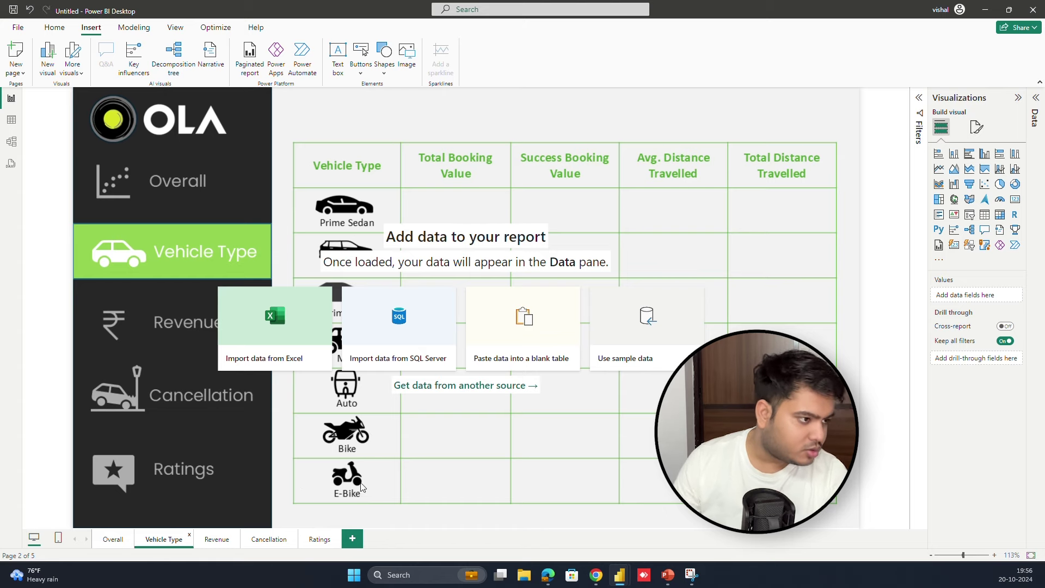
{"action": "left_click", "coordinate": [247, 260]}
{"action": "left_click", "coordinate": [220, 542]}
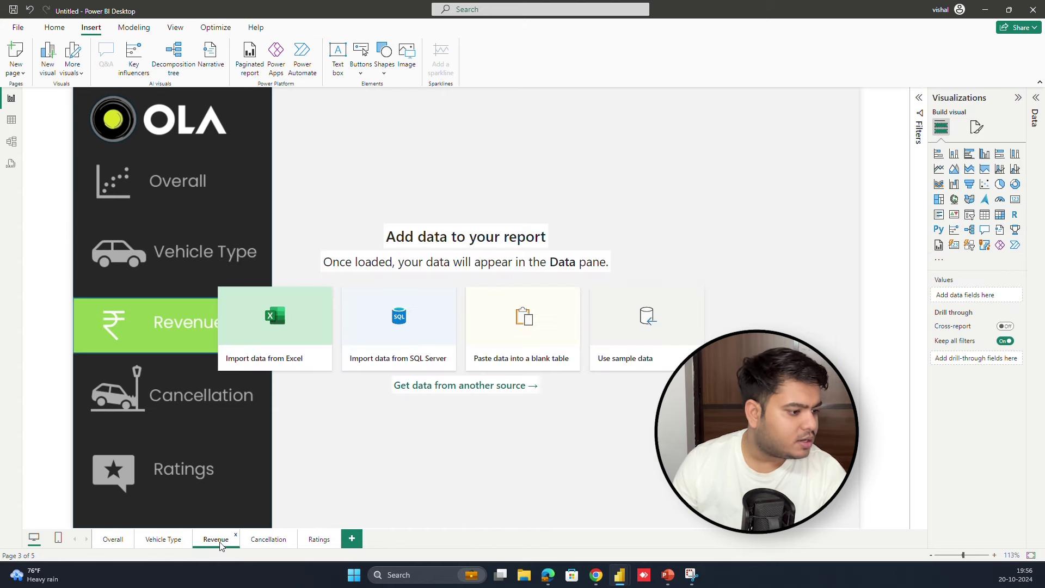
{"action": "left_click", "coordinate": [194, 220]}
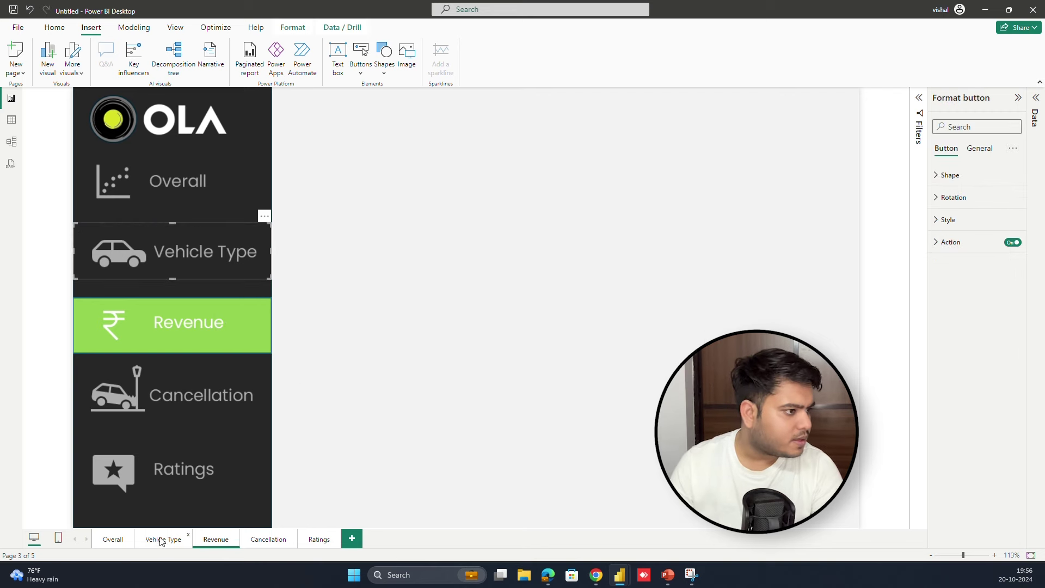
- Remove the pasted navigation button from the Vehicle Type page
{"action": "left_click", "coordinate": [162, 541]}
{"action": "left_click", "coordinate": [178, 240]}
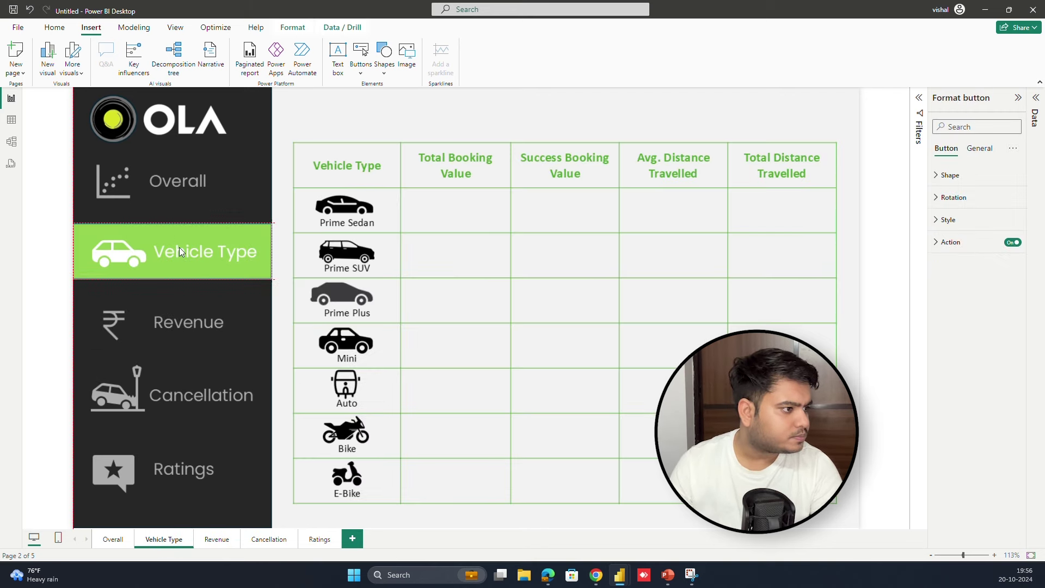
{"action": "left_click_drag", "start_coordinate": [178, 251], "coordinate": [180, 281]}
{"action": "left_click", "coordinate": [269, 254]}
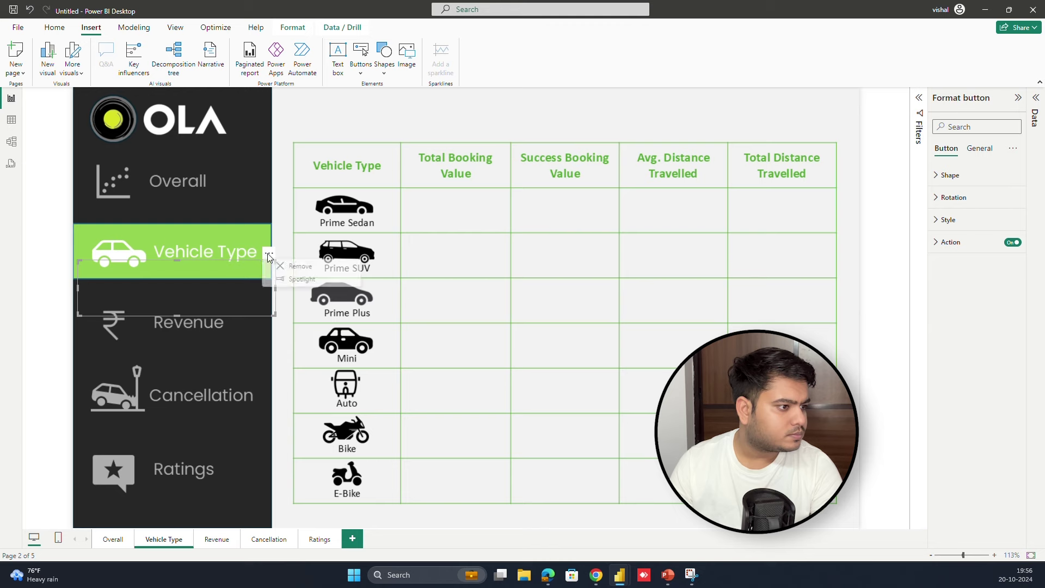
{"action": "left_click", "coordinate": [289, 267]}
- Paste the Vehicle Type navigation button onto the Cancellation and Ratings pages
{"action": "left_click", "coordinate": [270, 540]}
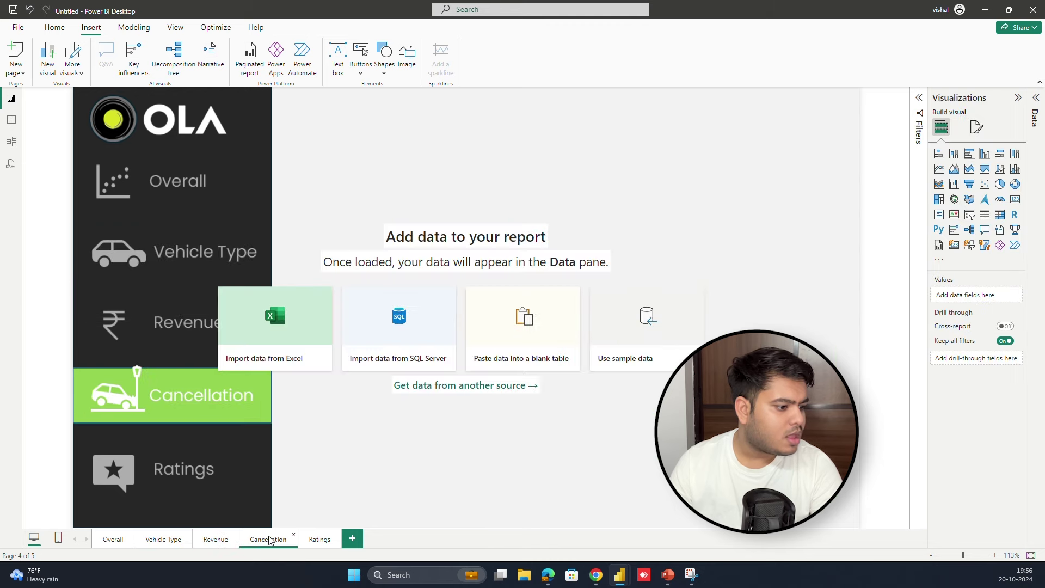
{"action": "key", "text": "ctrl+v"}
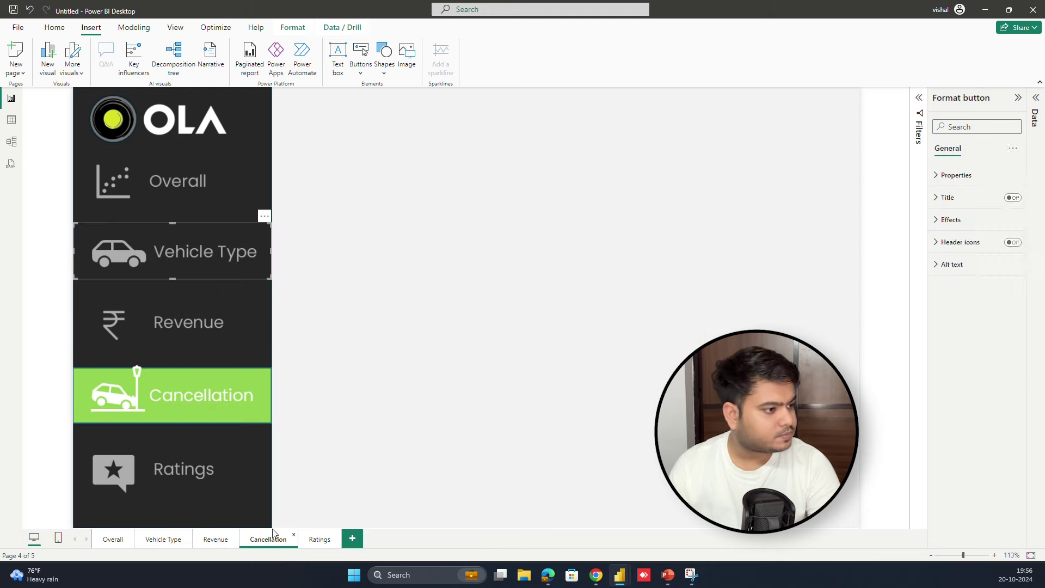
{"action": "left_click", "coordinate": [321, 540]}
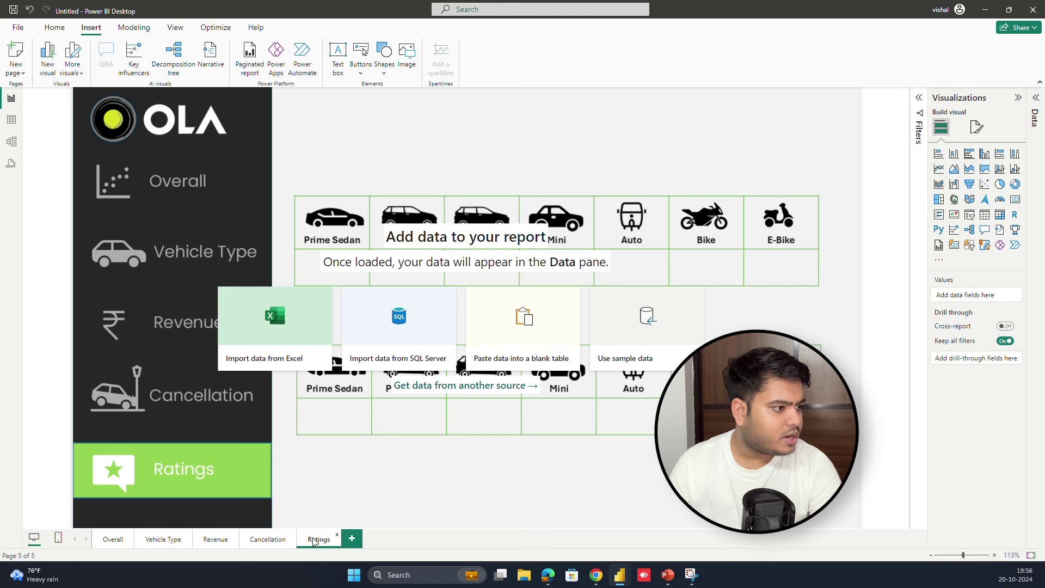
{"action": "key", "text": "ctrl+v"}
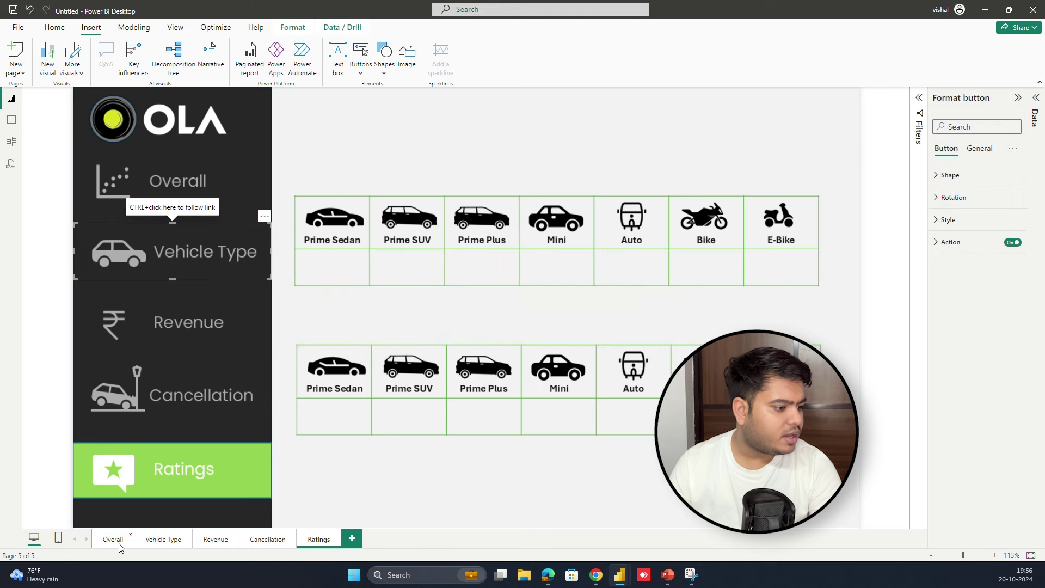
- Go through the pages from Overall to Ratings to check the copies of the Vehicle Type button
{"action": "left_click", "coordinate": [119, 544]}
{"action": "left_click", "coordinate": [166, 541]}
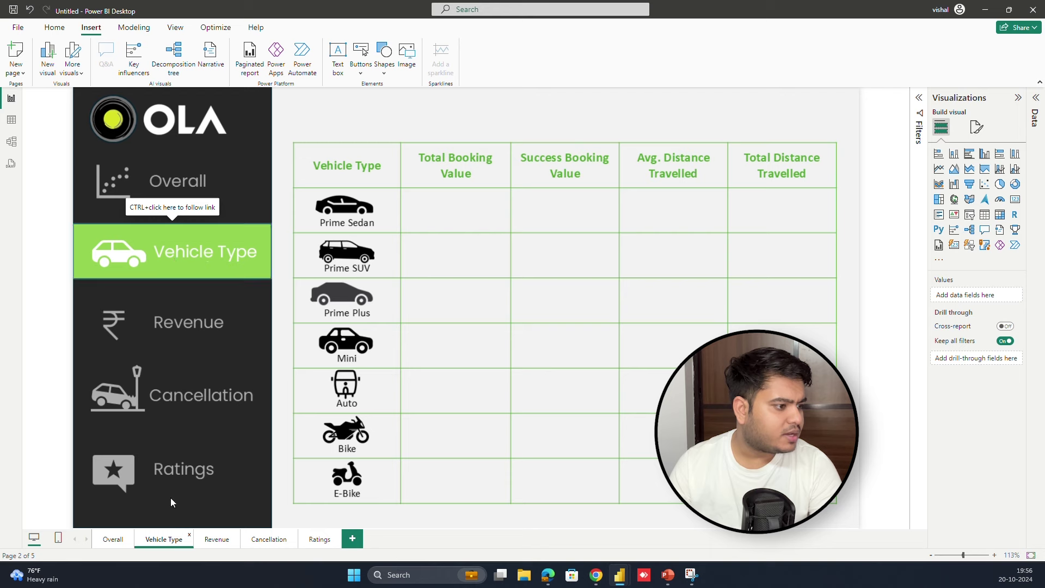
{"action": "left_click", "coordinate": [217, 539]}
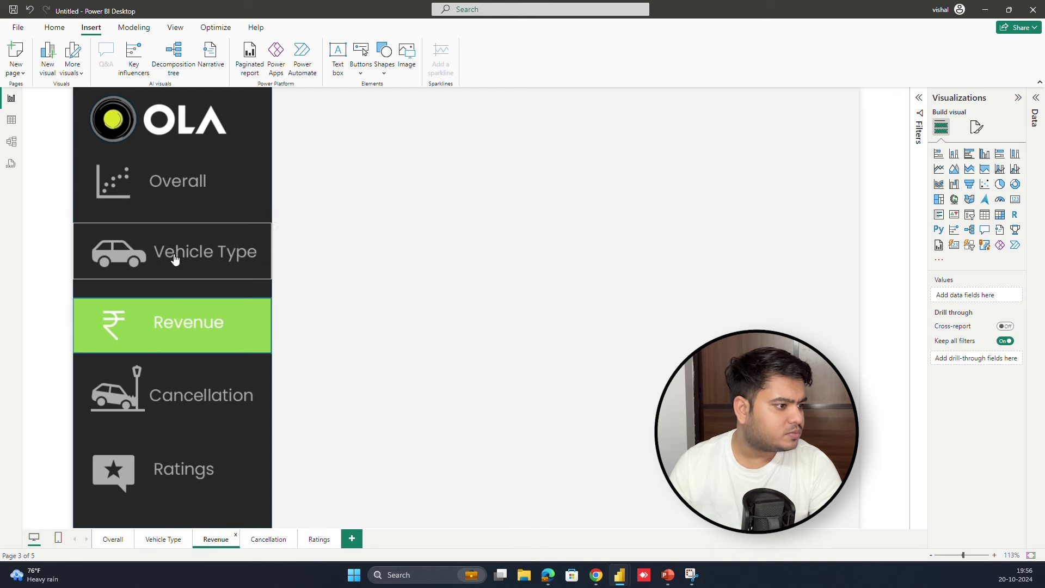
{"action": "left_click", "coordinate": [259, 540]}
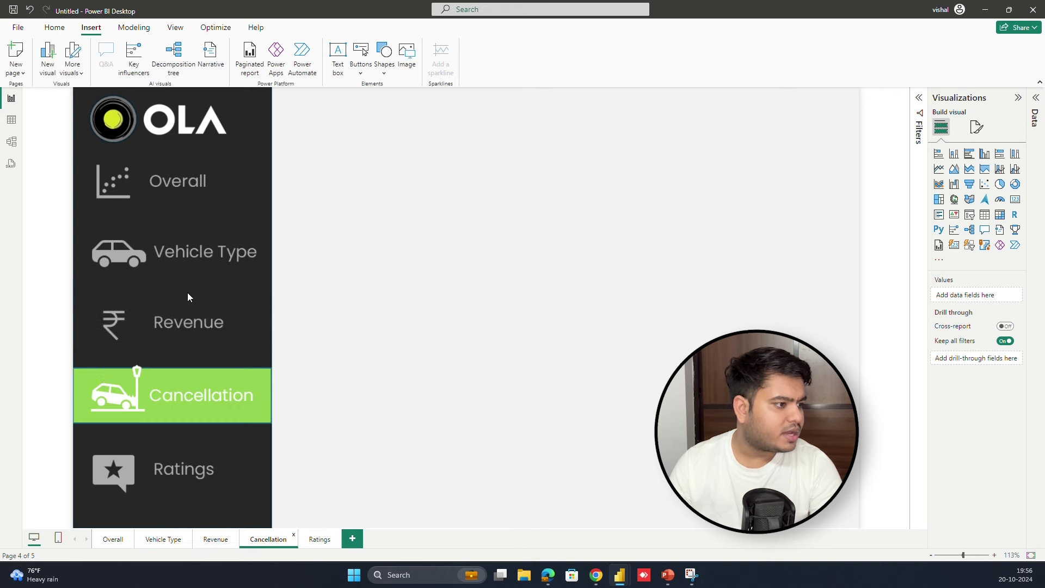
{"action": "left_click", "coordinate": [308, 541]}
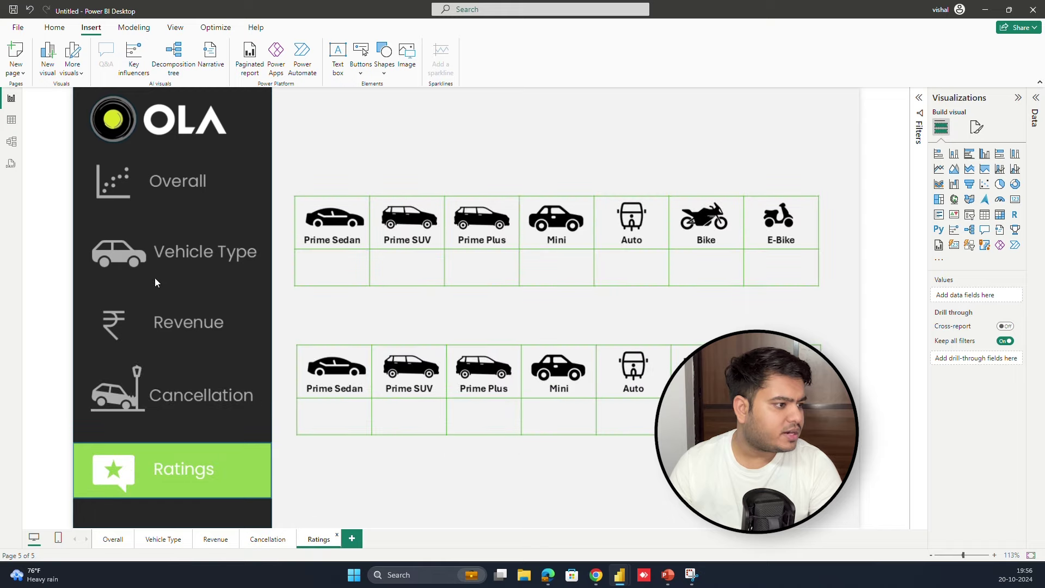
- Duplicate the Vehicle Type button on the Overall page and place the copy exactly over the Revenue item in the sidebar
{"action": "left_click", "coordinate": [112, 539]}
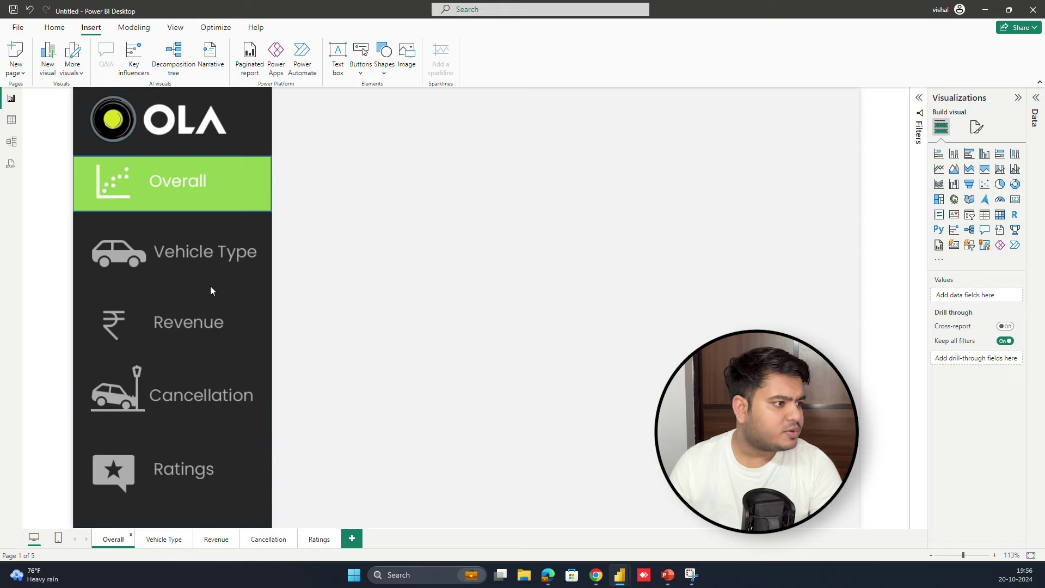
{"action": "left_click", "coordinate": [194, 261]}
{"action": "key", "text": "ctrl+c"}
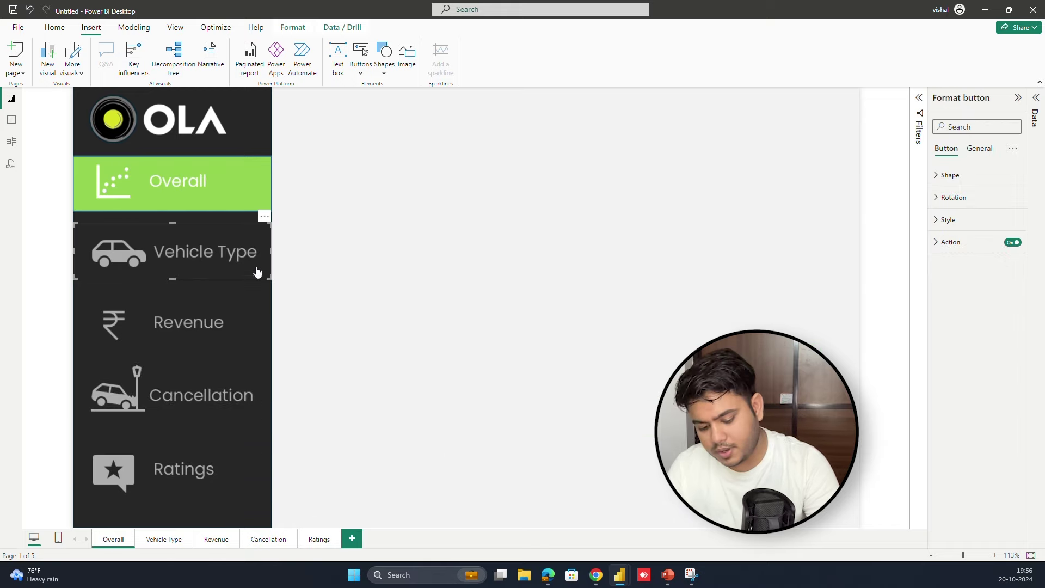
{"action": "key", "text": "ctrl+v"}
{"action": "left_click_drag", "start_coordinate": [187, 248], "coordinate": [182, 312]}
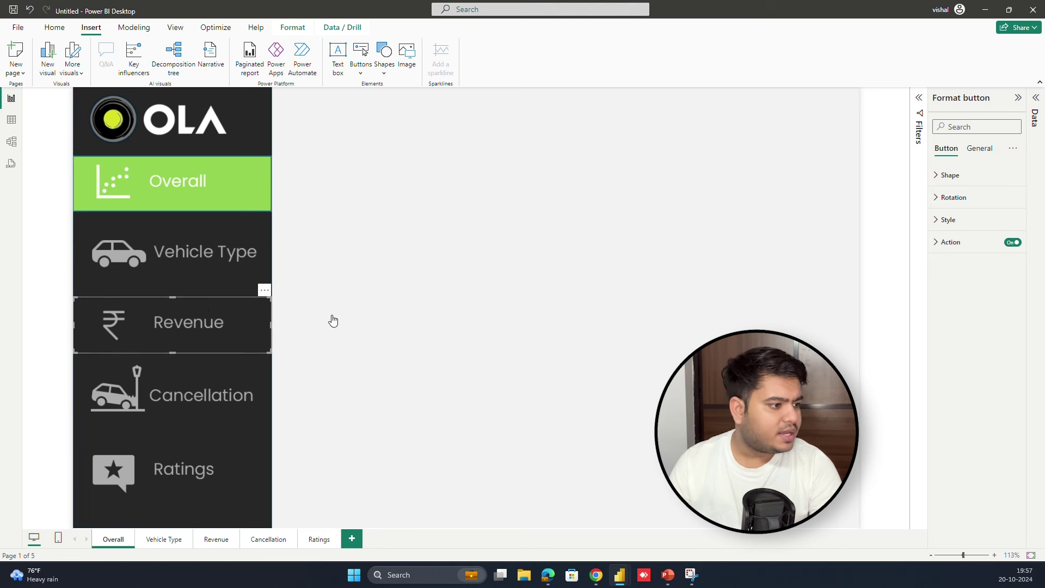
- Set the page navigation destination of the button over the Revenue item to Revenue
{"action": "left_click", "coordinate": [956, 244]}
{"action": "left_click", "coordinate": [975, 298]}
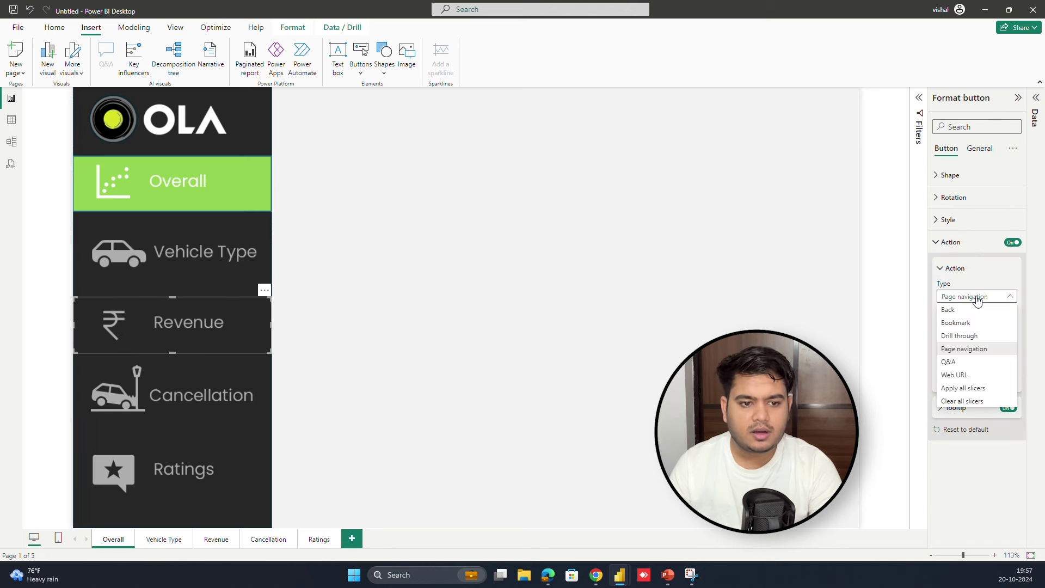
{"action": "left_click", "coordinate": [910, 334]}
{"action": "left_click", "coordinate": [964, 358]}
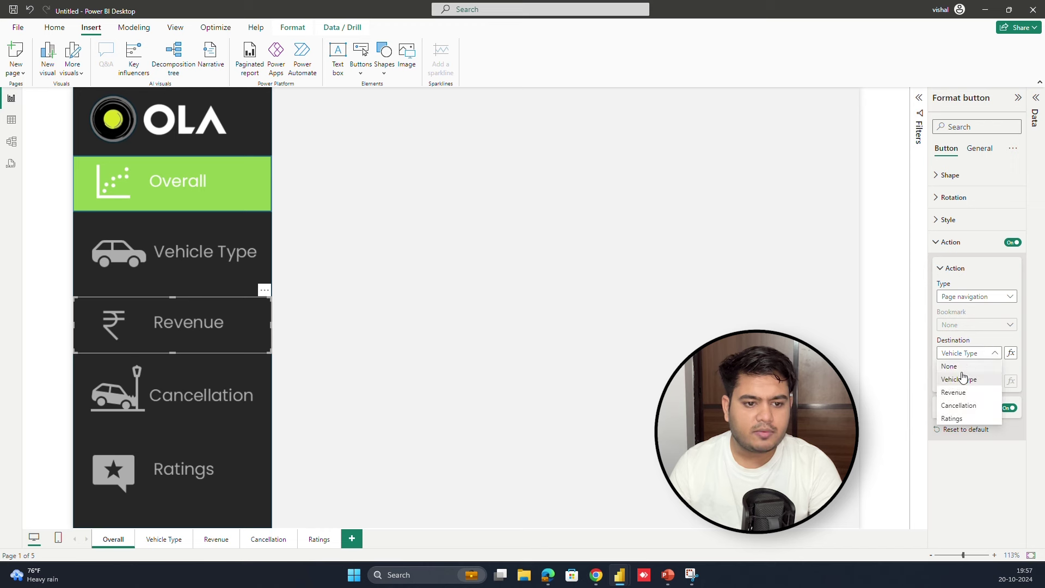
{"action": "left_click", "coordinate": [958, 394]}
- Copy the Revenue button onto the Vehicle Type page and follow its link to test it
{"action": "left_click", "coordinate": [224, 313]}
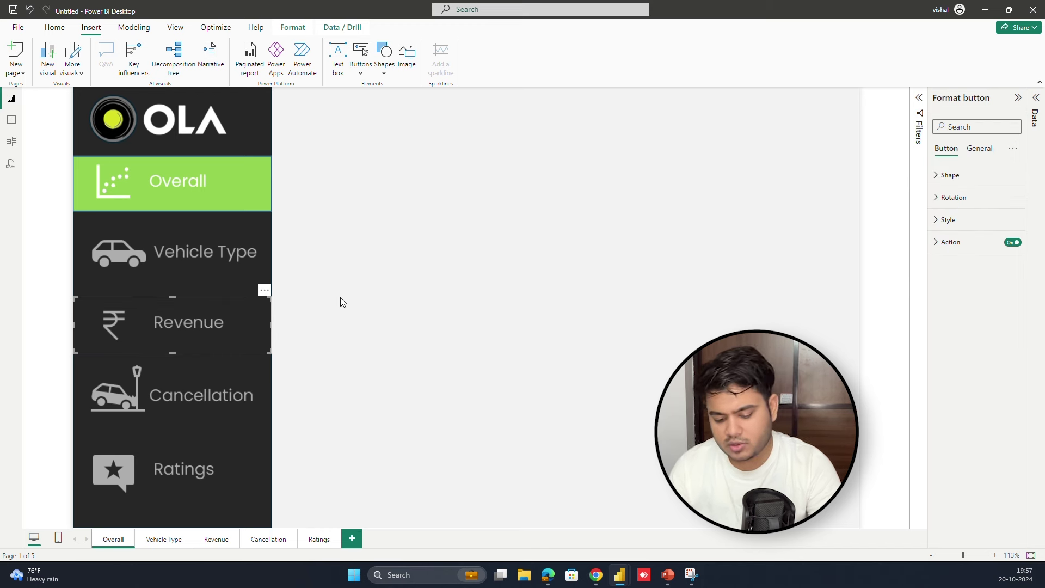
{"action": "left_click", "coordinate": [164, 539]}
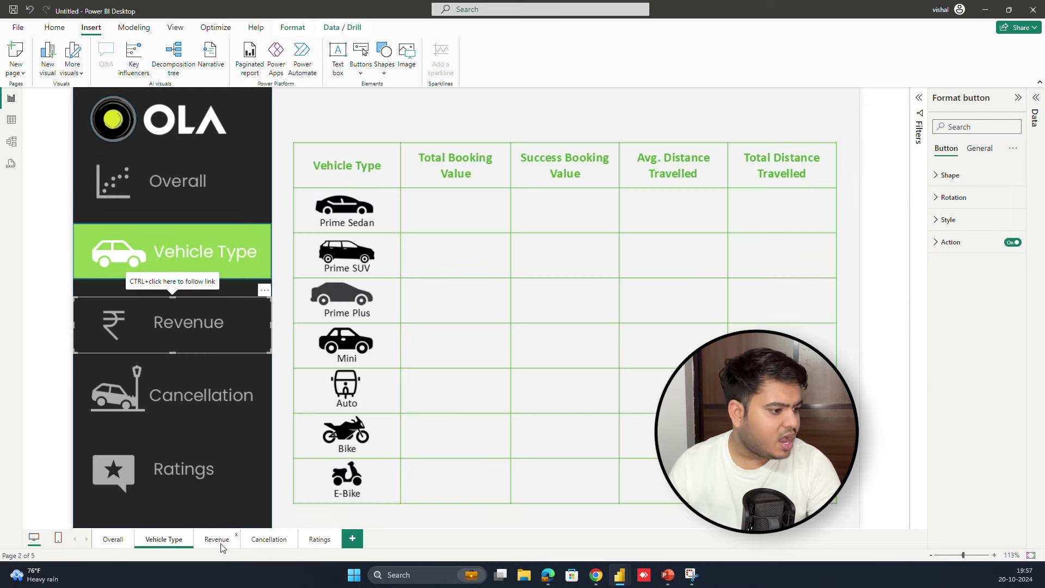
{"action": "left_click", "coordinate": [239, 327], "text": "ctrl"}
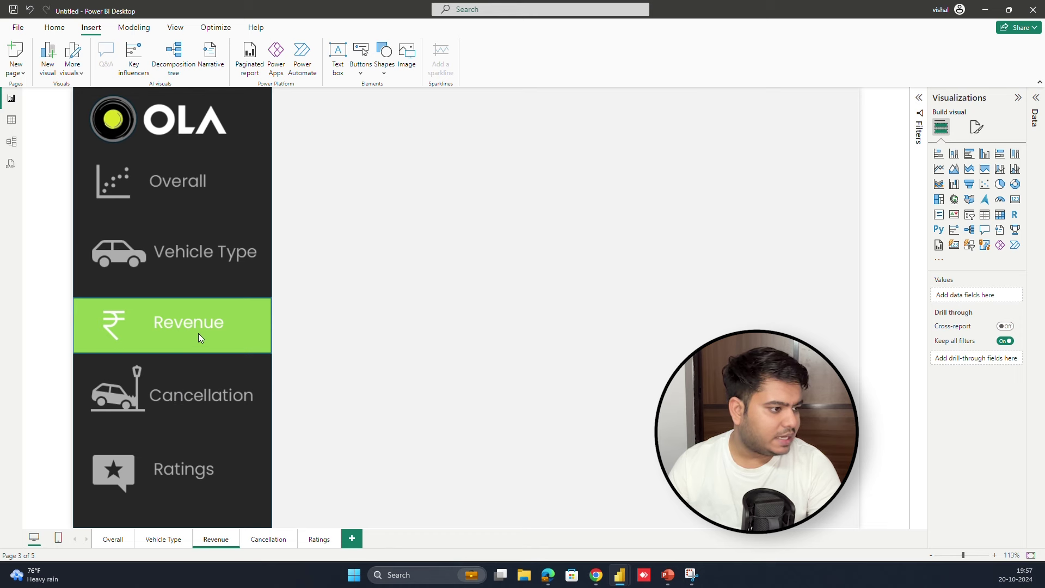
- Paste the Revenue button onto the Cancellation and Ratings pages, and check the sidebar on the Vehicle Type page
{"action": "left_click", "coordinate": [263, 547]}
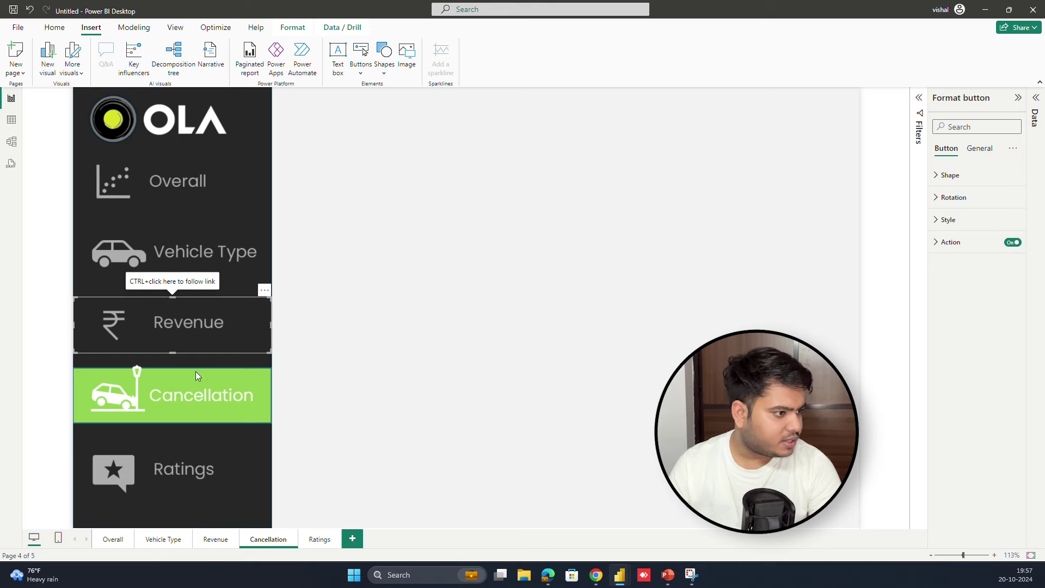
{"action": "left_click", "coordinate": [314, 544]}
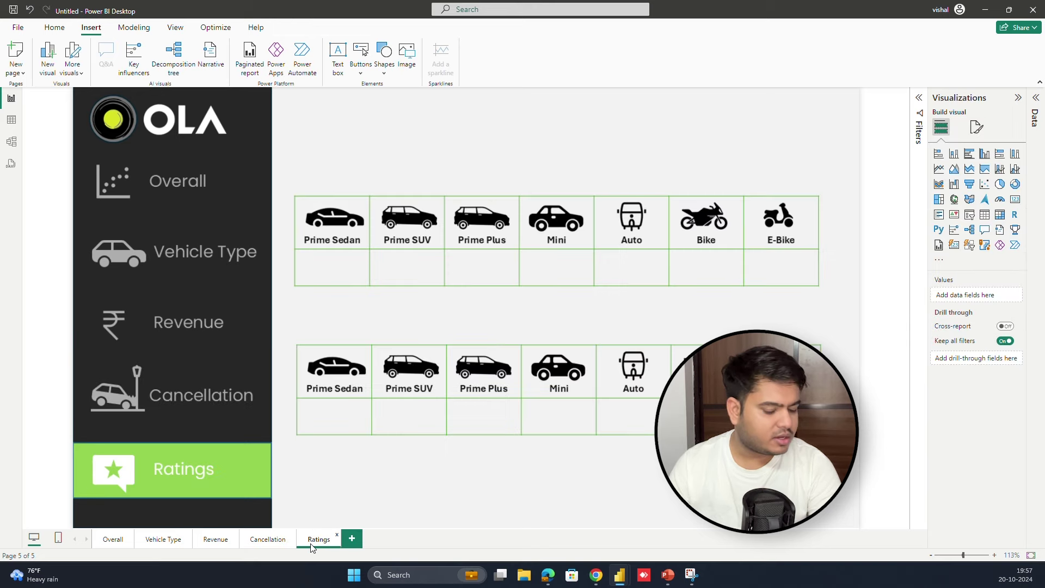
{"action": "left_click", "coordinate": [161, 539]}
{"action": "left_click", "coordinate": [181, 237]}
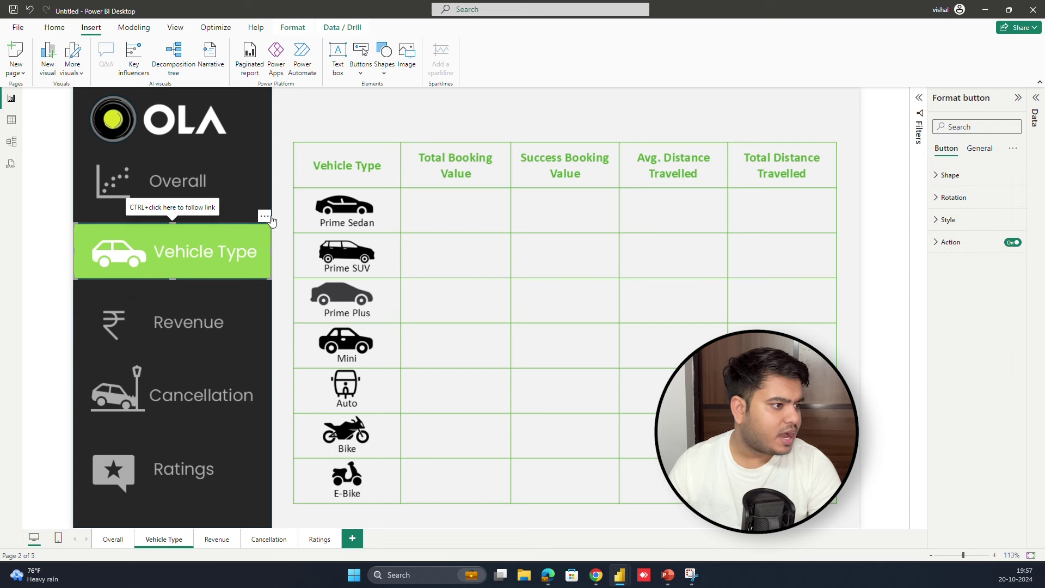
{"action": "left_click", "coordinate": [264, 215]}
{"action": "key", "text": "Escape"}
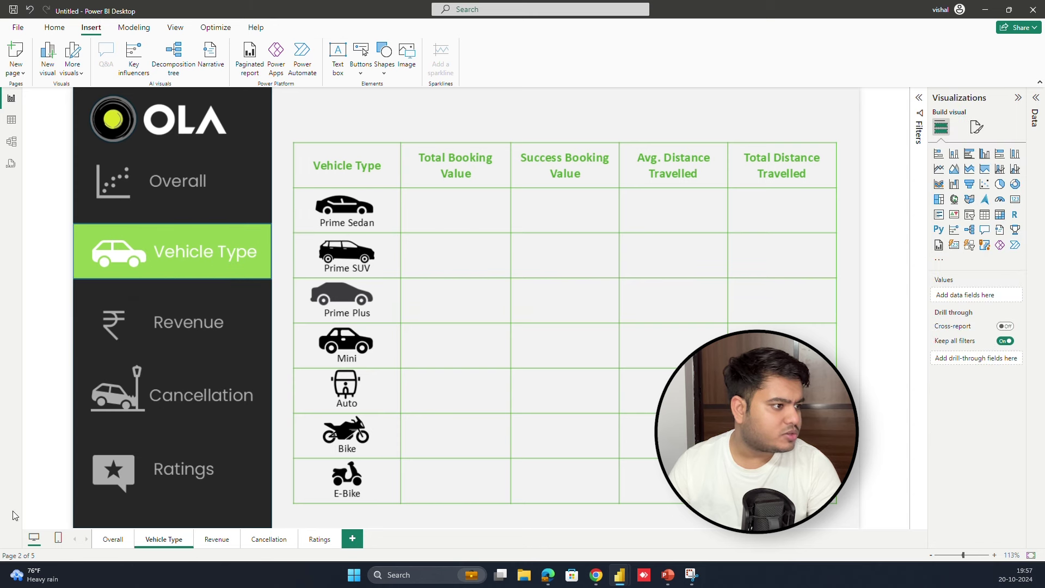
- Duplicate the Revenue button on the Overall page, place the copy over the Cancellation item and set its page navigation destination to Cancellation
{"action": "left_click", "coordinate": [99, 545]}
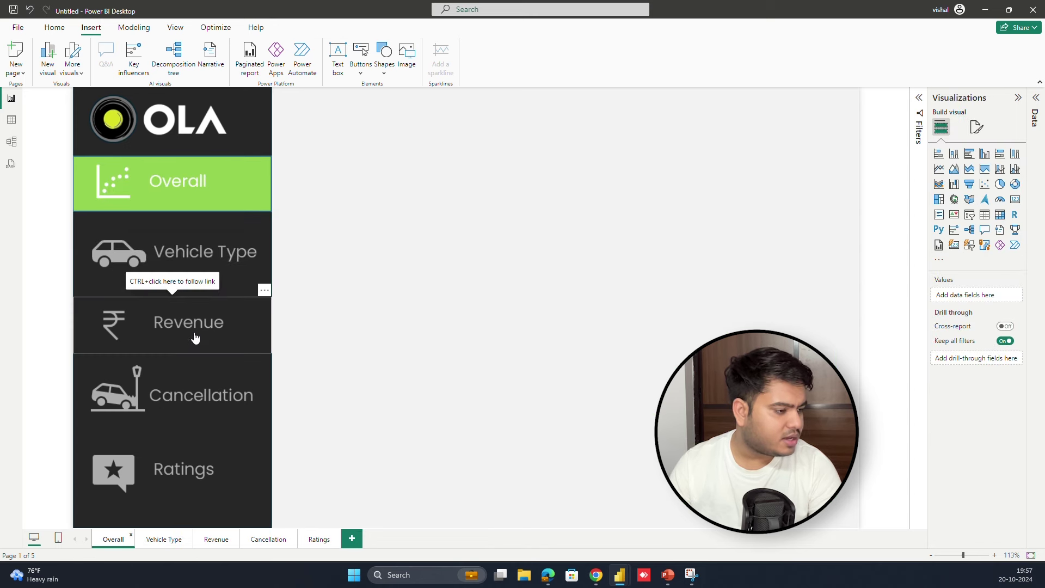
{"action": "left_click", "coordinate": [208, 323]}
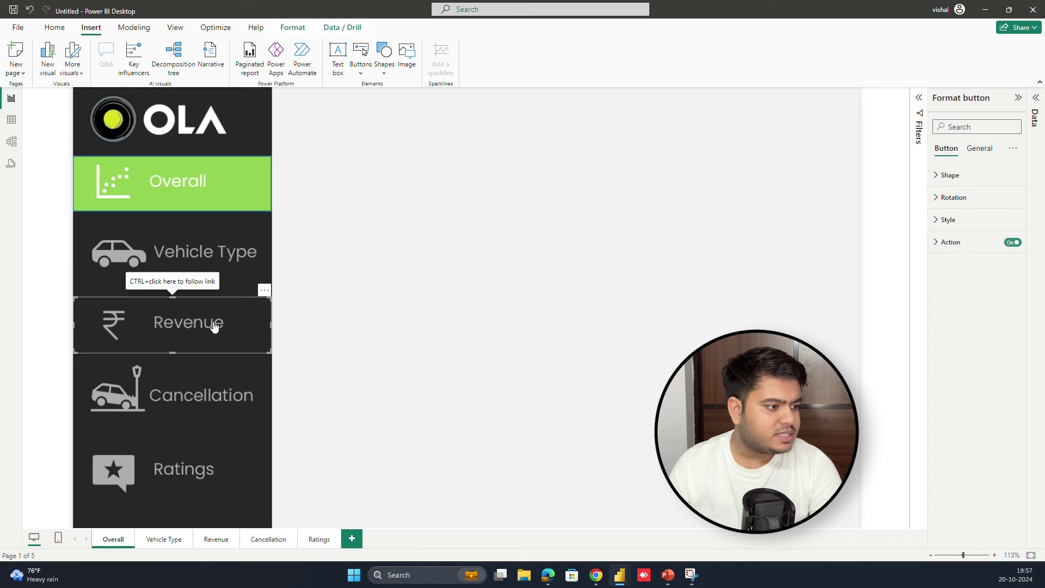
{"action": "key", "text": "ctrl+v"}
{"action": "left_click_drag", "start_coordinate": [166, 329], "coordinate": [159, 385]}
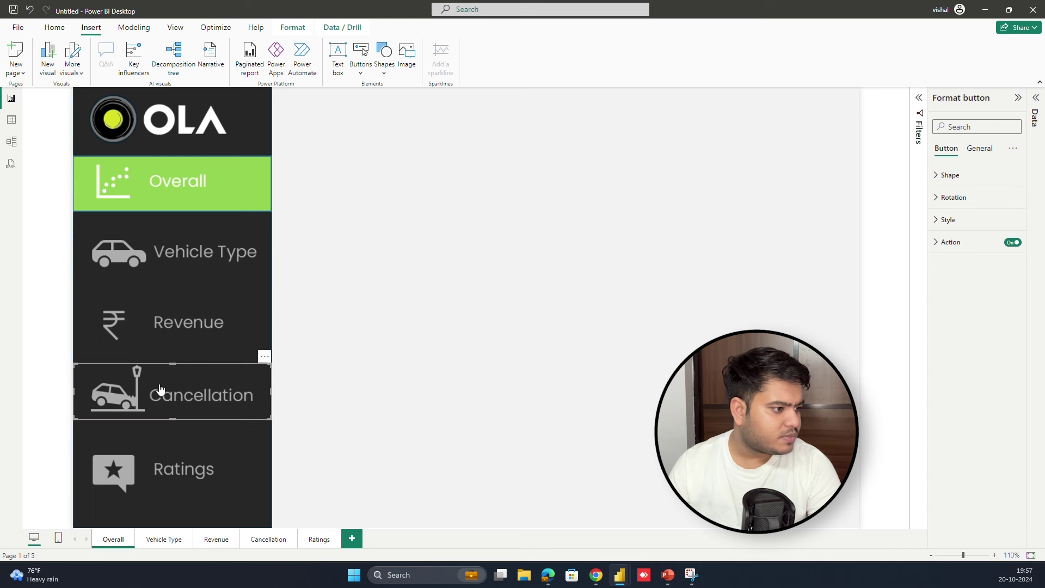
{"action": "left_click", "coordinate": [950, 242]}
{"action": "left_click", "coordinate": [969, 353]}
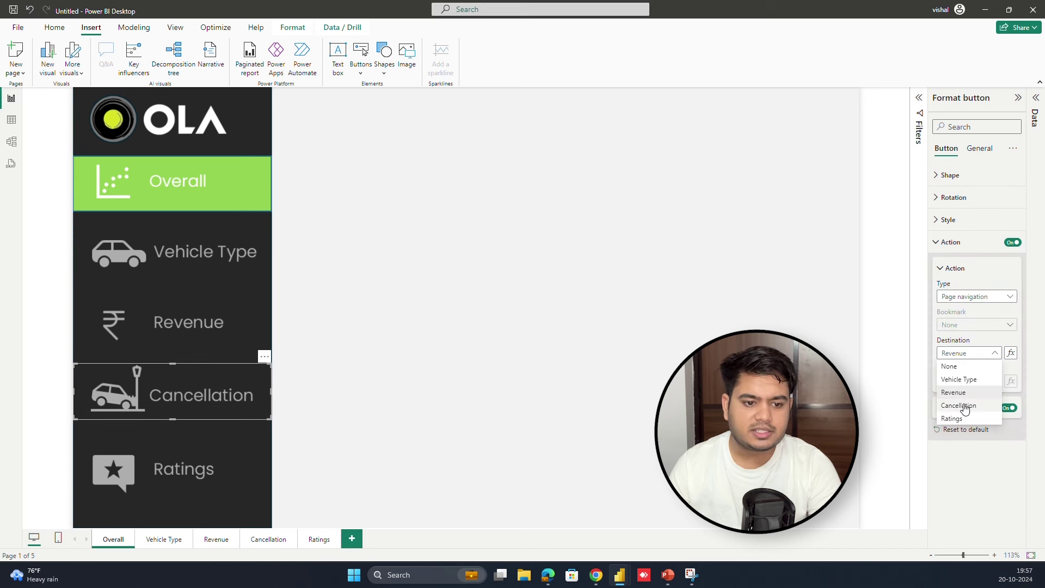
{"action": "left_click", "coordinate": [959, 405]}
{"action": "left_click", "coordinate": [480, 322]}
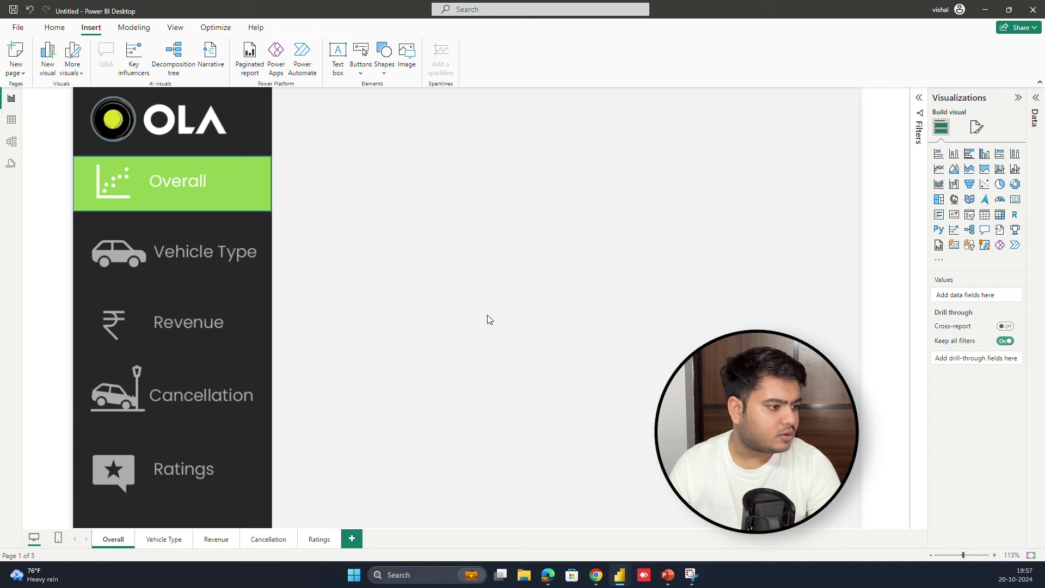
- Copy the Cancellation button from the Overall page onto the Vehicle Type and Revenue pages
{"action": "left_click", "coordinate": [162, 379]}
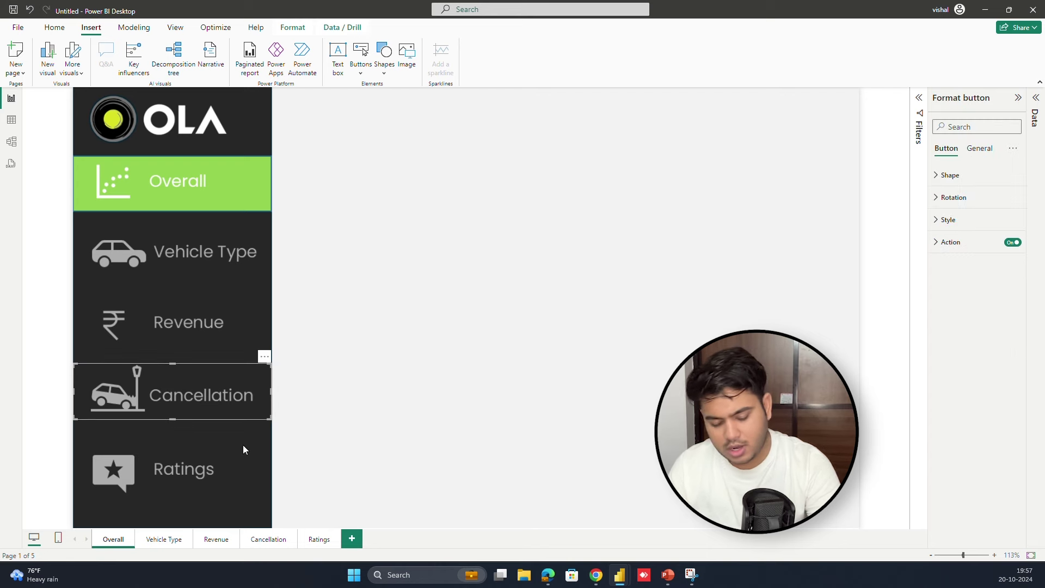
{"action": "left_click", "coordinate": [164, 541]}
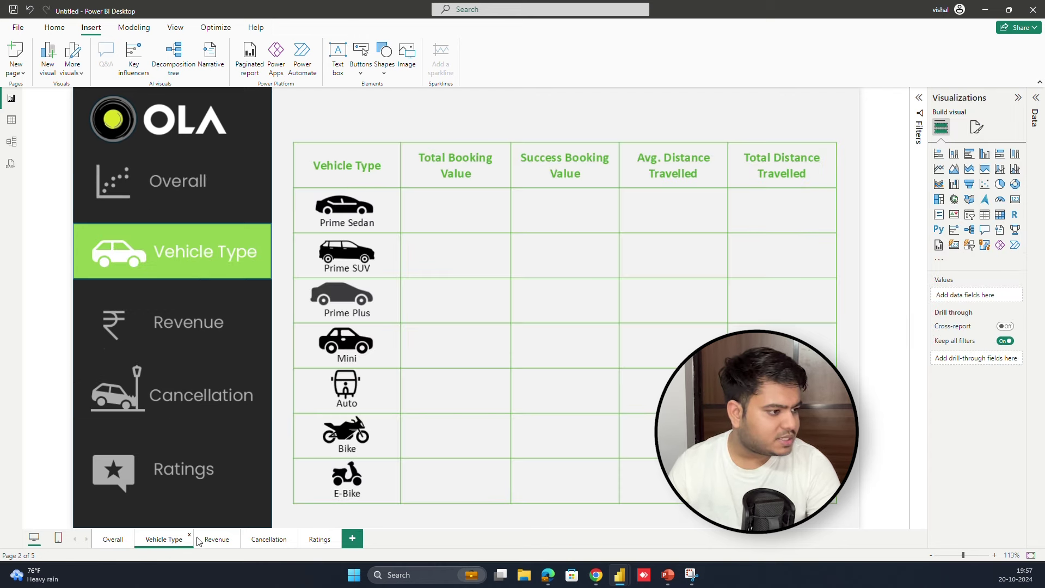
{"action": "left_click", "coordinate": [216, 540]}
- Set up a button over the Ratings item on the Overall page with Ratings as its page navigation destination
{"action": "left_click", "coordinate": [113, 540]}
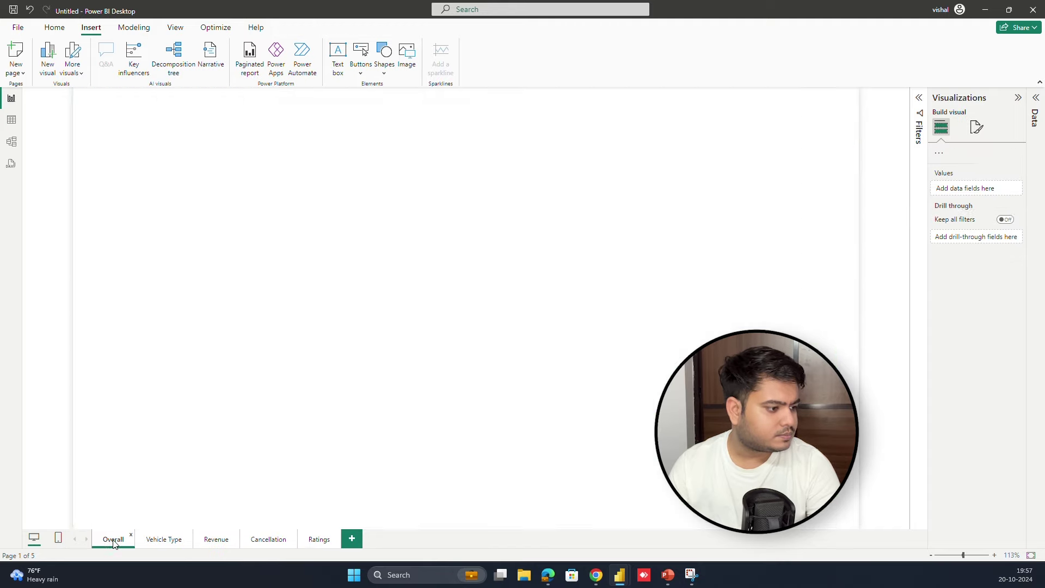
{"action": "left_click", "coordinate": [178, 469]}
{"action": "left_click", "coordinate": [952, 242]}
{"action": "left_click", "coordinate": [969, 353]}
{"action": "left_click", "coordinate": [964, 419]}
- Paste the Ratings button onto the Vehicle Type, Revenue and Cancellation pages
{"action": "left_click", "coordinate": [164, 540]}
{"action": "key", "text": "ctrl+v"}
{"action": "left_click", "coordinate": [221, 541]}
{"action": "key", "text": "ctrl+v"}
{"action": "left_click", "coordinate": [269, 540]}
{"action": "key", "text": "ctrl+v"}
- Test the sidebar navigation from the Overall page by following the Revenue, Ratings, Vehicle Type, Cancellation and Overall items
{"action": "left_click", "coordinate": [109, 540]}
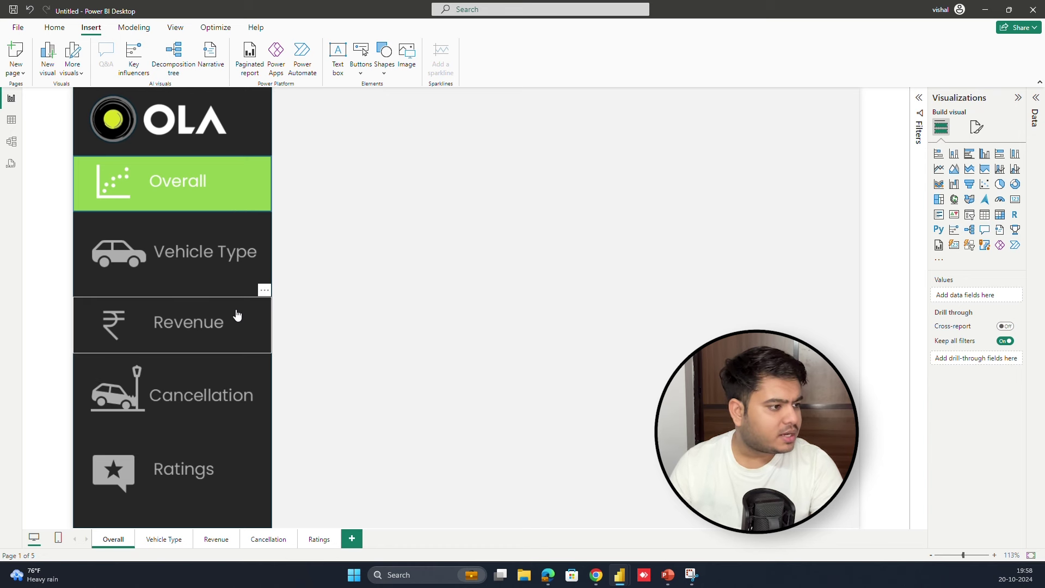
{"action": "left_click", "coordinate": [204, 313], "text": "ctrl"}
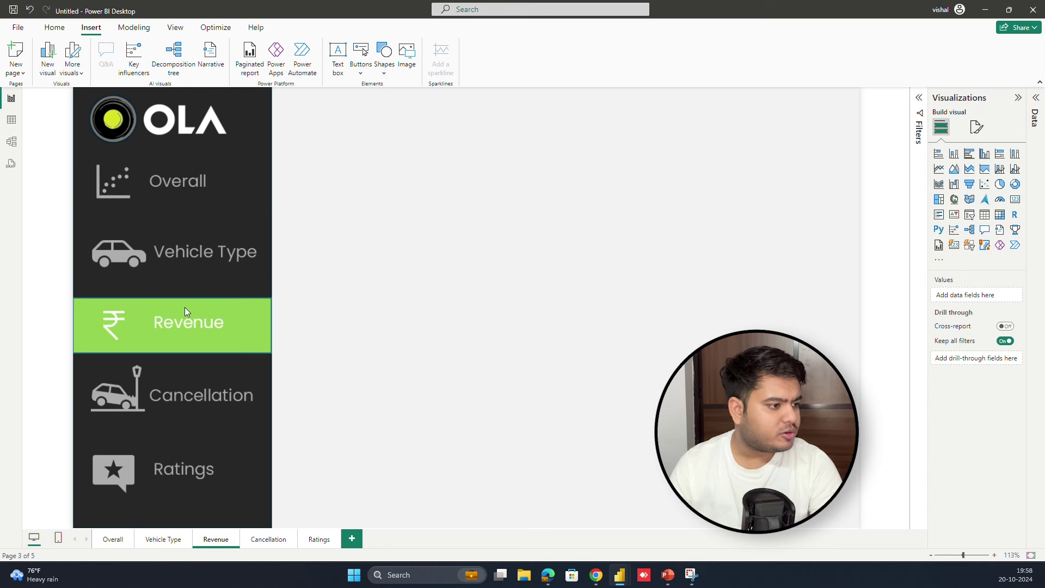
{"action": "left_click", "coordinate": [190, 468], "text": "ctrl"}
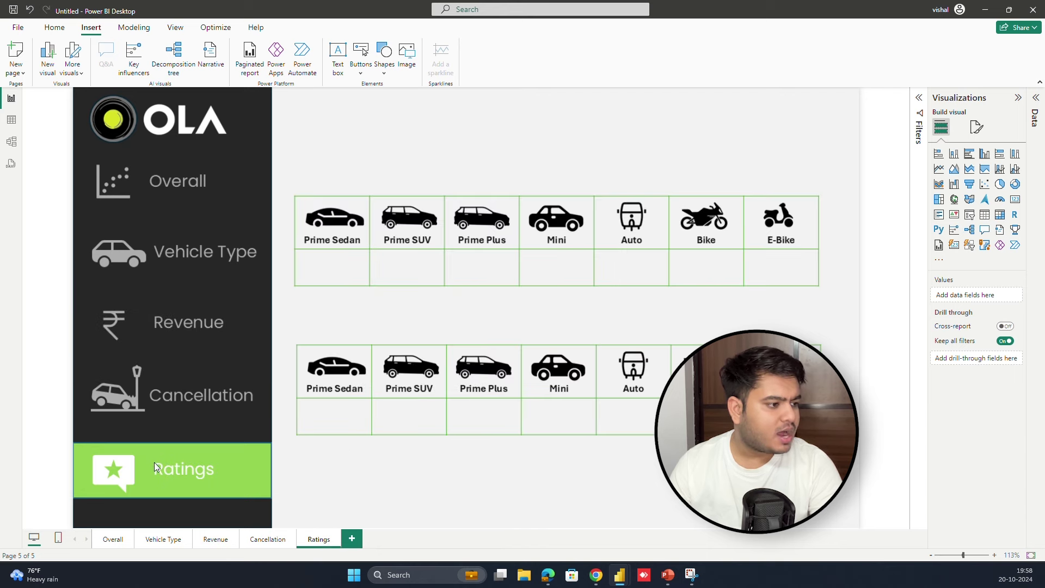
{"action": "left_click", "coordinate": [144, 339], "text": "ctrl"}
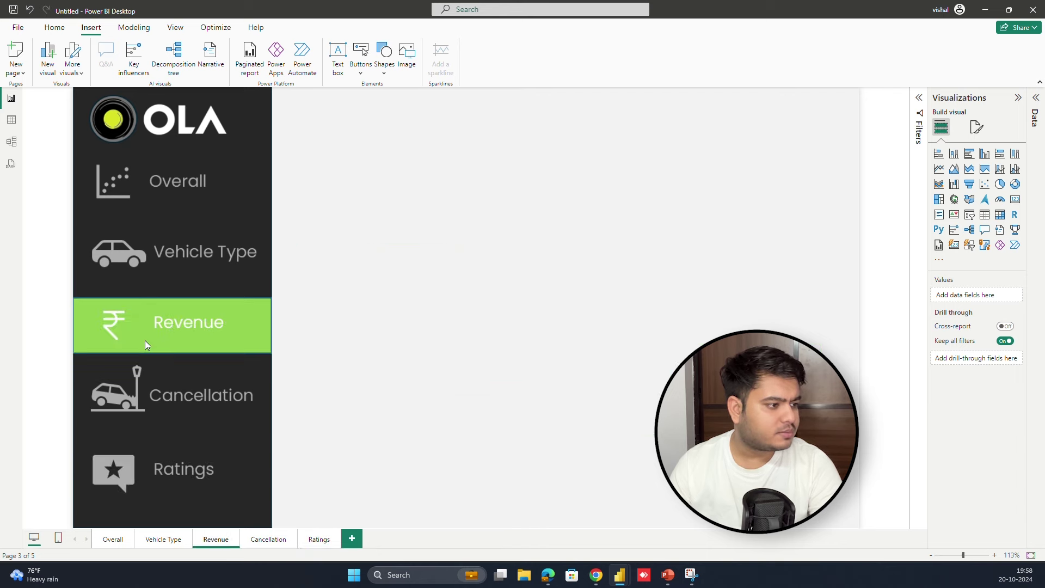
{"action": "left_click", "coordinate": [222, 250], "text": "ctrl"}
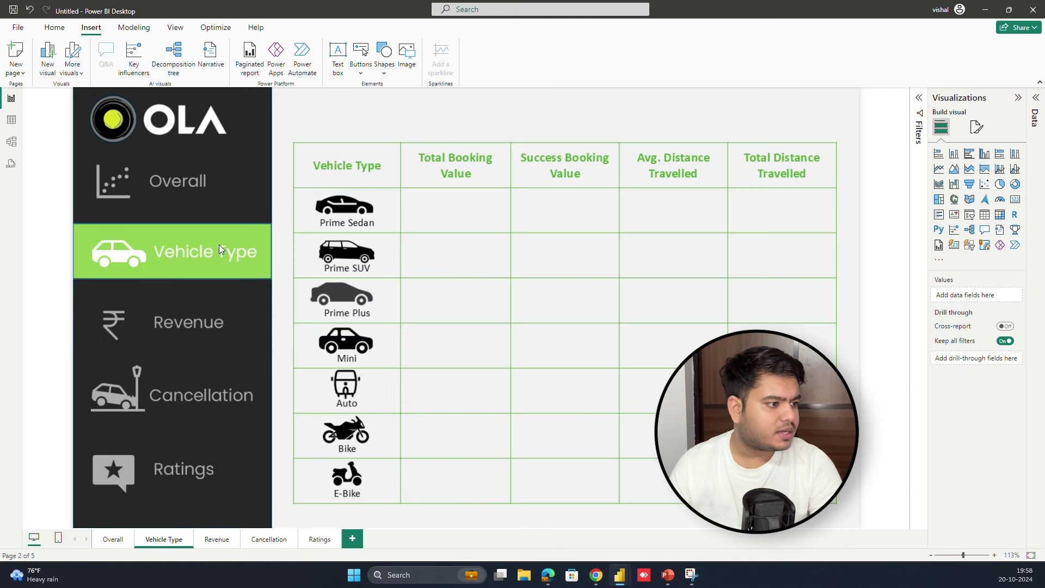
{"action": "left_click", "coordinate": [194, 409], "text": "ctrl"}
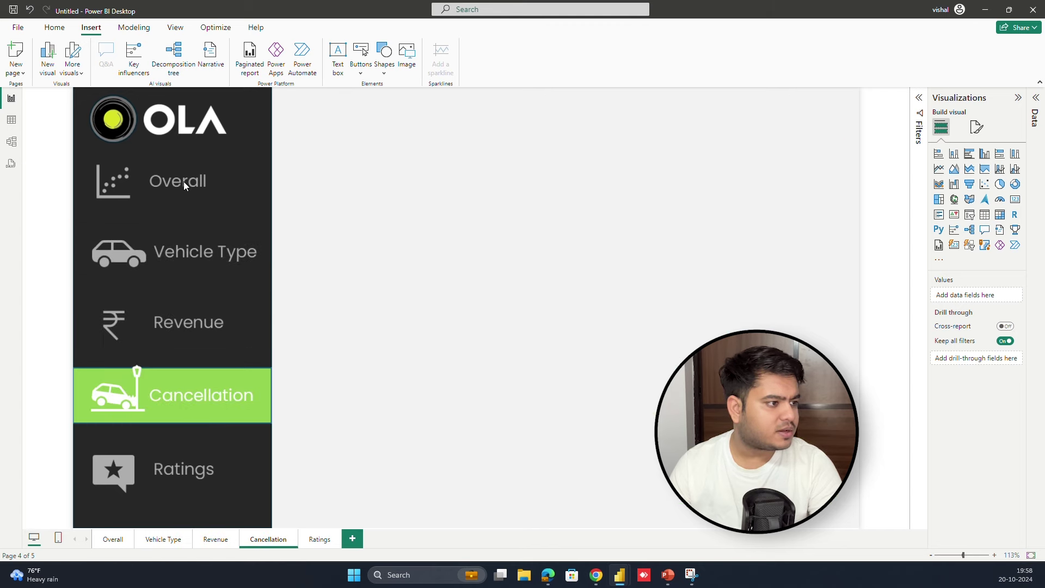
{"action": "left_click", "coordinate": [125, 188], "text": "ctrl"}
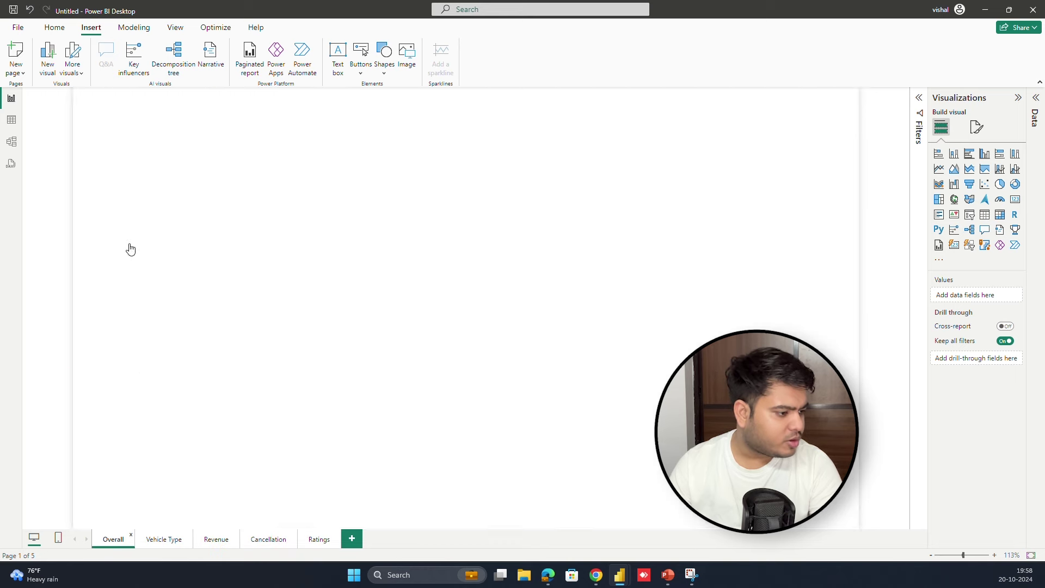
- On the Vehicle Type page, place a copy of the Revenue button over the Overall item and set its page navigation destination to Overall
{"action": "left_click", "coordinate": [163, 538]}
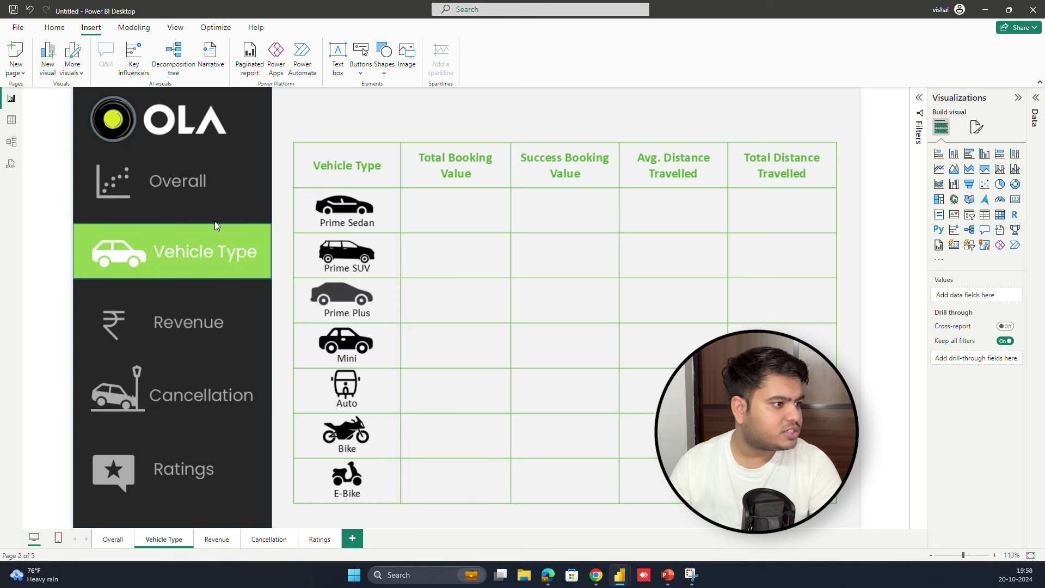
{"action": "left_click", "coordinate": [187, 341]}
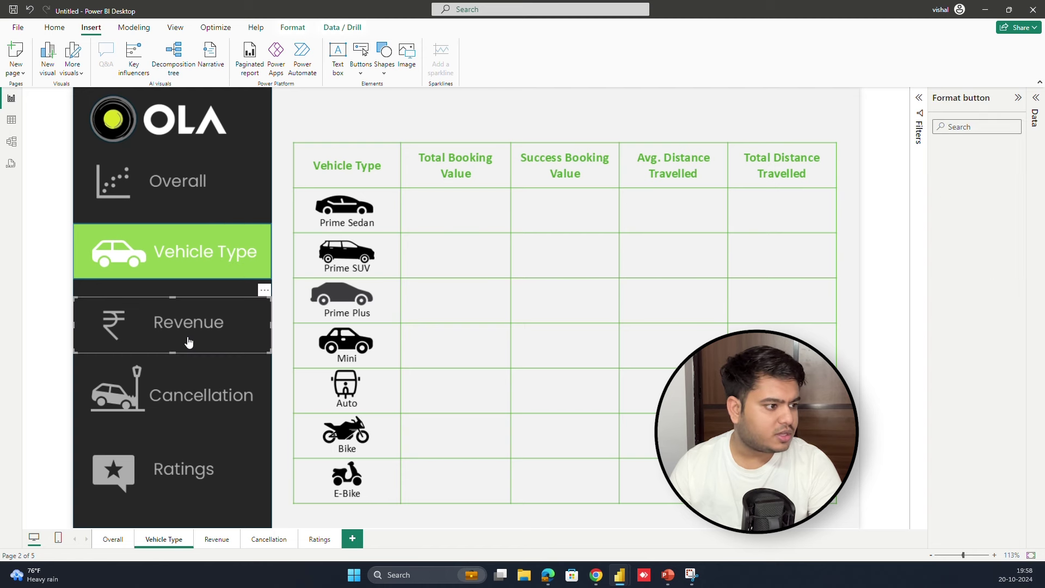
{"action": "left_click_drag", "start_coordinate": [211, 333], "coordinate": [204, 189]}
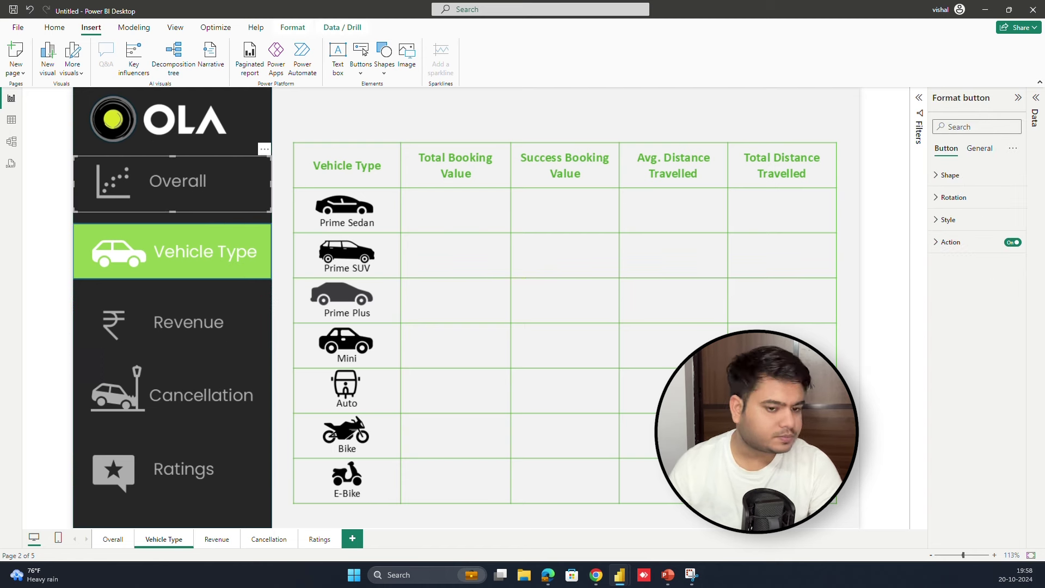
{"action": "left_click", "coordinate": [936, 242]}
{"action": "left_click", "coordinate": [983, 354]}
{"action": "left_click", "coordinate": [961, 380]}
{"action": "left_click", "coordinate": [604, 277]}
- Copy the Overall button from the Vehicle Type page onto the Revenue and Cancellation pages
{"action": "left_click", "coordinate": [238, 177]}
{"action": "key", "text": "ctrl+c"}
{"action": "left_click", "coordinate": [217, 540]}
{"action": "left_click", "coordinate": [260, 542]}
{"action": "key", "text": "ctrl+v"}
- Test the button links between the Overall and Cancellation pages
{"action": "left_click", "coordinate": [198, 177], "text": "ctrl"}
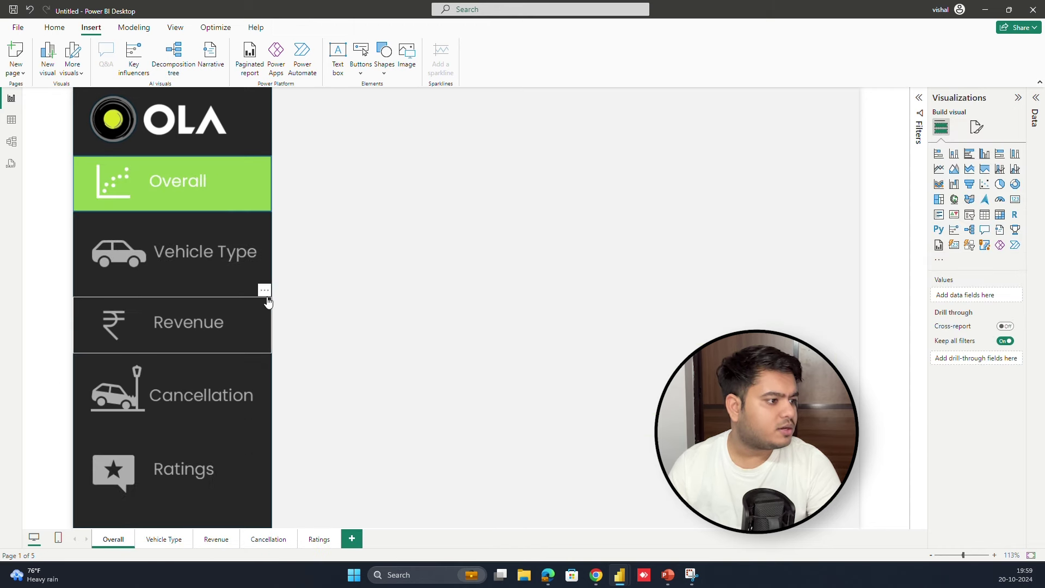
{"action": "left_click", "coordinate": [166, 410], "text": "ctrl"}
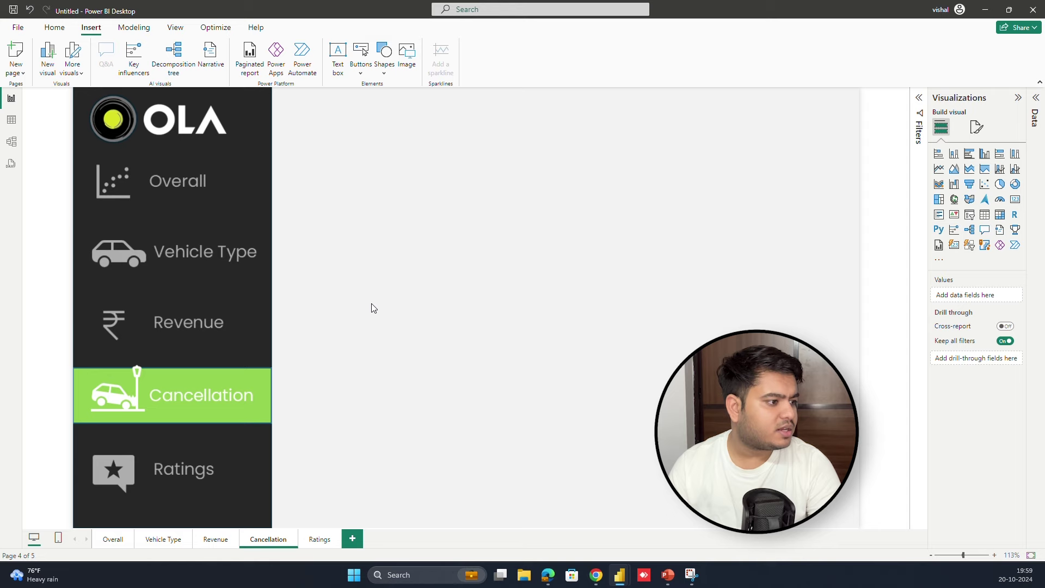
{"action": "left_click", "coordinate": [194, 194], "text": "ctrl"}
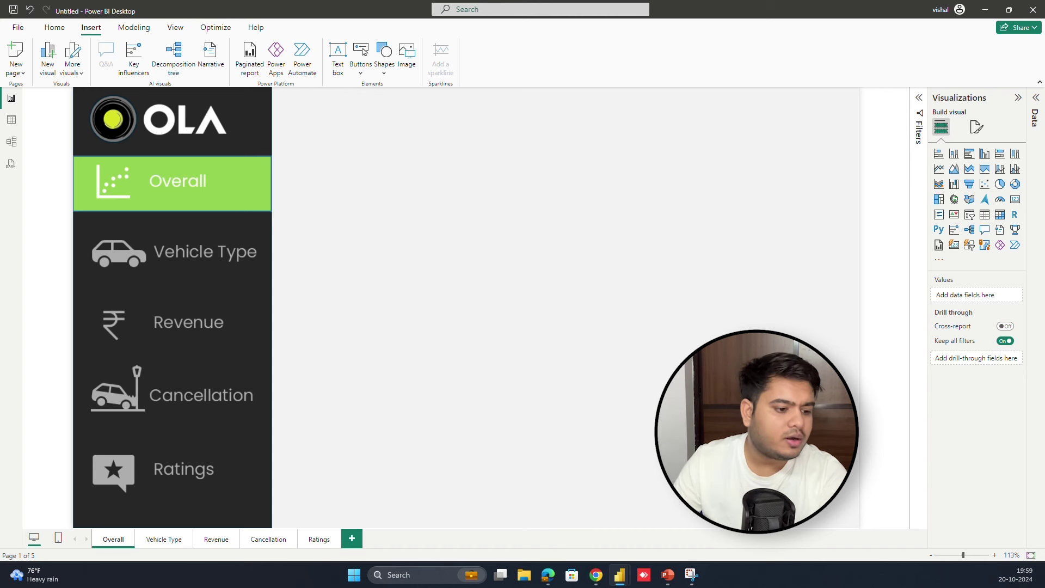
- Switch to the SQL Questions document in Google Docs and read which charts are planned for the Overall view
{"action": "mouse_move", "coordinate": [596, 575]}
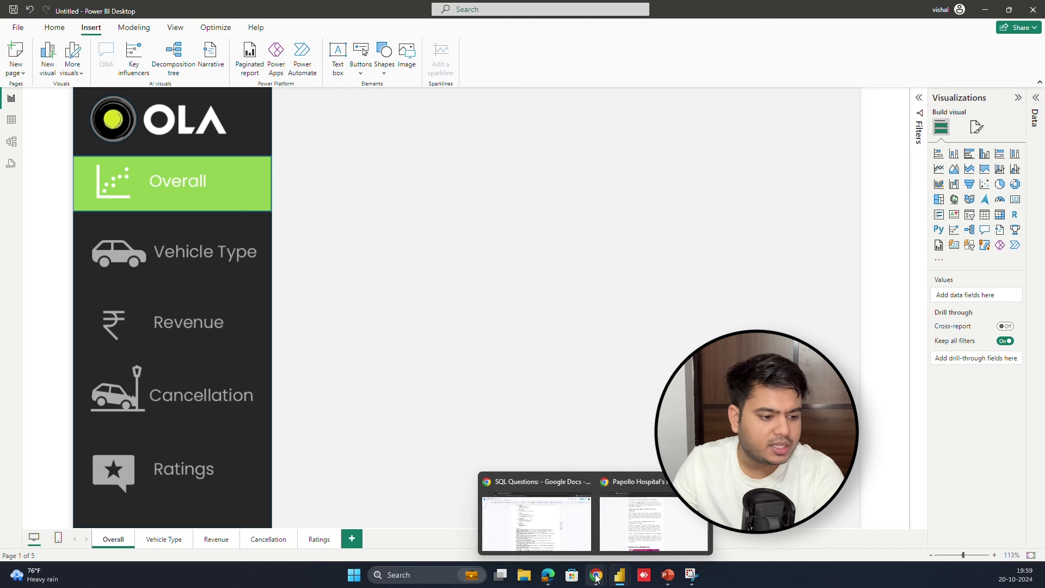
{"action": "left_click", "coordinate": [612, 526]}
{"action": "left_click_drag", "start_coordinate": [353, 193], "coordinate": [488, 189]}
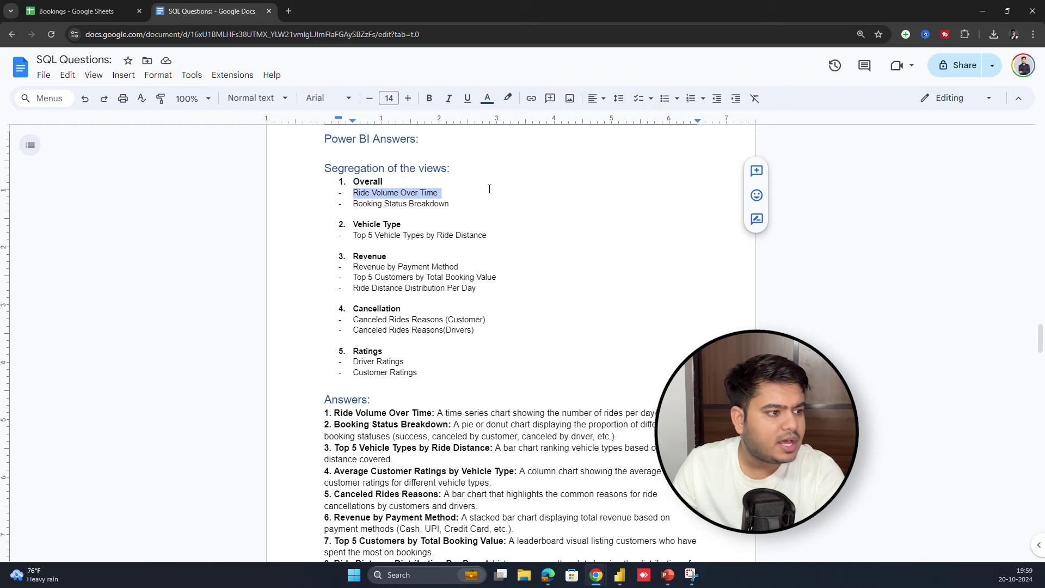
{"action": "left_click", "coordinate": [584, 222]}
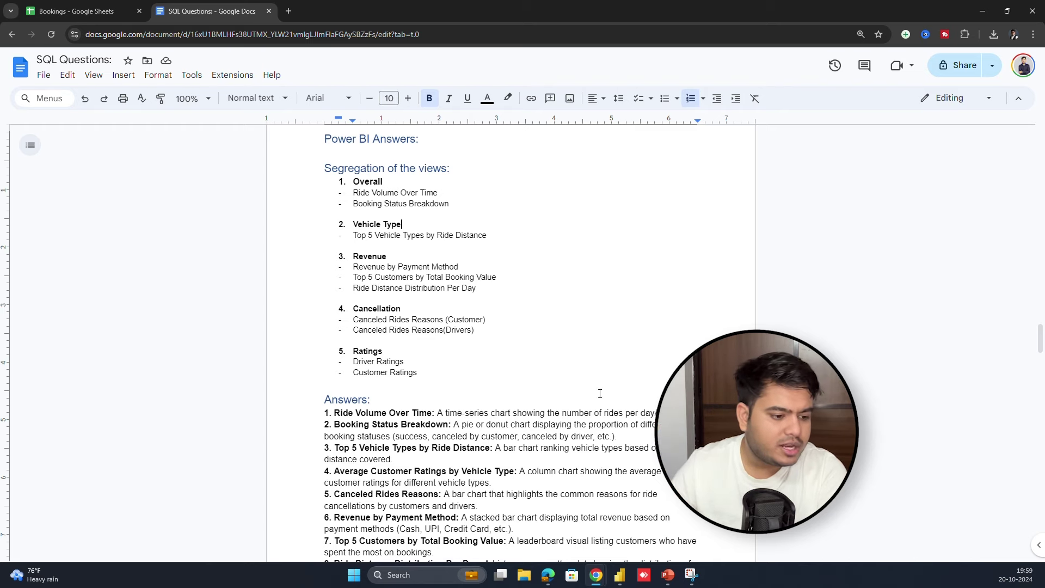
- Switch back to Power BI, add a line chart to the Overall page and move it into the empty area beside the sidebar
{"action": "mouse_move", "coordinate": [619, 575]}
{"action": "left_click", "coordinate": [591, 539]}
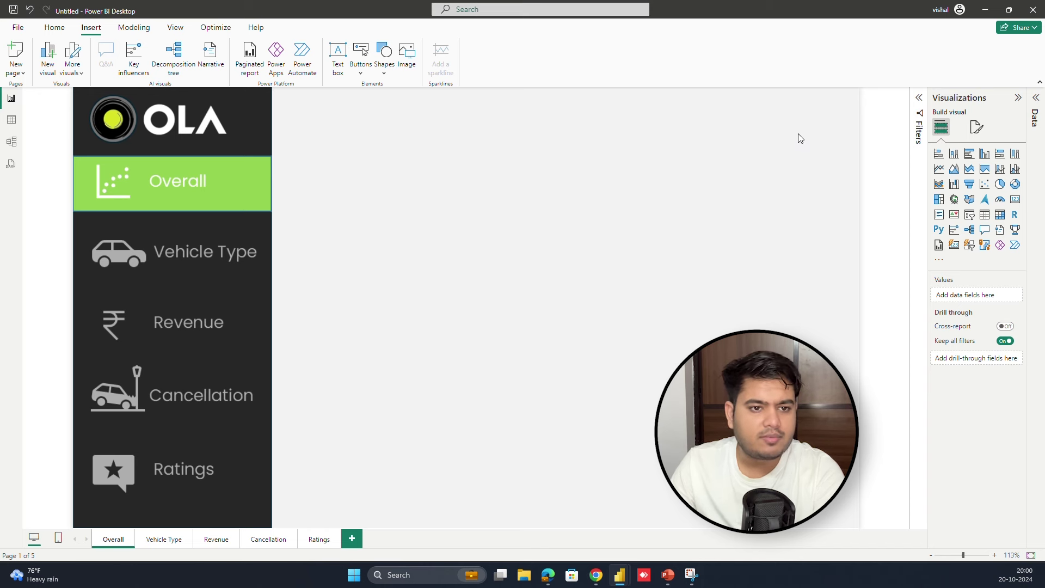
{"action": "left_click", "coordinate": [939, 169]}
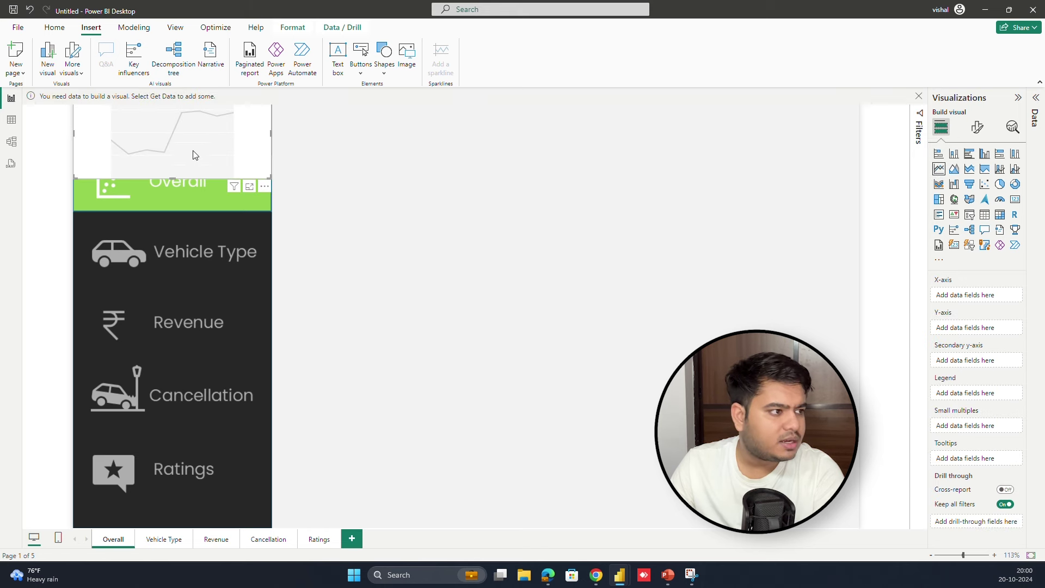
{"action": "left_click_drag", "start_coordinate": [204, 147], "coordinate": [411, 286]}
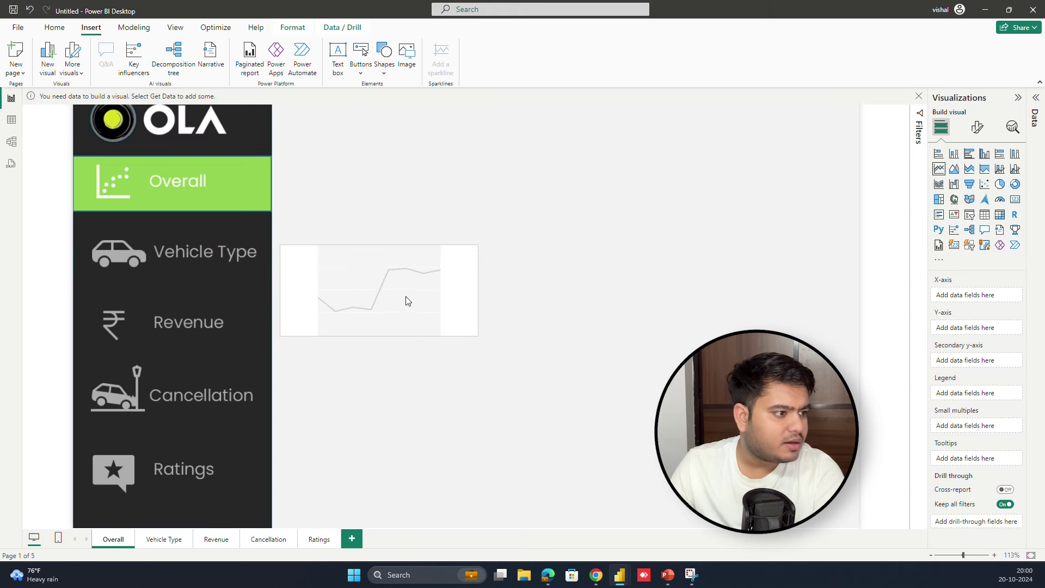
- Set the Overall page's canvas vertical alignment to Middle
{"action": "left_click", "coordinate": [931, 555]}
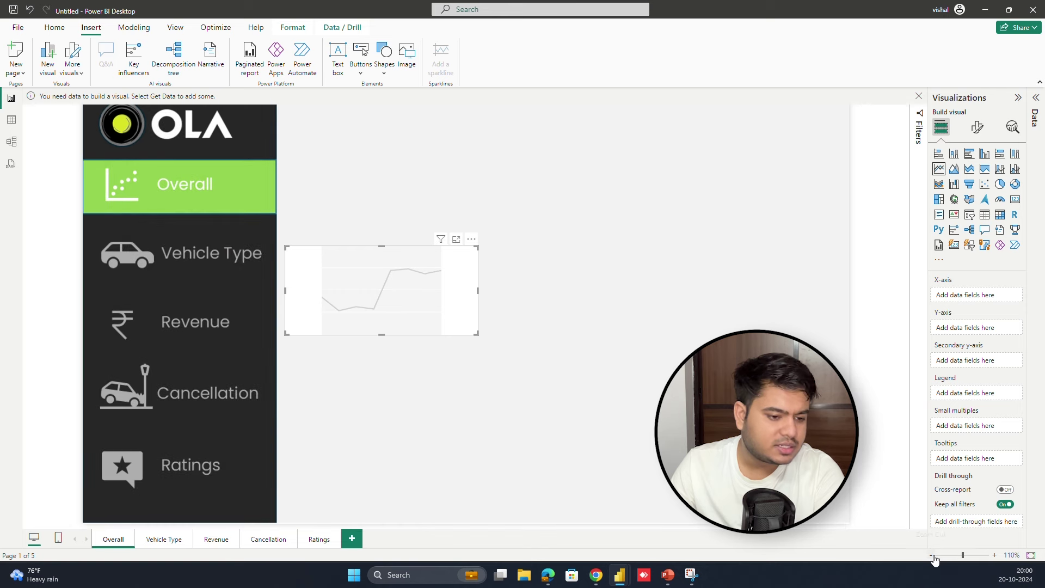
{"action": "left_click", "coordinate": [932, 555]}
{"action": "left_click", "coordinate": [932, 555]}
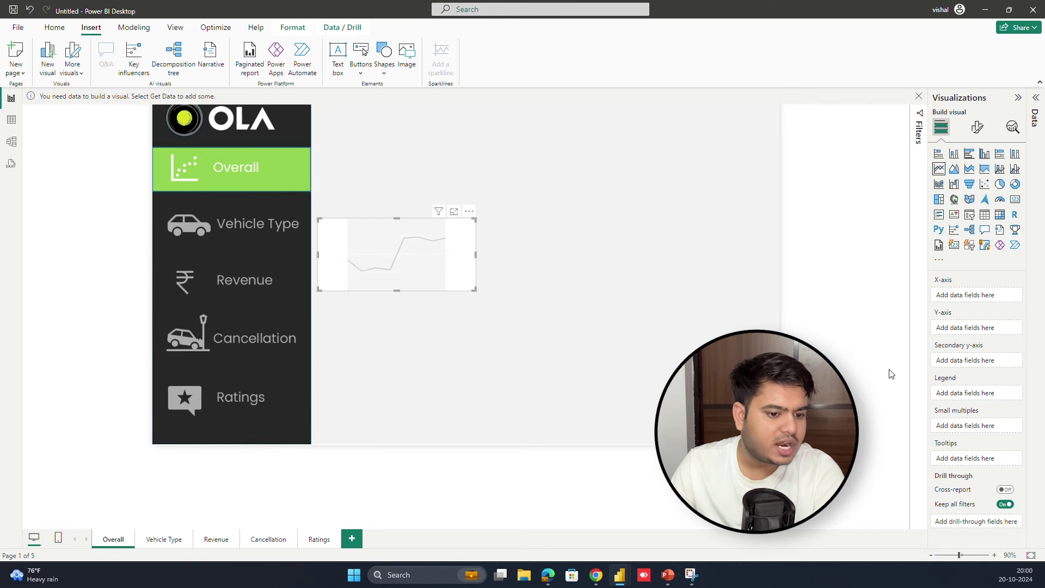
{"action": "left_click", "coordinate": [1031, 556]}
{"action": "left_click", "coordinate": [464, 234]}
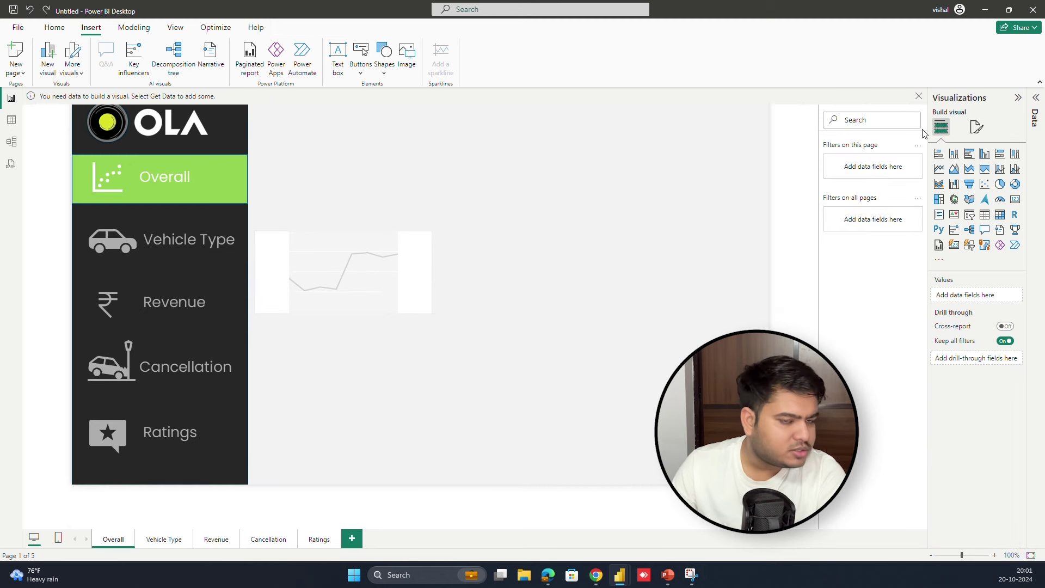
{"action": "left_click", "coordinate": [977, 130]}
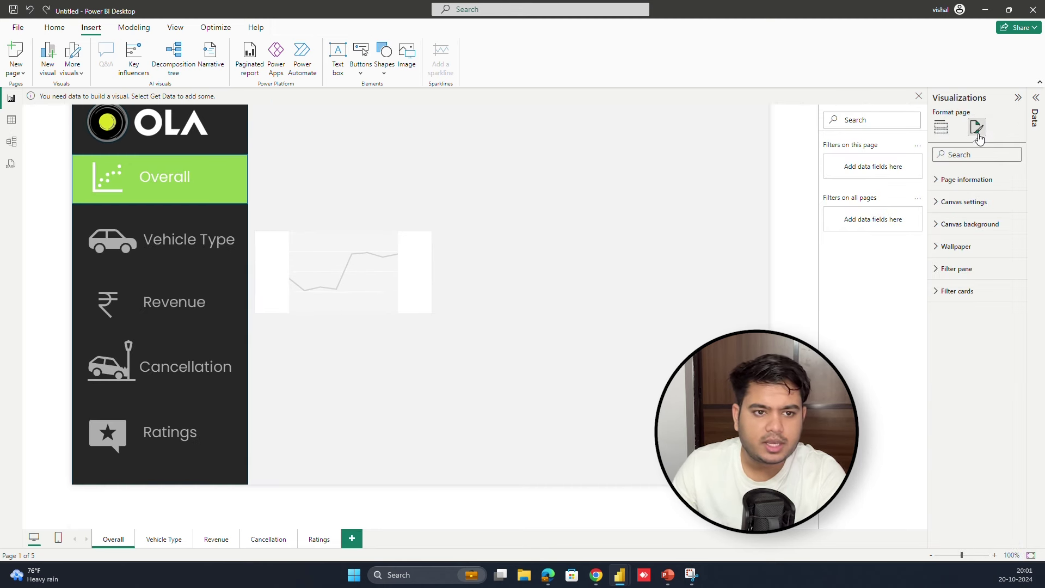
{"action": "left_click", "coordinate": [964, 202]}
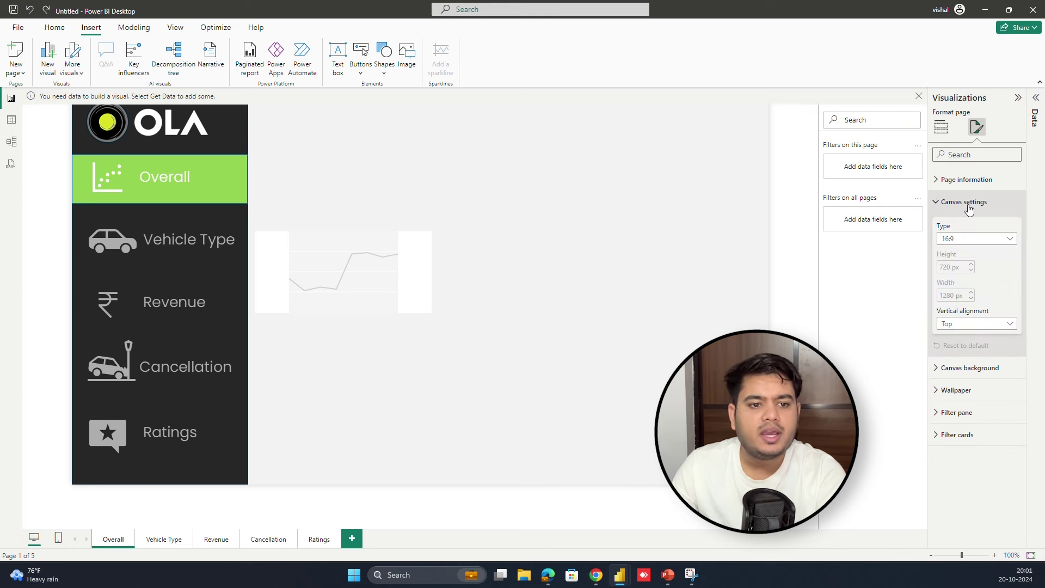
{"action": "left_click", "coordinate": [954, 324]}
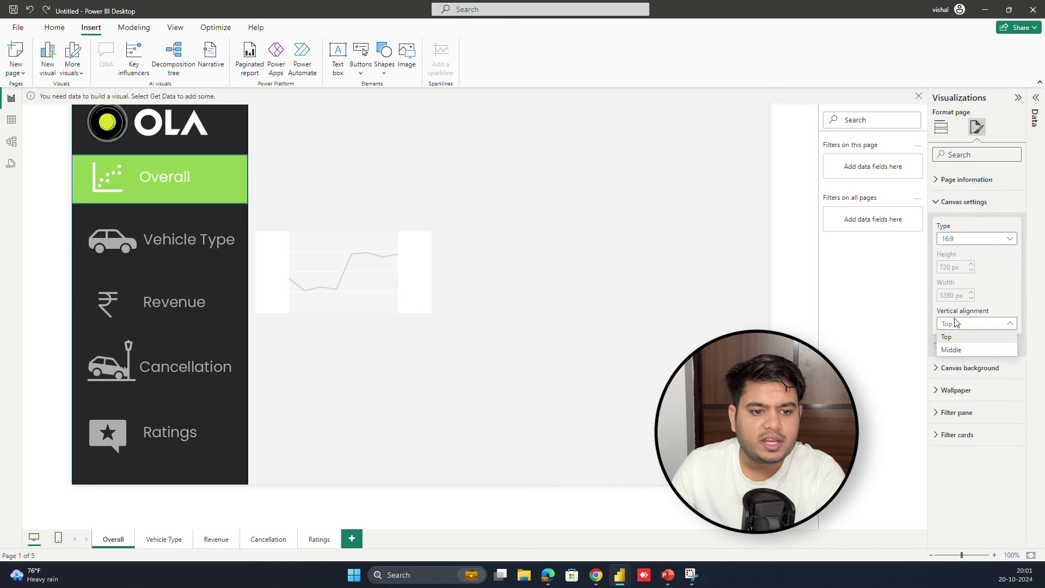
{"action": "left_click", "coordinate": [953, 350]}
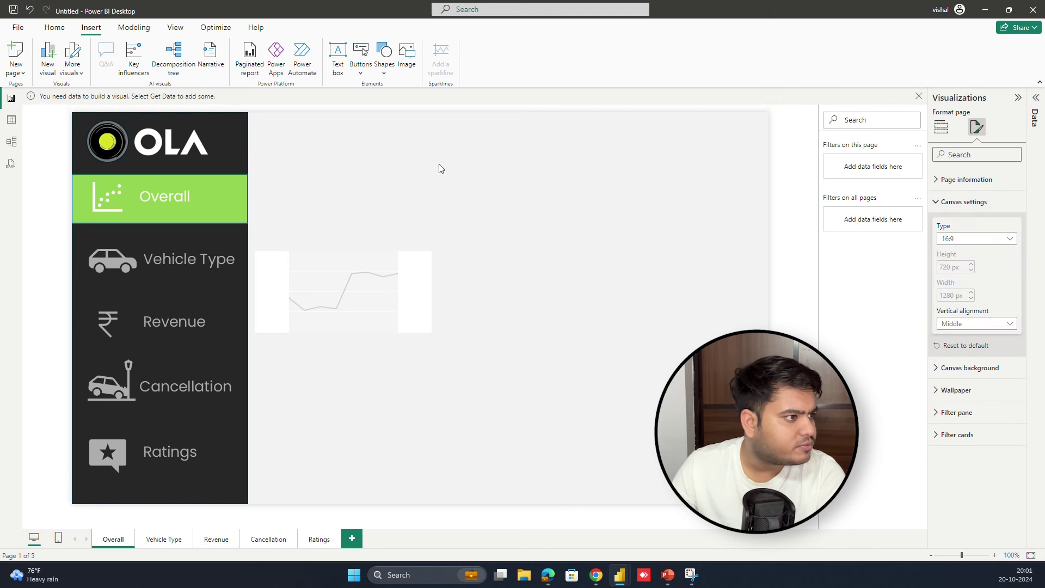
{"action": "left_click", "coordinate": [549, 164]}
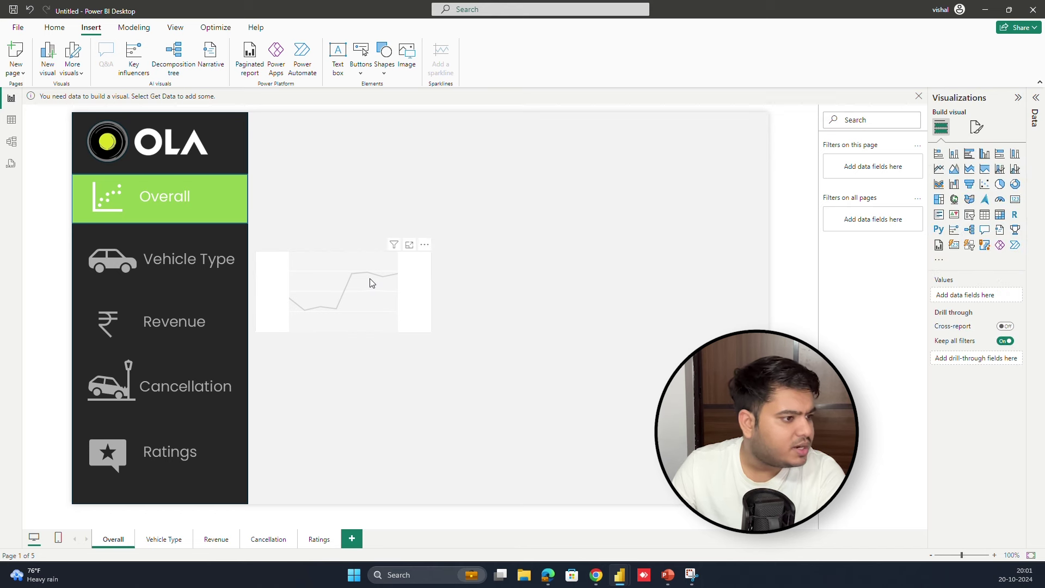
- Enlarge the line chart to span the area beside the sidebar, leaving the upper part of the page free
{"action": "left_click_drag", "start_coordinate": [424, 273], "coordinate": [382, 261]}
{"action": "left_click_drag", "start_coordinate": [428, 314], "coordinate": [756, 493]}
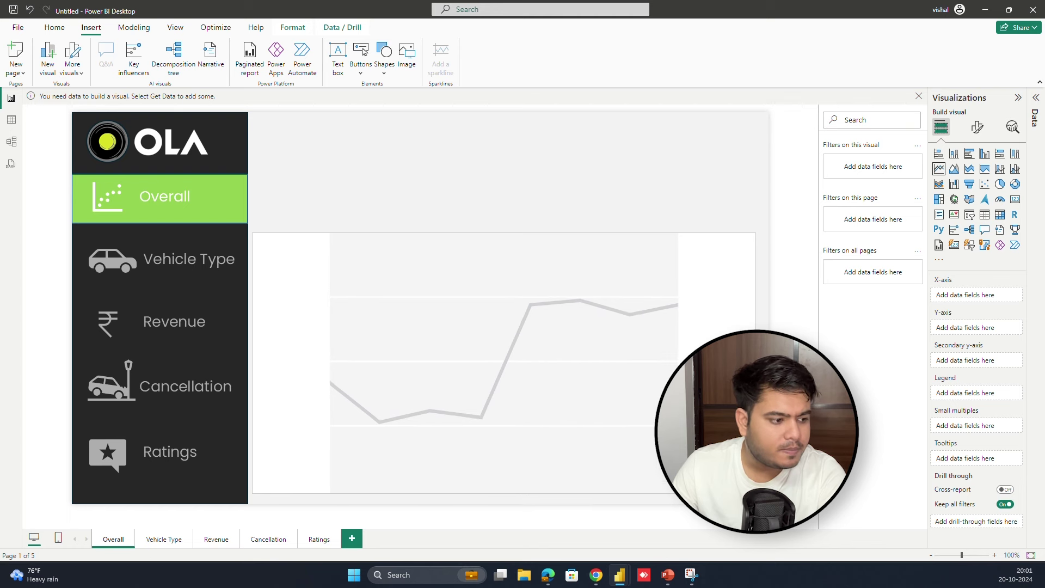
{"action": "left_click_drag", "start_coordinate": [504, 234], "coordinate": [511, 257]}
{"action": "left_click", "coordinate": [533, 200]}
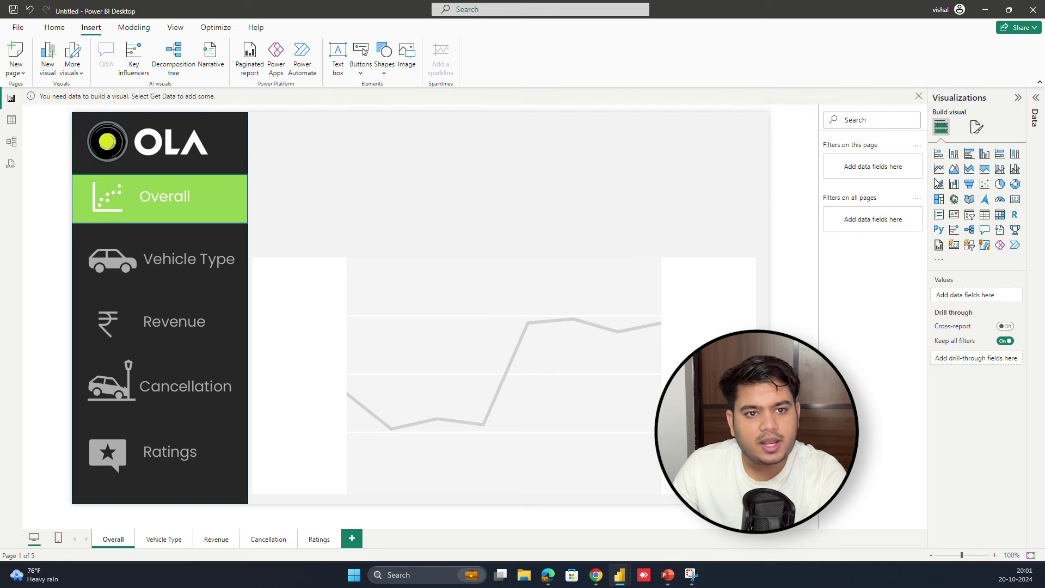
- Connect the report to the Google Sheets spreadsheet as a data source using the signed-in Google account
{"action": "left_click", "coordinate": [1034, 106]}
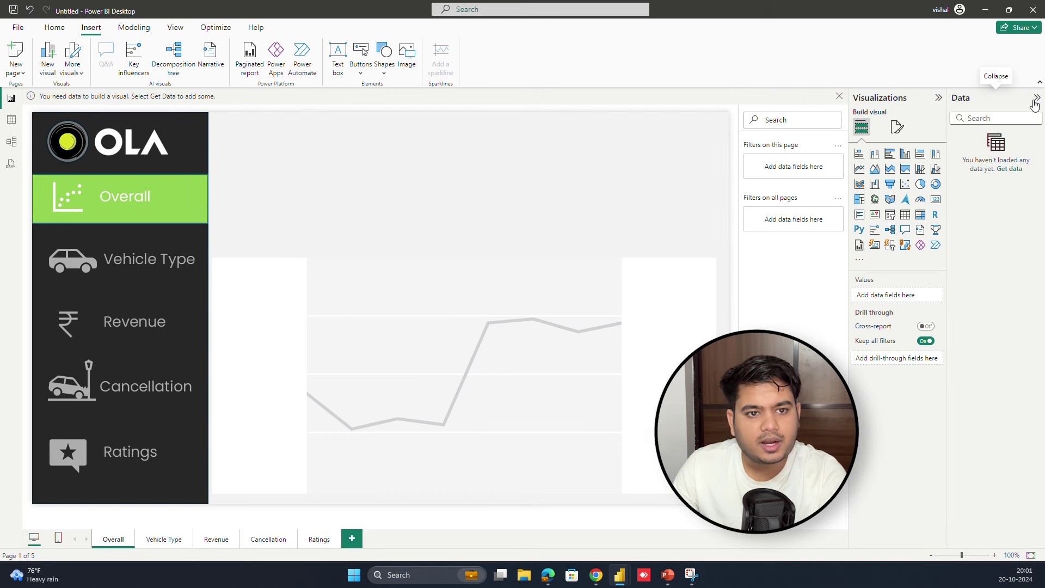
{"action": "left_click", "coordinate": [1016, 169]}
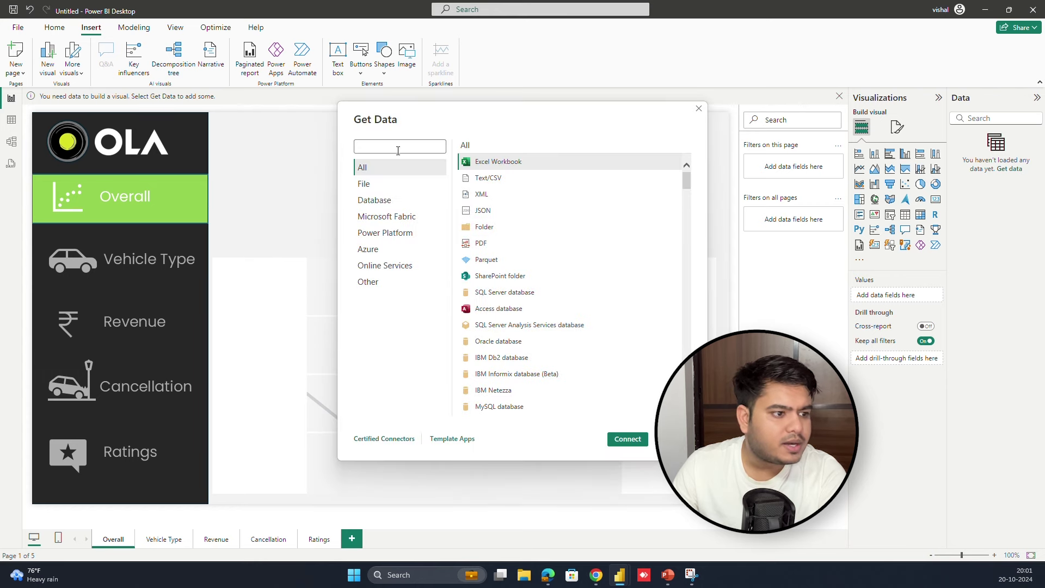
{"action": "type", "text": "google"}
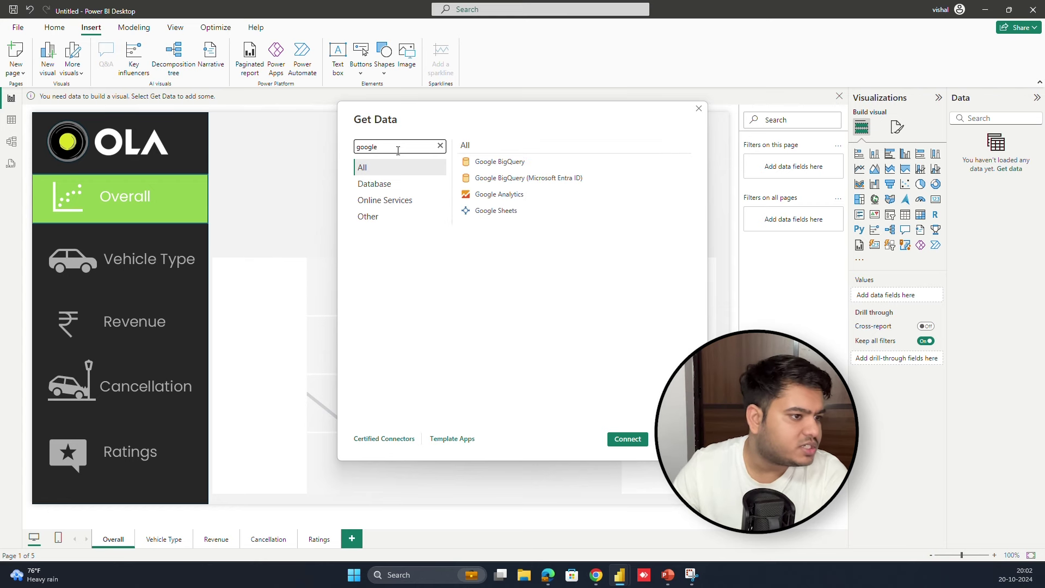
{"action": "left_click", "coordinate": [529, 211]}
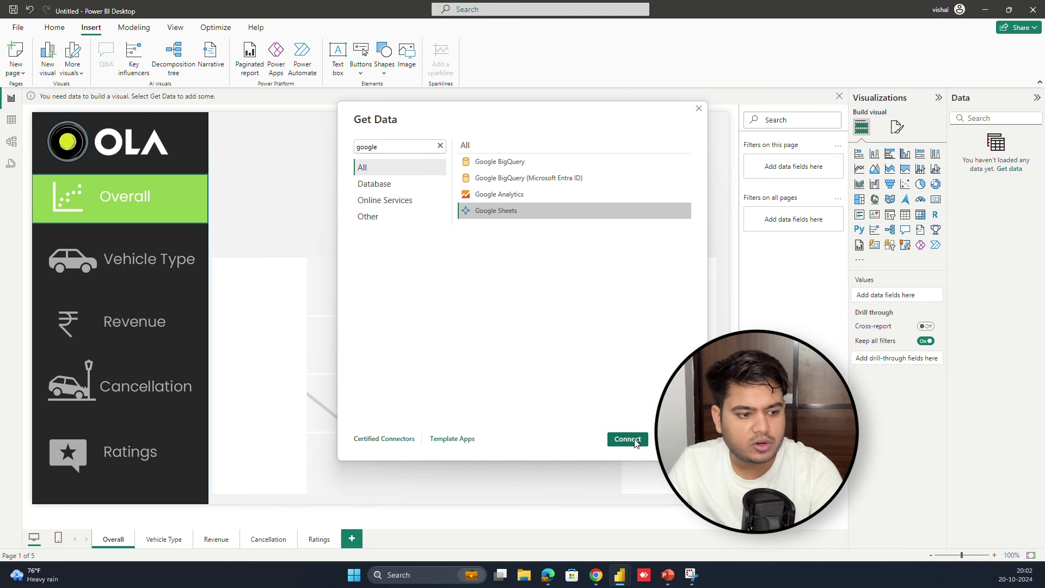
{"action": "left_click", "coordinate": [636, 440]}
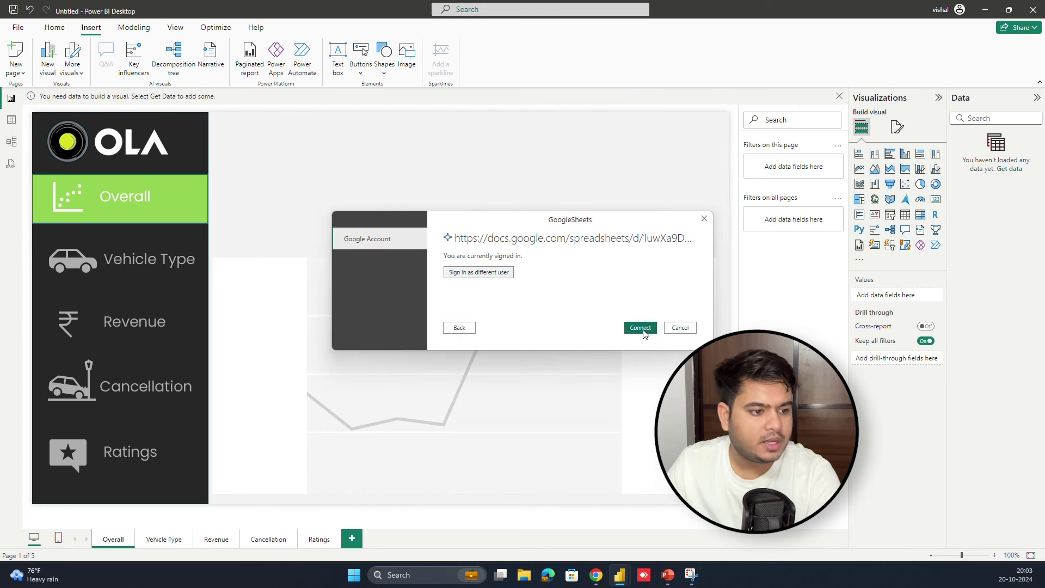
{"action": "left_click", "coordinate": [641, 329]}
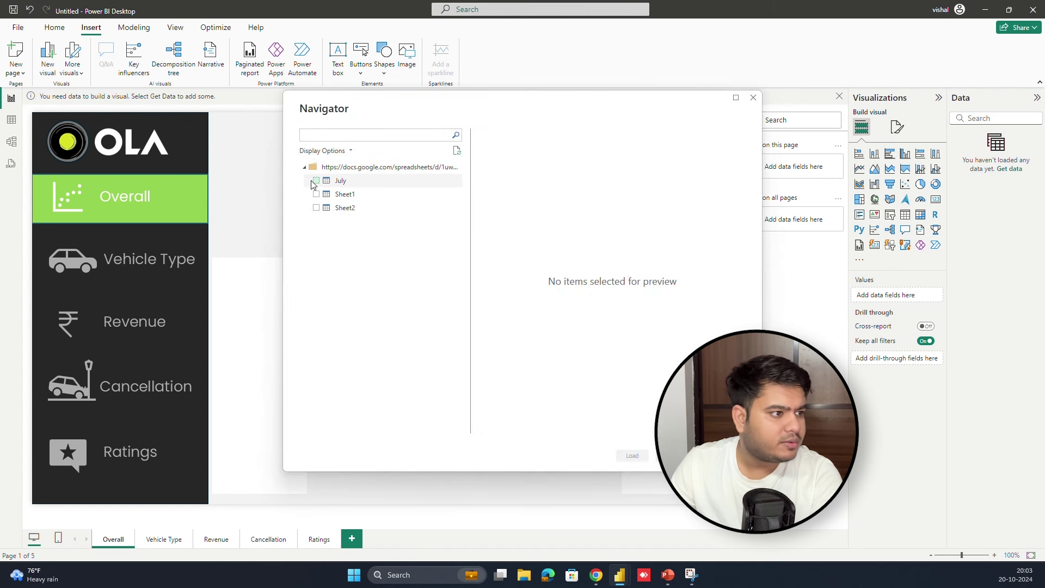
- Open the July sheet in Power Query Editor for transformation and use its first row as headers
{"action": "left_click", "coordinate": [316, 181]}
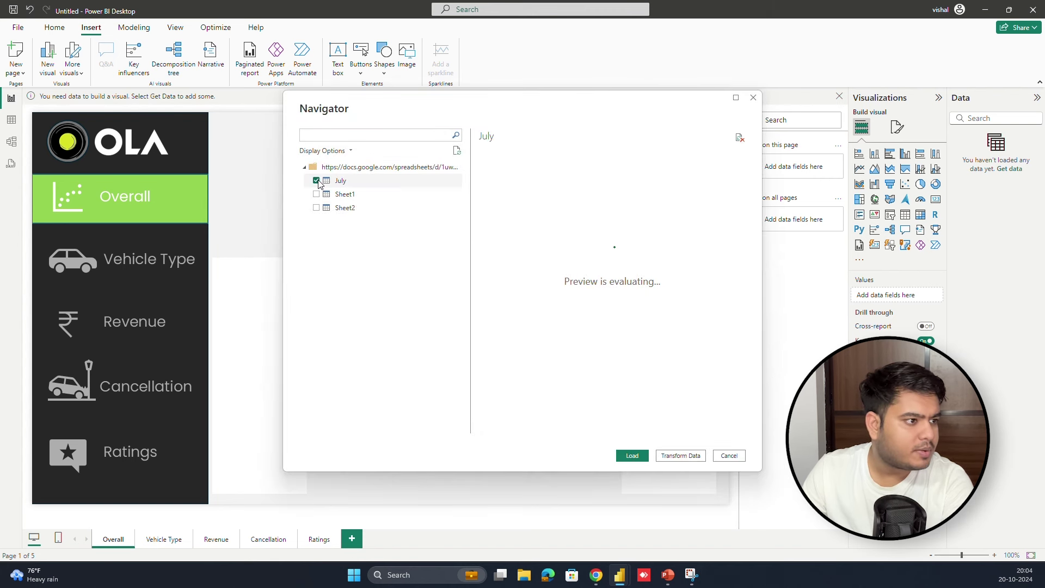
{"action": "left_click", "coordinate": [688, 457]}
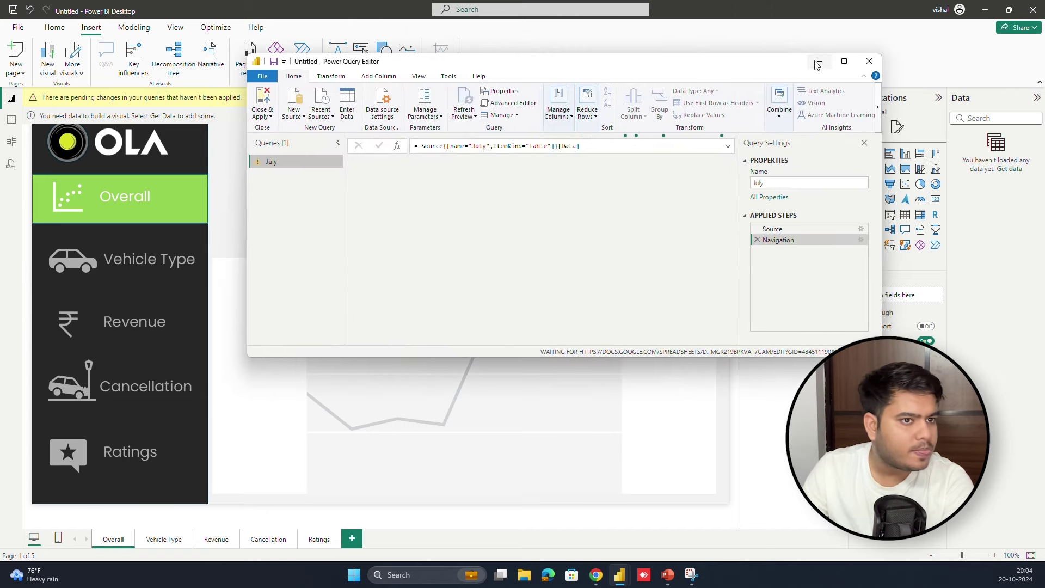
{"action": "left_click", "coordinate": [843, 62]}
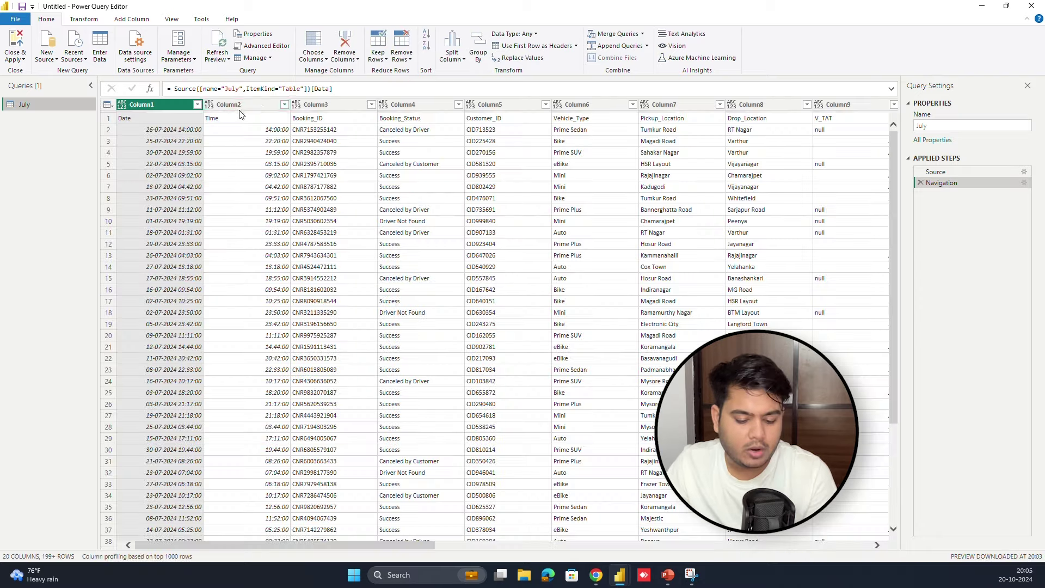
{"action": "left_click", "coordinate": [114, 106]}
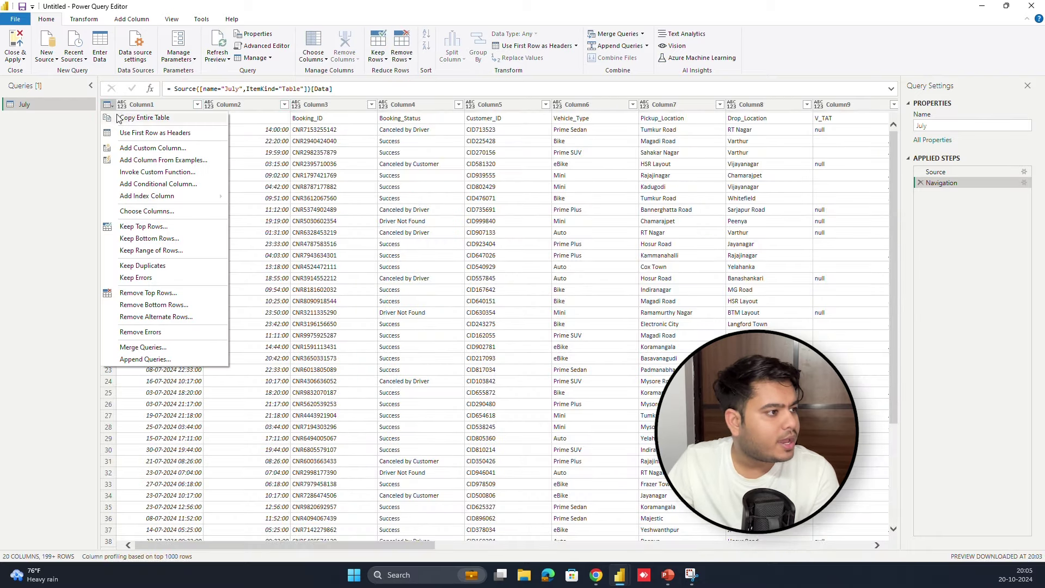
{"action": "left_click", "coordinate": [151, 136]}
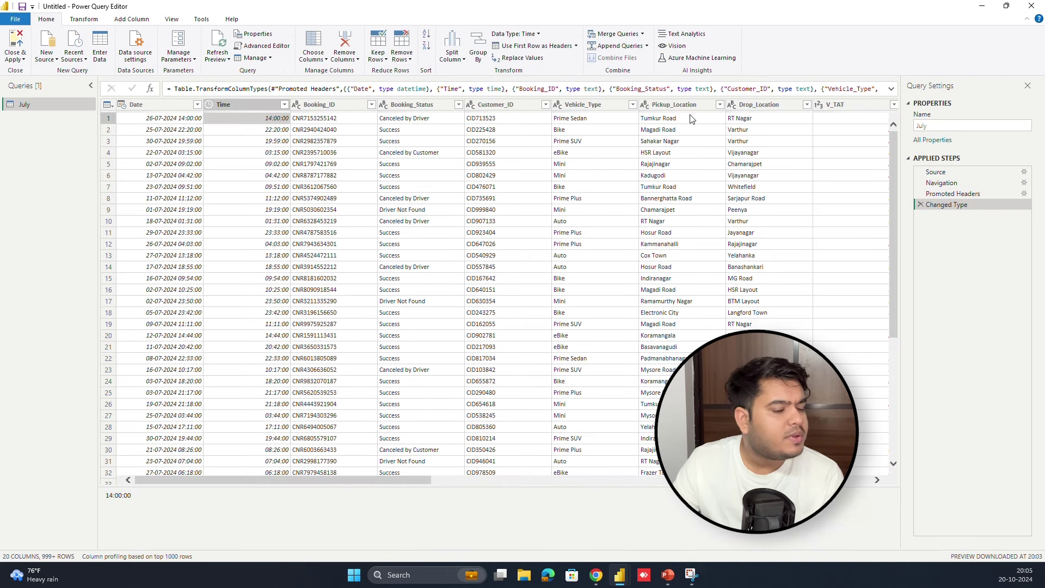
- Change the Date column's data type to Date, replacing the current type conversion
{"action": "left_click", "coordinate": [130, 104]}
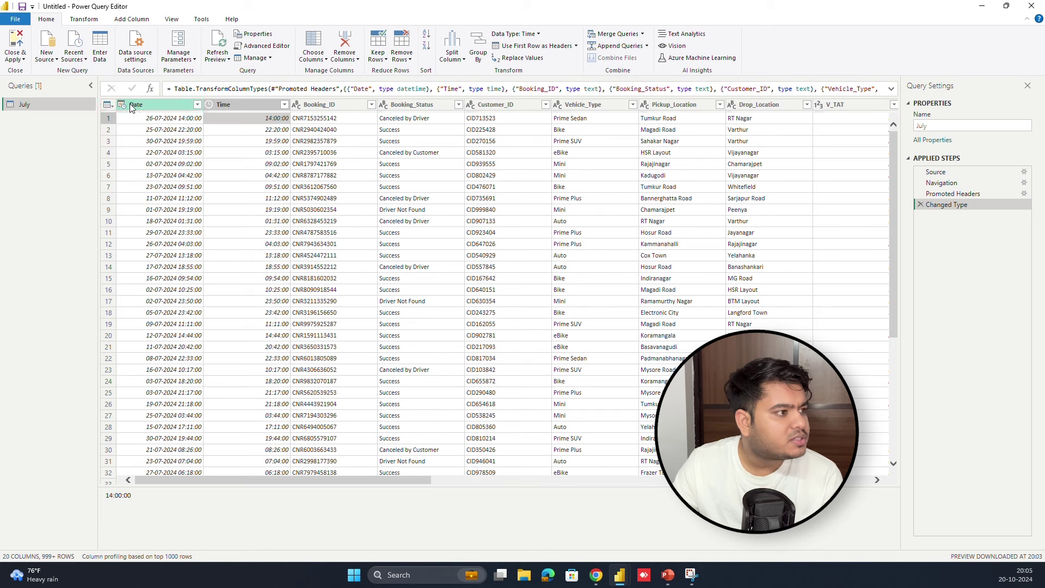
{"action": "left_click", "coordinate": [123, 104]}
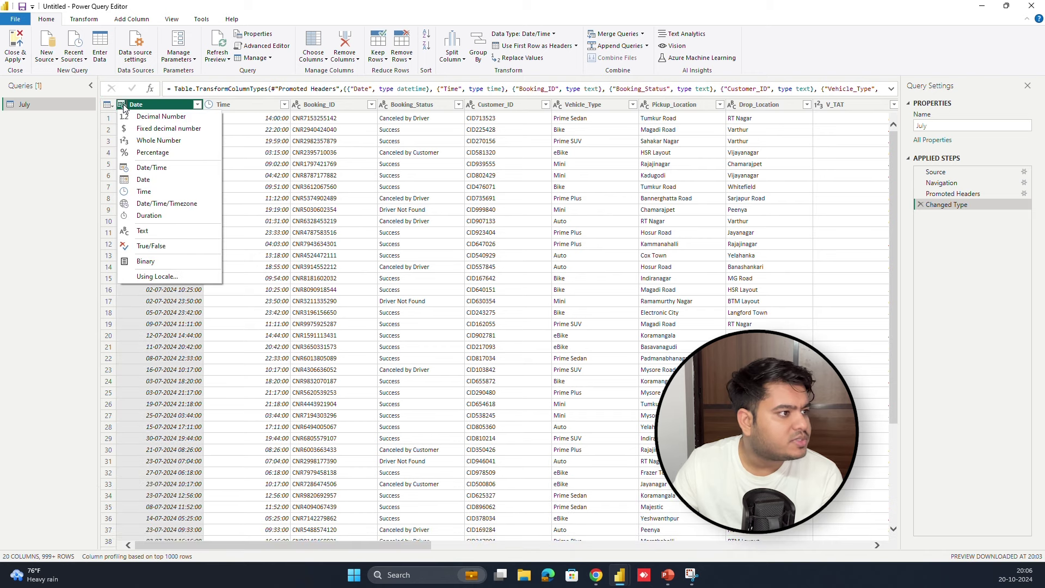
{"action": "left_click", "coordinate": [281, 133]}
{"action": "left_click", "coordinate": [171, 116]}
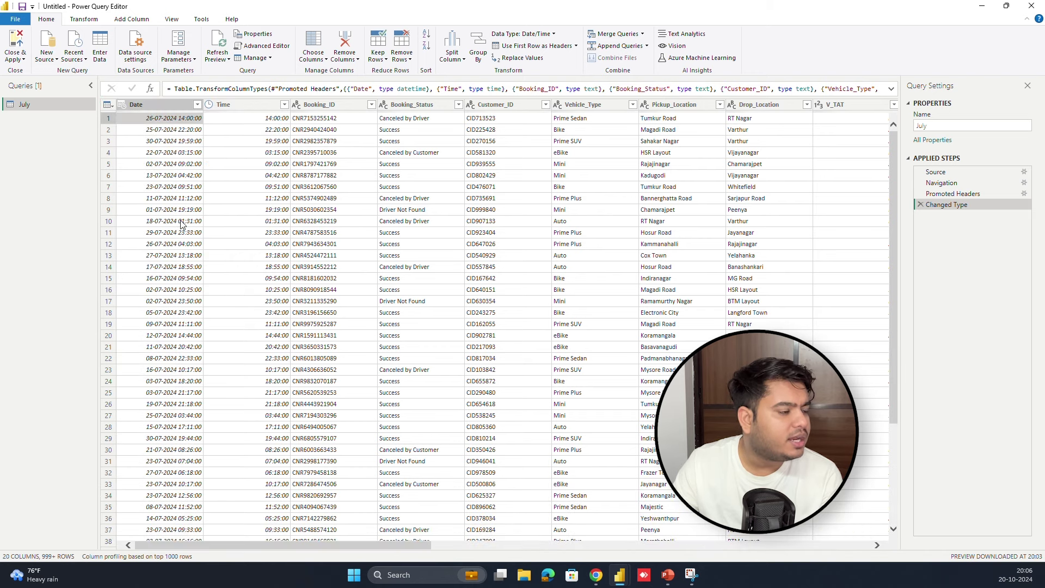
{"action": "left_click", "coordinate": [133, 122]}
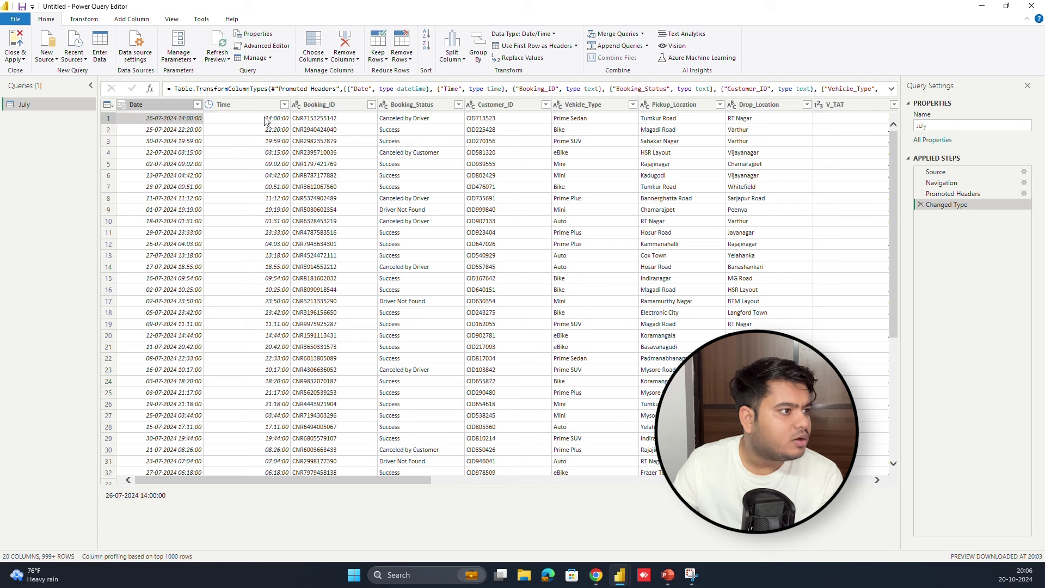
{"action": "left_click", "coordinate": [213, 116]}
{"action": "left_click", "coordinate": [122, 106]}
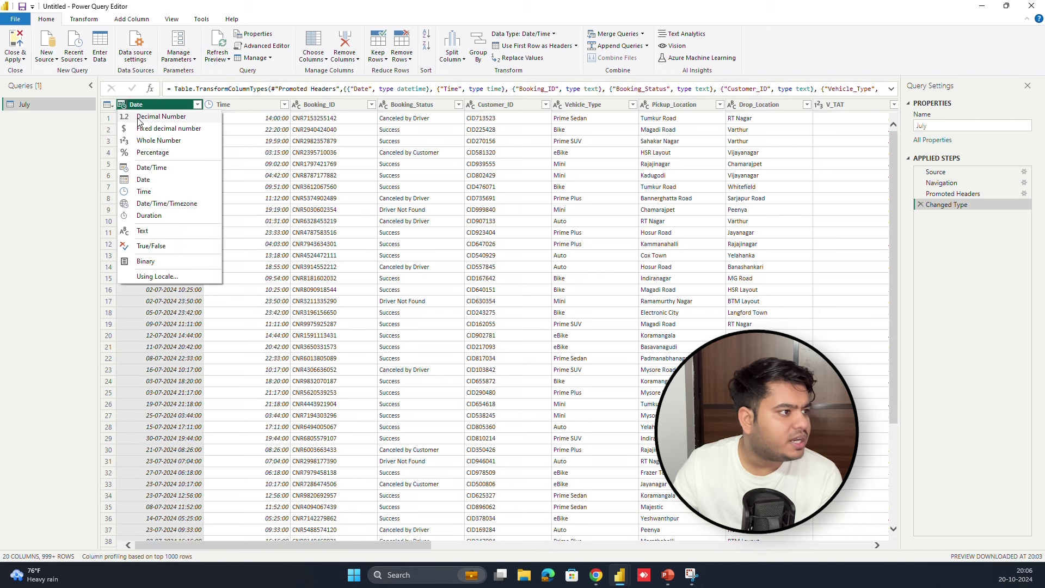
{"action": "left_click", "coordinate": [151, 180]}
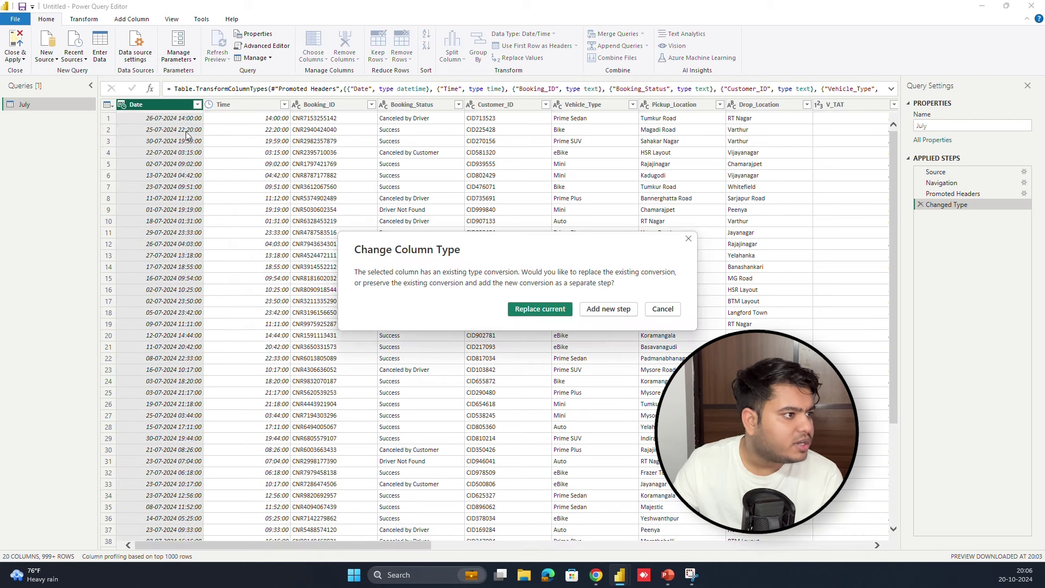
{"action": "left_click", "coordinate": [540, 309]}
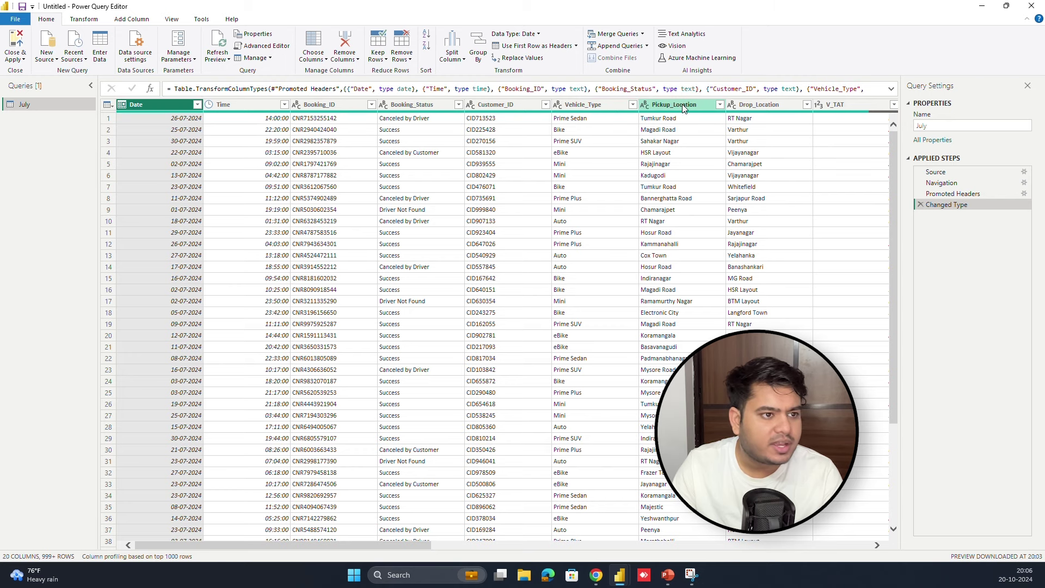
- Check the data types of the remaining July columns, then close Power Query Editor and apply the changes to the report
{"action": "scroll", "coordinate": [424, 161], "scroll_direction": "right", "scroll_amount": 15}
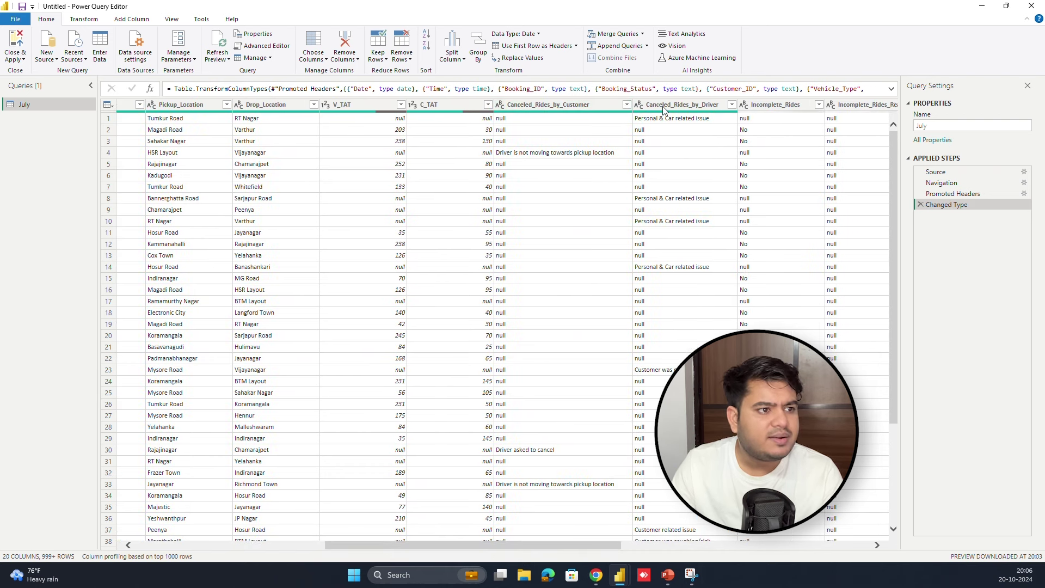
{"action": "left_click_drag", "start_coordinate": [557, 544], "coordinate": [766, 546]}
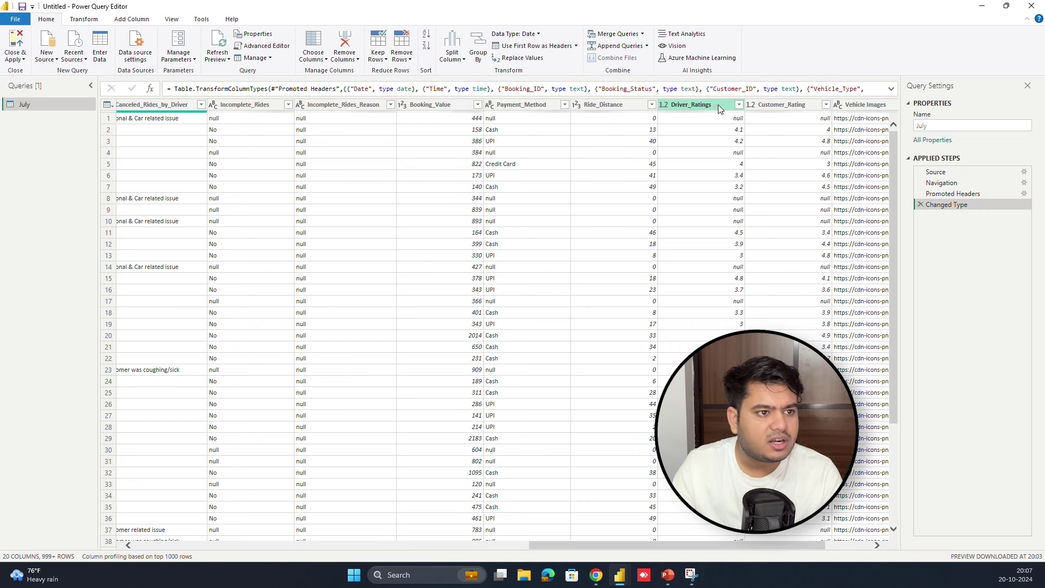
{"action": "left_click_drag", "start_coordinate": [711, 538], "coordinate": [853, 549]}
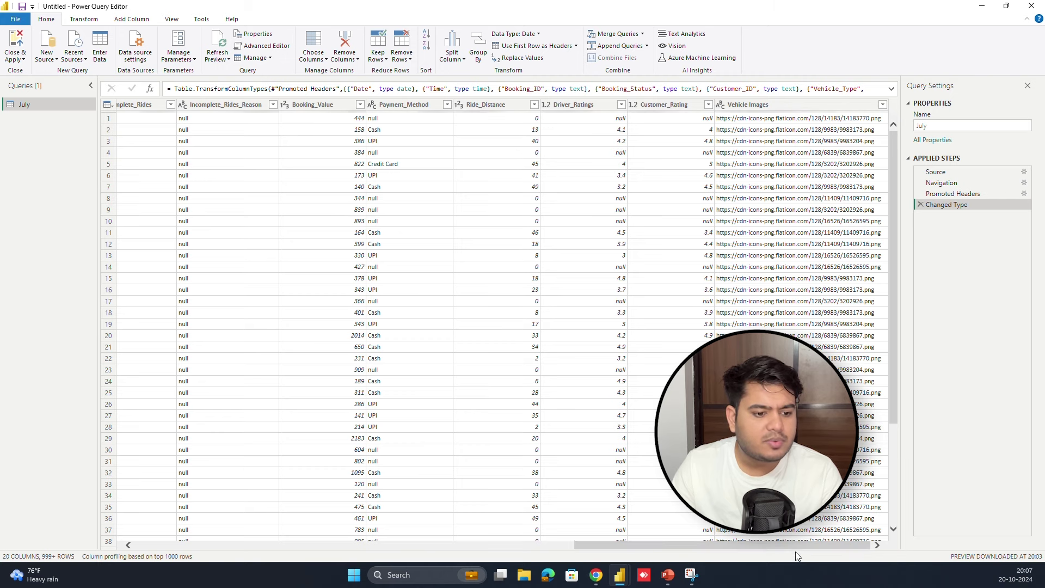
{"action": "left_click_drag", "start_coordinate": [795, 545], "coordinate": [1, 476]}
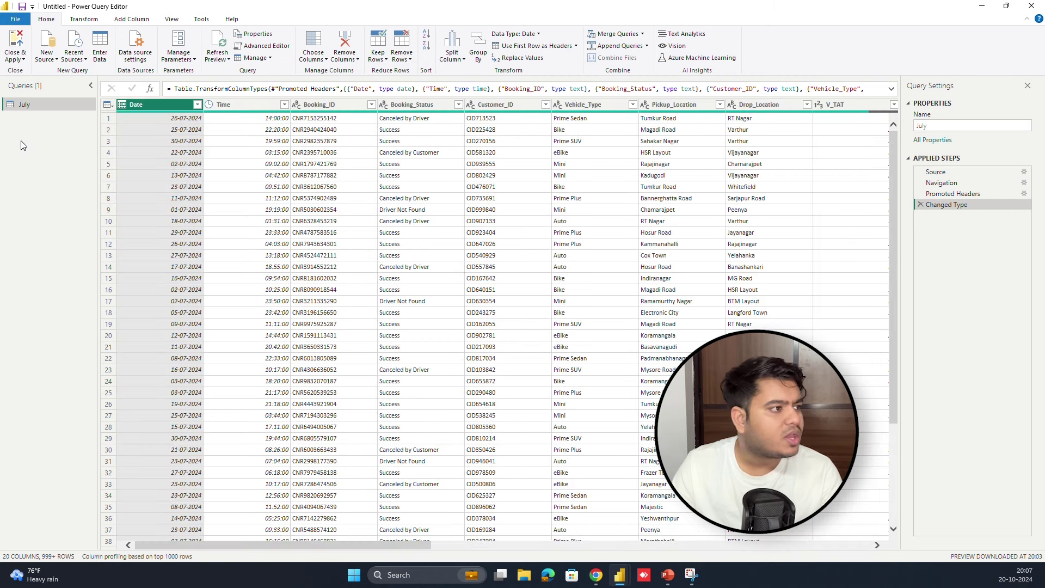
{"action": "left_click", "coordinate": [22, 59]}
{"action": "left_click", "coordinate": [42, 71]}
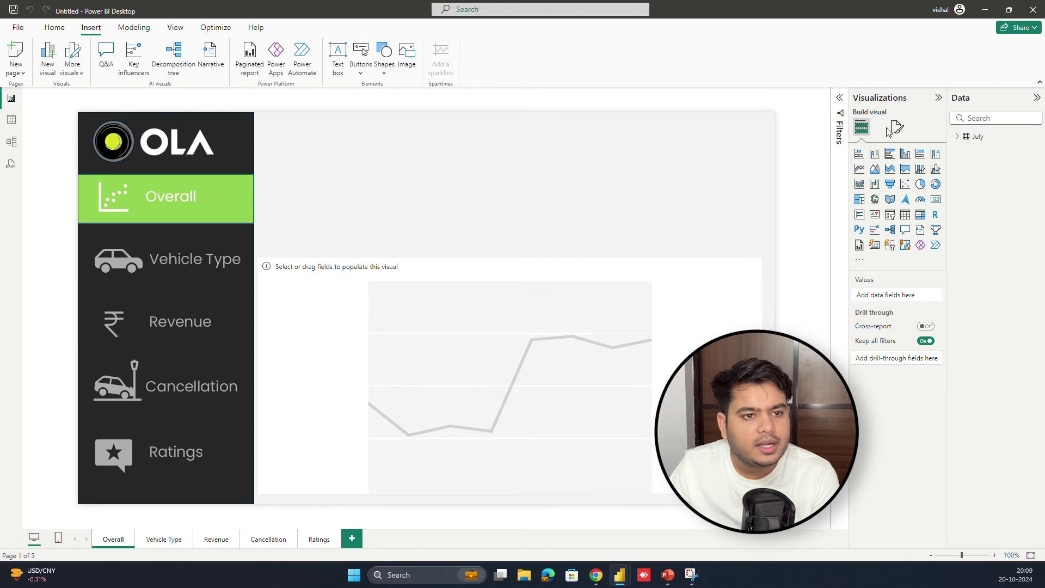
- Populate the empty line chart on the Overall page with Date on the X-axis and Booking_ID on the Y-axis
{"action": "left_click", "coordinate": [956, 137]}
{"action": "left_click", "coordinate": [955, 138]}
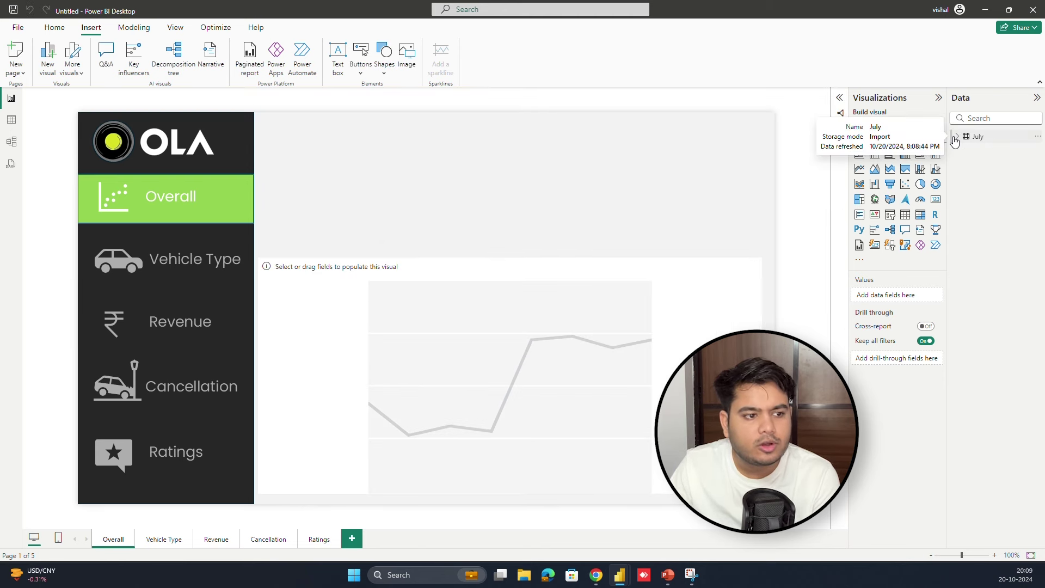
{"action": "left_click", "coordinate": [500, 273]}
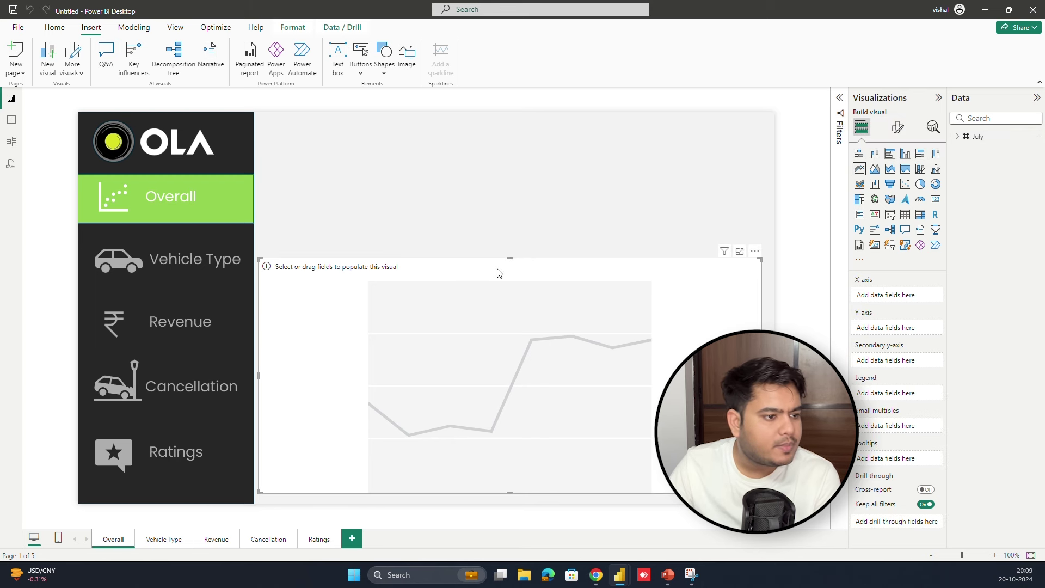
{"action": "left_click", "coordinate": [955, 138]}
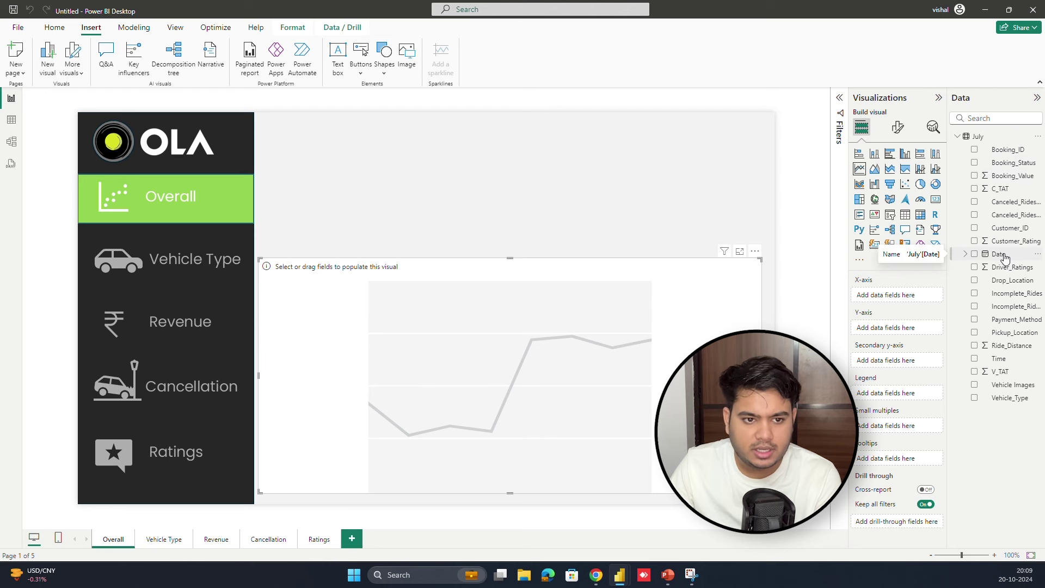
{"action": "left_click_drag", "start_coordinate": [999, 259], "coordinate": [909, 299]}
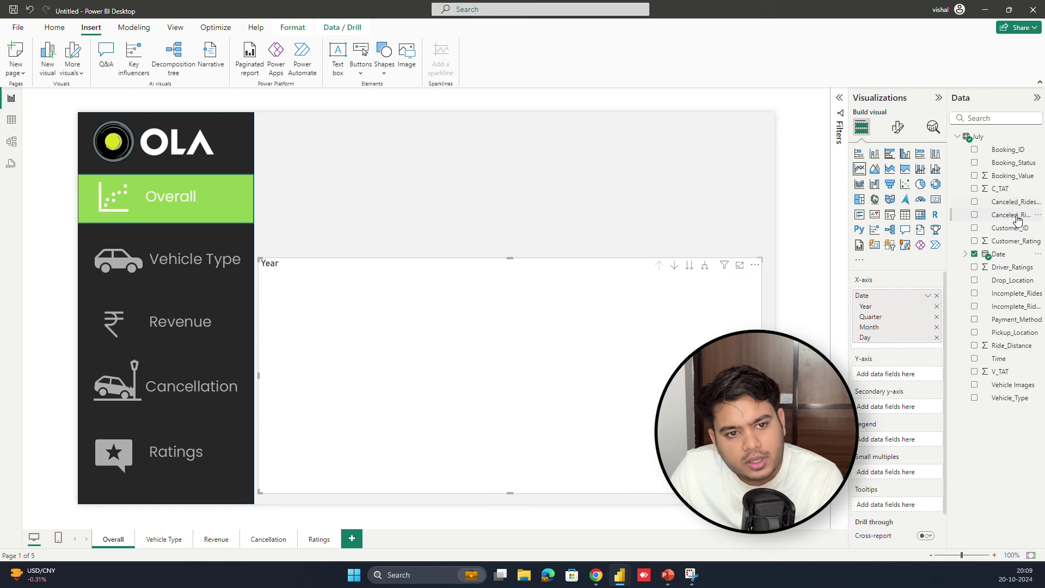
{"action": "left_click_drag", "start_coordinate": [1000, 152], "coordinate": [911, 378]}
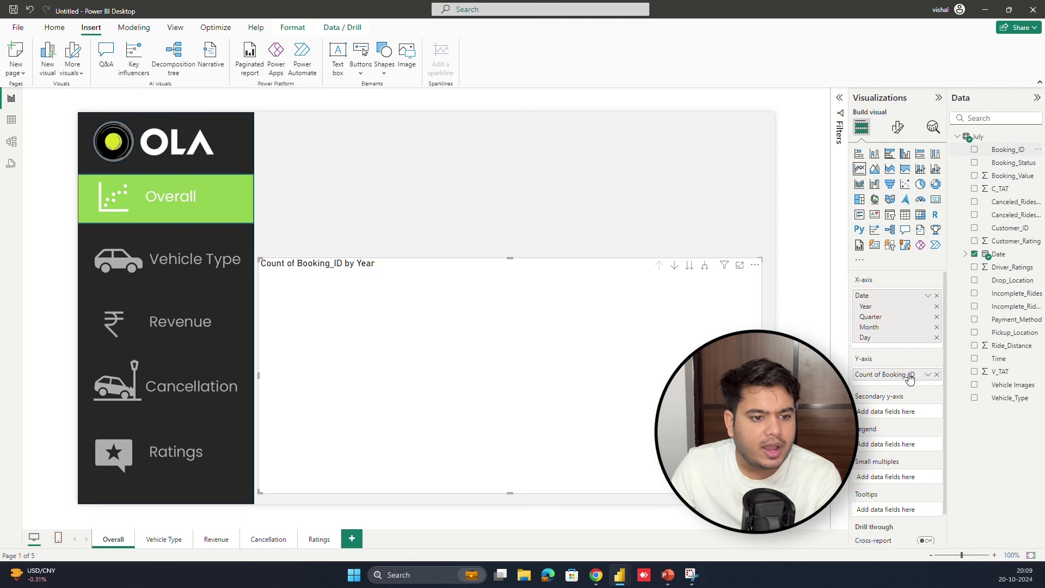
- Switch the line chart's X-axis from the date hierarchy to plain Date and reduce the chart's height from its upper edge
{"action": "left_click", "coordinate": [931, 296]}
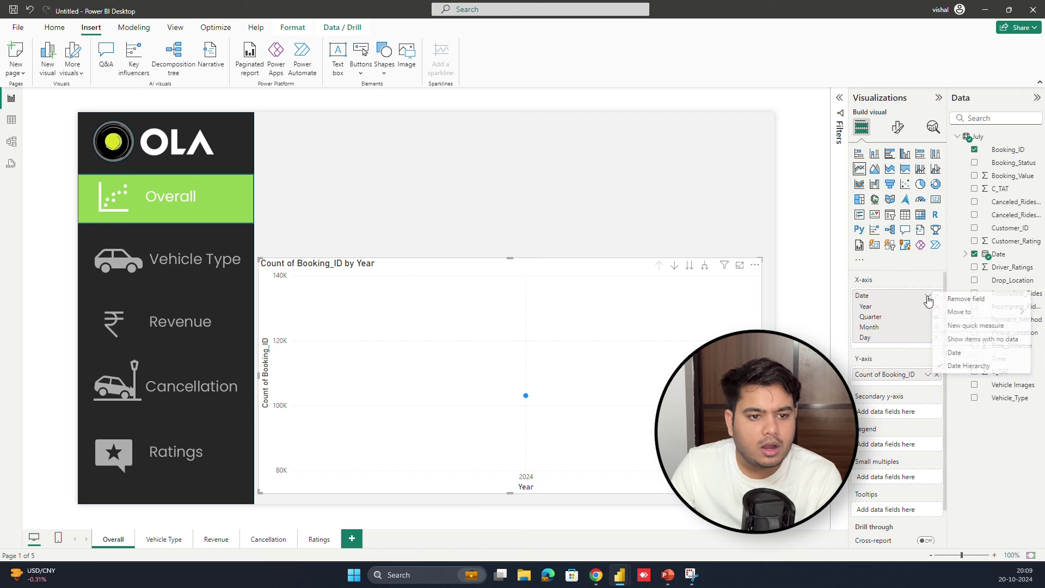
{"action": "left_click", "coordinate": [979, 355]}
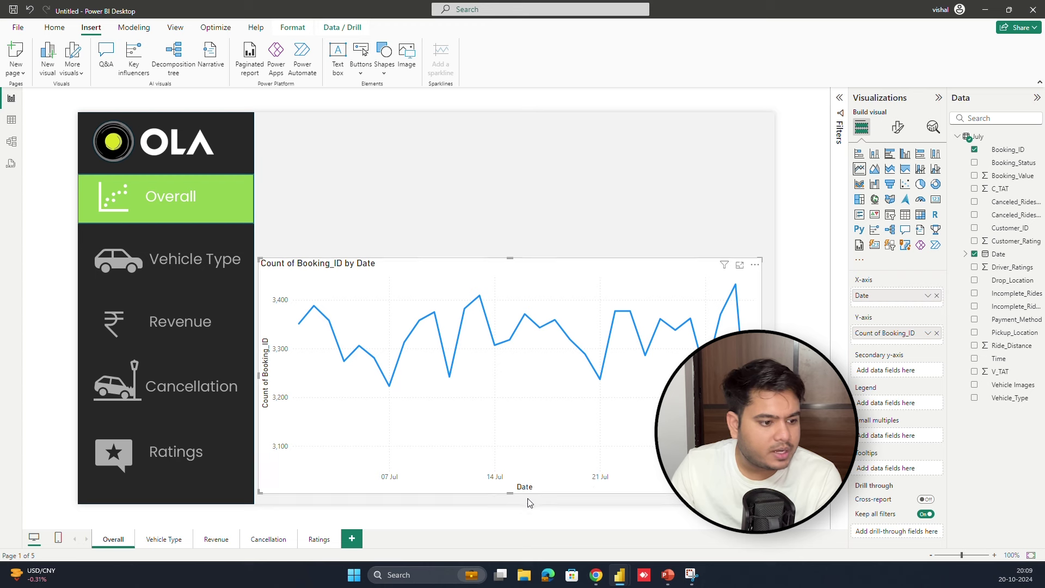
{"action": "left_click_drag", "start_coordinate": [511, 258], "coordinate": [513, 309]}
- Turn off the line chart's background so the page colour shows through
{"action": "left_click", "coordinate": [898, 126]}
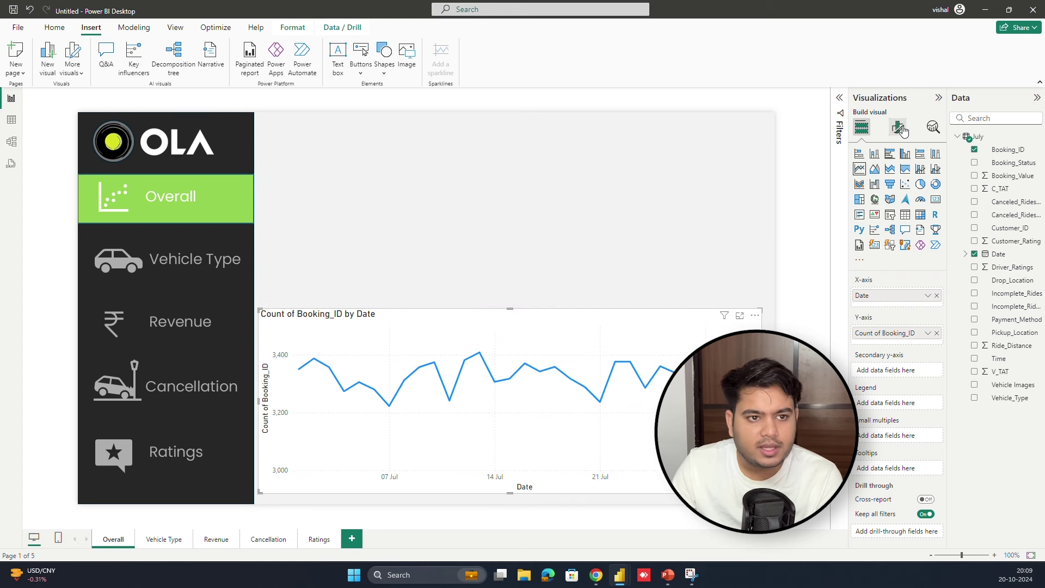
{"action": "left_click", "coordinate": [896, 176]}
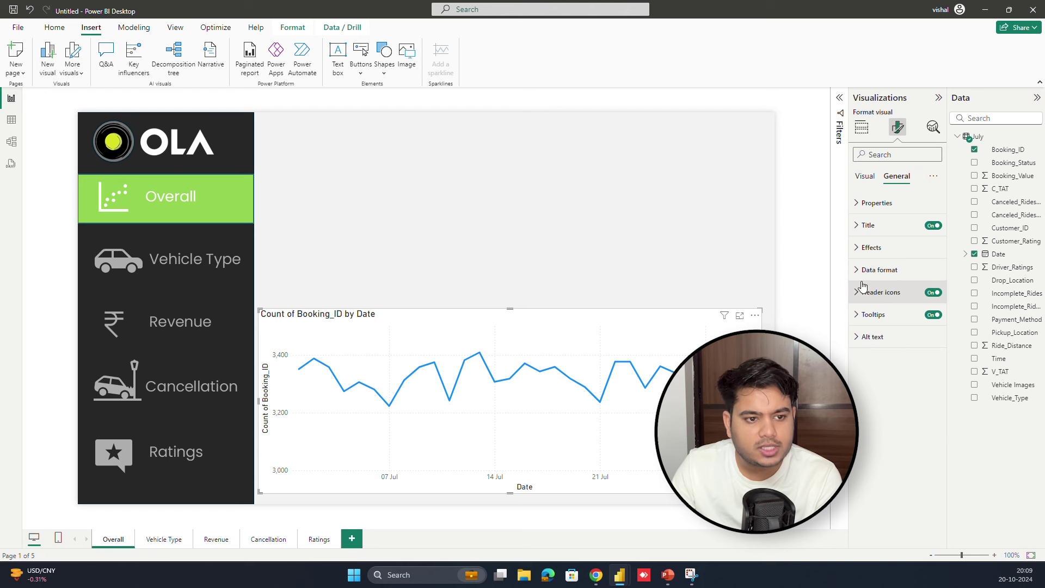
{"action": "left_click", "coordinate": [894, 253]}
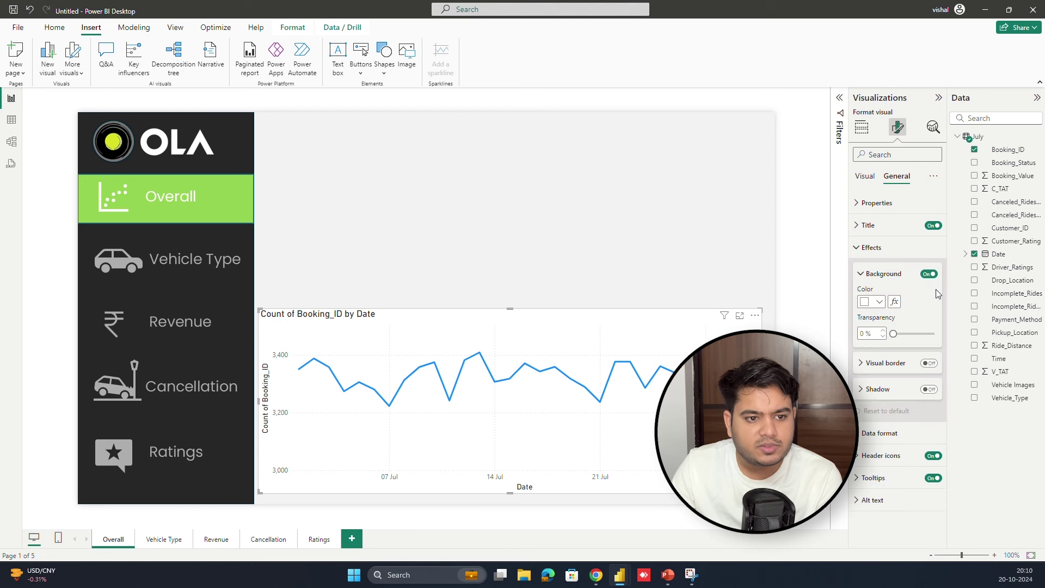
{"action": "left_click", "coordinate": [930, 274]}
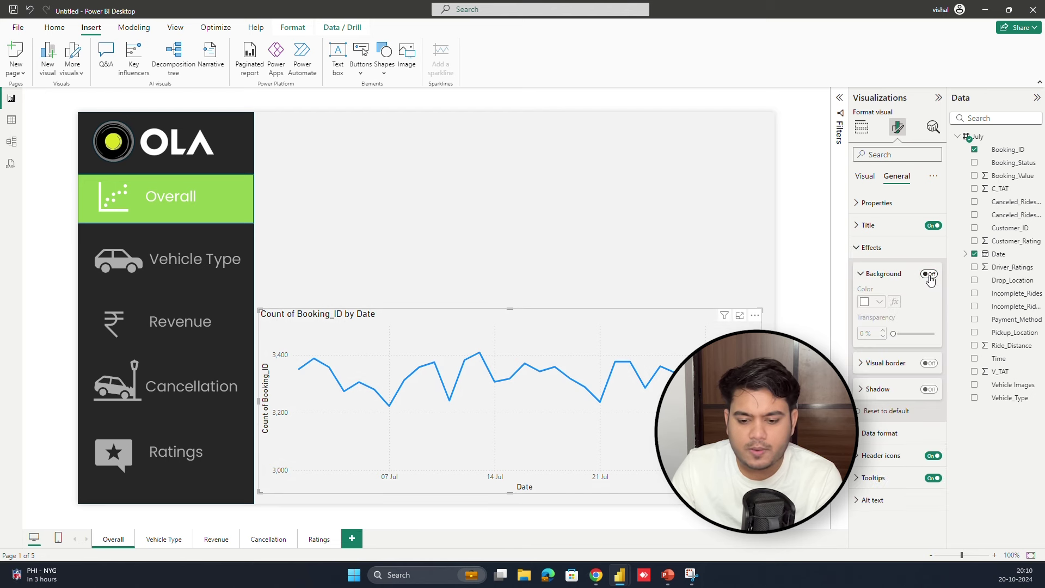
- Turn on the line chart's visual border with rounded corners of about 4 px, and enable its shadow
{"action": "left_click", "coordinate": [929, 363]}
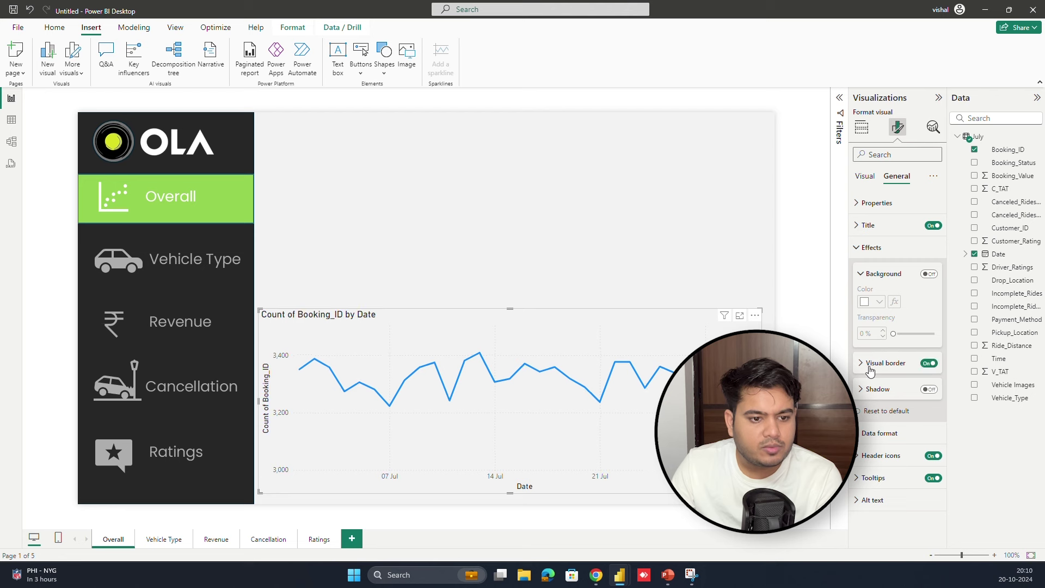
{"action": "left_click", "coordinate": [873, 369]}
{"action": "left_click_drag", "start_coordinate": [893, 423], "coordinate": [893, 423]}
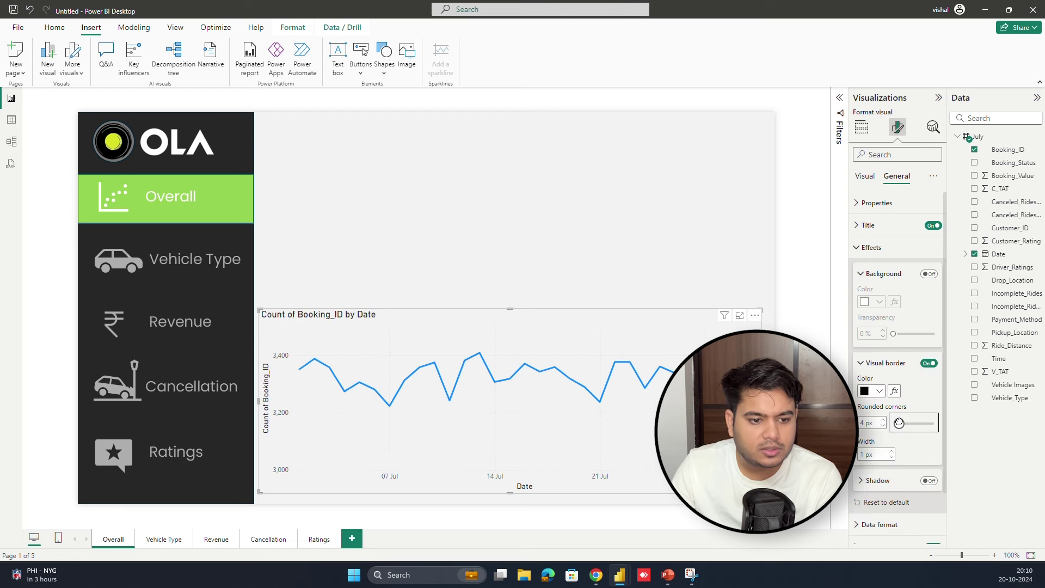
{"action": "left_click", "coordinate": [884, 363]}
{"action": "left_click", "coordinate": [877, 274]}
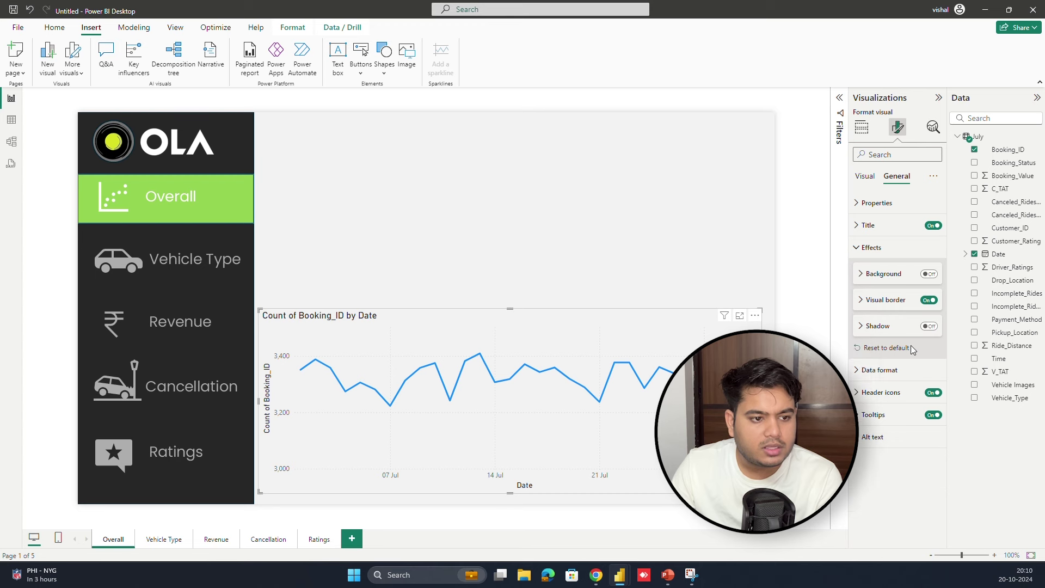
{"action": "left_click", "coordinate": [929, 326]}
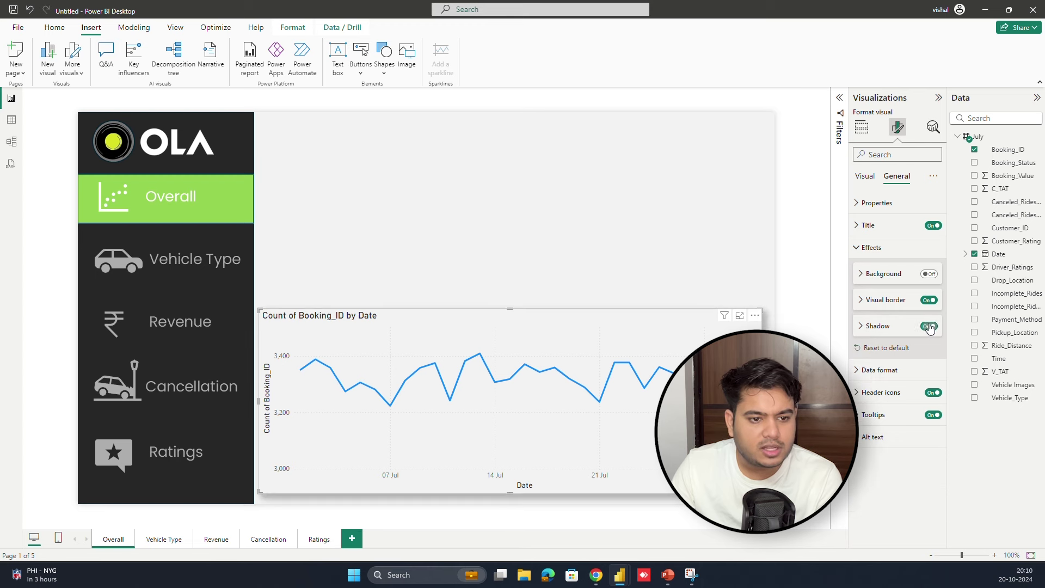
{"action": "left_click", "coordinate": [724, 275]}
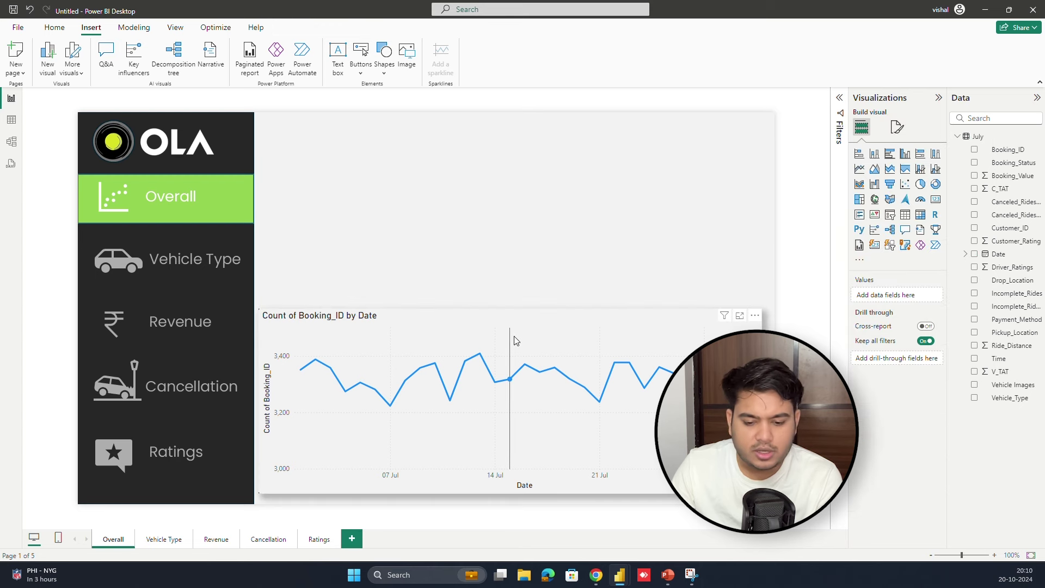
- Open the line chart's title settings and select the whole title text for replacement
{"action": "left_click", "coordinate": [540, 325]}
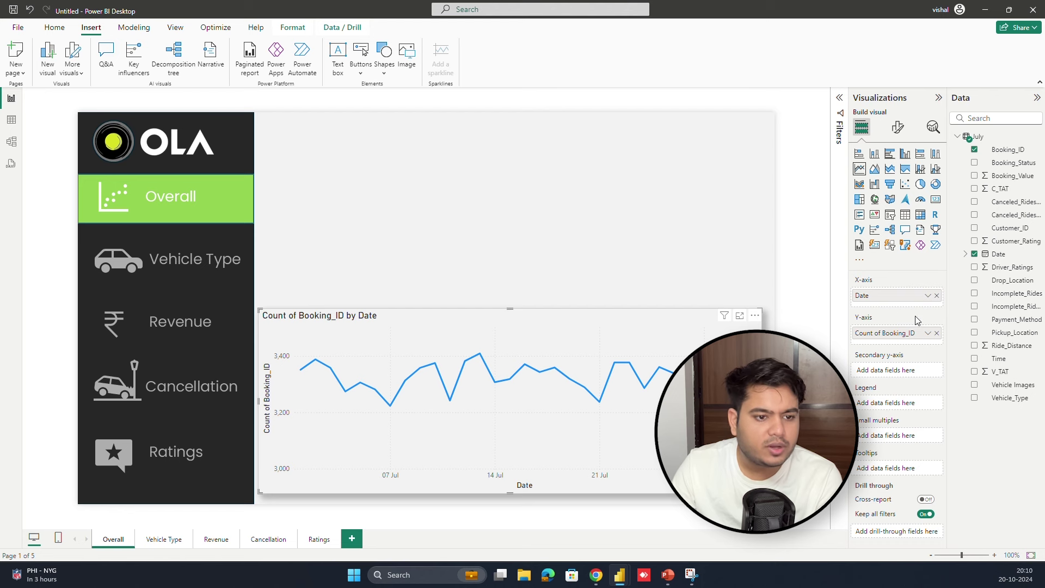
{"action": "left_click", "coordinate": [898, 127]}
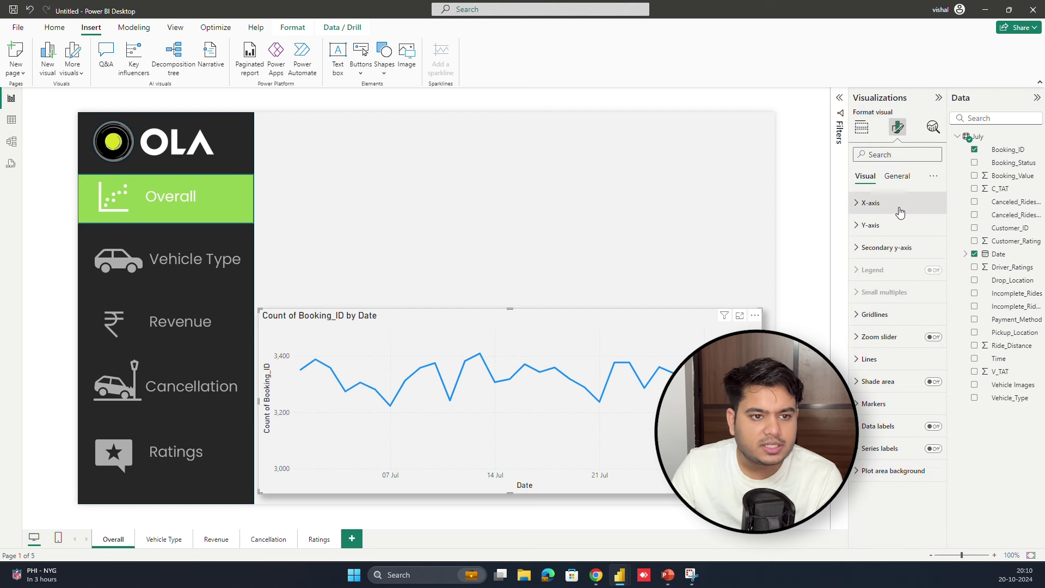
{"action": "left_click", "coordinate": [898, 176]}
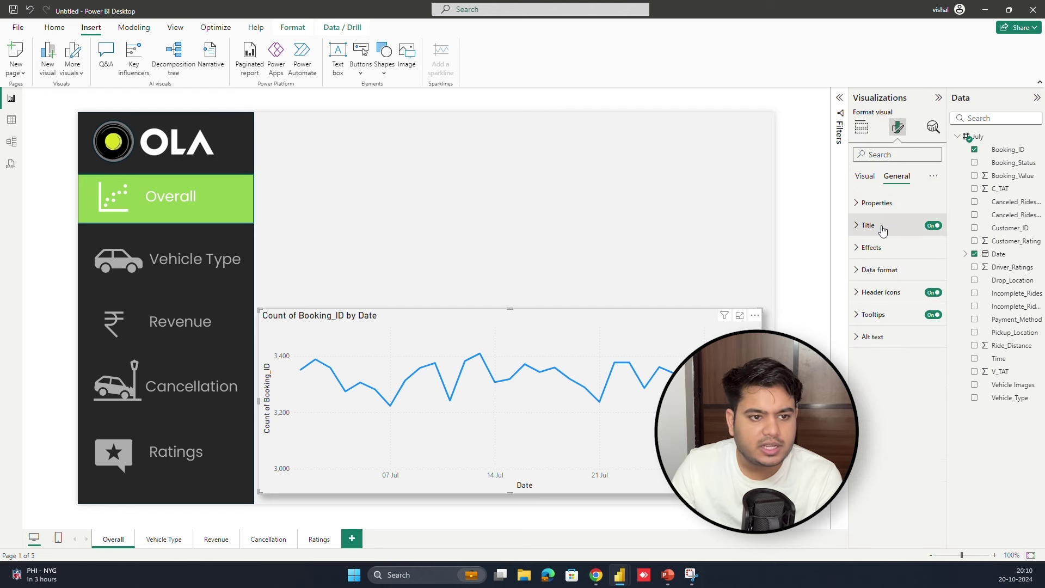
{"action": "left_click", "coordinate": [882, 232]}
{"action": "triple_click", "coordinate": [890, 280]}
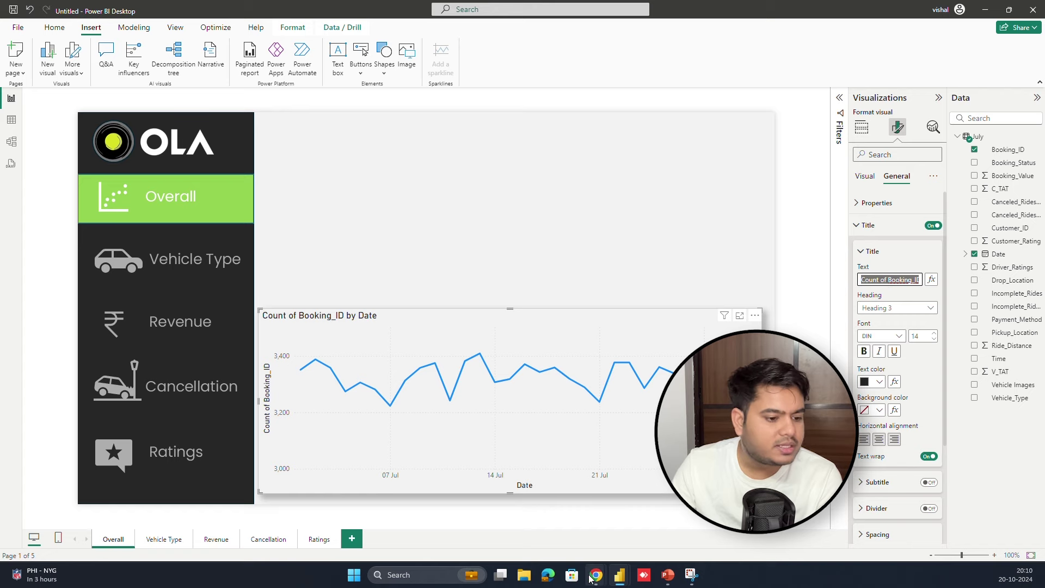
- Switch to Chrome and copy the text "Ride Volume Over Time" from the Overall section of the SQL Questions document
{"action": "mouse_move", "coordinate": [596, 576]}
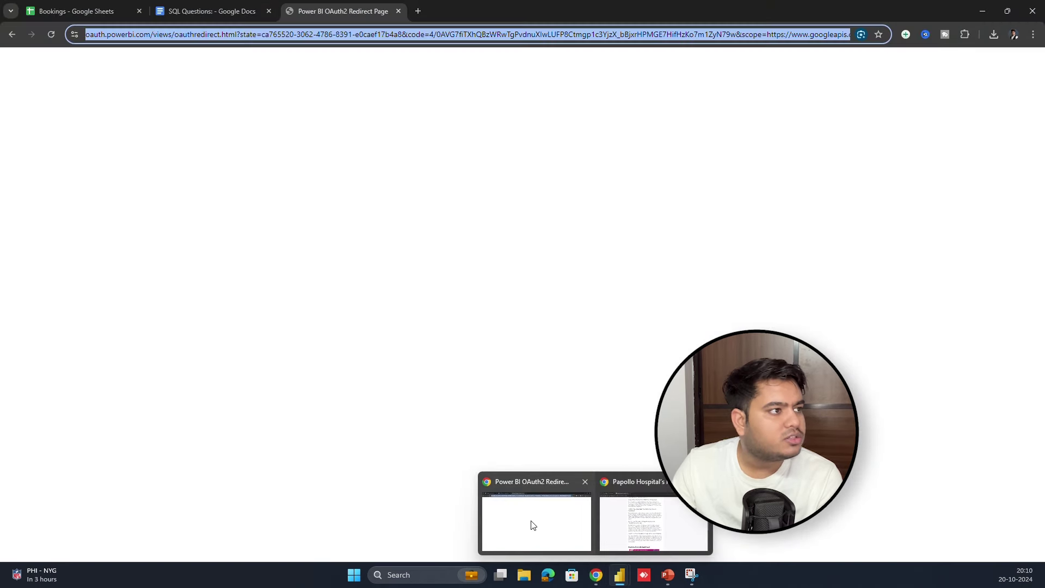
{"action": "left_click", "coordinate": [532, 525]}
{"action": "left_click", "coordinate": [214, 12]}
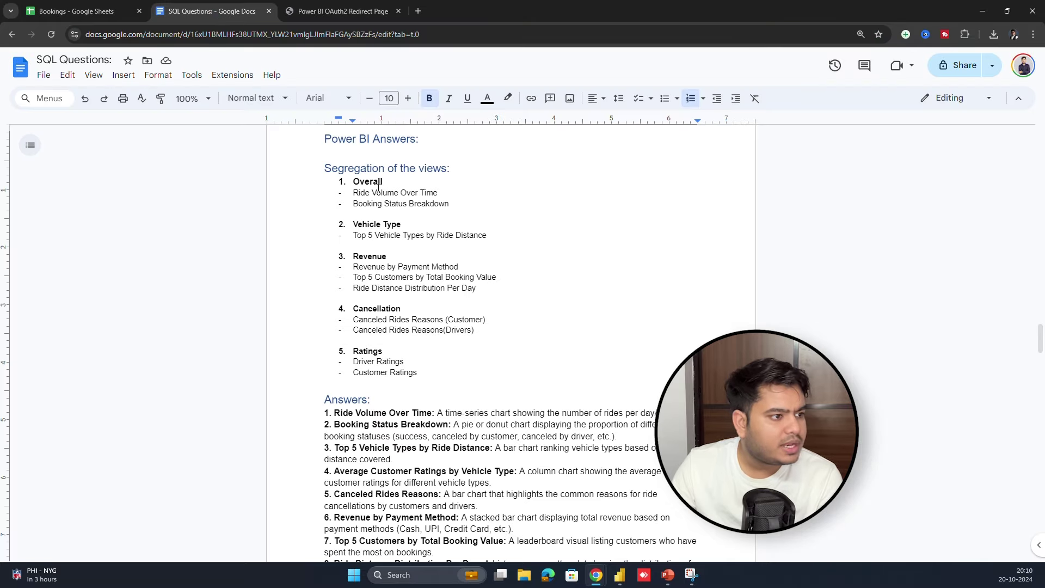
{"action": "double_click", "coordinate": [378, 192]}
{"action": "left_click_drag", "start_coordinate": [356, 192], "coordinate": [458, 190]}
{"action": "key", "text": "ctrl+c"}
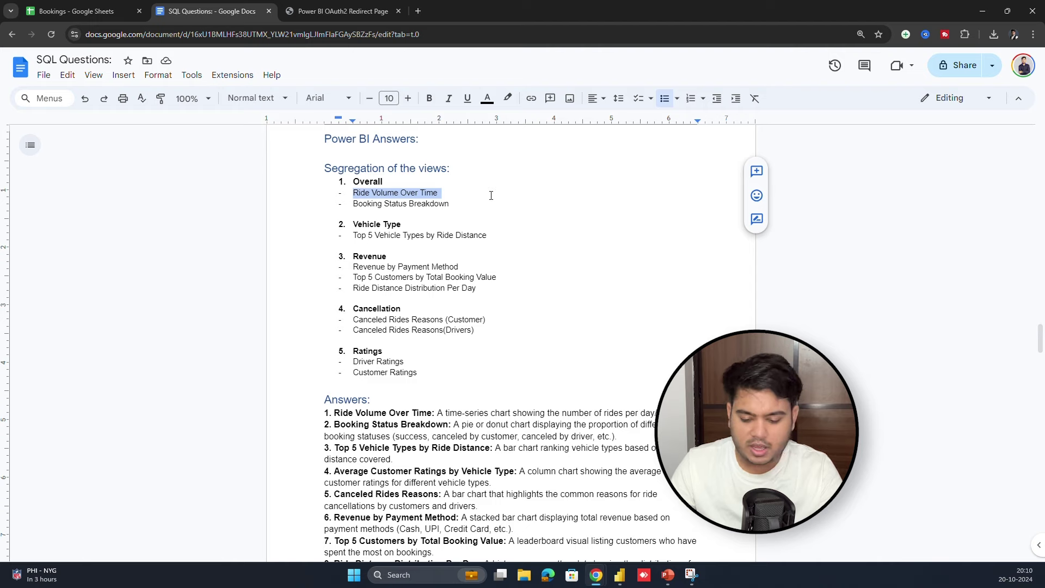
- Return to the untitled Power BI report, paste "Ride Volume Over Time" as the chart title and center it
{"action": "mouse_move", "coordinate": [620, 575]}
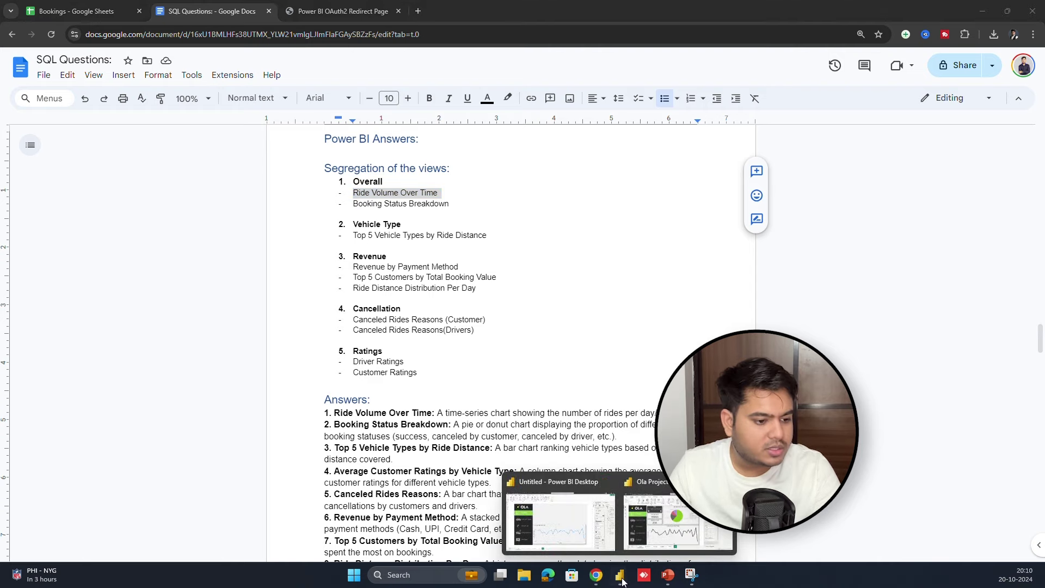
{"action": "left_click", "coordinate": [603, 533]}
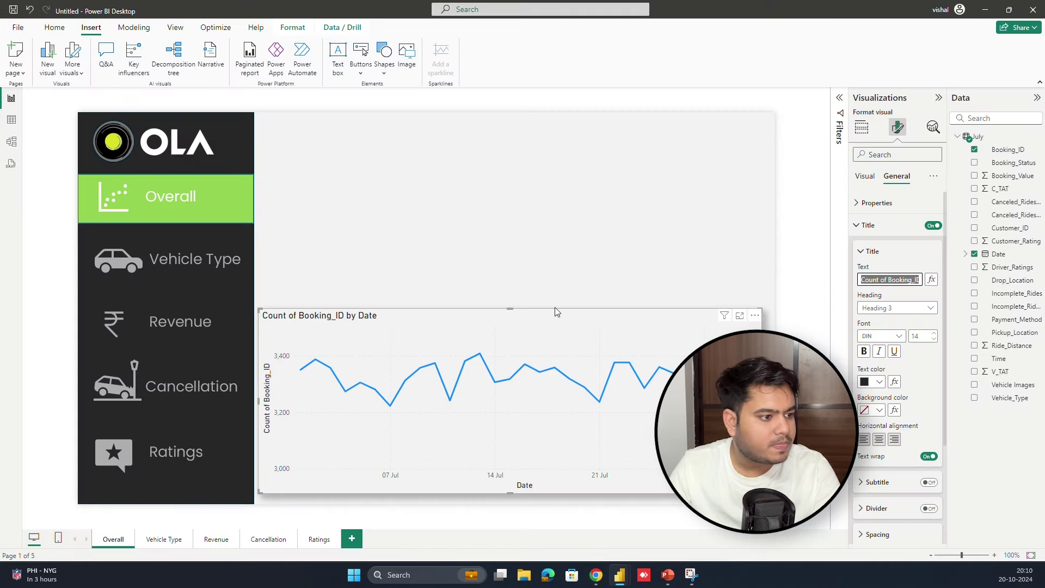
{"action": "key", "text": "ctrl+v"}
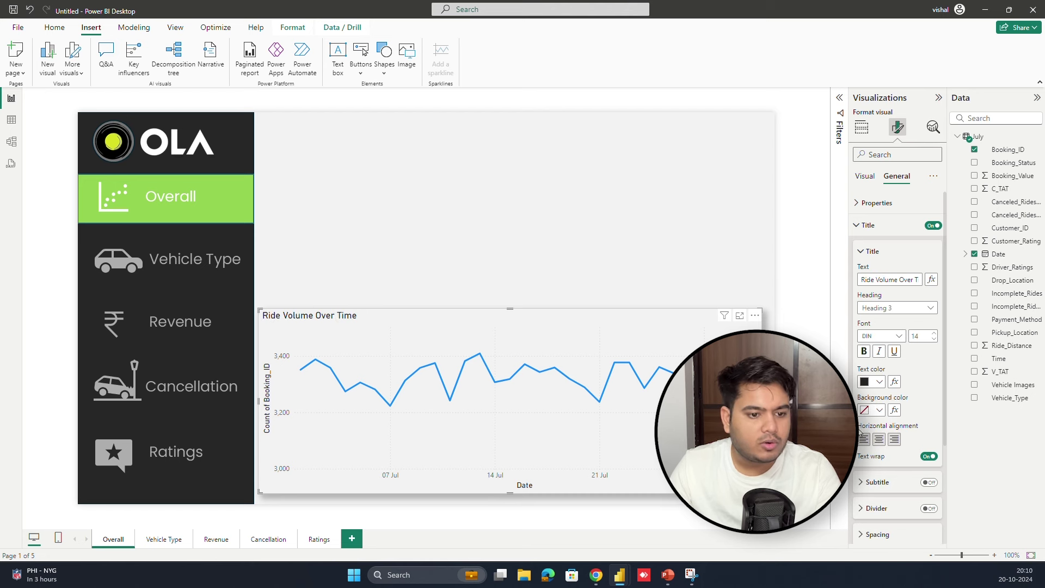
{"action": "left_click", "coordinate": [884, 442]}
{"action": "left_click", "coordinate": [697, 231]}
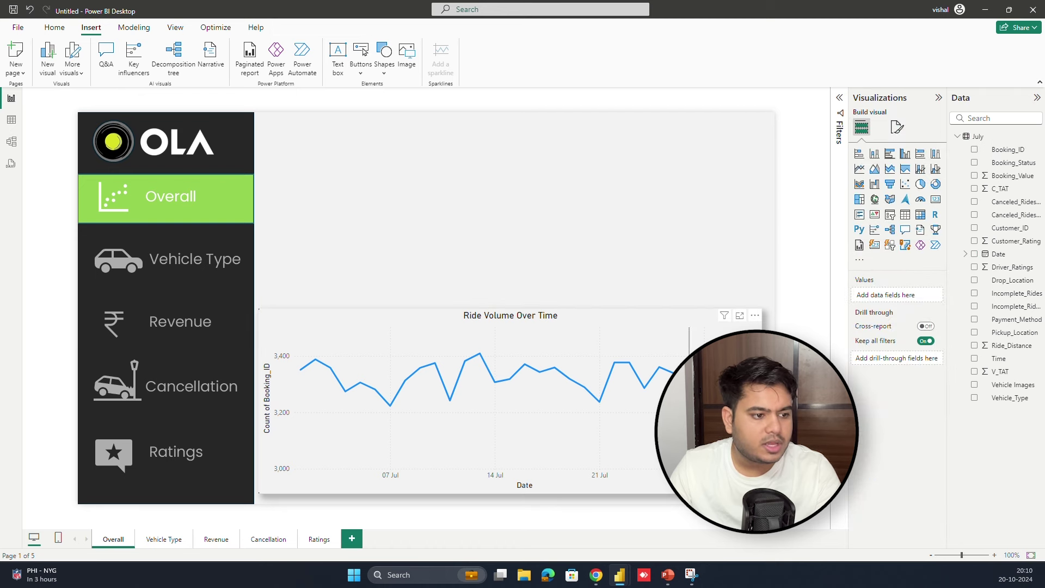
- Change the line colour of the Ride Volume Over Time chart to black
{"action": "left_click", "coordinate": [761, 327]}
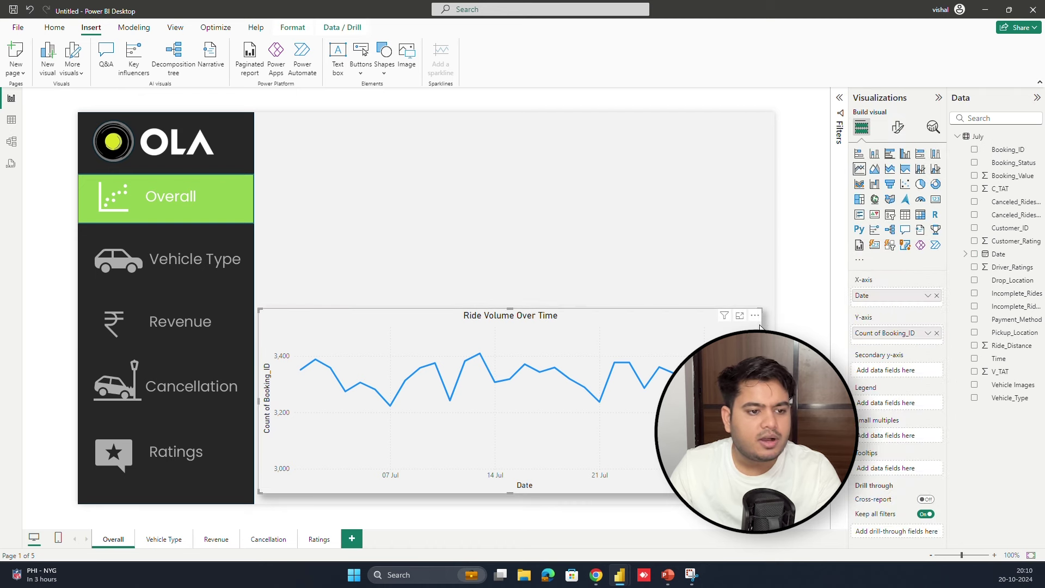
{"action": "left_click", "coordinate": [898, 128]}
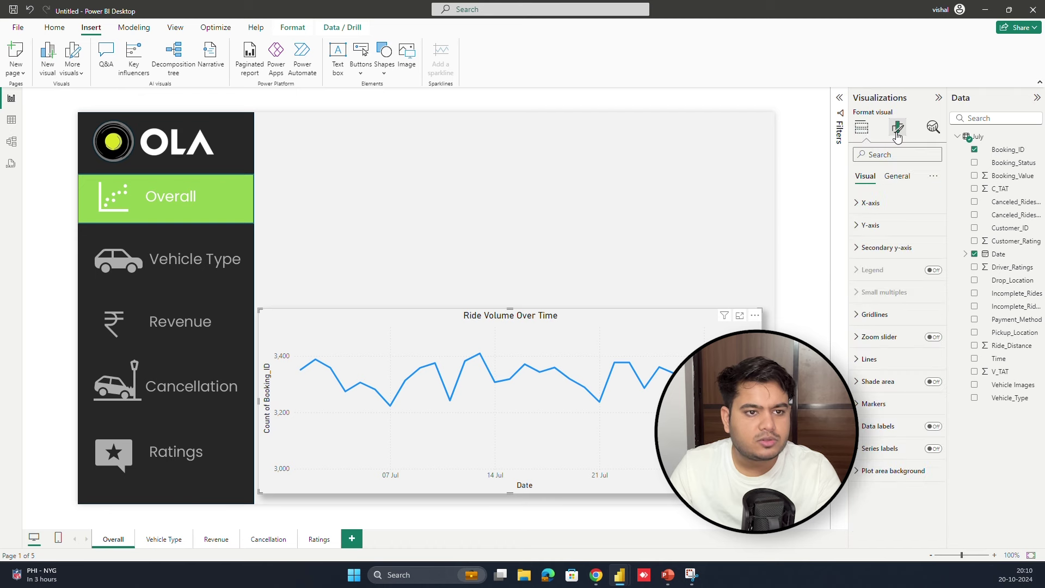
{"action": "left_click", "coordinate": [880, 359]}
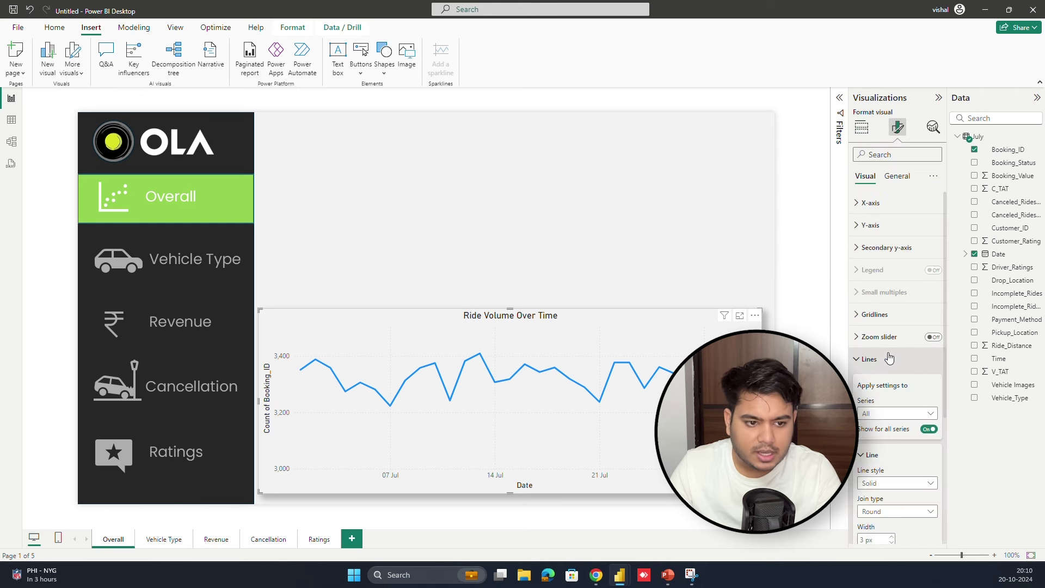
{"action": "scroll", "coordinate": [893, 361], "scroll_direction": "down", "scroll_amount": 3}
{"action": "scroll", "coordinate": [896, 360], "scroll_direction": "down", "scroll_amount": 2}
{"action": "left_click", "coordinate": [872, 397]}
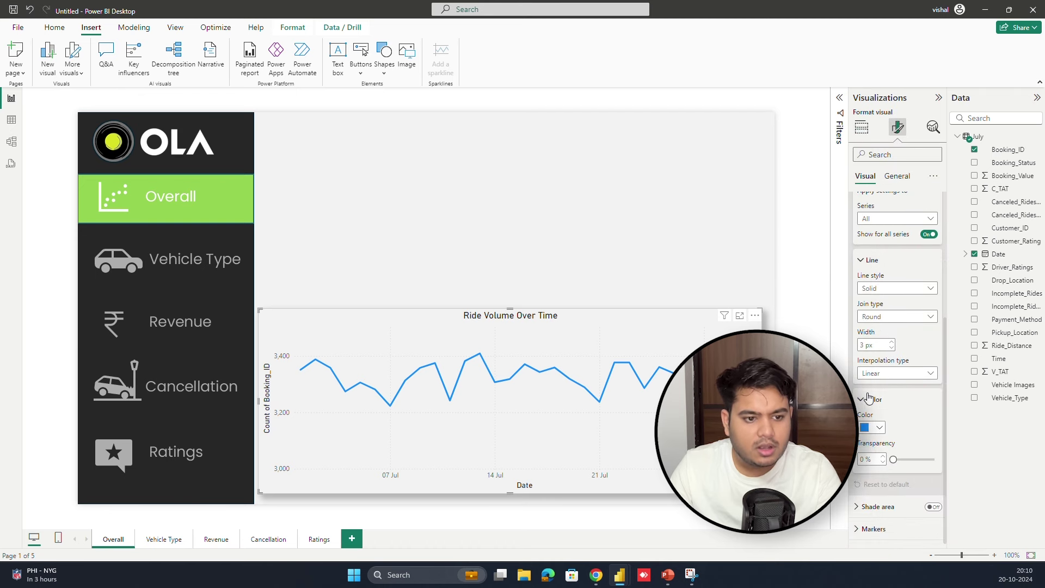
{"action": "scroll", "coordinate": [874, 375], "scroll_direction": "down", "scroll_amount": 2}
{"action": "left_click", "coordinate": [880, 365]}
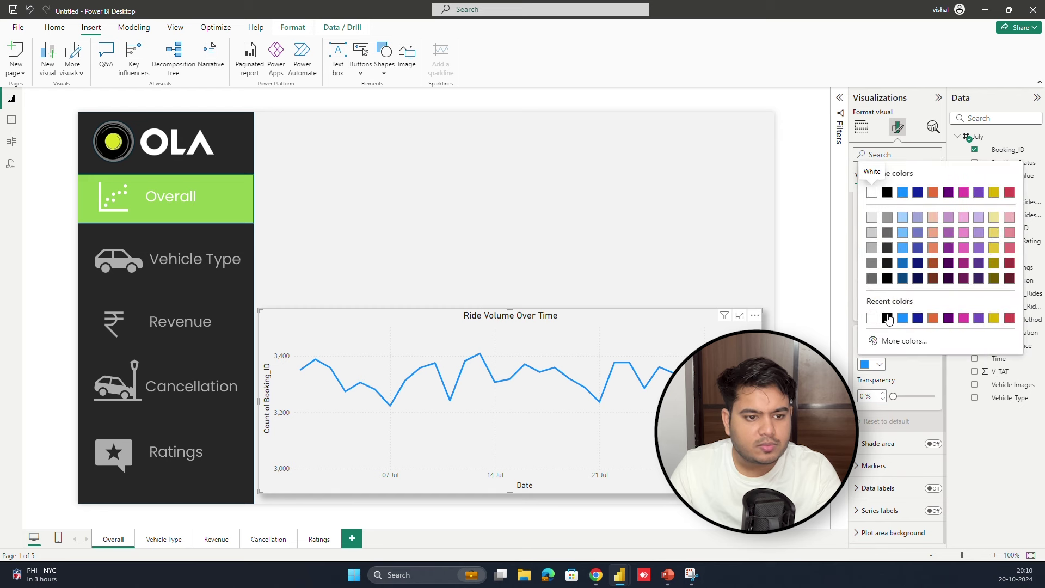
{"action": "left_click", "coordinate": [887, 319]}
{"action": "left_click", "coordinate": [770, 258]}
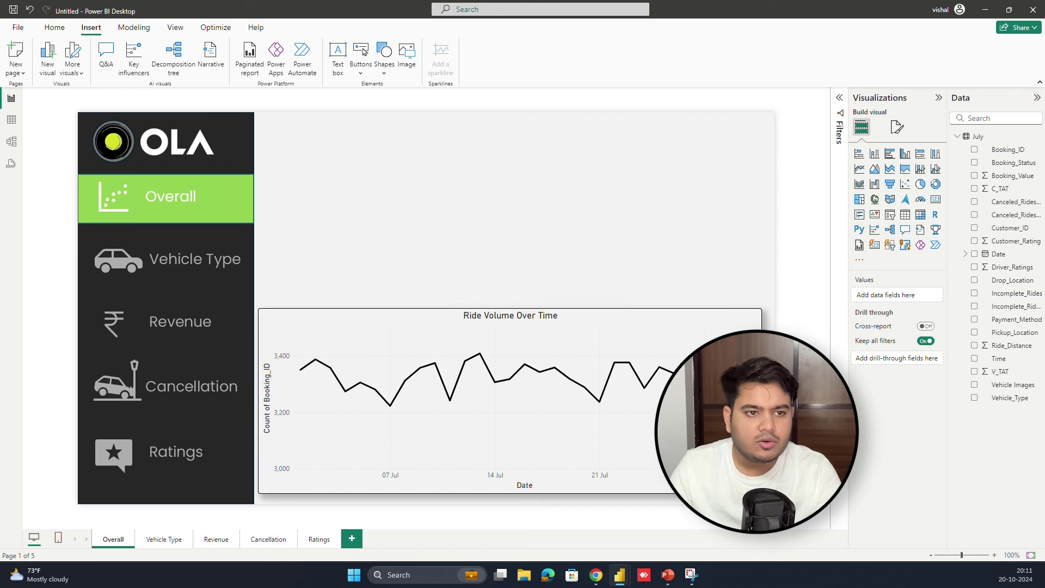
- Rename the Y-axis field of the Ride Volume Over Time chart to "Booking Count"
{"action": "left_click", "coordinate": [897, 127]}
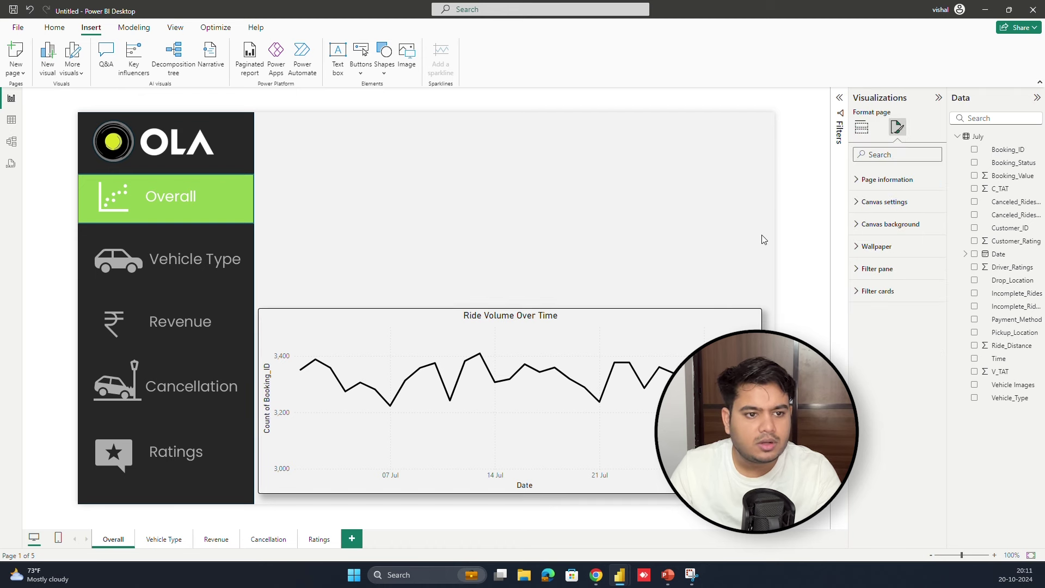
{"action": "left_click", "coordinate": [630, 319]}
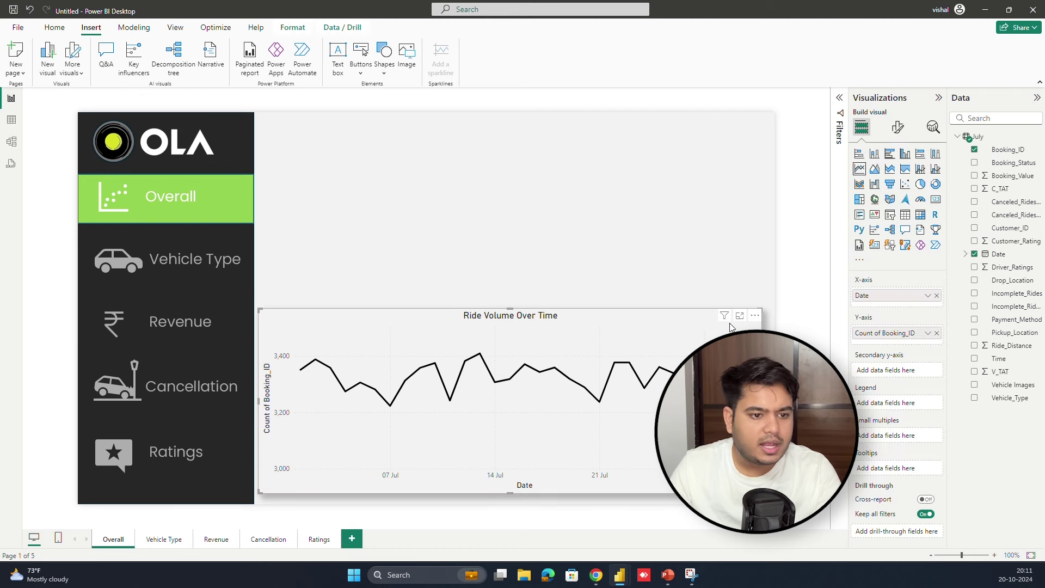
{"action": "double_click", "coordinate": [883, 334]}
{"action": "left_click", "coordinate": [883, 334]}
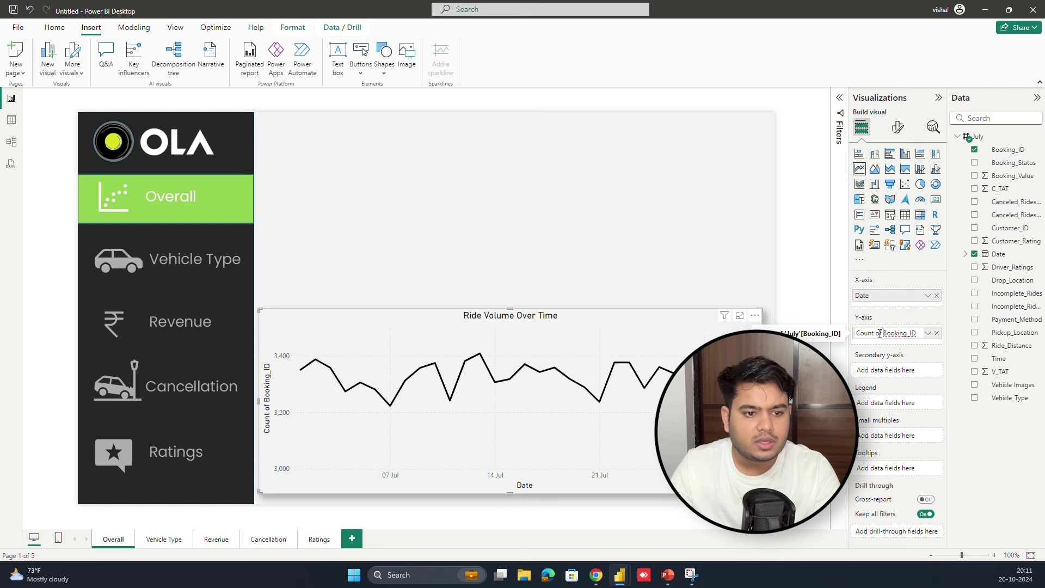
{"action": "key", "text": "BackSpace"}
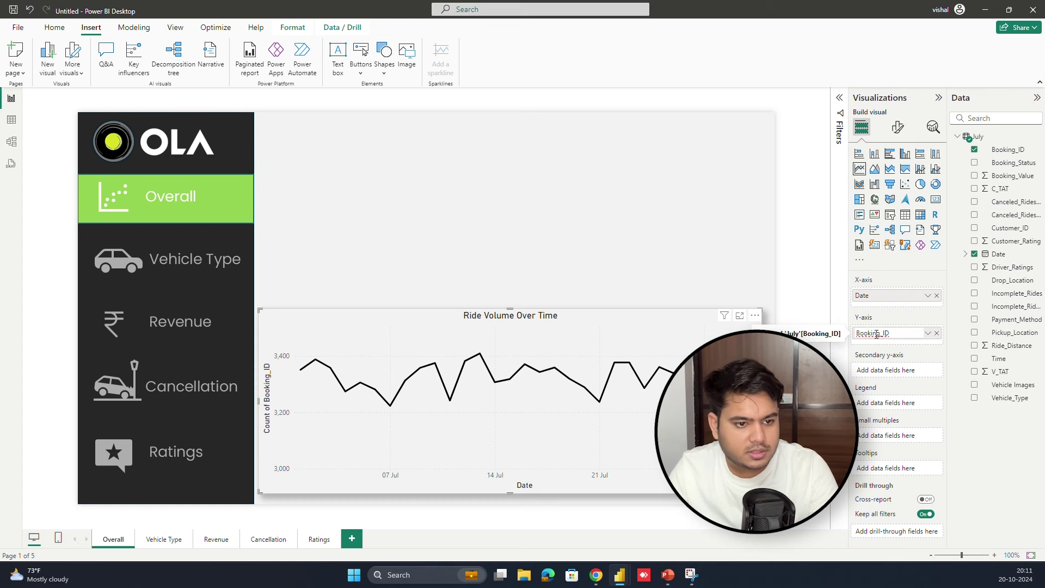
{"action": "left_click_drag", "start_coordinate": [892, 332], "coordinate": [896, 333]}
{"action": "key", "text": "BackSpace"}
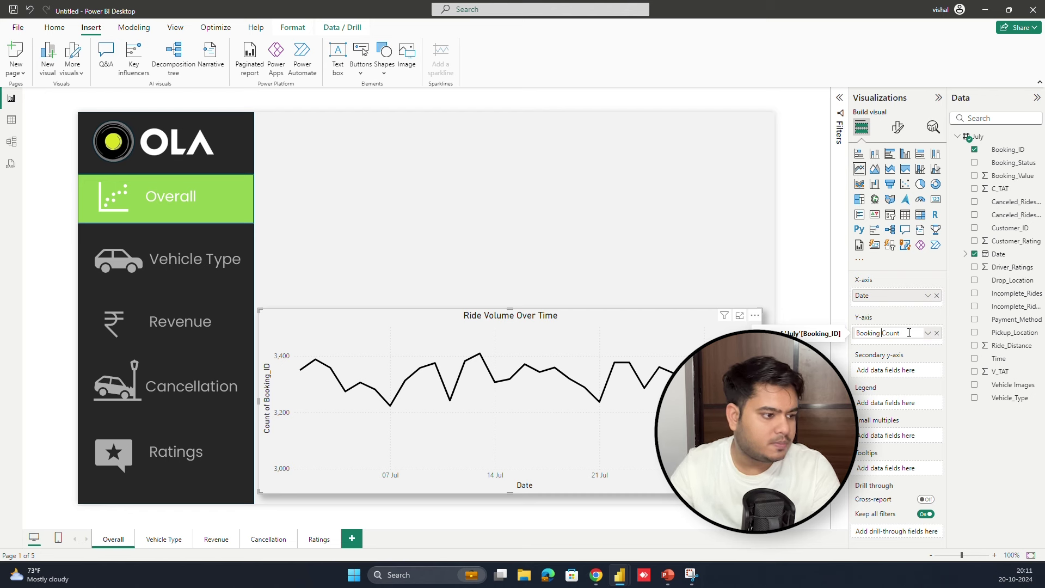
{"action": "key", "text": "Return"}
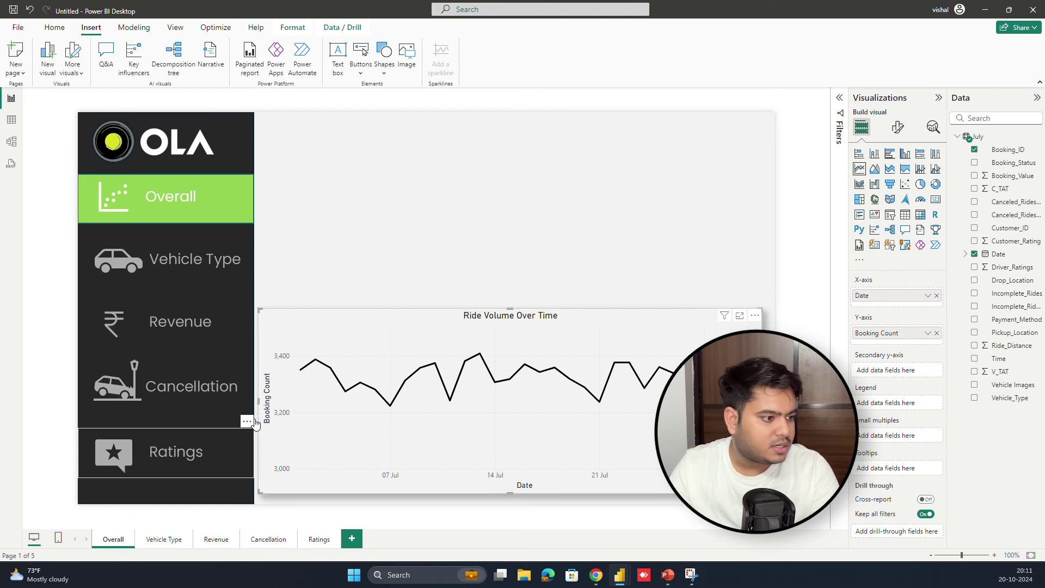
{"action": "left_click", "coordinate": [581, 196]}
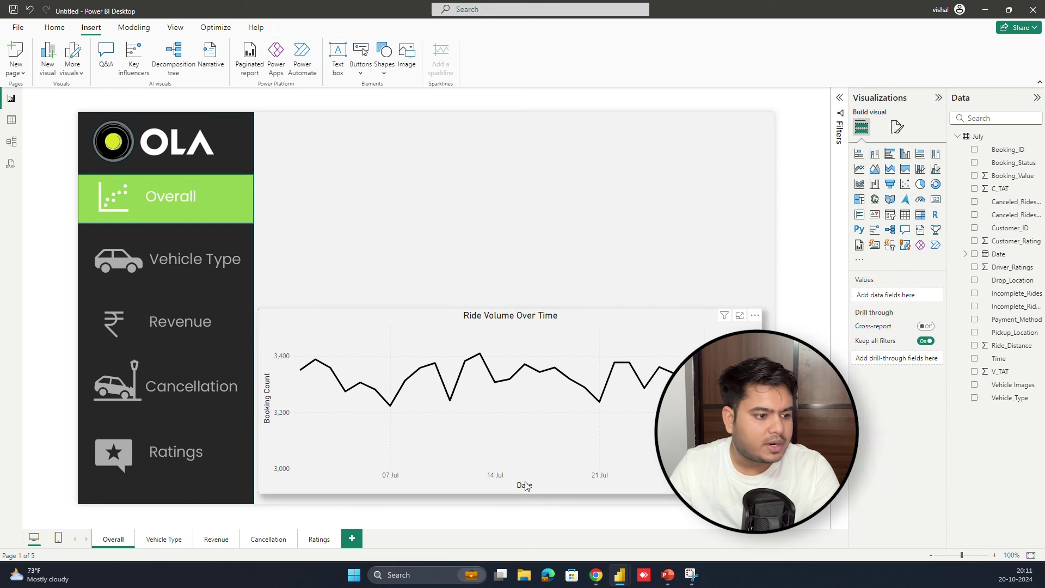
- Extend the lower edge of the Ride Volume Over Time chart slightly downward
{"action": "left_click", "coordinate": [497, 495]}
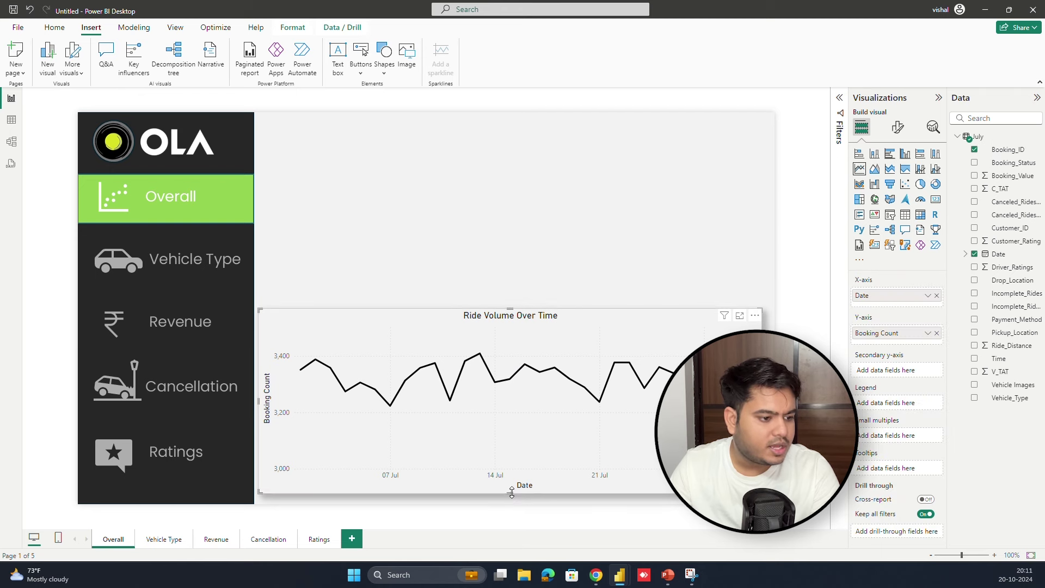
{"action": "left_click_drag", "start_coordinate": [512, 492], "coordinate": [513, 497]}
{"action": "left_click", "coordinate": [561, 298]}
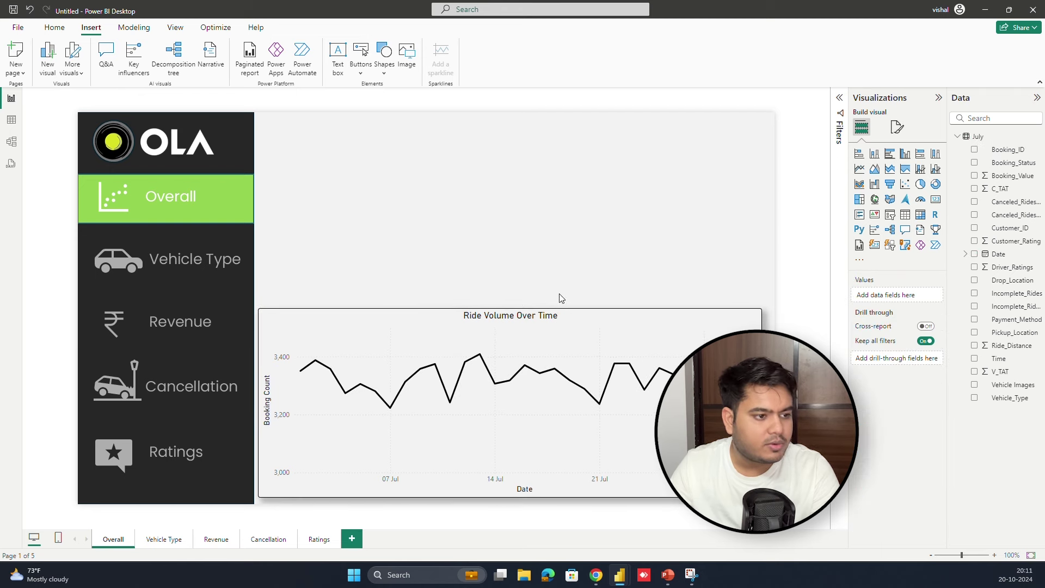
- Duplicate the Ride Volume Over Time chart so one copy fills the empty area above the other
{"action": "left_click", "coordinate": [596, 322]}
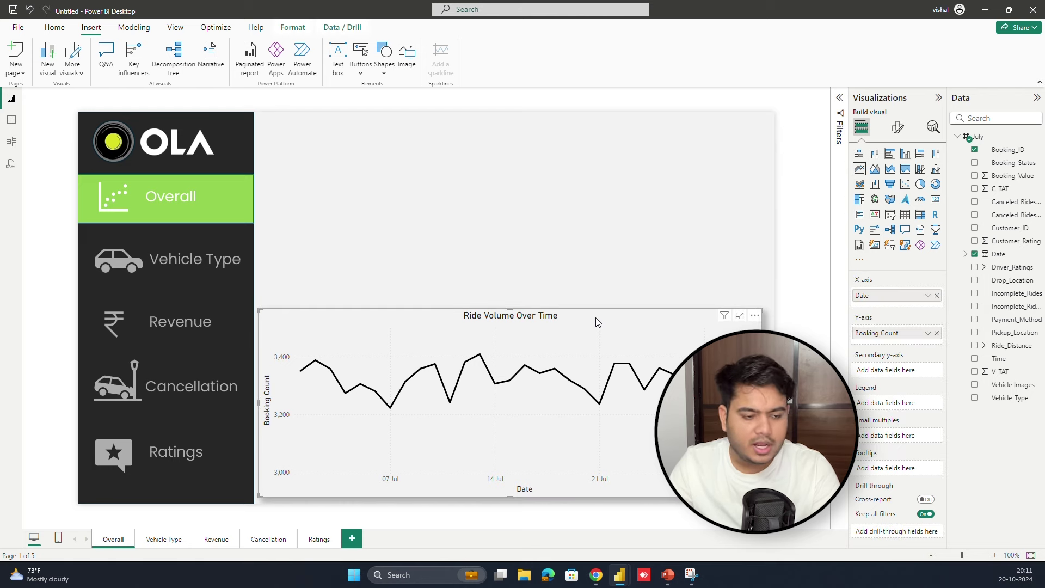
{"action": "left_click_drag", "start_coordinate": [596, 322], "coordinate": [590, 143]}
{"action": "key", "text": "ctrl+c"}
{"action": "key", "text": "ctrl+v"}
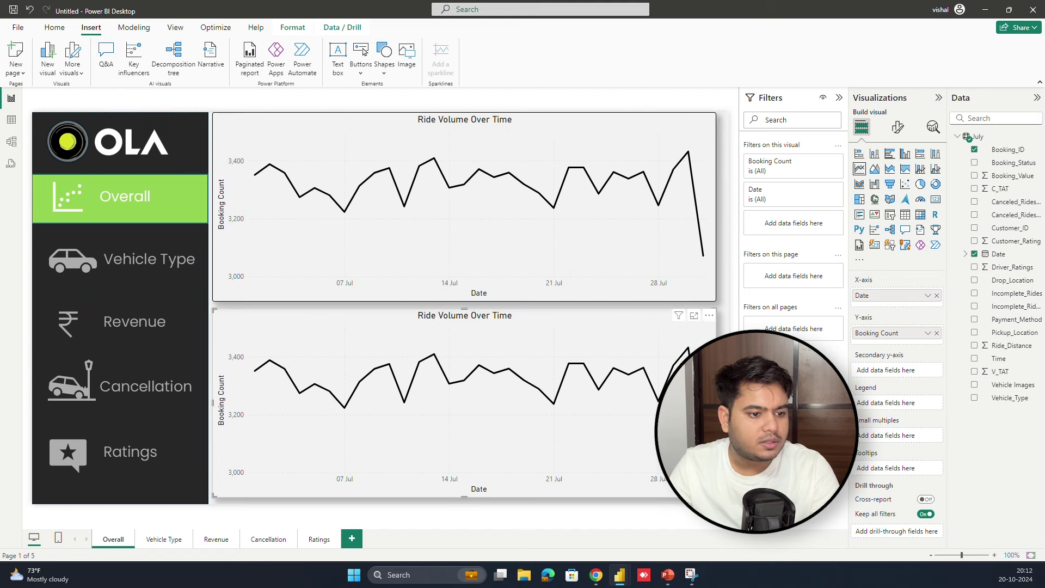
- Widen the lower line chart slightly toward the right edge of the page
{"action": "left_click", "coordinate": [490, 516]}
{"action": "left_click", "coordinate": [490, 403]}
{"action": "left_click_drag", "start_coordinate": [717, 403], "coordinate": [722, 403]}
{"action": "left_click", "coordinate": [720, 251]}
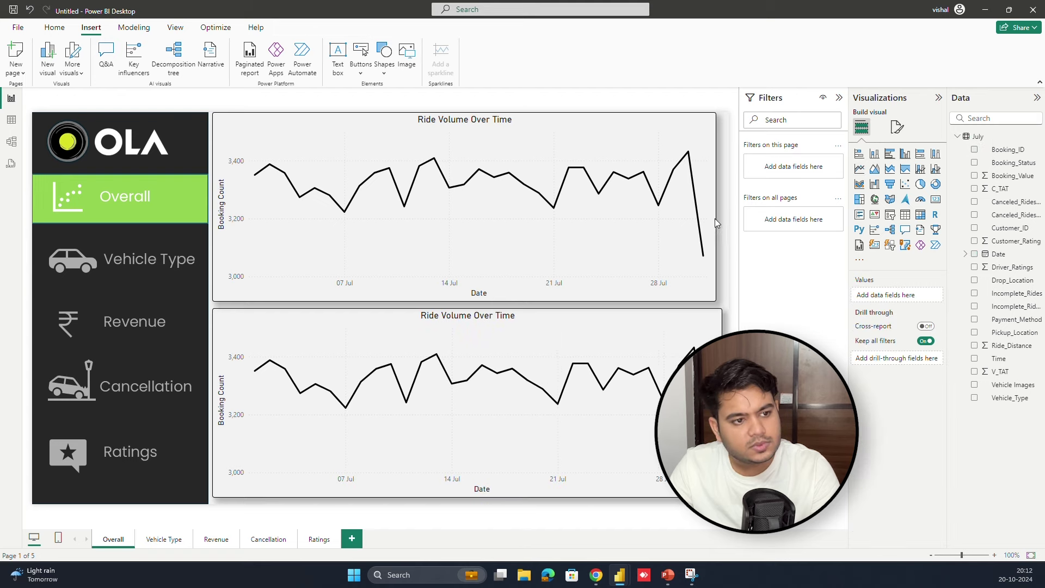
- Resize the upper chart copy to align with the lower chart's right edge, narrow it from its left side, and convert it to a pie chart
{"action": "left_click", "coordinate": [716, 214]}
{"action": "left_click_drag", "start_coordinate": [717, 208], "coordinate": [722, 208]}
{"action": "left_click_drag", "start_coordinate": [213, 209], "coordinate": [414, 207]}
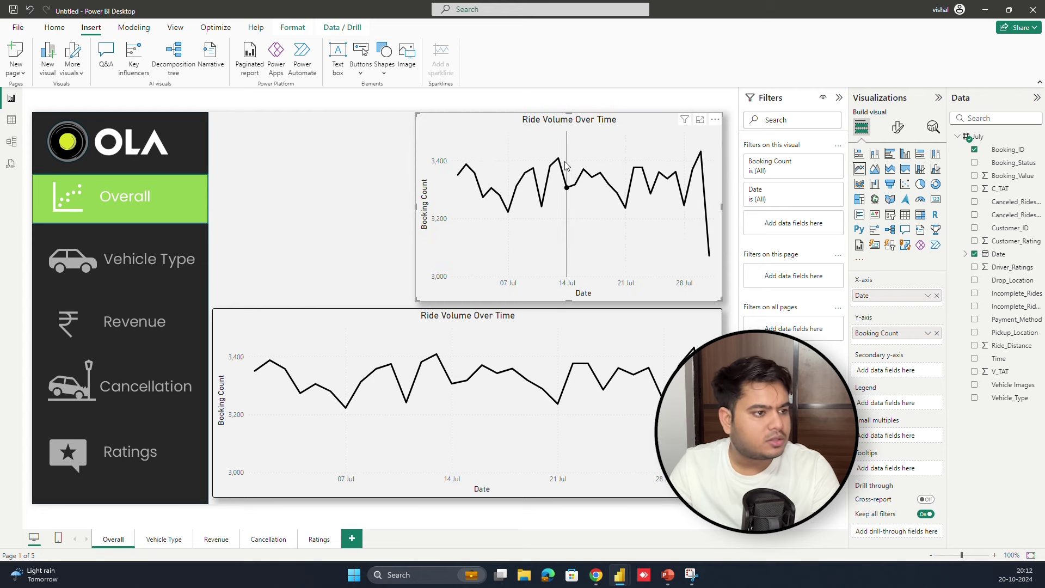
{"action": "left_click", "coordinate": [919, 185]}
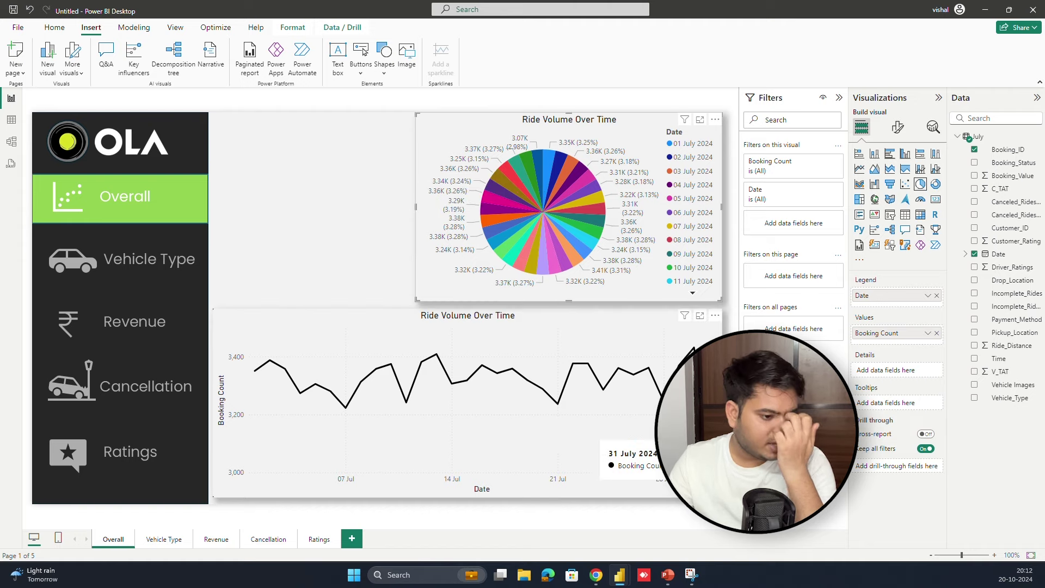
- Switch to Chrome, check the Booking Status Breakdown entry in the SQL Questions document, and return to the untitled Power BI report
{"action": "mouse_move", "coordinate": [597, 574]}
{"action": "left_click", "coordinate": [558, 537]}
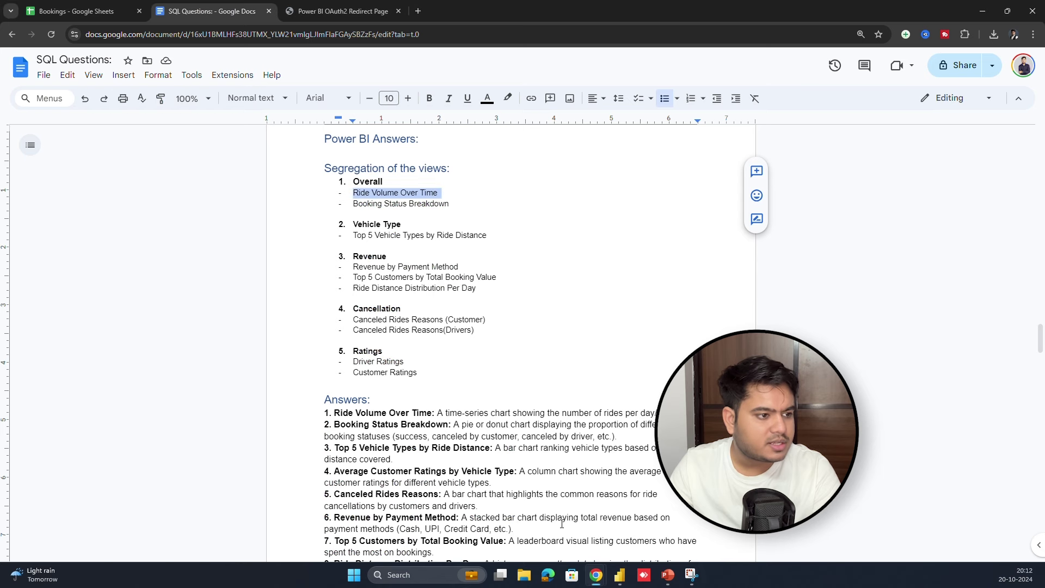
{"action": "triple_click", "coordinate": [379, 203]}
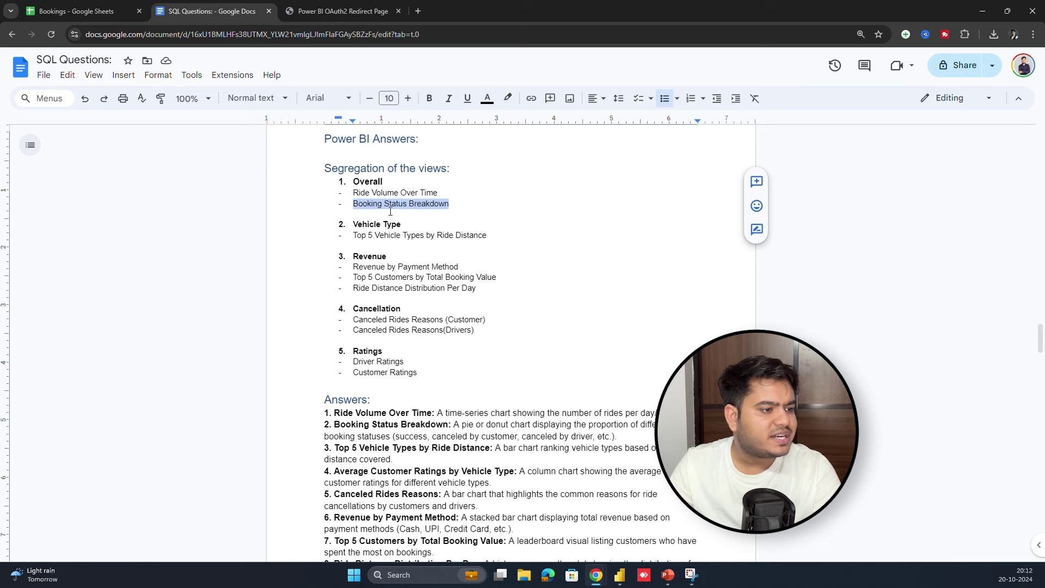
{"action": "mouse_move", "coordinate": [667, 575]}
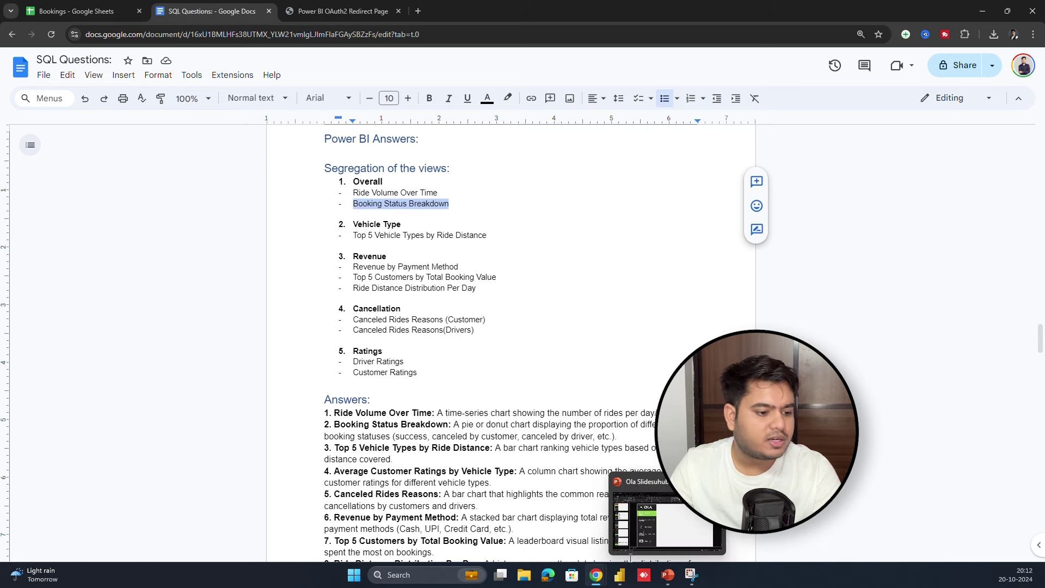
{"action": "mouse_move", "coordinate": [616, 578]}
{"action": "left_click", "coordinate": [671, 532]}
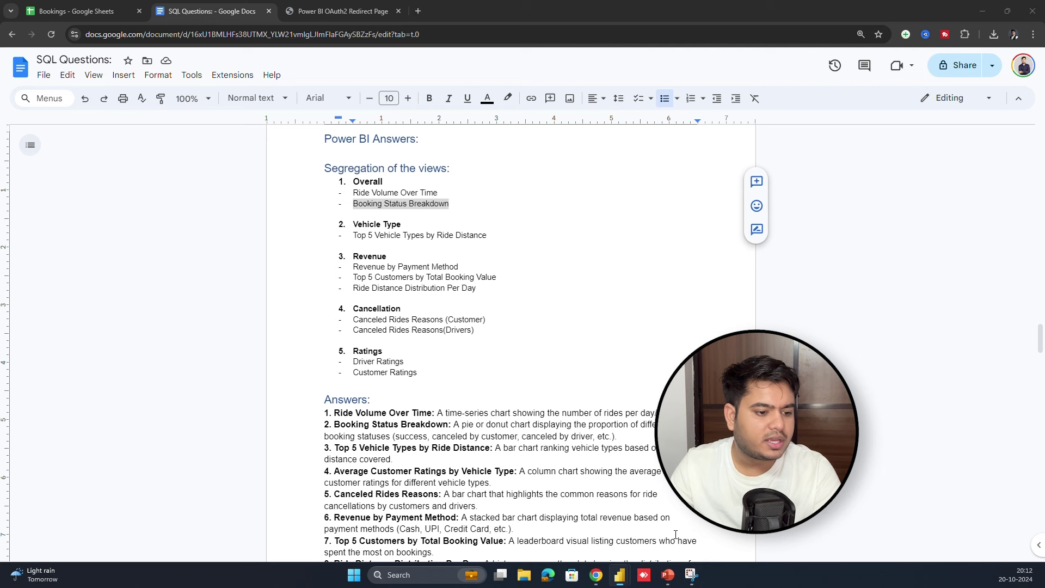
{"action": "mouse_move", "coordinate": [617, 576]}
{"action": "left_click", "coordinate": [580, 530]}
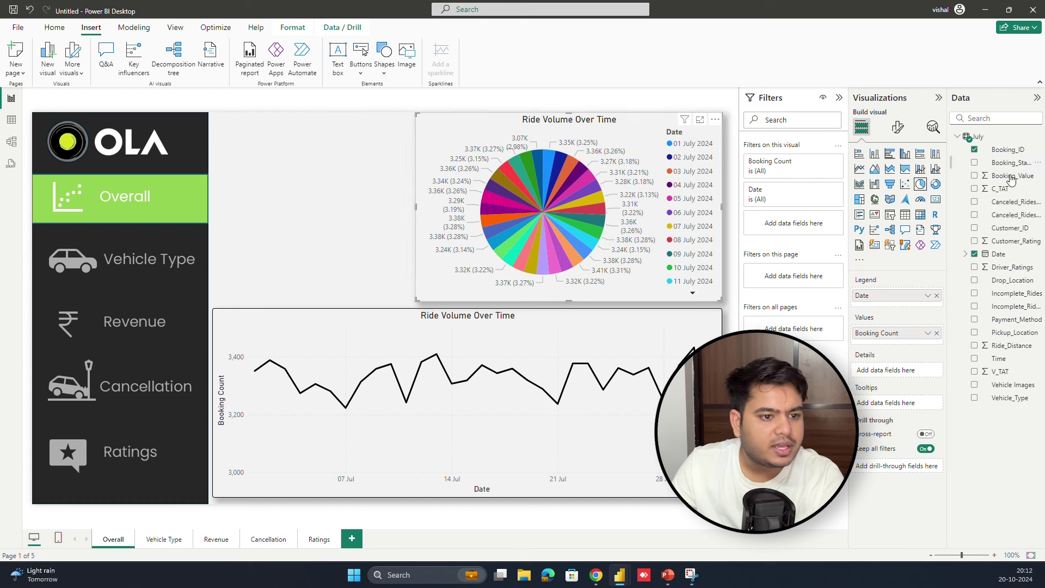
- Replace the pie chart's Date legend with Booking_Status and its Booking Count values with the count of Booking_Status
{"action": "left_click_drag", "start_coordinate": [1001, 166], "coordinate": [933, 306]}
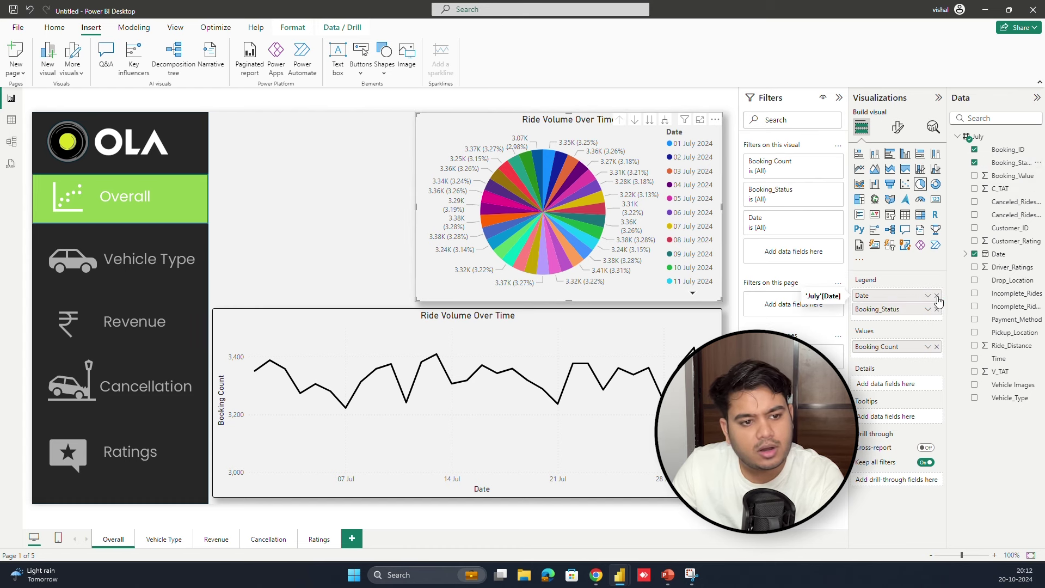
{"action": "left_click", "coordinate": [937, 296]}
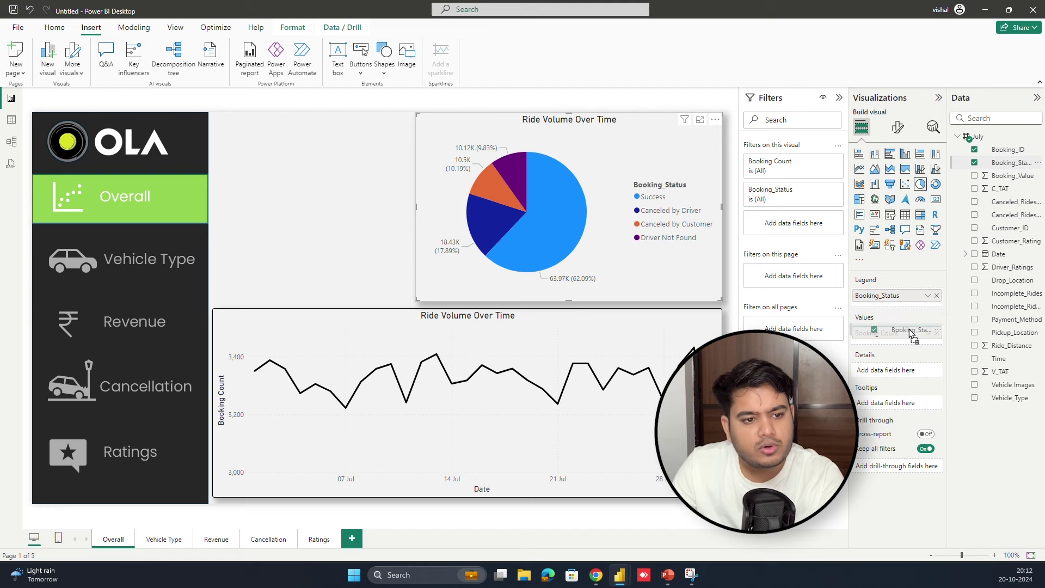
{"action": "left_click_drag", "start_coordinate": [910, 333], "coordinate": [910, 332]}
{"action": "left_click", "coordinate": [937, 348]}
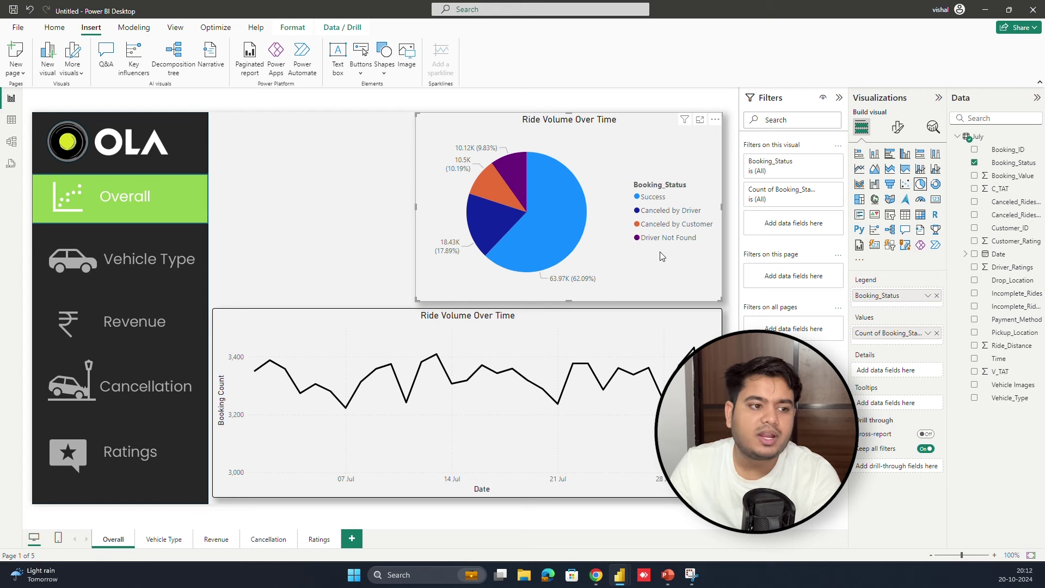
{"action": "left_click", "coordinate": [735, 185]}
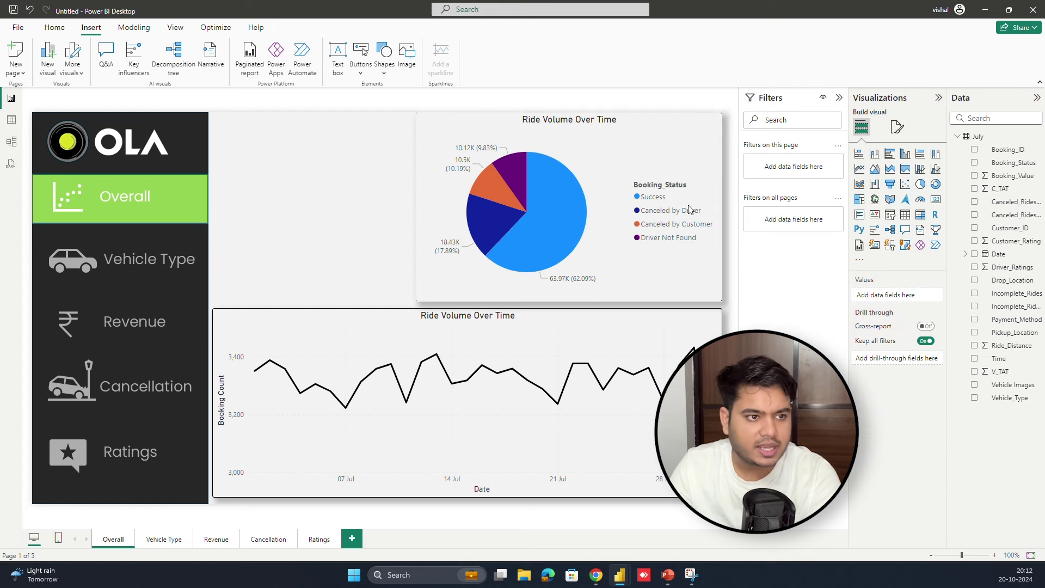
- Try toggling the background effect of the pie chart
{"action": "left_click", "coordinate": [626, 174]}
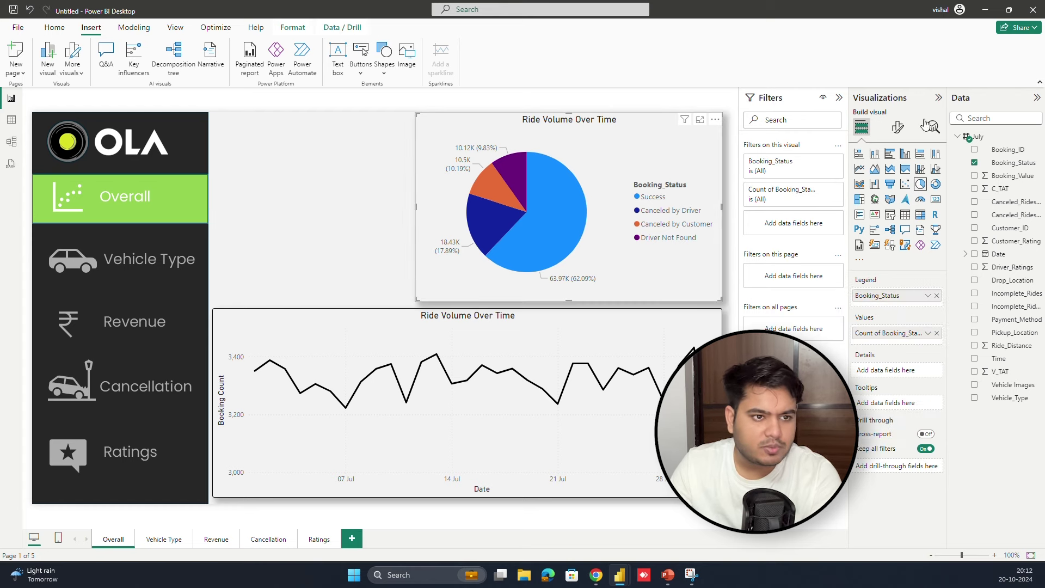
{"action": "left_click", "coordinate": [898, 127]}
{"action": "left_click", "coordinate": [896, 176]}
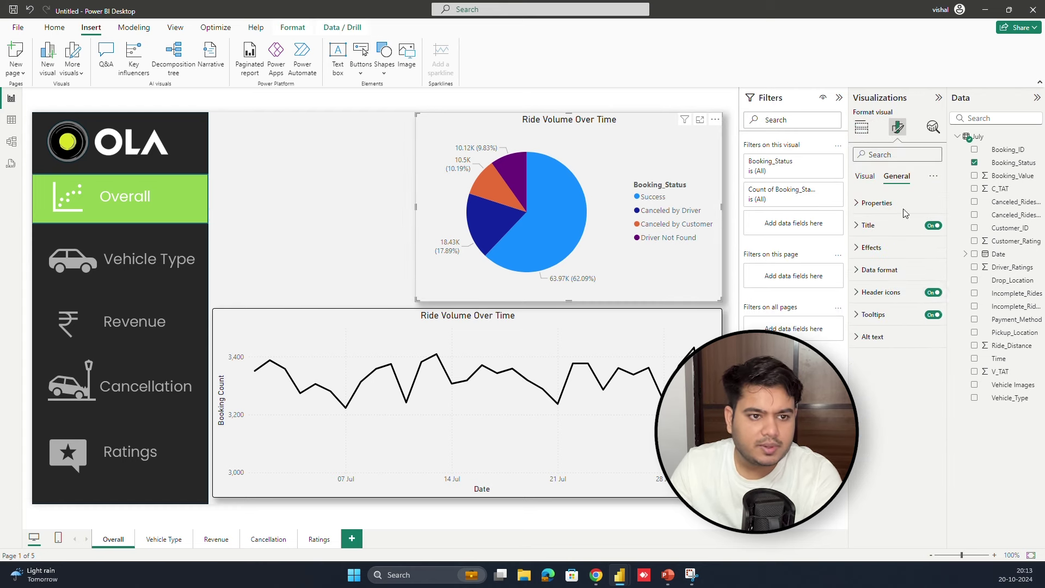
{"action": "left_click", "coordinate": [871, 247]}
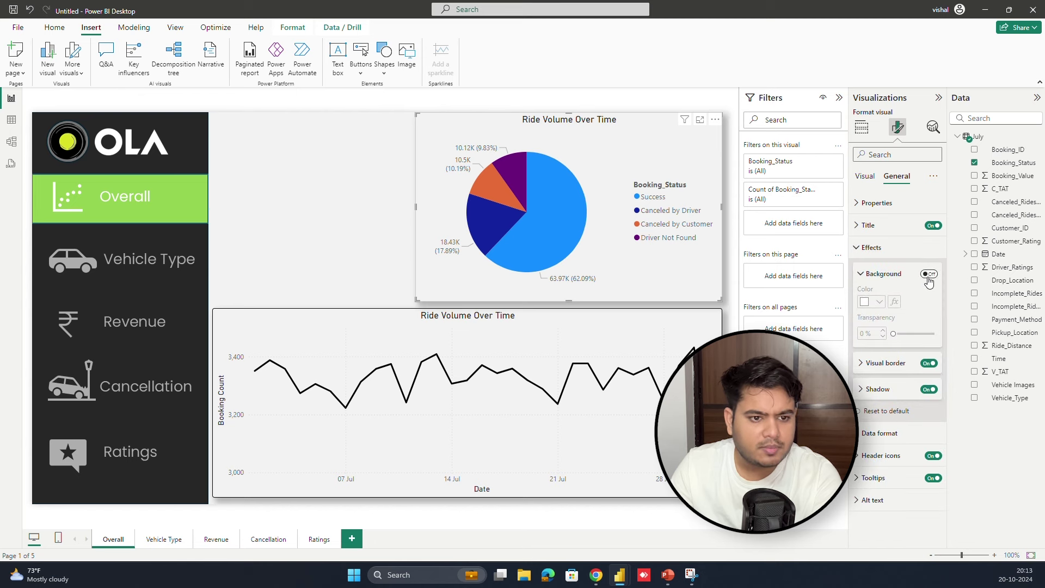
{"action": "left_click", "coordinate": [929, 275]}
{"action": "left_click", "coordinate": [366, 206]}
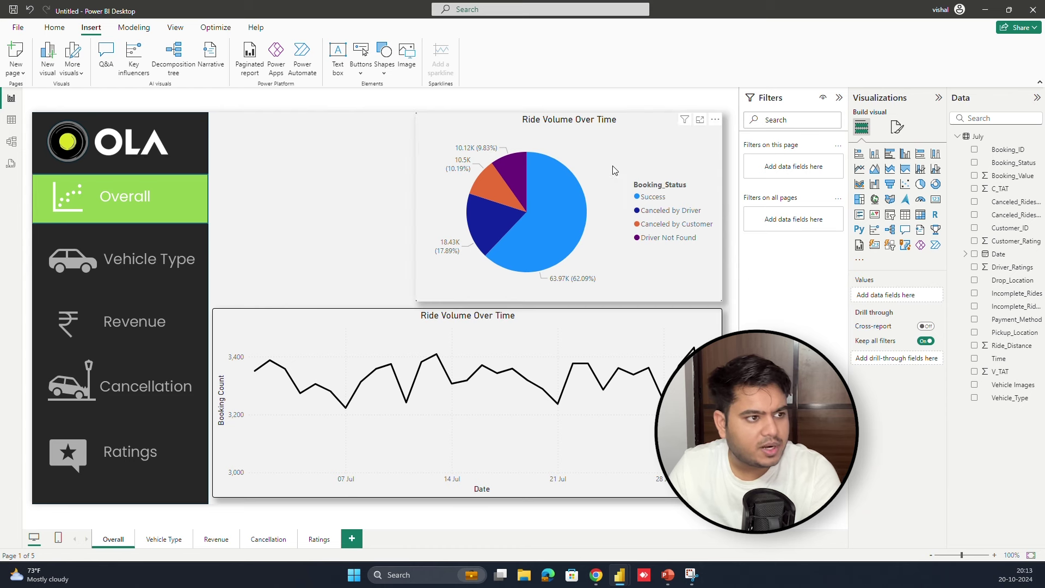
- Switch to Chrome, copy the text "Booking Status Breakdown" from the SQL Questions document, and return to the untitled Power BI report
{"action": "left_click", "coordinate": [898, 126]}
{"action": "mouse_move", "coordinate": [596, 575]}
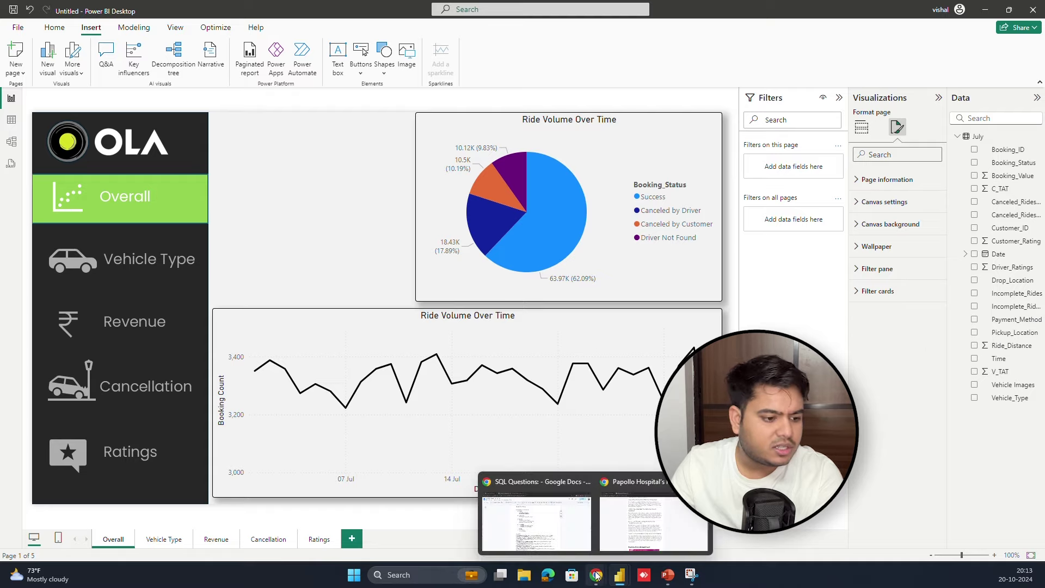
{"action": "left_click", "coordinate": [534, 517]}
{"action": "triple_click", "coordinate": [412, 205]}
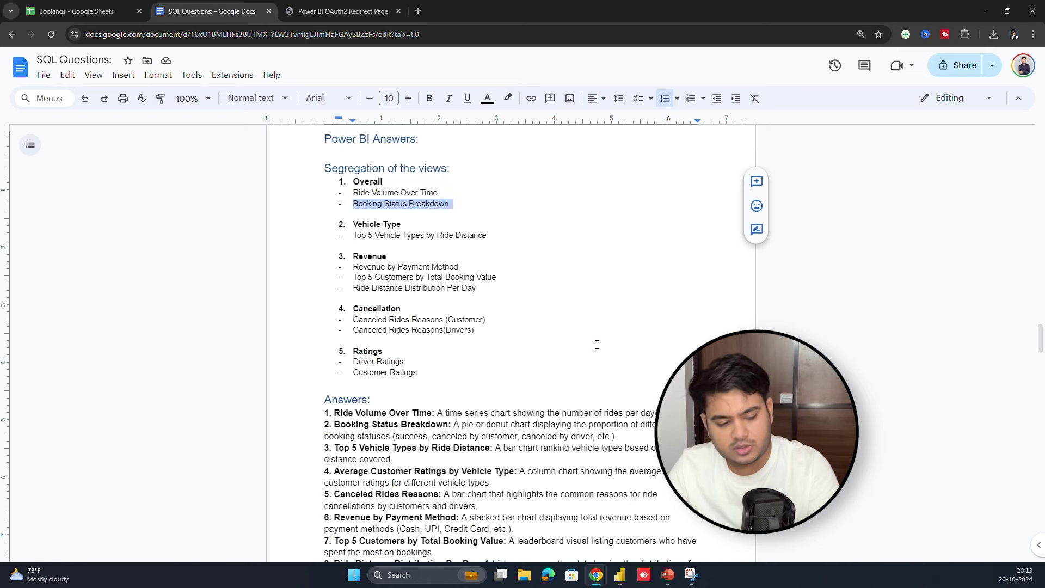
{"action": "mouse_move", "coordinate": [619, 575]}
{"action": "left_click", "coordinate": [608, 551]}
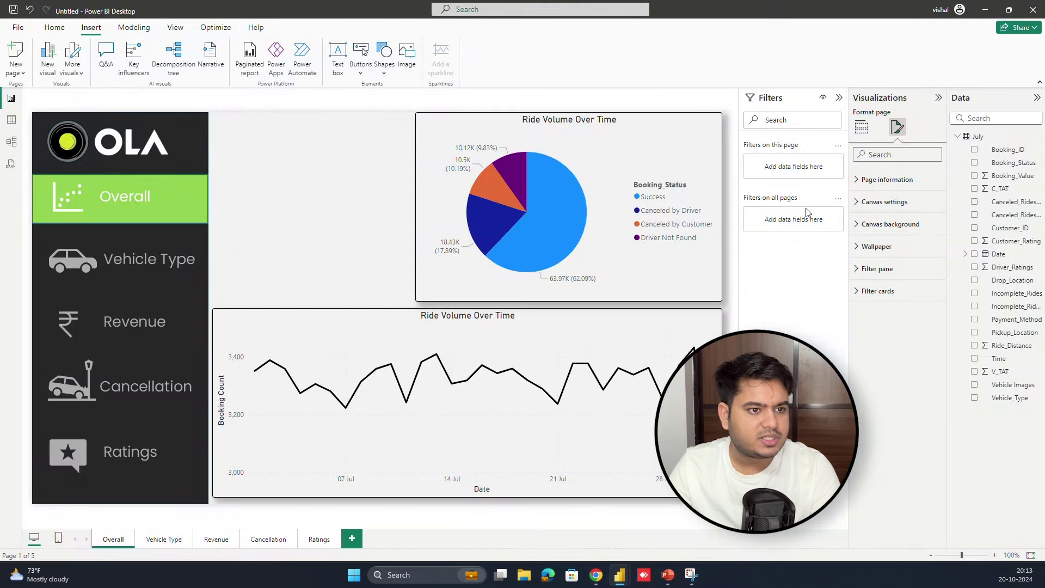
- Replace the pie chart's title with "Booking Status Breakdown"
{"action": "left_click", "coordinate": [664, 149]}
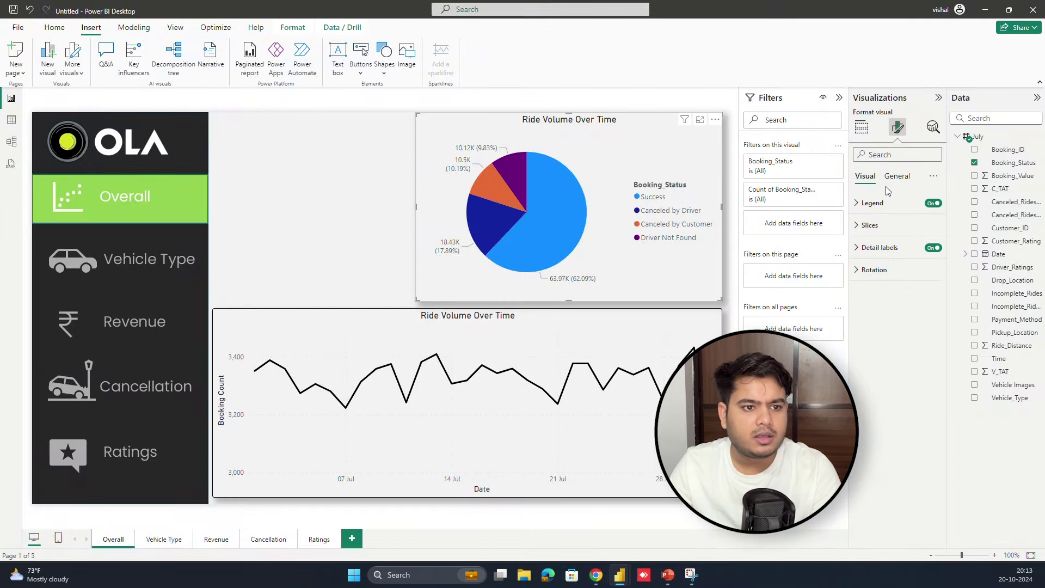
{"action": "left_click", "coordinate": [896, 177]}
{"action": "left_click", "coordinate": [887, 225]}
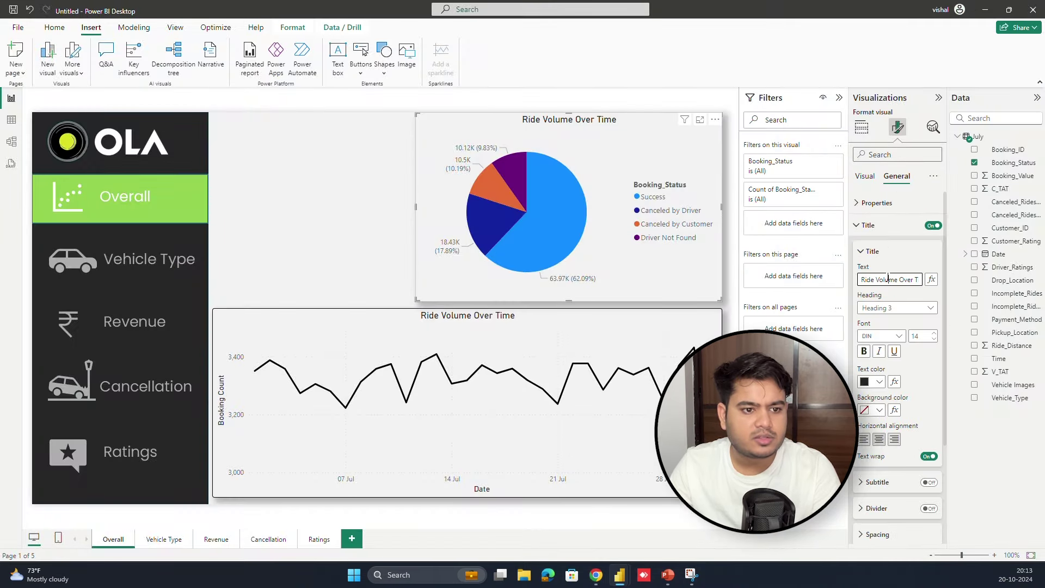
{"action": "key", "text": "ctrl+v"}
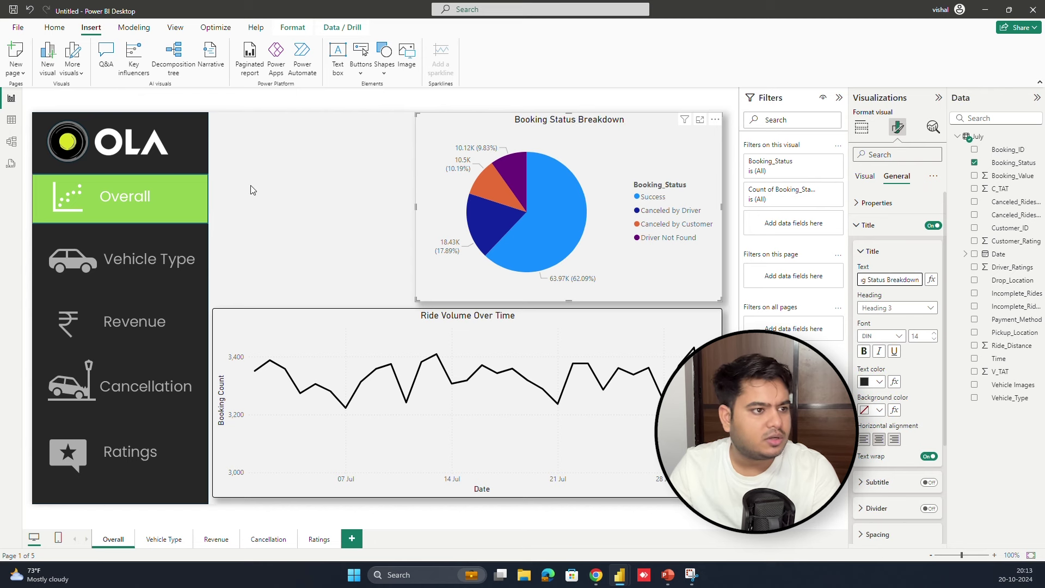
{"action": "left_click", "coordinate": [236, 186]}
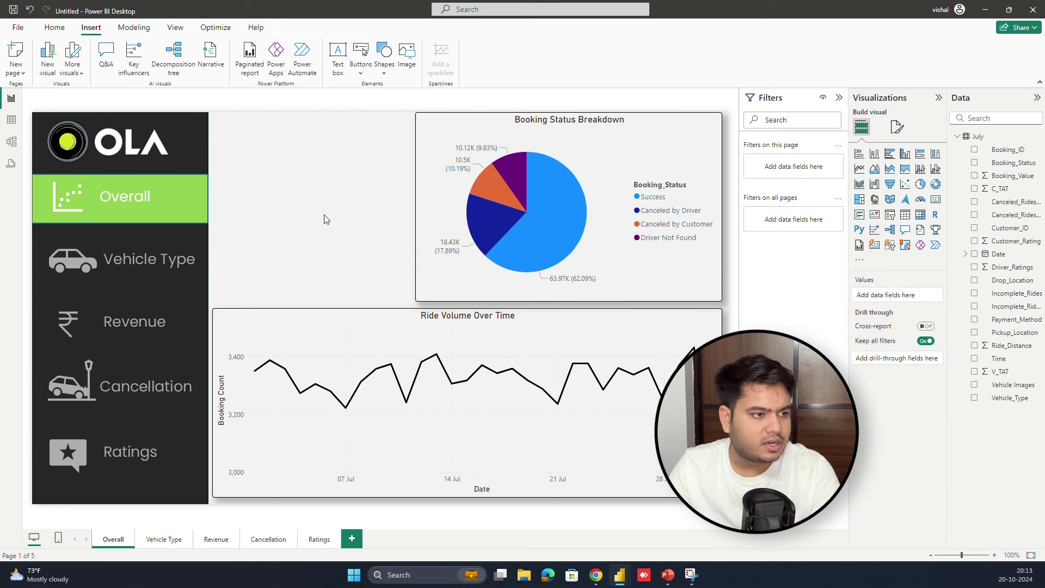
- Cross-filter the Ride Volume Over Time chart by the pie chart's Success slice
{"action": "left_click", "coordinate": [545, 202]}
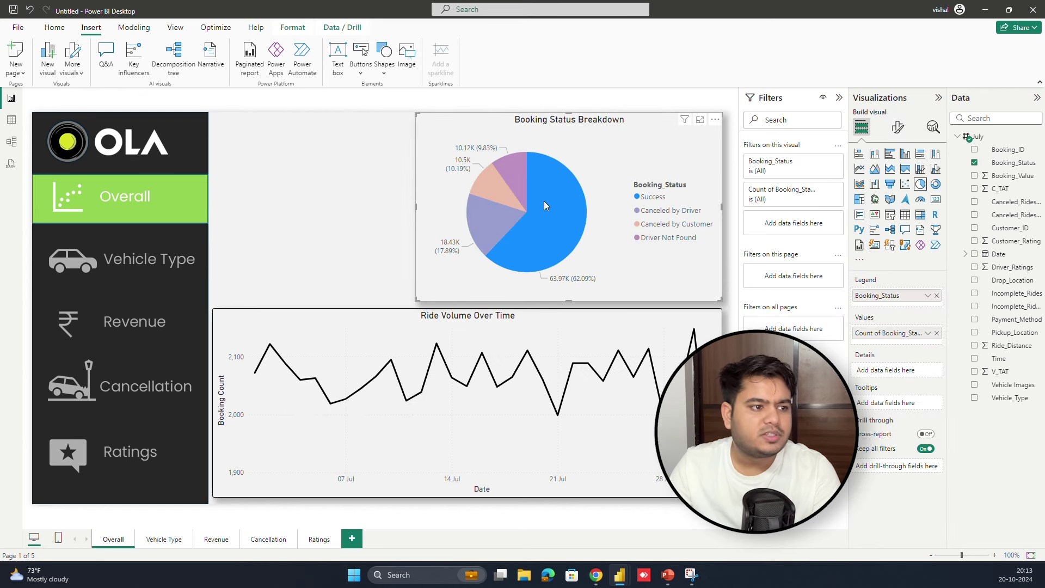
- Clear the pie chart's slice selection and recolor its Success slice with a custom lime green, about #90BA10
{"action": "left_click", "coordinate": [545, 201]}
{"action": "left_click", "coordinate": [900, 128]}
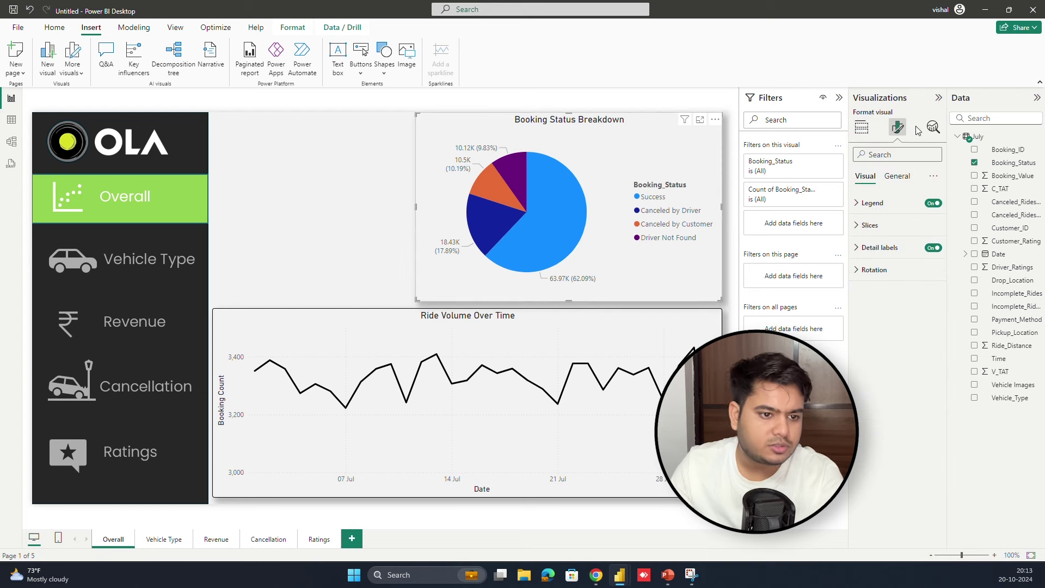
{"action": "left_click", "coordinate": [871, 225]}
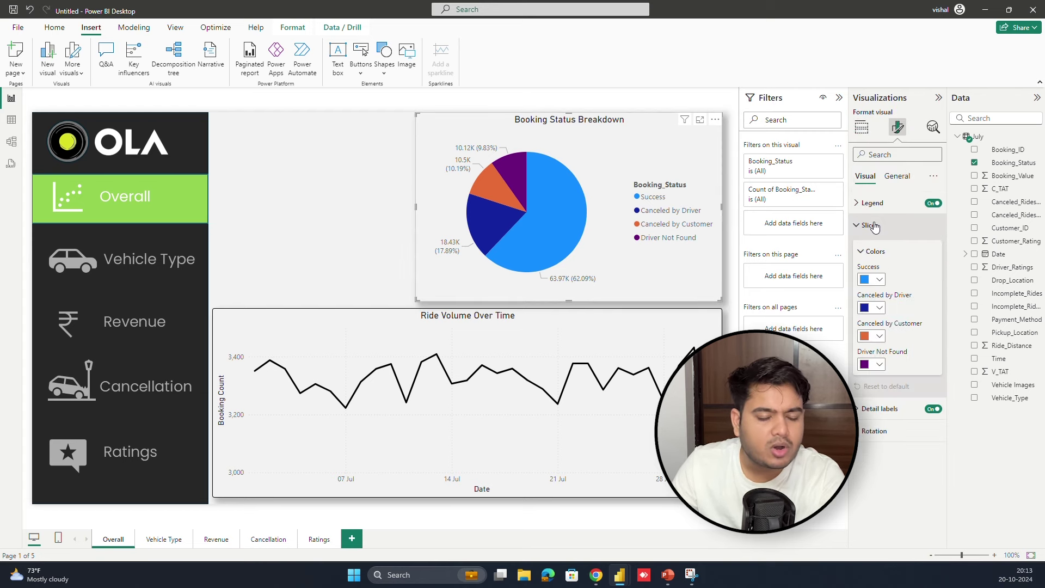
{"action": "left_click", "coordinate": [880, 281]}
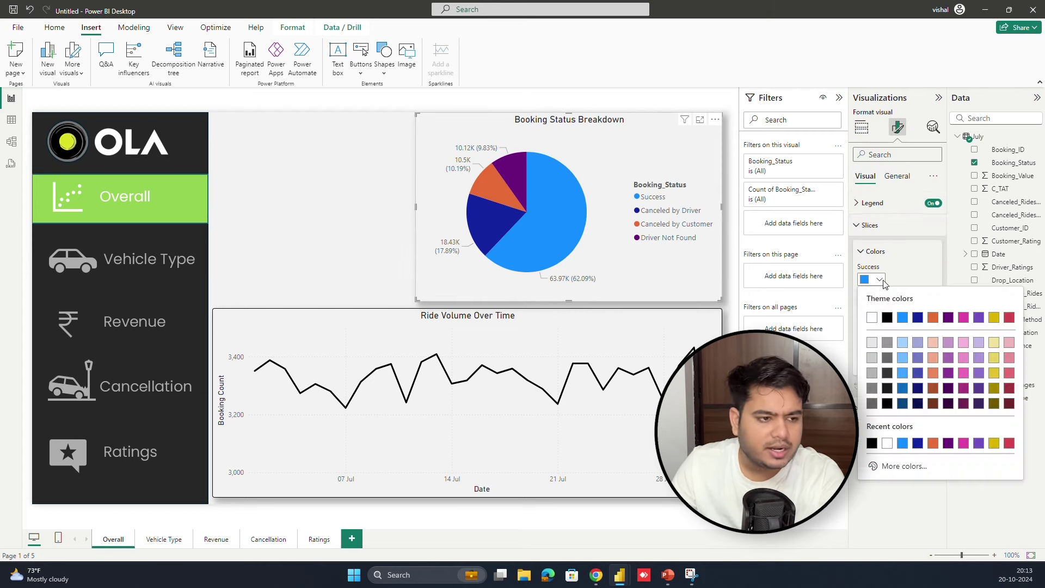
{"action": "left_click", "coordinate": [897, 467]}
{"action": "mouse_move", "coordinate": [907, 429]}
{"action": "left_mouse_down"}
{"action": "mouse_move", "coordinate": [918, 430]}
{"action": "mouse_move", "coordinate": [903, 431]}
{"action": "left_mouse_up"}
{"action": "left_click_drag", "start_coordinate": [990, 327], "coordinate": [997, 328]}
{"action": "left_click_drag", "start_coordinate": [903, 430], "coordinate": [899, 430]}
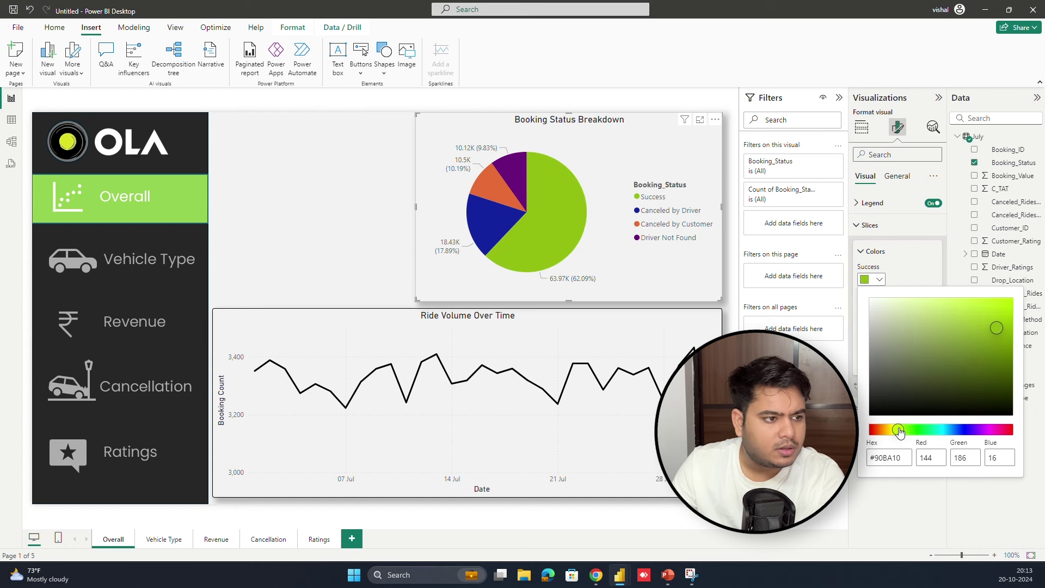
{"action": "left_click", "coordinate": [877, 280]}
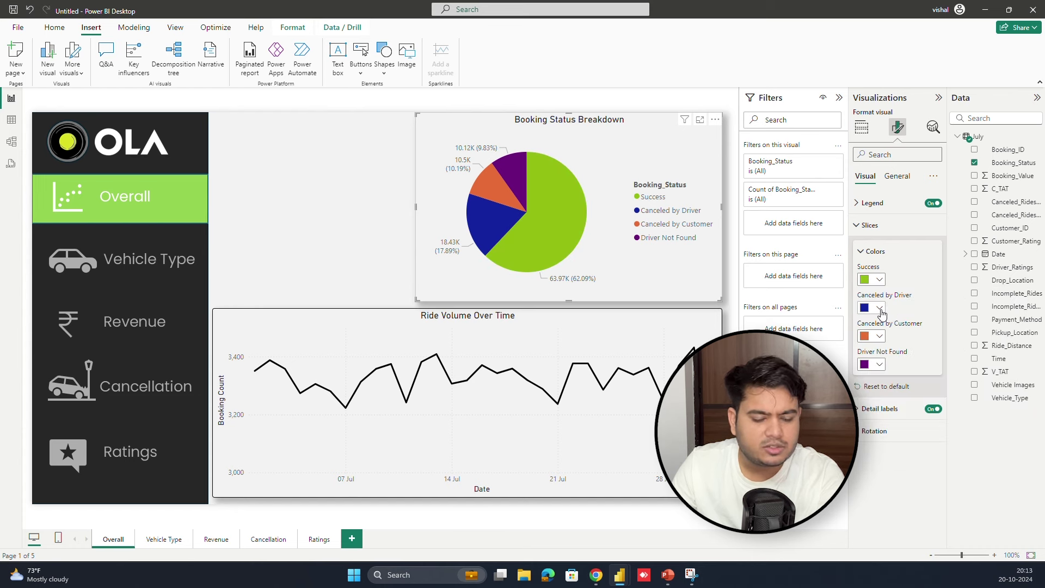
- Recolor the pie chart's Canceled by Driver slice dark gray and its Canceled by Customer slice dark magenta
{"action": "left_click", "coordinate": [880, 308]}
{"action": "left_click", "coordinate": [887, 403]}
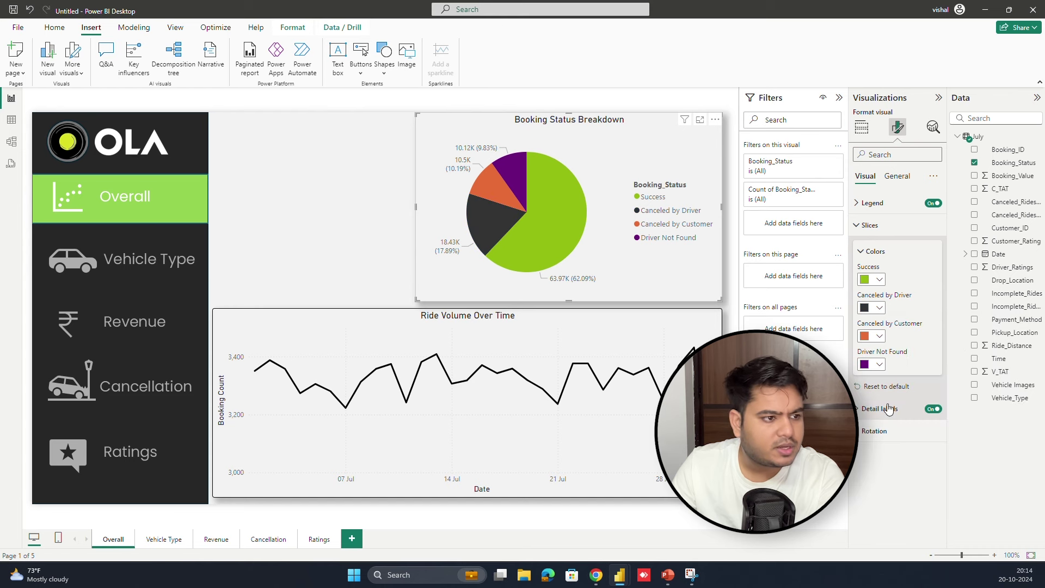
{"action": "left_click", "coordinate": [879, 336]}
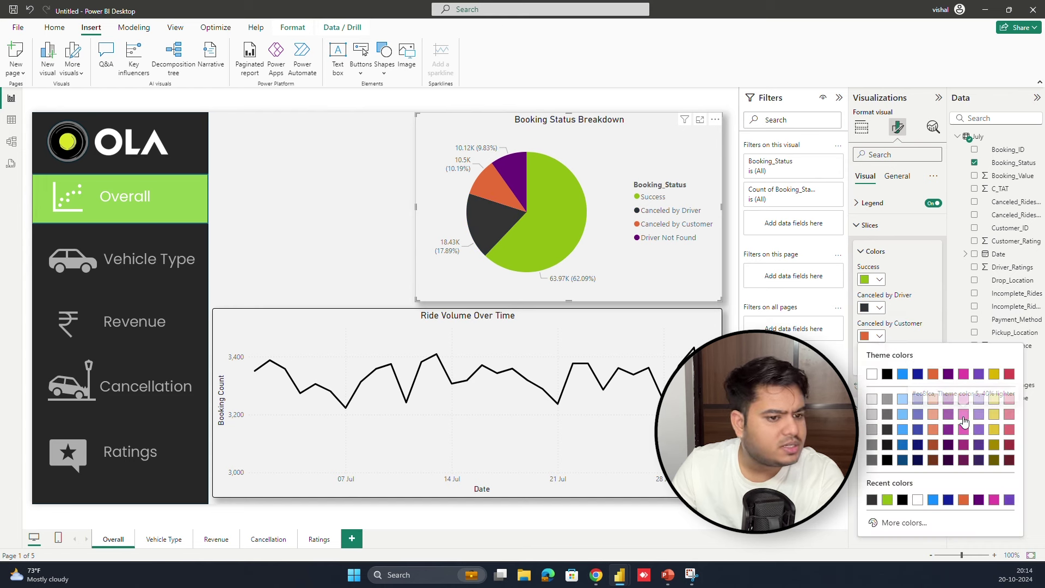
{"action": "left_click", "coordinate": [963, 415]}
{"action": "left_click", "coordinate": [879, 336]}
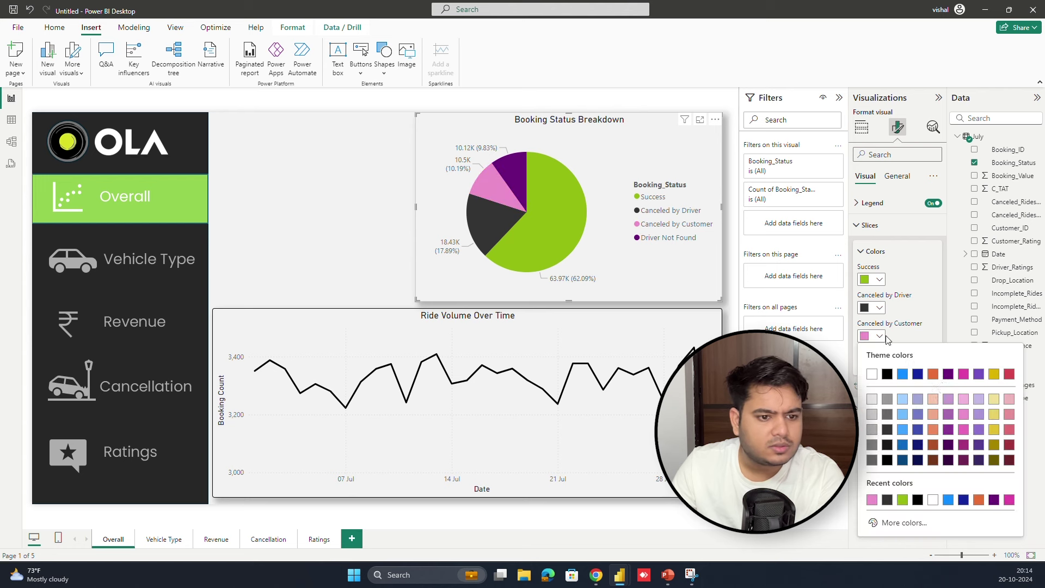
{"action": "left_click", "coordinate": [964, 430]}
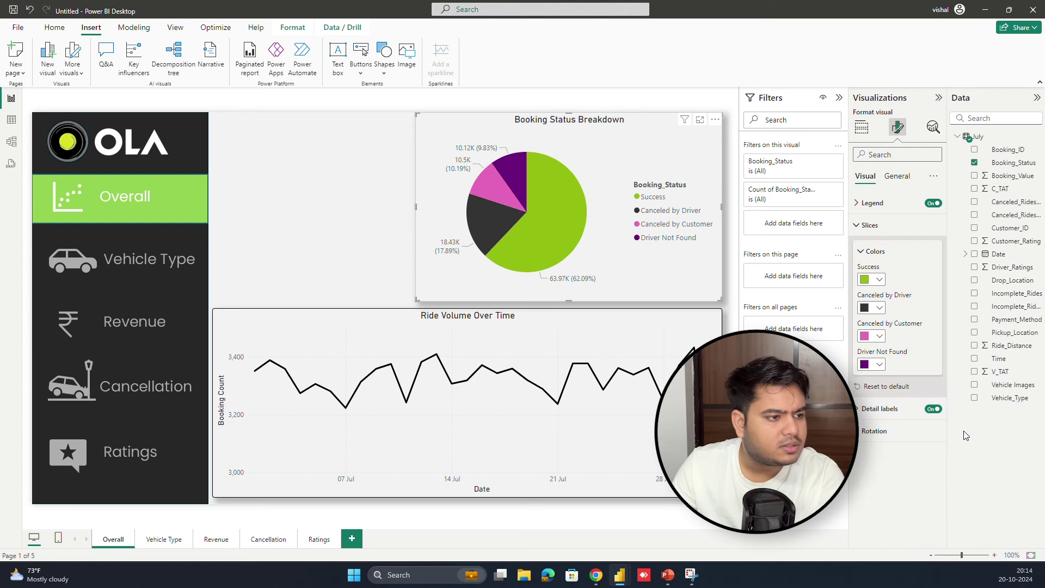
{"action": "left_click", "coordinate": [879, 336]}
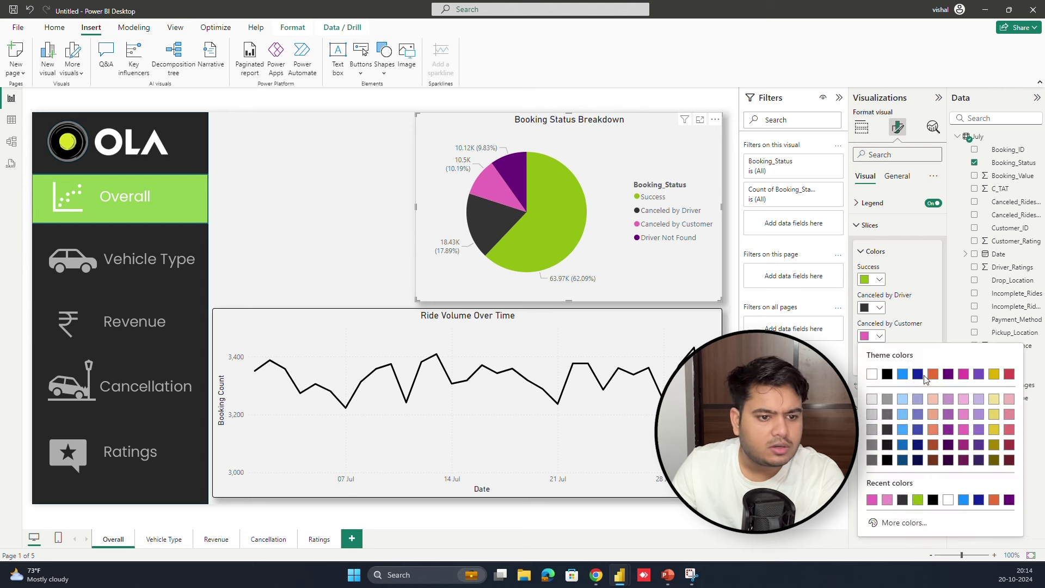
{"action": "left_click", "coordinate": [963, 450]}
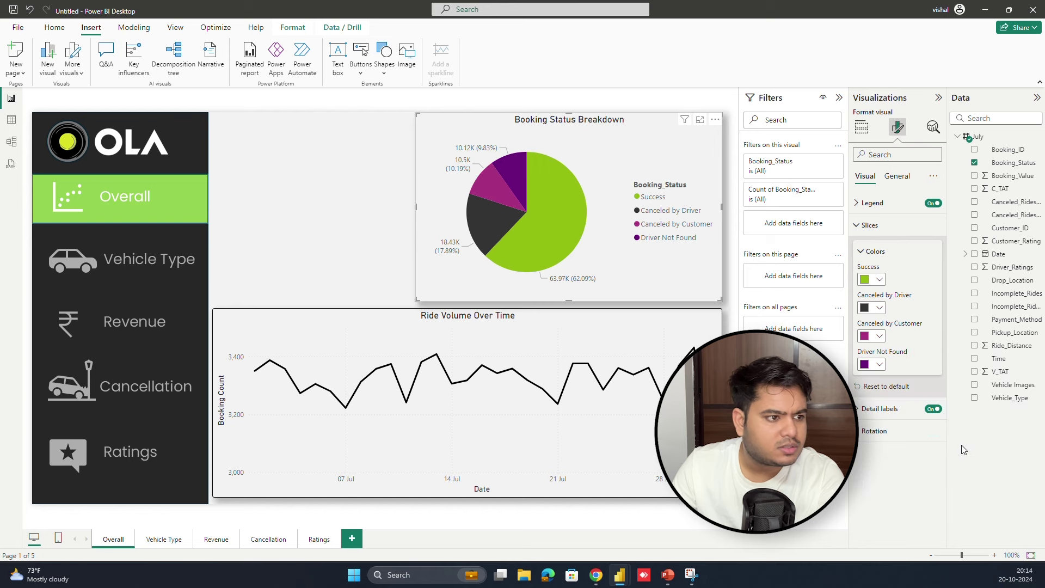
- Recolor the pie chart's Driver Not Found slice light purple
{"action": "left_click", "coordinate": [879, 364]}
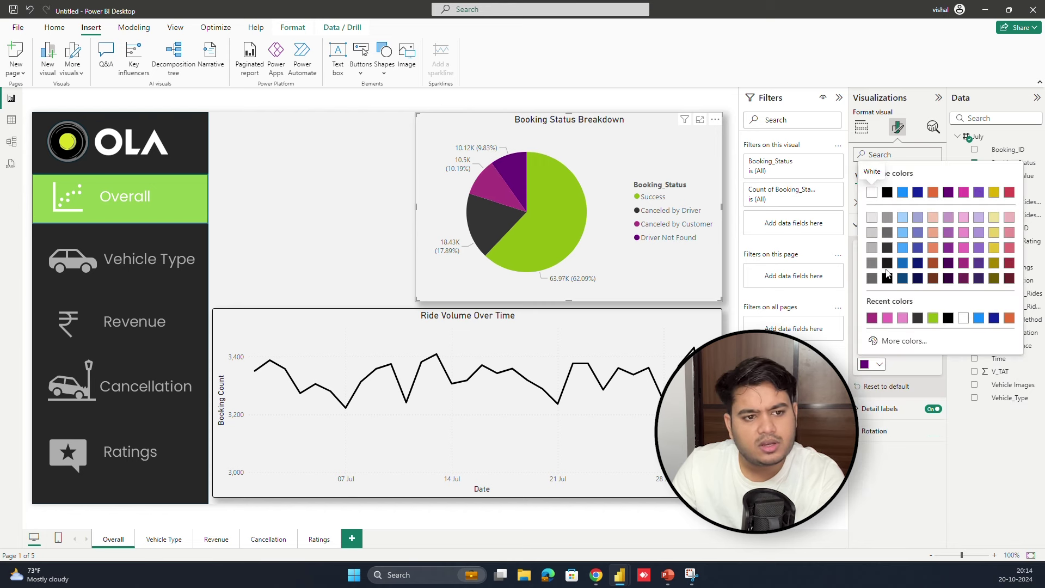
{"action": "left_click", "coordinate": [918, 222]}
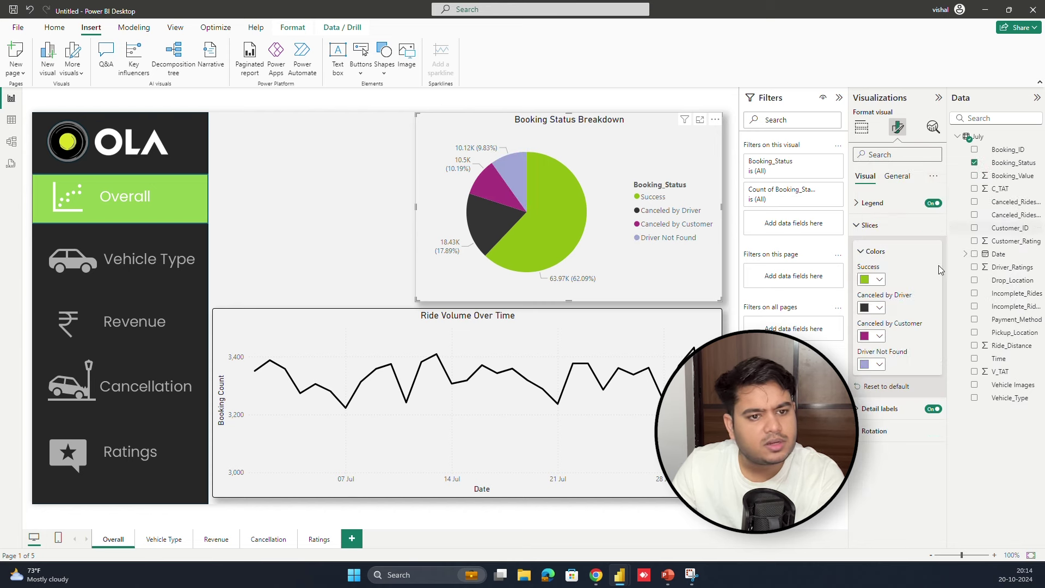
{"action": "left_click", "coordinate": [883, 364]}
{"action": "left_click", "coordinate": [973, 238]}
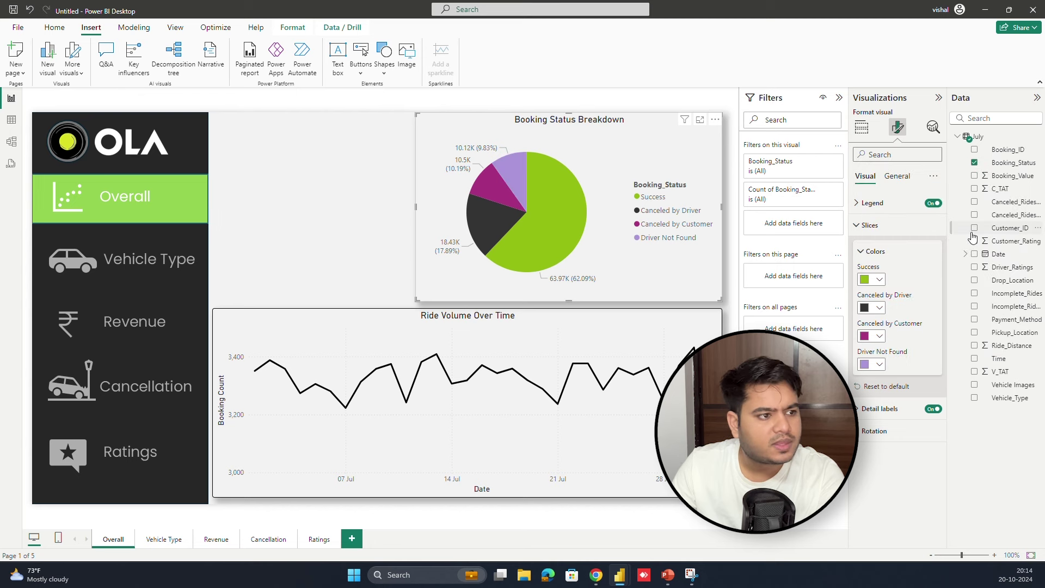
- Add a slicer between the sidebar and the pie chart, widened to fill the gap and reduced in height
{"action": "left_click", "coordinate": [397, 244]}
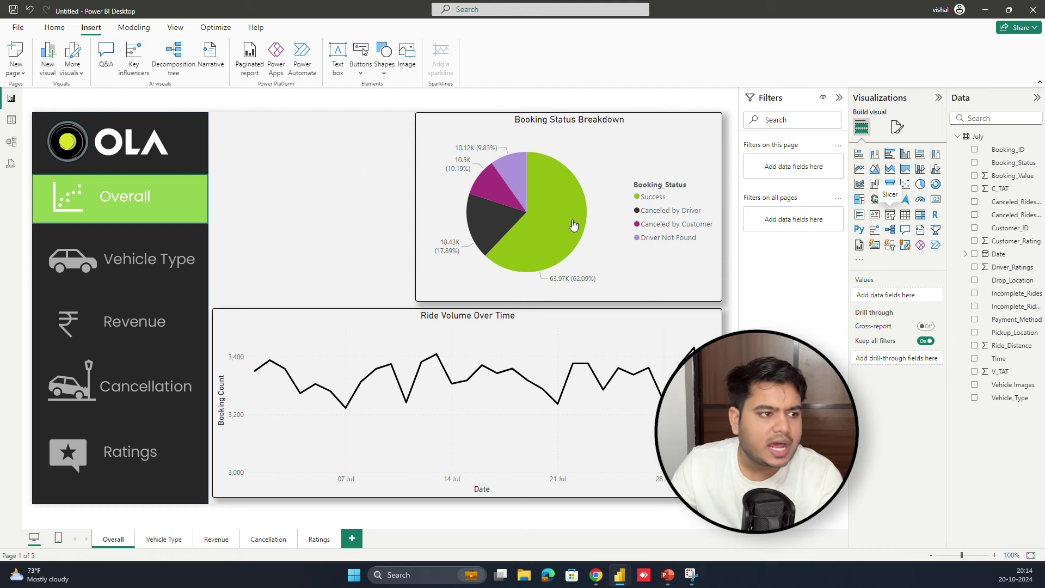
{"action": "left_click_drag", "start_coordinate": [134, 179], "coordinate": [321, 178]}
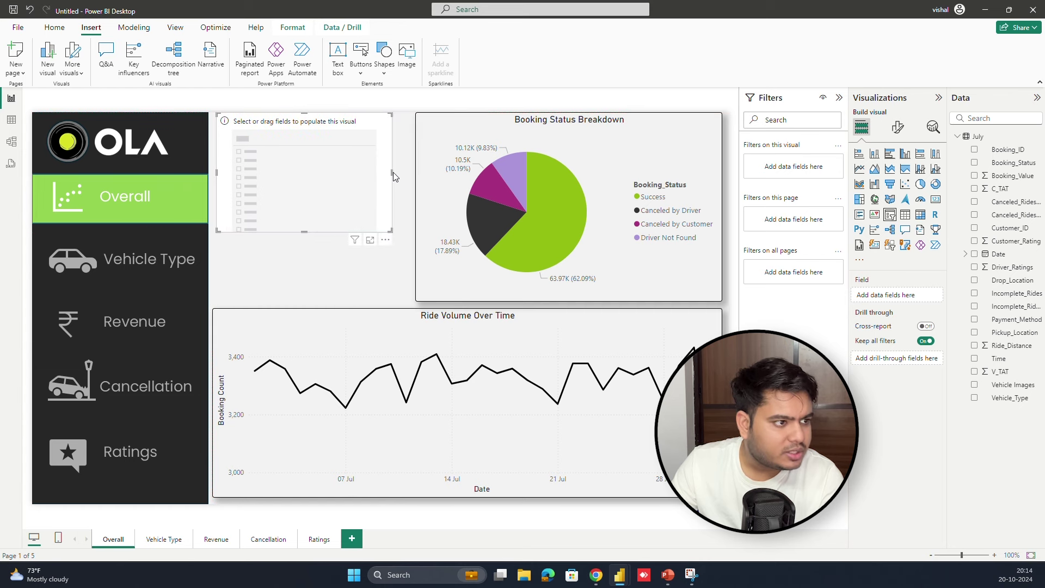
{"action": "left_click_drag", "start_coordinate": [394, 172], "coordinate": [412, 174]}
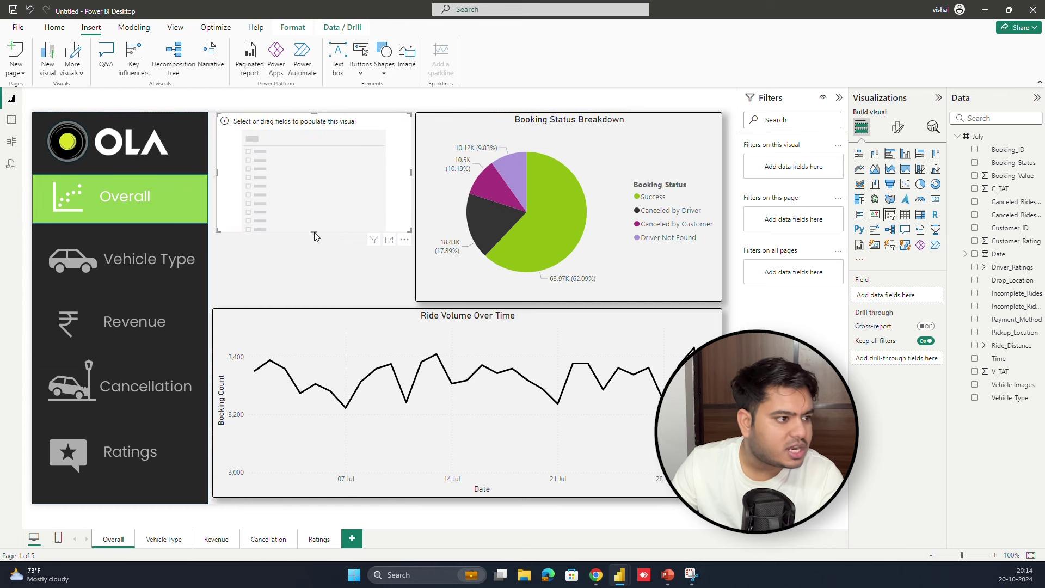
{"action": "left_click_drag", "start_coordinate": [318, 232], "coordinate": [327, 188]}
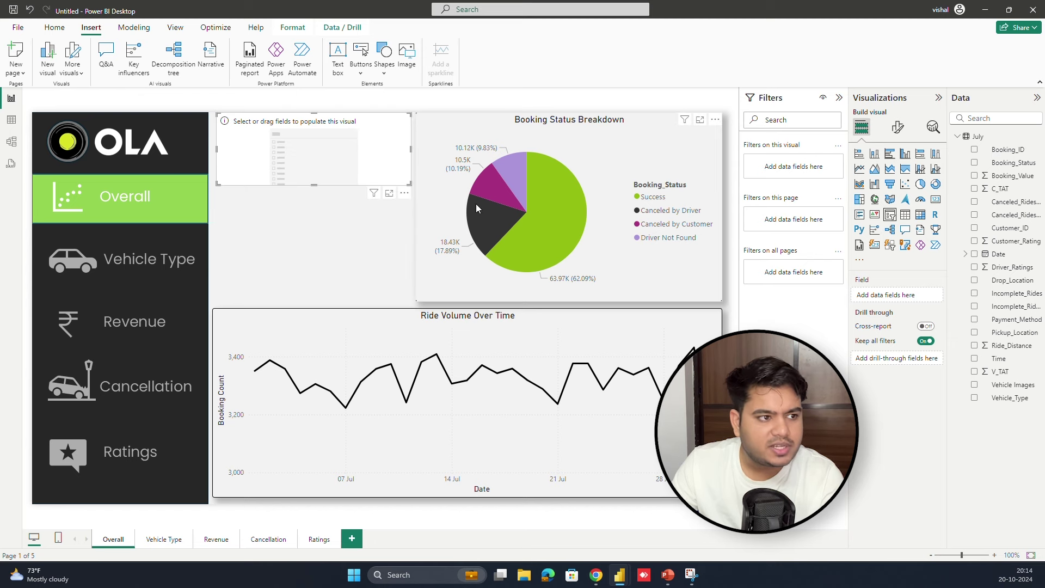
- Copy the Booking Status Breakdown chart's formatting to the empty slicer with Format painter
{"action": "left_click", "coordinate": [461, 138]}
{"action": "right_click", "coordinate": [461, 135]}
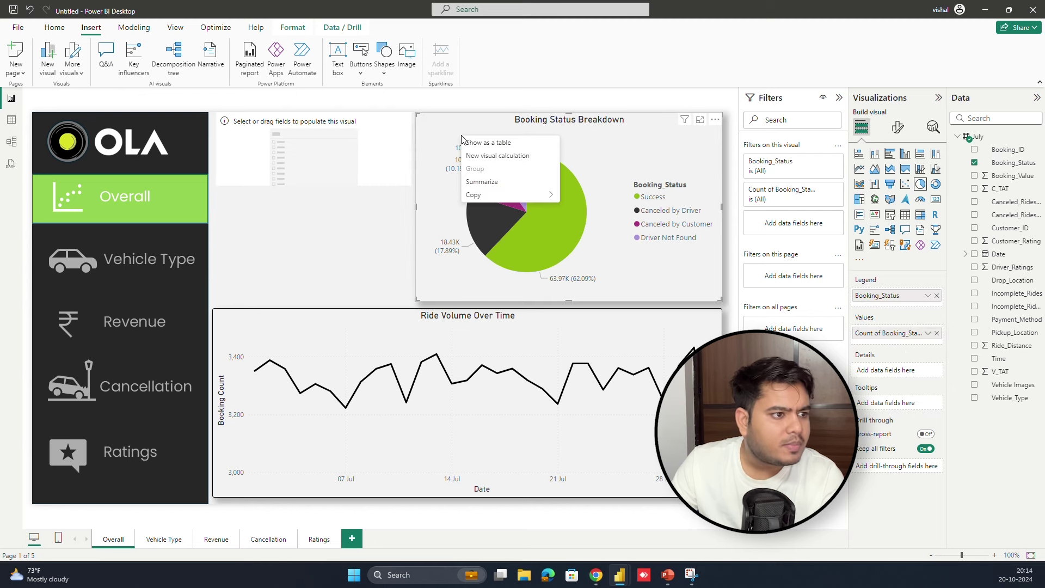
{"action": "key", "text": "Escape"}
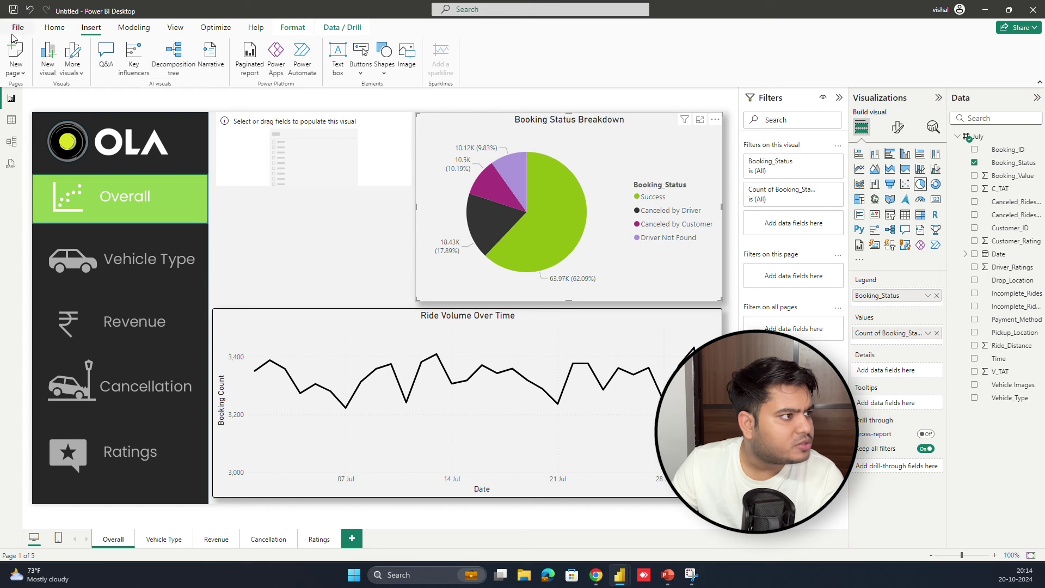
{"action": "left_click", "coordinate": [54, 28]}
{"action": "left_click", "coordinate": [59, 70]}
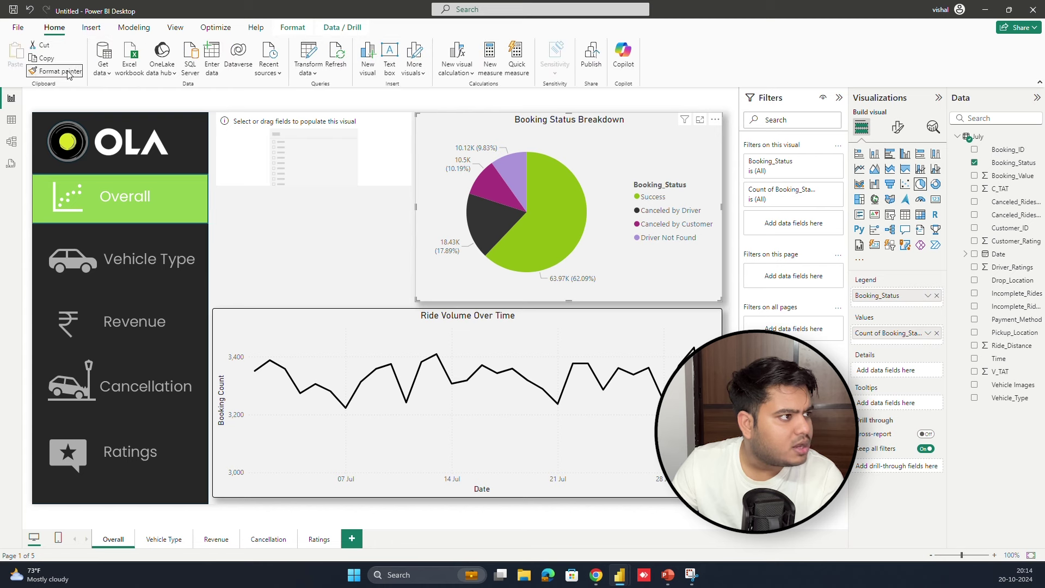
{"action": "left_click", "coordinate": [364, 150]}
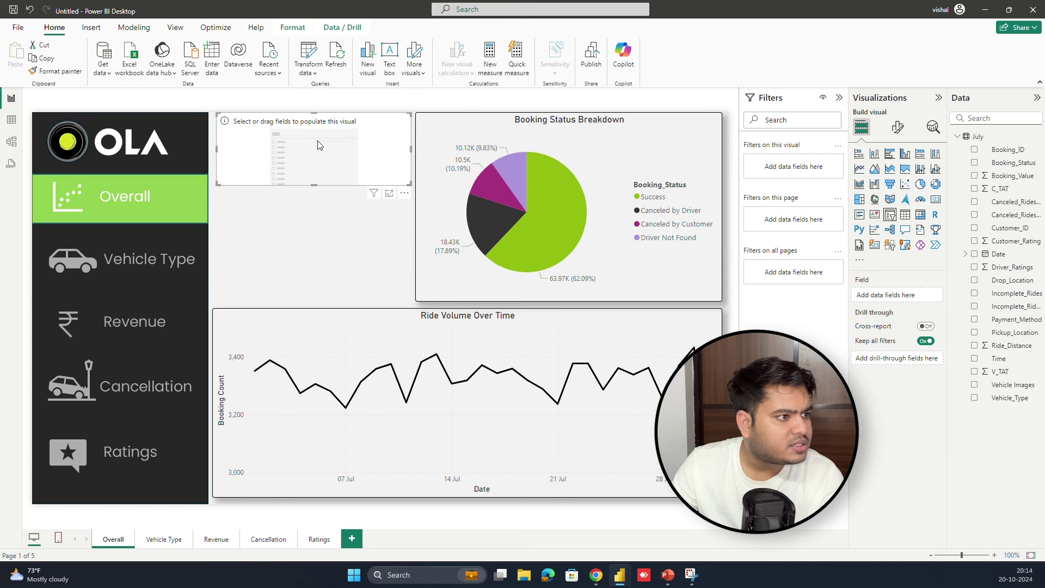
- Assign the Date field to the empty slicer
{"action": "left_click", "coordinate": [899, 130]}
{"action": "left_click", "coordinate": [861, 128]}
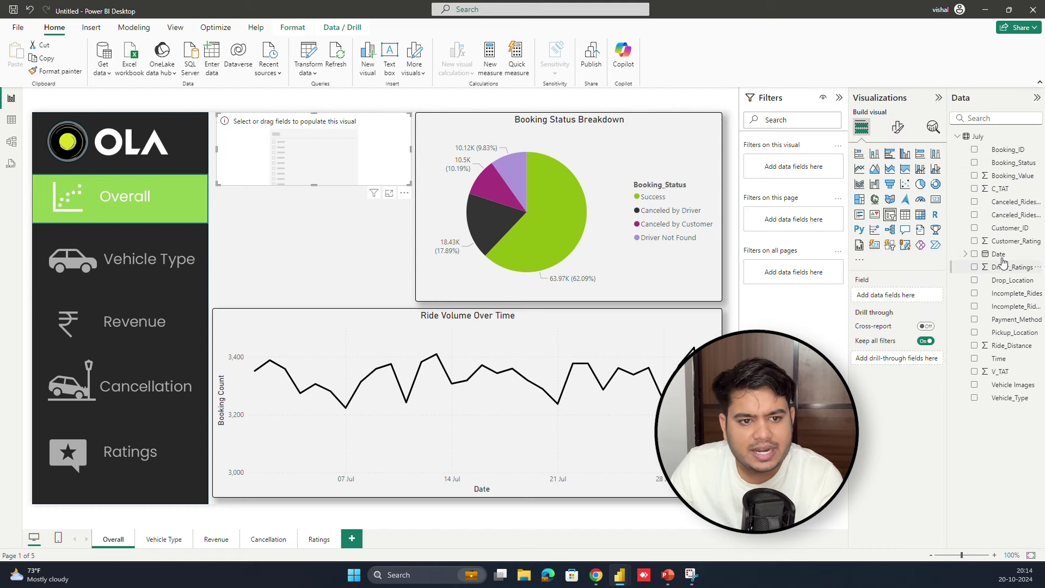
{"action": "left_click_drag", "start_coordinate": [1002, 254], "coordinate": [904, 294]}
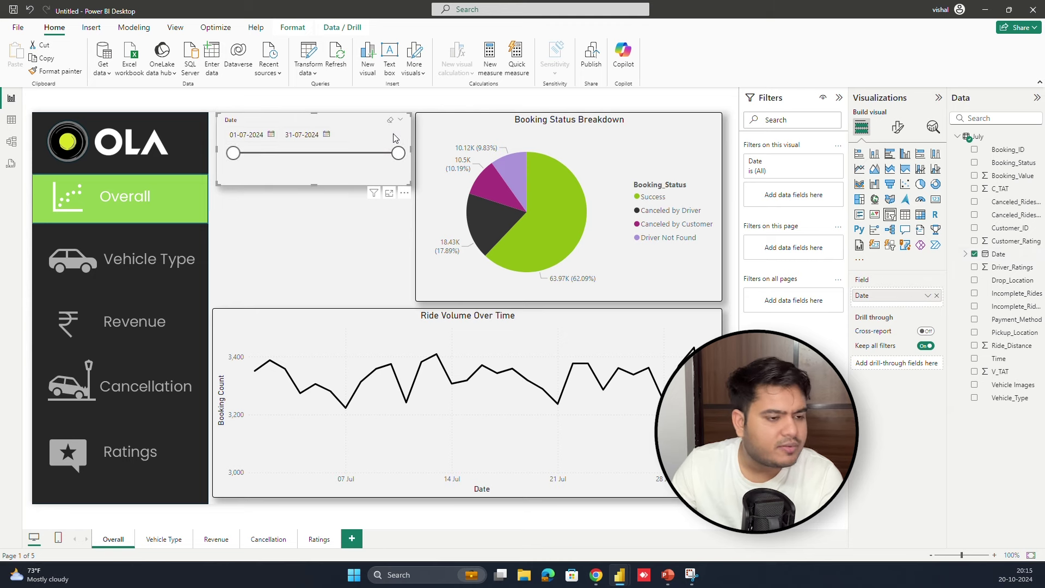
- Turn on the slicer's title and set its text to "Date"
{"action": "left_click", "coordinate": [898, 127]}
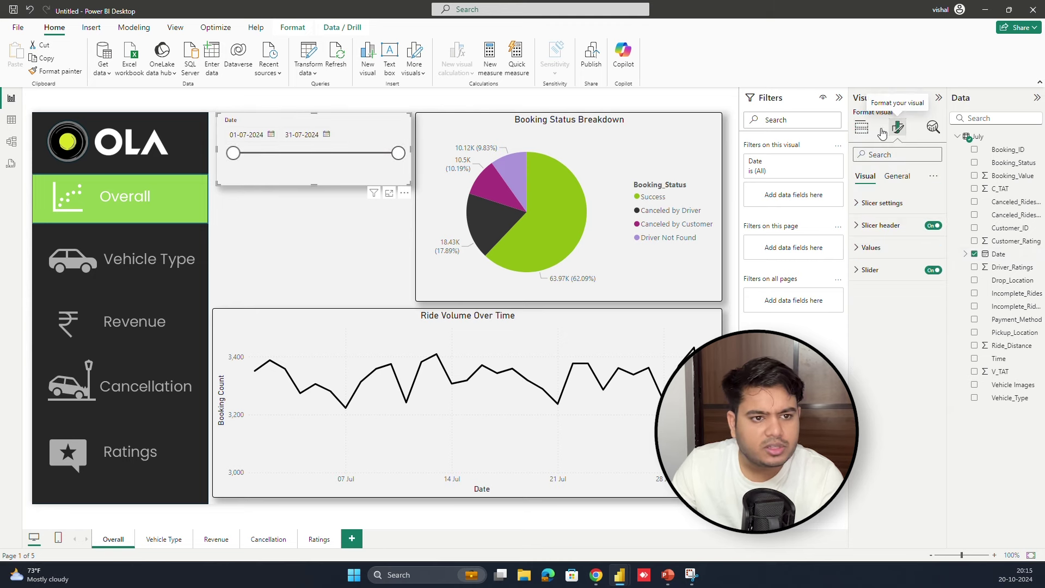
{"action": "left_click", "coordinate": [878, 204]}
{"action": "left_click", "coordinate": [881, 302]}
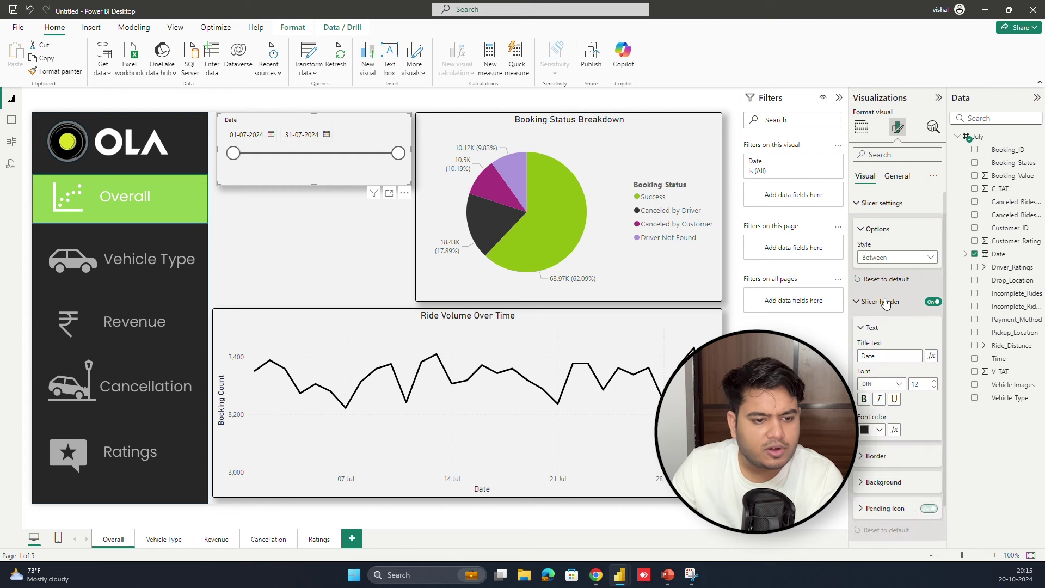
{"action": "scroll", "coordinate": [891, 313], "scroll_direction": "down", "scroll_amount": 1}
{"action": "left_click", "coordinate": [897, 176]}
{"action": "left_click", "coordinate": [934, 226]}
{"action": "left_click", "coordinate": [874, 251]}
{"action": "left_click", "coordinate": [884, 279]}
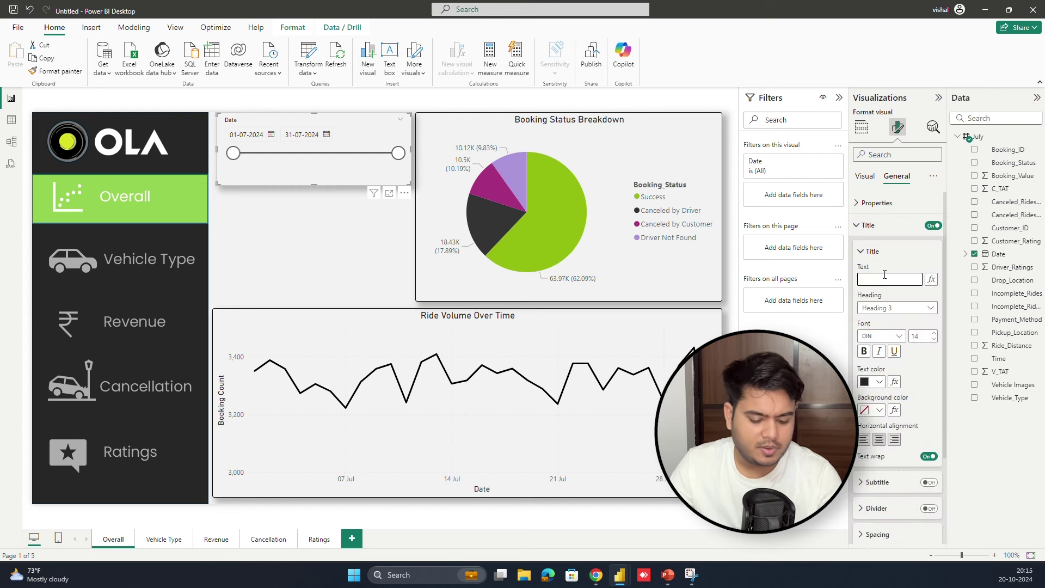
{"action": "type", "text": "DA"}
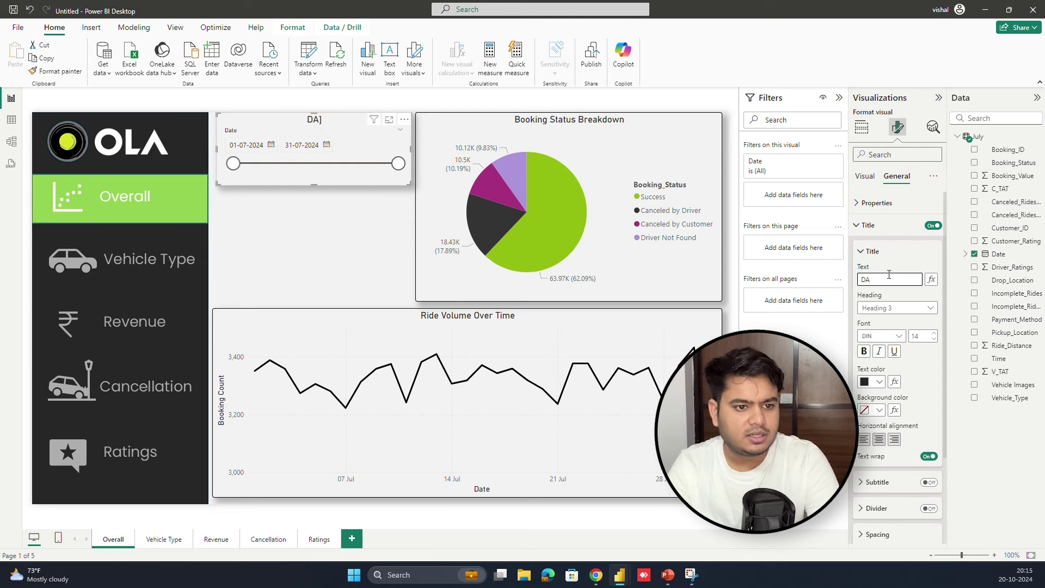
{"action": "key", "text": "BackSpace"}
{"action": "type", "text": "ate"}
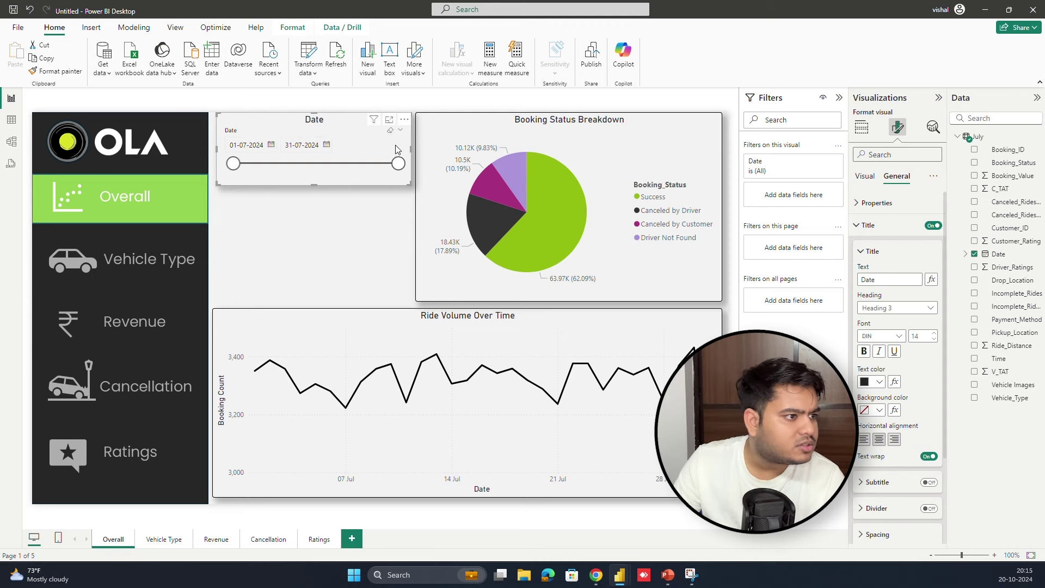
- Set the font size of the Date slicer's values to 11
{"action": "left_click", "coordinate": [862, 127]}
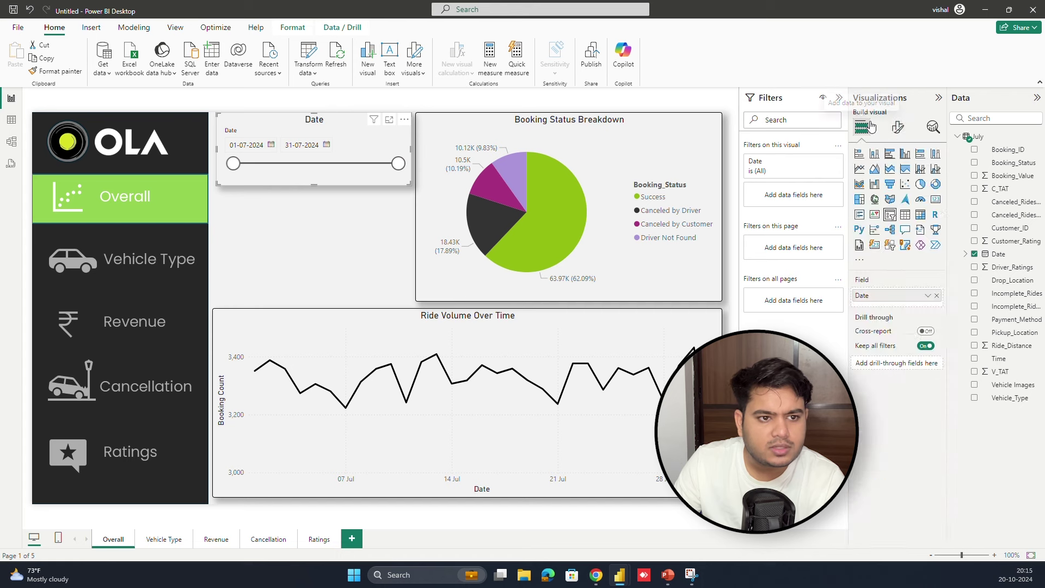
{"action": "left_click", "coordinate": [899, 127]}
{"action": "left_click", "coordinate": [882, 202]}
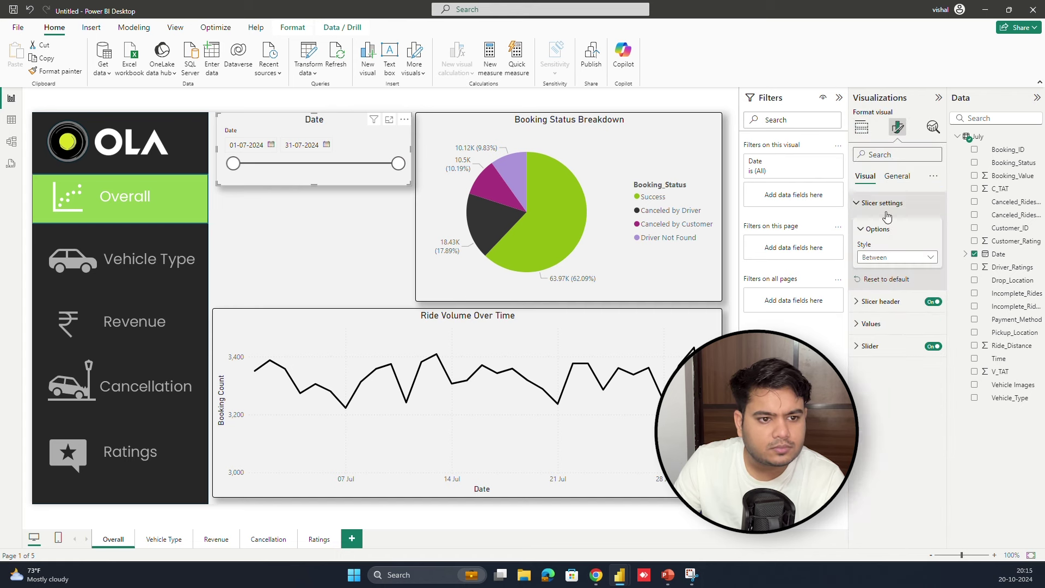
{"action": "left_click", "coordinate": [882, 203]}
{"action": "left_click", "coordinate": [873, 247]}
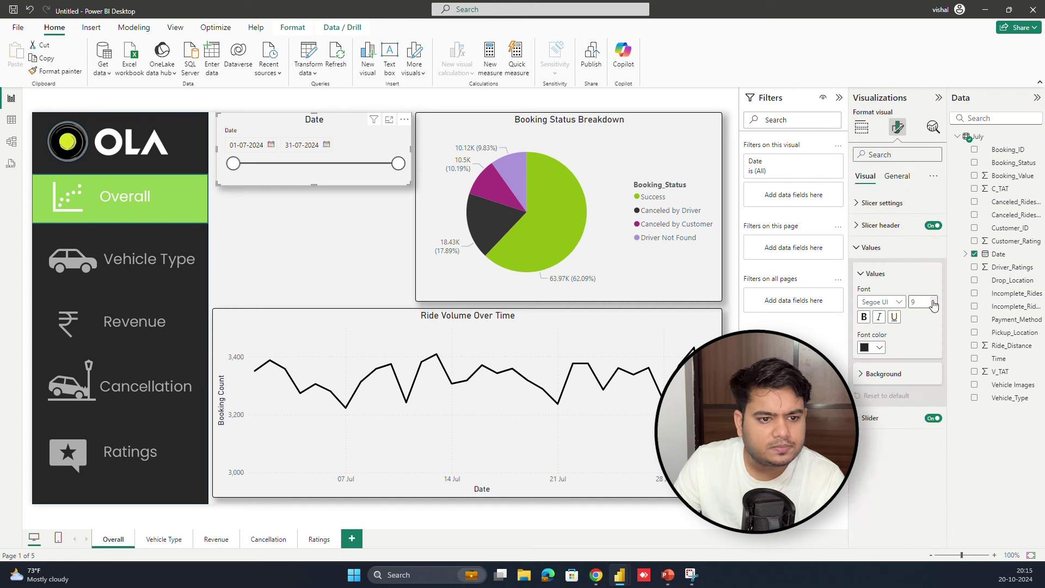
{"action": "left_click", "coordinate": [933, 303]}
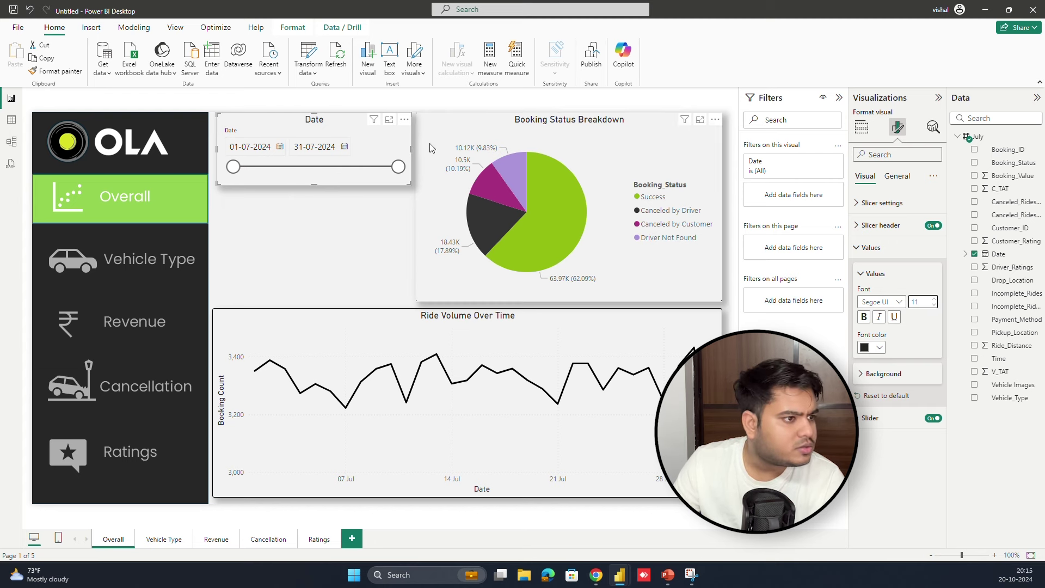
- Narrow the Date slicer and widen the Booking Status Breakdown chart to fill the freed space
{"action": "left_click_drag", "start_coordinate": [412, 148], "coordinate": [359, 148]}
{"action": "left_click", "coordinate": [420, 196]}
{"action": "left_click_drag", "start_coordinate": [412, 210], "coordinate": [369, 213]}
- Set the Date slicer's top padding to 8 px
{"action": "left_click", "coordinate": [335, 179]}
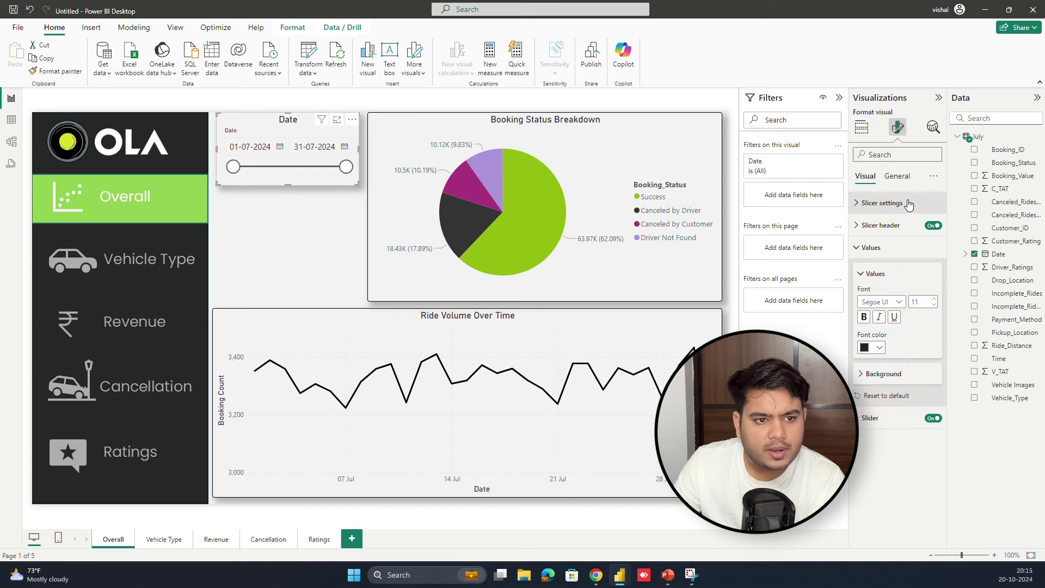
{"action": "left_click", "coordinate": [898, 175]}
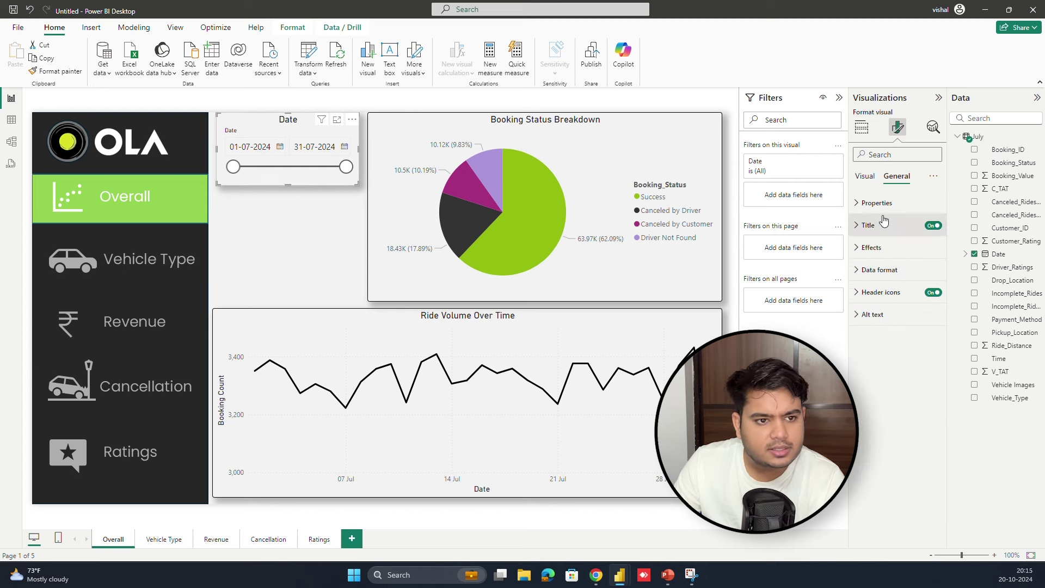
{"action": "left_click", "coordinate": [888, 202]}
{"action": "left_click", "coordinate": [878, 328]}
{"action": "left_click", "coordinate": [892, 373]}
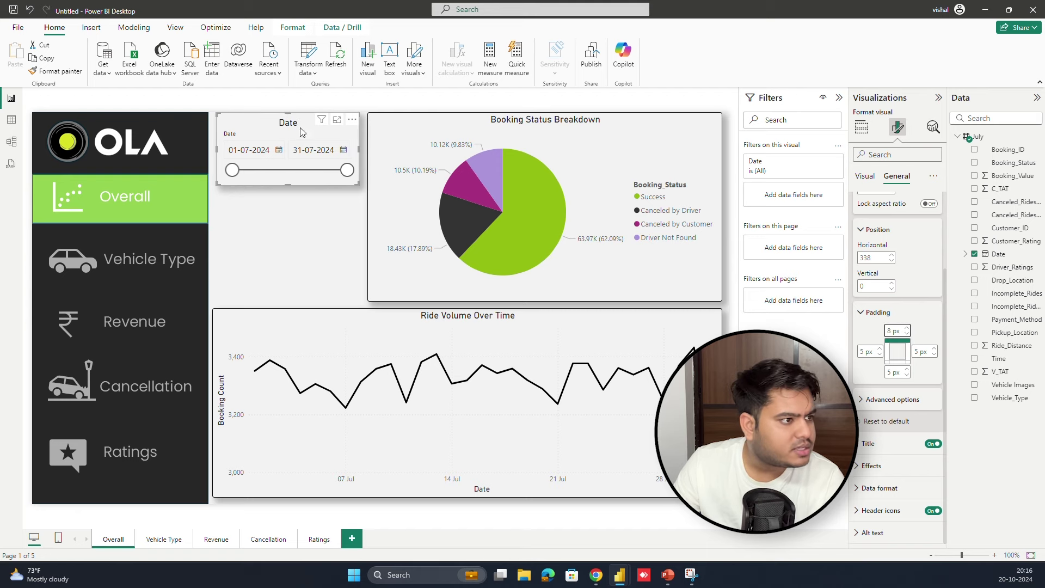
- Turn off the Date slicer's header and shorten the slicer to a height of about 116
{"action": "left_click", "coordinate": [865, 176]}
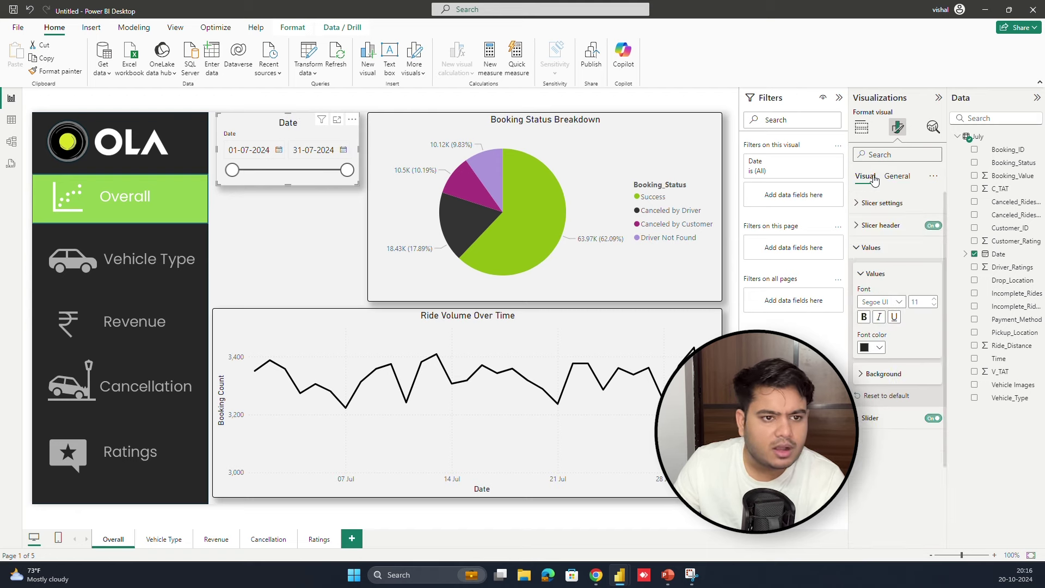
{"action": "left_click", "coordinate": [882, 225]}
{"action": "left_click", "coordinate": [933, 225]}
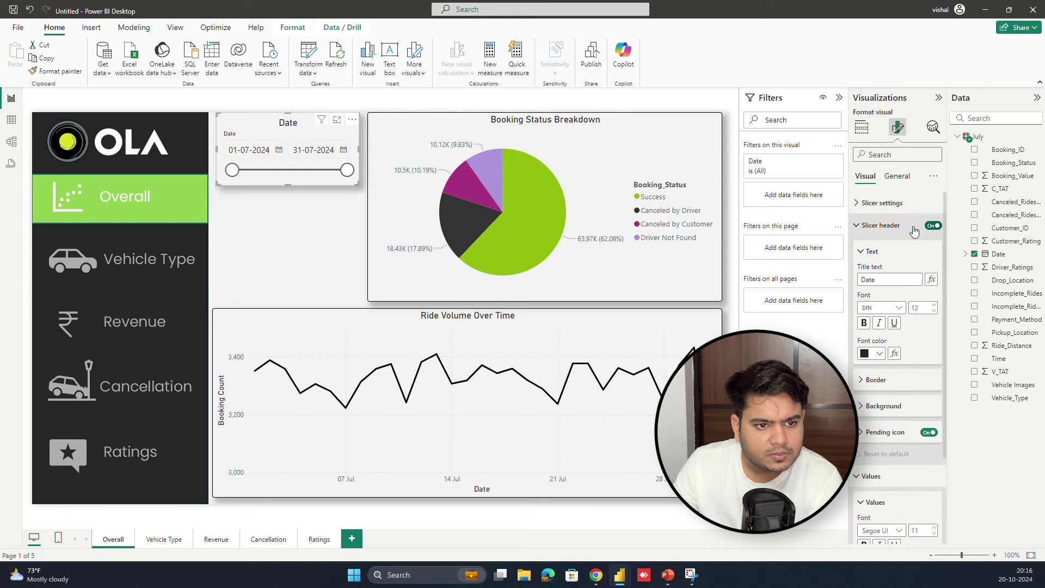
{"action": "left_click", "coordinate": [863, 229]}
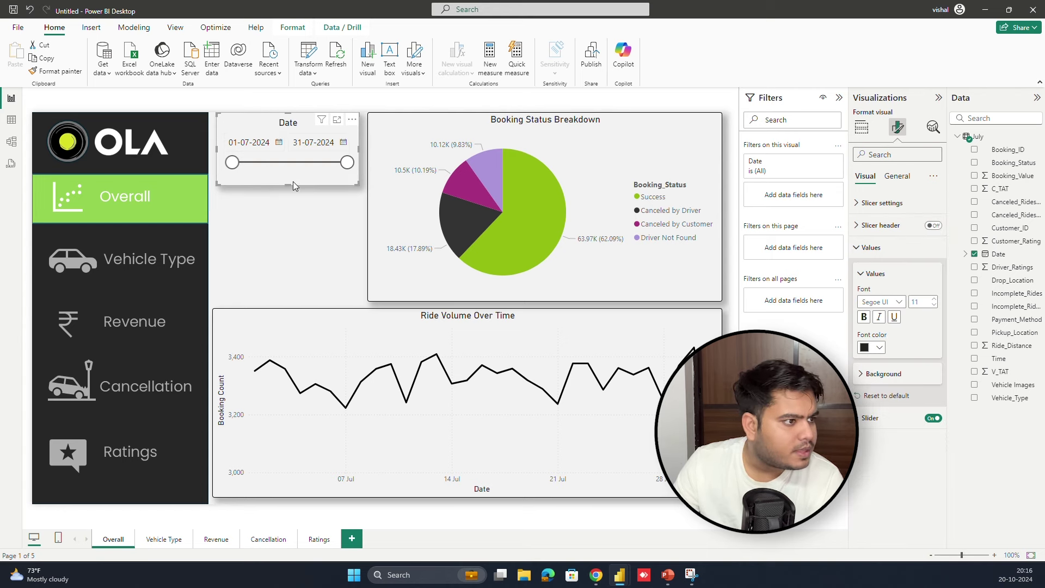
{"action": "left_click_drag", "start_coordinate": [289, 186], "coordinate": [291, 174]}
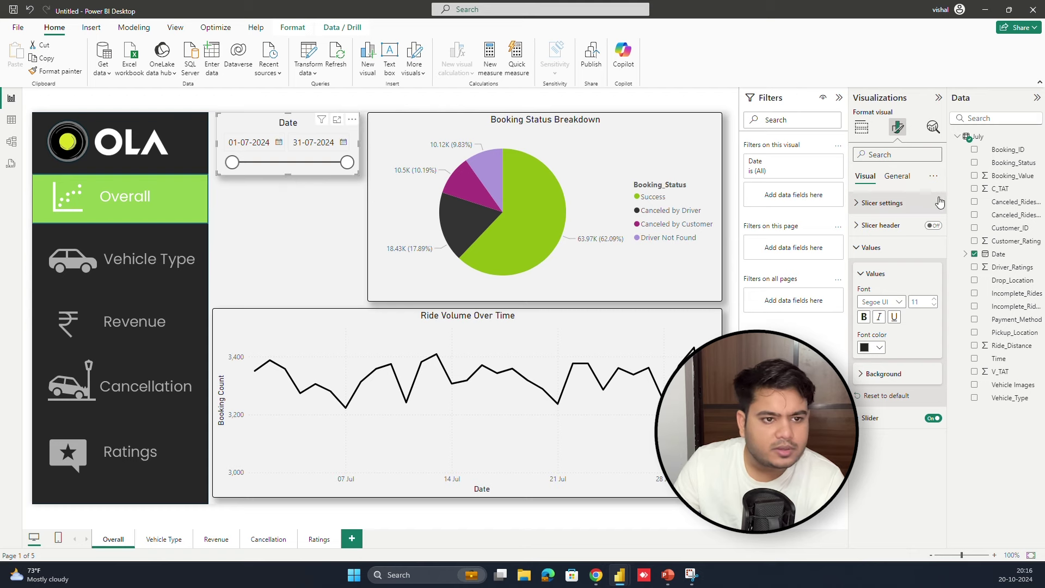
- Fill the Date slicer's background with dark grey from the theme colours
{"action": "left_click", "coordinate": [897, 176]}
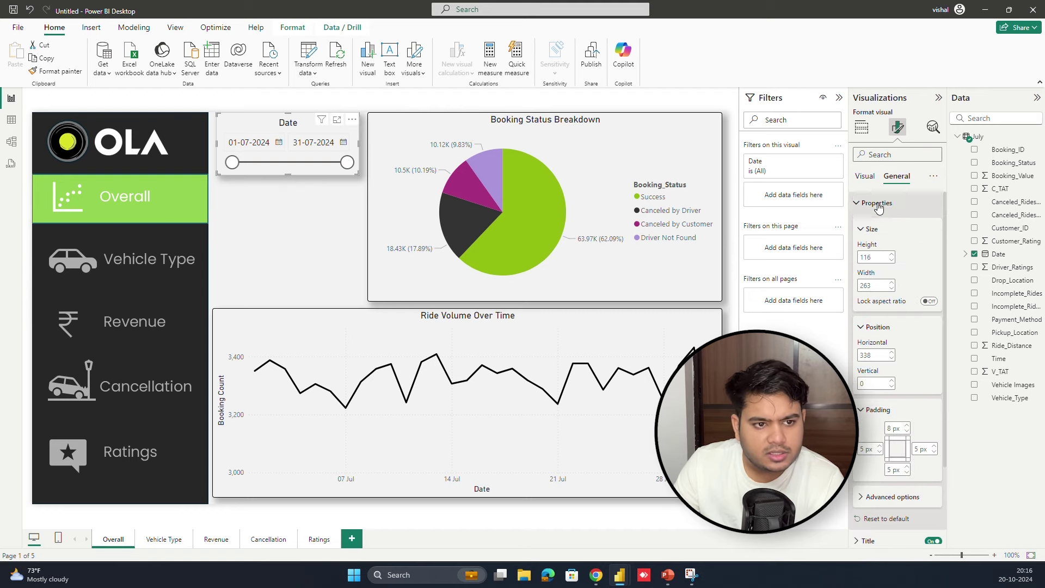
{"action": "left_click", "coordinate": [877, 203]}
{"action": "left_click", "coordinate": [871, 247]}
{"action": "left_click", "coordinate": [929, 274]}
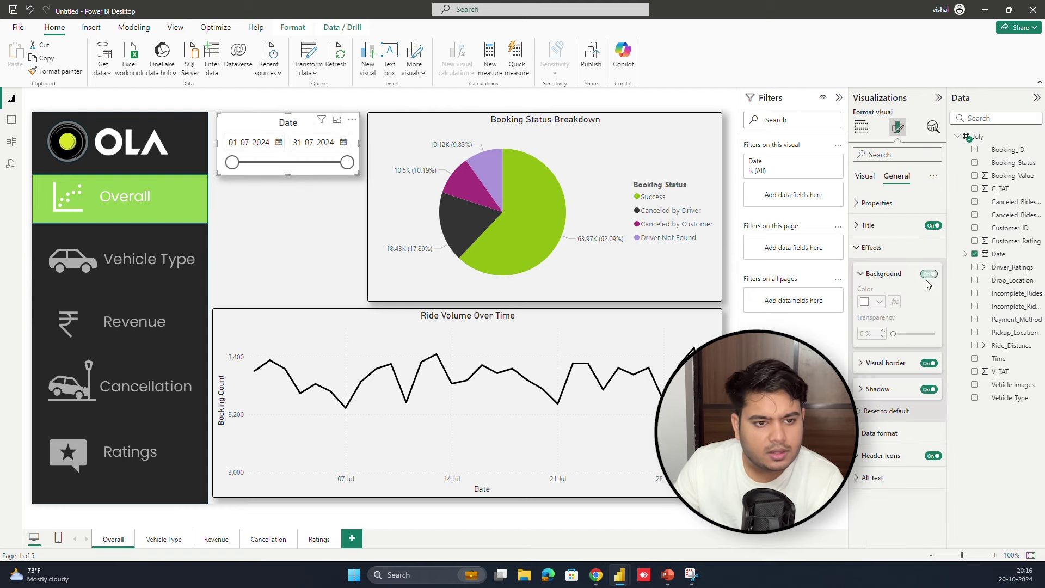
{"action": "left_click", "coordinate": [880, 302]}
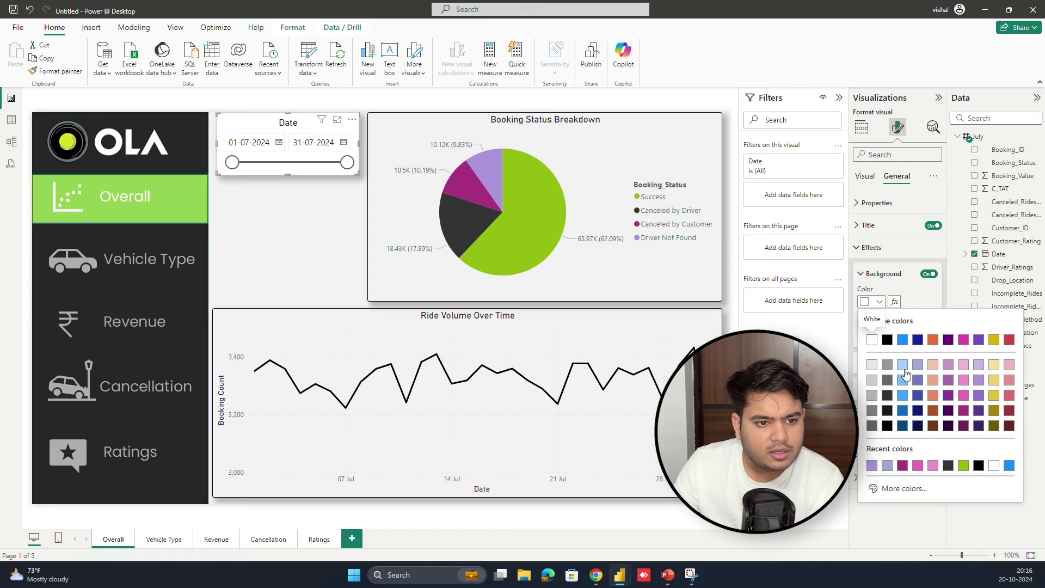
{"action": "left_click", "coordinate": [889, 394]}
{"action": "left_click", "coordinate": [854, 249]}
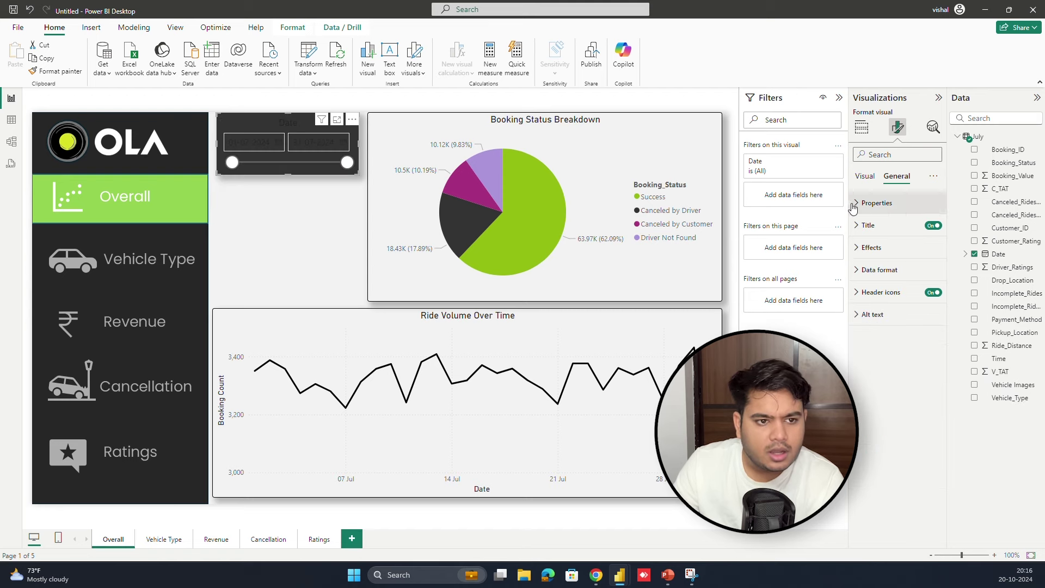
- Set the font colour of the Date slicer's values to white
{"action": "left_click", "coordinate": [866, 176]}
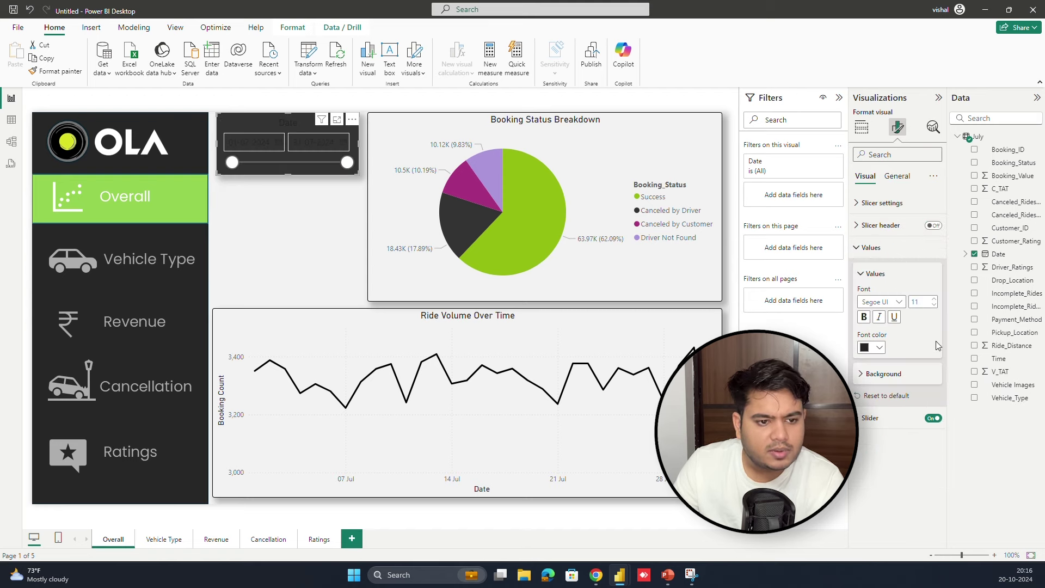
{"action": "left_click", "coordinate": [864, 347]}
{"action": "left_click", "coordinate": [874, 386]}
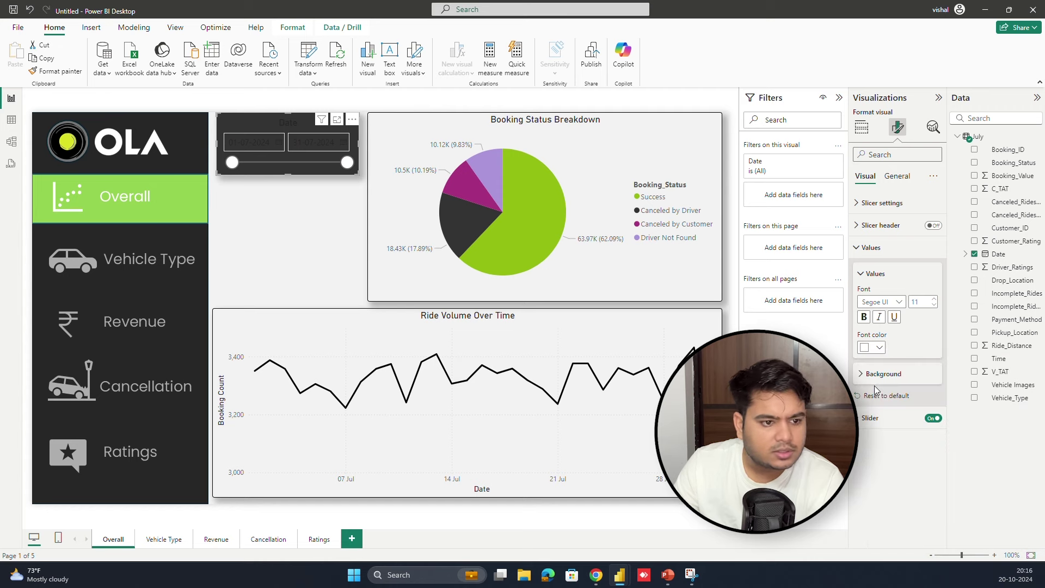
- Set the Date slicer's title text colour to white
{"action": "left_click", "coordinate": [897, 176]}
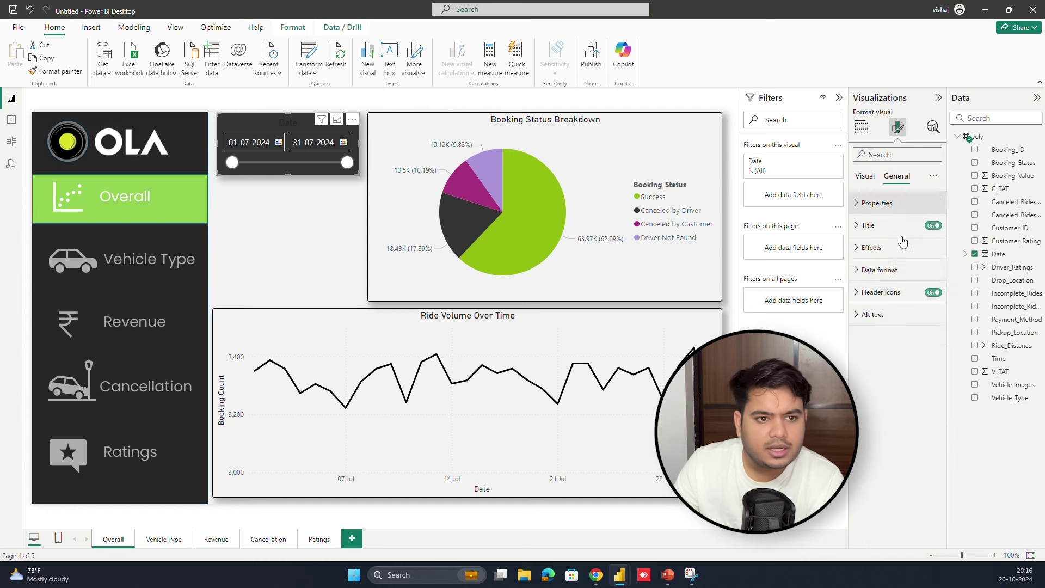
{"action": "left_click", "coordinate": [888, 225]}
{"action": "left_click", "coordinate": [866, 382]}
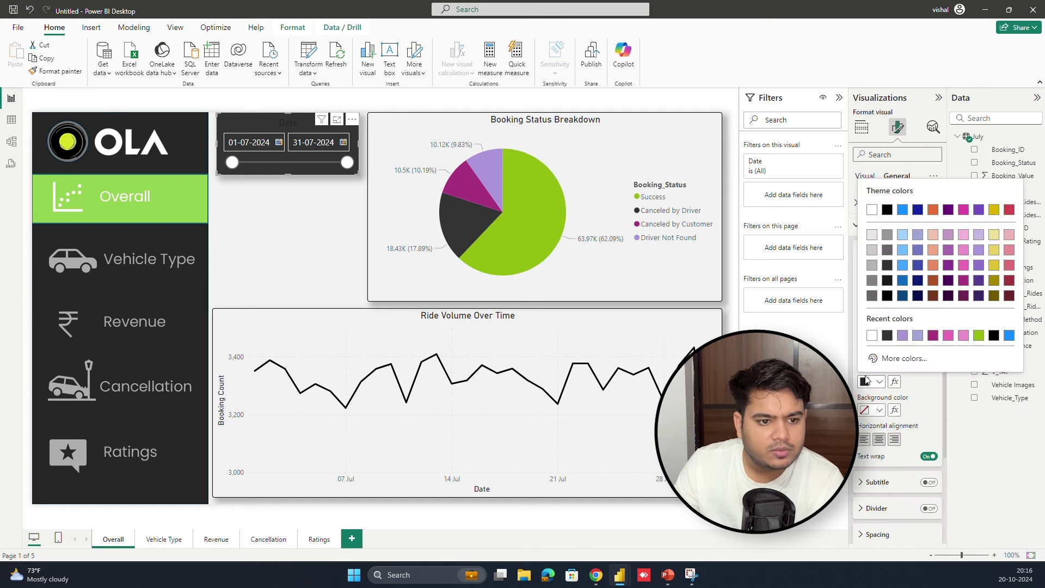
{"action": "left_click", "coordinate": [871, 341]}
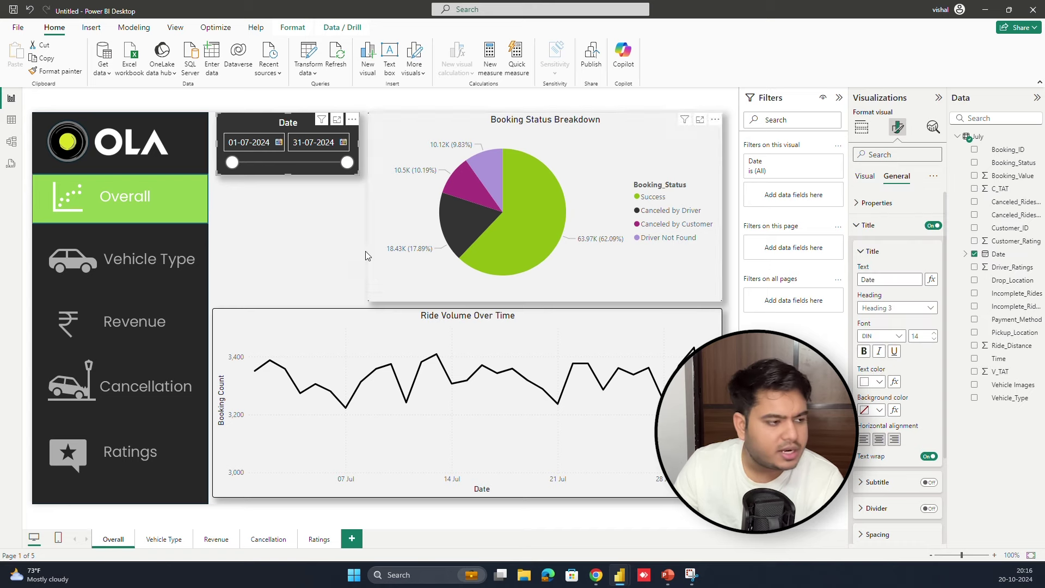
{"action": "left_click", "coordinate": [316, 233]}
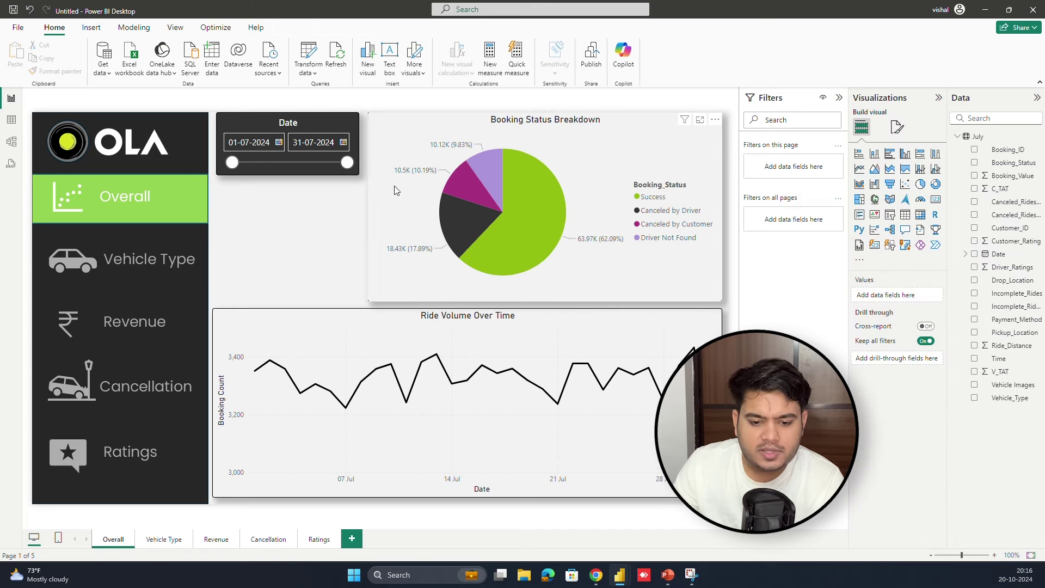
- Duplicate the Booking Status Breakdown chart and shrink the copy to fit directly below the Date slicer at the slicer's width
{"action": "left_click", "coordinate": [392, 130]}
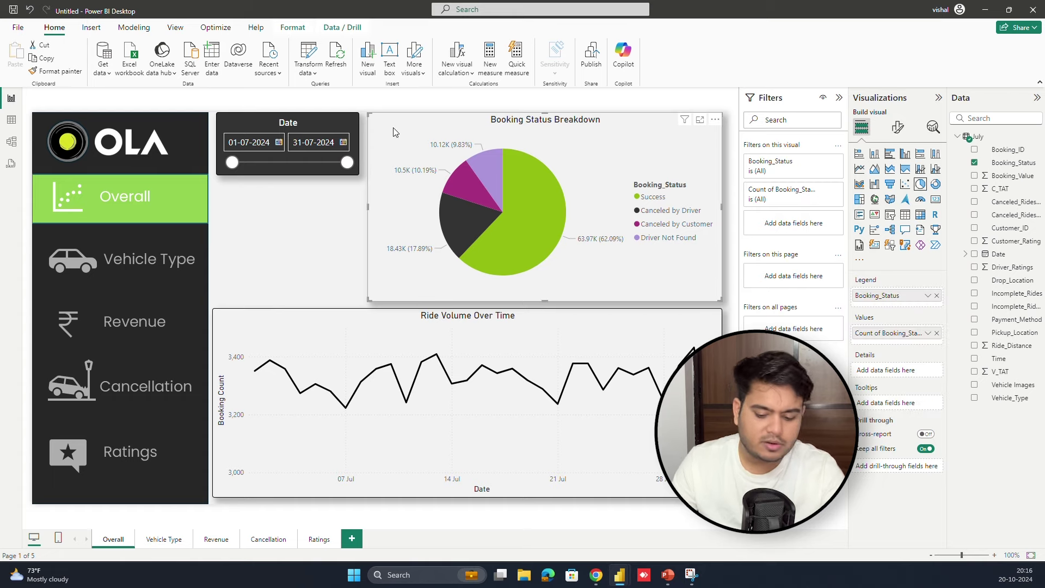
{"action": "left_click_drag", "start_coordinate": [426, 130], "coordinate": [292, 205]}
{"action": "left_click_drag", "start_coordinate": [567, 353], "coordinate": [357, 237]}
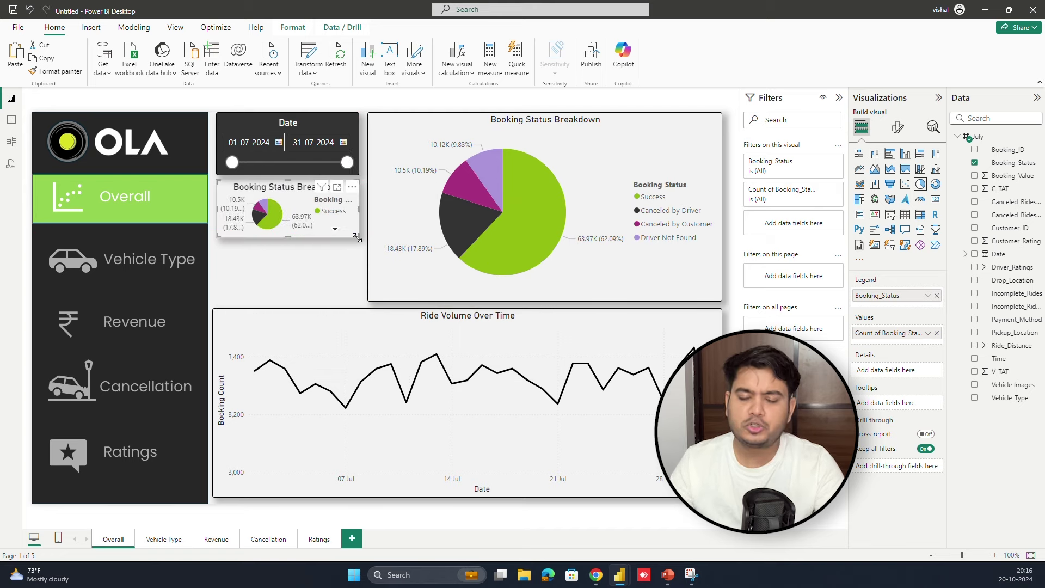
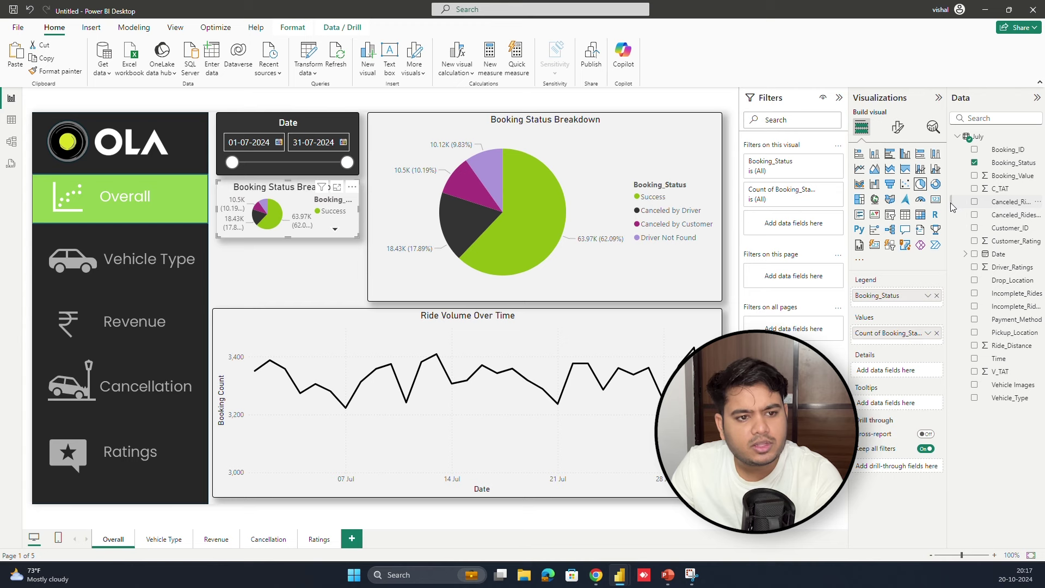
- Convert the small chart copy to a card and replace its field with Booking_ID, aggregated as Count
{"action": "left_click", "coordinate": [936, 200]}
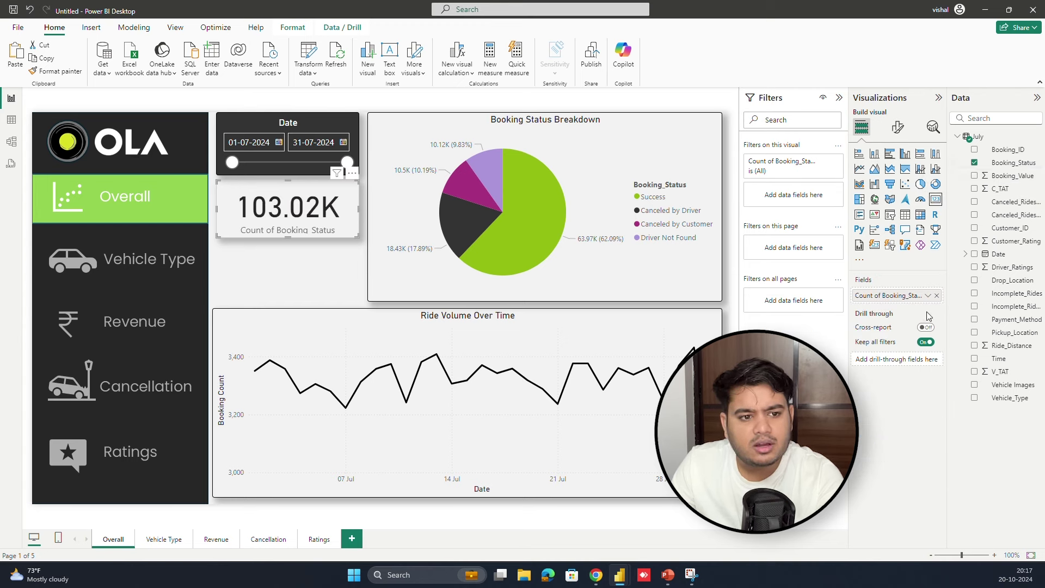
{"action": "left_click", "coordinate": [937, 297]}
{"action": "left_click_drag", "start_coordinate": [1012, 151], "coordinate": [925, 300]}
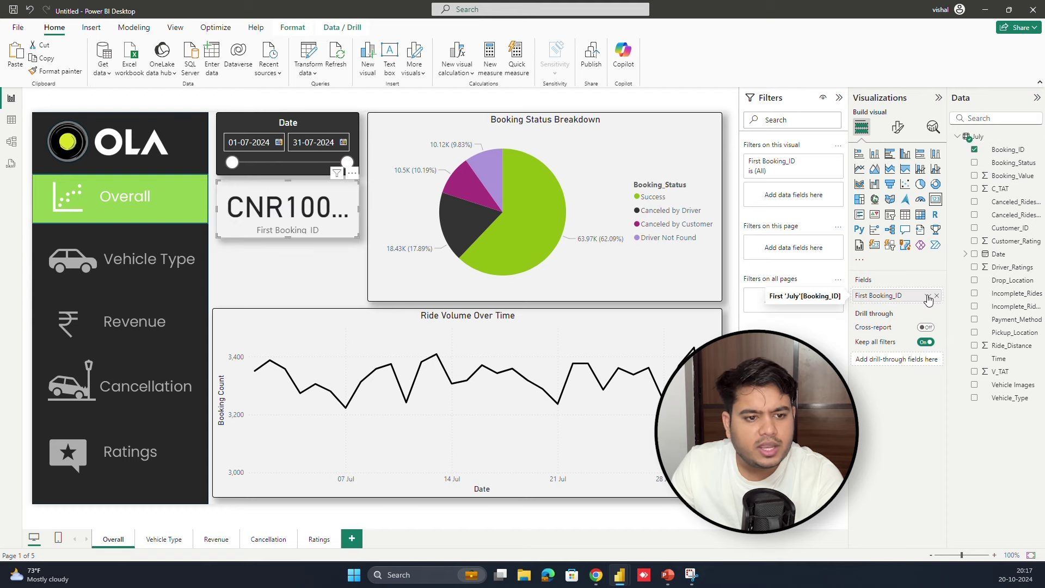
{"action": "left_click", "coordinate": [927, 295]}
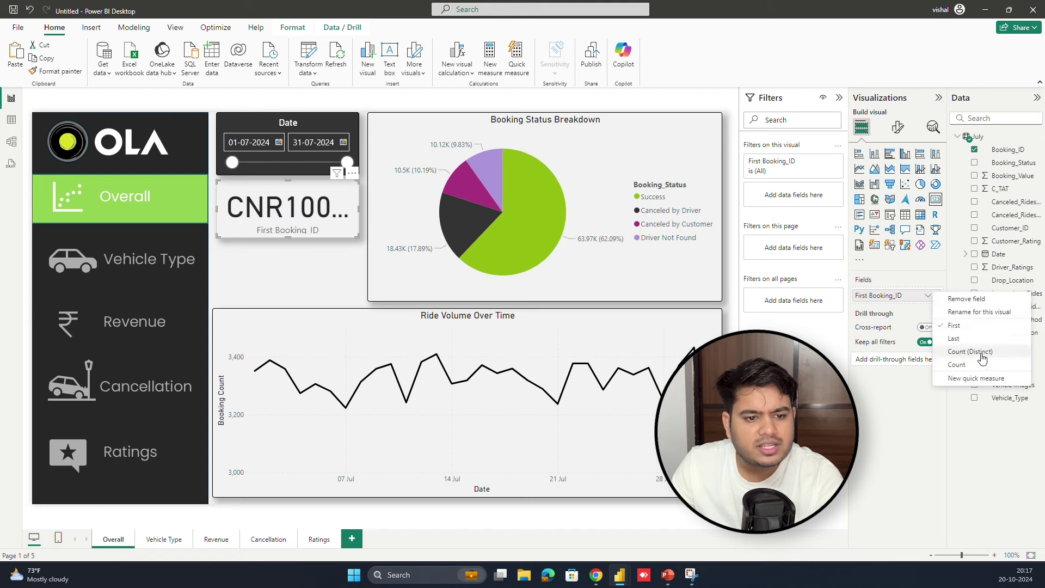
{"action": "left_click", "coordinate": [980, 365]}
{"action": "left_click", "coordinate": [928, 295]}
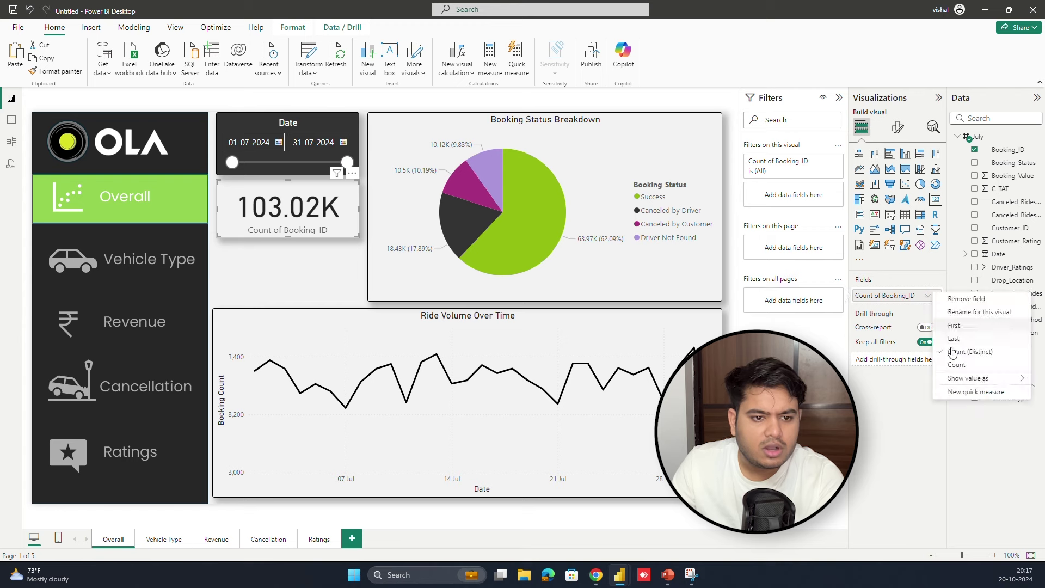
{"action": "left_click", "coordinate": [956, 365]}
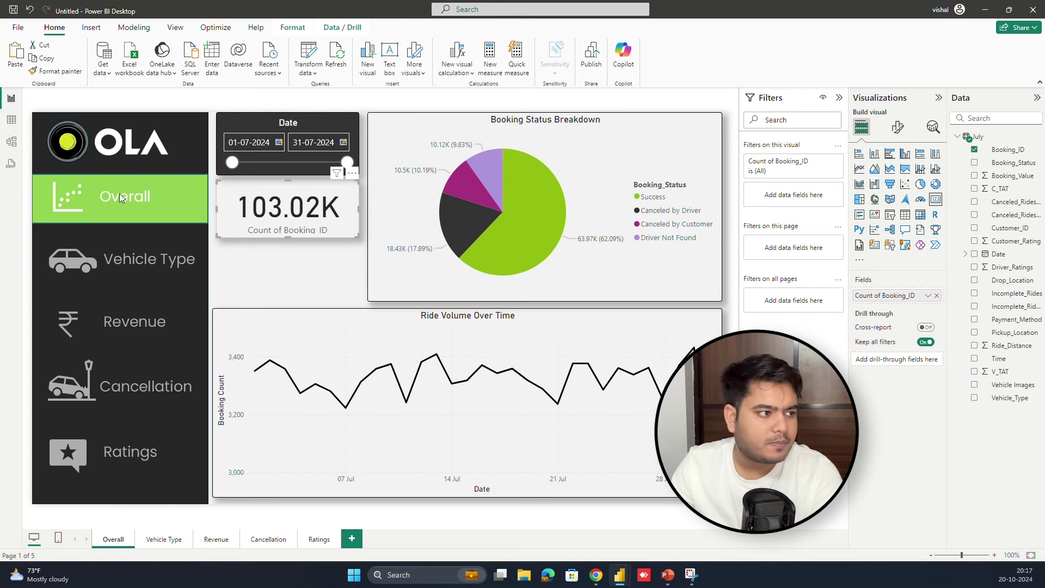
- Turn off the category label on the Booking_ID count card
{"action": "left_click", "coordinate": [898, 127]}
{"action": "left_click", "coordinate": [881, 203]}
{"action": "left_click", "coordinate": [880, 203]}
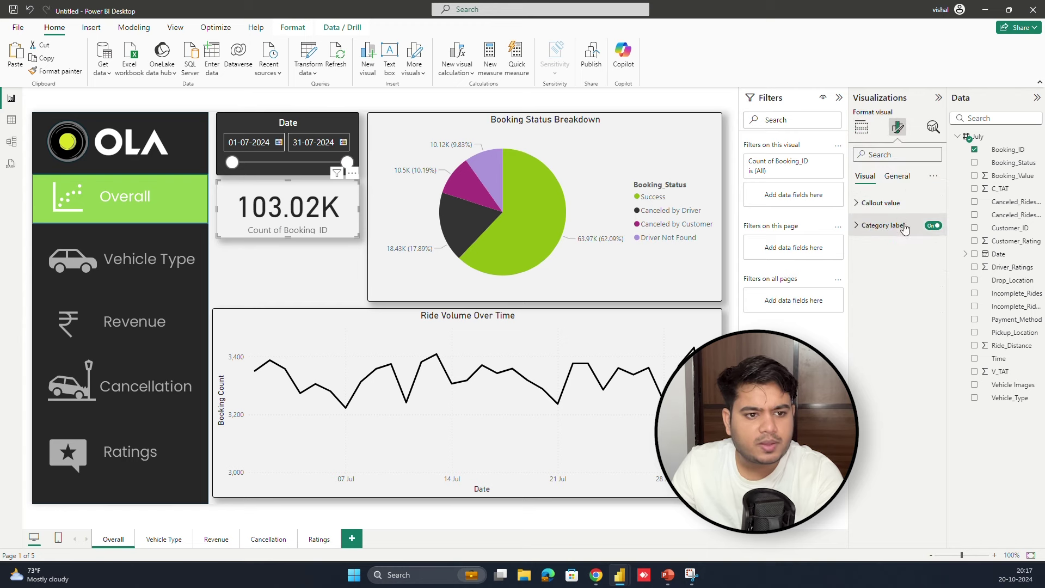
{"action": "left_click", "coordinate": [934, 226]}
- Turn on the card's title and set its text to "Total Bookings"
{"action": "left_click", "coordinate": [896, 177]}
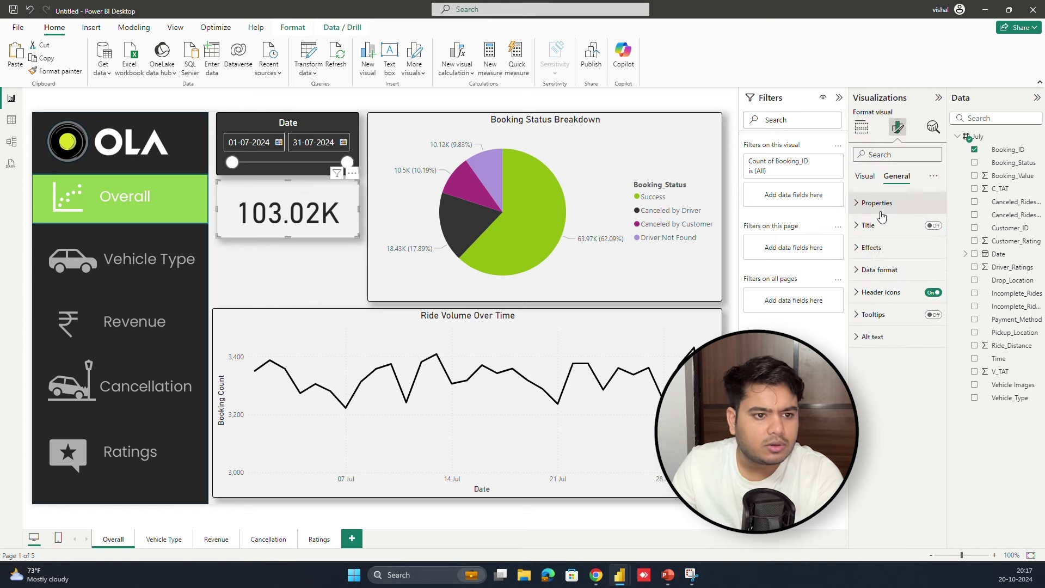
{"action": "left_click", "coordinate": [923, 226]}
{"action": "left_click", "coordinate": [933, 226]}
{"action": "left_click", "coordinate": [909, 248]}
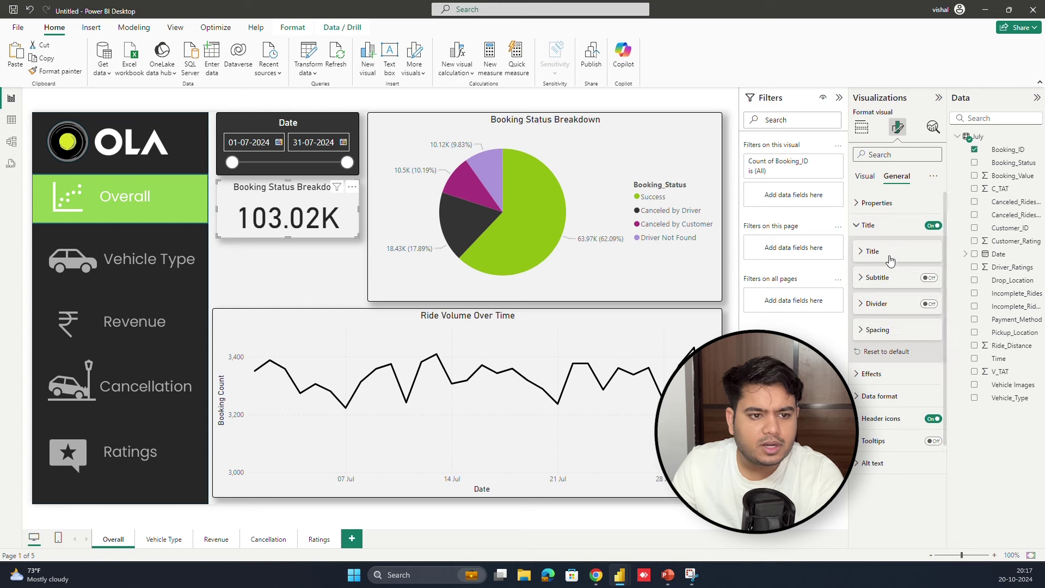
{"action": "left_click", "coordinate": [889, 280]}
{"action": "type", "text": "Total Bookings"}
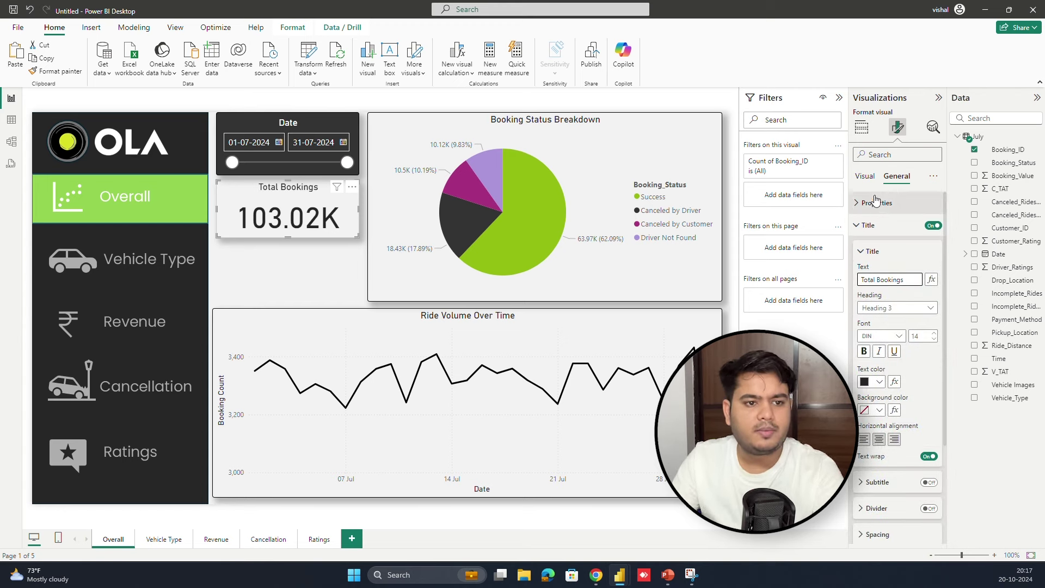
{"action": "left_click", "coordinate": [871, 225]}
{"action": "left_click", "coordinate": [872, 223]}
{"action": "left_click", "coordinate": [873, 222]}
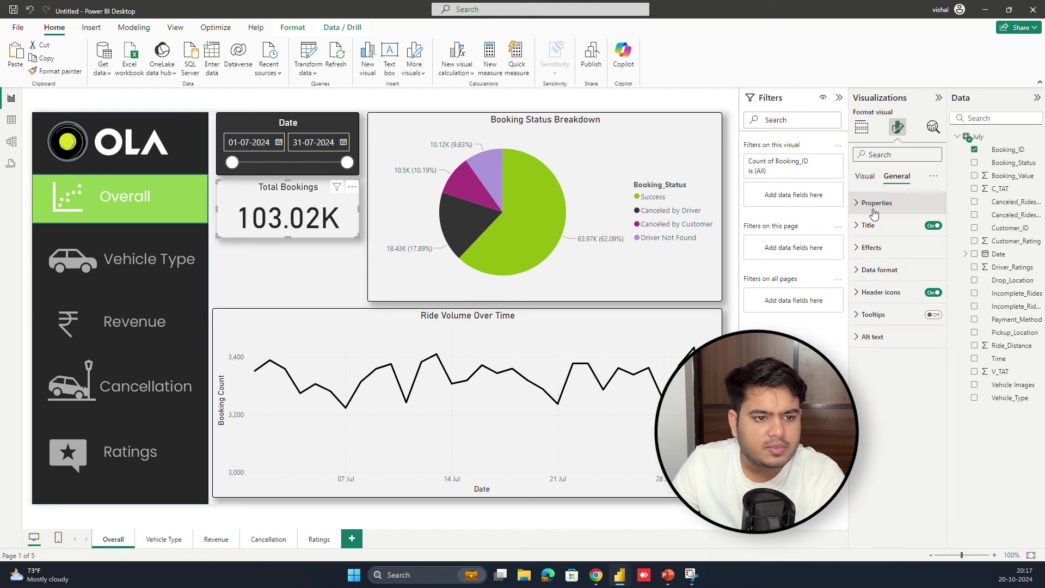
- Set the display units of the Total Bookings card's callout value to None
{"action": "left_click", "coordinate": [866, 176]}
{"action": "left_click", "coordinate": [884, 203]}
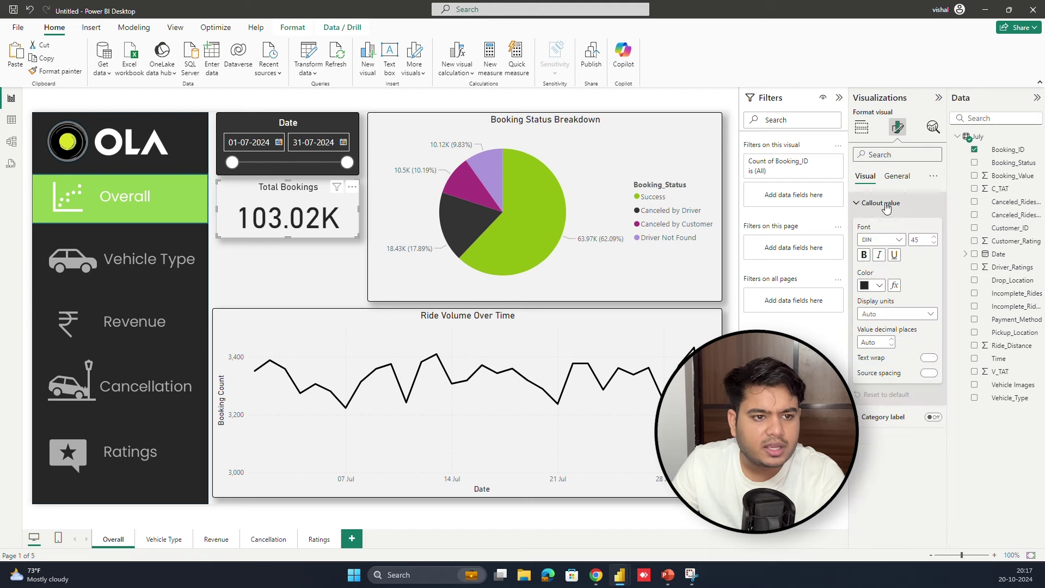
{"action": "left_click", "coordinate": [900, 317]}
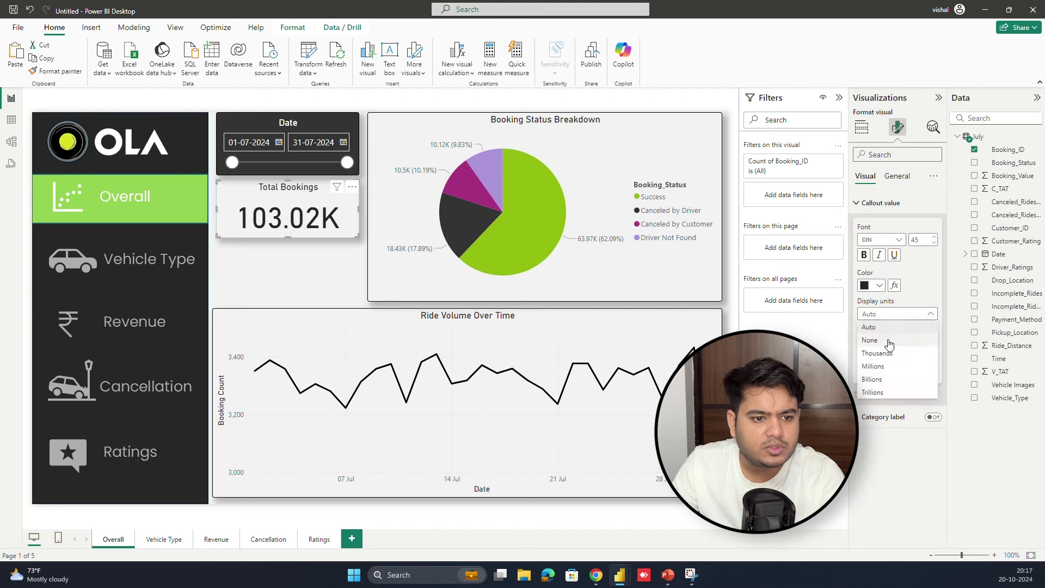
{"action": "left_click", "coordinate": [888, 345]}
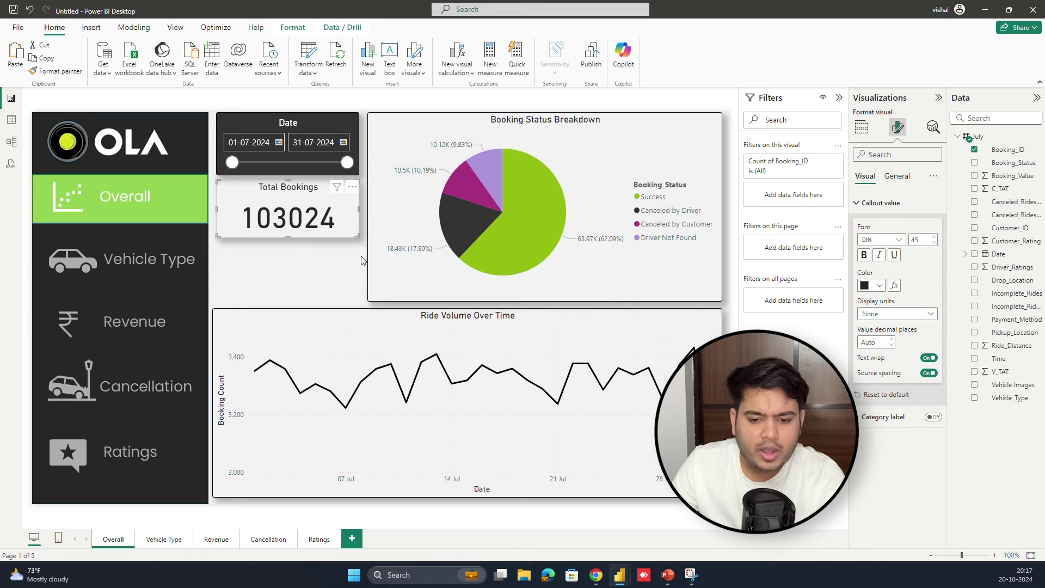
{"action": "left_click", "coordinate": [303, 236]}
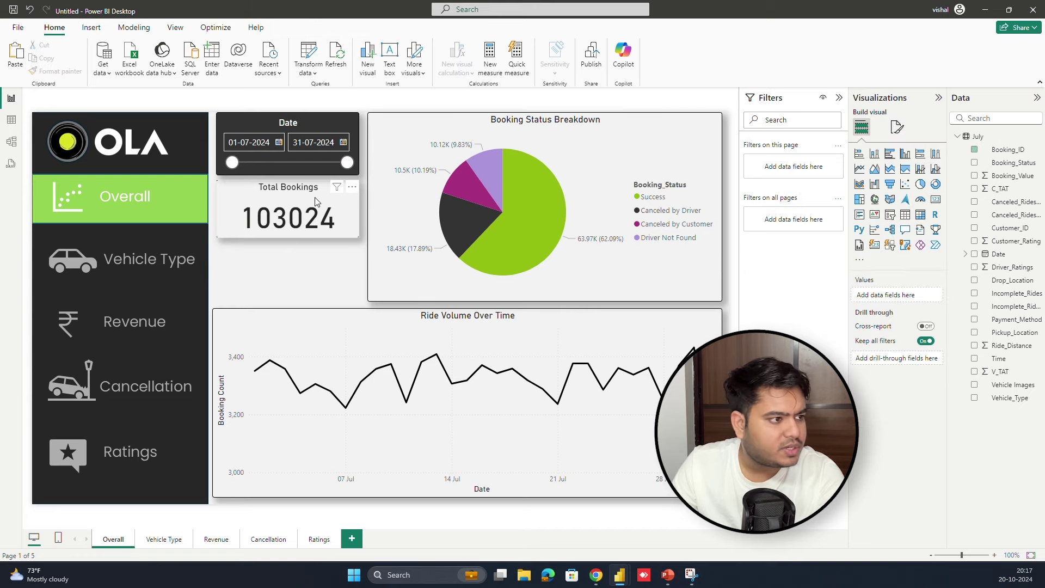
- Set the top padding of the Total Bookings card to 5 px
{"action": "left_click", "coordinate": [898, 127]}
{"action": "left_click", "coordinate": [898, 176]}
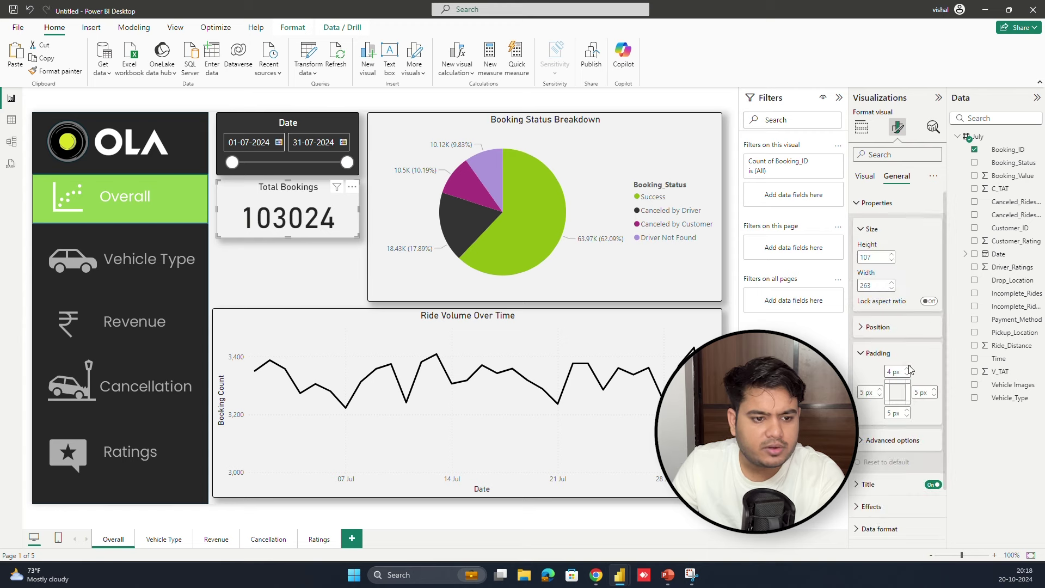
{"action": "left_click", "coordinate": [908, 371]}
{"action": "key", "text": "Return"}
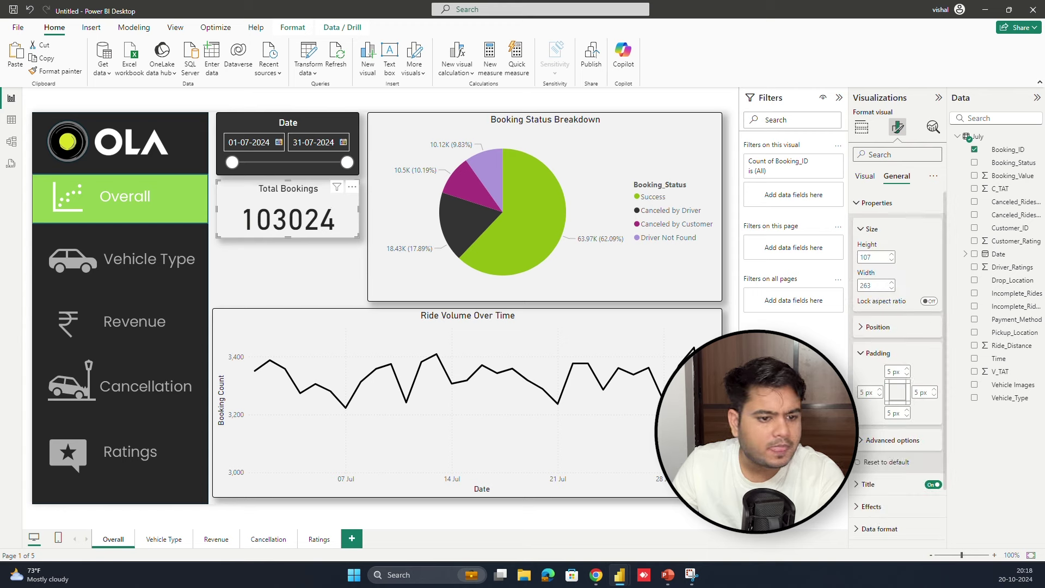
{"action": "left_click", "coordinate": [320, 270]}
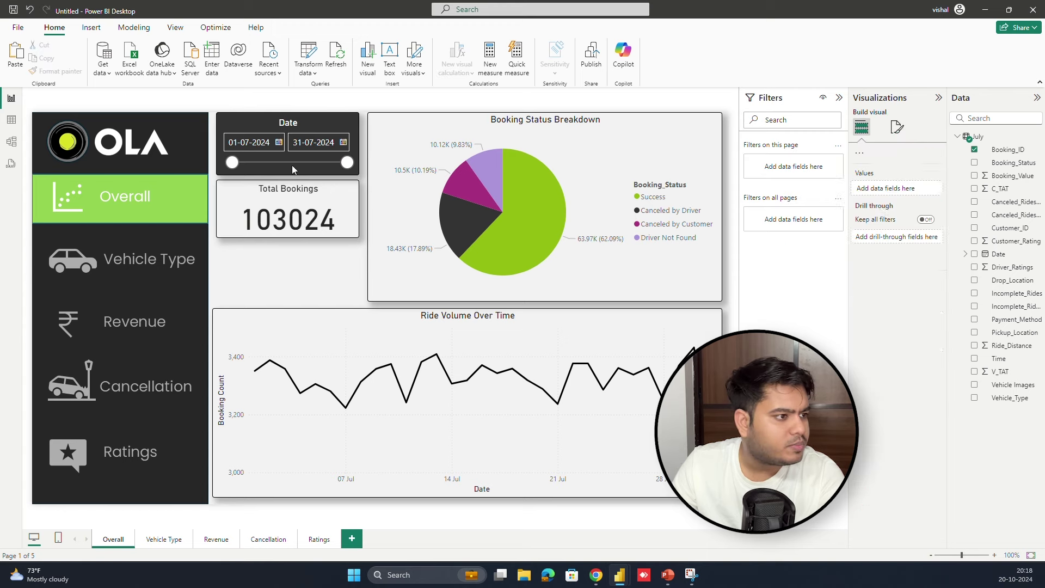
- Set the Total Bookings card's padding to 10 px at the top and 7 px at the bottom
{"action": "left_click", "coordinate": [326, 203]}
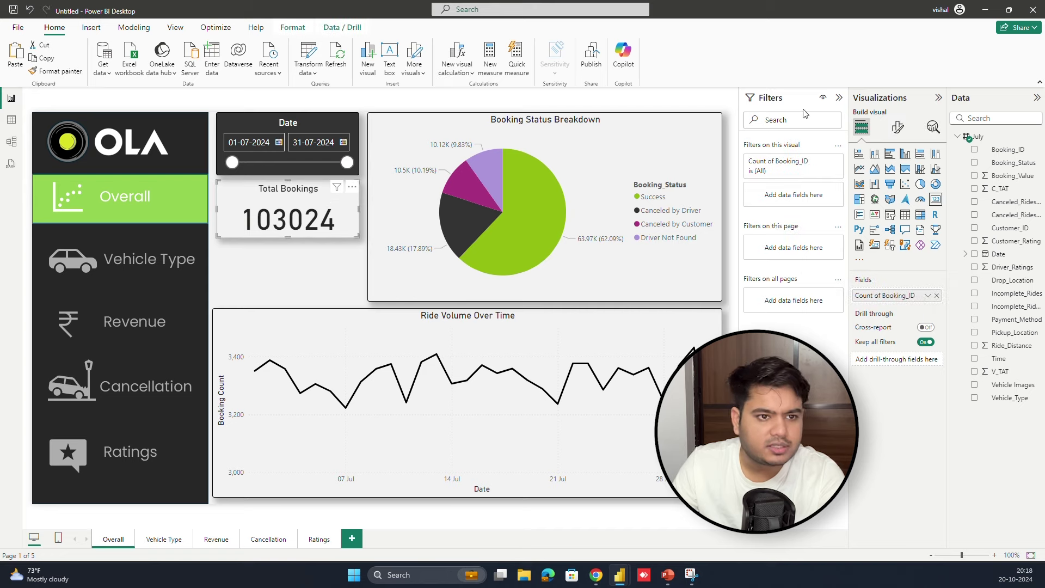
{"action": "left_click", "coordinate": [898, 127]}
{"action": "left_click", "coordinate": [897, 176]}
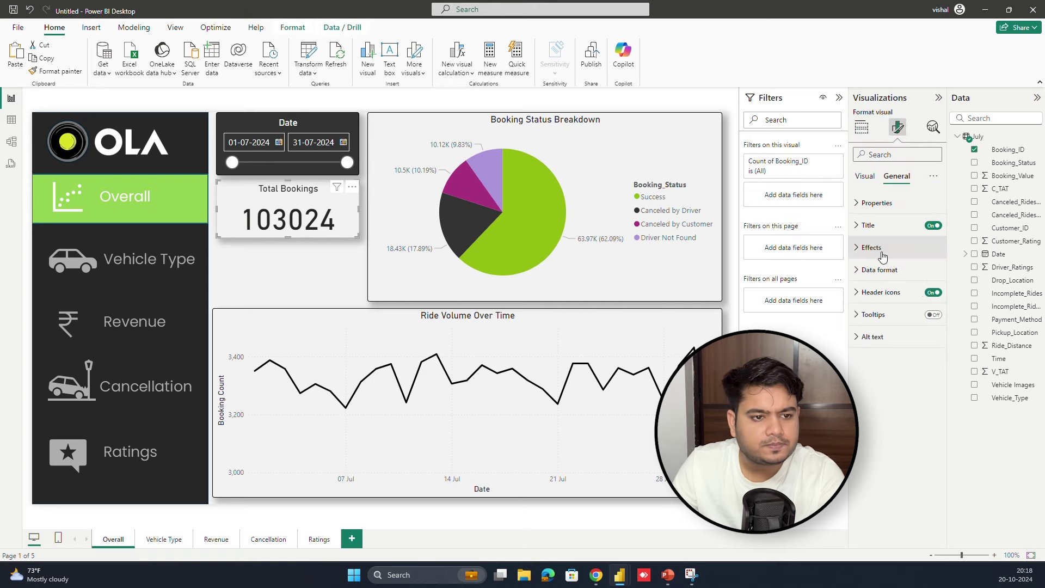
{"action": "left_click", "coordinate": [888, 205]}
{"action": "left_click", "coordinate": [902, 354]}
{"action": "scroll", "coordinate": [903, 353], "scroll_direction": "down", "scroll_amount": 2}
{"action": "left_click", "coordinate": [908, 306]}
{"action": "left_click", "coordinate": [908, 347]}
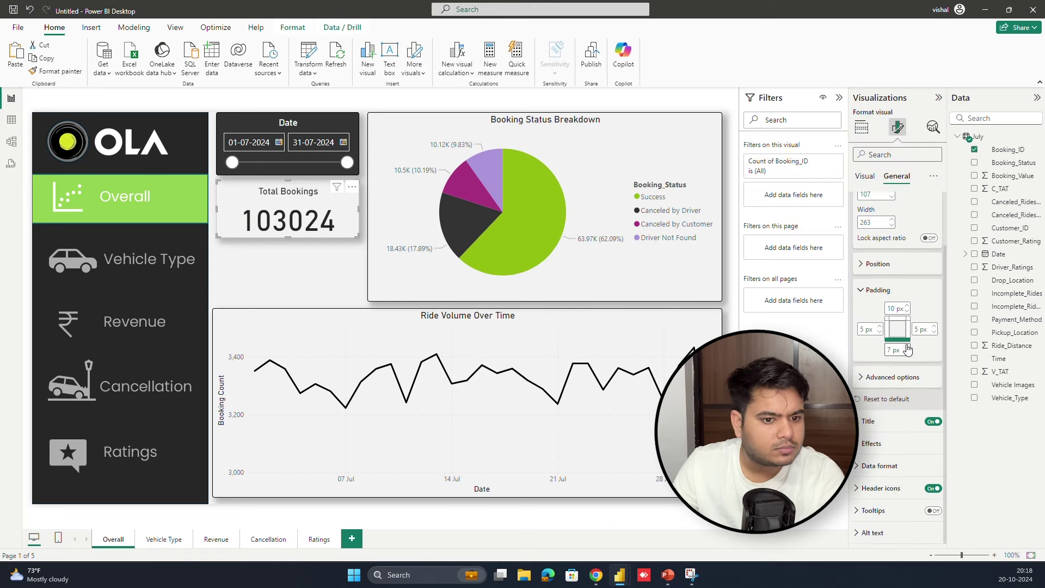
{"action": "left_click", "coordinate": [326, 257]}
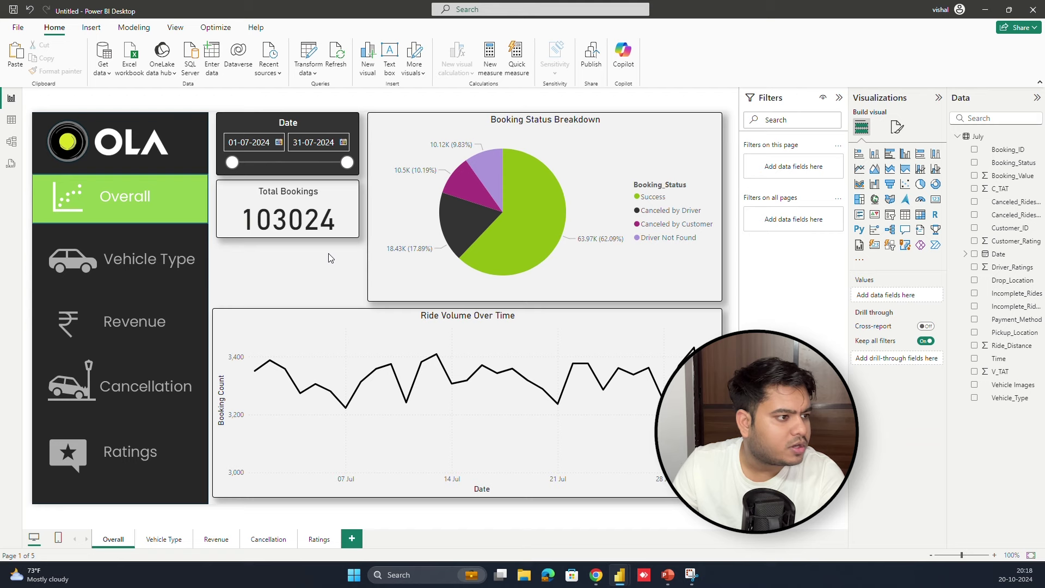
- Duplicate the Total Bookings card directly below the original and replace the copy's field with the sum of Booking_Value
{"action": "left_click", "coordinate": [336, 226]}
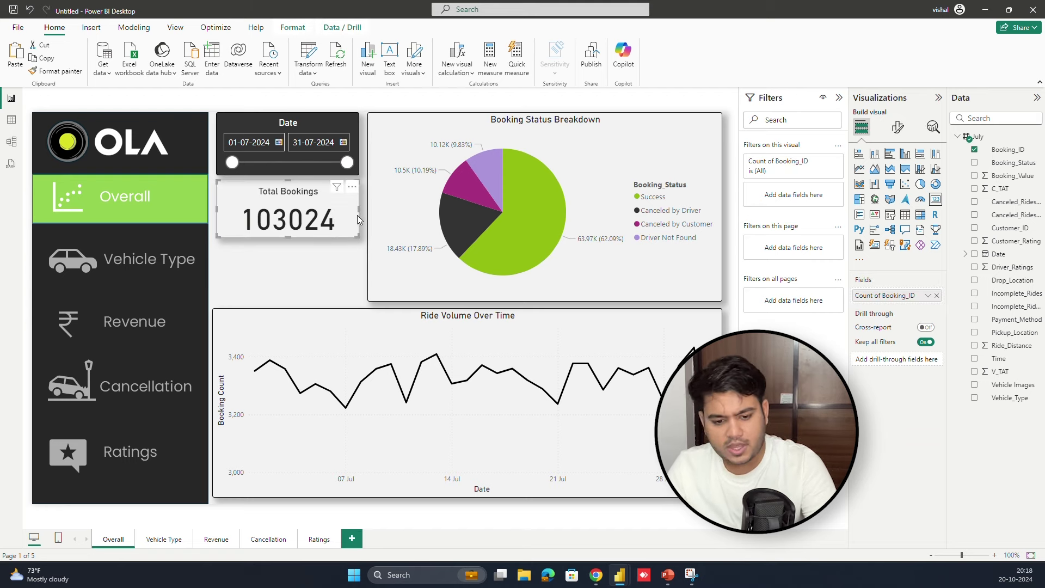
{"action": "key", "text": "ctrl+v"}
{"action": "left_click_drag", "start_coordinate": [349, 221], "coordinate": [341, 273]}
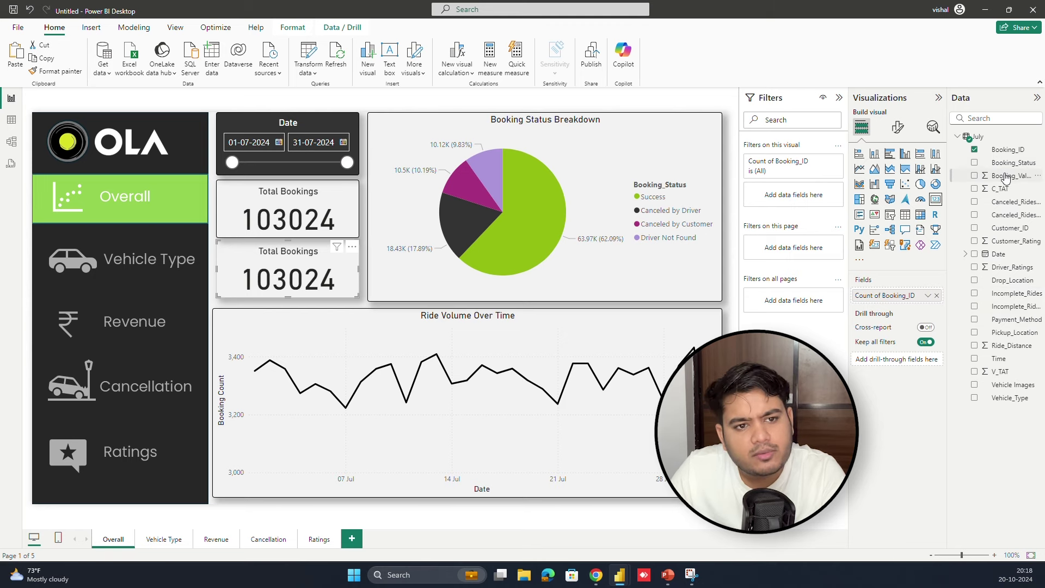
{"action": "left_click_drag", "start_coordinate": [1006, 179], "coordinate": [920, 297]}
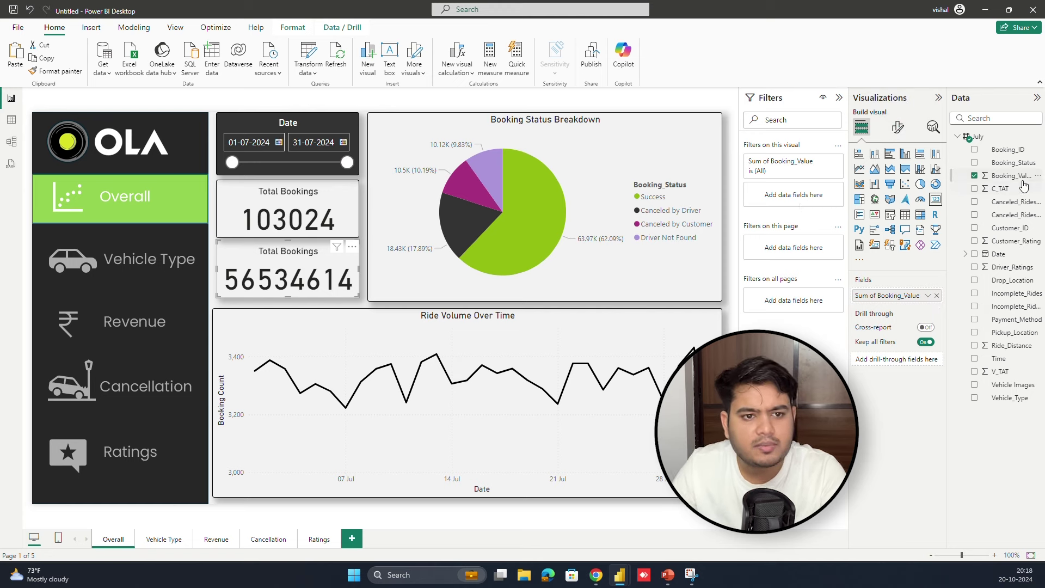
{"action": "left_click_drag", "start_coordinate": [1003, 181], "coordinate": [801, 196]}
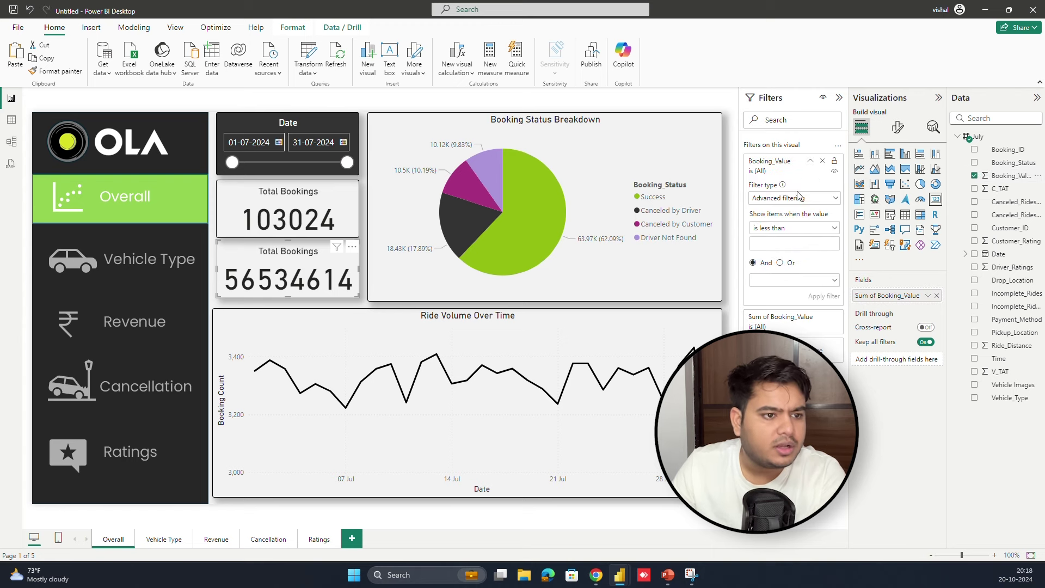
{"action": "left_click", "coordinate": [812, 198]}
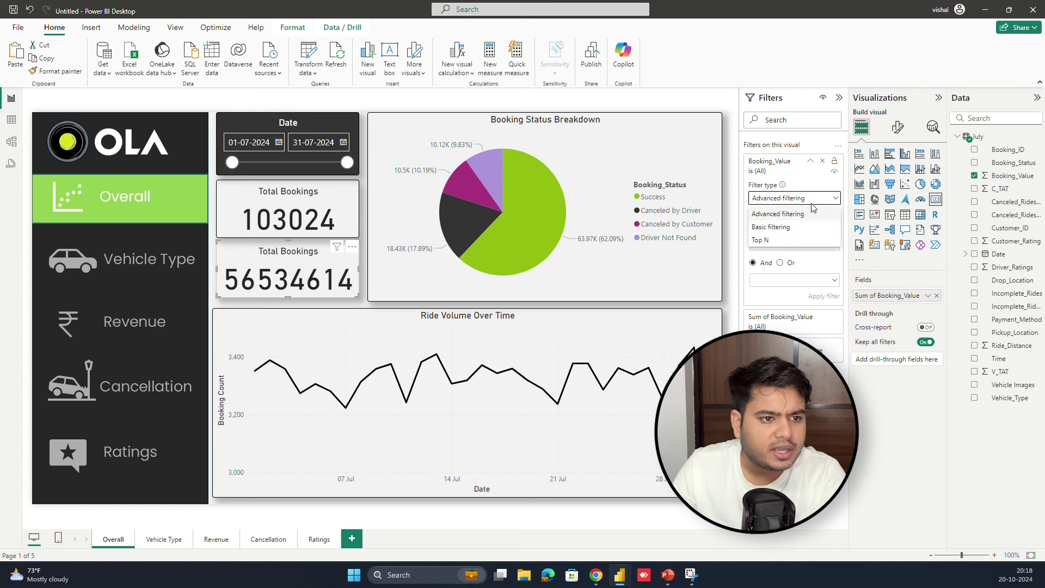
{"action": "left_click", "coordinate": [794, 227]}
{"action": "scroll", "coordinate": [791, 247], "scroll_direction": "down", "scroll_amount": 5}
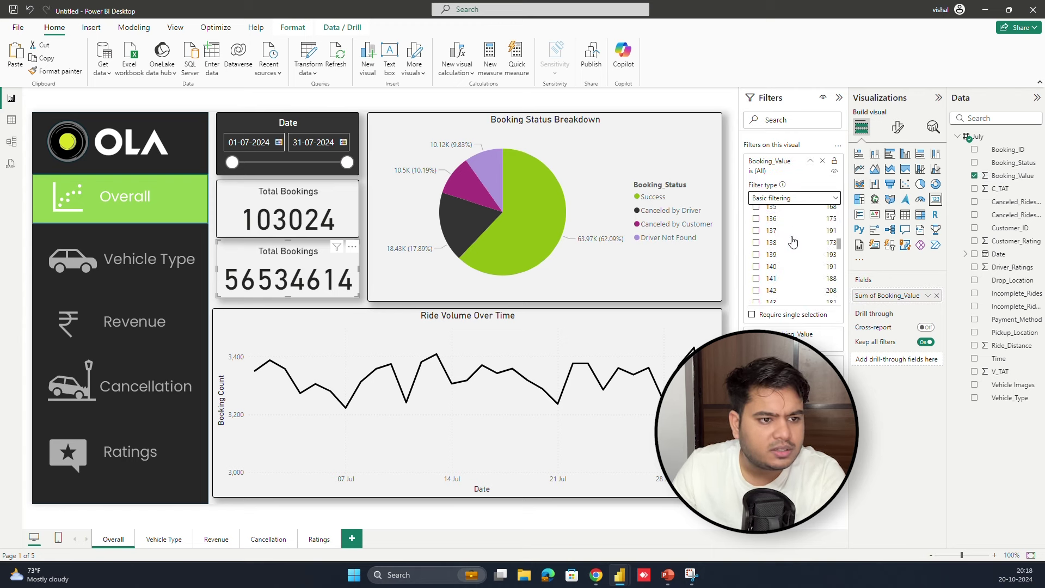
{"action": "left_click", "coordinate": [823, 162]}
- Filter the Booking_Value card by Booking_Status so that only Success is included
{"action": "left_click_drag", "start_coordinate": [1014, 169], "coordinate": [794, 195]}
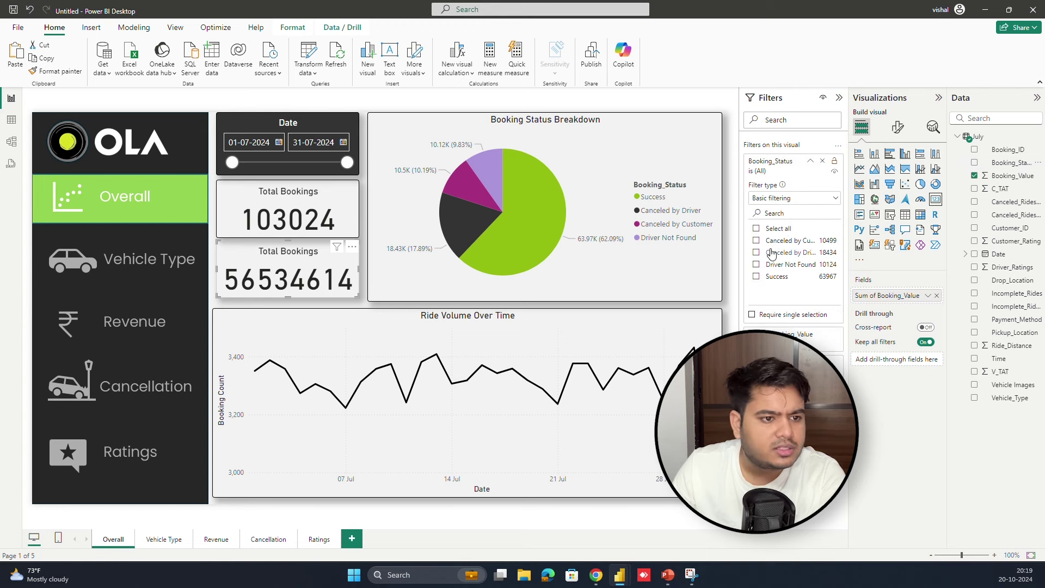
{"action": "left_click", "coordinate": [757, 277]}
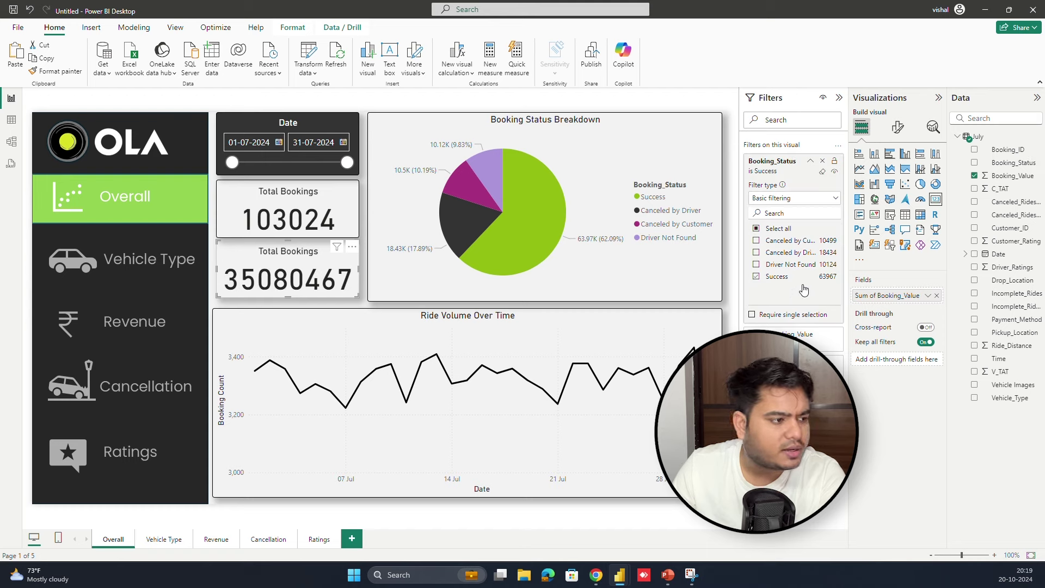
{"action": "left_click", "coordinate": [735, 214]}
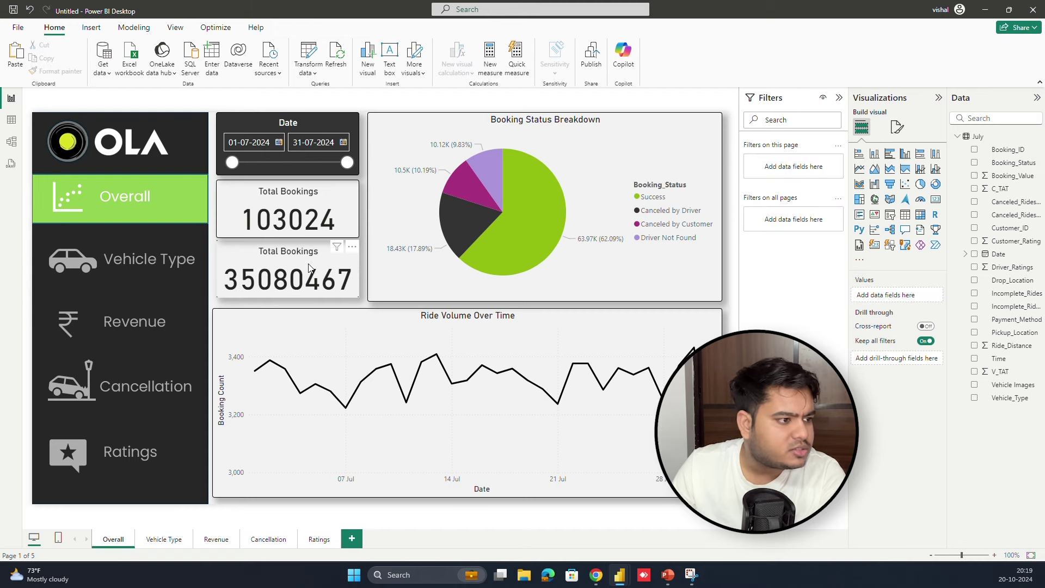
- Set the display units of the Booking_Value card's callout value to Millions
{"action": "left_click", "coordinate": [898, 127]}
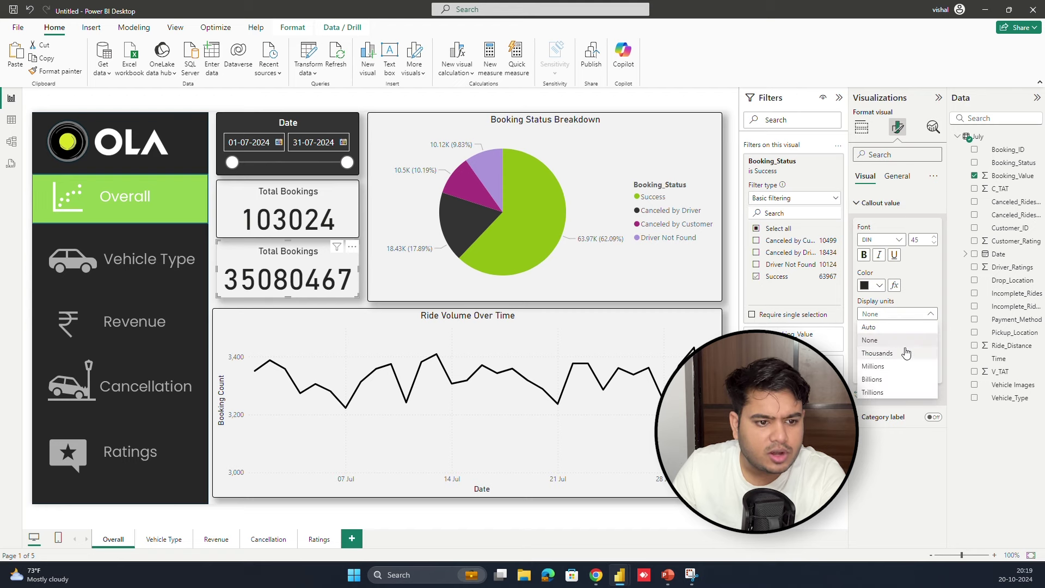
{"action": "left_click", "coordinate": [877, 366]}
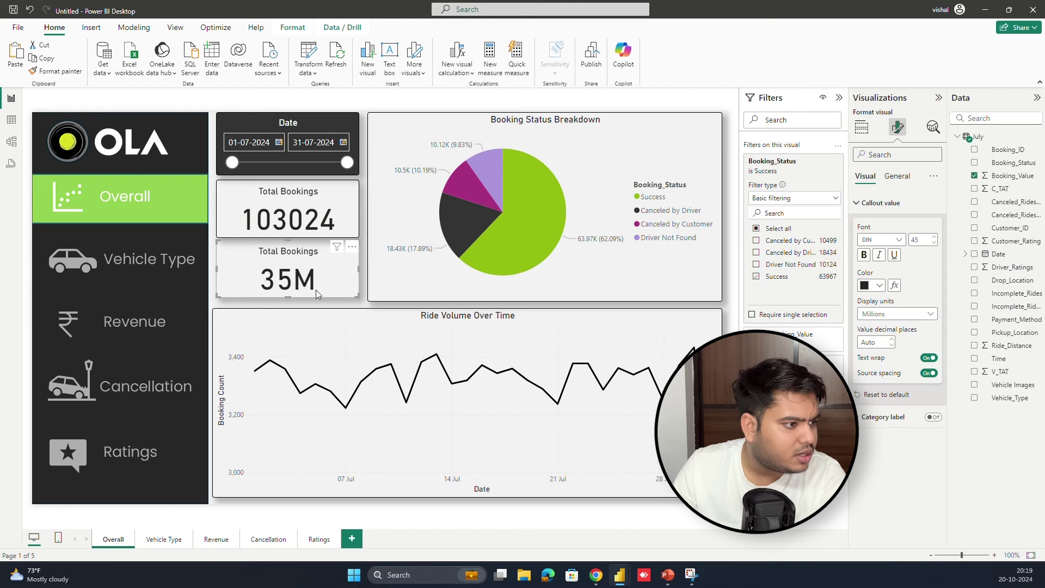
{"action": "left_click", "coordinate": [373, 305]}
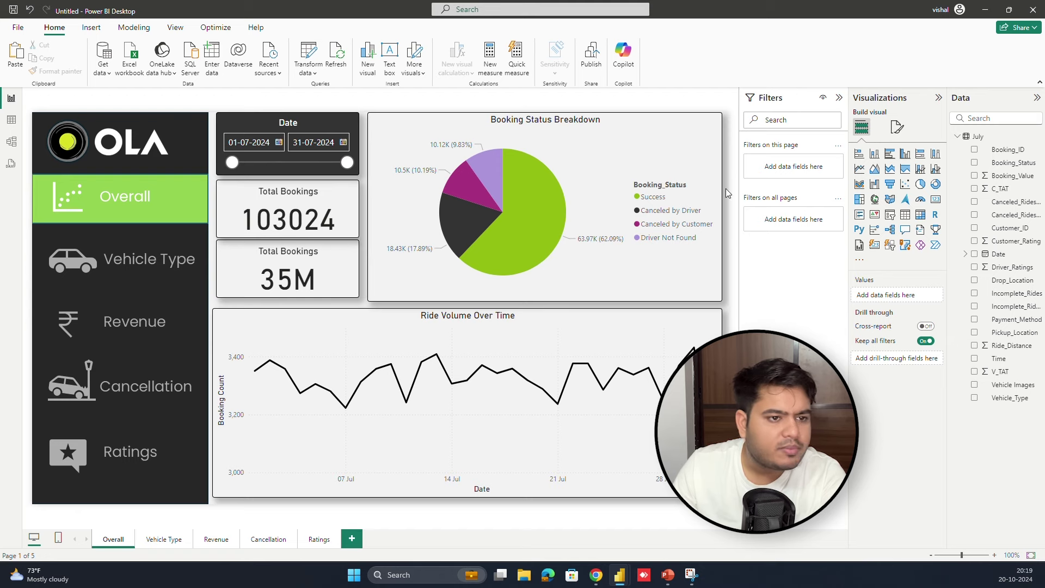
- Switch to the Bookings spreadsheet in Google Sheets and examine the Booking_Value column on the July sheet
{"action": "left_click", "coordinate": [324, 280]}
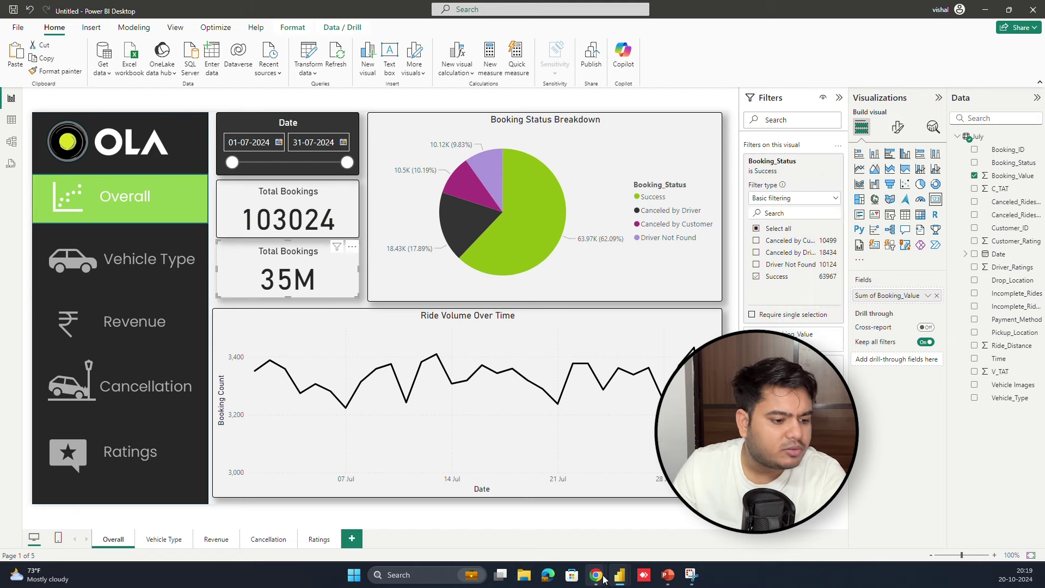
{"action": "mouse_move", "coordinate": [596, 575]}
{"action": "left_click", "coordinate": [579, 528]}
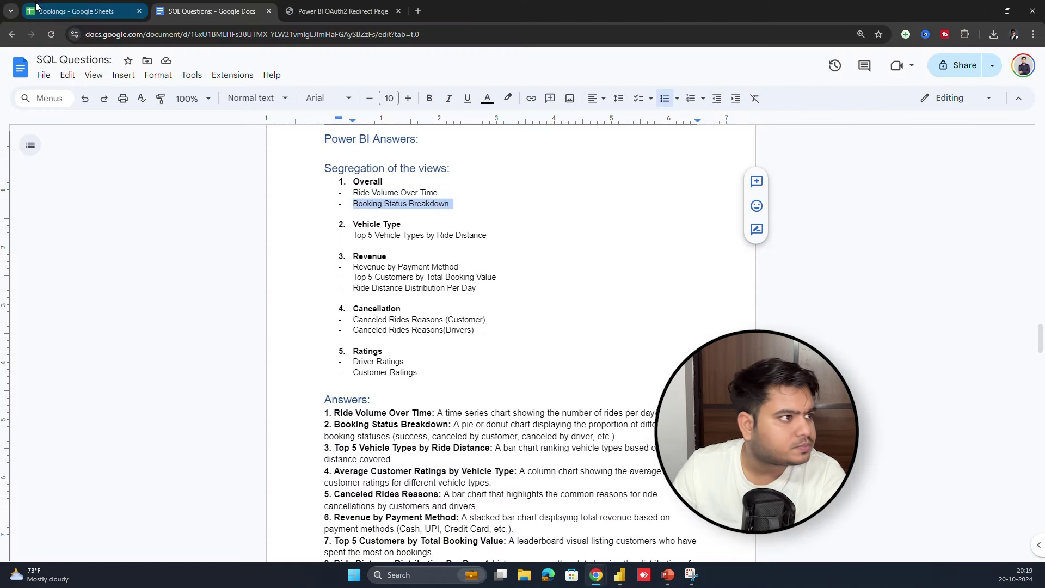
{"action": "left_click", "coordinate": [74, 11]}
{"action": "left_click", "coordinate": [467, 232]}
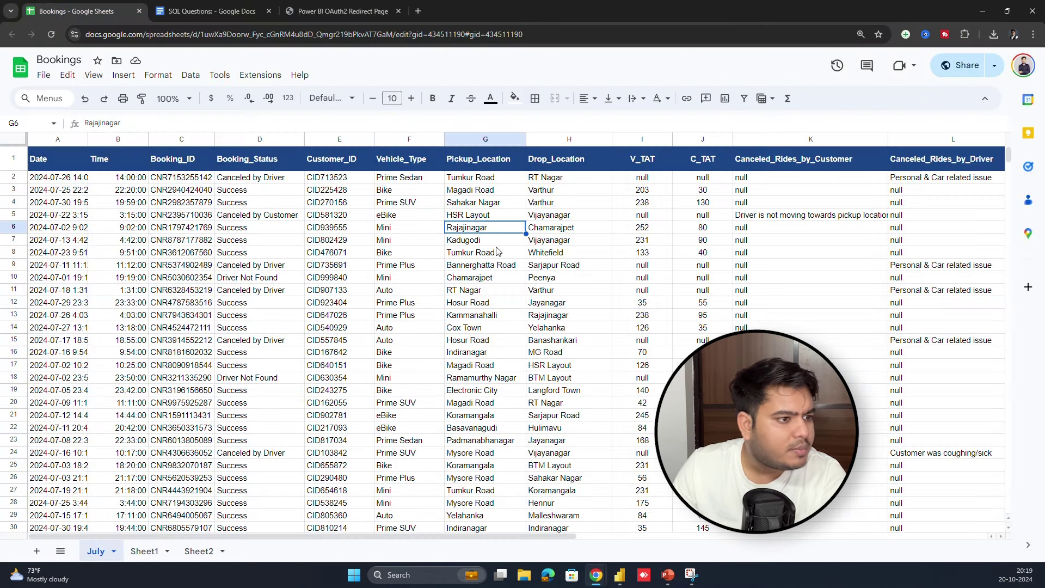
{"action": "left_click_drag", "start_coordinate": [542, 536], "coordinate": [953, 526]}
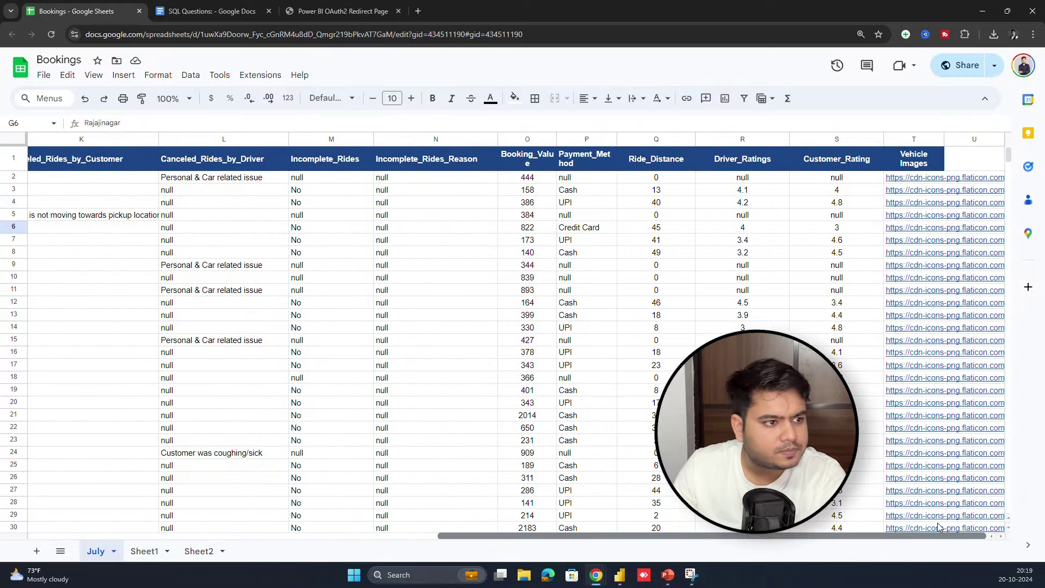
{"action": "left_click_drag", "start_coordinate": [525, 176], "coordinate": [552, 434]}
{"action": "left_click_drag", "start_coordinate": [583, 537], "coordinate": [196, 219]}
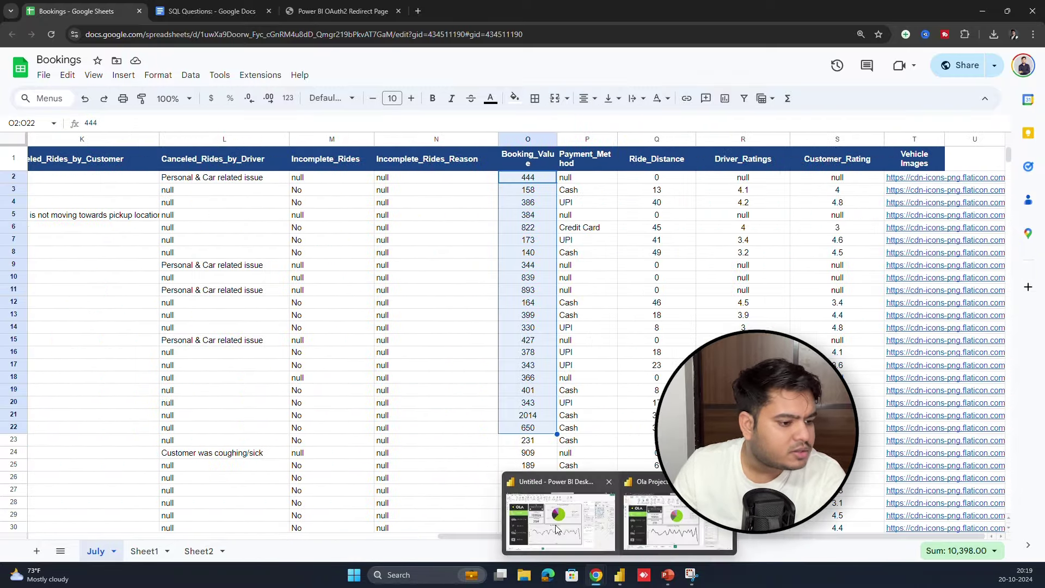
- Compare a Success row with a Canceled by Driver row across the July sheet's columns, and return to Power BI
{"action": "left_click_drag", "start_coordinate": [482, 537], "coordinate": [0, 524]}
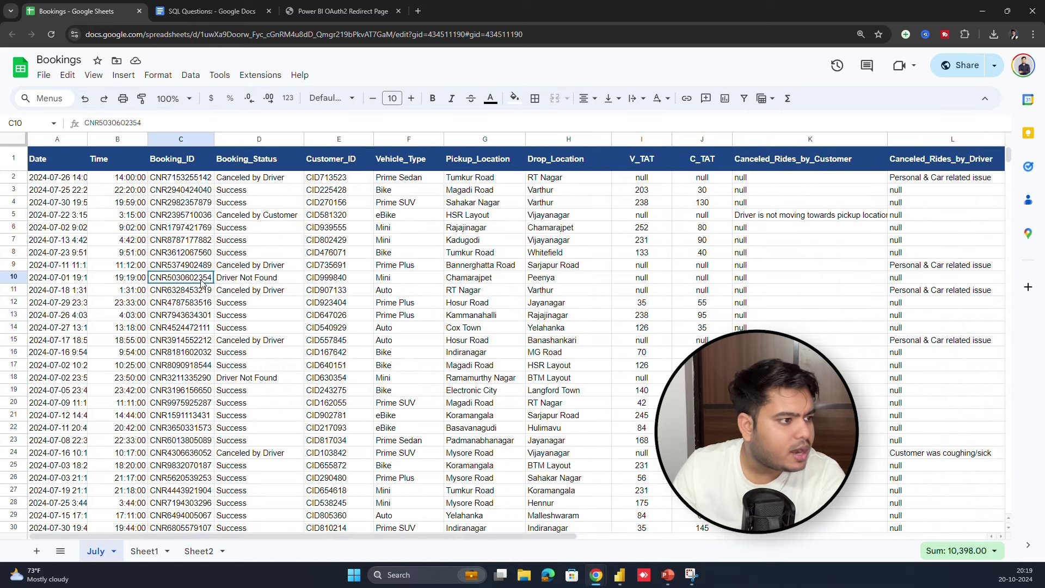
{"action": "left_click", "coordinate": [272, 197]}
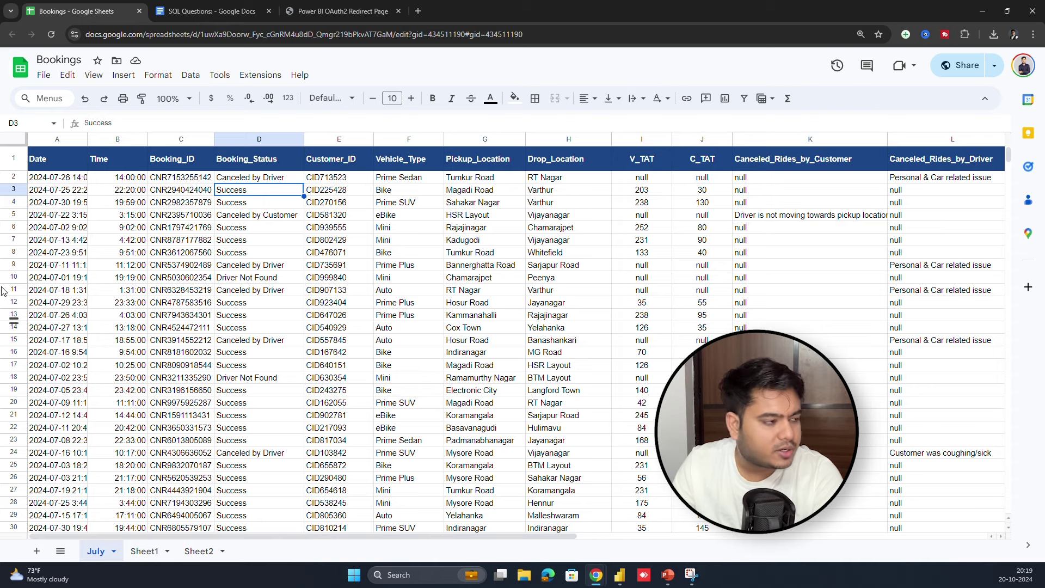
{"action": "left_click", "coordinate": [14, 190]}
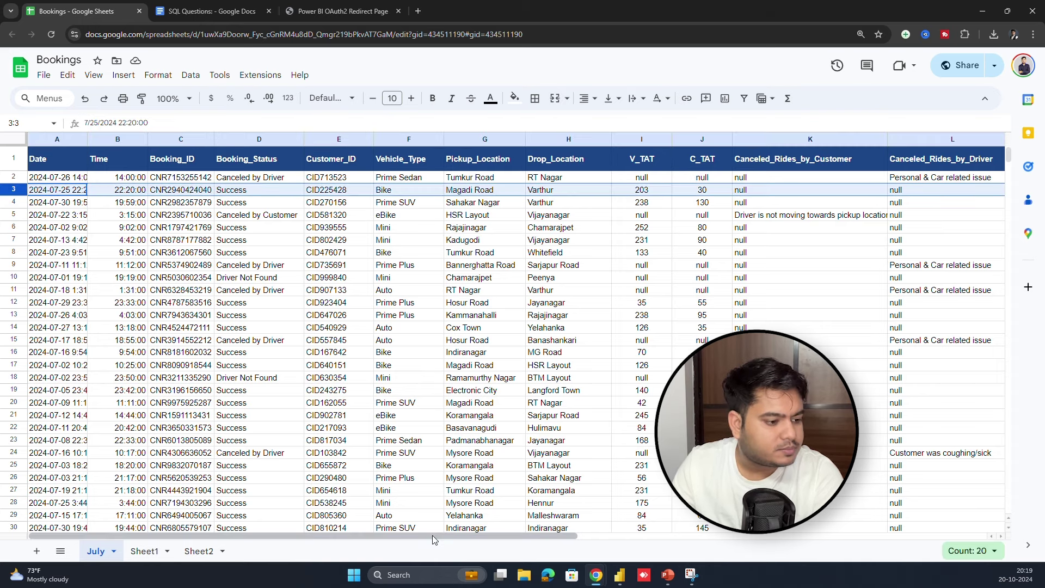
{"action": "left_click_drag", "start_coordinate": [434, 540], "coordinate": [710, 536]}
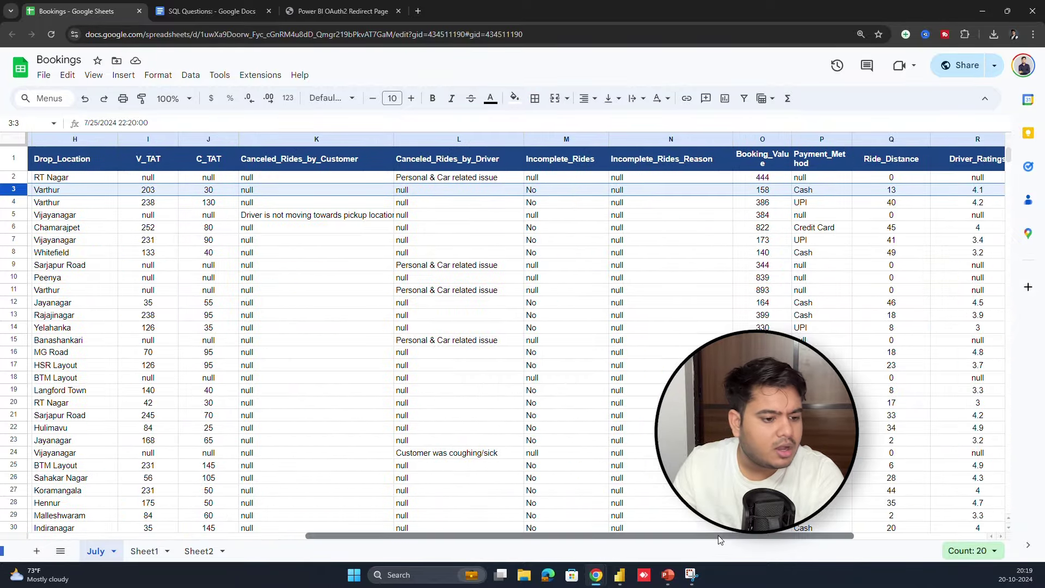
{"action": "left_click_drag", "start_coordinate": [710, 537], "coordinate": [433, 536]}
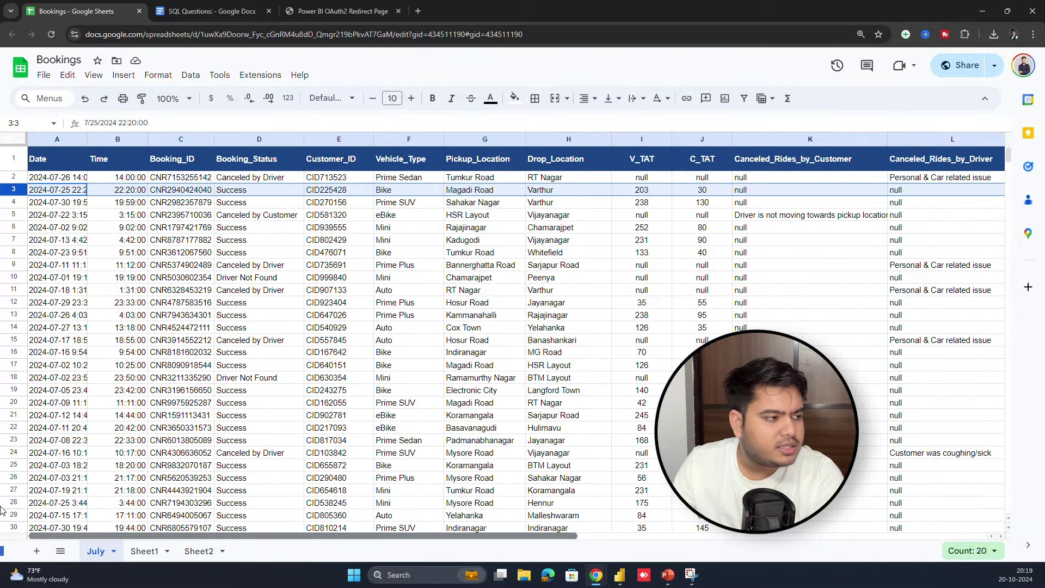
{"action": "left_click", "coordinate": [254, 180]}
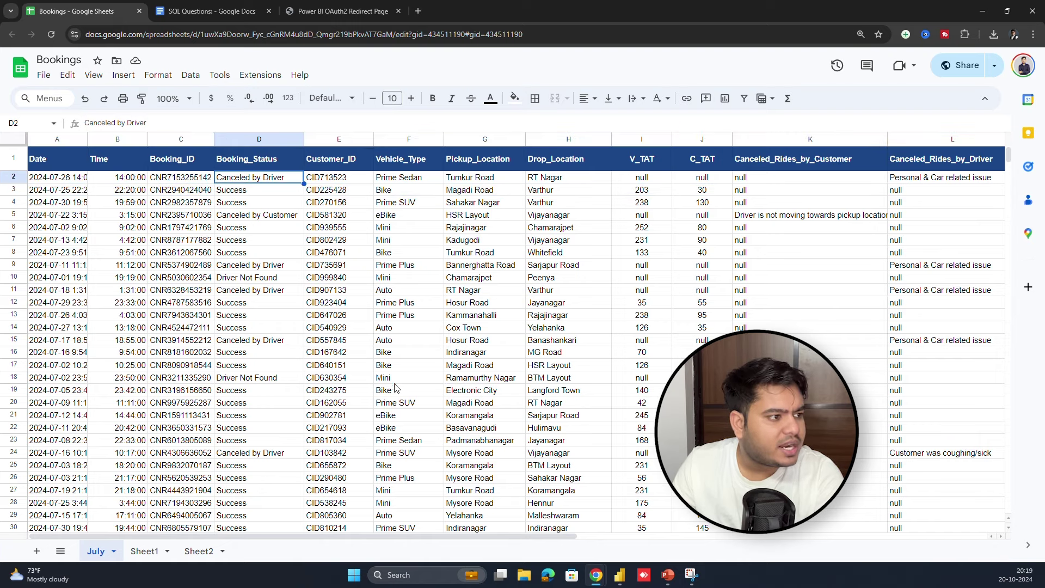
{"action": "left_click", "coordinate": [12, 179]}
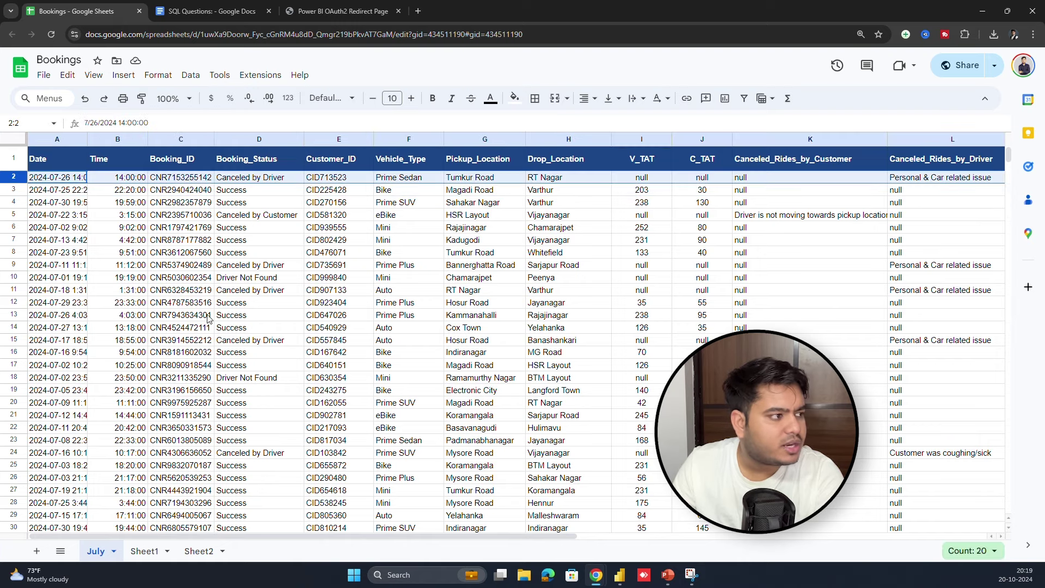
{"action": "left_click_drag", "start_coordinate": [553, 535], "coordinate": [4, 375]}
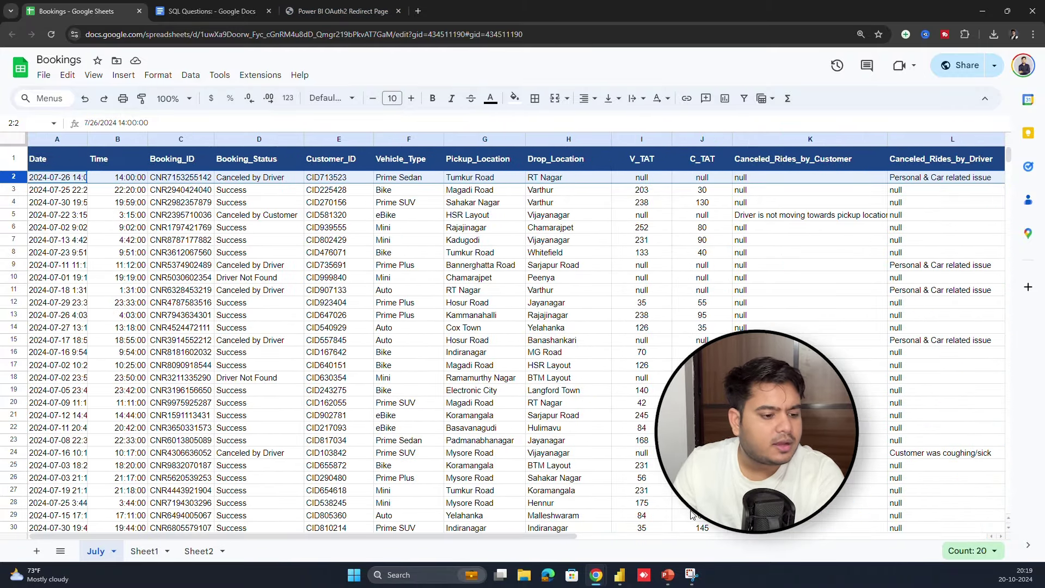
{"action": "left_click", "coordinate": [580, 532]}
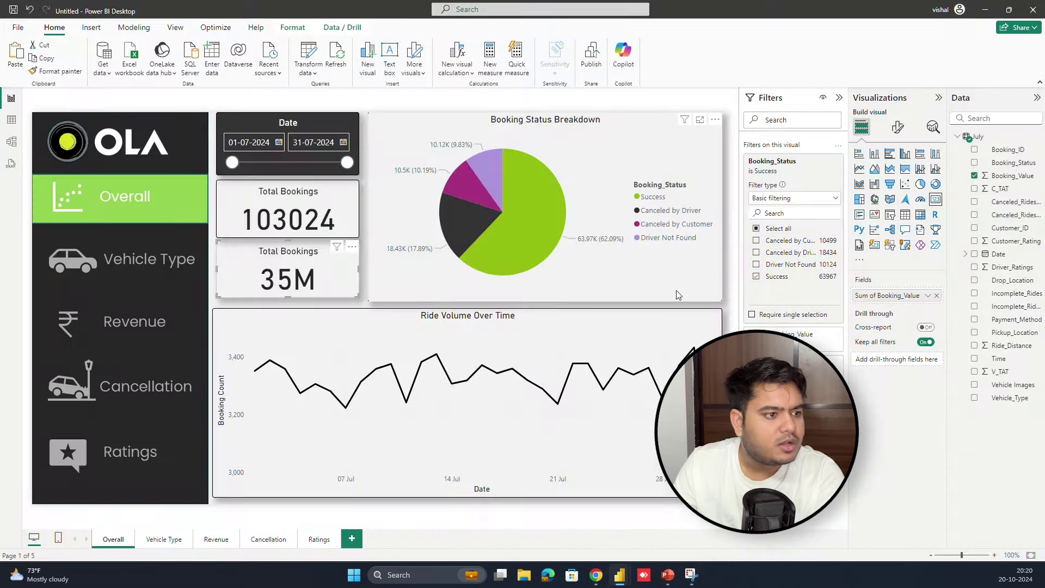
- Change the title text of the Booking_Value card under Total Bookings to "Total Booking Value"
{"action": "left_click", "coordinate": [293, 228]}
{"action": "left_click", "coordinate": [306, 258]}
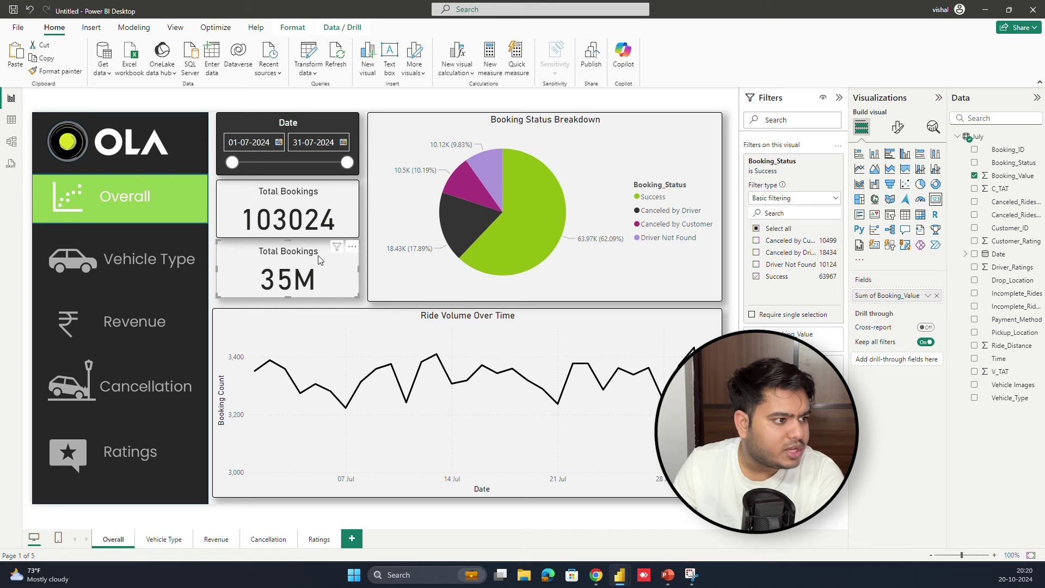
{"action": "double_click", "coordinate": [903, 297]}
{"action": "left_click", "coordinate": [899, 127]}
{"action": "left_click", "coordinate": [897, 176]}
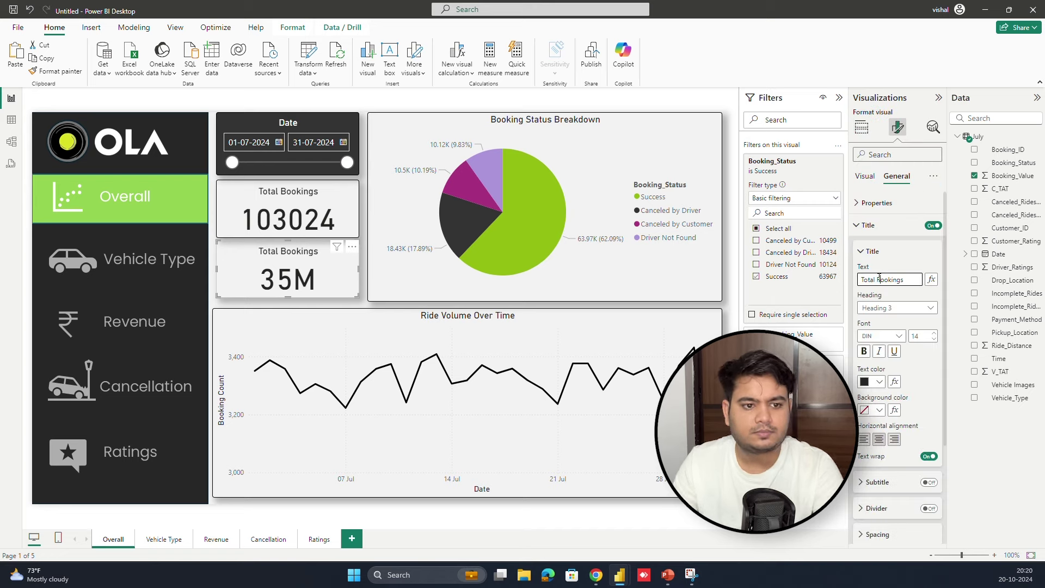
{"action": "key", "text": "End"}
{"action": "key", "text": "BackSpace"}
{"action": "type", "text": "VA"}
{"action": "key", "text": "BackSpace"}
{"action": "type", "text": "alue"}
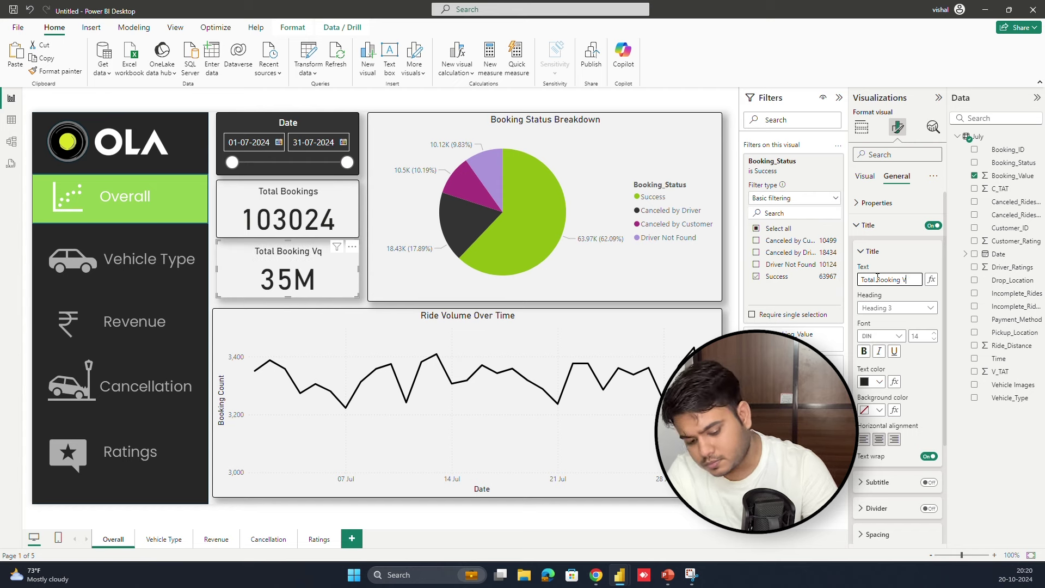
{"action": "left_click", "coordinate": [336, 263]}
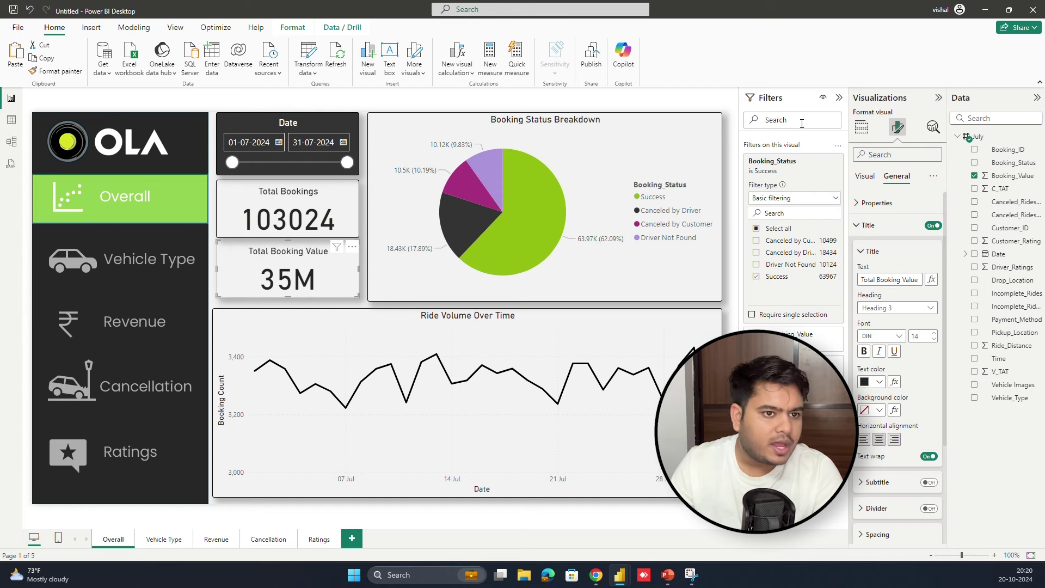
- Include all booking statuses in the Total Booking Value card's filter, and restrict it to Success again
{"action": "left_click", "coordinate": [757, 229]}
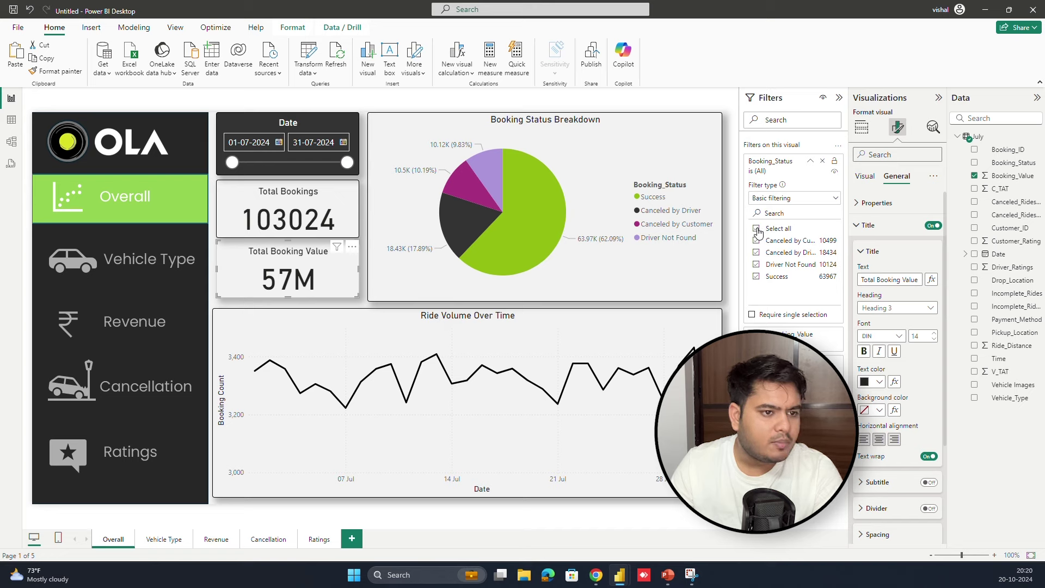
{"action": "left_click", "coordinate": [757, 277]}
{"action": "left_click", "coordinate": [726, 304]}
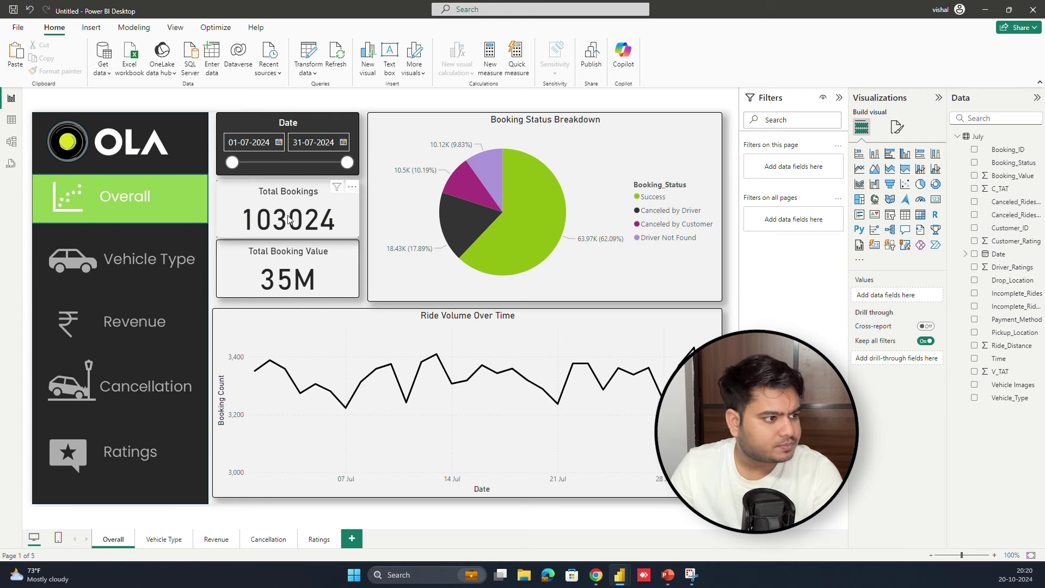
- Test the Date slicer with the range 13-07-2024 to 28-07-2024, and restore the full July range
{"action": "mouse_move", "coordinate": [346, 162]}
{"action": "left_mouse_down"}
{"action": "mouse_move", "coordinate": [289, 163]}
{"action": "mouse_move", "coordinate": [336, 163]}
{"action": "left_mouse_up"}
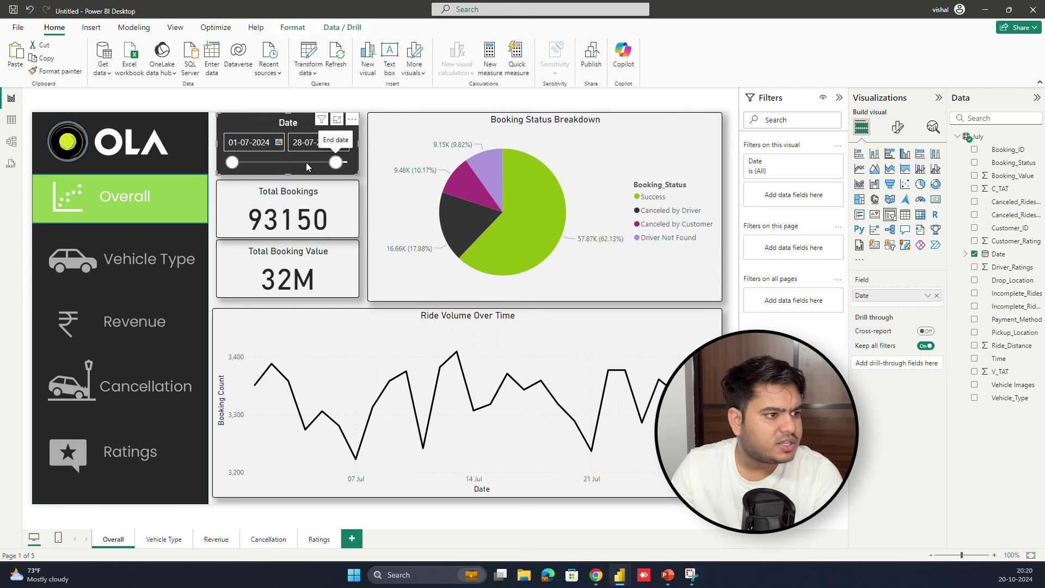
{"action": "left_click_drag", "start_coordinate": [232, 162], "coordinate": [278, 162]}
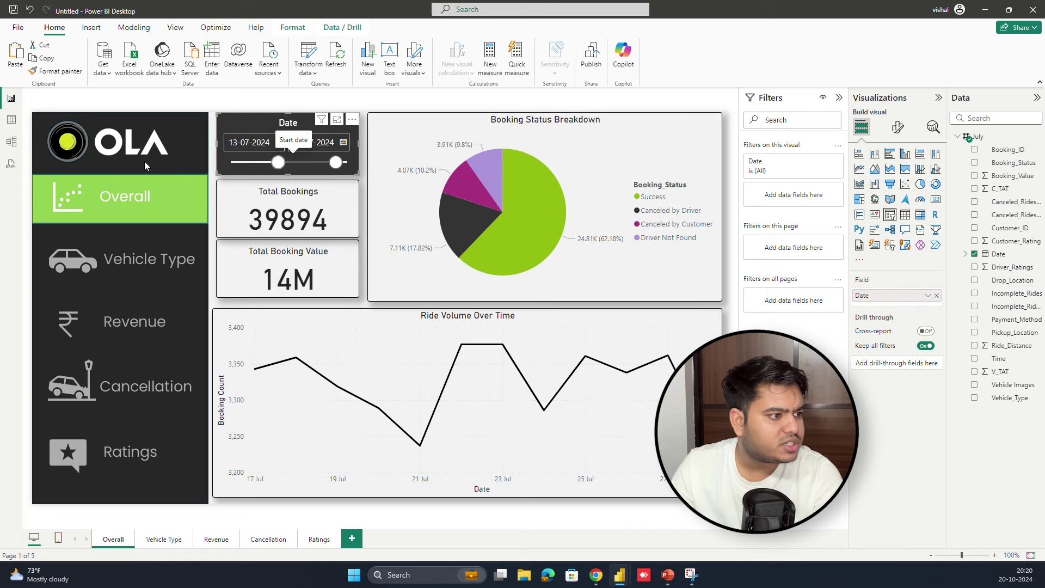
{"action": "left_click_drag", "start_coordinate": [144, 162], "coordinate": [145, 161]}
{"action": "left_click_drag", "start_coordinate": [336, 162], "coordinate": [369, 164]}
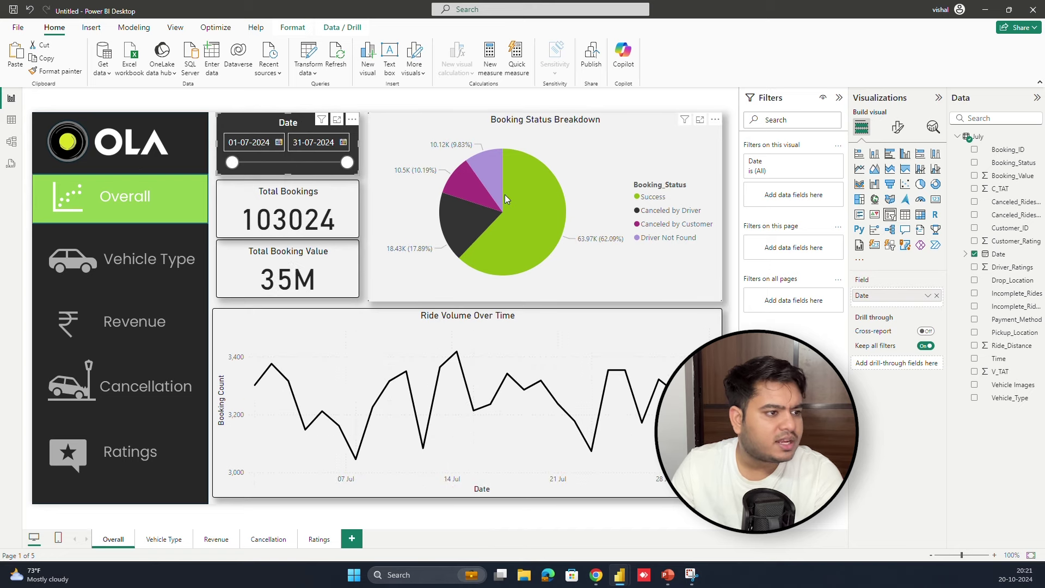
{"action": "mouse_move", "coordinate": [524, 173]}
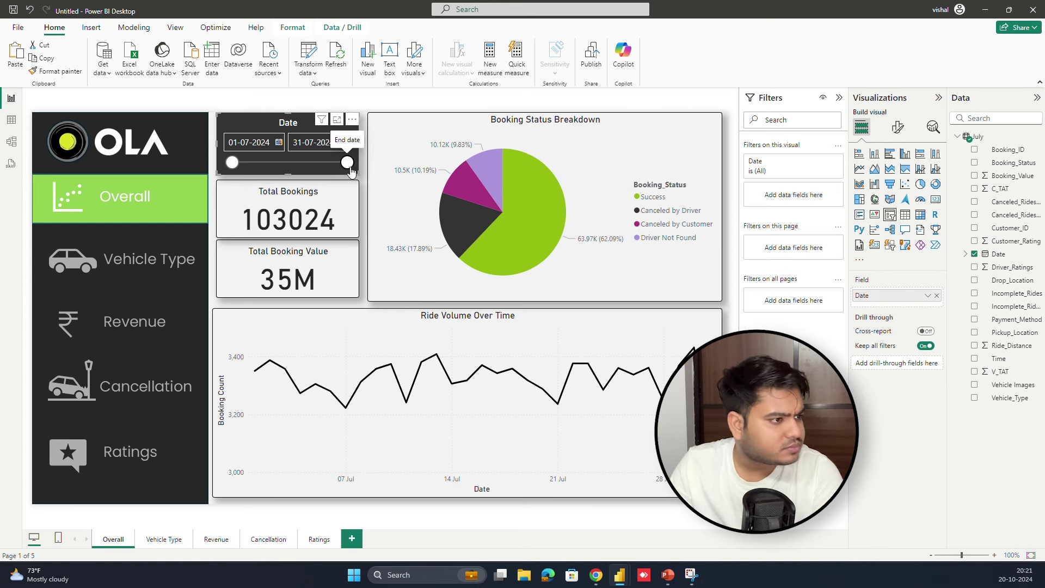
- Examine the cards and charts with the slicer's end date at 17, 27 and 19 July 2024, and reset it to 31-07-2024
{"action": "mouse_move", "coordinate": [305, 166]}
{"action": "left_mouse_down"}
{"action": "mouse_move", "coordinate": [272, 166]}
{"action": "mouse_move", "coordinate": [297, 167]}
{"action": "left_mouse_up"}
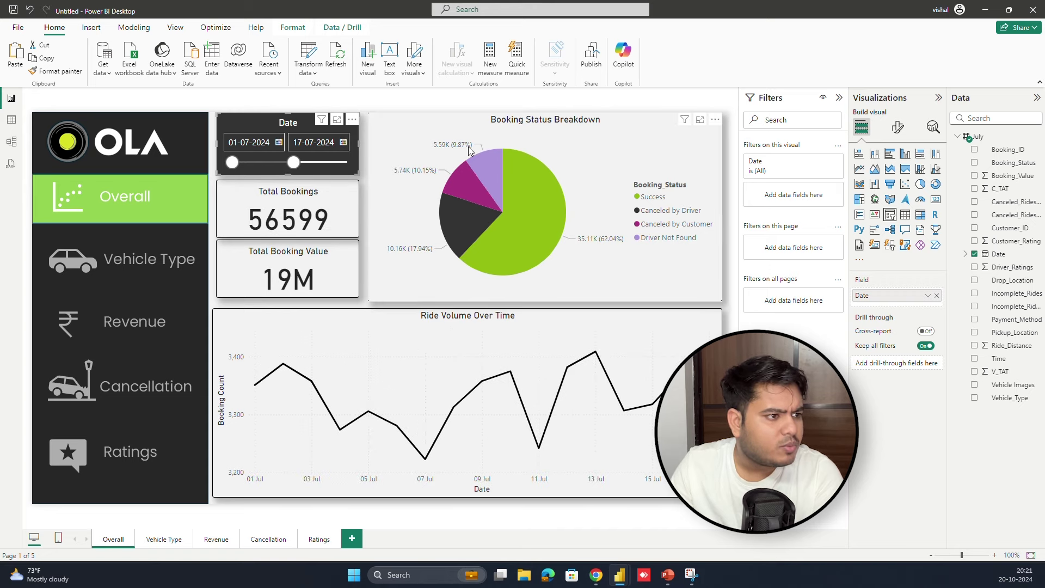
{"action": "left_click_drag", "start_coordinate": [301, 167], "coordinate": [332, 163]}
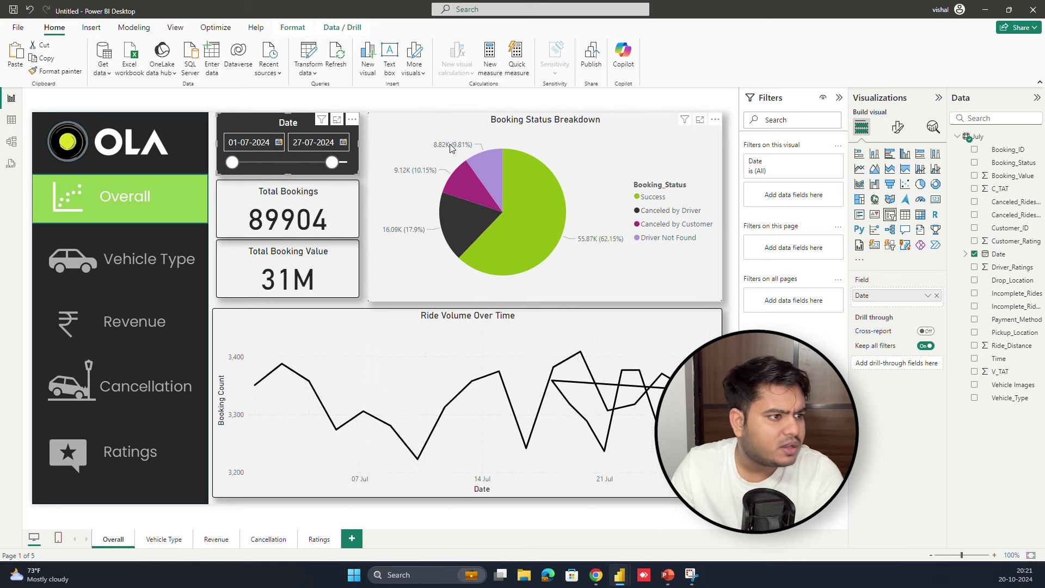
{"action": "left_click", "coordinate": [276, 163]}
{"action": "left_click_drag", "start_coordinate": [277, 164], "coordinate": [153, 163]}
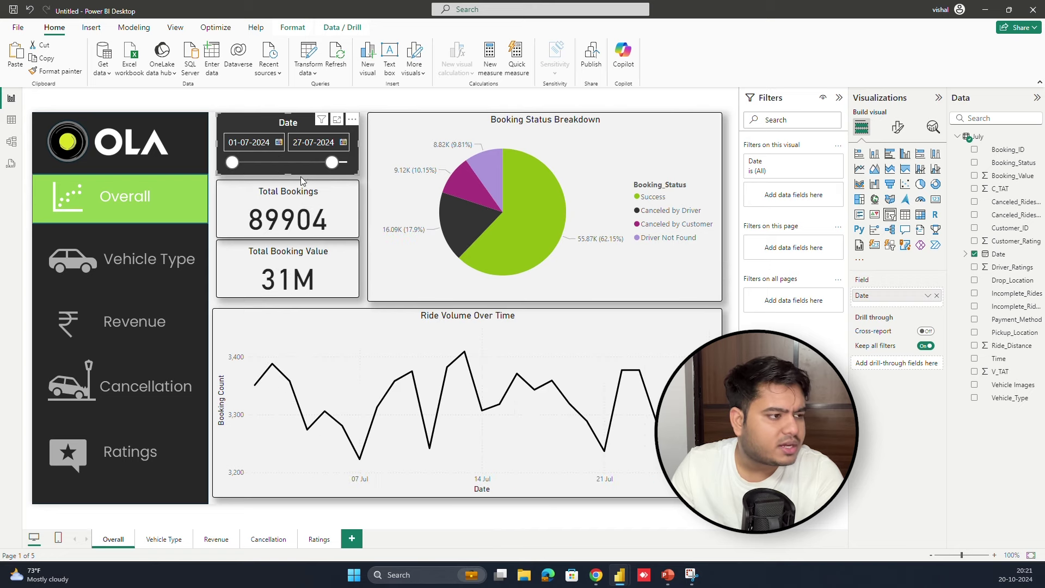
{"action": "left_click_drag", "start_coordinate": [333, 162], "coordinate": [348, 162]}
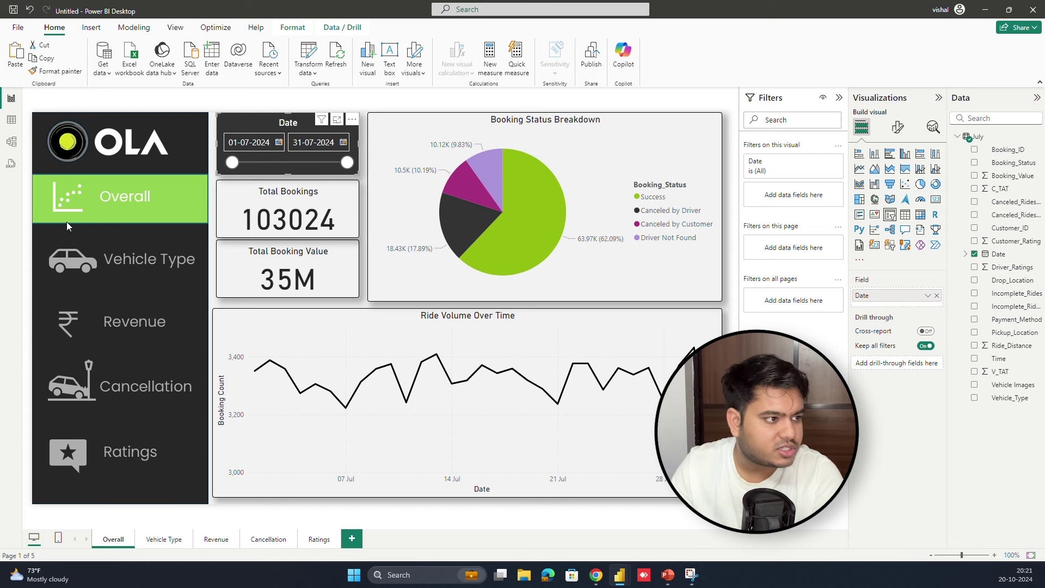
{"action": "left_click_drag", "start_coordinate": [347, 163], "coordinate": [301, 162]}
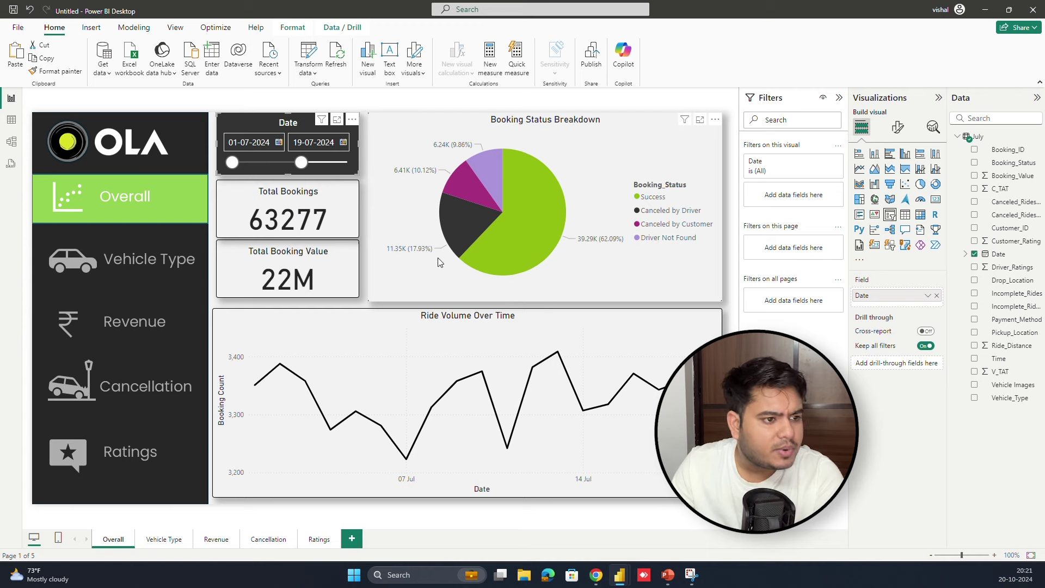
{"action": "left_click_drag", "start_coordinate": [301, 162], "coordinate": [347, 163]}
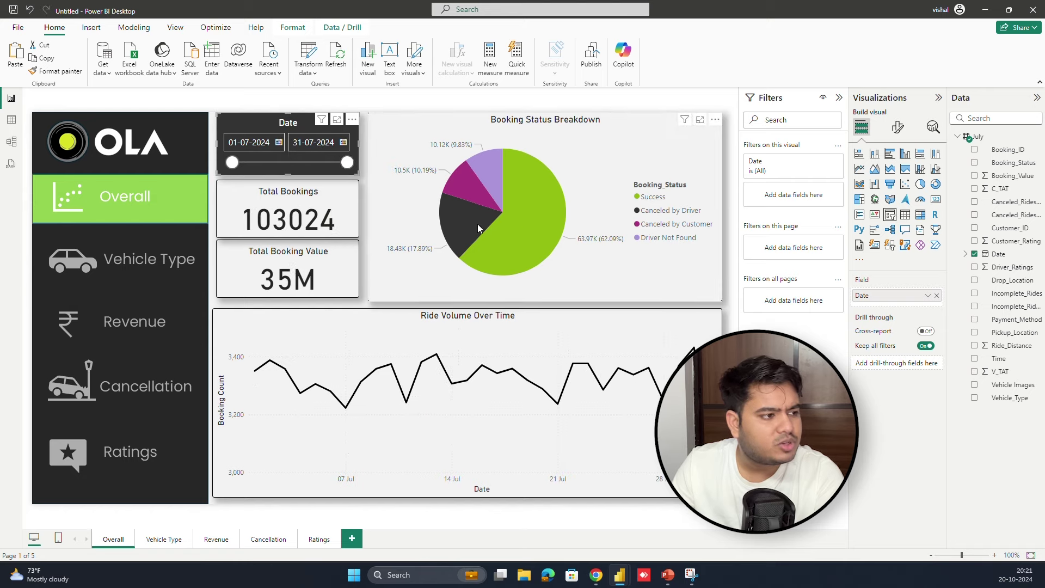
- Open the Vehicle Type page and check its planned visuals in the SQL Questions Google Doc, returning to Power BI
{"action": "left_click", "coordinate": [137, 269], "text": "ctrl"}
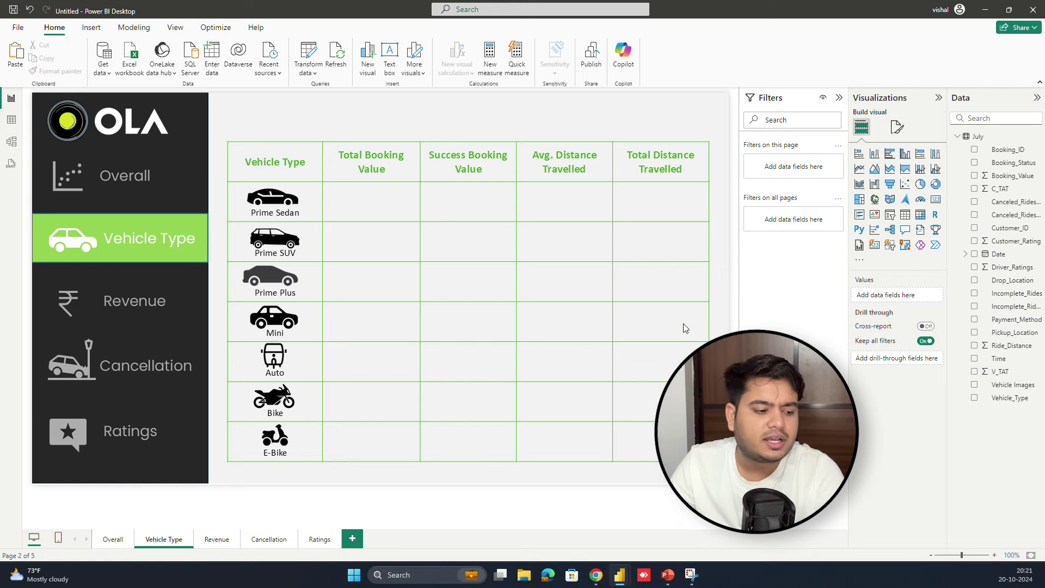
{"action": "mouse_move", "coordinate": [602, 578]}
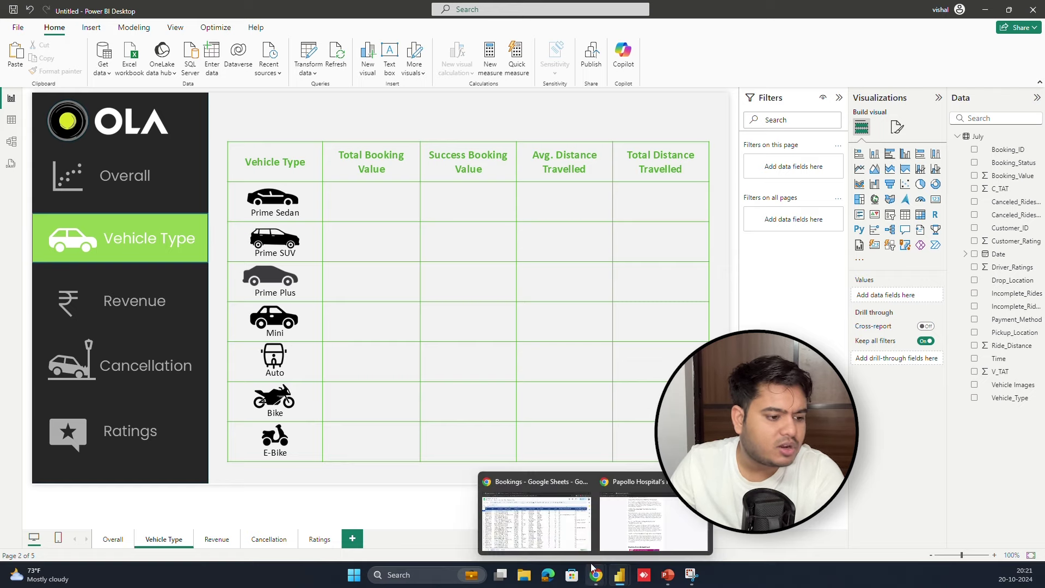
{"action": "left_click", "coordinate": [565, 515]}
{"action": "left_click", "coordinate": [209, 12]}
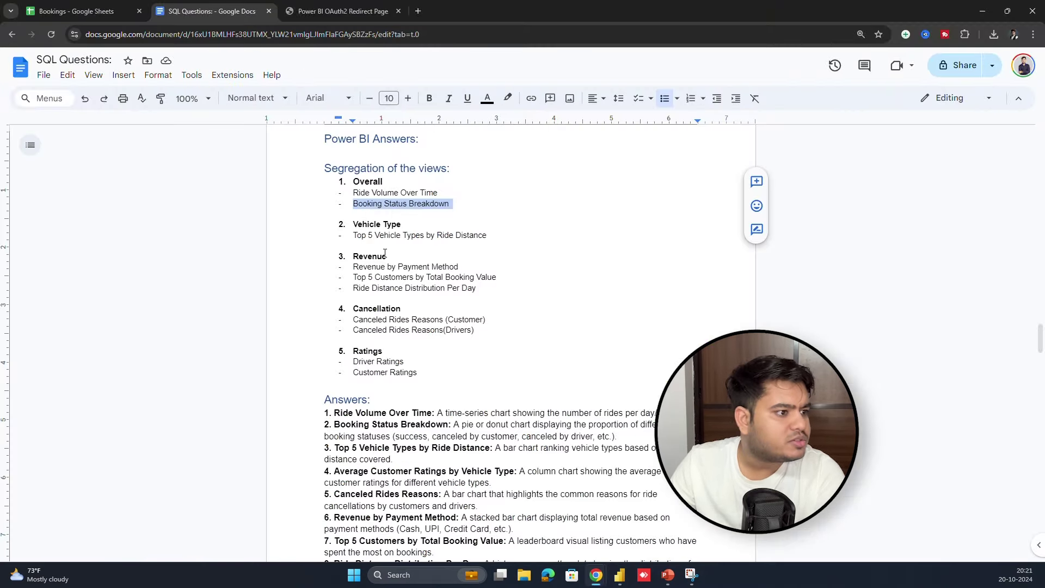
{"action": "left_click_drag", "start_coordinate": [355, 236], "coordinate": [530, 235]}
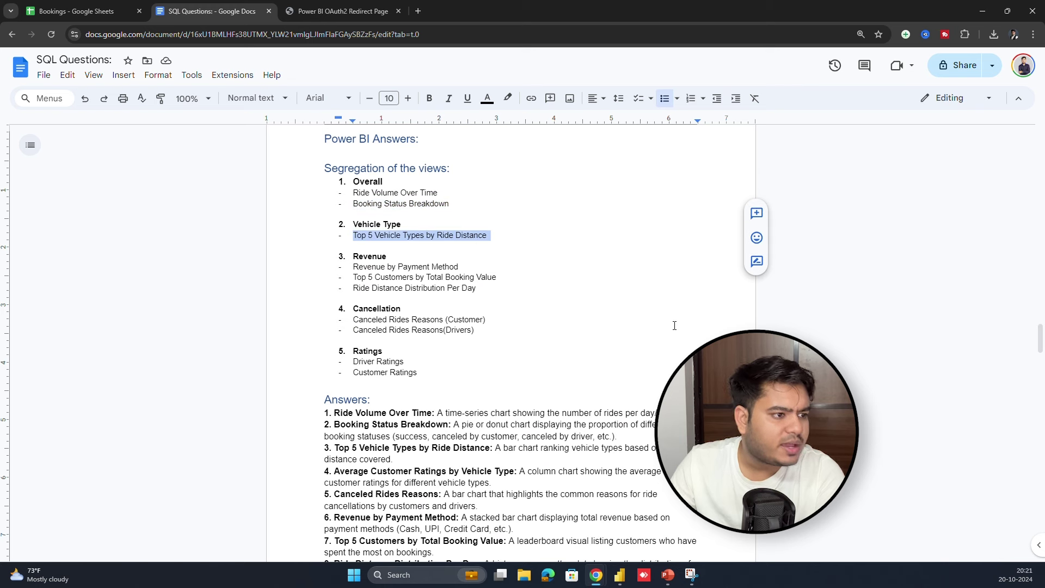
{"action": "left_click", "coordinate": [620, 576]}
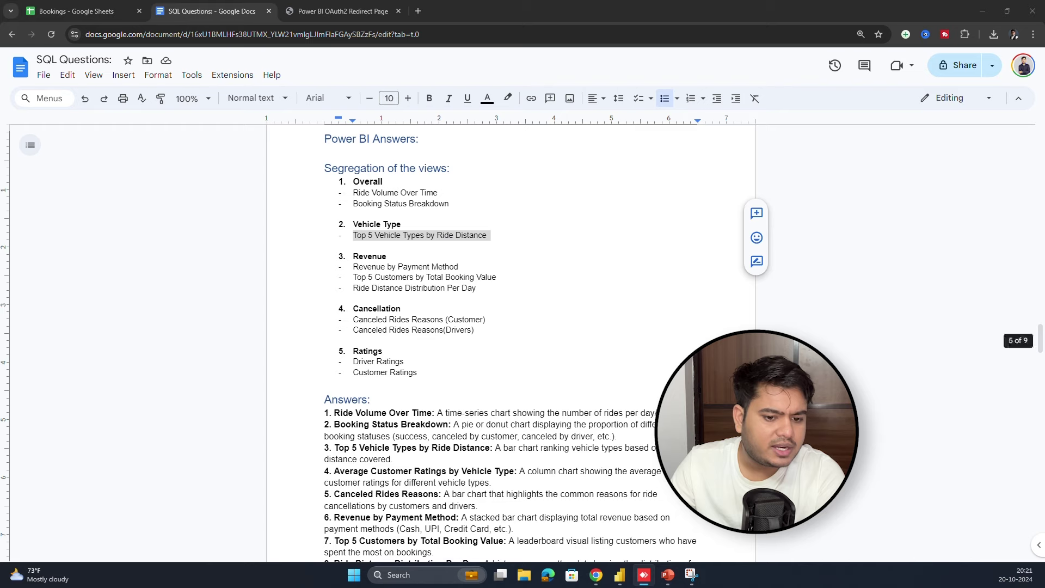
{"action": "left_click", "coordinate": [603, 552]}
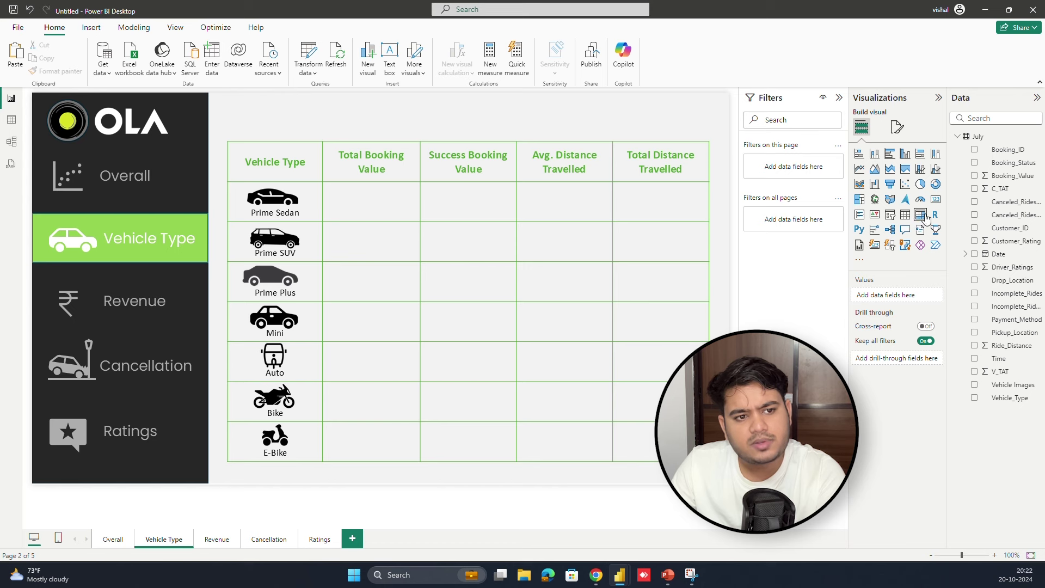
- Fit a card visual into the Prime Sedan row's Total Booking Value cell, showing the sum of Booking_Value
{"action": "left_click", "coordinate": [936, 200]}
{"action": "left_click_drag", "start_coordinate": [378, 181], "coordinate": [430, 234]}
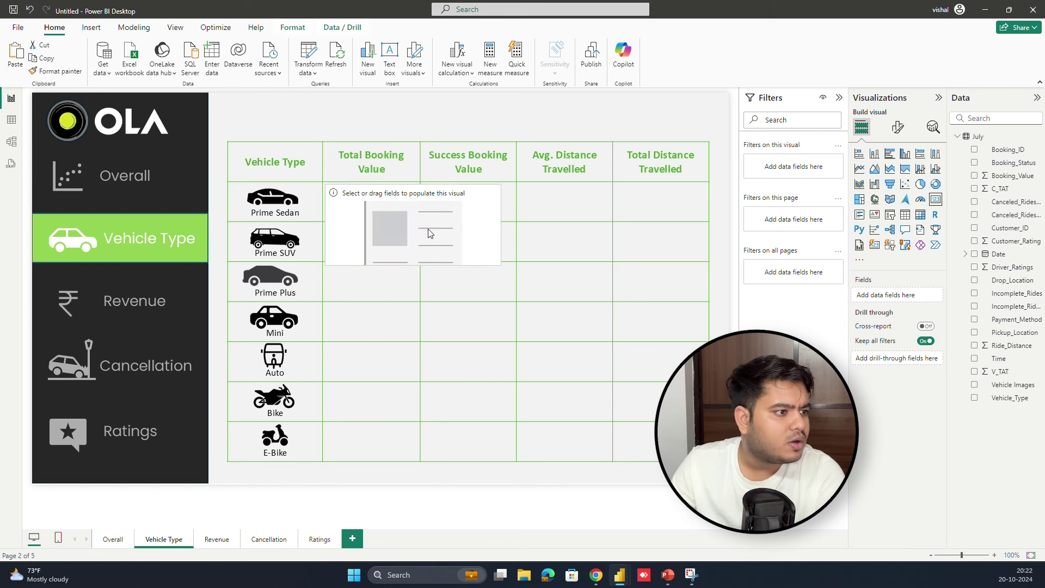
{"action": "left_click_drag", "start_coordinate": [496, 264], "coordinate": [410, 217]}
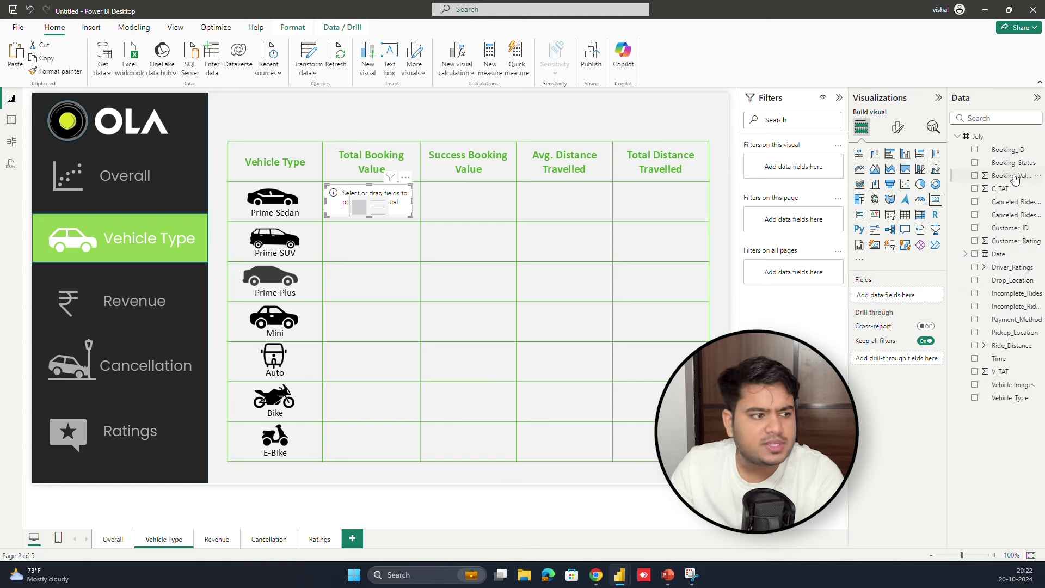
{"action": "left_click_drag", "start_coordinate": [1016, 180], "coordinate": [919, 293]}
{"action": "left_click", "coordinate": [928, 295]}
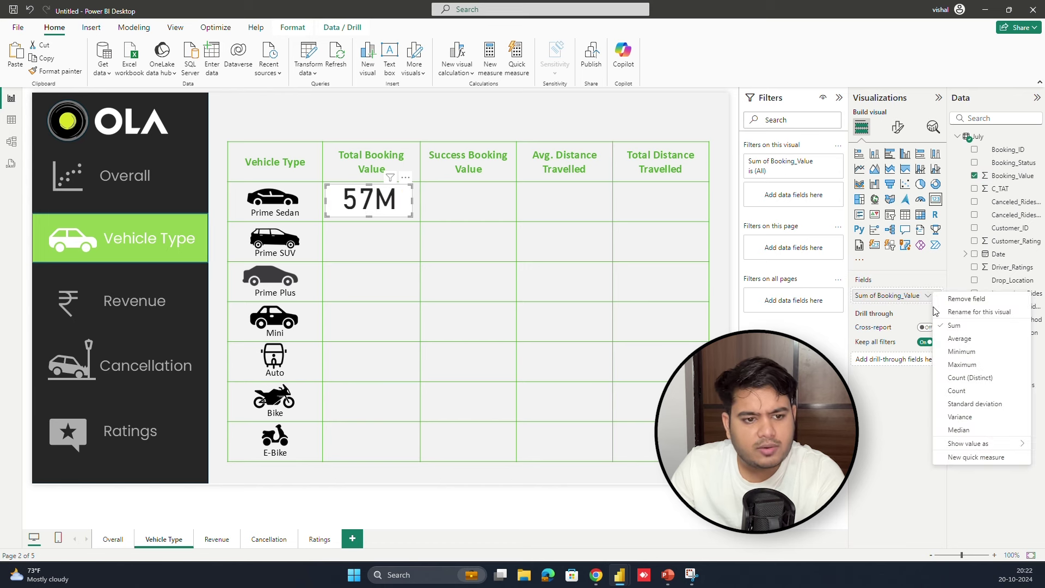
{"action": "left_click", "coordinate": [961, 327]}
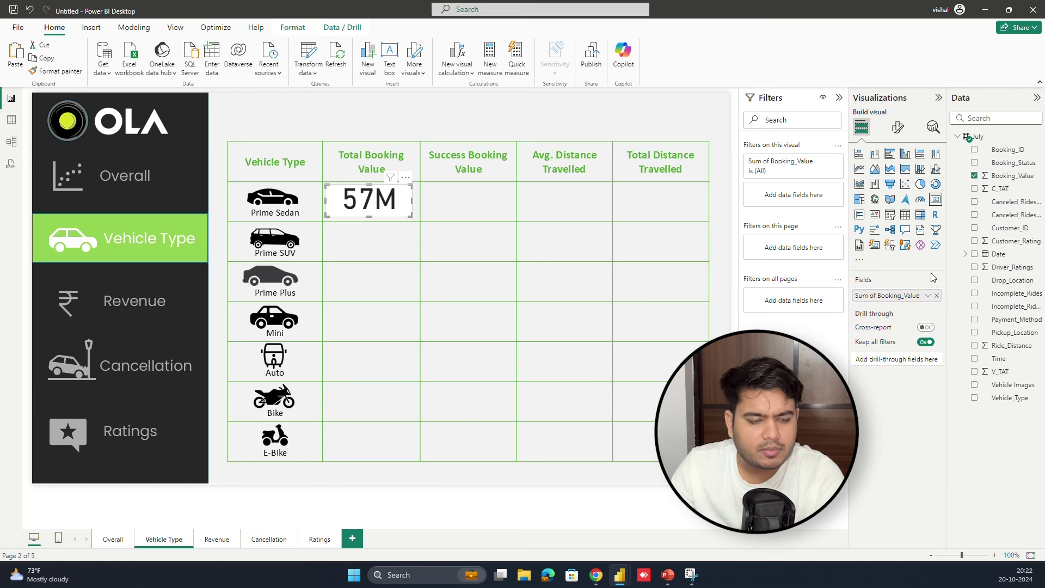
- Turn off the Prime Sedan card's category label and open its callout value formatting
{"action": "left_click", "coordinate": [898, 127]}
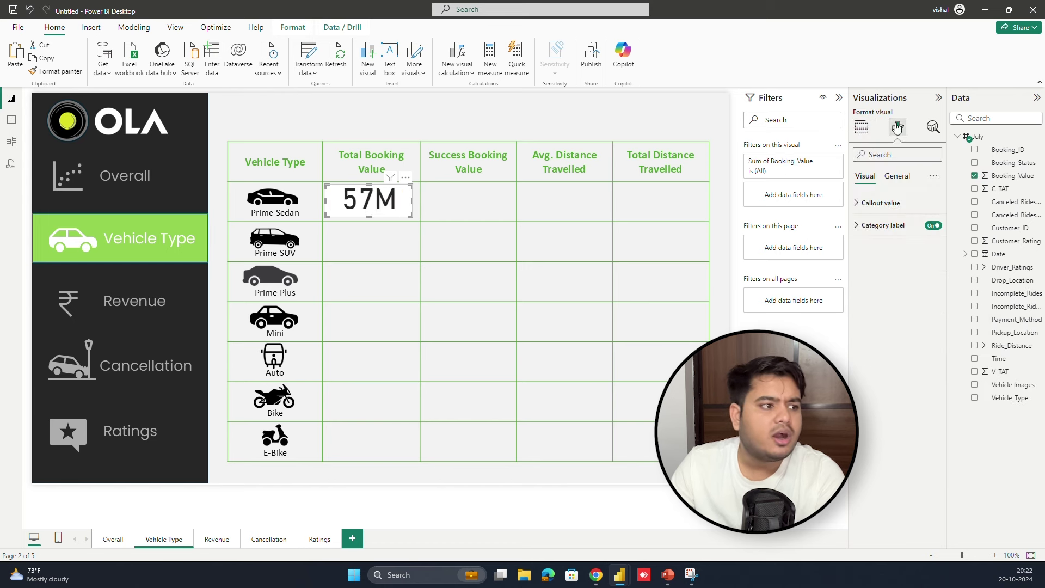
{"action": "left_click", "coordinate": [932, 225]}
{"action": "left_click", "coordinate": [871, 202]}
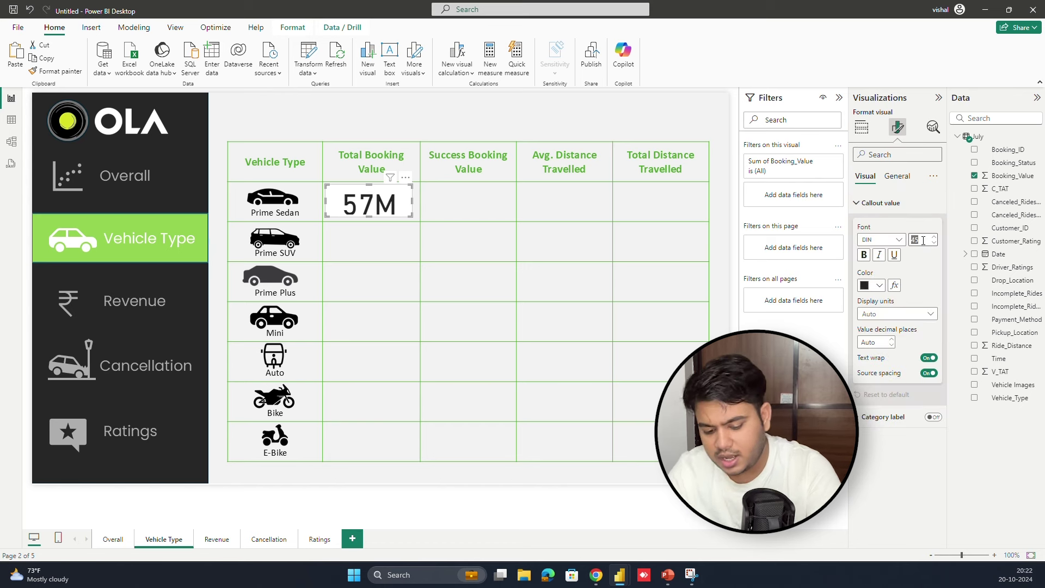
- Set the booking value card's callout font size to 30 and filter the card to Booking_Status Success
{"action": "key", "text": "Return"}
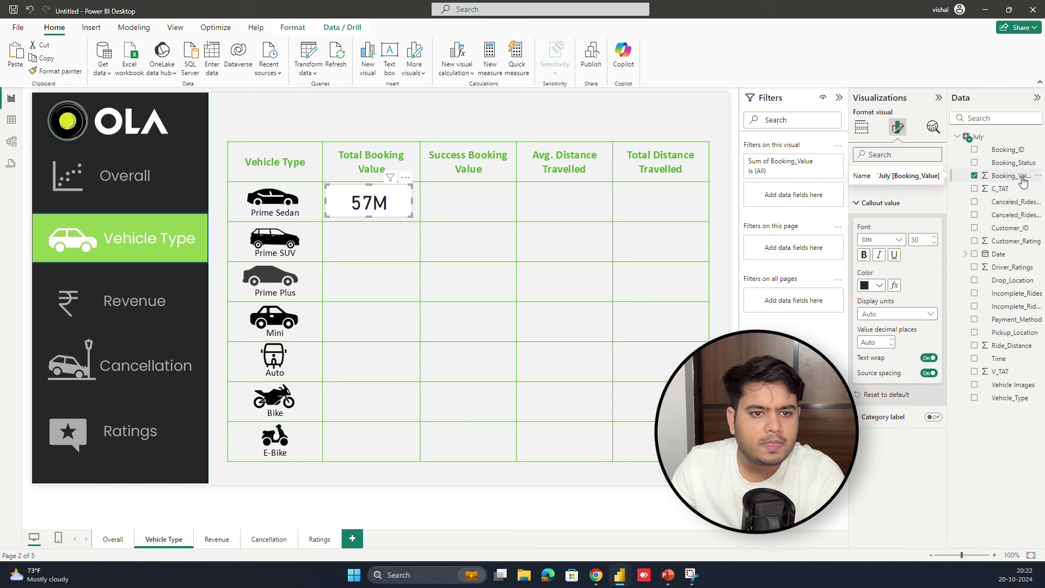
{"action": "left_click_drag", "start_coordinate": [1020, 169], "coordinate": [790, 191]}
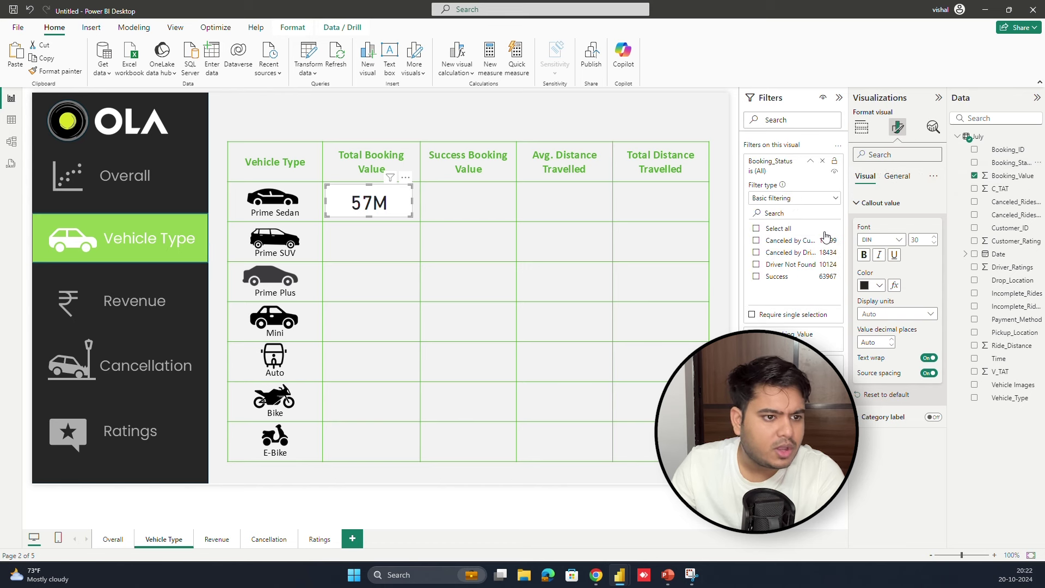
{"action": "left_click", "coordinate": [758, 278]}
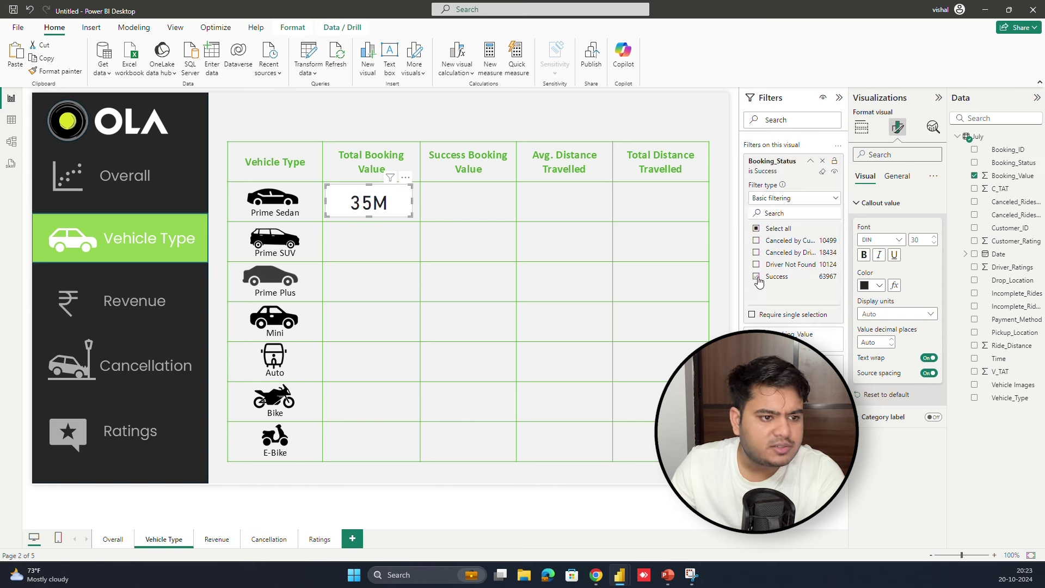
{"action": "left_click", "coordinate": [811, 163]}
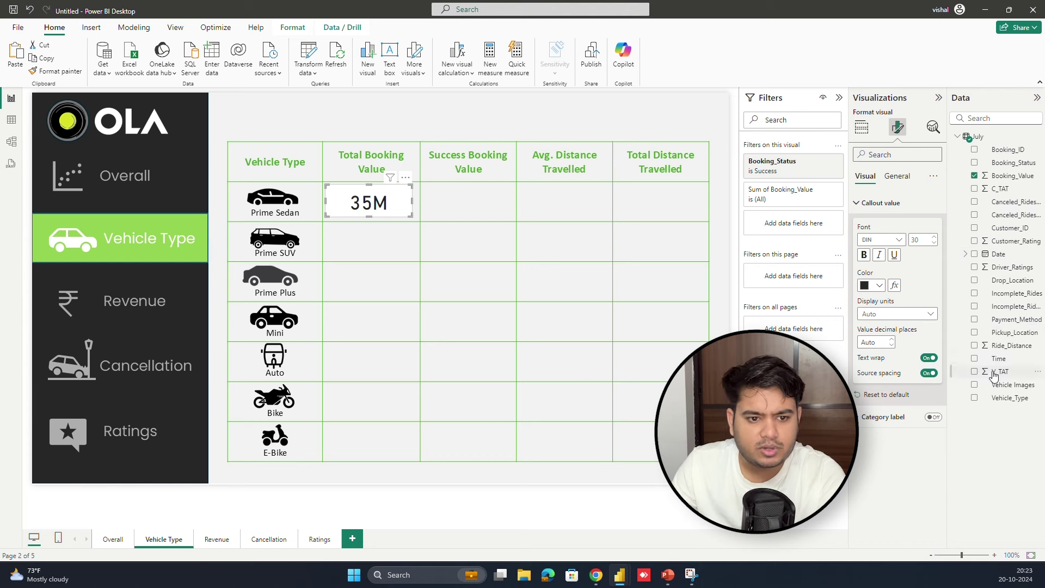
- Filter the booking value card to Vehicle_Type Prime Sedan and set its value decimal places to 2
{"action": "left_click_drag", "start_coordinate": [1016, 400], "coordinate": [816, 226]}
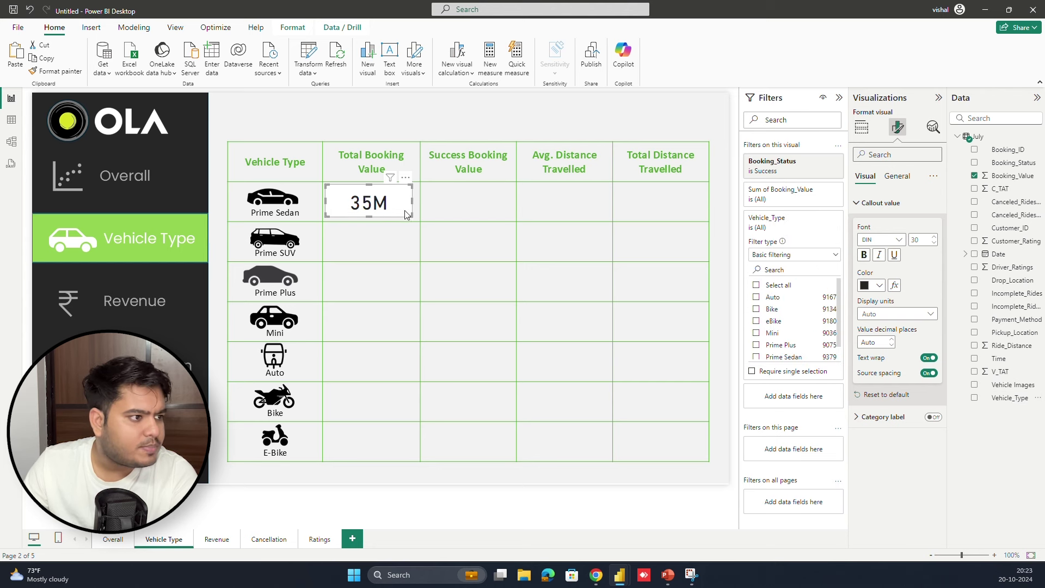
{"action": "scroll", "coordinate": [789, 323], "scroll_direction": "down", "scroll_amount": 1}
{"action": "left_click", "coordinate": [756, 342]}
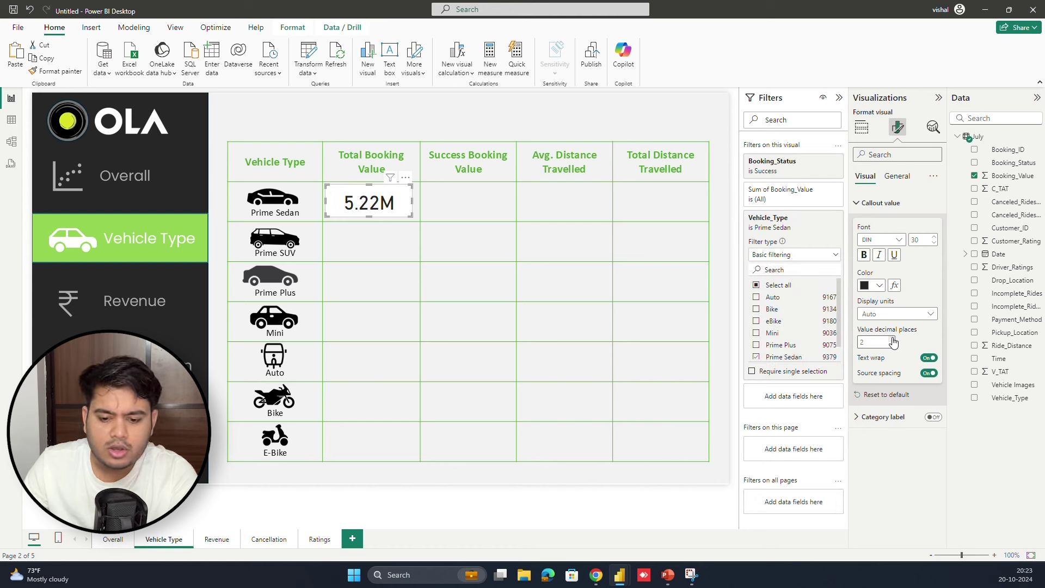
- Review the card's filters and compare its value with and without the Success booking status
{"action": "scroll", "coordinate": [790, 335], "scroll_direction": "down", "scroll_amount": 1}
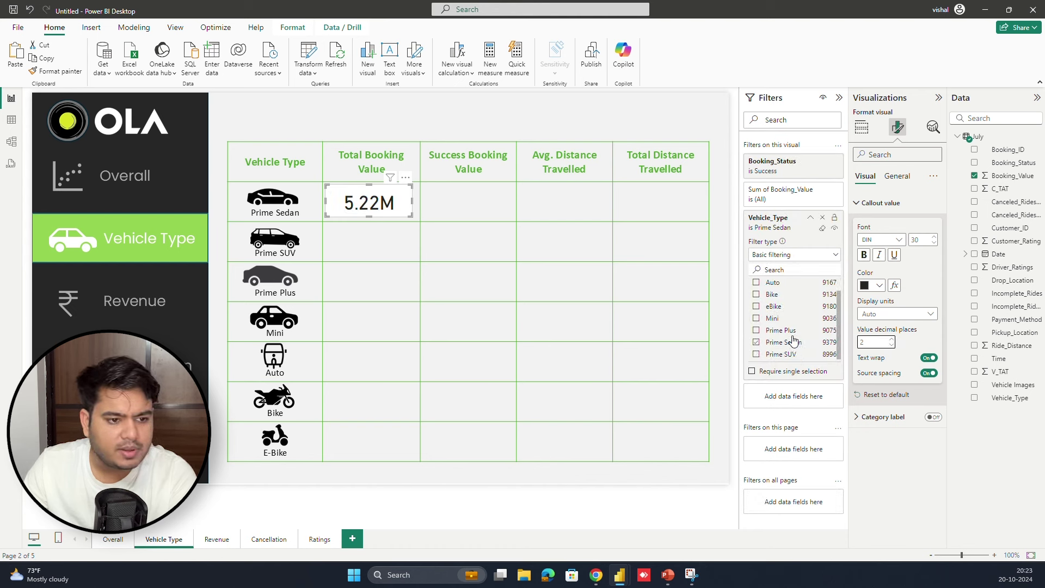
{"action": "left_click", "coordinate": [805, 197]}
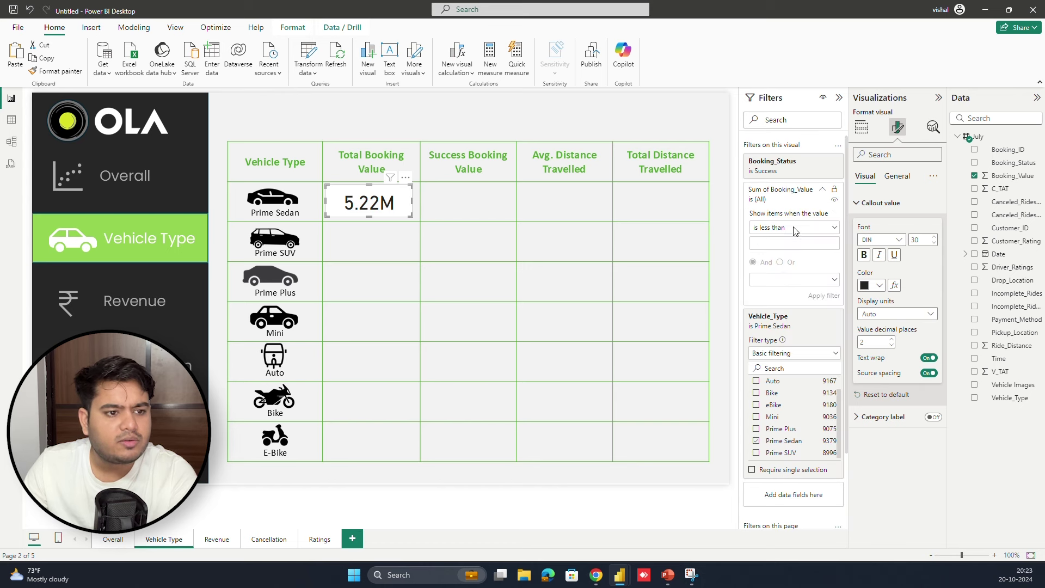
{"action": "left_click", "coordinate": [805, 162]}
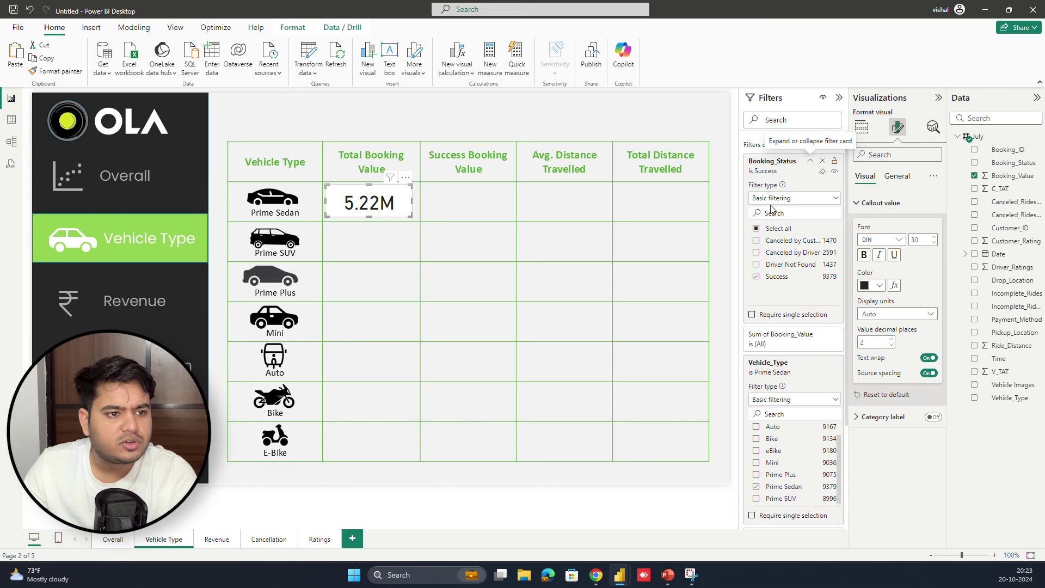
{"action": "left_click", "coordinate": [757, 277]}
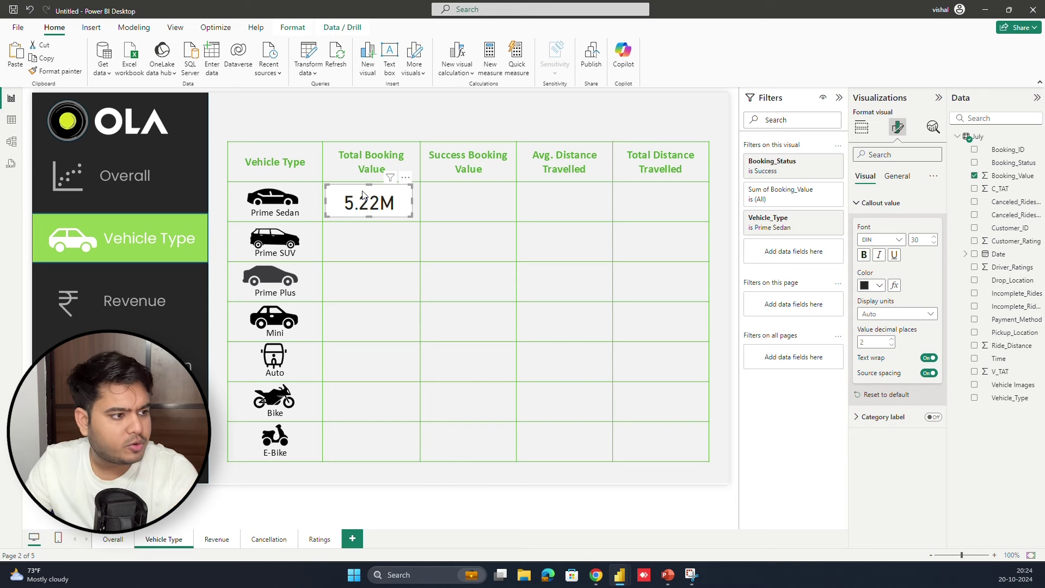
- Turn off the background of the Prime Sedan booking value card
{"action": "left_click", "coordinate": [904, 176]}
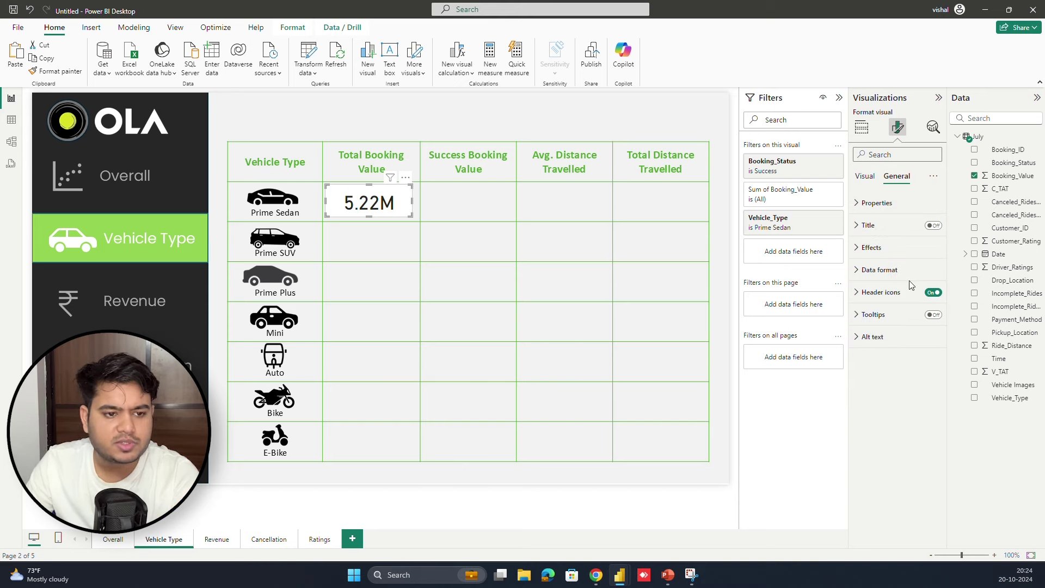
{"action": "left_click", "coordinate": [905, 254]}
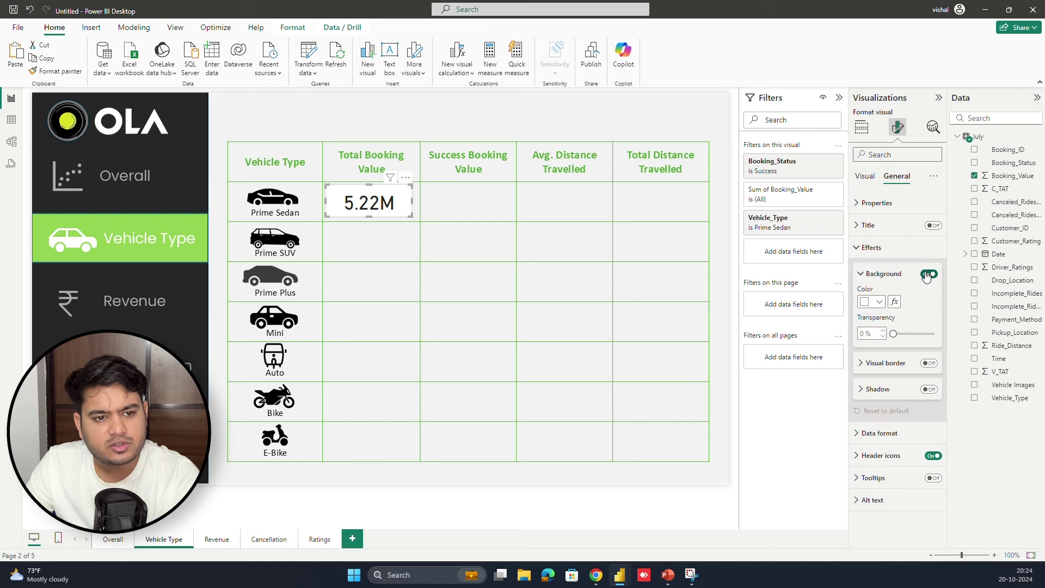
{"action": "left_click", "coordinate": [887, 252]}
{"action": "left_click", "coordinate": [571, 240]}
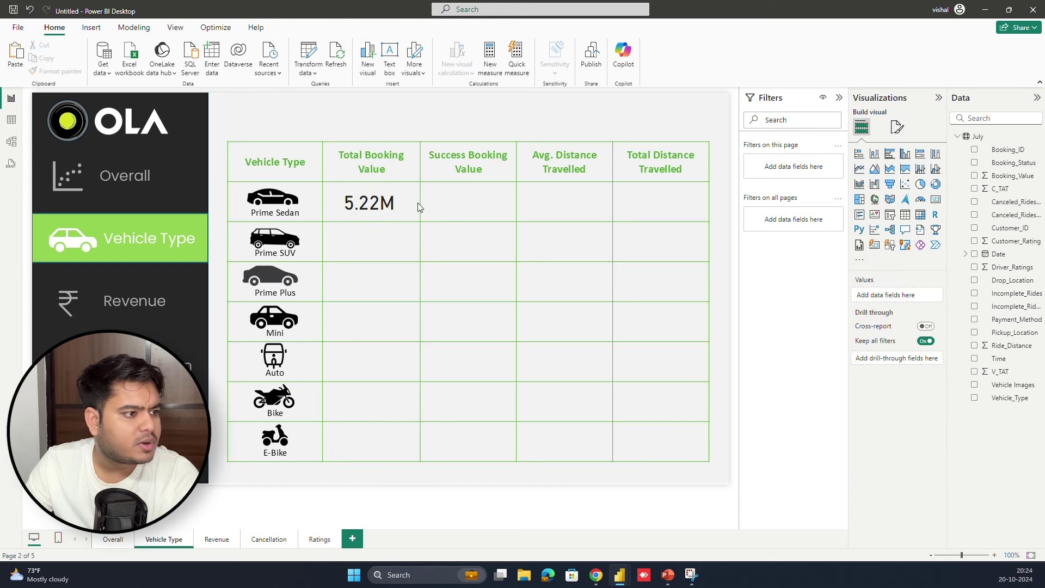
- Try to move the card's existing Booking_Status filter to the page-level filters
{"action": "left_click", "coordinate": [397, 196]}
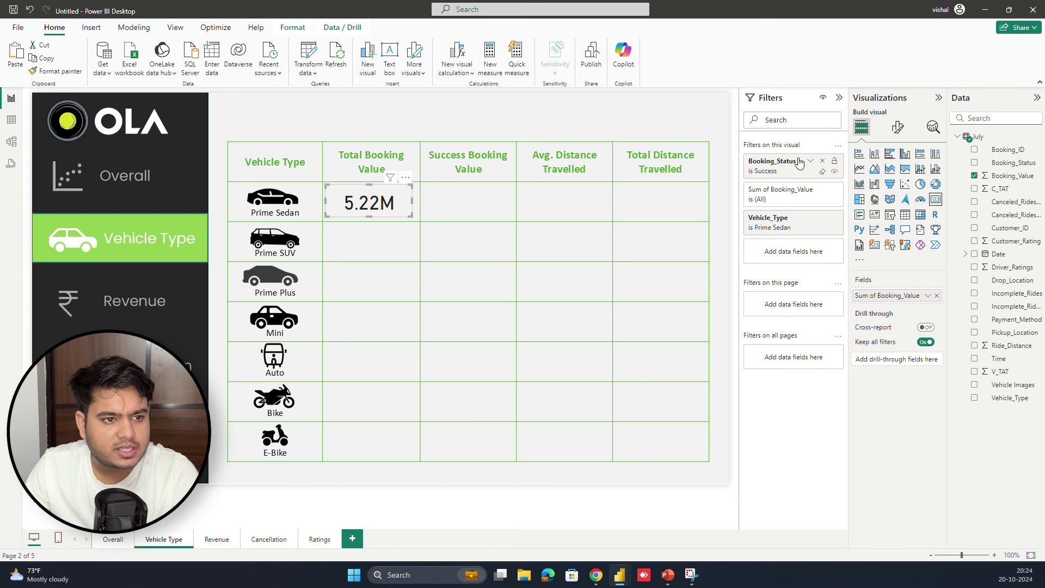
{"action": "left_click_drag", "start_coordinate": [795, 172], "coordinate": [798, 301]}
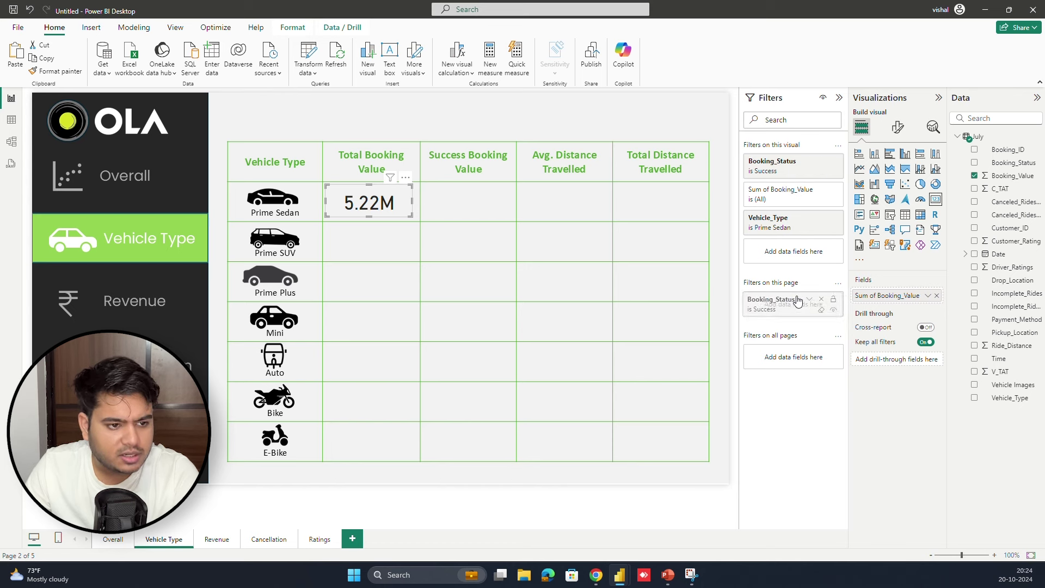
{"action": "left_click_drag", "start_coordinate": [798, 300], "coordinate": [795, 303]}
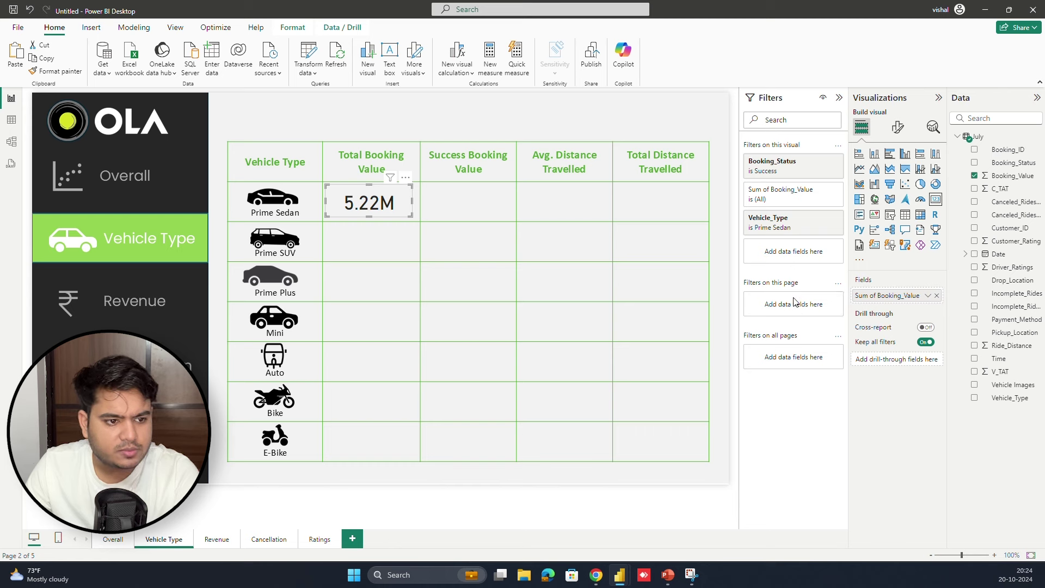
{"action": "left_click_drag", "start_coordinate": [811, 160], "coordinate": [811, 299]}
- Add a page-level Booking_Status filter set to Success and remove the Booking_Status filter from the card
{"action": "left_click_drag", "start_coordinate": [1015, 177], "coordinate": [814, 301]}
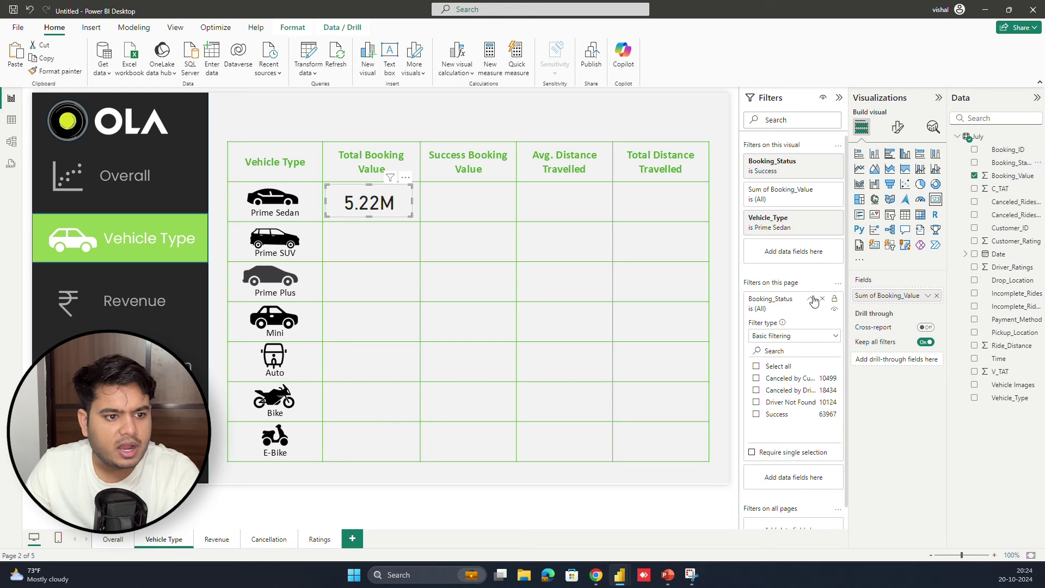
{"action": "left_click", "coordinate": [756, 415]}
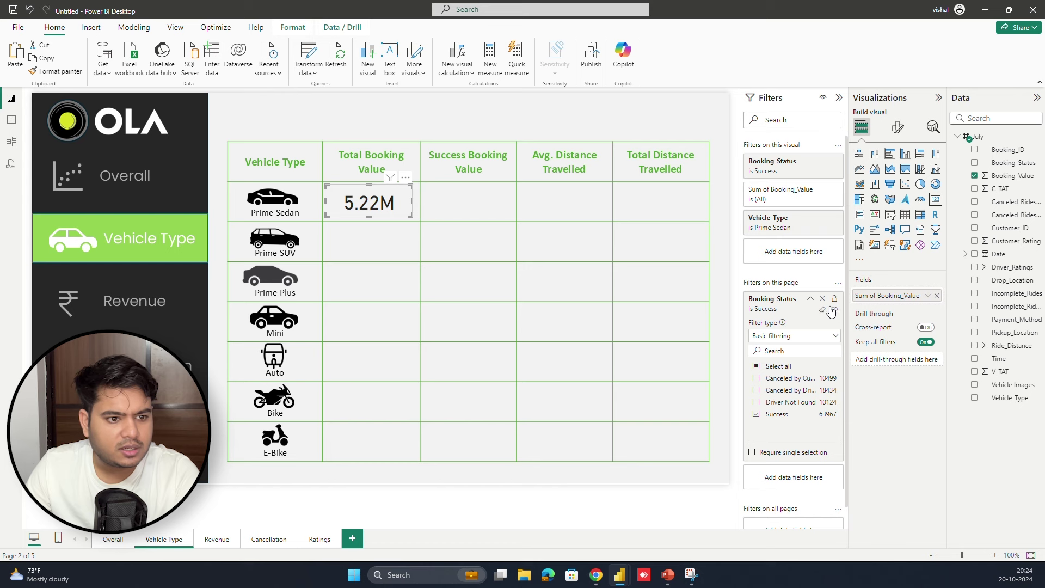
{"action": "left_click", "coordinate": [826, 163]}
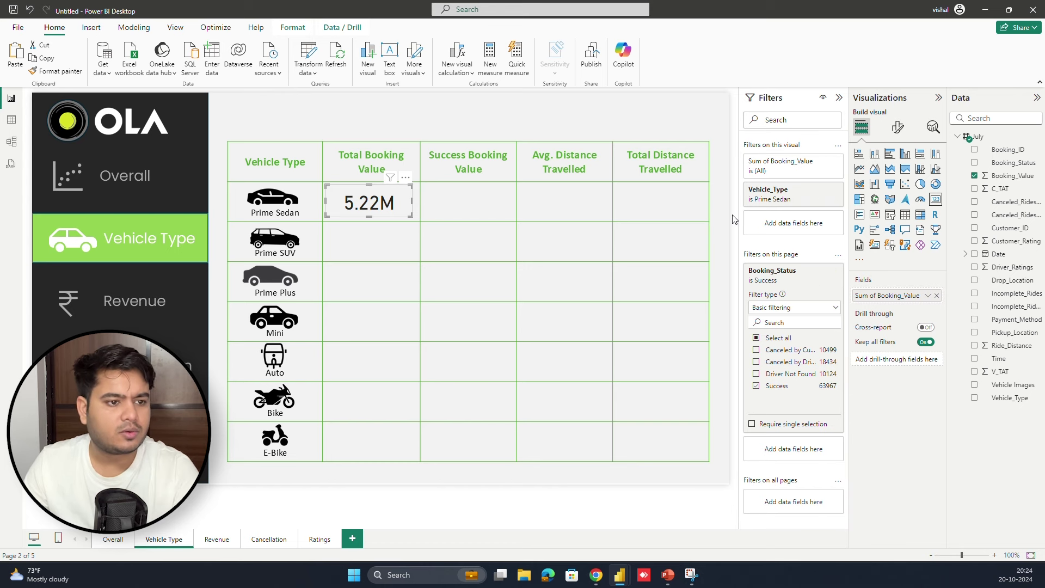
- Duplicate the Prime Sedan booking value card and place the copy in the Prime SUV row
{"action": "left_click", "coordinate": [440, 214]}
{"action": "left_click", "coordinate": [398, 200]}
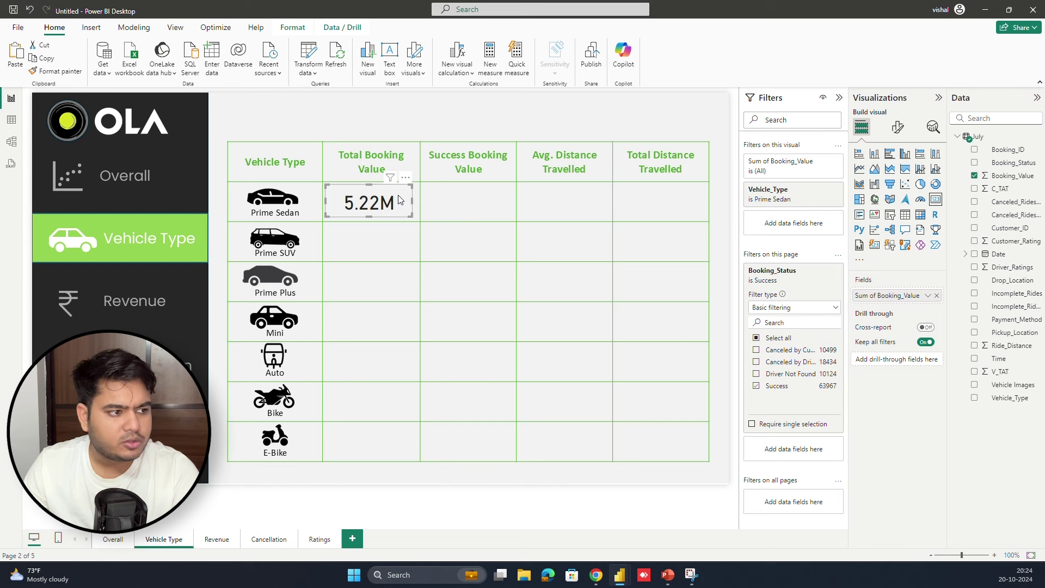
{"action": "left_click_drag", "start_coordinate": [400, 200], "coordinate": [407, 248]}
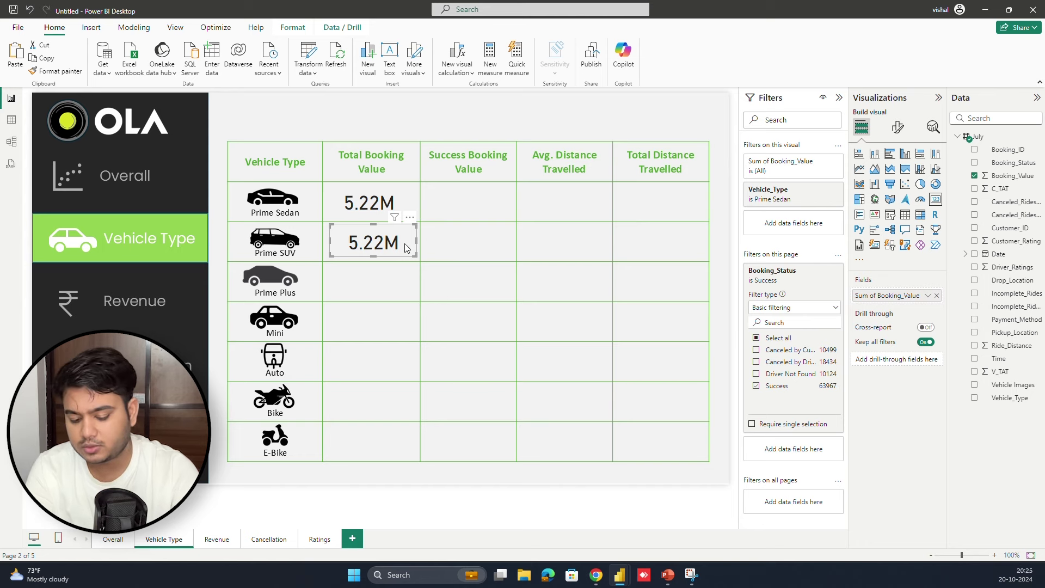
- Paste another copy of the booking value card and place it in the Prime Plus row
{"action": "key", "text": "ctrl+v"}
{"action": "key", "text": "Down"}
{"action": "key", "text": "Down"}
{"action": "key", "text": "Down"}
{"action": "key", "text": "Down"}
{"action": "key", "text": "Down"}
{"action": "key", "text": "Down"}
{"action": "key", "text": "Down"}
{"action": "key", "text": "Down"}
{"action": "key", "text": "Down"}
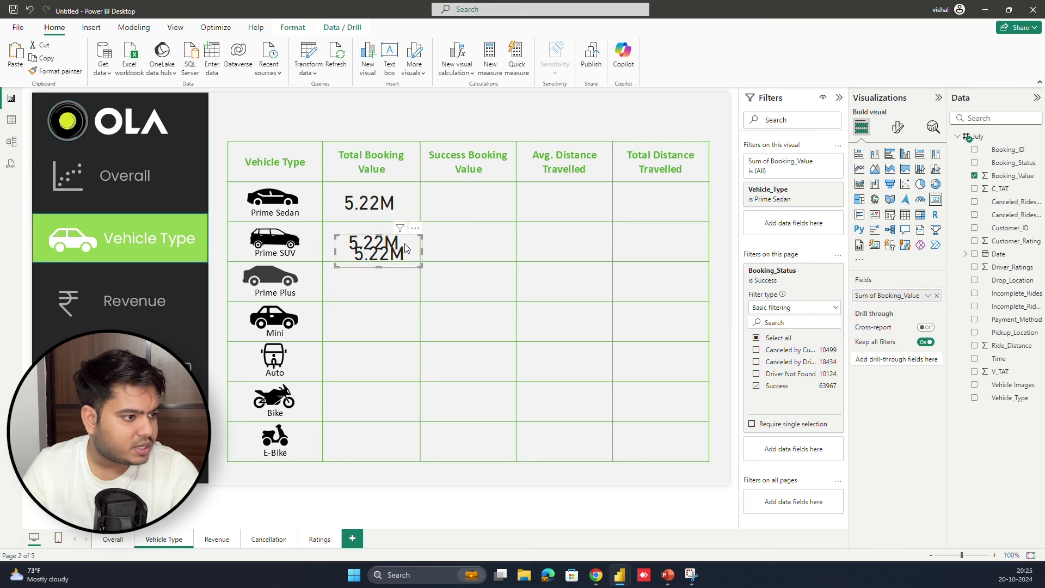
{"action": "key", "text": "Left"}
{"action": "key", "text": "Left"}
{"action": "key", "text": "Up"}
{"action": "key", "text": "Up"}
{"action": "key", "text": "Up"}
{"action": "key", "text": "Right"}
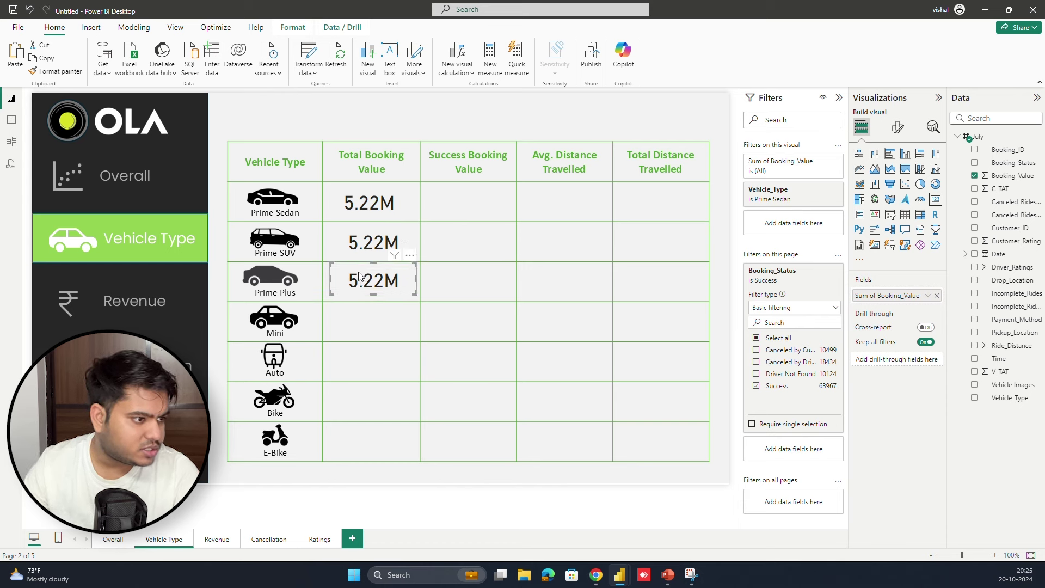
- Paste further copies of the booking value card for the Mini, Auto, Bike and E-Bike rows
{"action": "left_click_drag", "start_coordinate": [389, 283], "coordinate": [373, 436]}
{"action": "key", "text": "ctrl+v"}
{"action": "key", "text": "ctrl+v"}
{"action": "key", "text": "ctrl+v"}
- Align the seven booking value cards in their cells of the Total Booking Value column
{"action": "left_click", "coordinate": [436, 392]}
{"action": "left_click", "coordinate": [376, 207]}
{"action": "left_click_drag", "start_coordinate": [383, 245], "coordinate": [380, 245]}
{"action": "left_click_drag", "start_coordinate": [373, 202], "coordinate": [377, 208]}
{"action": "left_click", "coordinate": [381, 329]}
{"action": "left_click_drag", "start_coordinate": [380, 326], "coordinate": [380, 320]}
{"action": "left_click", "coordinate": [394, 362]}
{"action": "left_click", "coordinate": [437, 400]}
{"action": "left_click_drag", "start_coordinate": [390, 401], "coordinate": [388, 398]}
{"action": "left_click", "coordinate": [386, 440]}
{"action": "left_click_drag", "start_coordinate": [376, 363], "coordinate": [375, 363]}
{"action": "left_click", "coordinate": [368, 323]}
{"action": "left_click", "coordinate": [375, 282]}
{"action": "left_click", "coordinate": [374, 251]}
{"action": "left_click", "coordinate": [440, 245]}
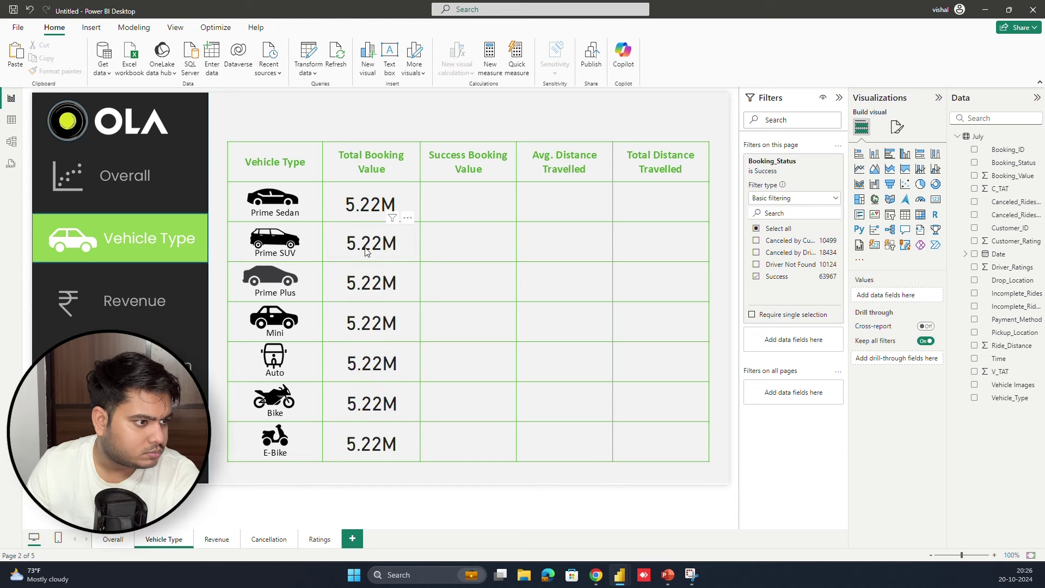
- Change the Vehicle_Type filter of the Prime SUV row's card to Prime SUV
{"action": "left_click", "coordinate": [366, 251]}
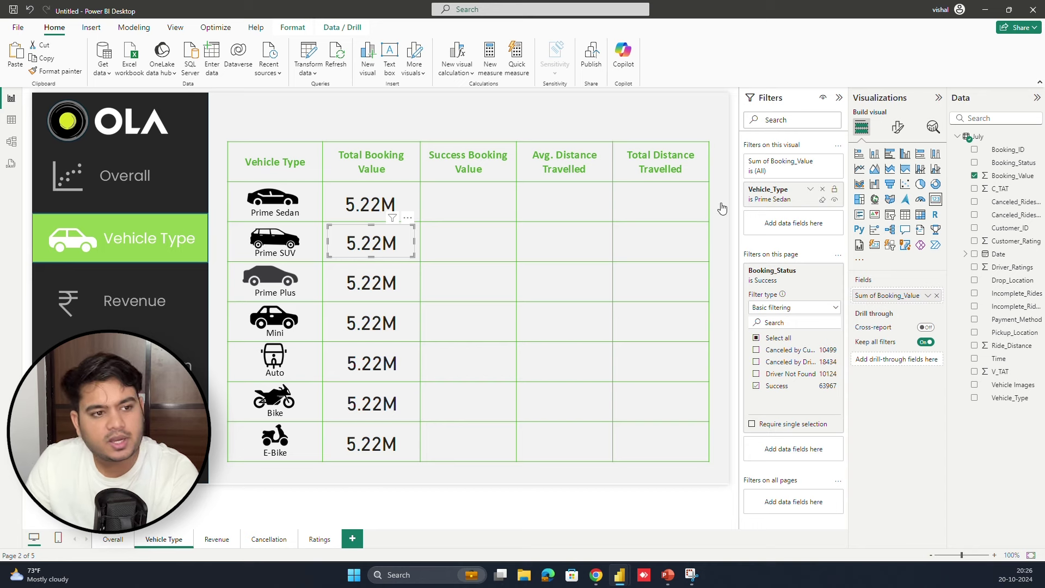
{"action": "left_click", "coordinate": [806, 202]}
{"action": "left_click", "coordinate": [756, 257]}
- Change the Vehicle_Type filter of the Prime Plus row's card to Prime Plus
{"action": "left_click", "coordinate": [358, 299]}
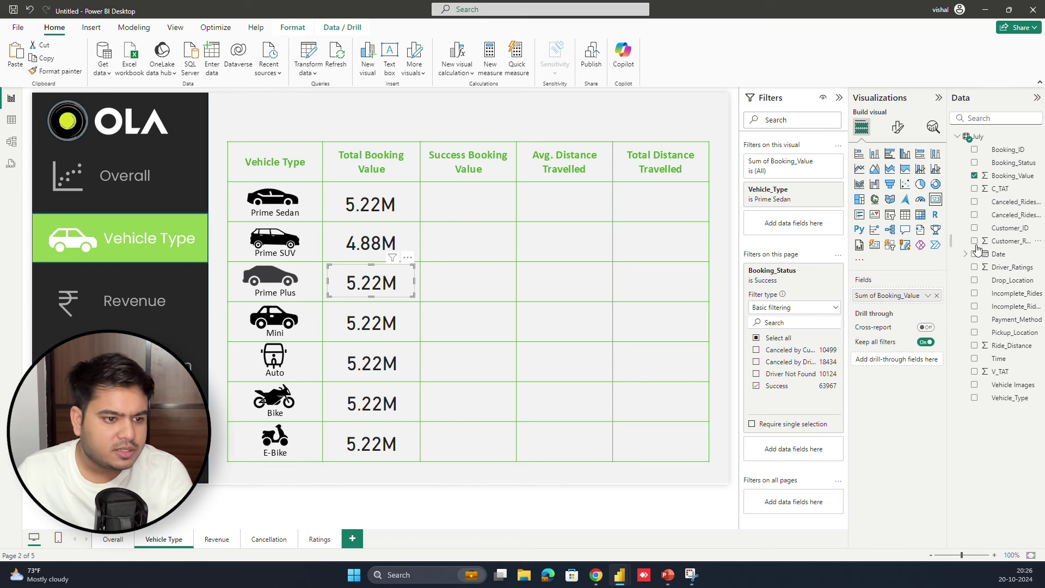
{"action": "left_click", "coordinate": [817, 190]}
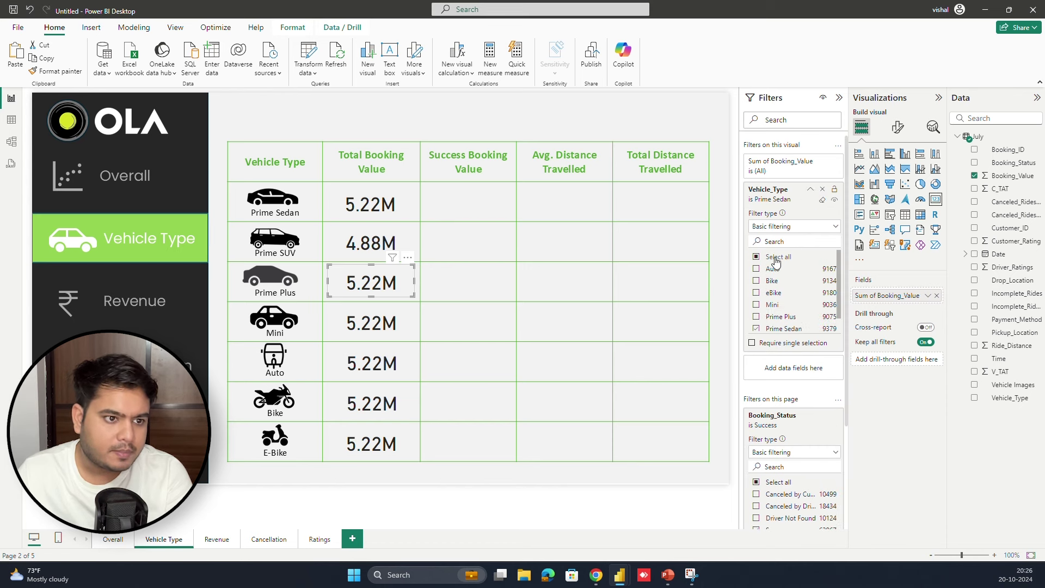
{"action": "left_click", "coordinate": [757, 302]}
{"action": "left_click", "coordinate": [756, 314]}
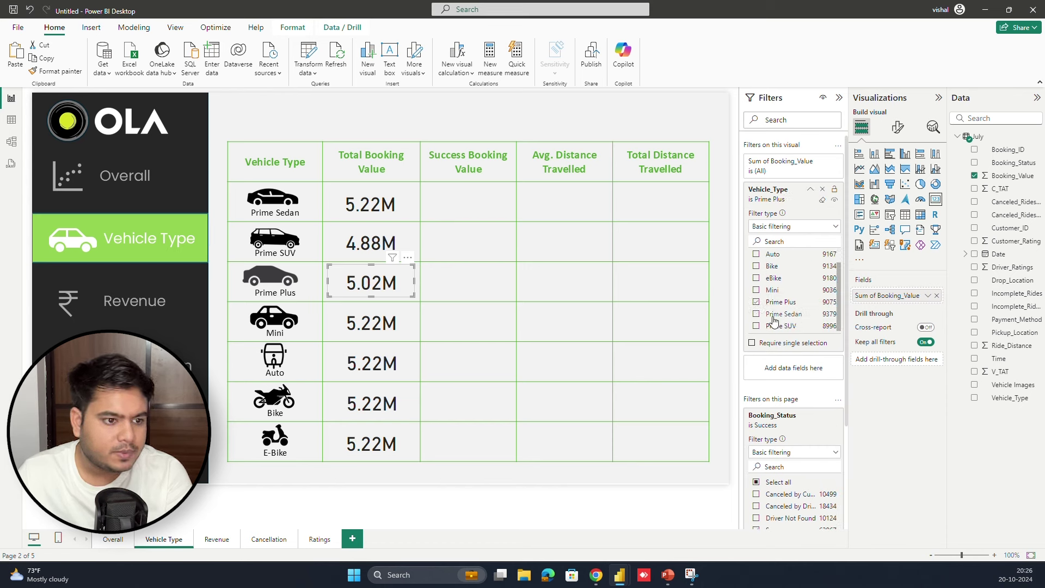
- Change the Vehicle_Type filter of the Mini row's card to Mini
{"action": "left_click", "coordinate": [373, 325]}
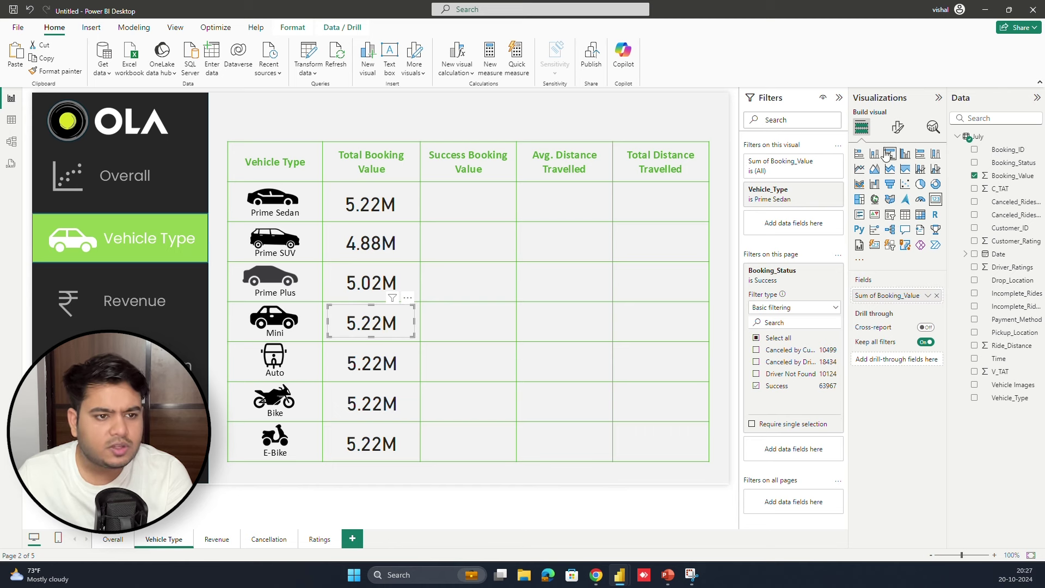
{"action": "left_click", "coordinate": [803, 194]}
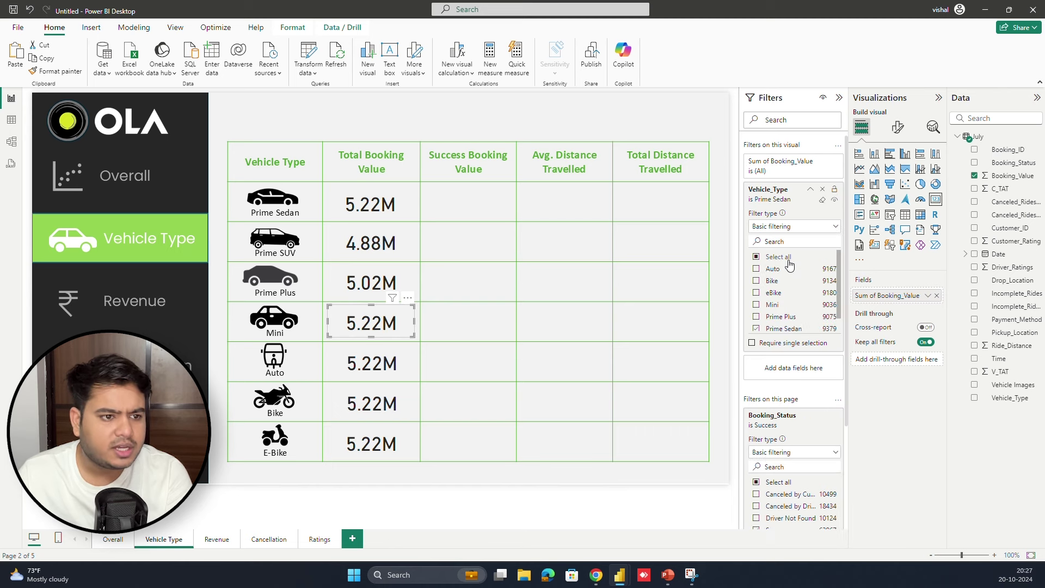
{"action": "left_click", "coordinate": [757, 257]}
{"action": "left_click", "coordinate": [756, 305]}
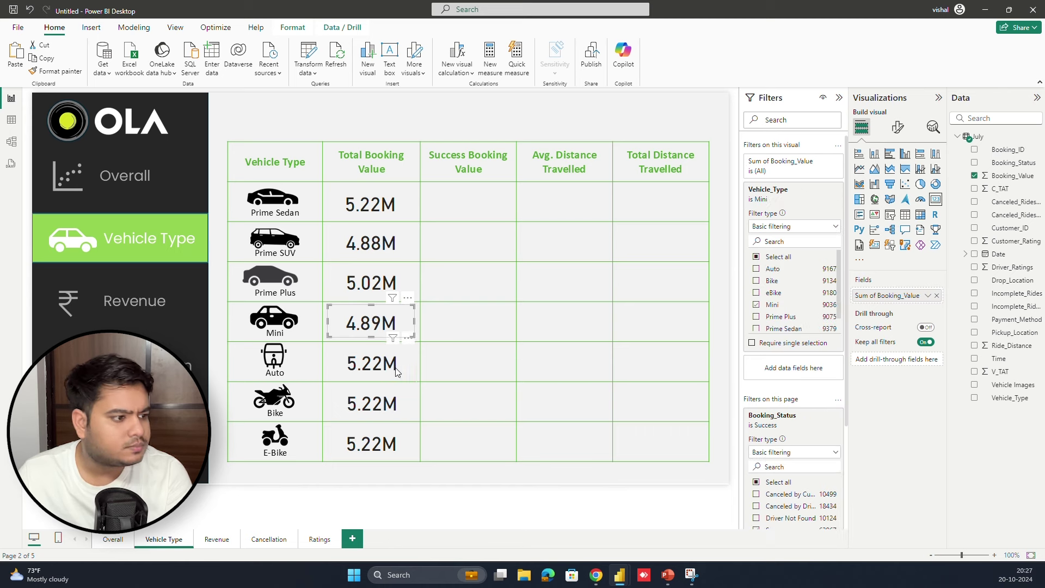
- Change the Vehicle_Type filter of the Auto row's card to Auto
{"action": "left_click", "coordinate": [398, 367]}
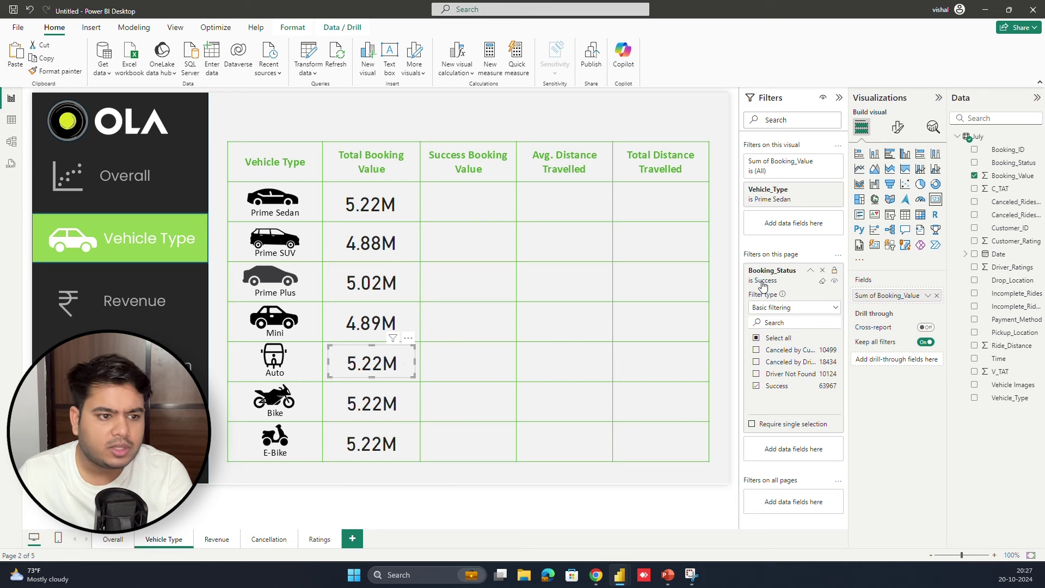
{"action": "left_click", "coordinate": [803, 202]}
{"action": "left_click", "coordinate": [756, 258]}
{"action": "left_click", "coordinate": [756, 269]}
- Change the Vehicle_Type filters of the last two cards to Bike in the Bike row and eBike in the E-Bike row
{"action": "left_click", "coordinate": [372, 403]}
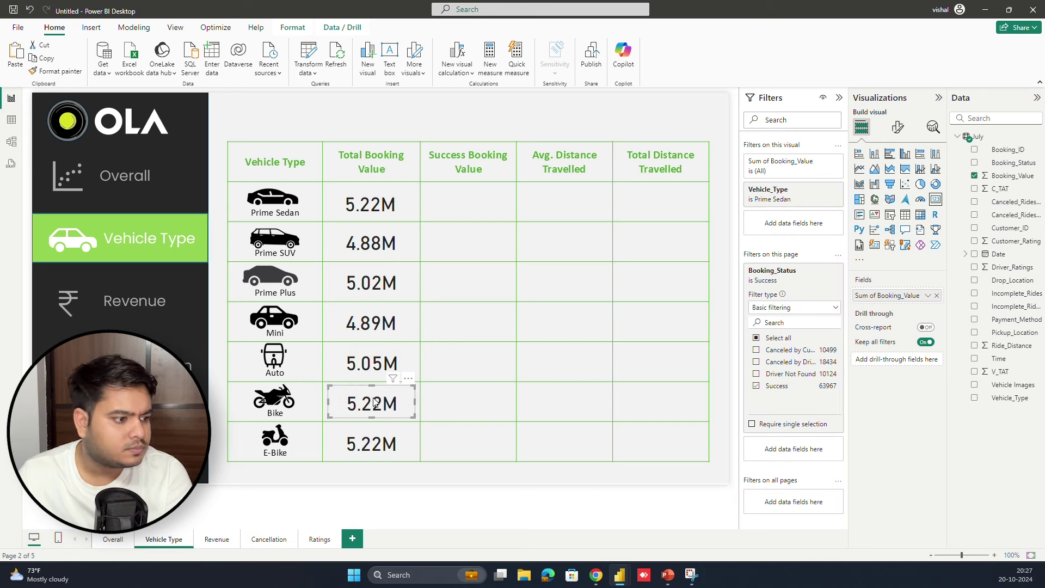
{"action": "left_click", "coordinate": [779, 206]}
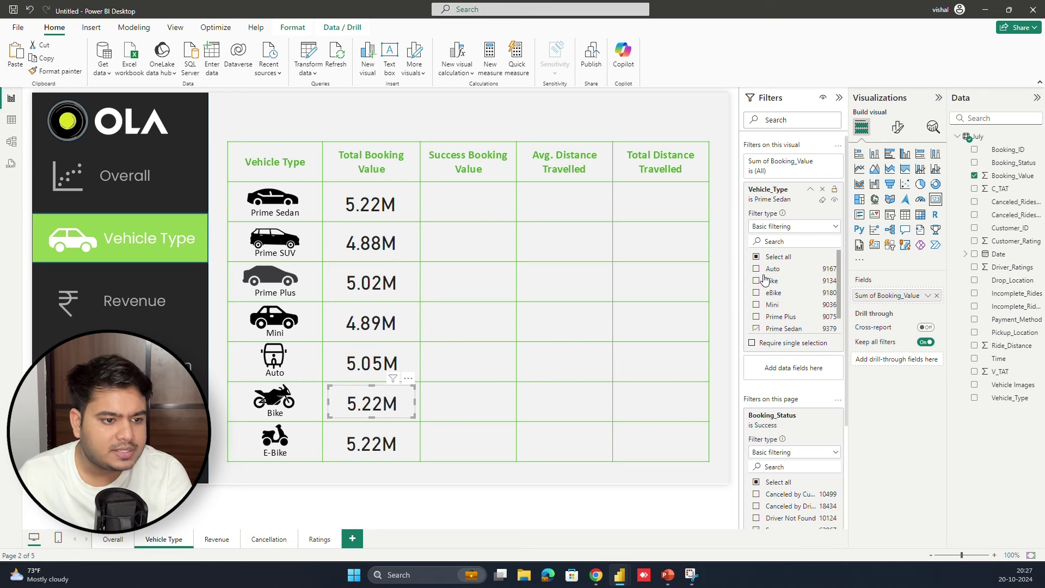
{"action": "left_click", "coordinate": [385, 435]}
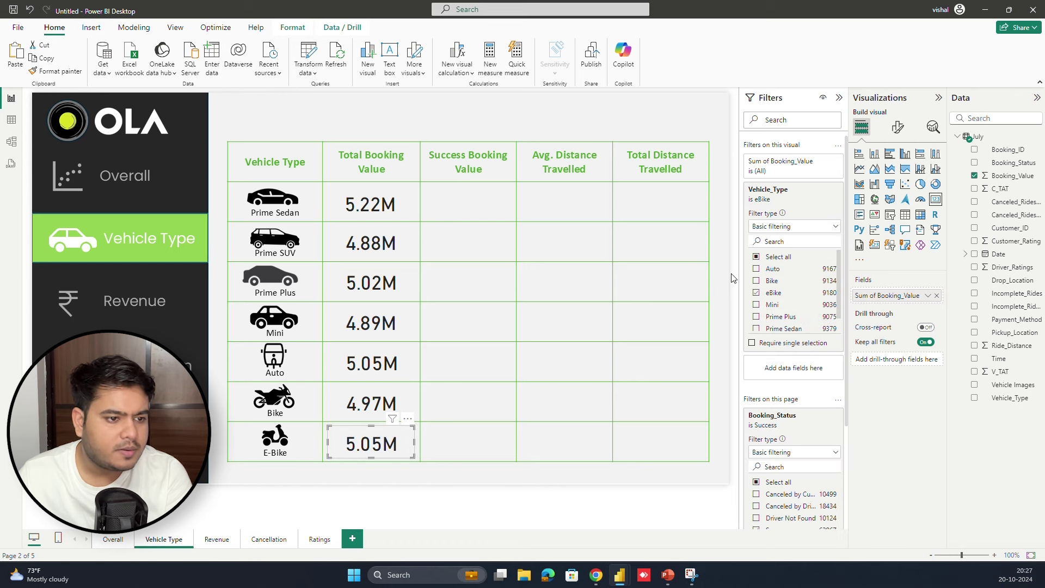
- Duplicate the Prime Sedan row's Total Booking Value card into the Success Booking Value column of the same row
{"action": "left_click", "coordinate": [634, 237]}
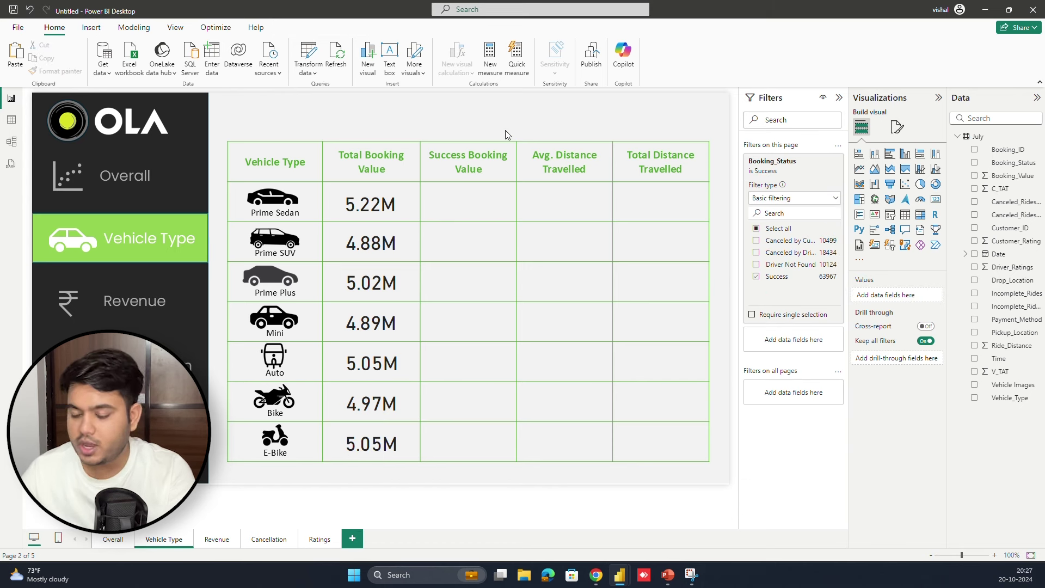
{"action": "left_click", "coordinate": [402, 207]}
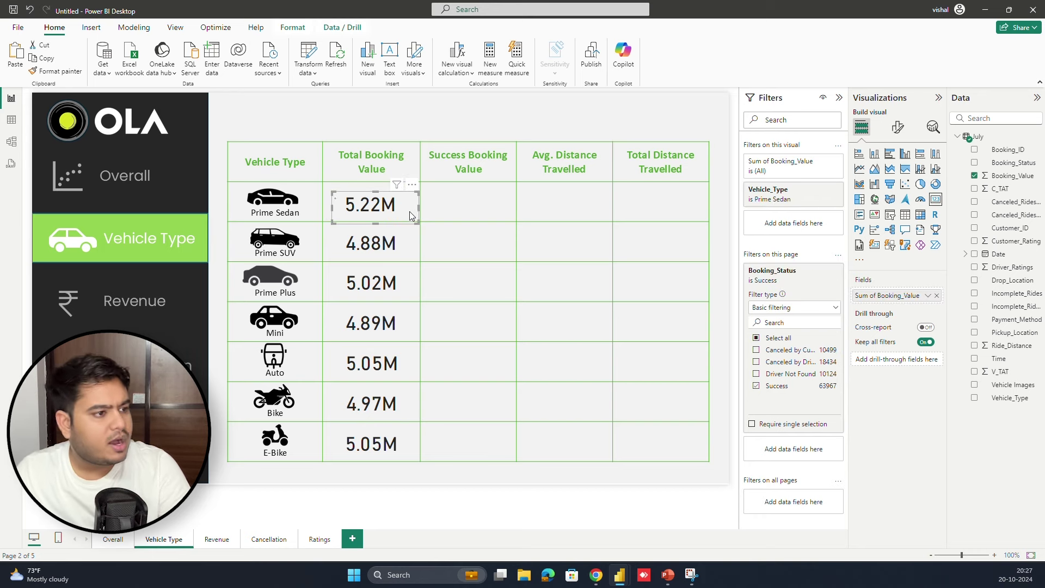
{"action": "key", "text": "ctrl+c"}
{"action": "key", "text": "ctrl+v"}
{"action": "left_click_drag", "start_coordinate": [409, 210], "coordinate": [501, 205]}
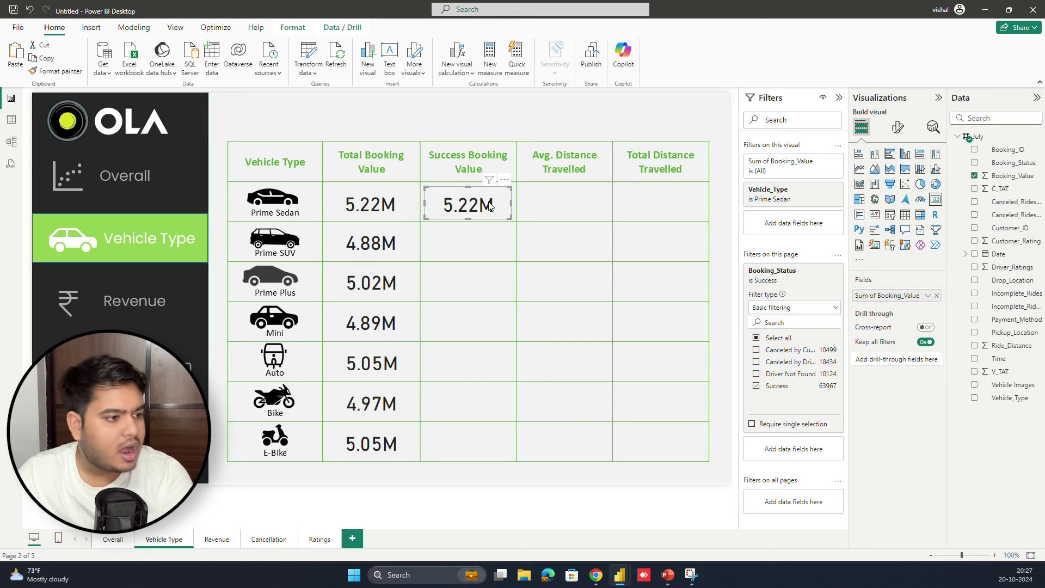
- Remove the Booking_Status filter from the Vehicle Type page
{"action": "left_click", "coordinate": [389, 199]}
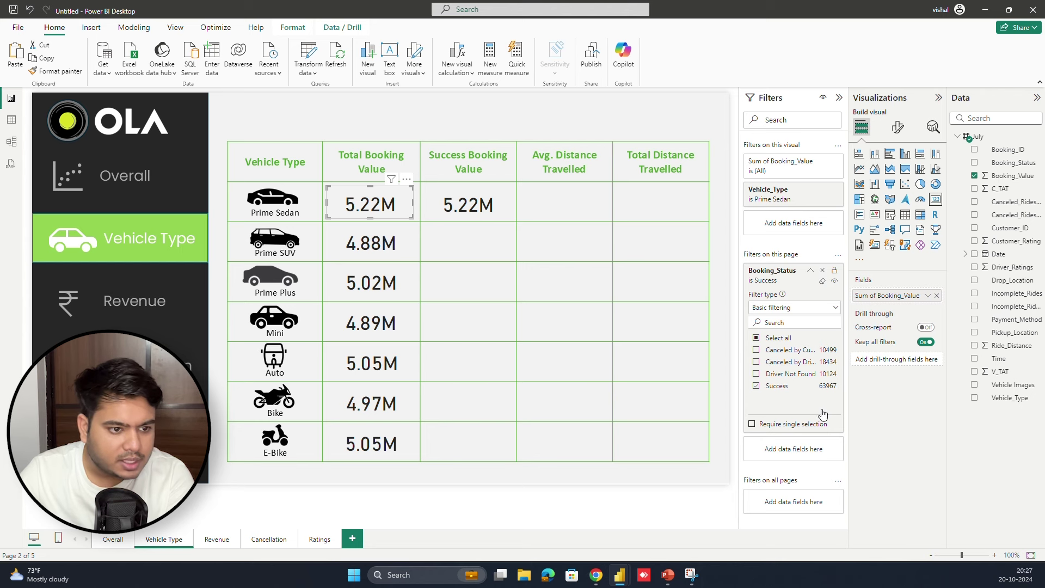
{"action": "left_click", "coordinate": [813, 272]}
{"action": "left_click", "coordinate": [823, 271]}
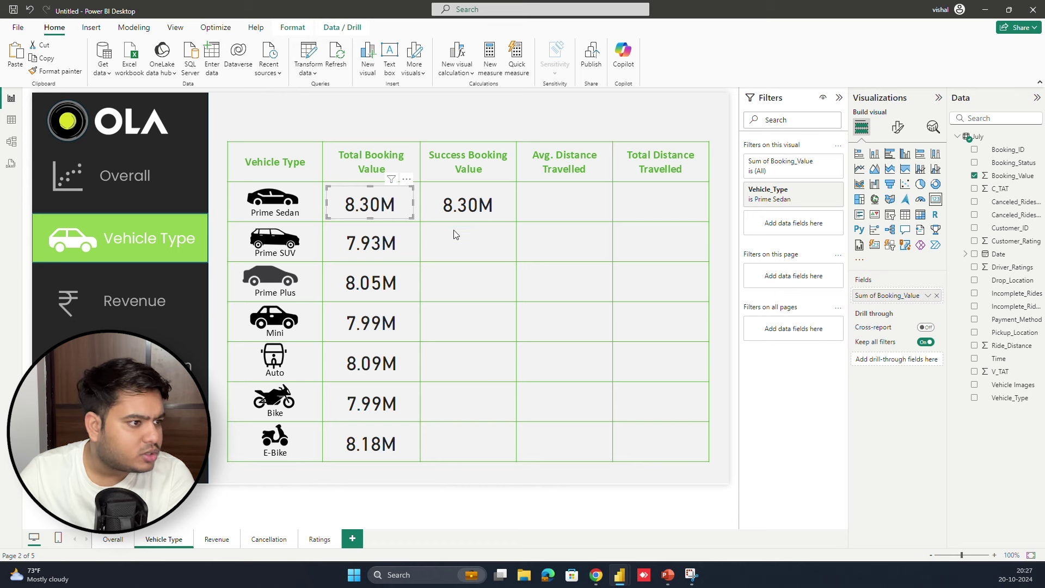
- Add a visual-level Booking_Status filter set to Success on the Prime Sedan row's Success Booking Value card
{"action": "left_click", "coordinate": [488, 212]}
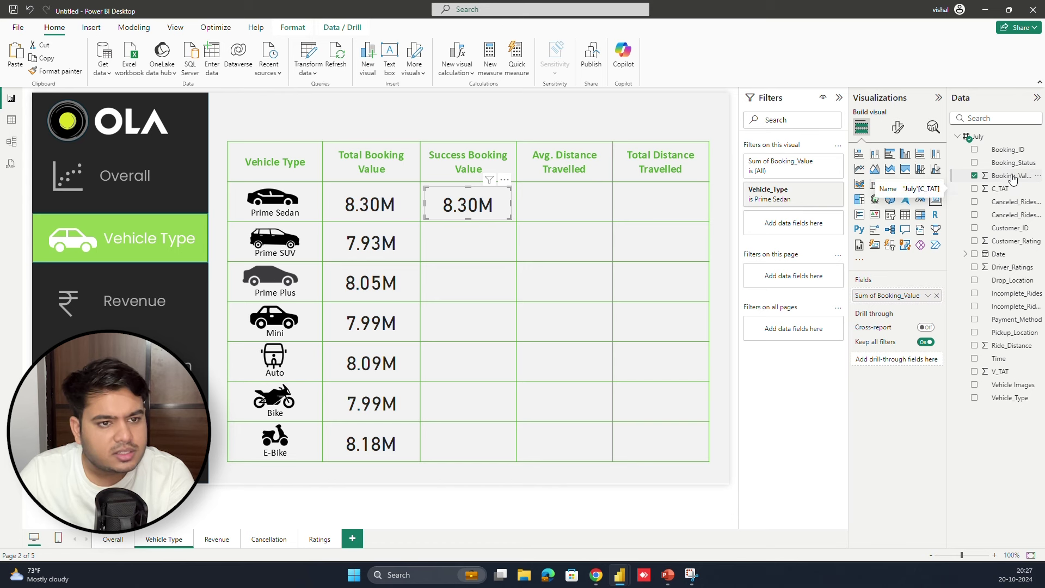
{"action": "left_click_drag", "start_coordinate": [1014, 166], "coordinate": [784, 223]}
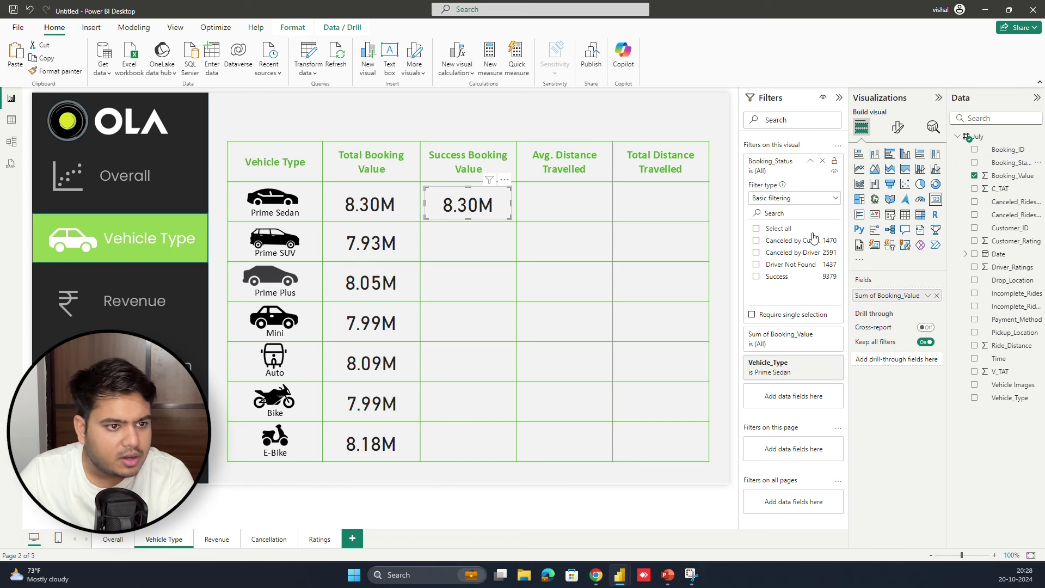
{"action": "left_click", "coordinate": [756, 277]}
{"action": "left_click", "coordinate": [696, 239]}
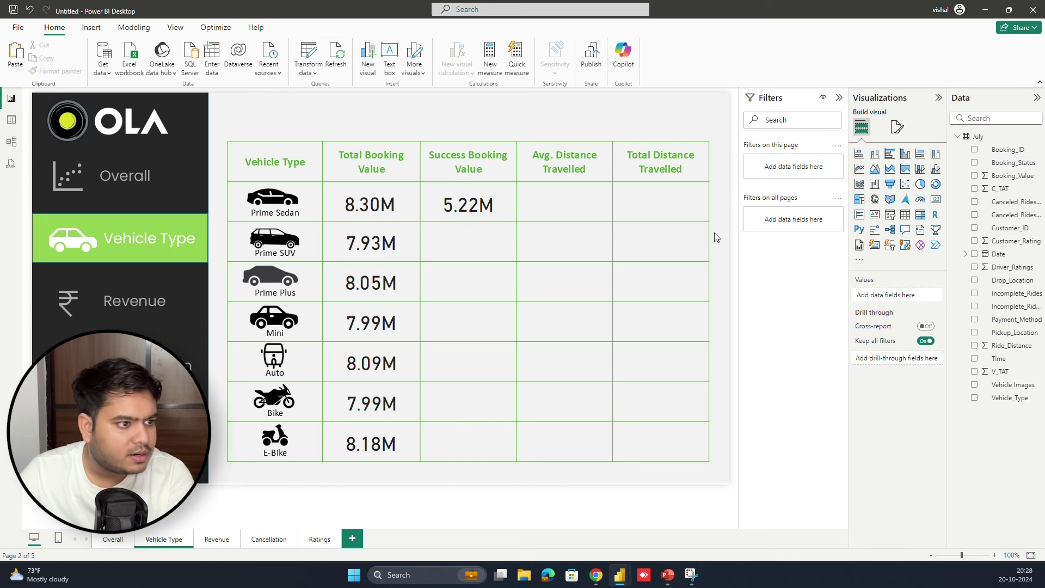
- Duplicate the Prime Sedan Success Booking Value card into the Prime SUV row and set its Vehicle_Type filter to Prime SUV
{"action": "left_click", "coordinate": [474, 211]}
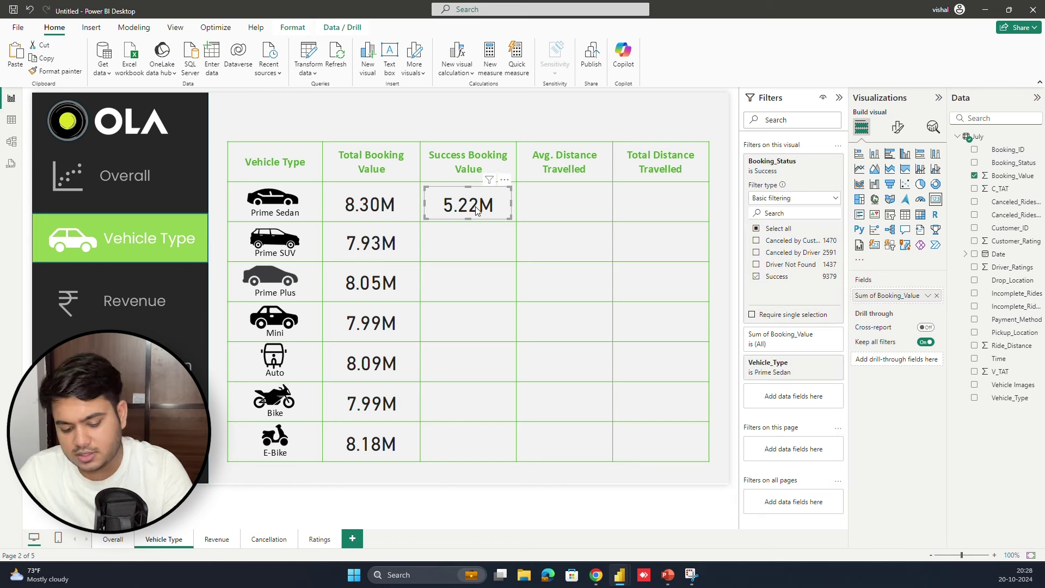
{"action": "key", "text": "ctrl+c"}
{"action": "key", "text": "ctrl+v"}
{"action": "left_click_drag", "start_coordinate": [478, 231], "coordinate": [473, 243]}
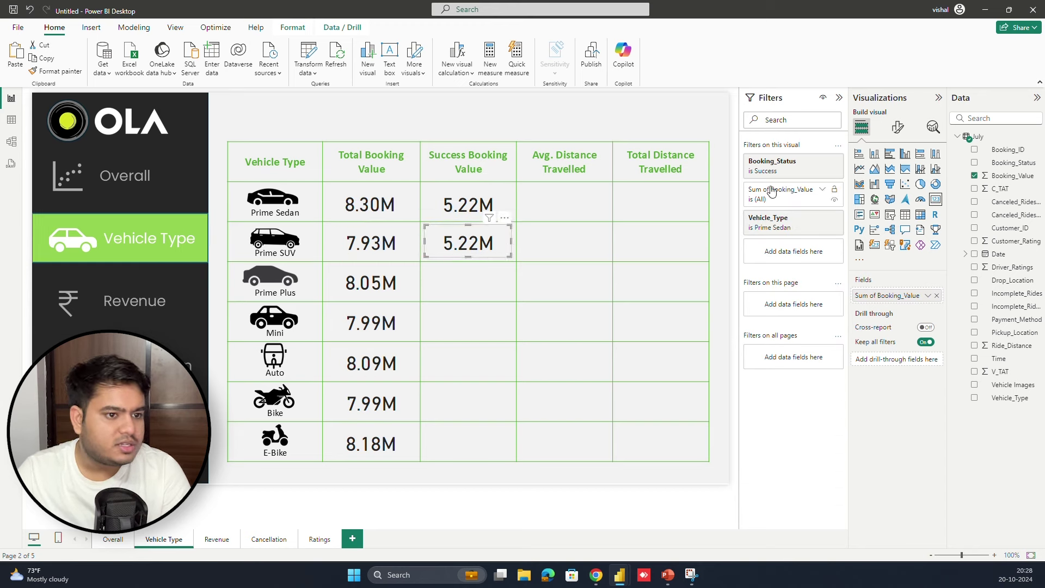
{"action": "left_click", "coordinate": [810, 164]}
{"action": "left_click", "coordinate": [810, 163]}
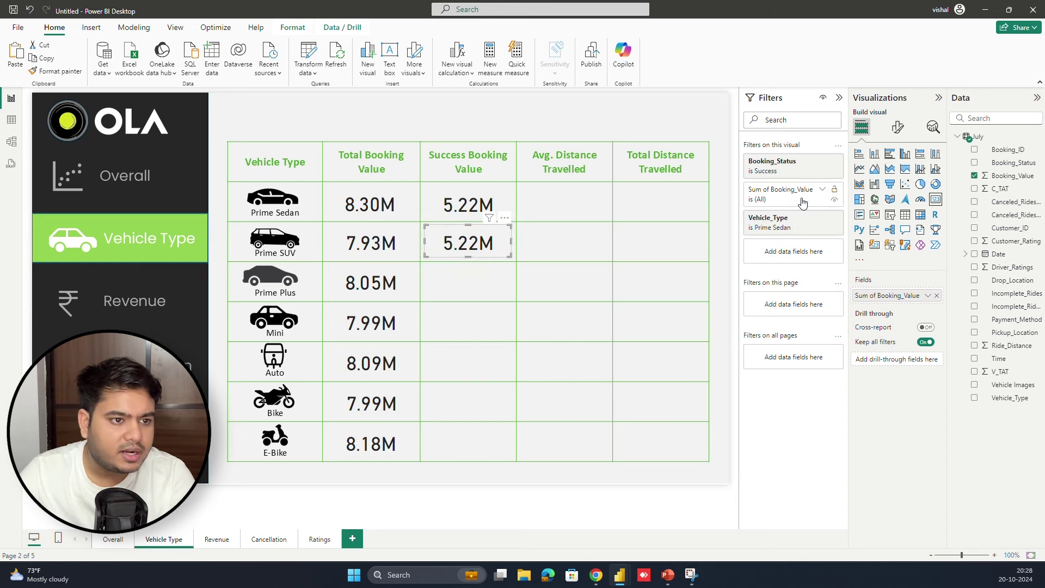
{"action": "left_click", "coordinate": [811, 219]}
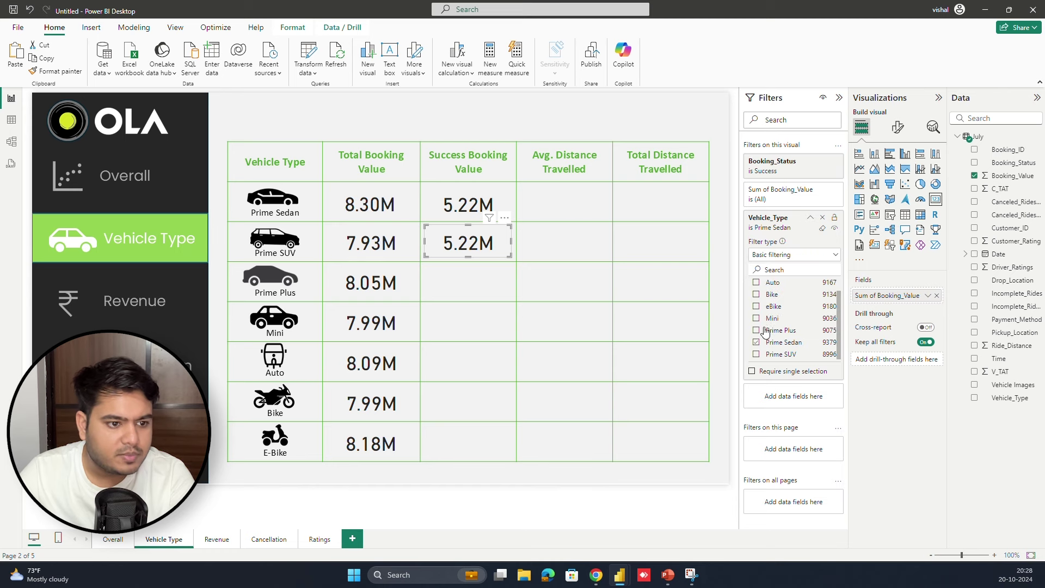
{"action": "left_click", "coordinate": [756, 342]}
{"action": "left_click", "coordinate": [756, 354]}
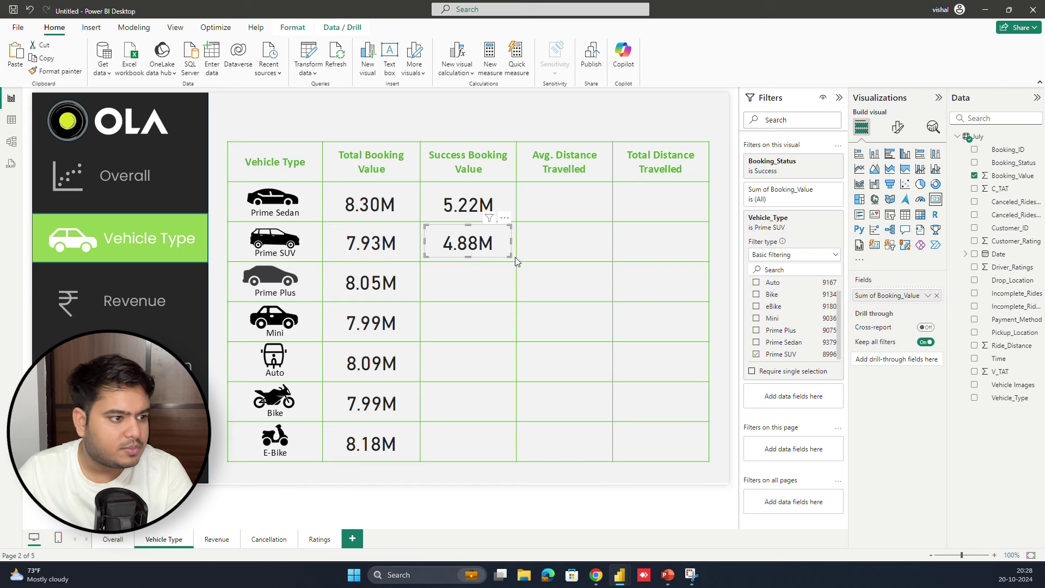
- Place another copy of the Success Booking Value card in the Prime Plus row and filter its Vehicle_Type to Prime Plus
{"action": "key", "text": "ctrl+v"}
{"action": "left_click_drag", "start_coordinate": [503, 253], "coordinate": [496, 282]}
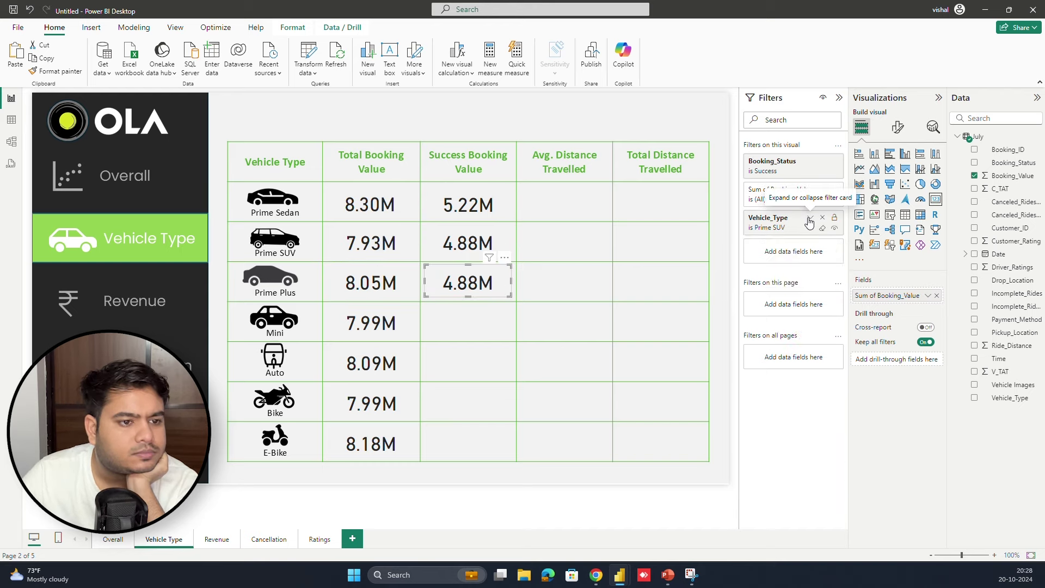
{"action": "left_click", "coordinate": [812, 219]}
{"action": "left_click", "coordinate": [756, 331]}
{"action": "left_click", "coordinate": [812, 217]}
- Duplicate the Prime Plus Success Booking Value card into the Mini row and change its Vehicle_Type filter to Mini
{"action": "key", "text": "ctrl+c"}
{"action": "key", "text": "ctrl+v"}
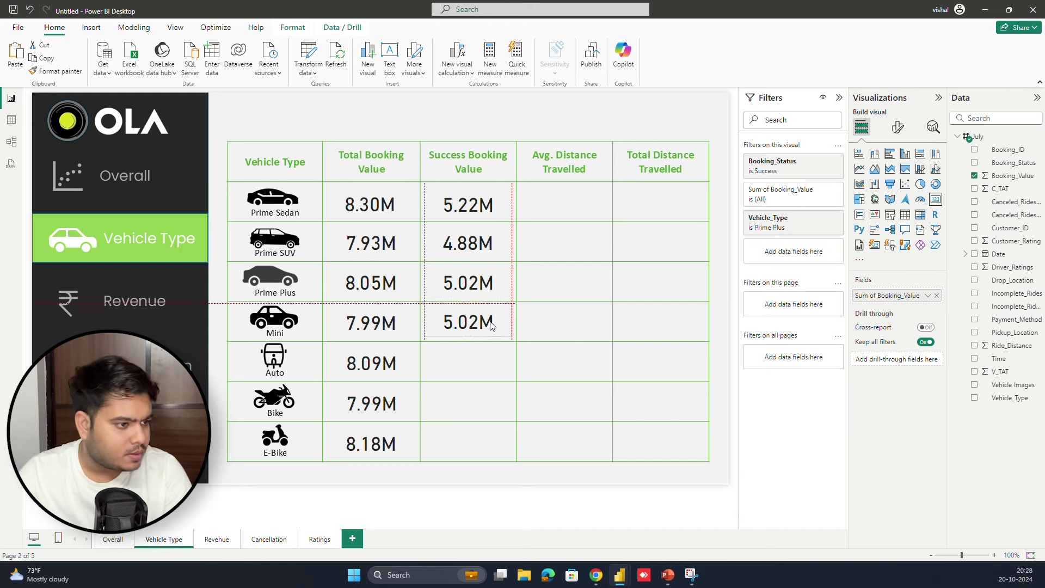
{"action": "left_click", "coordinate": [811, 217]}
{"action": "left_click", "coordinate": [756, 344]}
{"action": "left_click", "coordinate": [756, 332]}
- Duplicate the Mini Success Booking Value card into the Auto row and change its Vehicle_Type filter to Auto
{"action": "left_click", "coordinate": [496, 326]}
{"action": "key", "text": "ctrl+c"}
{"action": "key", "text": "ctrl+v"}
{"action": "left_click_drag", "start_coordinate": [497, 327], "coordinate": [497, 406]}
{"action": "left_click", "coordinate": [810, 217]}
{"action": "left_click", "coordinate": [756, 332]}
{"action": "left_click", "coordinate": [756, 296]}
{"action": "left_click", "coordinate": [811, 217]}
- Duplicate the Auto Success Booking Value card into the Bike row and change its Vehicle_Type filter to Bike
{"action": "key", "text": "ctrl+c"}
{"action": "key", "text": "ctrl+v"}
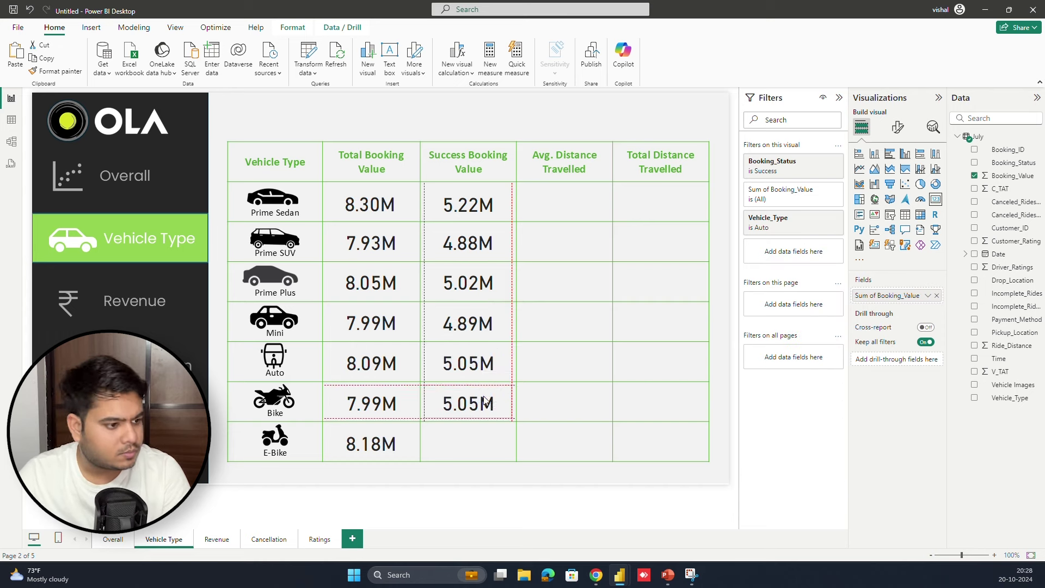
{"action": "left_click", "coordinate": [811, 161]}
{"action": "left_click", "coordinate": [811, 161]}
{"action": "left_click", "coordinate": [810, 217]}
{"action": "left_click", "coordinate": [756, 296]}
{"action": "left_click", "coordinate": [756, 308]}
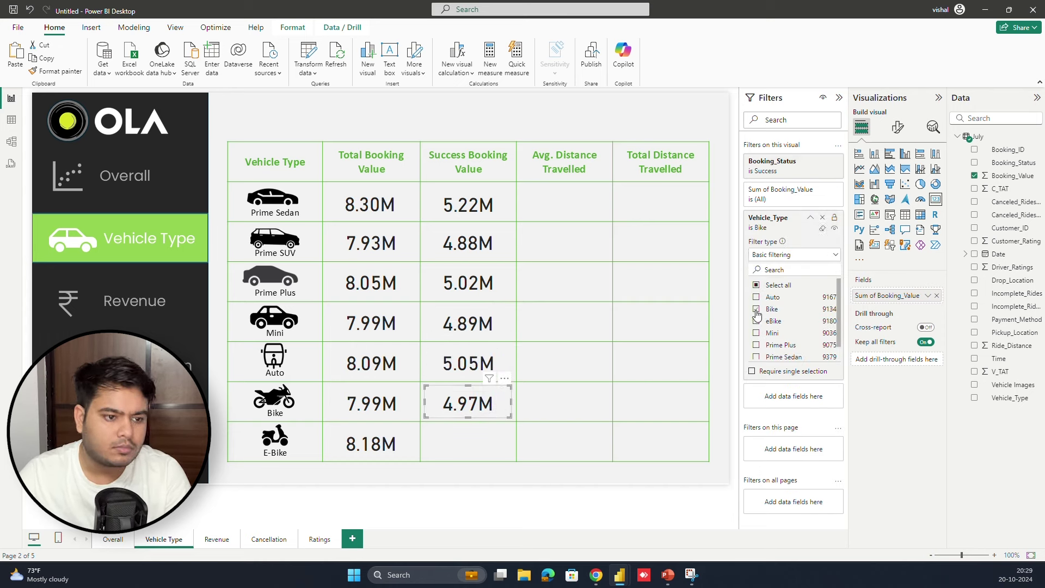
{"action": "left_click", "coordinate": [811, 217]}
- Duplicate the Bike Success Booking Value card into the E-Bike row and change its Vehicle_Type filter to eBike
{"action": "key", "text": "ctrl+c"}
{"action": "key", "text": "ctrl+v"}
{"action": "left_click_drag", "start_coordinate": [487, 397], "coordinate": [487, 437]}
{"action": "left_click", "coordinate": [756, 320]}
{"action": "left_click", "coordinate": [733, 304]}
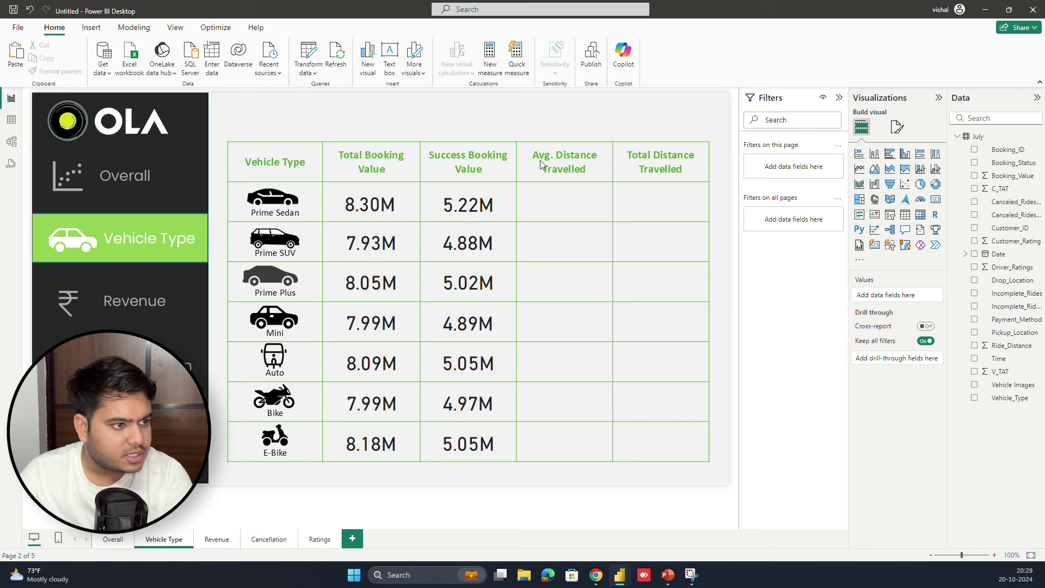
- Copy the Prime Sedan Success Booking Value card into the Avg. Distance Travelled column and replace its field with the average of Ride_Distance
{"action": "left_click", "coordinate": [500, 194]}
{"action": "left_click_drag", "start_coordinate": [500, 195], "coordinate": [598, 200]}
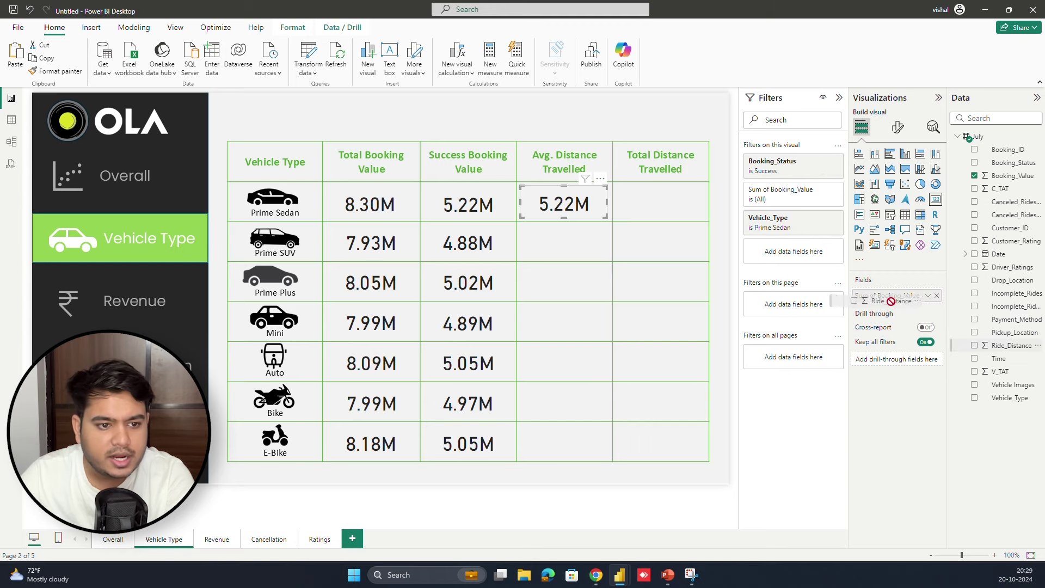
{"action": "left_click", "coordinate": [936, 297]}
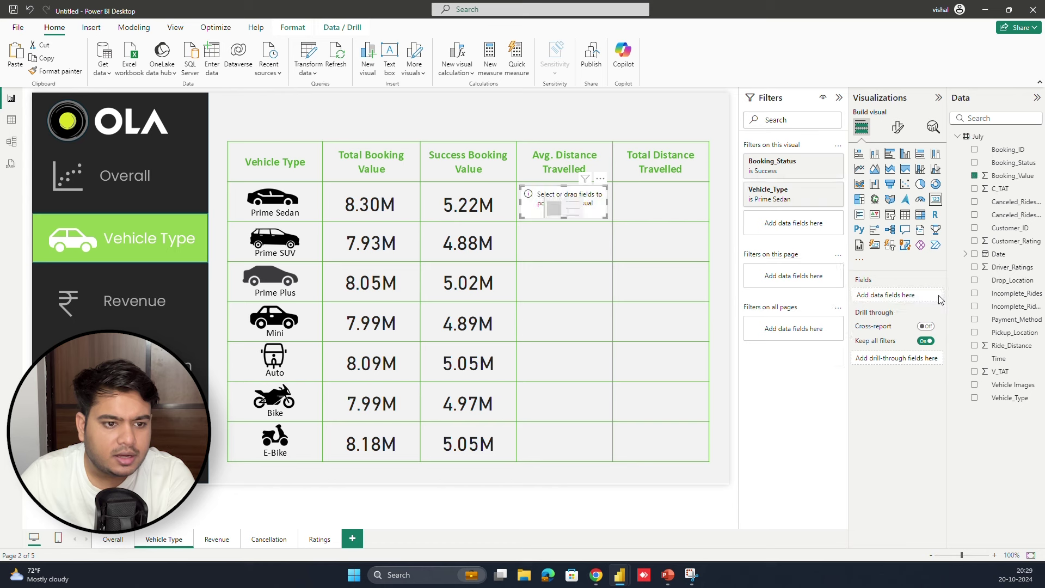
{"action": "left_click_drag", "start_coordinate": [1002, 343], "coordinate": [926, 298]}
{"action": "left_click", "coordinate": [927, 295]}
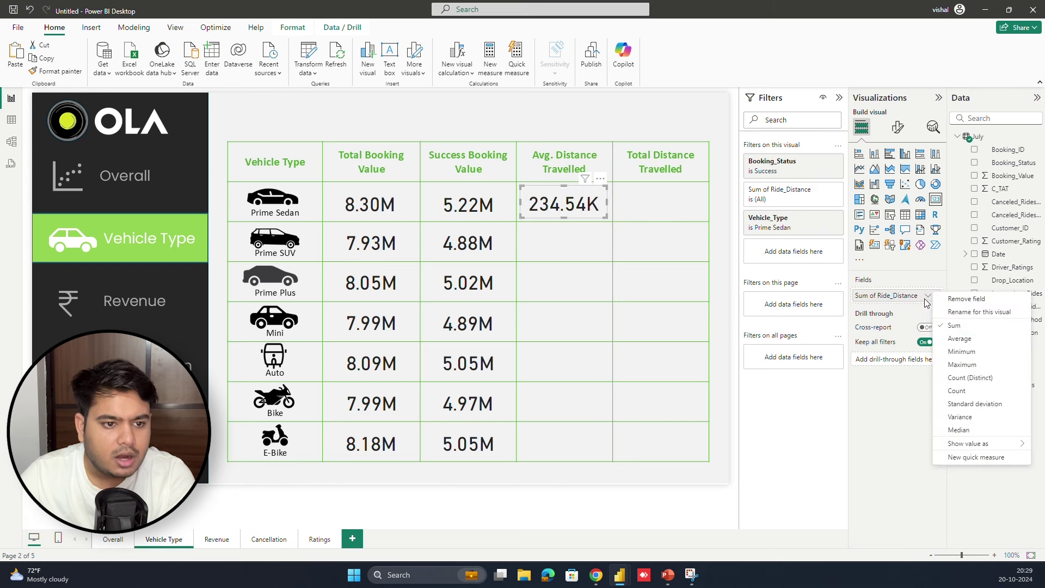
{"action": "left_click", "coordinate": [931, 340]}
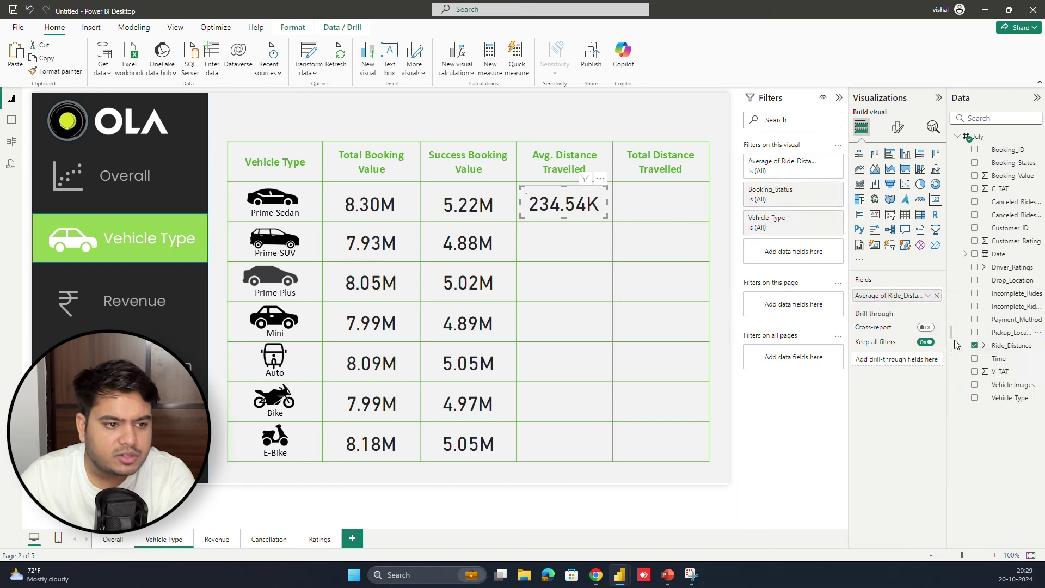
{"action": "left_click", "coordinate": [715, 255]}
{"action": "left_click", "coordinate": [591, 211]}
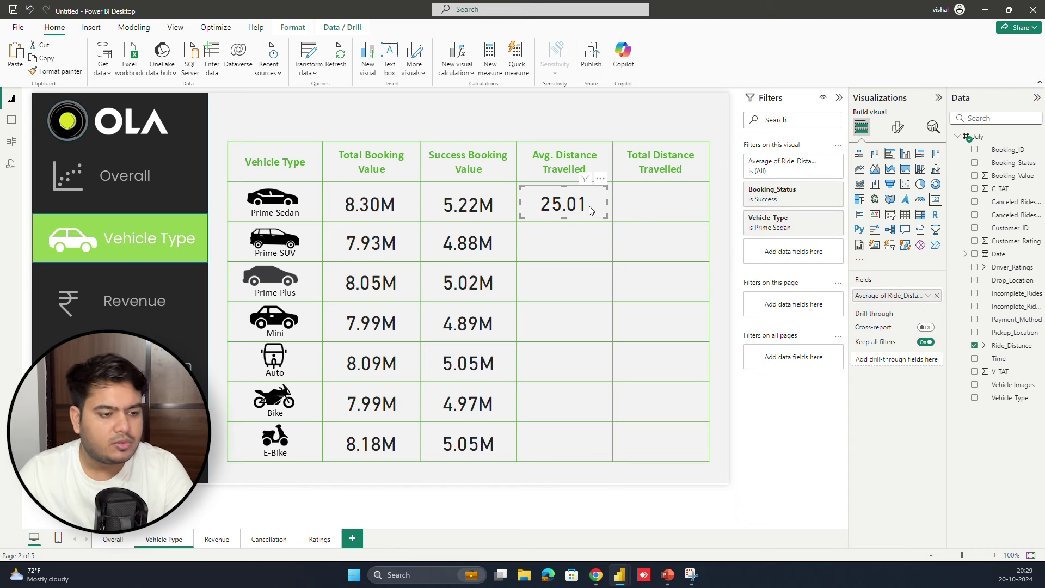
- Copy the Prime SUV Success Booking Value card into the Avg. Distance Travelled column and make it show the average of Ride_Distance
{"action": "left_click", "coordinate": [502, 243]}
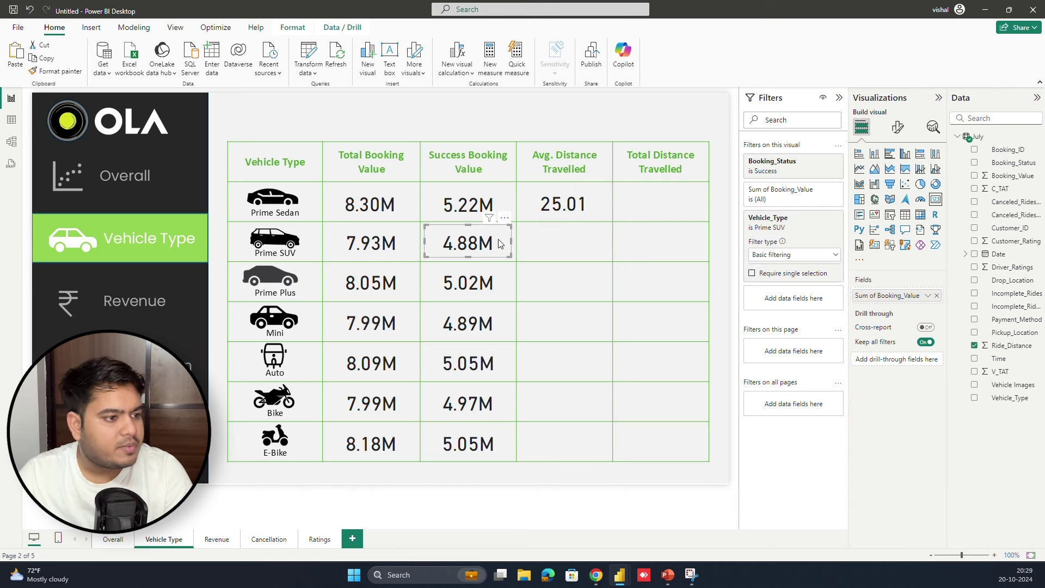
{"action": "key", "text": "ctrl+c"}
{"action": "key", "text": "ctrl+v"}
{"action": "left_click_drag", "start_coordinate": [503, 243], "coordinate": [599, 243]}
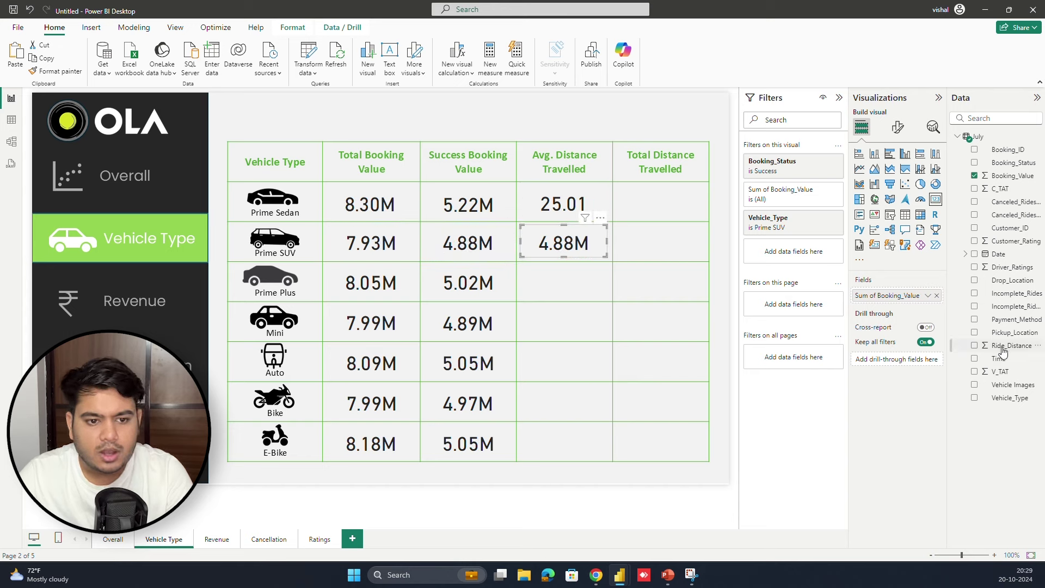
{"action": "left_click", "coordinate": [936, 297]}
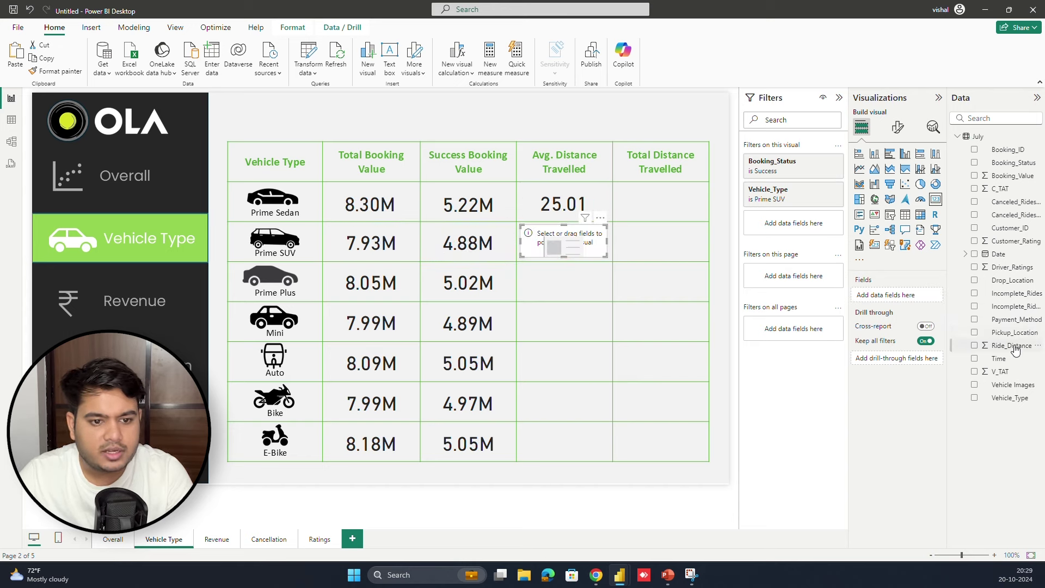
{"action": "left_click_drag", "start_coordinate": [1012, 345], "coordinate": [925, 308]}
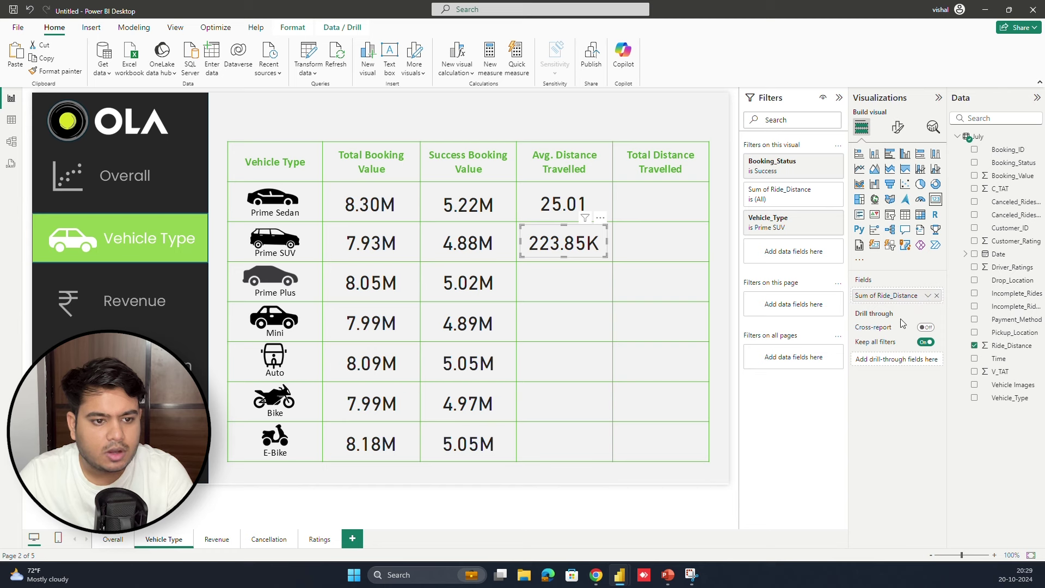
{"action": "left_click", "coordinate": [928, 296]}
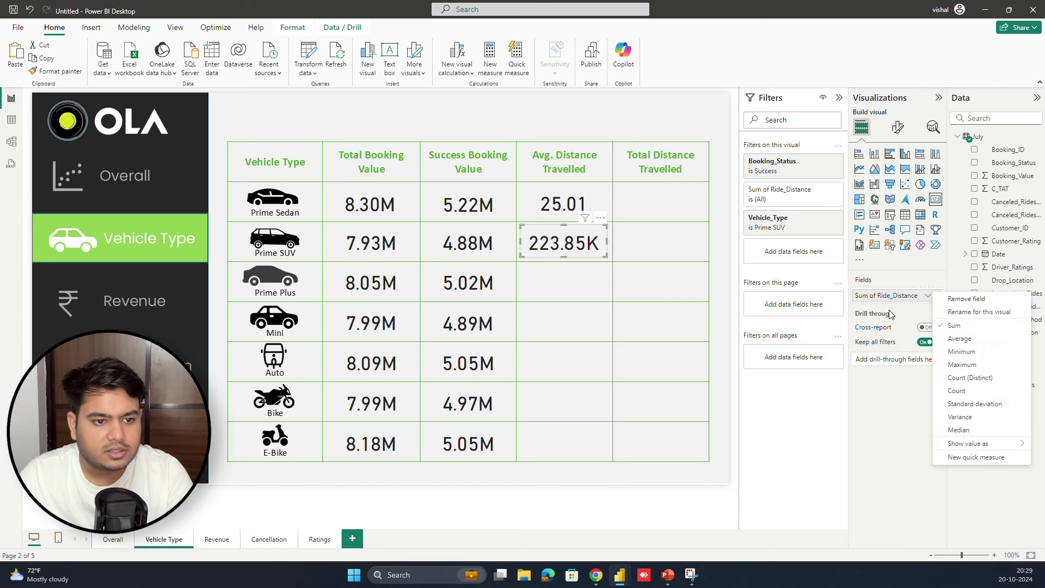
{"action": "left_click", "coordinate": [958, 343]}
- Copy the Prime Plus Success Booking Value card into the Avg. Distance Travelled column and switch its field to average Ride_Distance
{"action": "left_click", "coordinate": [476, 282]}
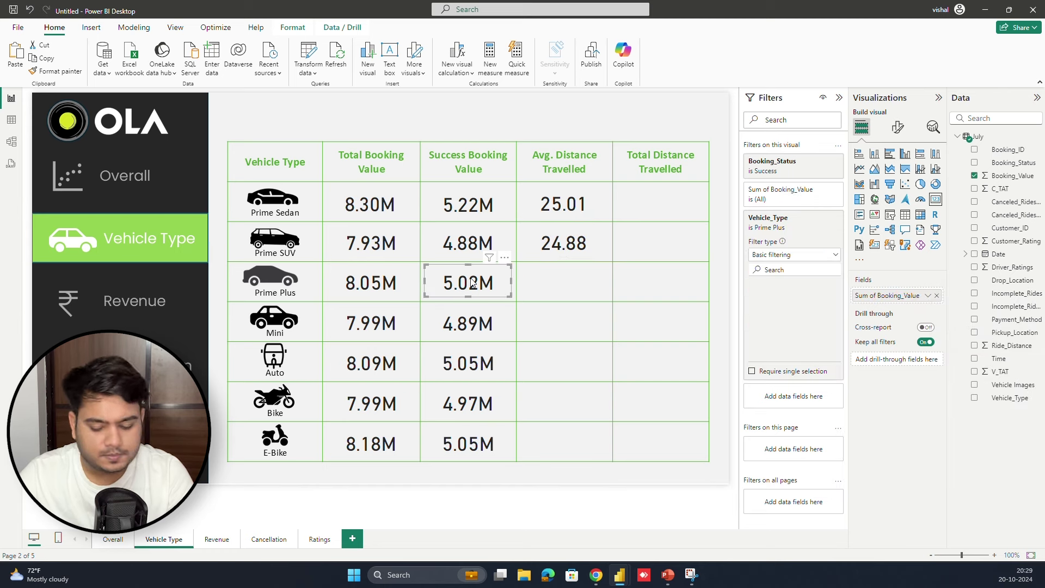
{"action": "left_click_drag", "start_coordinate": [477, 282], "coordinate": [581, 287]}
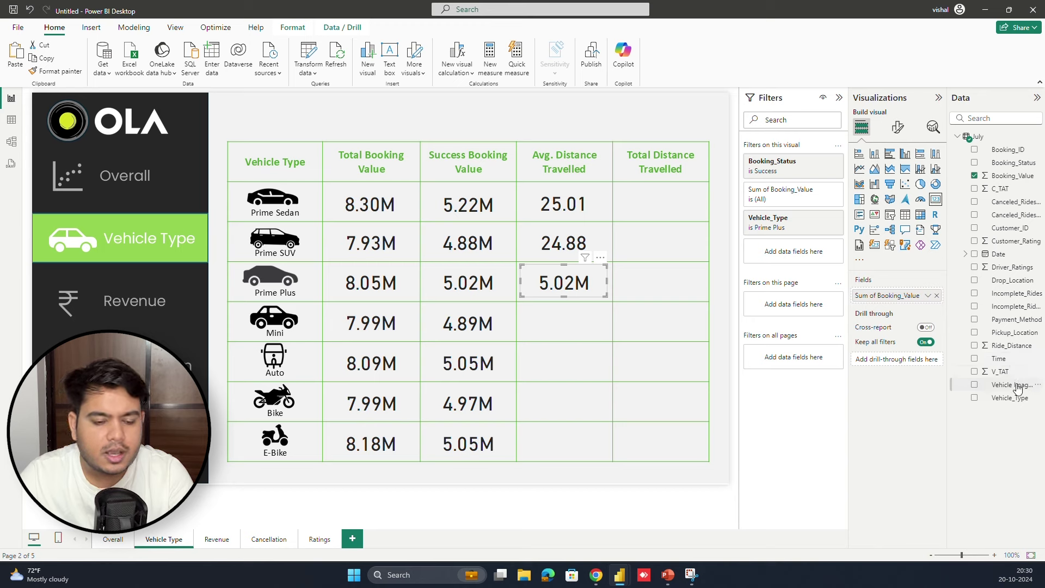
{"action": "left_click_drag", "start_coordinate": [1011, 347], "coordinate": [917, 298]}
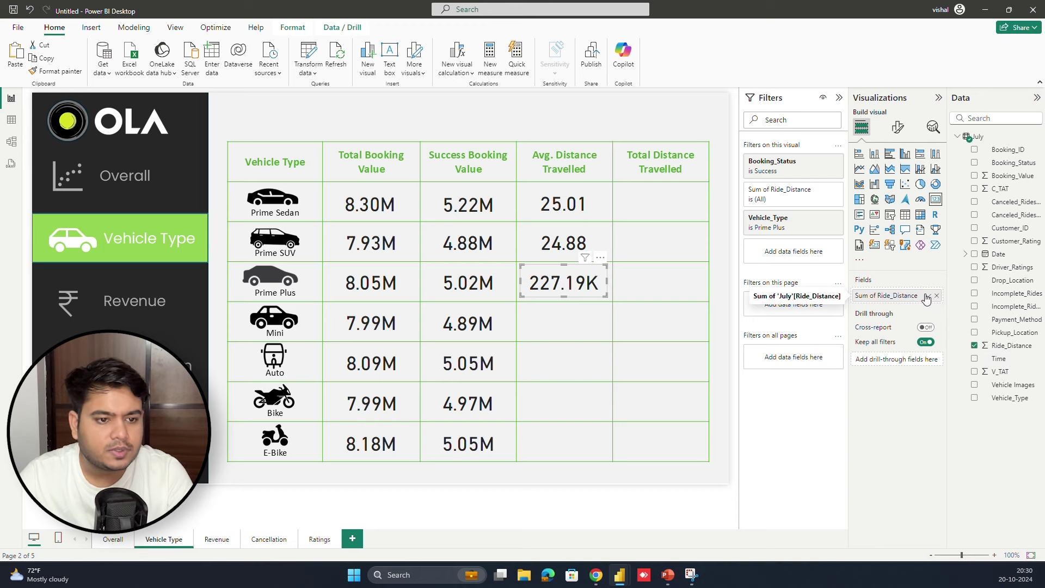
{"action": "left_click", "coordinate": [927, 296]}
{"action": "left_click", "coordinate": [966, 339]}
- Copy the Mini Success Booking Value card into the Avg. Distance Travelled column and switch its field to average Ride_Distance
{"action": "left_click", "coordinate": [492, 322]}
{"action": "key", "text": "ctrl+c"}
{"action": "key", "text": "ctrl+v"}
{"action": "left_click_drag", "start_coordinate": [486, 323], "coordinate": [582, 324]}
{"action": "left_click_drag", "start_coordinate": [1014, 349], "coordinate": [910, 298]}
{"action": "left_click", "coordinate": [927, 295]}
{"action": "left_click", "coordinate": [967, 339]}
- Copy the Auto Success Booking Value card into the Avg. Distance Travelled column and switch its field to average Ride_Distance
{"action": "left_click", "coordinate": [468, 366]}
{"action": "key", "text": "ctrl+c"}
{"action": "key", "text": "ctrl+v"}
{"action": "left_click_drag", "start_coordinate": [469, 364], "coordinate": [564, 364]}
{"action": "left_click_drag", "start_coordinate": [1024, 346], "coordinate": [919, 298]}
{"action": "left_click", "coordinate": [928, 296]}
{"action": "left_click", "coordinate": [966, 339]}
- Copy the Bike Success Booking Value card into the Avg. Distance Travelled column and switch its field to average Ride_Distance
{"action": "key", "text": "ctrl+c"}
{"action": "key", "text": "ctrl+v"}
{"action": "left_click_drag", "start_coordinate": [479, 414], "coordinate": [575, 414]}
{"action": "left_click_drag", "start_coordinate": [1024, 347], "coordinate": [919, 298]}
{"action": "left_click", "coordinate": [928, 296]}
{"action": "left_click", "coordinate": [967, 338]}
- Copy the E-Bike Success Booking Value card into the Avg. Distance Travelled column and switch its field to average Ride_Distance
{"action": "left_click", "coordinate": [468, 444]}
{"action": "key", "text": "ctrl+c"}
{"action": "key", "text": "ctrl+v"}
{"action": "left_click_drag", "start_coordinate": [469, 443], "coordinate": [564, 443]}
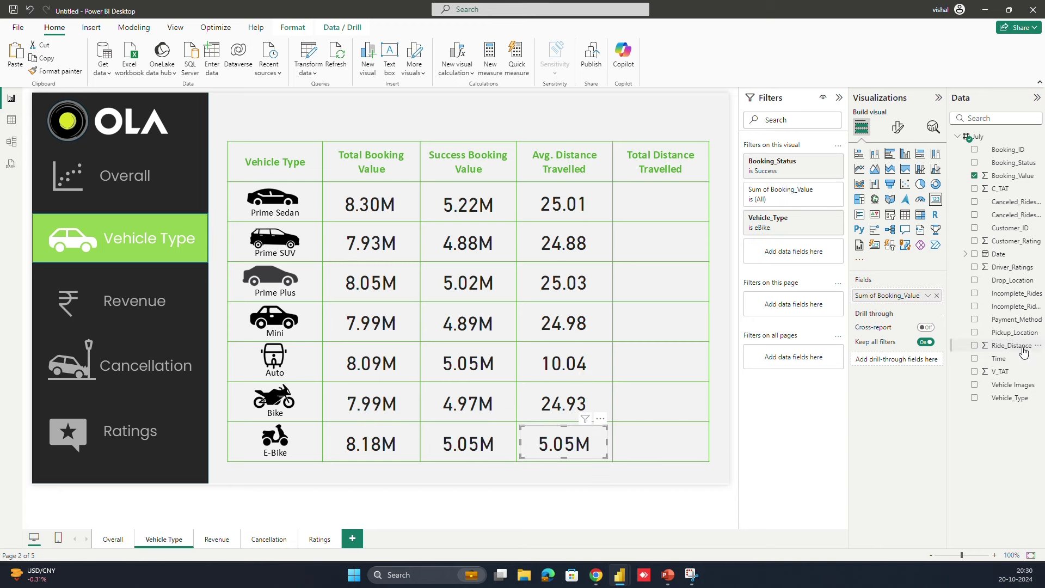
{"action": "left_click_drag", "start_coordinate": [1024, 353], "coordinate": [919, 297]}
{"action": "left_click", "coordinate": [928, 295]}
{"action": "left_click", "coordinate": [966, 339]}
{"action": "left_click", "coordinate": [713, 351]}
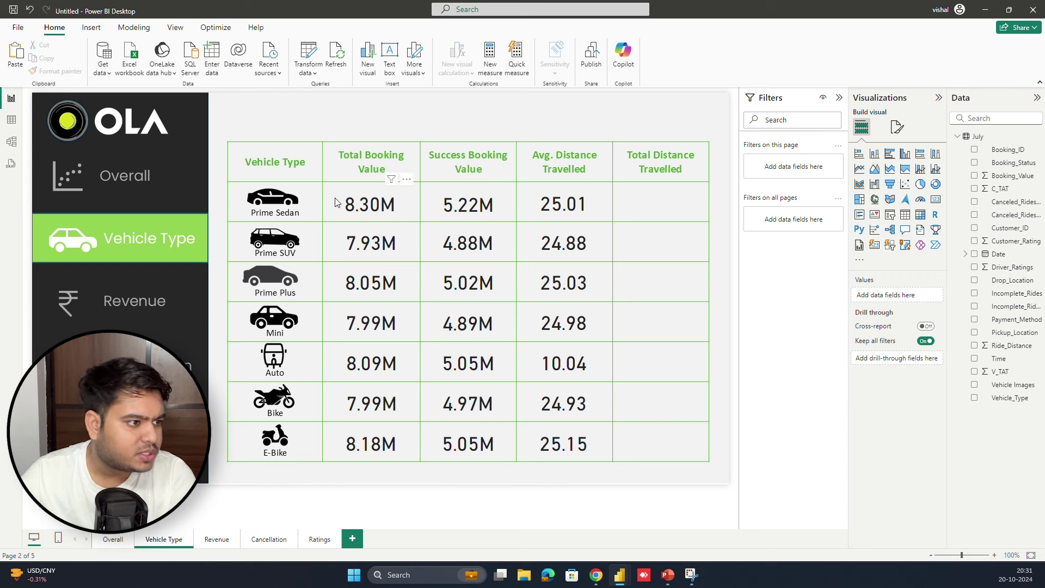
- Duplicate the Prime Sedan Avg. Distance Travelled card into the Total Distance Travelled column of the same row
{"action": "left_click", "coordinate": [561, 198]}
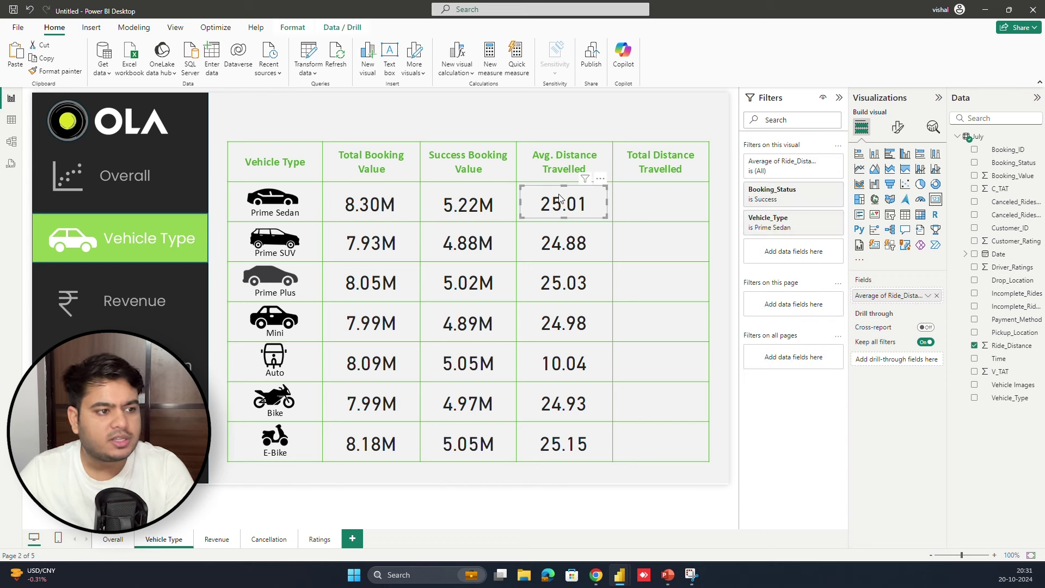
{"action": "key", "text": "ctrl+c"}
{"action": "key", "text": "ctrl+v"}
{"action": "left_click_drag", "start_coordinate": [564, 199], "coordinate": [680, 209]}
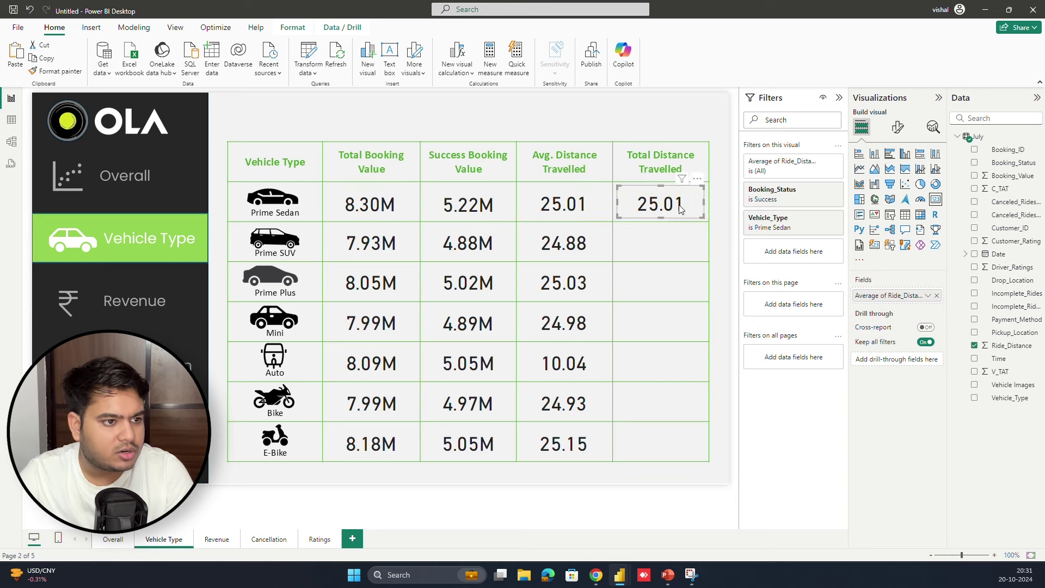
- Switch the Prime Sedan Total Distance card to Sum of Ride_Distance, and copy the Prime SUV average distance card into its Total Distance Travelled cell
{"action": "left_click", "coordinate": [928, 296]}
{"action": "left_click", "coordinate": [952, 334]}
{"action": "left_click", "coordinate": [566, 242]}
{"action": "key", "text": "ctrl+c"}
{"action": "key", "text": "ctrl+v"}
{"action": "left_click_drag", "start_coordinate": [566, 242], "coordinate": [664, 240]}
- Copy the Prime Plus and Mini average distance cards into the Total Distance Travelled column of their rows
{"action": "left_click", "coordinate": [574, 291]}
{"action": "key", "text": "ctrl+c"}
{"action": "key", "text": "ctrl+v"}
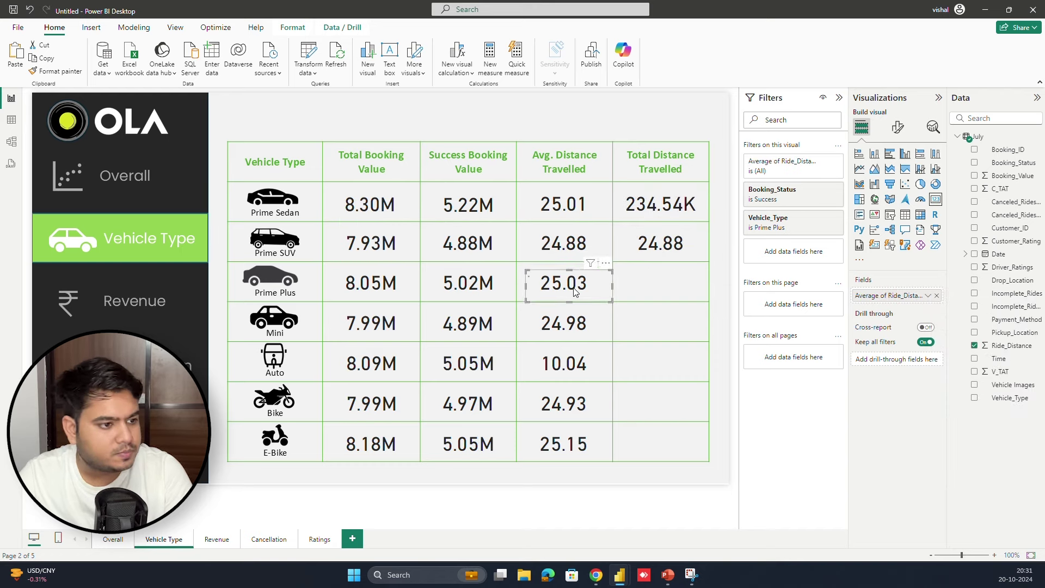
{"action": "left_click_drag", "start_coordinate": [574, 291], "coordinate": [667, 287]}
{"action": "left_click", "coordinate": [573, 332]}
{"action": "key", "text": "ctrl+c"}
{"action": "key", "text": "ctrl+v"}
{"action": "left_click_drag", "start_coordinate": [573, 331], "coordinate": [668, 326]}
- Copy the Auto, Bike and E-Bike average distance cards into the Total Distance Travelled column of their rows
{"action": "left_click", "coordinate": [563, 369]}
{"action": "key", "text": "ctrl+c"}
{"action": "key", "text": "ctrl+v"}
{"action": "left_click_drag", "start_coordinate": [580, 417], "coordinate": [677, 418]}
{"action": "left_click", "coordinate": [564, 444]}
{"action": "key", "text": "ctrl+c"}
{"action": "key", "text": "ctrl+v"}
{"action": "left_click_drag", "start_coordinate": [564, 444], "coordinate": [660, 444]}
- Set the callout value of the Prime Sedan Total Distance Travelled card to 0 decimal places
{"action": "left_click", "coordinate": [661, 243]}
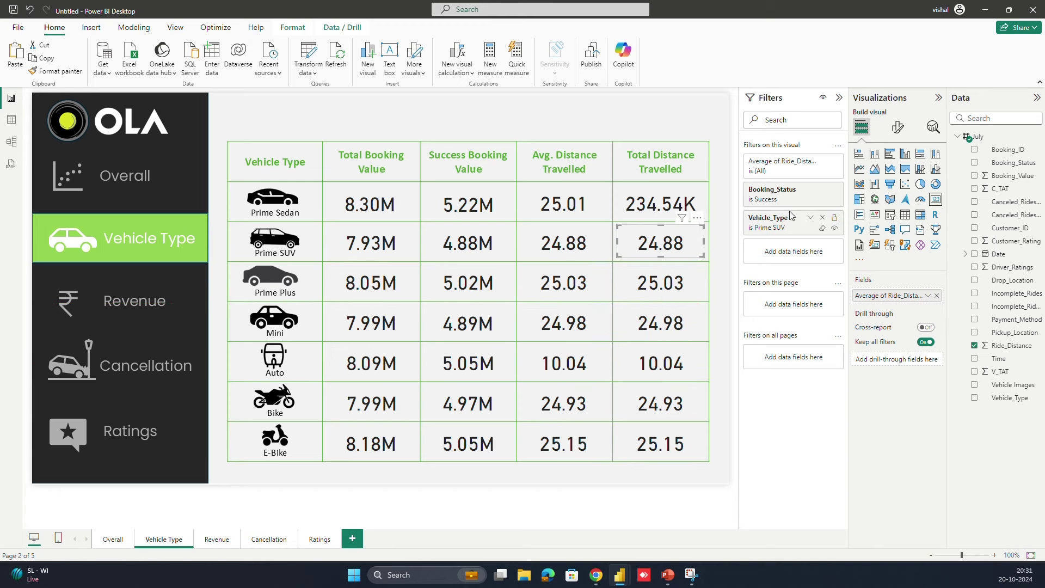
{"action": "left_click", "coordinate": [664, 205]}
{"action": "left_click", "coordinate": [899, 128]}
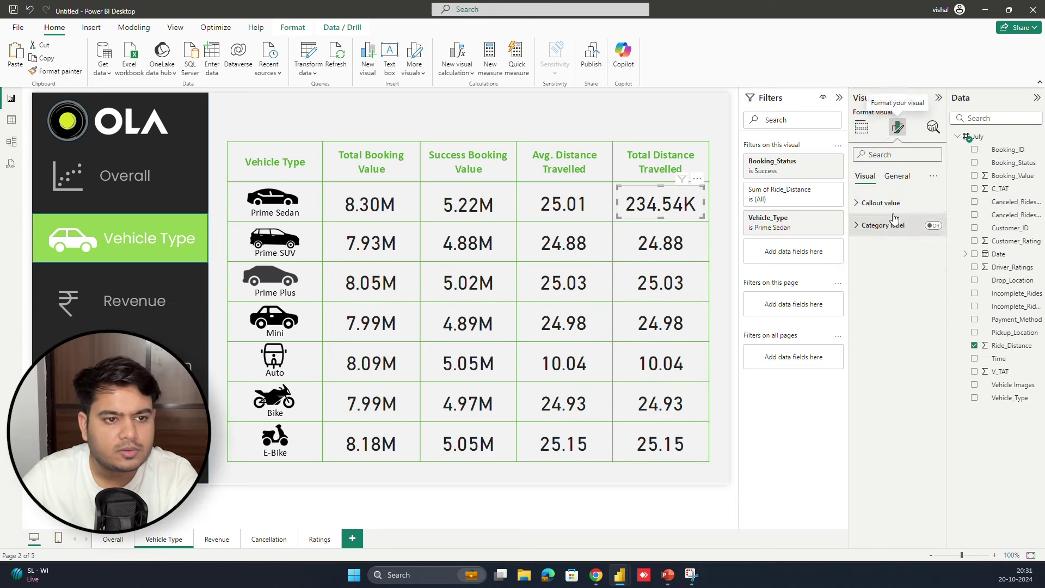
{"action": "left_click", "coordinate": [881, 203]}
{"action": "left_click", "coordinate": [893, 318]}
{"action": "left_click", "coordinate": [893, 319]}
{"action": "left_click", "coordinate": [892, 345]}
{"action": "left_click", "coordinate": [892, 345]}
- Set the callout values of the Prime SUV, Prime Plus and Mini cards in the Total Distance Travelled column to 0 decimal places
{"action": "left_click", "coordinate": [664, 242]}
{"action": "double_click", "coordinate": [892, 345]}
{"action": "left_click", "coordinate": [673, 283]}
{"action": "double_click", "coordinate": [892, 345]}
{"action": "left_click", "coordinate": [673, 323]}
{"action": "left_click", "coordinate": [678, 364]}
{"action": "left_click", "coordinate": [673, 323]}
{"action": "double_click", "coordinate": [892, 345]}
- Set the callout values of the Auto, Bike and E-Bike cards in the Total Distance Travelled column to 0 decimal places
{"action": "left_click", "coordinate": [662, 364]}
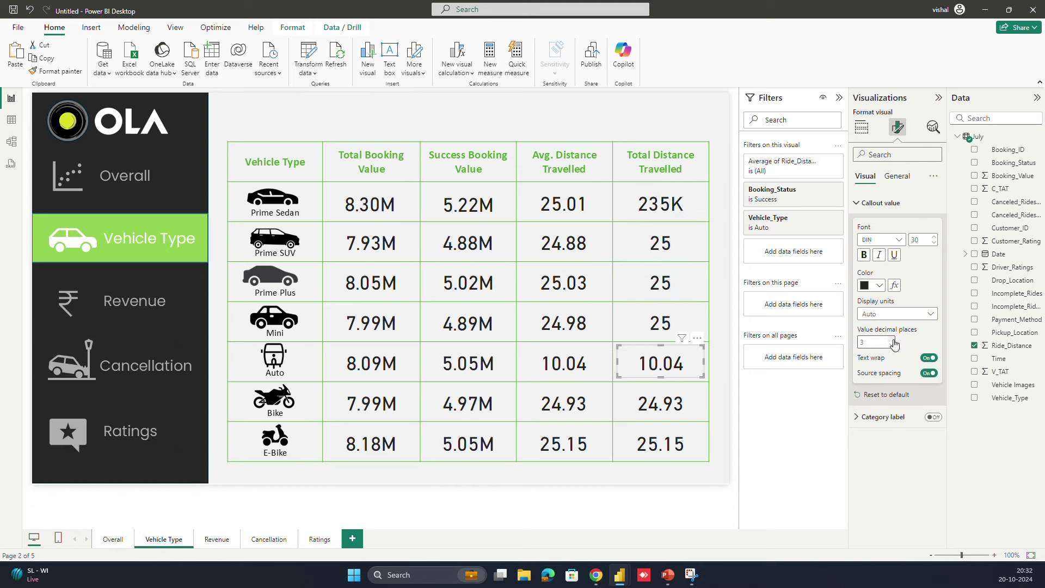
{"action": "double_click", "coordinate": [891, 345]}
{"action": "left_click", "coordinate": [662, 403]}
{"action": "double_click", "coordinate": [892, 346]}
{"action": "left_click", "coordinate": [662, 443]}
{"action": "double_click", "coordinate": [892, 345]}
- Change the Prime SUV and Prime Plus cards in the Total Distance Travelled column to Sum of Ride_Distance
{"action": "left_click", "coordinate": [700, 240]}
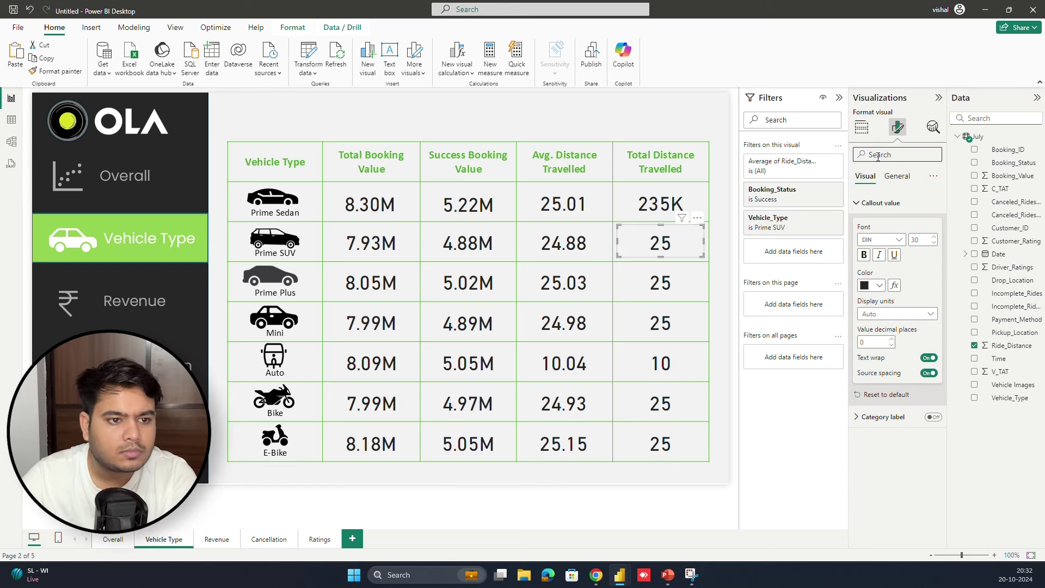
{"action": "left_click", "coordinate": [881, 202]}
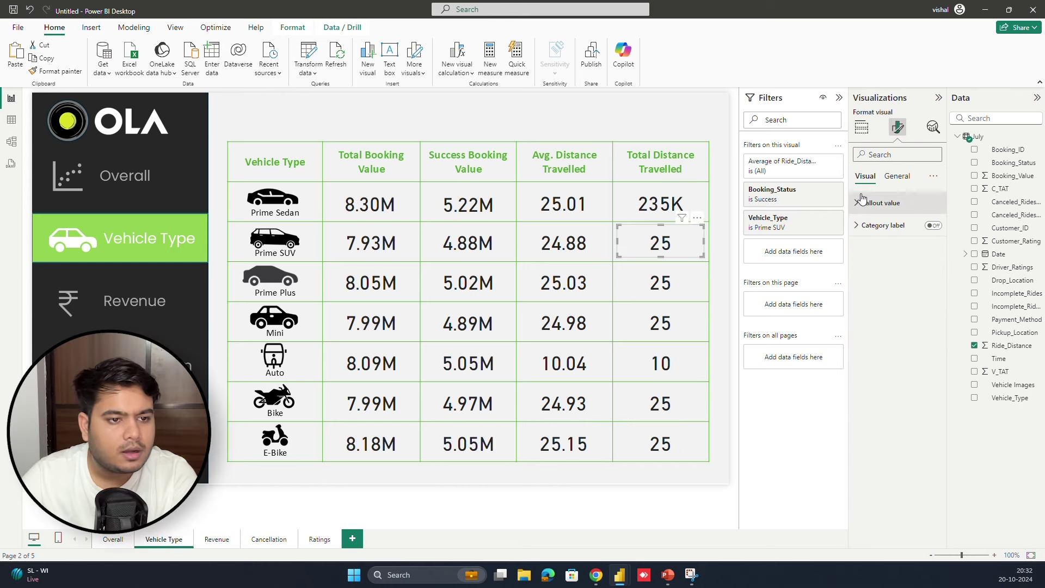
{"action": "left_click", "coordinate": [862, 127]}
{"action": "left_click", "coordinate": [927, 296]}
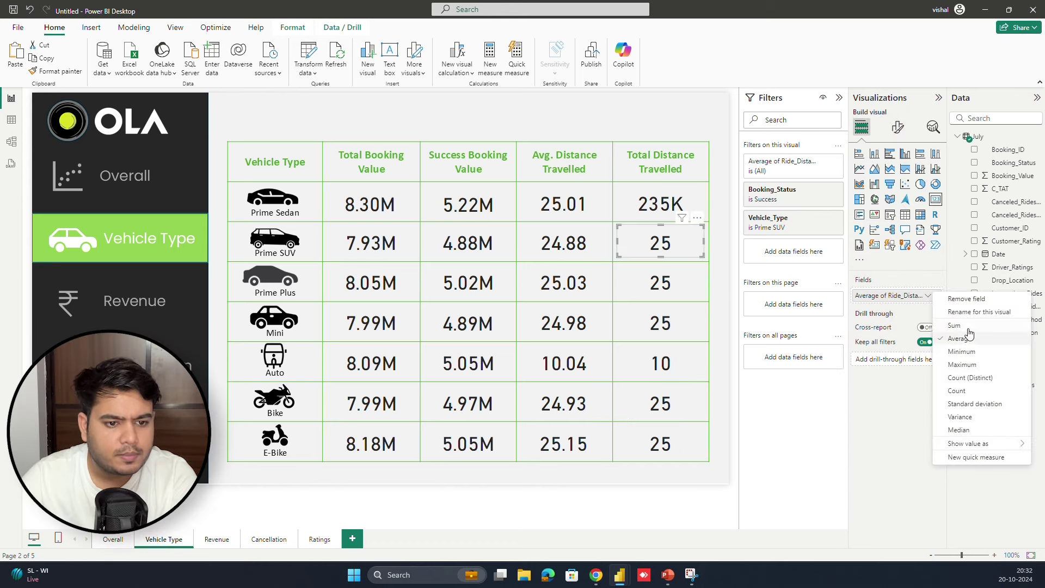
{"action": "left_click", "coordinate": [942, 334]}
{"action": "left_click", "coordinate": [643, 294]}
{"action": "left_click", "coordinate": [927, 296]}
{"action": "left_click", "coordinate": [942, 335]}
- Change the Mini, Auto, Bike and E-Bike cards in the Total Distance Travelled column to Sum of Ride_Distance
{"action": "left_click", "coordinate": [648, 325]}
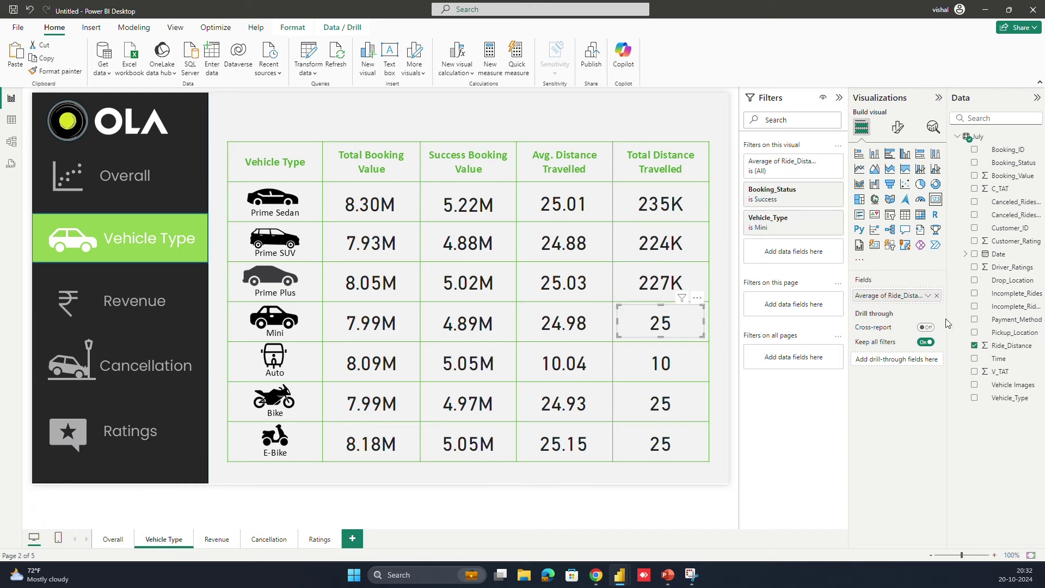
{"action": "left_click", "coordinate": [928, 295]}
{"action": "left_click", "coordinate": [942, 334]}
{"action": "left_click", "coordinate": [648, 365]}
{"action": "left_click", "coordinate": [927, 296]}
{"action": "left_click", "coordinate": [942, 334]}
{"action": "left_click", "coordinate": [648, 444]}
{"action": "left_click", "coordinate": [927, 295]}
{"action": "left_click", "coordinate": [942, 335]}
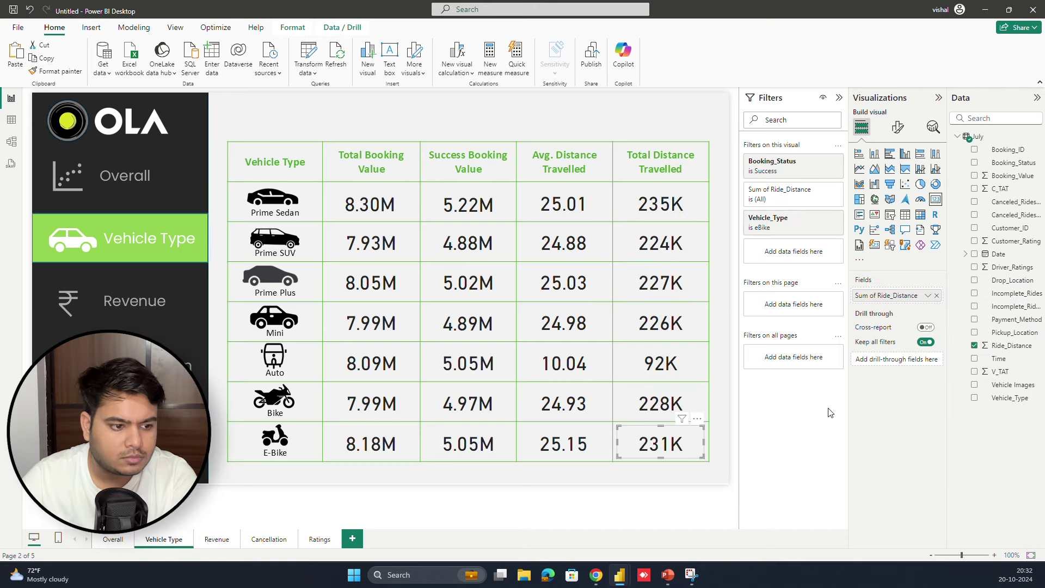
{"action": "left_click", "coordinate": [533, 495]}
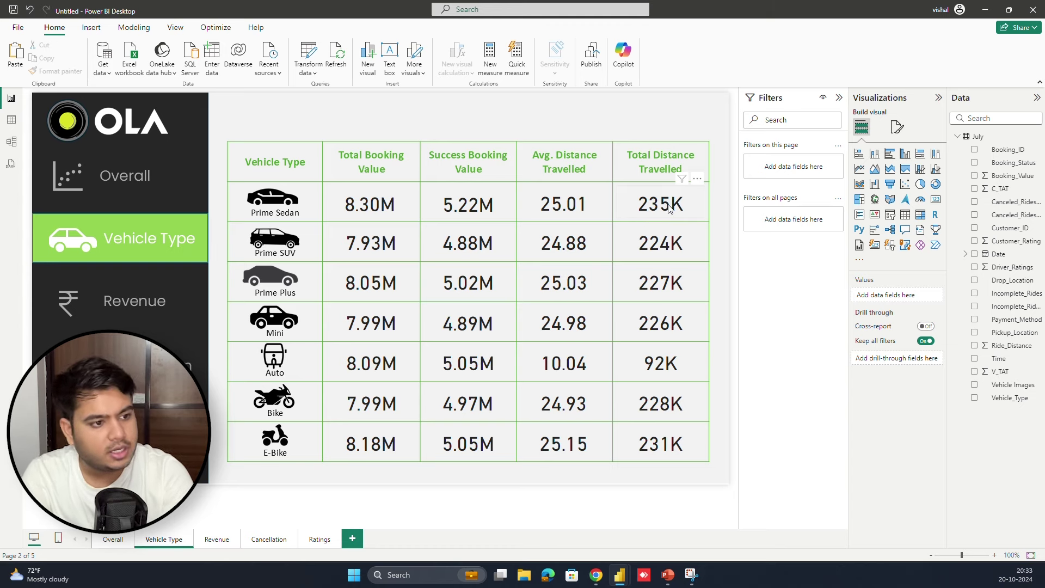
- Open the Revenue report page, and switch to Chrome to review the Revenue view's chart list in the SQL Questions document
{"action": "left_click", "coordinate": [216, 540]}
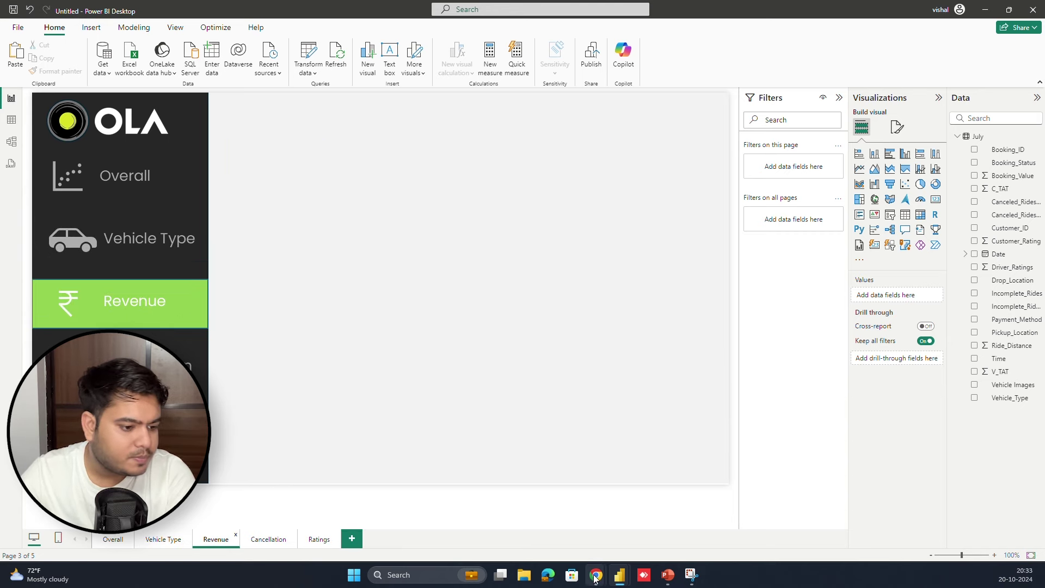
{"action": "mouse_move", "coordinate": [595, 579]}
{"action": "left_click", "coordinate": [536, 517]}
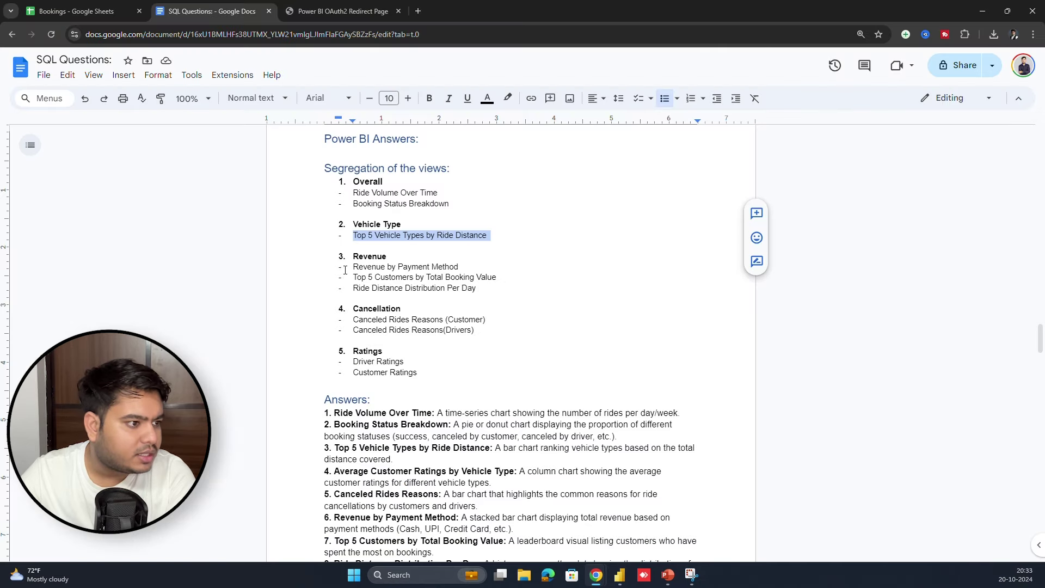
{"action": "left_click_drag", "start_coordinate": [345, 266], "coordinate": [519, 267]}
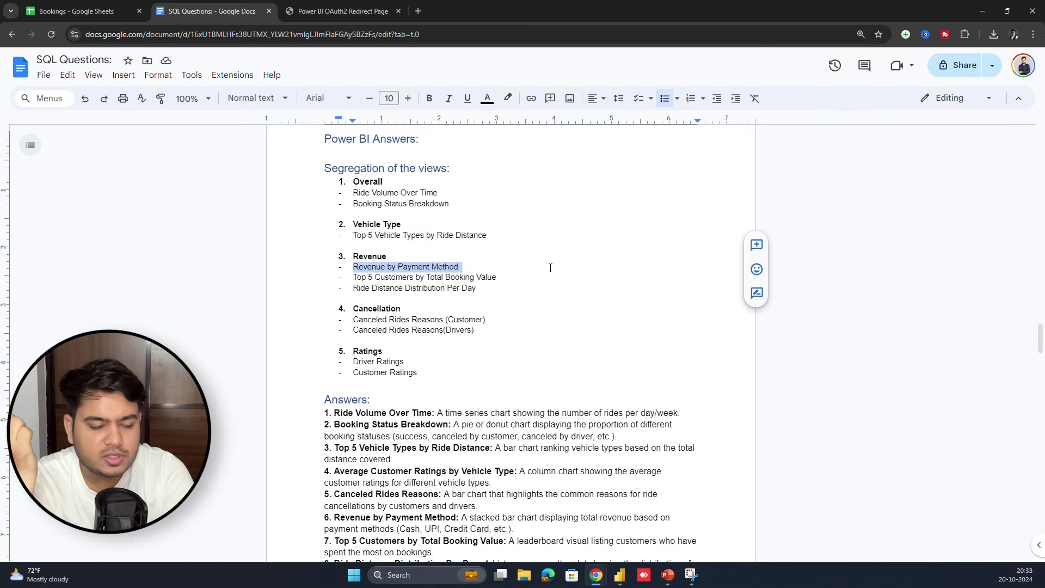
{"action": "triple_click", "coordinate": [405, 279]}
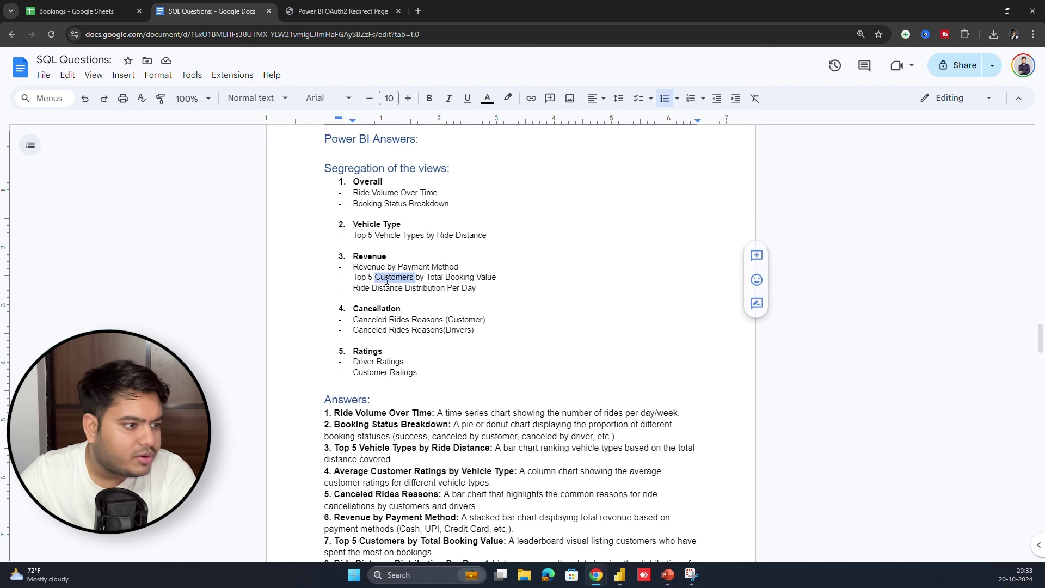
{"action": "triple_click", "coordinate": [430, 280]}
{"action": "left_click", "coordinate": [437, 285]}
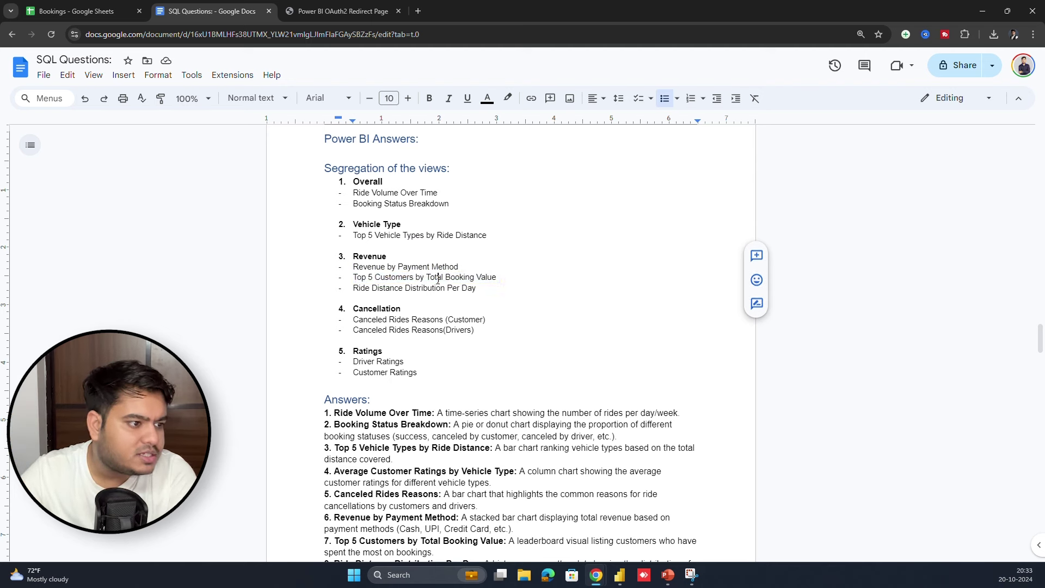
{"action": "triple_click", "coordinate": [436, 287]}
{"action": "left_click", "coordinate": [522, 287]}
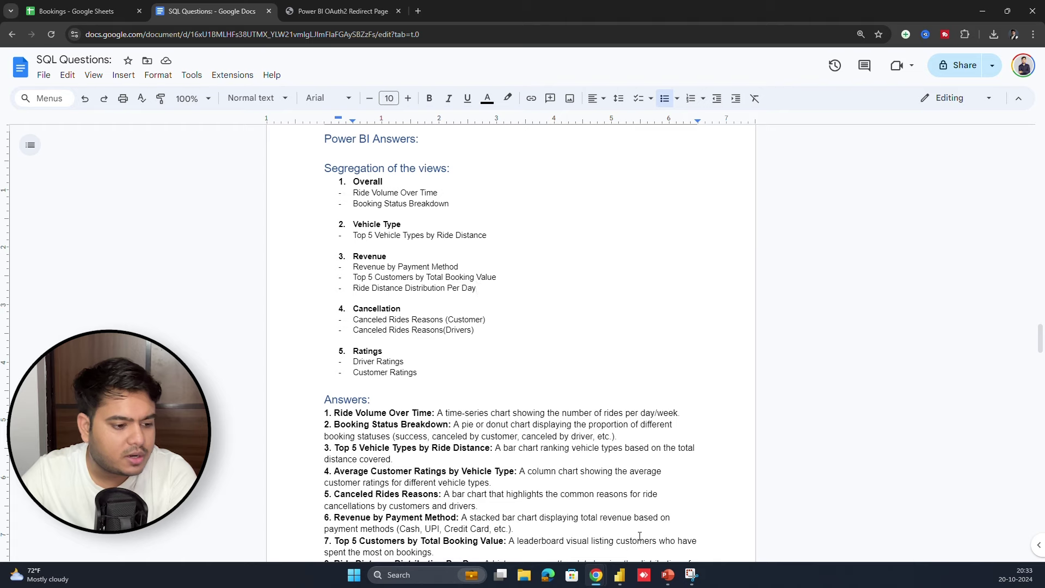
- Switch back to Power BI and add a large stacked column chart to the upper part of the Revenue page
{"action": "mouse_move", "coordinate": [619, 574]}
{"action": "left_click", "coordinate": [561, 522]}
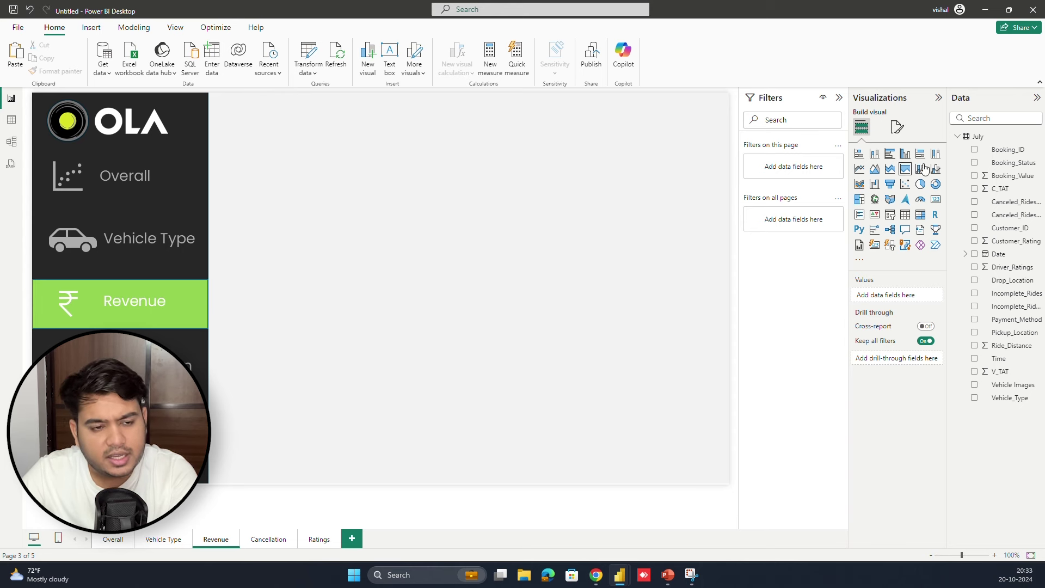
{"action": "left_click", "coordinate": [871, 158]}
{"action": "left_click_drag", "start_coordinate": [389, 217], "coordinate": [639, 396]}
{"action": "left_click_drag", "start_coordinate": [577, 234], "coordinate": [599, 198]}
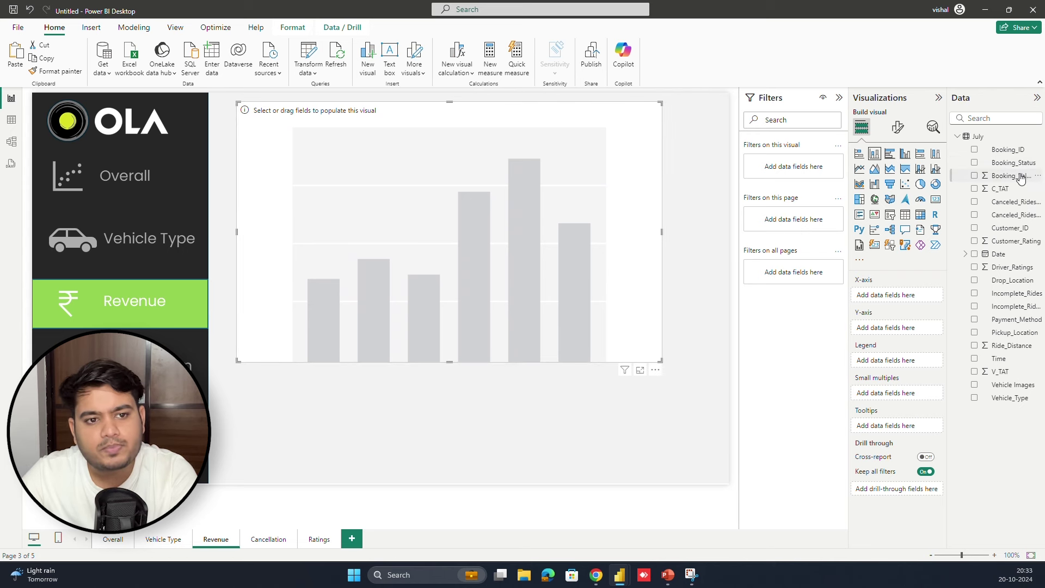
- Plot the sum of Booking_Value by Payment_Method in the column chart and filter the chart to exclude null payment methods
{"action": "left_click_drag", "start_coordinate": [470, 258], "coordinate": [470, 260]}
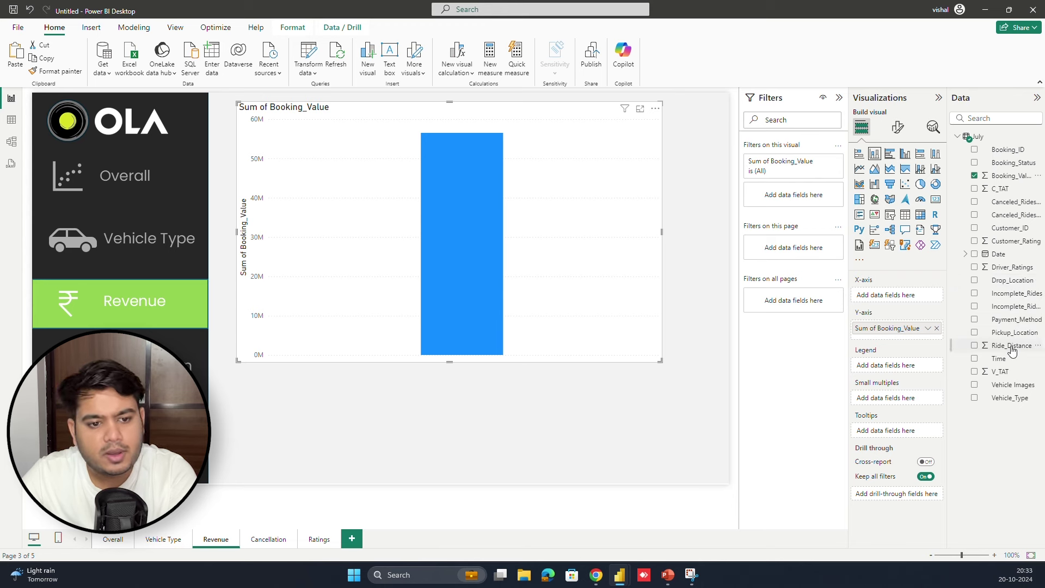
{"action": "left_click_drag", "start_coordinate": [1016, 321], "coordinate": [913, 295]}
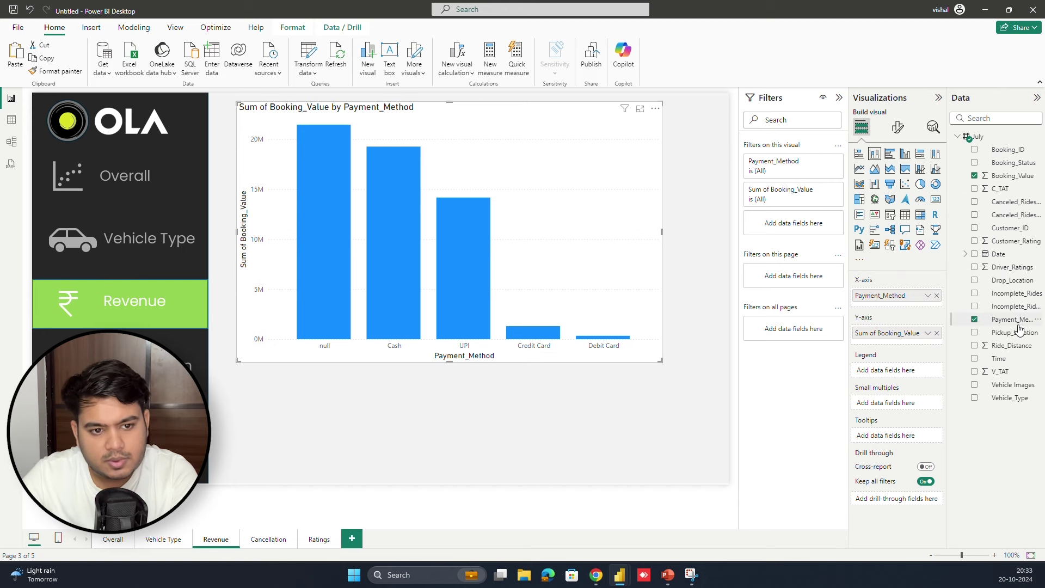
{"action": "left_click_drag", "start_coordinate": [1020, 330], "coordinate": [820, 234]}
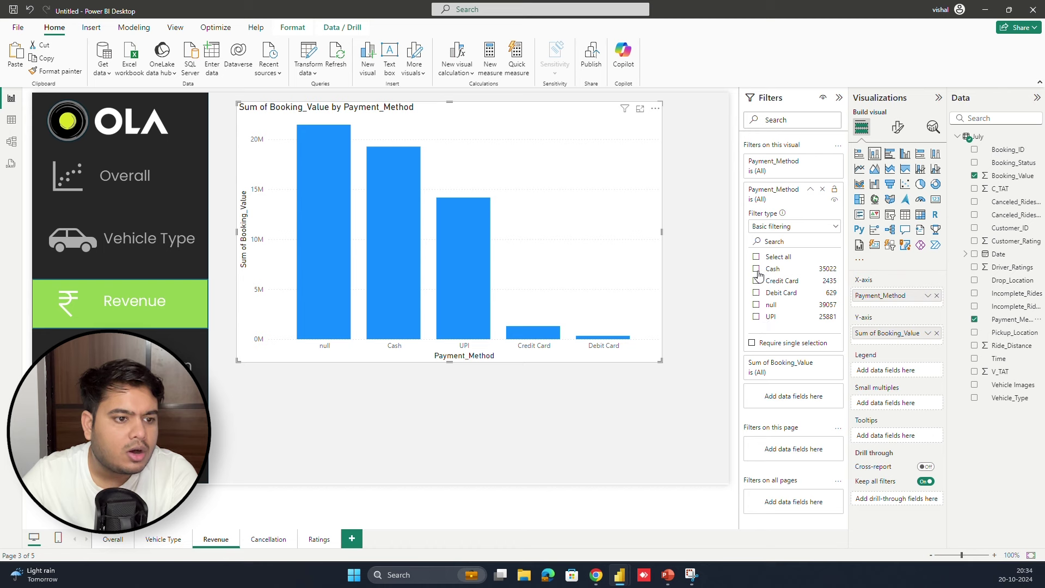
{"action": "left_click", "coordinate": [757, 305]}
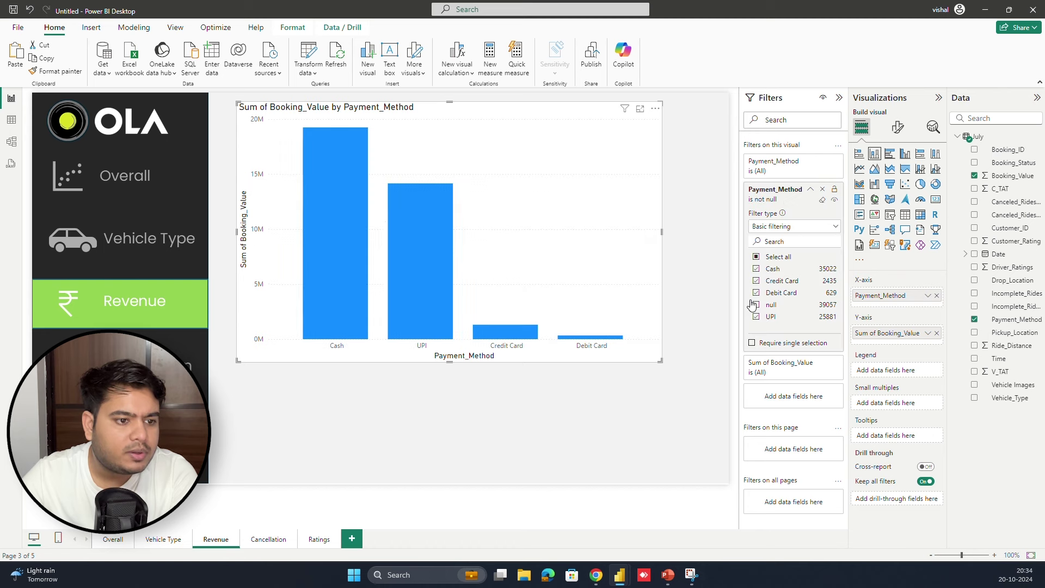
- Shrink the payment method column chart and place it in the upper-left corner of the page's content area
{"action": "left_click", "coordinate": [722, 284]}
{"action": "left_click", "coordinate": [662, 237]}
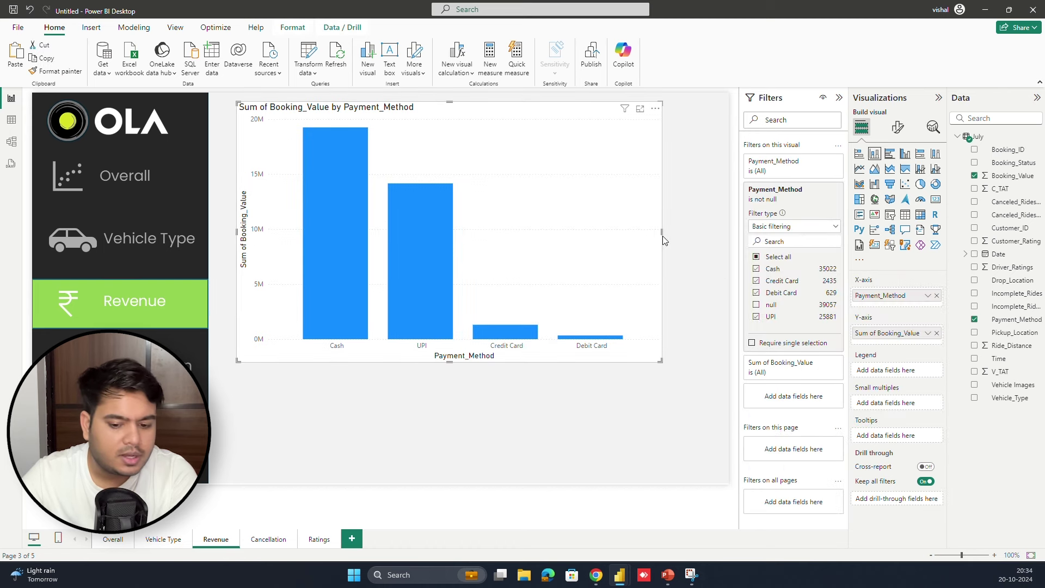
{"action": "left_click_drag", "start_coordinate": [661, 360], "coordinate": [459, 234]}
{"action": "left_click_drag", "start_coordinate": [416, 162], "coordinate": [402, 158]}
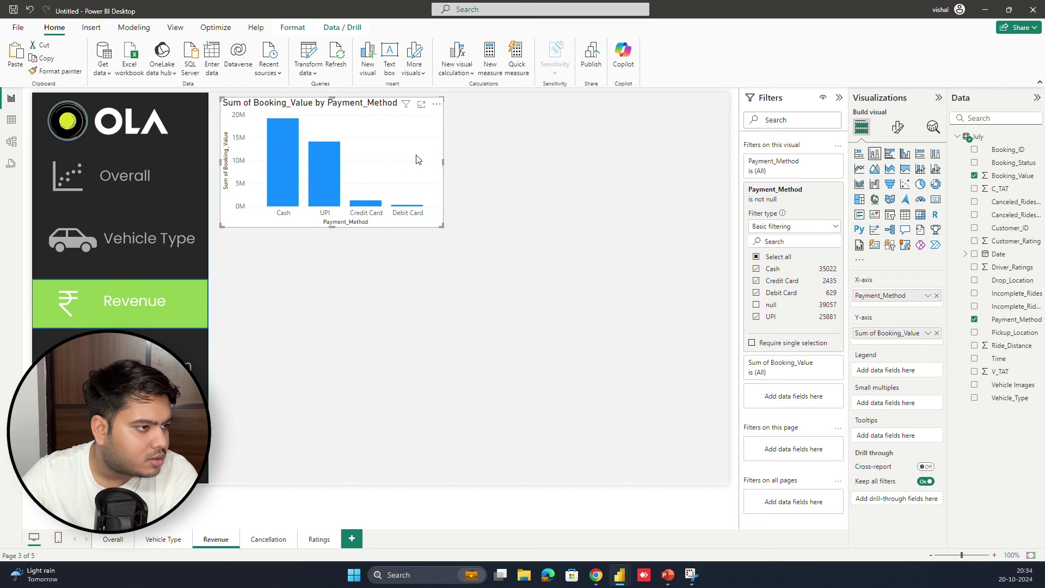
- Copy the formatting of the Overall page's Ride Volume Over Time chart onto the payment method chart on the Revenue page
{"action": "left_click", "coordinate": [63, 241]}
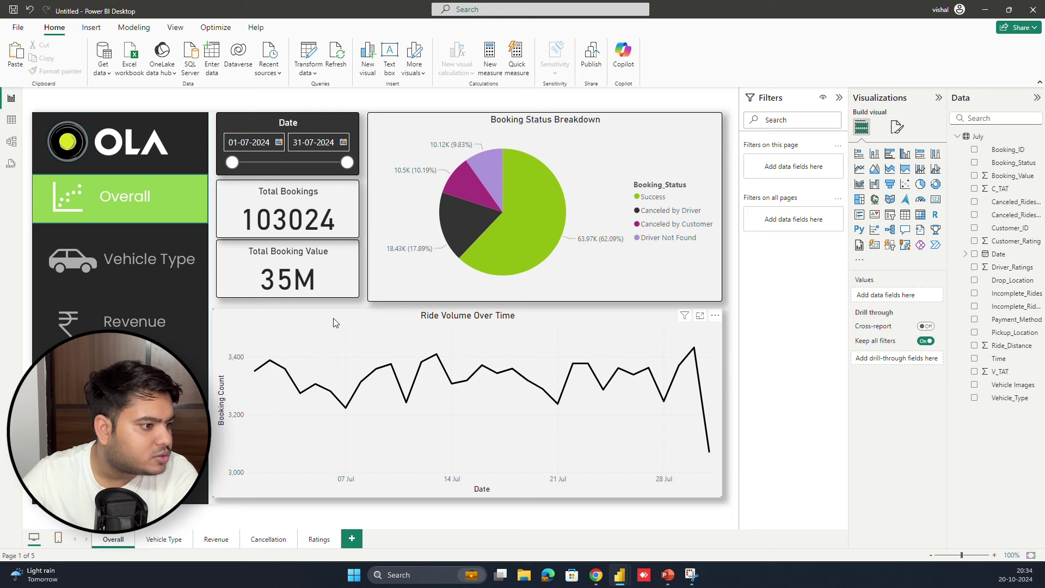
{"action": "left_click", "coordinate": [334, 323]}
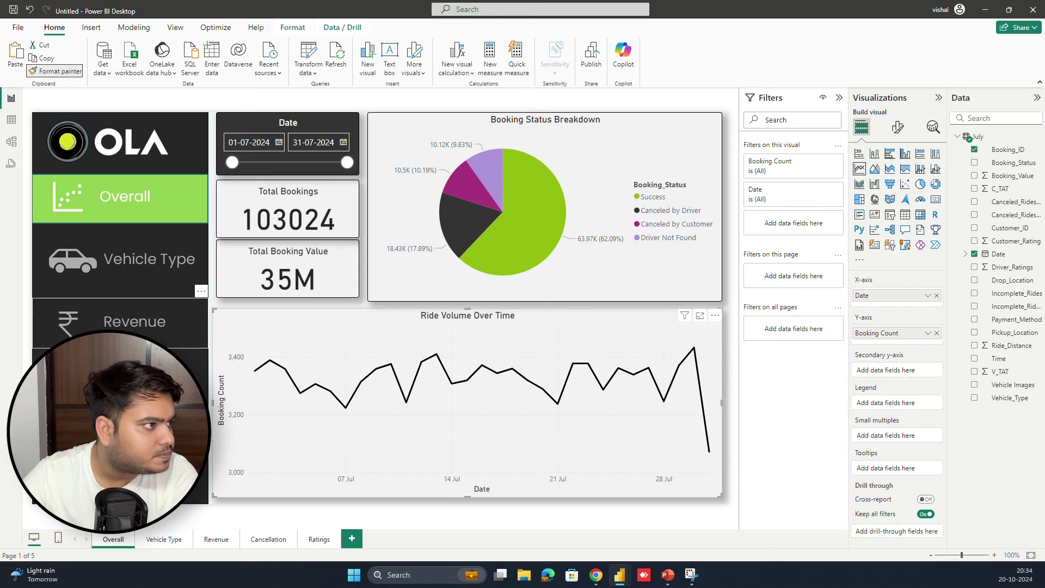
{"action": "left_click", "coordinate": [215, 539]}
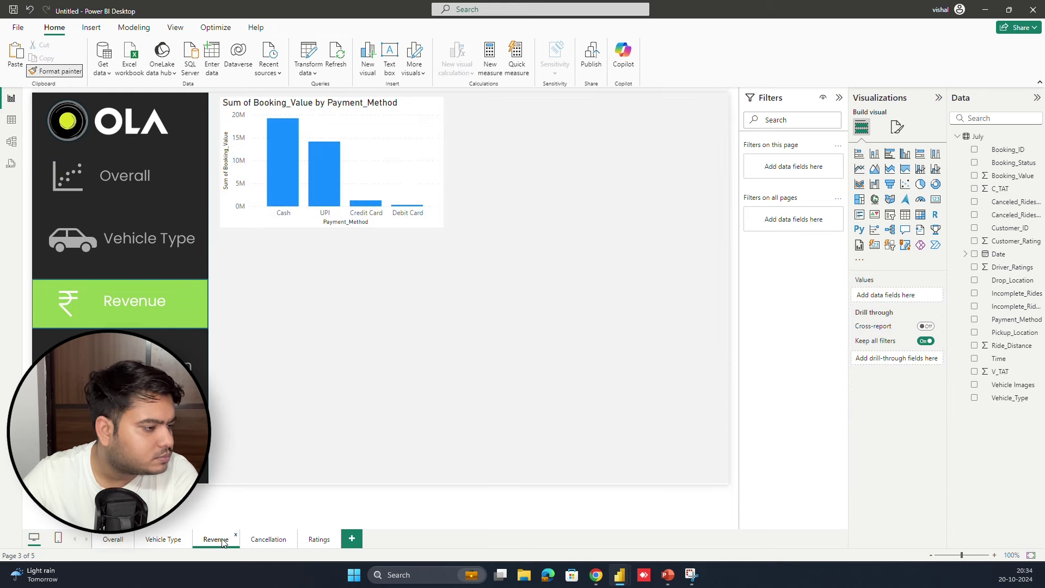
{"action": "left_click", "coordinate": [401, 119]}
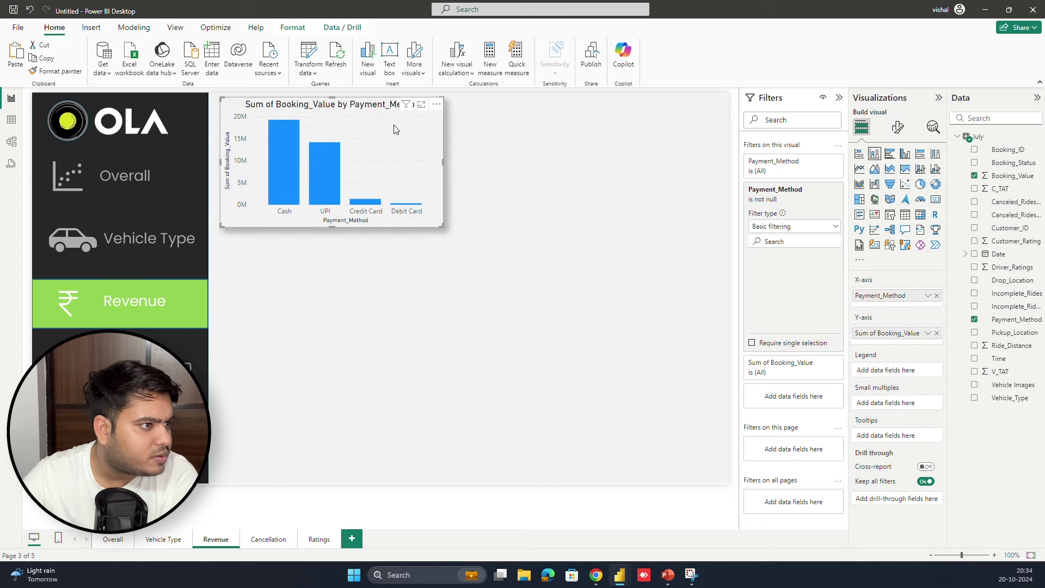
{"action": "left_click", "coordinate": [506, 144]}
- Change the payment method chart's title to "Revenue by Payment Method"
{"action": "left_click", "coordinate": [404, 131]}
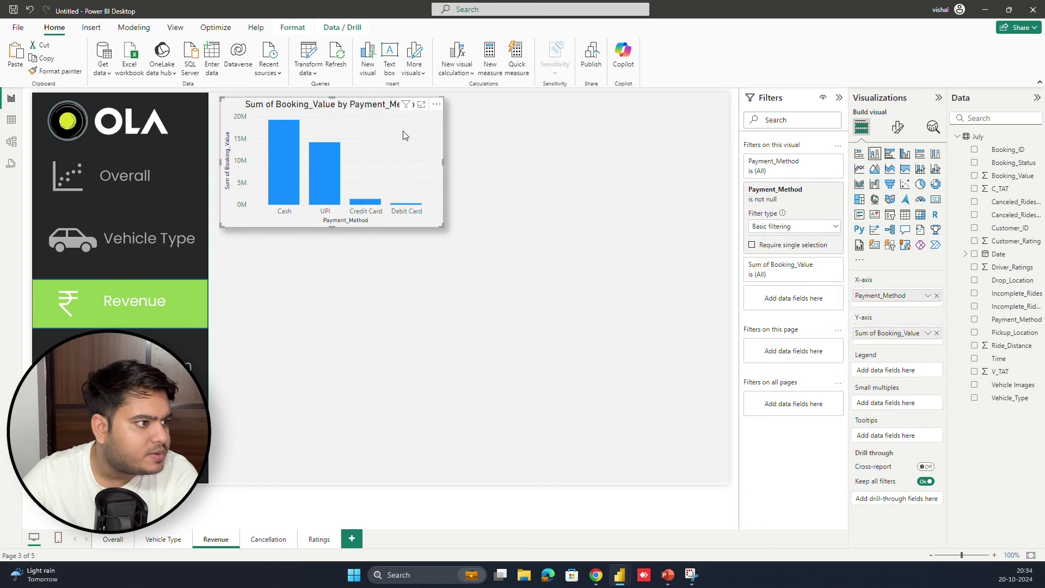
{"action": "left_click", "coordinate": [897, 133]}
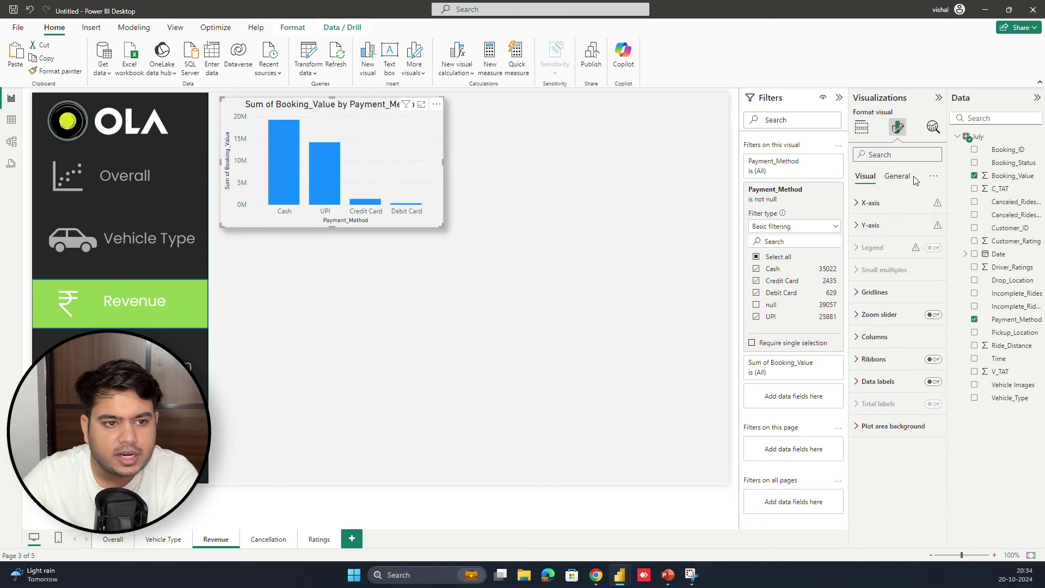
{"action": "left_click", "coordinate": [897, 176]}
{"action": "left_click", "coordinate": [869, 225]}
{"action": "left_click", "coordinate": [894, 279]}
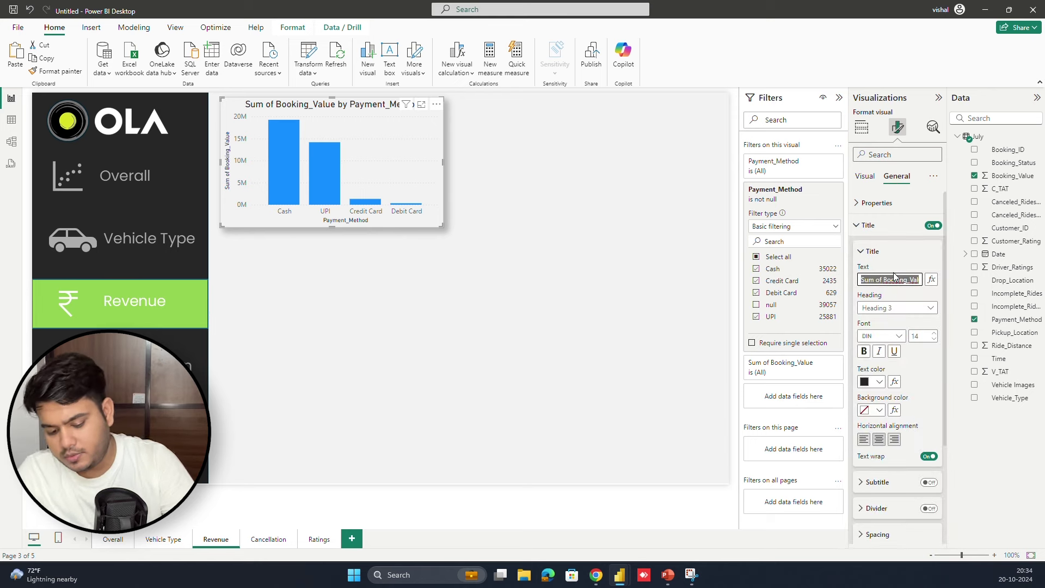
{"action": "type", "text": "Revenue by Payment Method"}
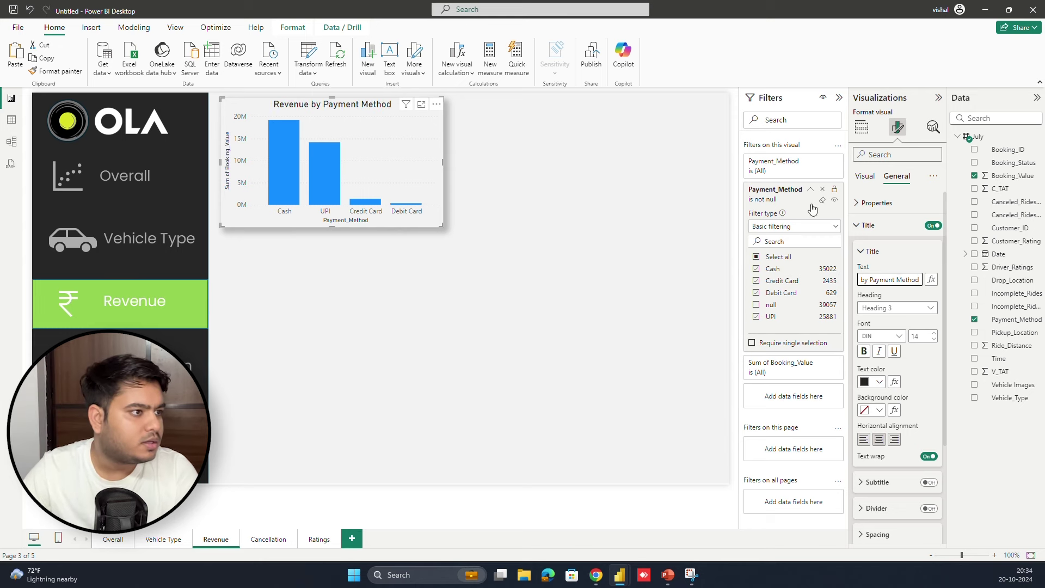
- Rename the payment method chart's Y-axis field to Booking_Value
{"action": "left_click", "coordinate": [865, 175]}
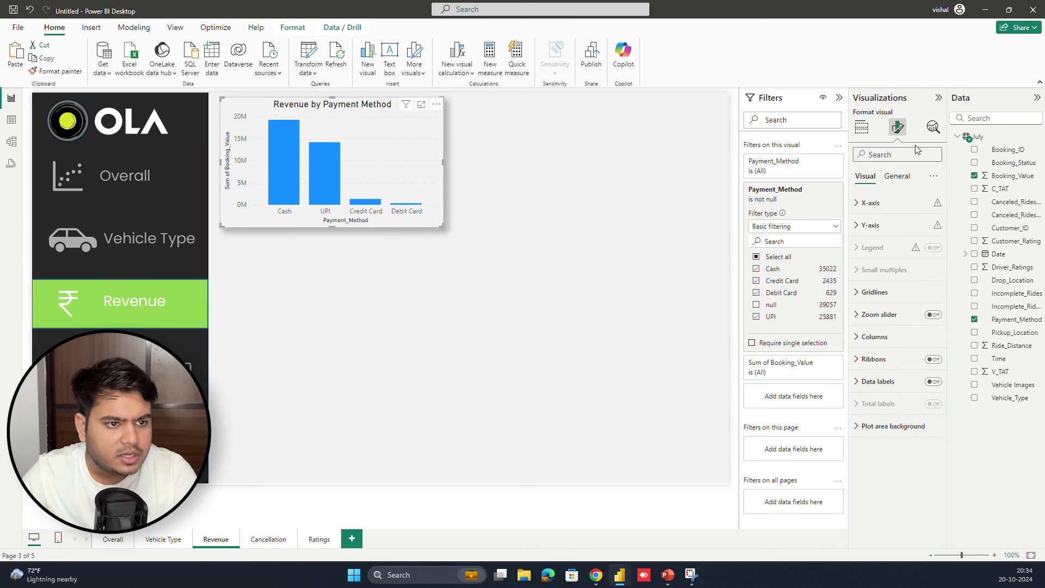
{"action": "left_click", "coordinate": [862, 127]}
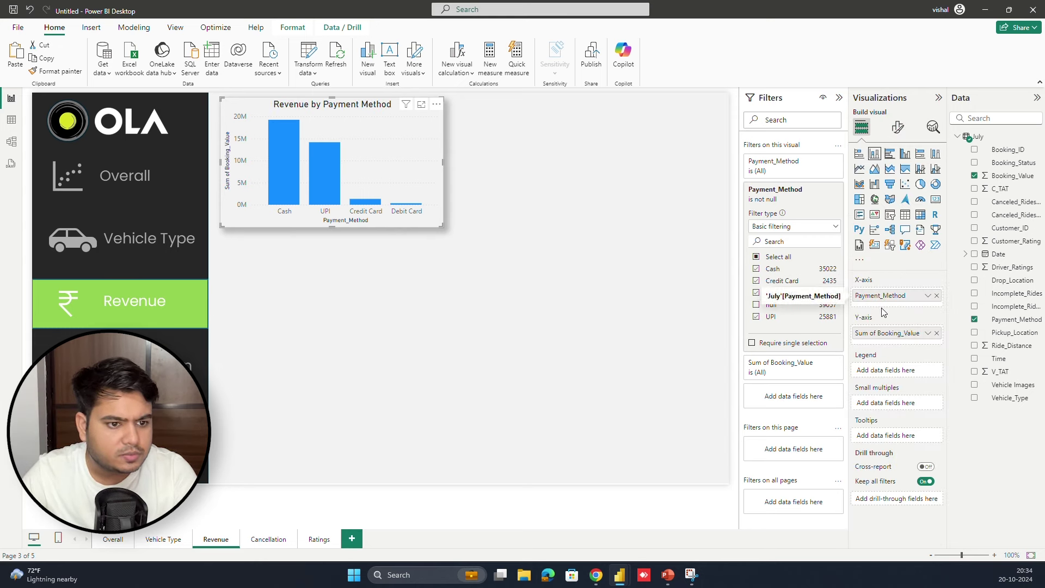
{"action": "double_click", "coordinate": [887, 333]}
{"action": "left_click_drag", "start_coordinate": [878, 333], "coordinate": [837, 329]}
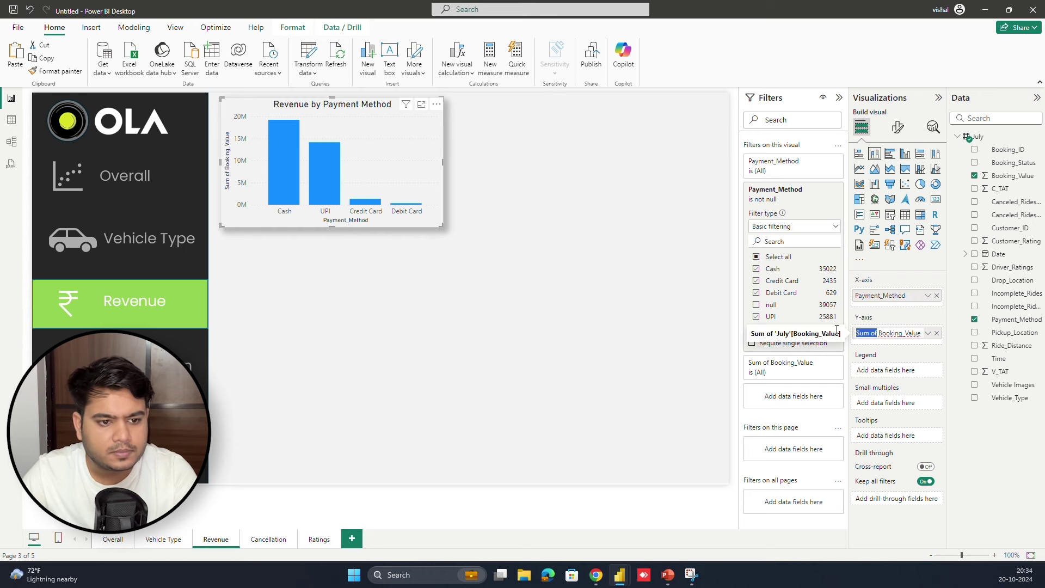
{"action": "key", "text": "BackSpace"}
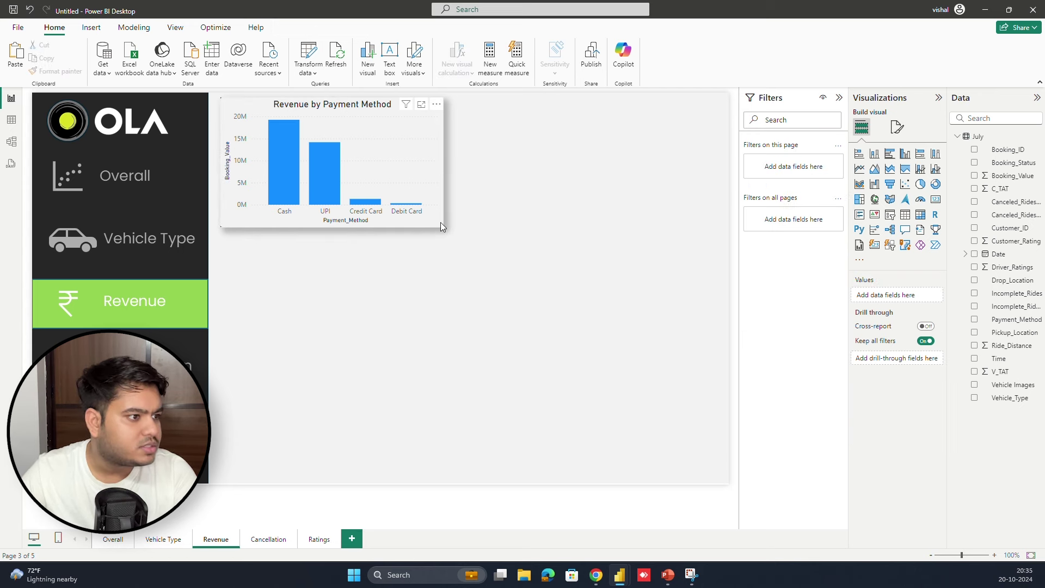
- Enlarge the payment method chart so it fills more of the upper part of the Revenue page
{"action": "left_click", "coordinate": [440, 224]}
{"action": "left_click_drag", "start_coordinate": [443, 227], "coordinate": [510, 269]}
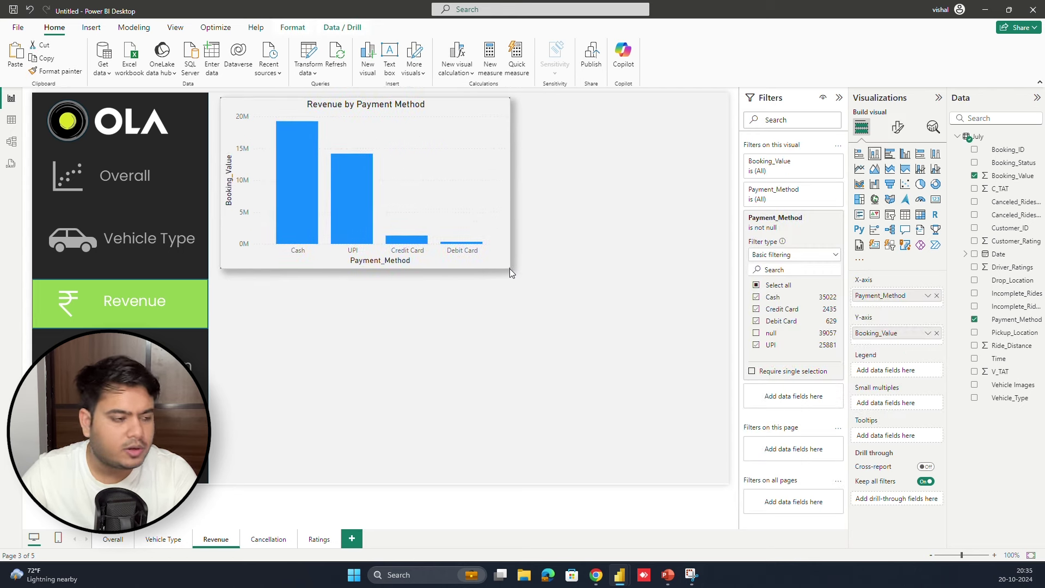
{"action": "left_click", "coordinate": [589, 223]}
- Try to duplicate the payment method chart and place a larger copy below it
{"action": "left_click", "coordinate": [471, 157]}
{"action": "key", "text": "ctrl+c"}
{"action": "key", "text": "ctrl+v"}
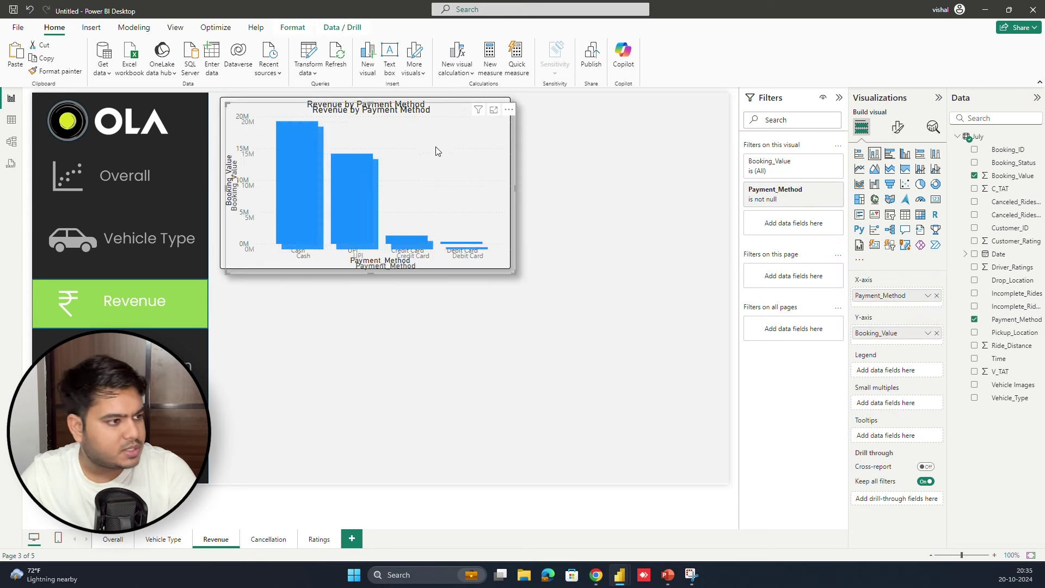
{"action": "left_click_drag", "start_coordinate": [435, 151], "coordinate": [452, 325]}
{"action": "left_click_drag", "start_coordinate": [518, 423], "coordinate": [714, 478]}
{"action": "left_click", "coordinate": [659, 235]}
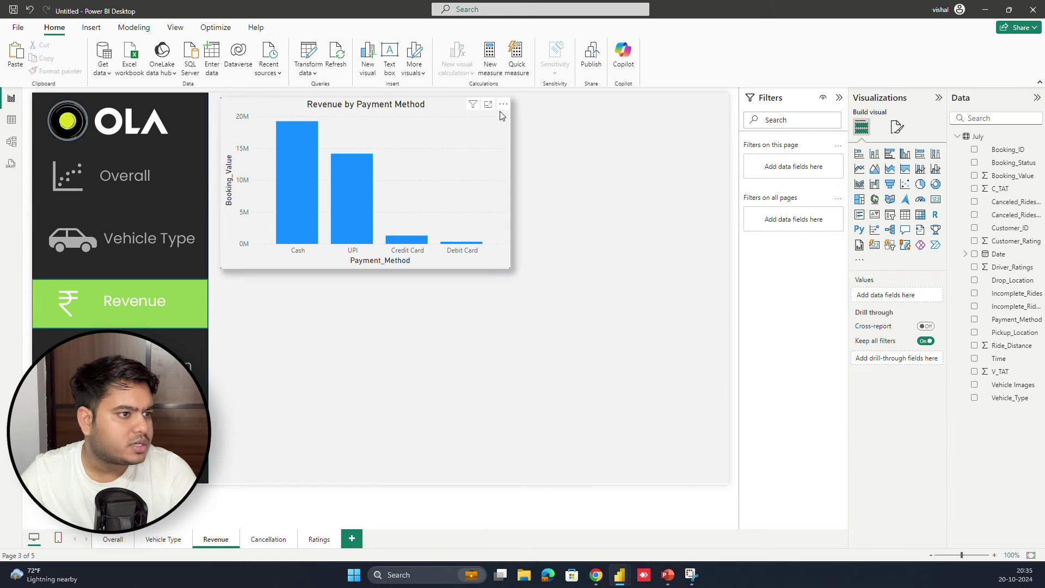
- Change the column color of the payment method chart to the green from the recent colors
{"action": "left_click", "coordinate": [501, 117]}
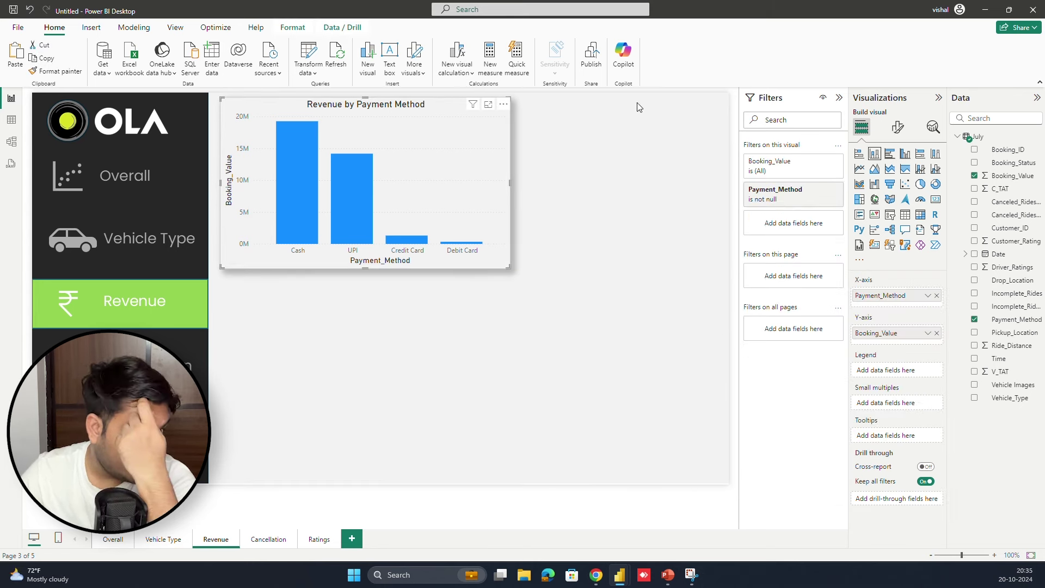
{"action": "left_click", "coordinate": [898, 127]}
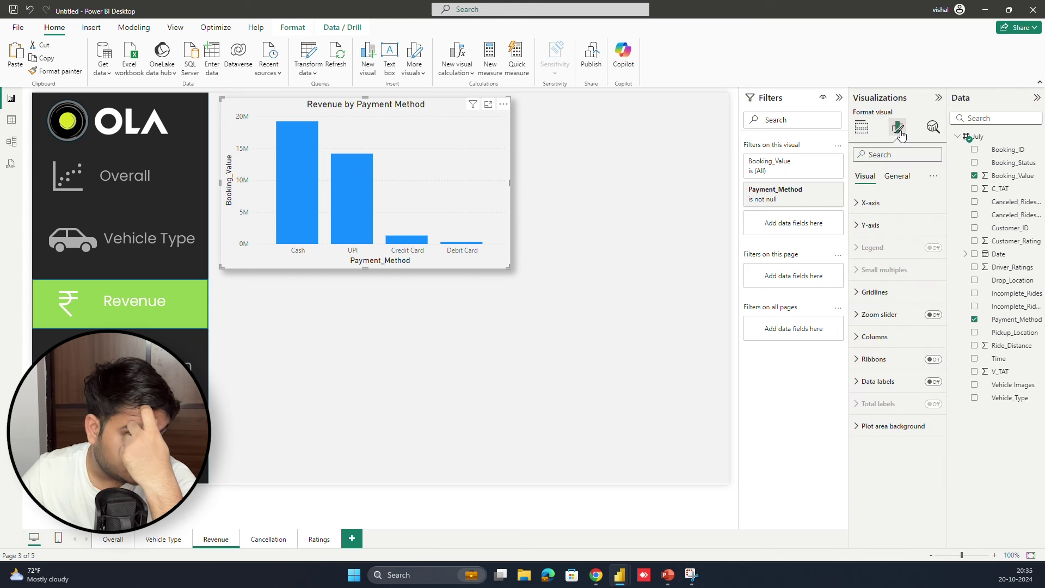
{"action": "left_click", "coordinate": [882, 337]}
{"action": "scroll", "coordinate": [882, 349], "scroll_direction": "down", "scroll_amount": 2}
{"action": "left_click", "coordinate": [871, 335]}
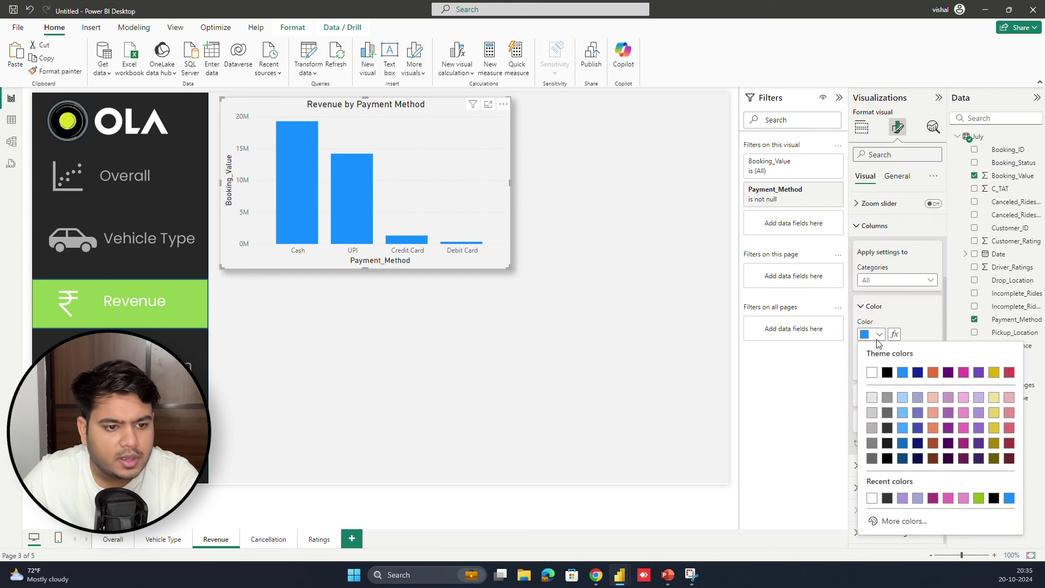
{"action": "left_click", "coordinate": [979, 499]}
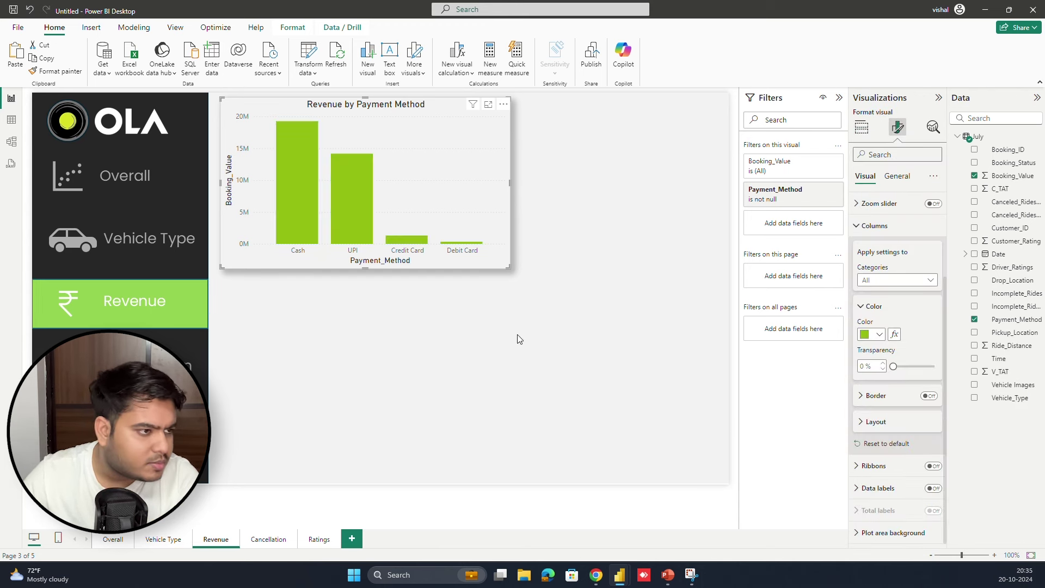
- Duplicate the green payment method chart, place the copy below the original and widen it across the page's content area
{"action": "left_click", "coordinate": [522, 336]}
{"action": "left_click", "coordinate": [477, 202]}
{"action": "key", "text": "ctrl+c"}
{"action": "key", "text": "ctrl+v"}
{"action": "left_click_drag", "start_coordinate": [477, 203], "coordinate": [479, 358]}
{"action": "left_click_drag", "start_coordinate": [509, 448], "coordinate": [718, 475]}
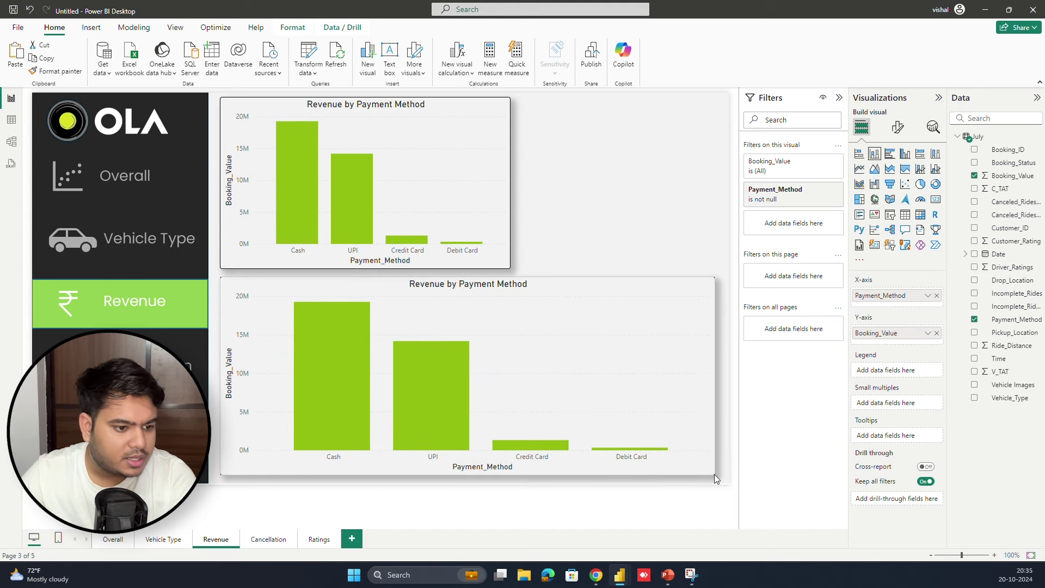
{"action": "left_click", "coordinate": [651, 256]}
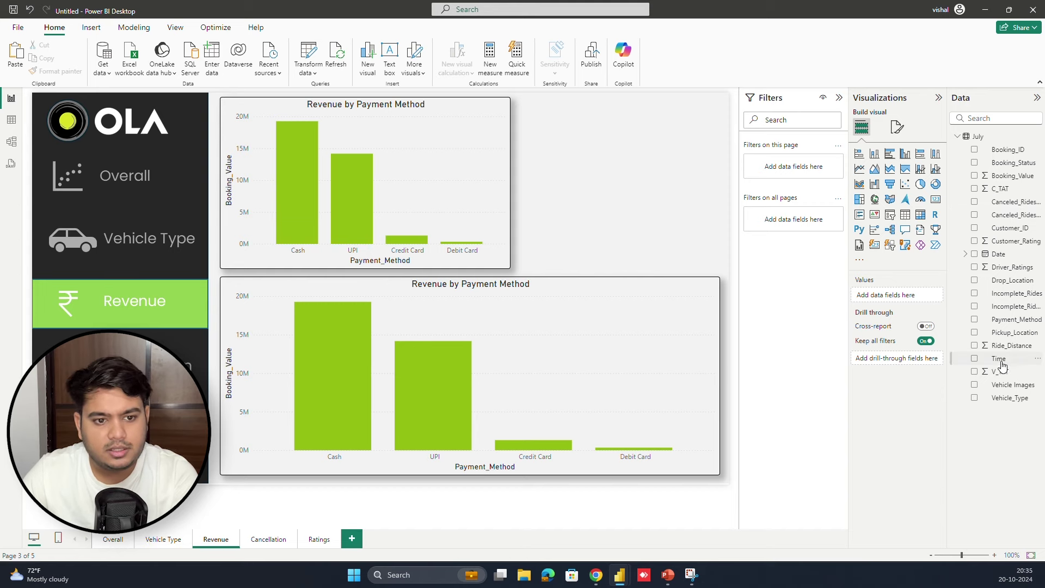
- Replace Booking_Value with the sum of Ride_Distance on the Y-axis of the lower chart
{"action": "left_click", "coordinate": [631, 329]}
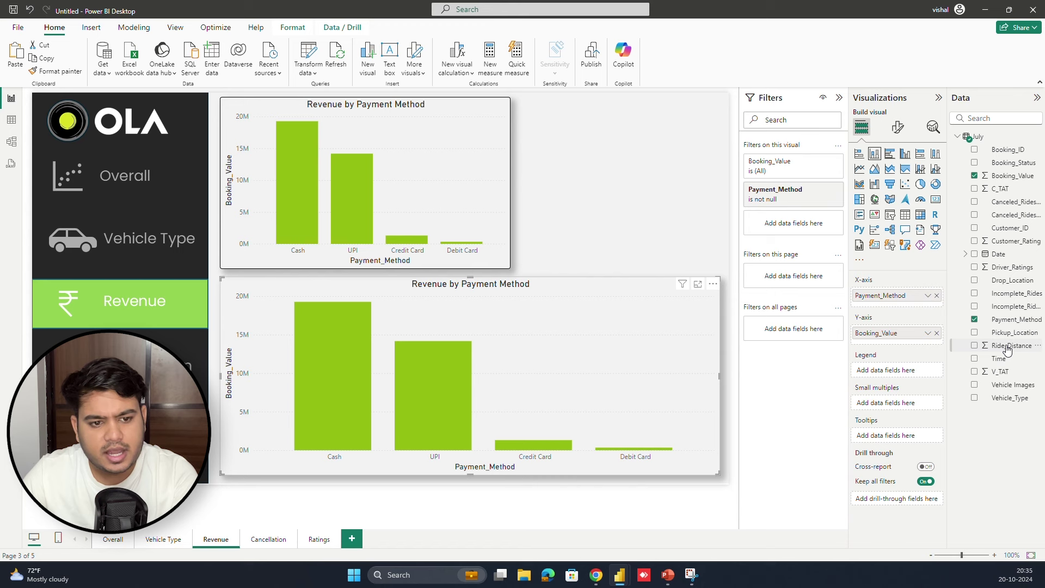
{"action": "left_click_drag", "start_coordinate": [1014, 348], "coordinate": [916, 313]}
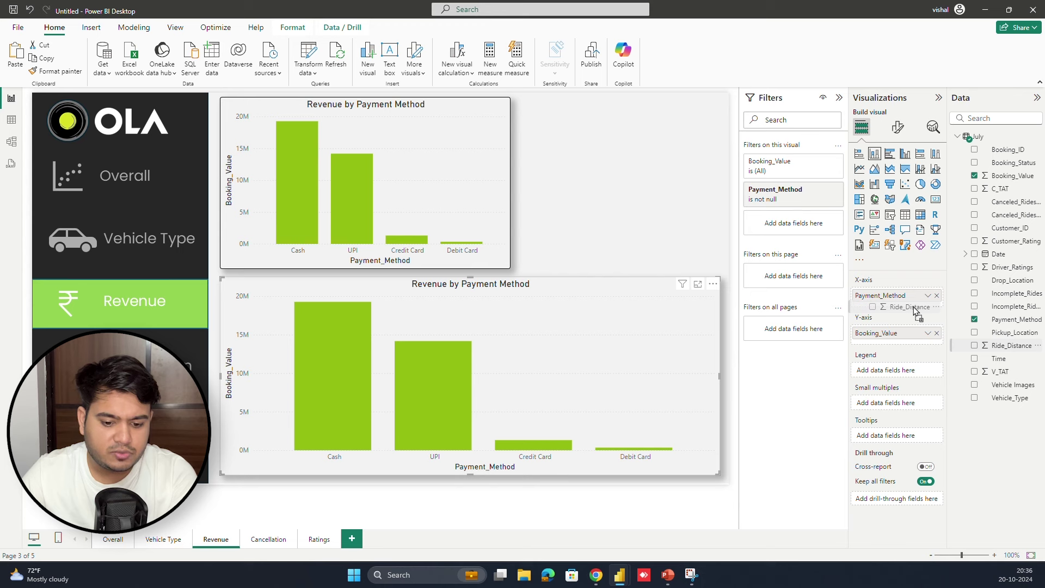
{"action": "left_click_drag", "start_coordinate": [916, 311], "coordinate": [916, 342]}
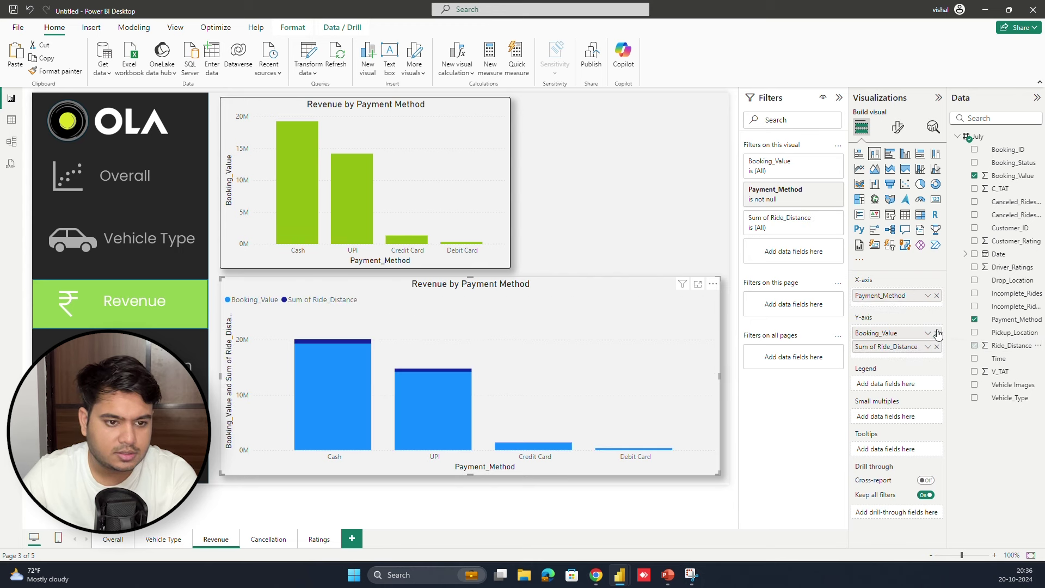
{"action": "left_click", "coordinate": [937, 334]}
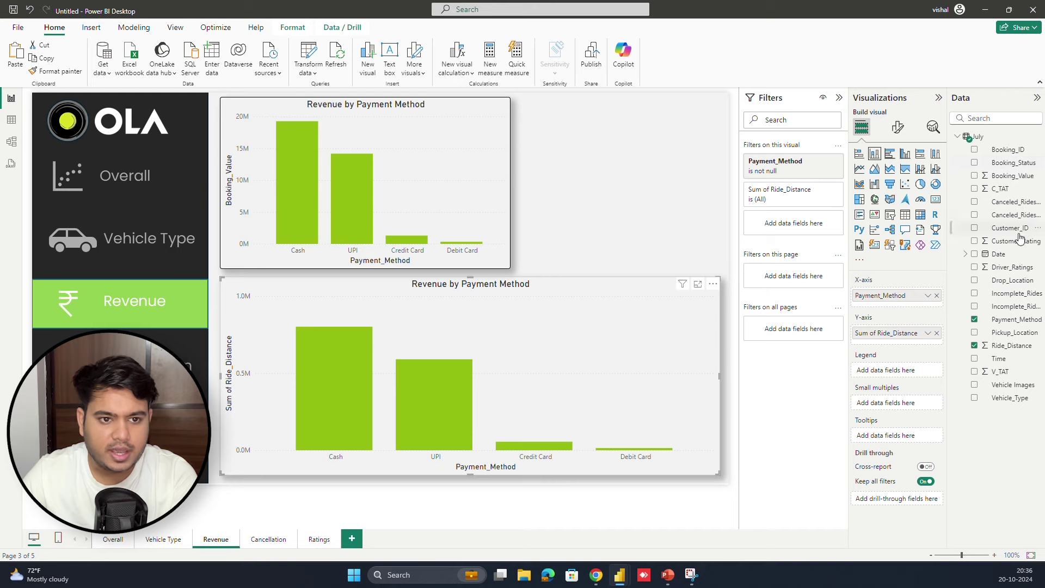
- Replace Payment_Method with Date on the lower chart's X-axis, using plain dates instead of the date hierarchy
{"action": "left_click_drag", "start_coordinate": [936, 301], "coordinate": [937, 299]}
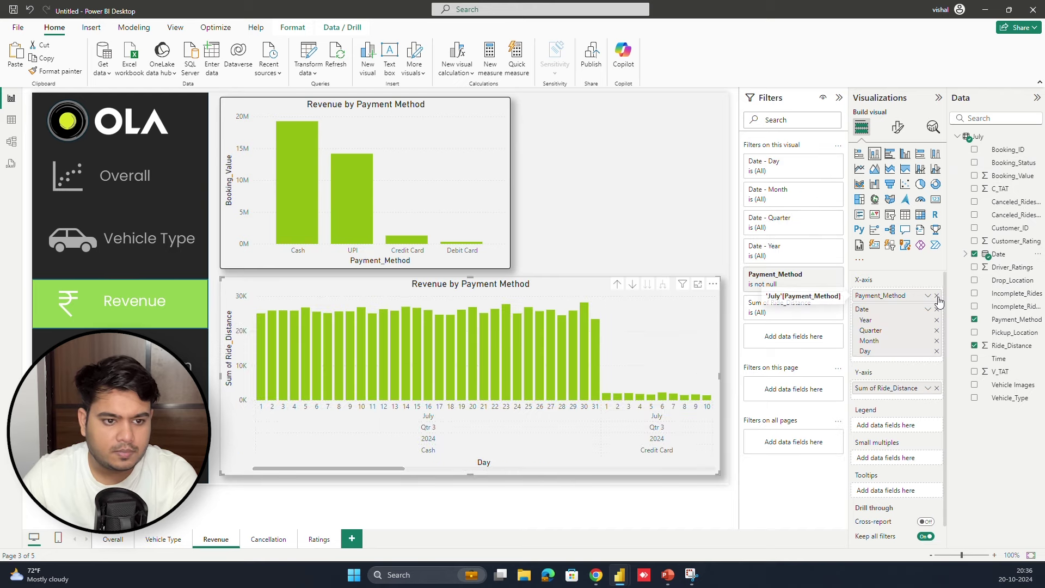
{"action": "left_click", "coordinate": [937, 297]}
{"action": "left_click", "coordinate": [928, 298]}
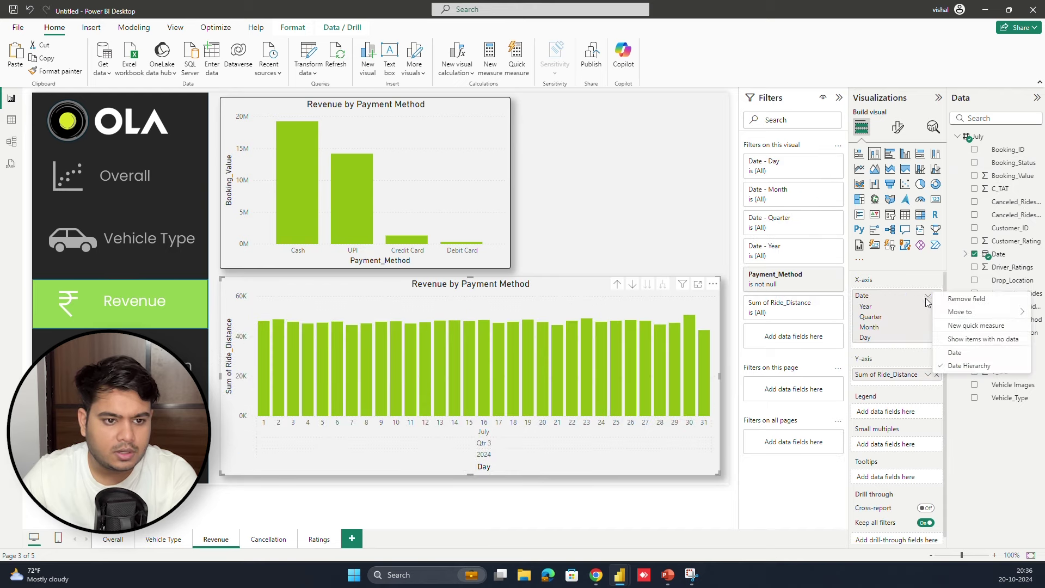
{"action": "left_click", "coordinate": [980, 353]}
{"action": "left_click", "coordinate": [655, 225]}
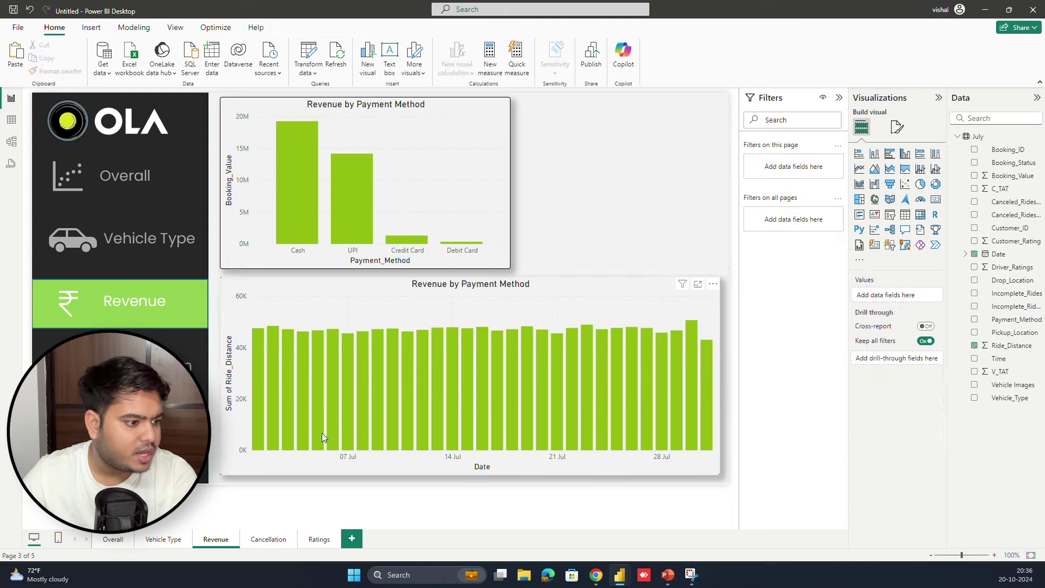
{"action": "left_click", "coordinate": [255, 414]}
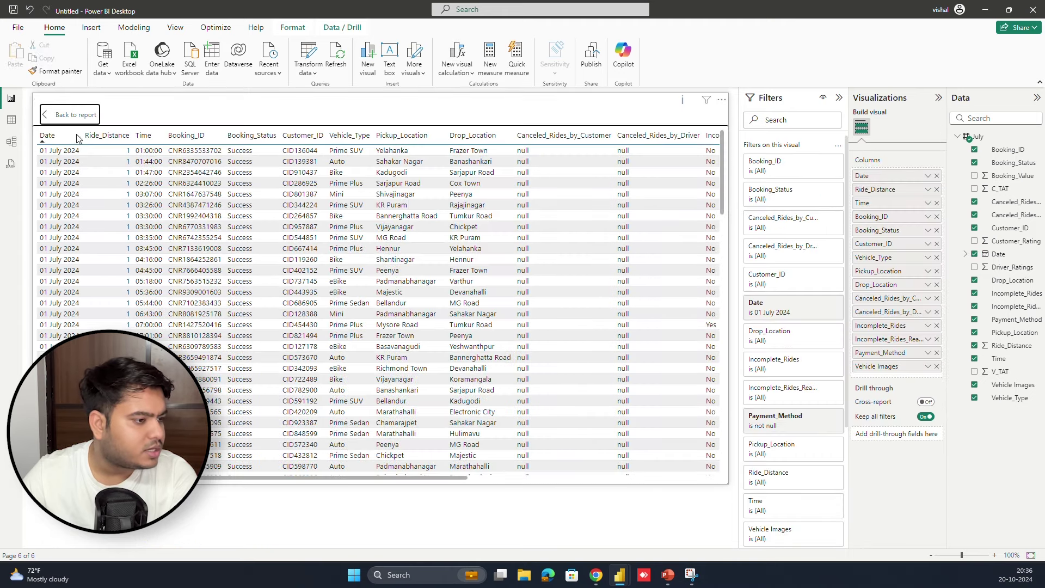
{"action": "left_click", "coordinate": [83, 117], "text": "ctrl"}
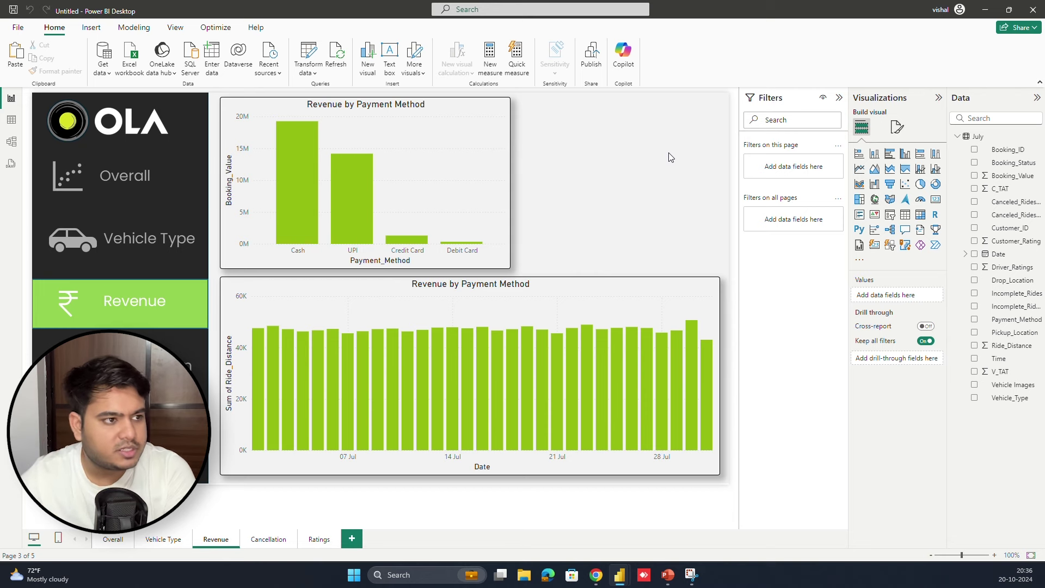
{"action": "left_click", "coordinate": [890, 215]}
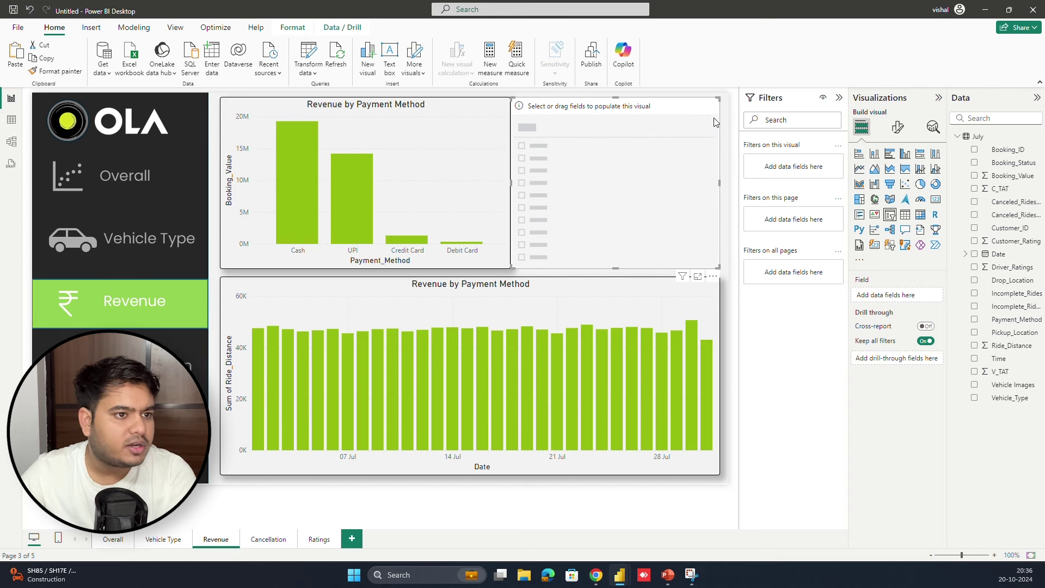
{"action": "left_click", "coordinate": [714, 277]}
{"action": "left_click", "coordinate": [744, 289]}
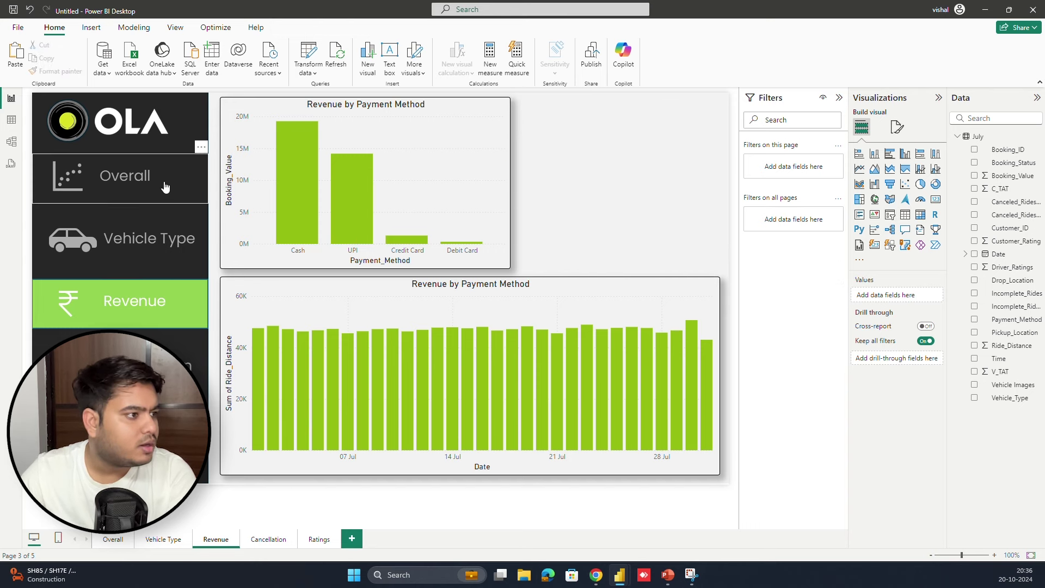
- Copy the Date slicer from the Overall page to the Revenue page and place it in the content area's upper-right corner
{"action": "left_click", "coordinate": [165, 187]}
{"action": "left_click", "coordinate": [168, 185], "text": "ctrl"}
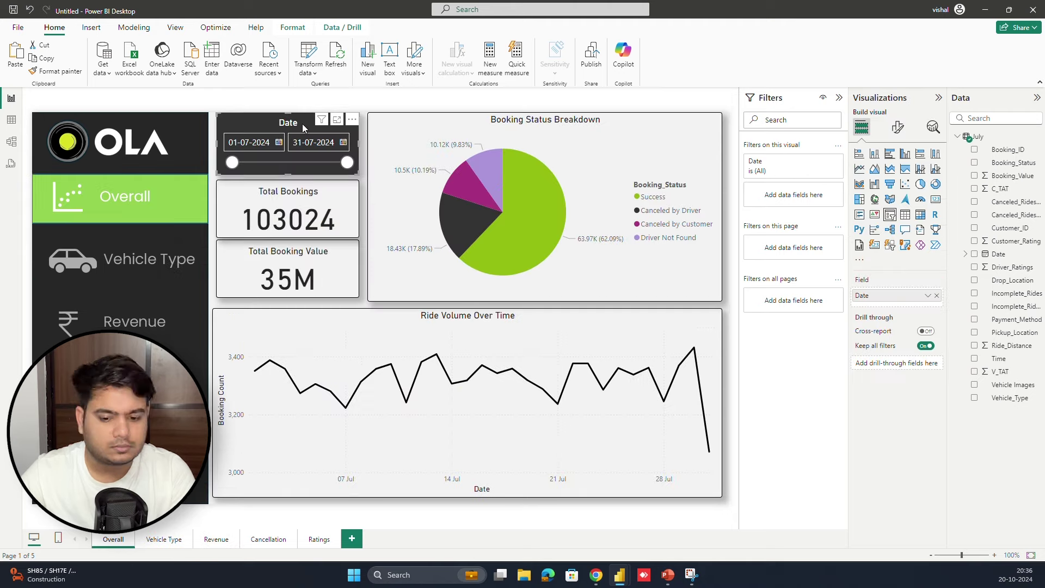
{"action": "left_click", "coordinate": [218, 537]}
{"action": "key", "text": "ctrl+v"}
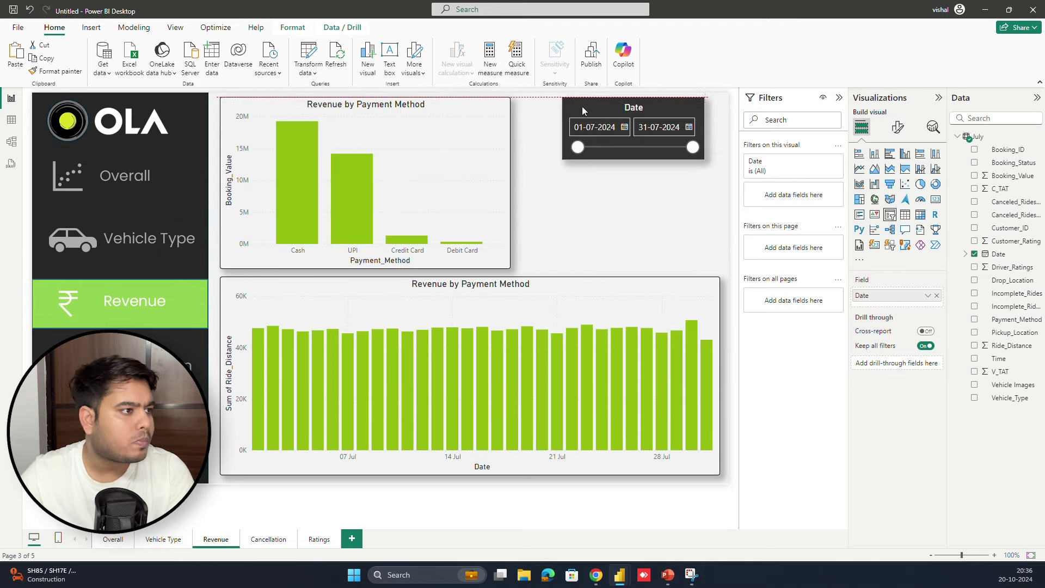
{"action": "left_click", "coordinate": [576, 122]}
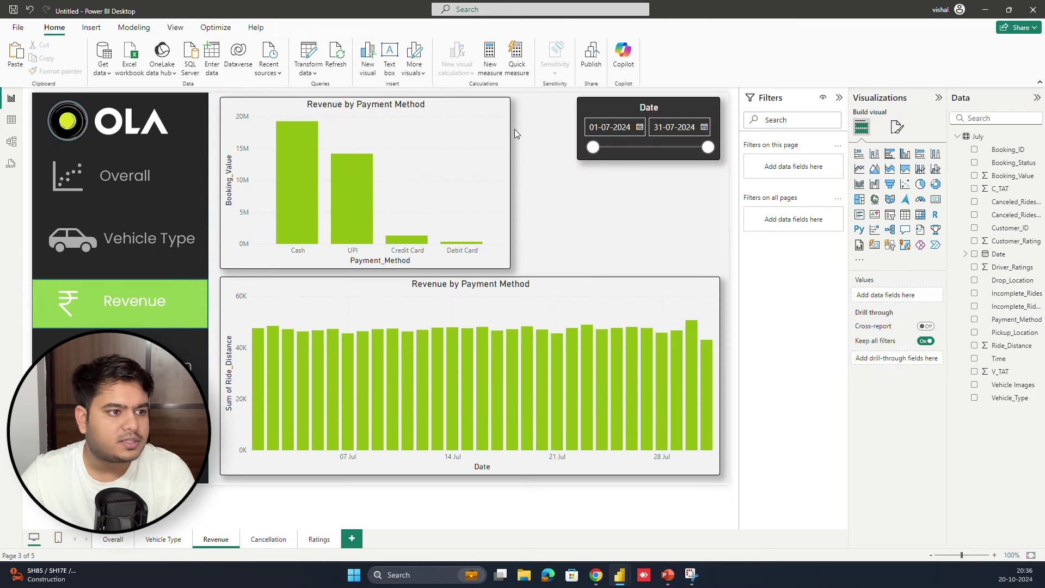
- Widen the Revenue by Payment Method chart until it nearly reaches the Date slicer
{"action": "left_click", "coordinate": [511, 177]}
{"action": "left_click_drag", "start_coordinate": [508, 184], "coordinate": [569, 185]}
{"action": "left_click", "coordinate": [596, 202]}
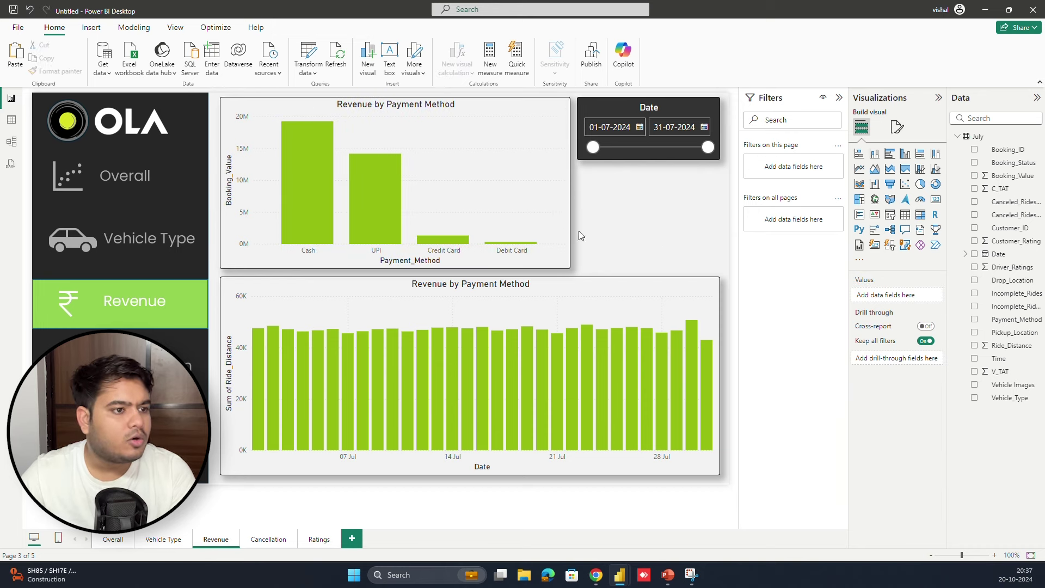
{"action": "mouse_move", "coordinate": [596, 575]}
{"action": "left_click", "coordinate": [572, 547]}
{"action": "triple_click", "coordinate": [373, 277]}
{"action": "mouse_move", "coordinate": [619, 575]}
{"action": "left_click", "coordinate": [599, 523]}
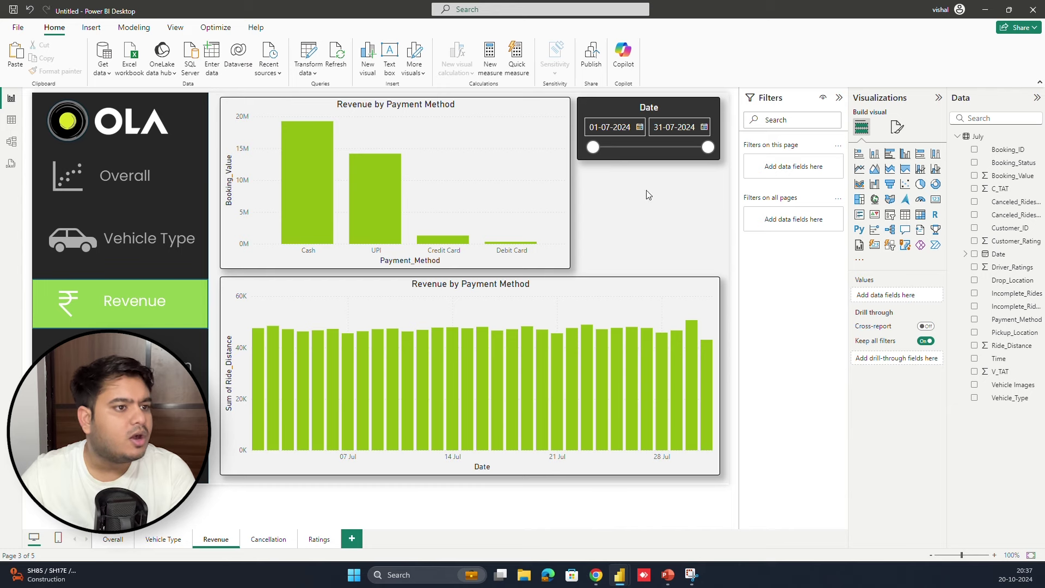
- Copy the Revenue page's Date slicer to the Vehicle Type page
{"action": "left_click", "coordinate": [600, 104]}
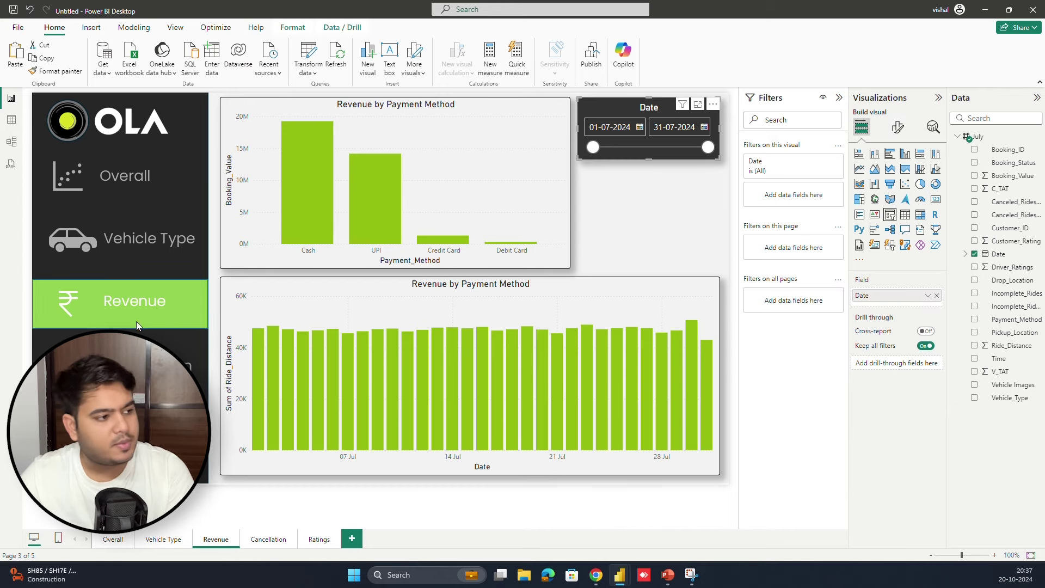
{"action": "left_click", "coordinate": [120, 239]}
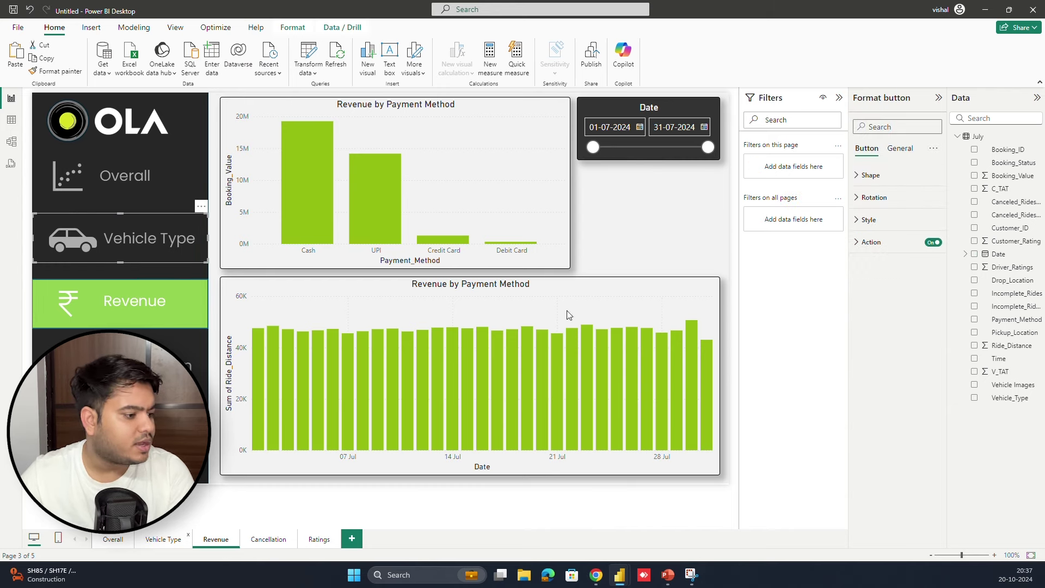
{"action": "left_click", "coordinate": [164, 539]}
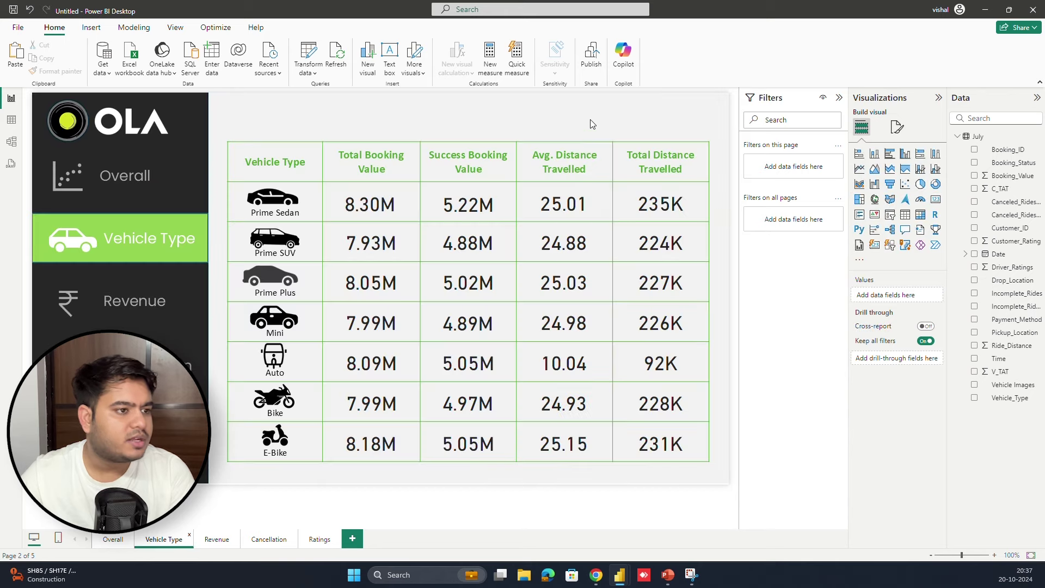
{"action": "key", "text": "ctrl+v"}
{"action": "left_click", "coordinate": [559, 307]}
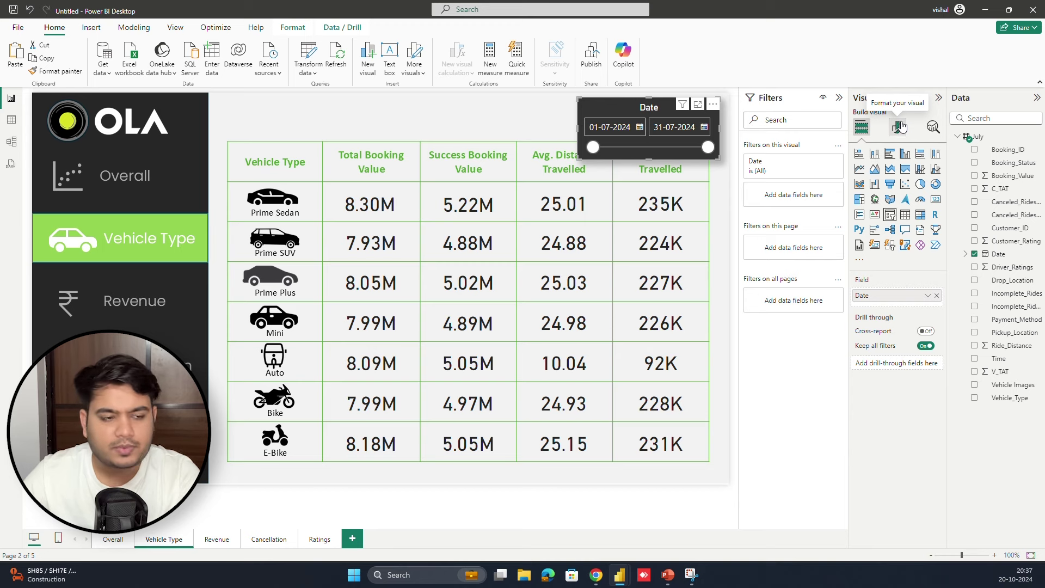
- Move the Vehicle Type page's Date slicer up to the page's top edge and turn off its slider
{"action": "left_click_drag", "start_coordinate": [646, 158], "coordinate": [651, 151]}
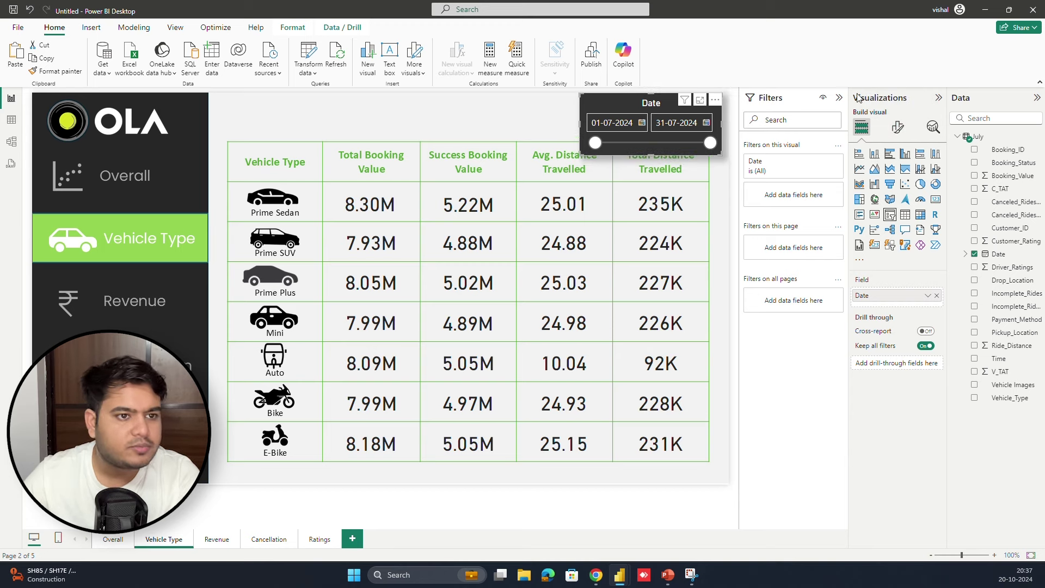
{"action": "left_click", "coordinate": [898, 127]}
{"action": "left_click", "coordinate": [933, 270]}
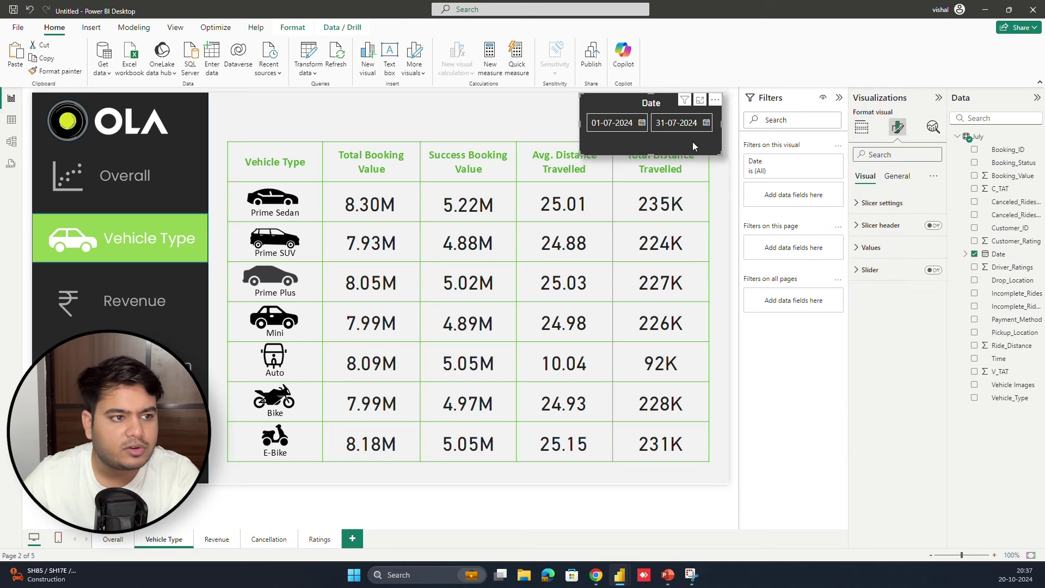
- Turn off the Vehicle Type page's Date slicer title and shorten the slicer to fit just above the table's right end
{"action": "left_click", "coordinate": [896, 176]}
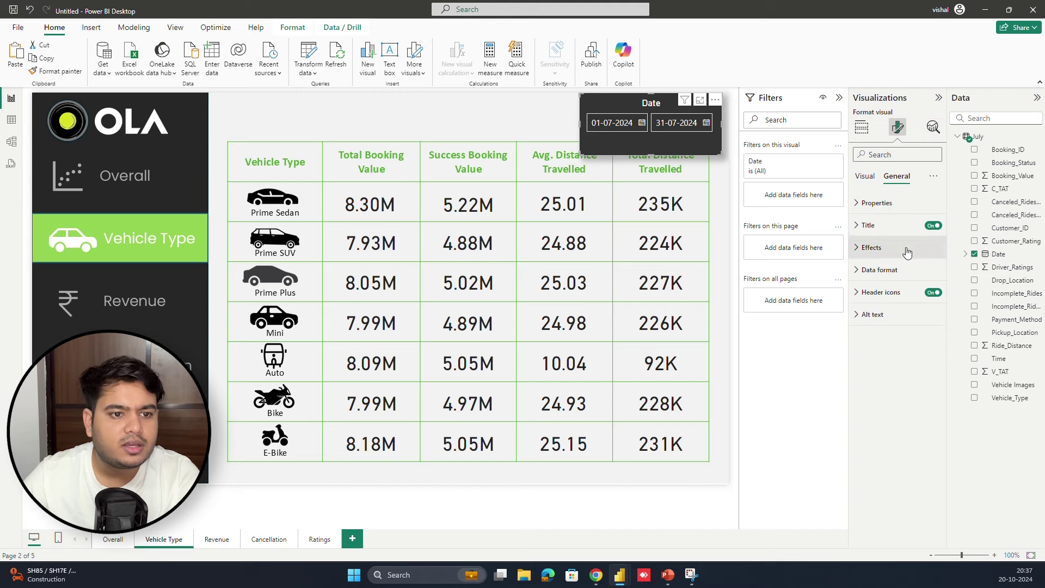
{"action": "left_click", "coordinate": [933, 225]}
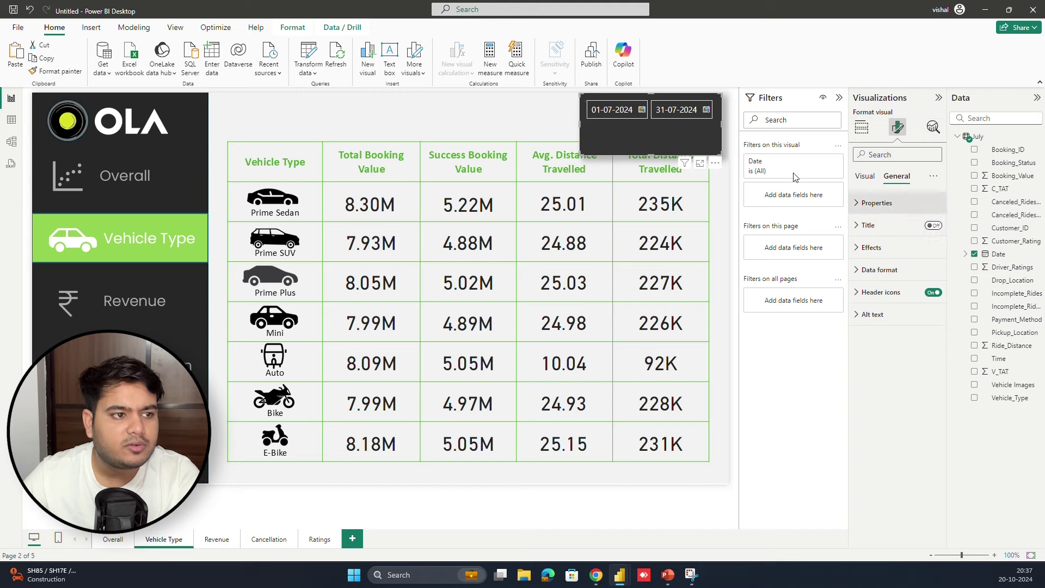
{"action": "left_click", "coordinate": [653, 159]}
{"action": "left_click", "coordinate": [650, 132]}
{"action": "left_click_drag", "start_coordinate": [652, 155], "coordinate": [639, 132]}
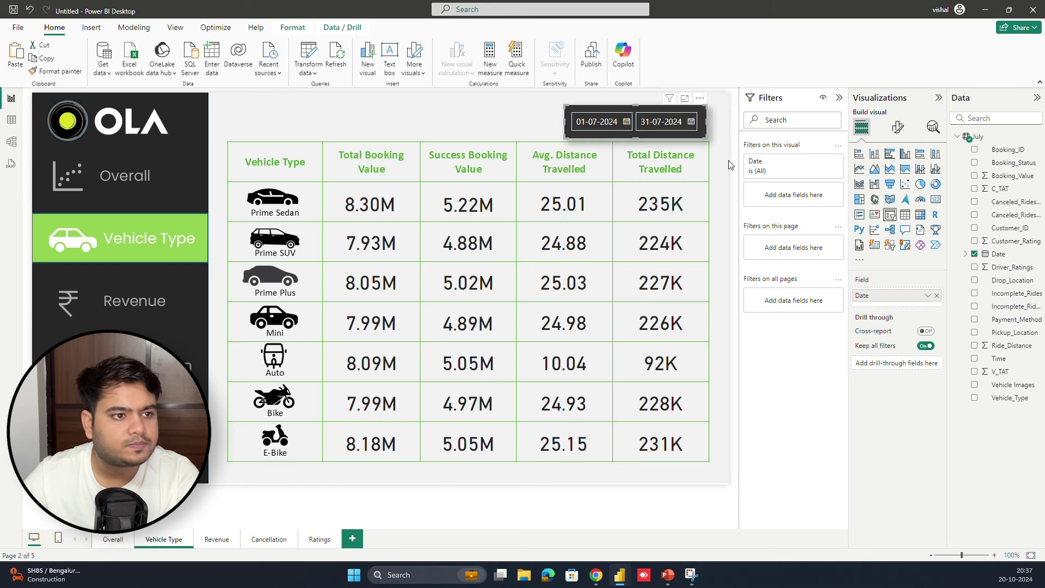
{"action": "left_click", "coordinate": [730, 164]}
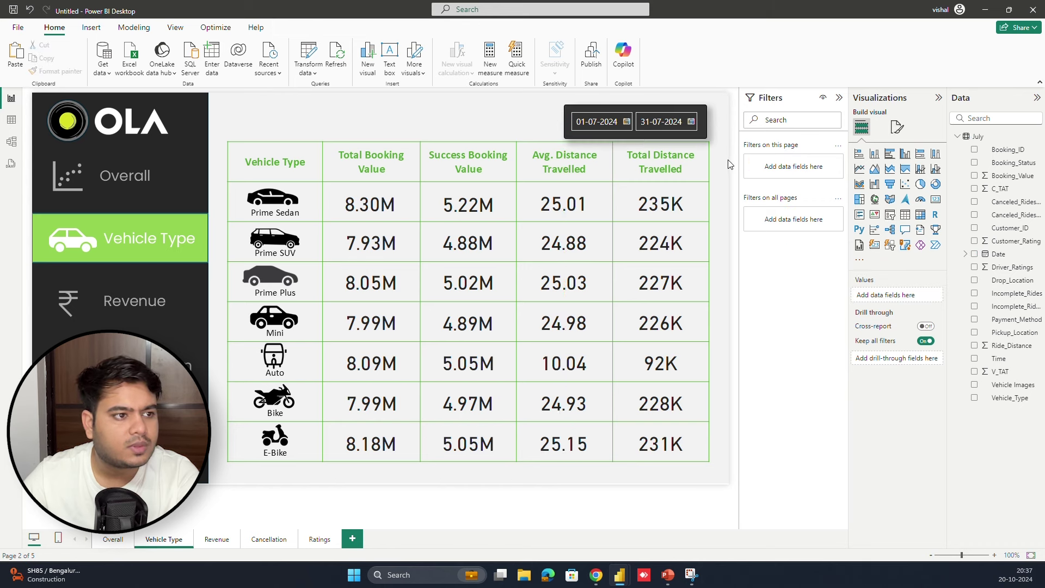
{"action": "left_click", "coordinate": [627, 121]}
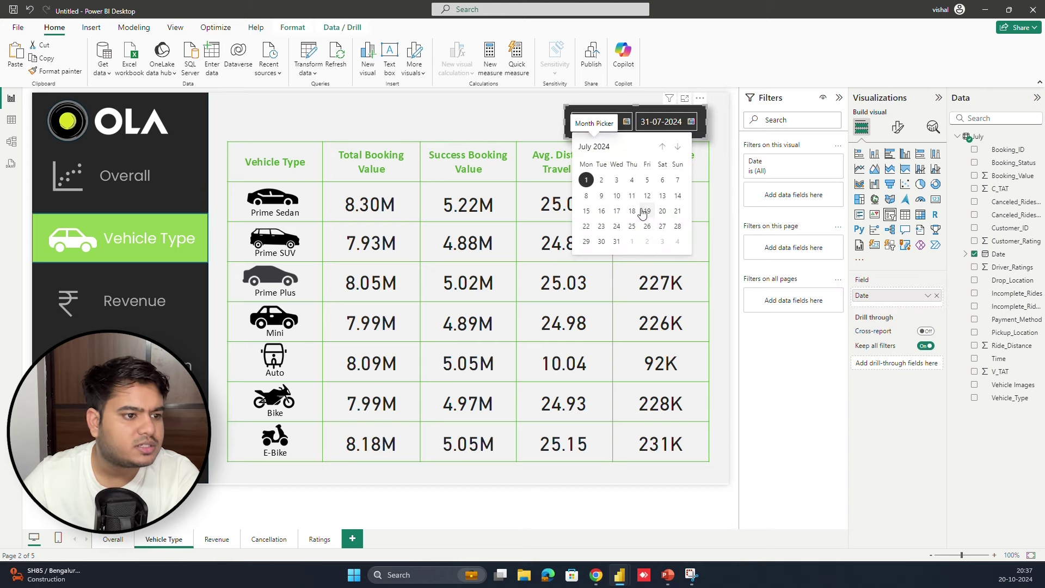
{"action": "left_click", "coordinate": [713, 191]}
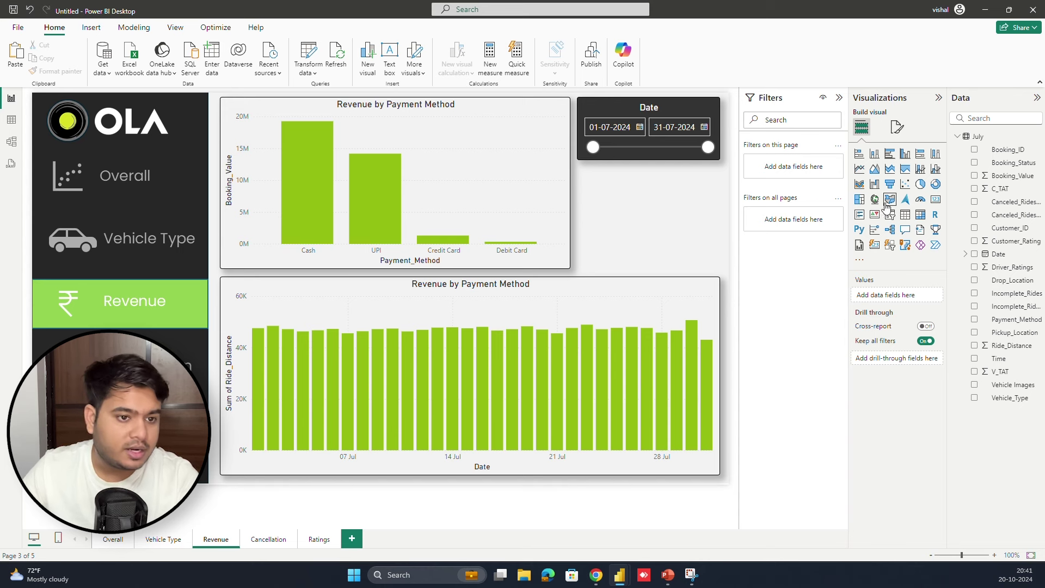
- Add a table visual below the Revenue page's Date slicer and filter it to the top 5 Customer_ID by Sum of Booking_Value
{"action": "left_click_drag", "start_coordinate": [776, 204], "coordinate": [679, 191]}
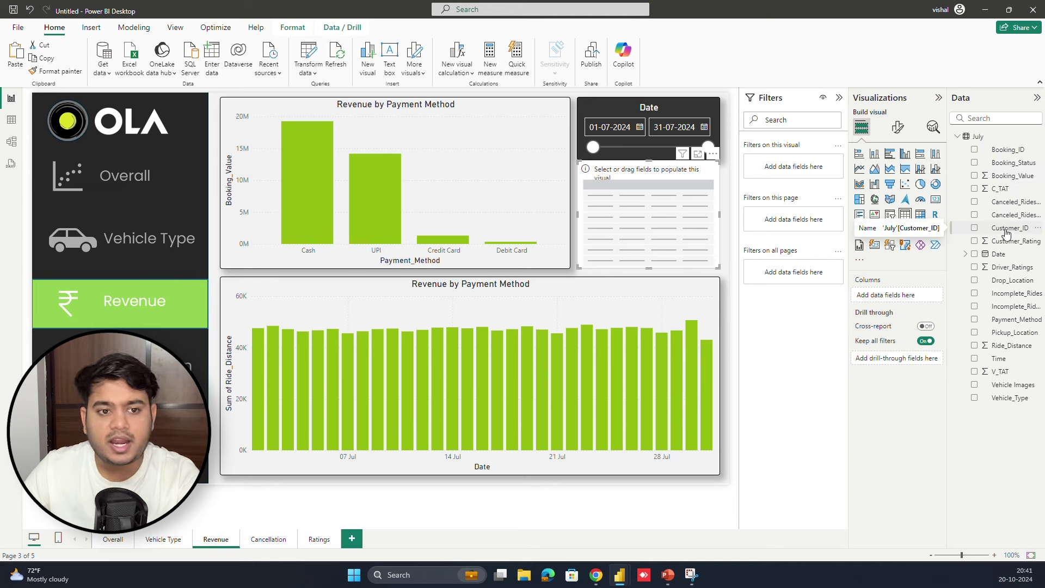
{"action": "left_click_drag", "start_coordinate": [1007, 233], "coordinate": [806, 170]}
{"action": "left_click", "coordinate": [808, 199]}
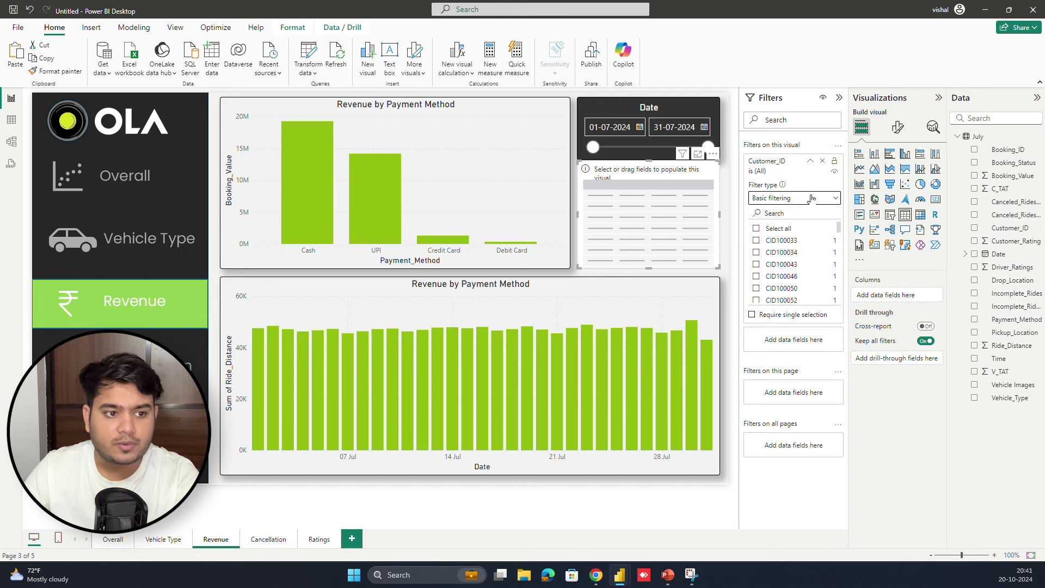
{"action": "left_click", "coordinate": [787, 241]}
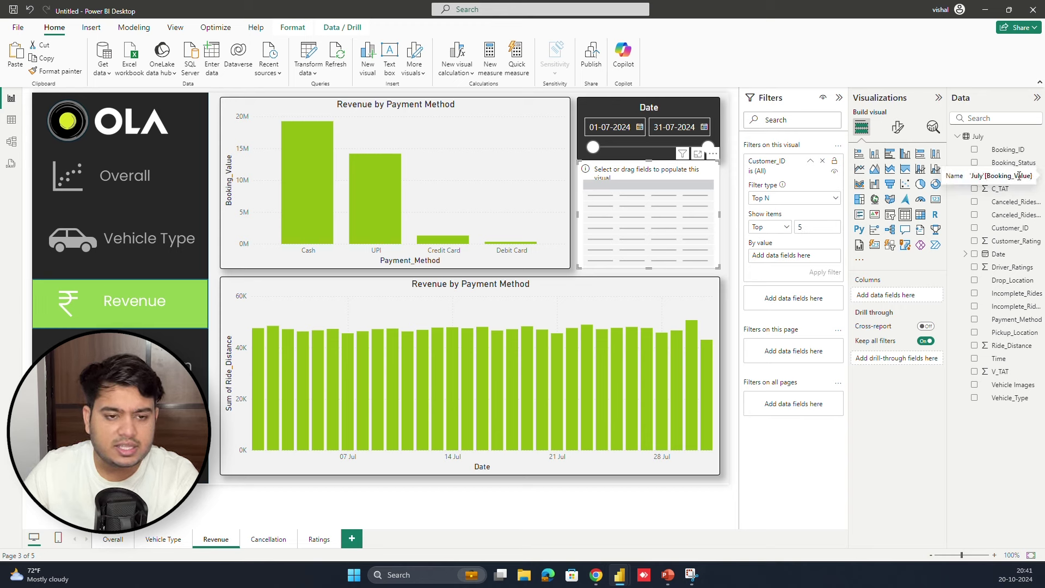
{"action": "left_click_drag", "start_coordinate": [1008, 175], "coordinate": [819, 262]}
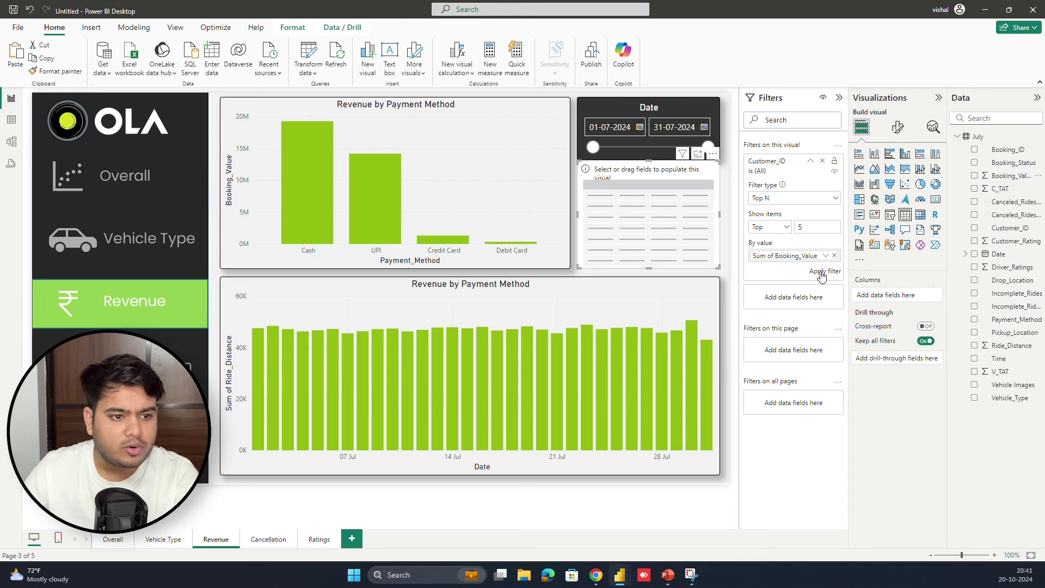
{"action": "left_click", "coordinate": [822, 272]}
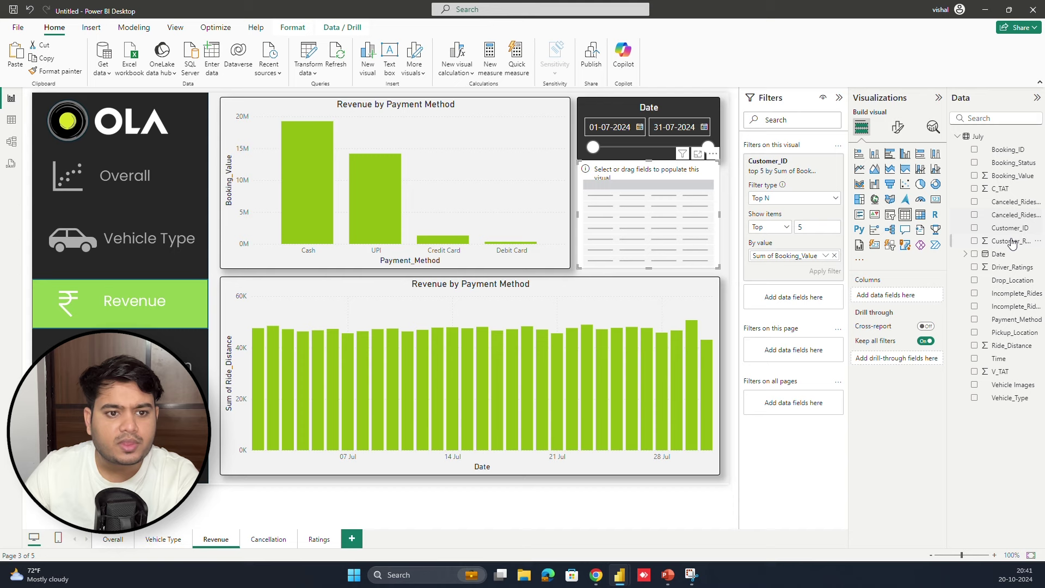
- Add Customer_ID and Booking_Value as columns of the table below the Date slicer
{"action": "left_click_drag", "start_coordinate": [1015, 233], "coordinate": [899, 294]}
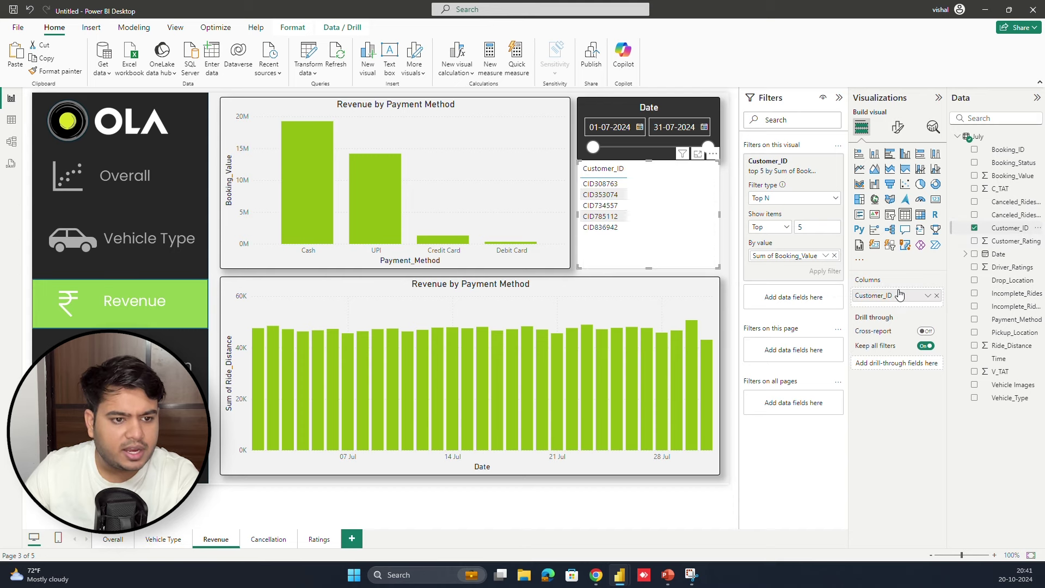
{"action": "mouse_move", "coordinate": [649, 268]}
{"action": "left_mouse_down"}
{"action": "mouse_move", "coordinate": [651, 250]}
{"action": "mouse_move", "coordinate": [651, 268]}
{"action": "left_mouse_up"}
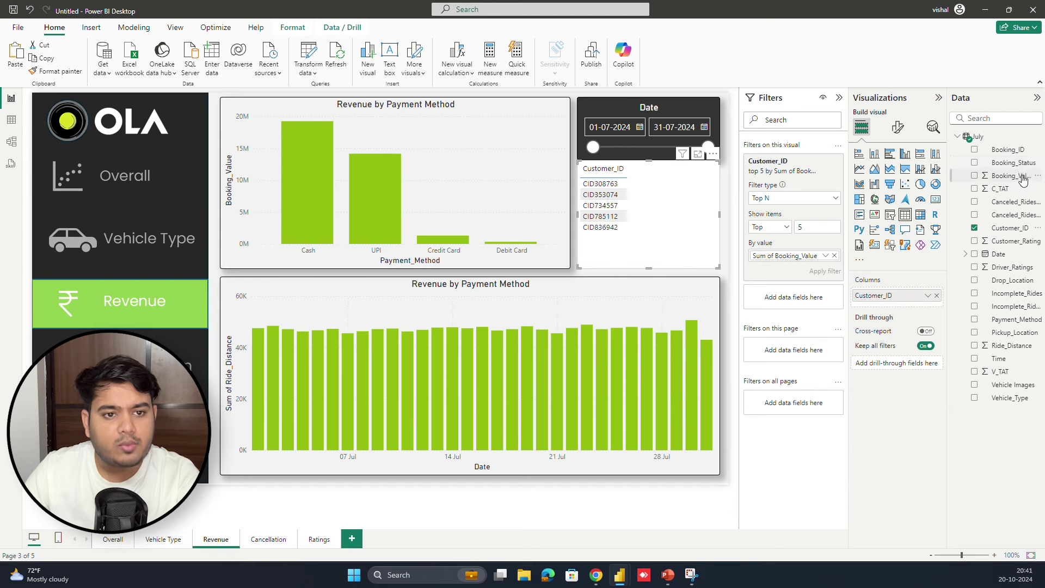
{"action": "left_click_drag", "start_coordinate": [1022, 183], "coordinate": [916, 309]}
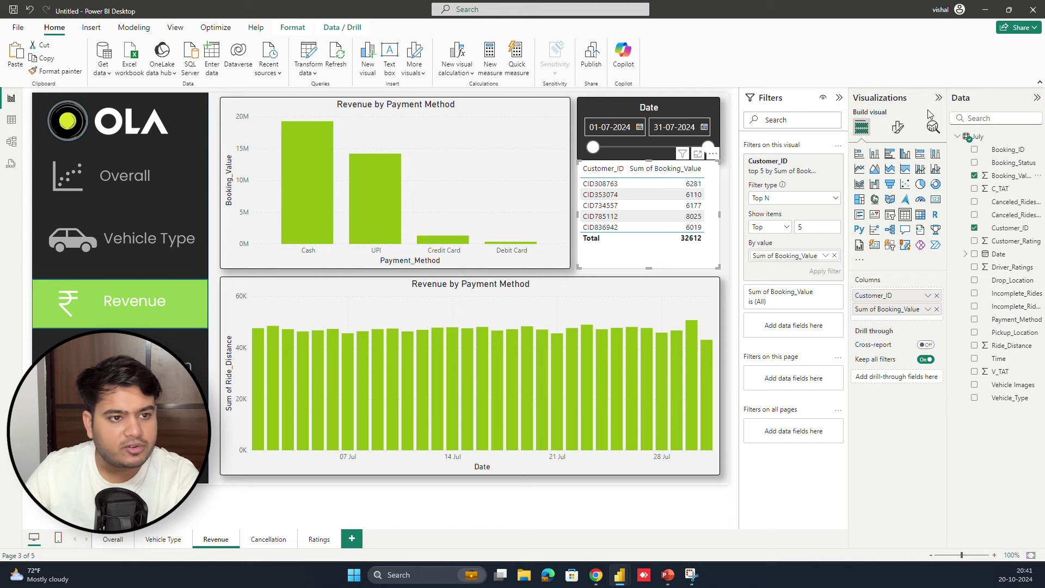
- Copy the Revenue by Payment Method chart's formatting to the customer table and lower the table's upper edge to leave a gap below the slicer
{"action": "left_click", "coordinate": [899, 128]}
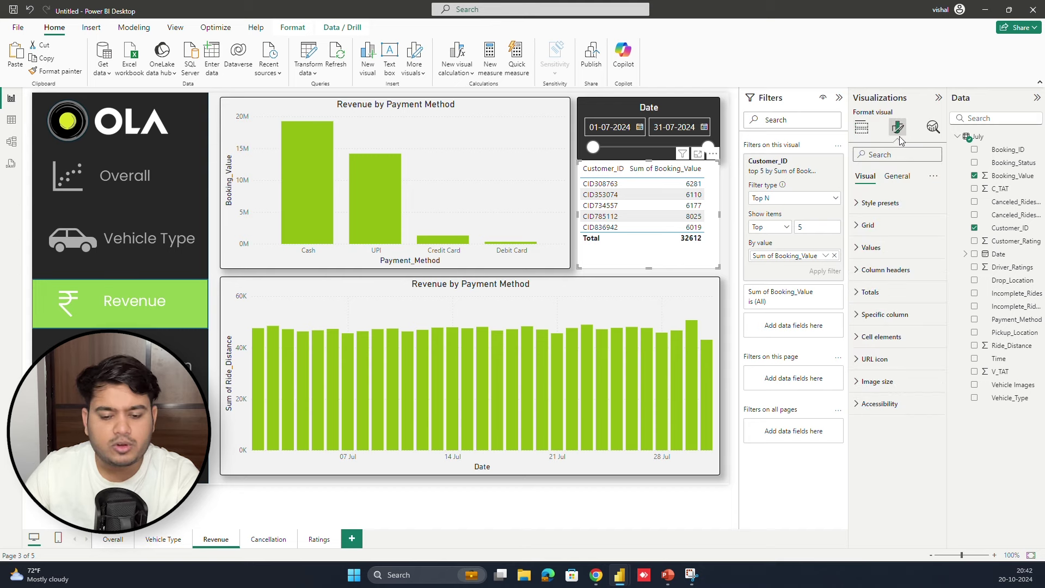
{"action": "left_click", "coordinate": [732, 247]}
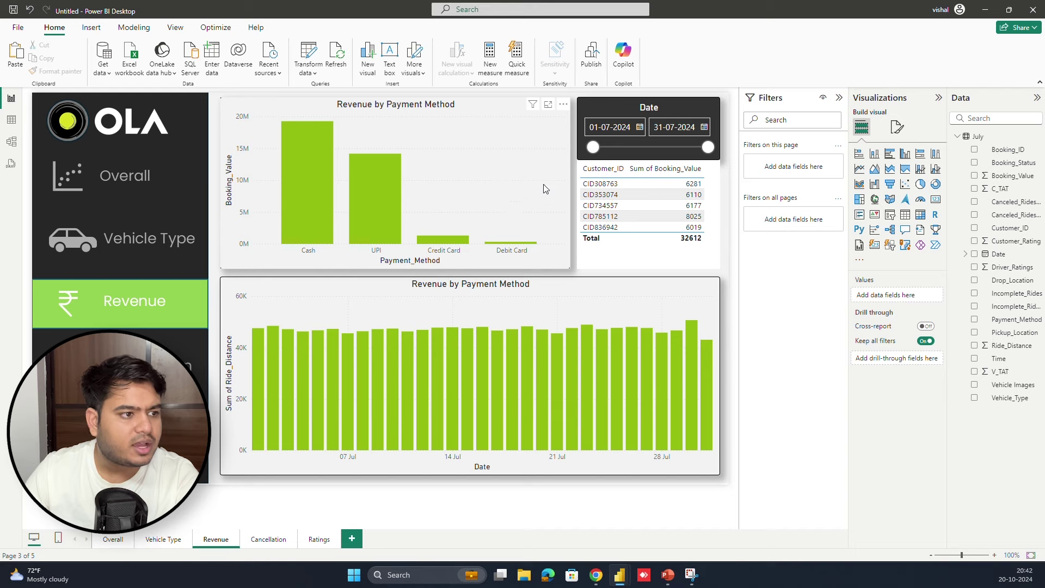
{"action": "left_click", "coordinate": [499, 243]}
{"action": "left_click", "coordinate": [55, 71]}
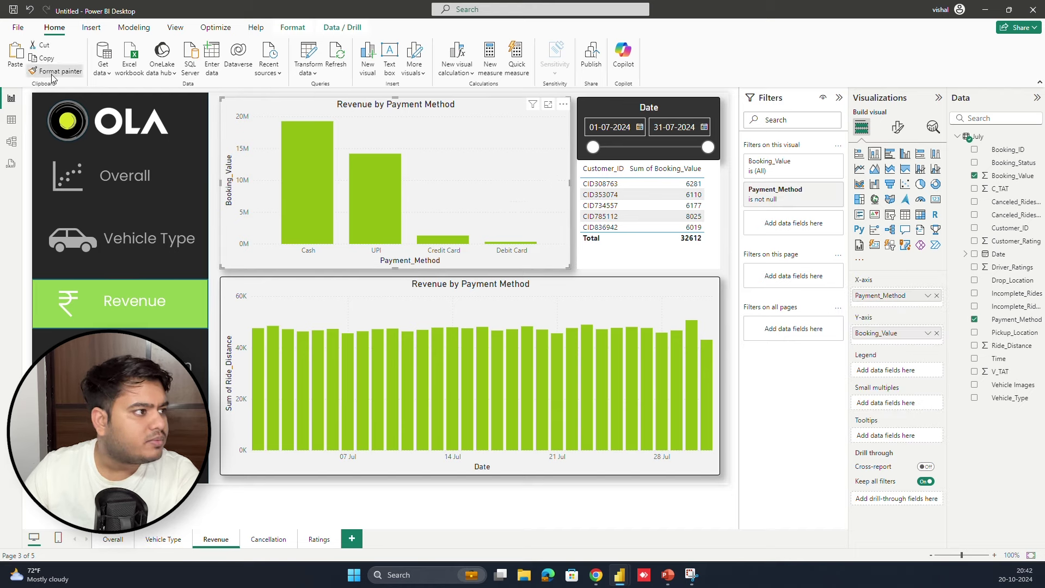
{"action": "left_click", "coordinate": [660, 246]}
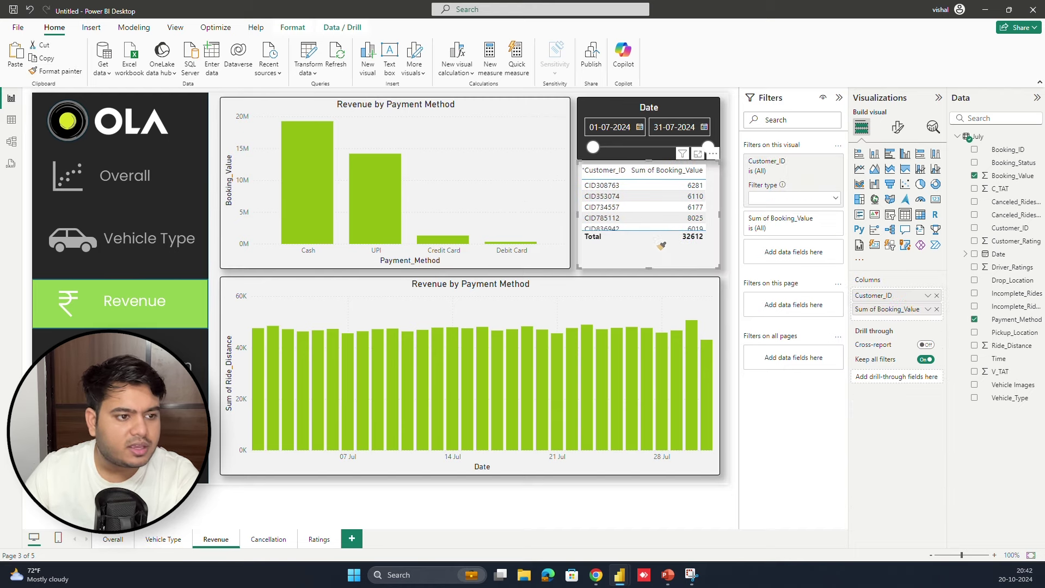
{"action": "left_click", "coordinate": [725, 229]}
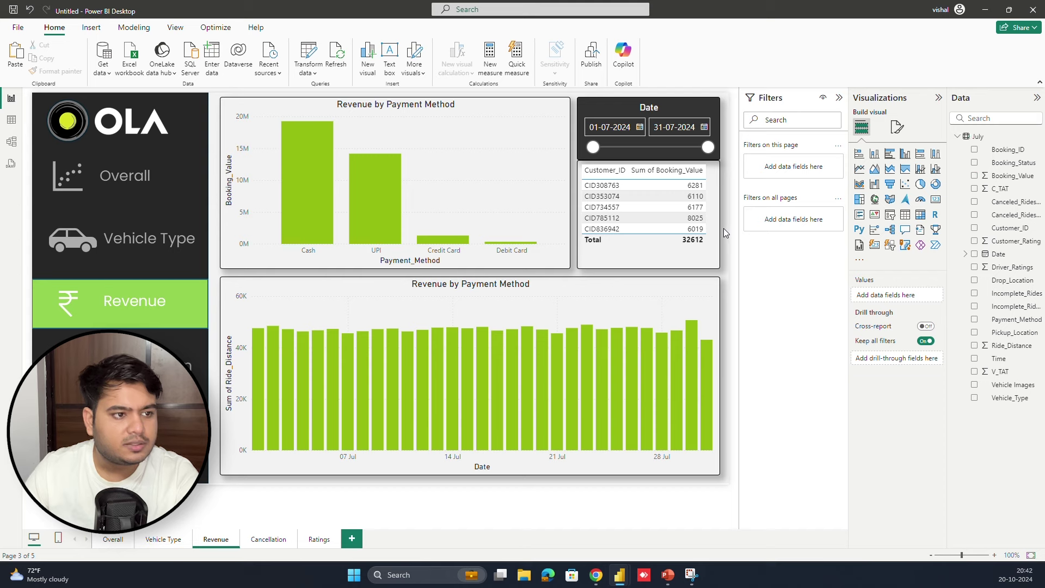
{"action": "left_click", "coordinate": [646, 166]}
{"action": "left_click_drag", "start_coordinate": [646, 173], "coordinate": [648, 167]}
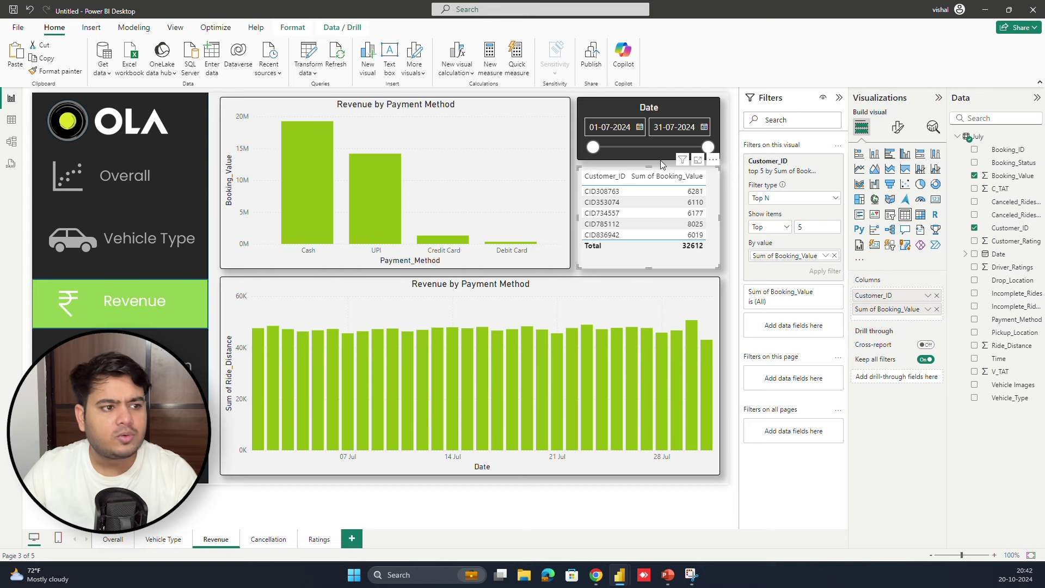
- Set the customer table's padding to 15 px at the top and 10 px on the left
{"action": "left_click", "coordinate": [898, 126]}
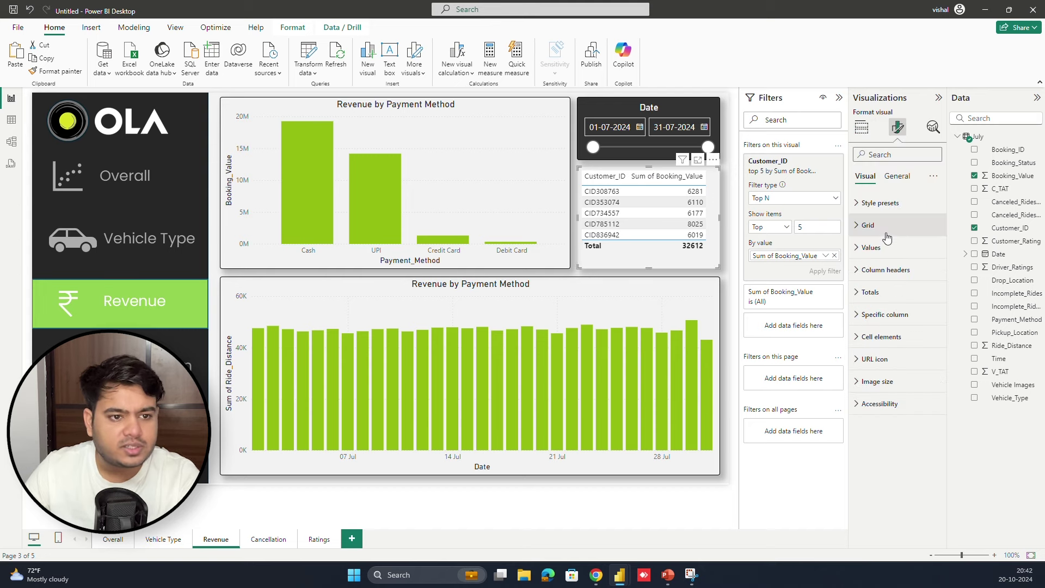
{"action": "left_click", "coordinate": [897, 176]}
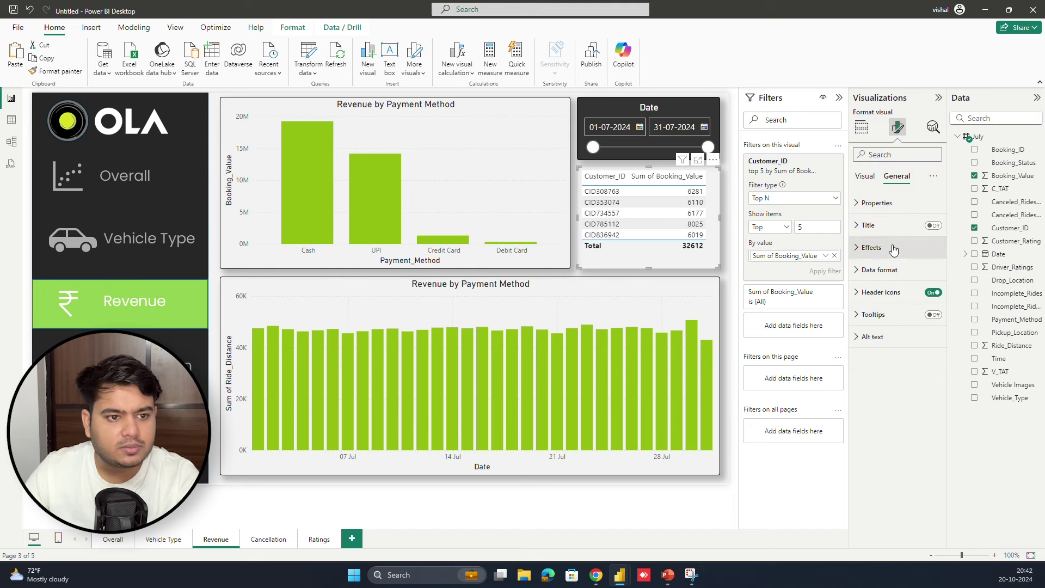
{"action": "left_click", "coordinate": [877, 204]}
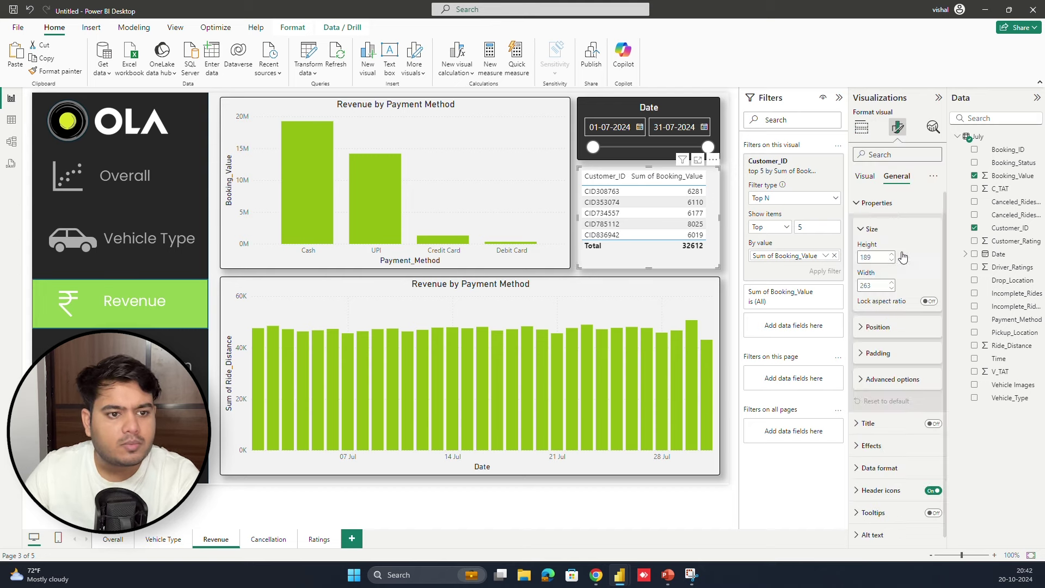
{"action": "left_click", "coordinate": [888, 354]}
{"action": "left_click", "coordinate": [908, 369]}
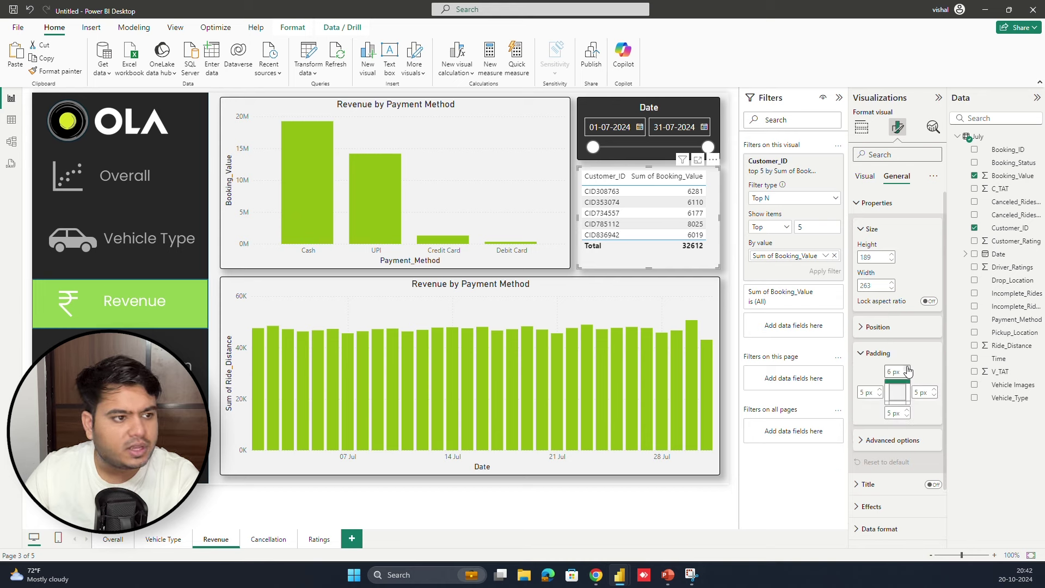
{"action": "left_click", "coordinate": [908, 370]}
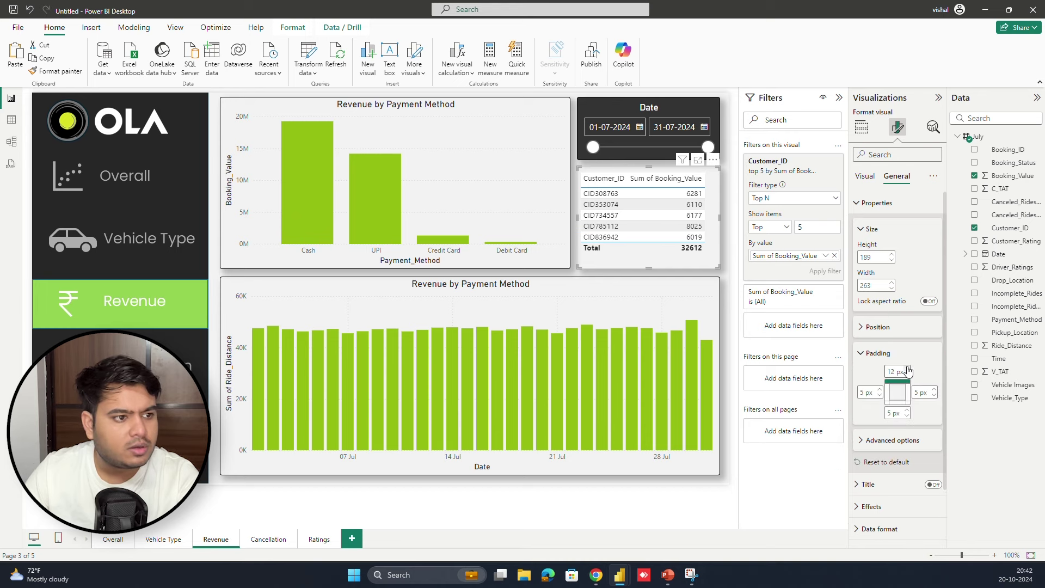
{"action": "left_click", "coordinate": [908, 371]}
{"action": "left_click", "coordinate": [881, 391]}
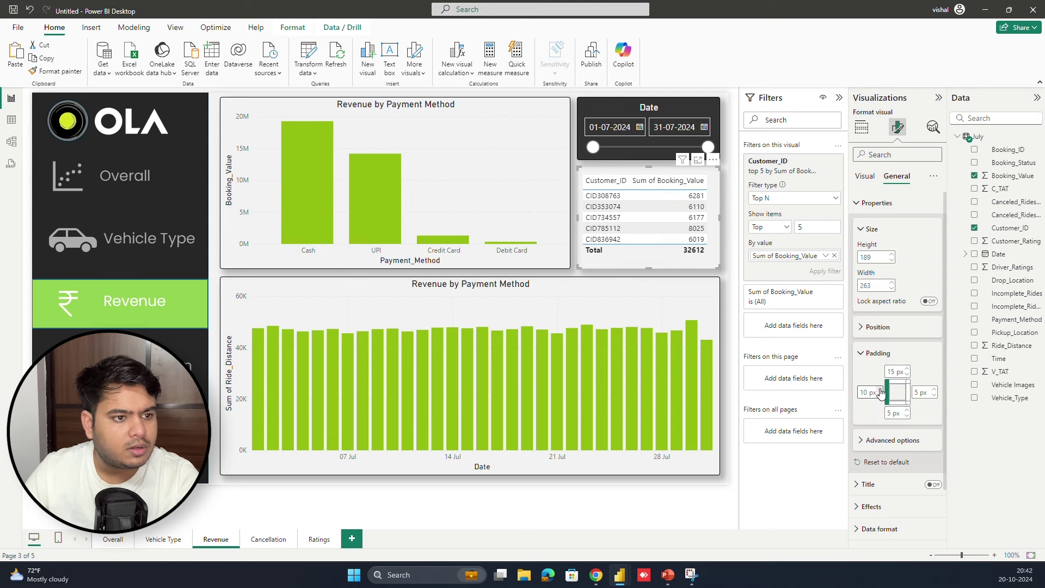
{"action": "left_click", "coordinate": [734, 253]}
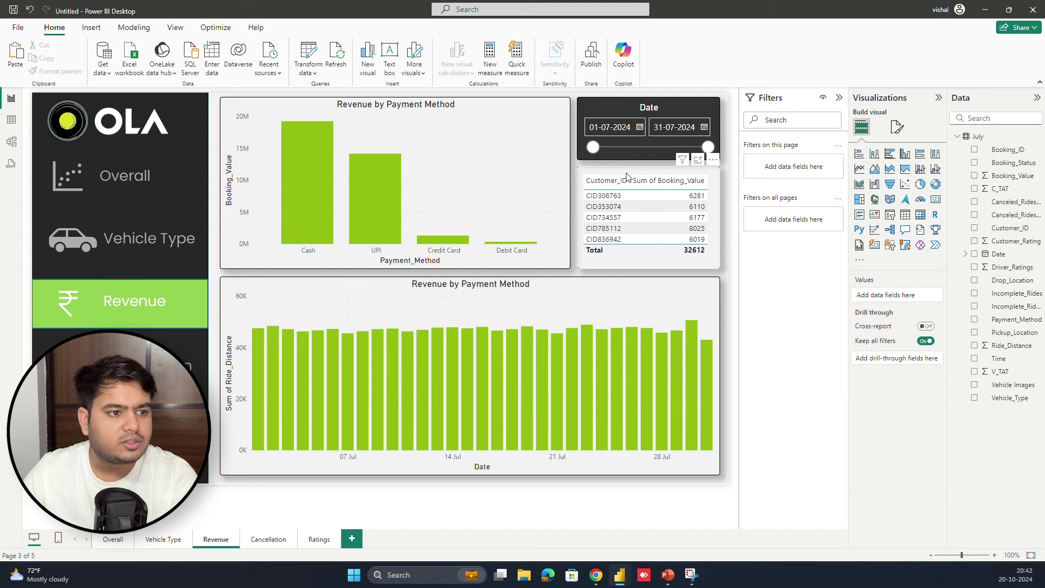
- Turn on the customer table's title and set its text to "Top 5 Customers"
{"action": "left_click", "coordinate": [898, 126]}
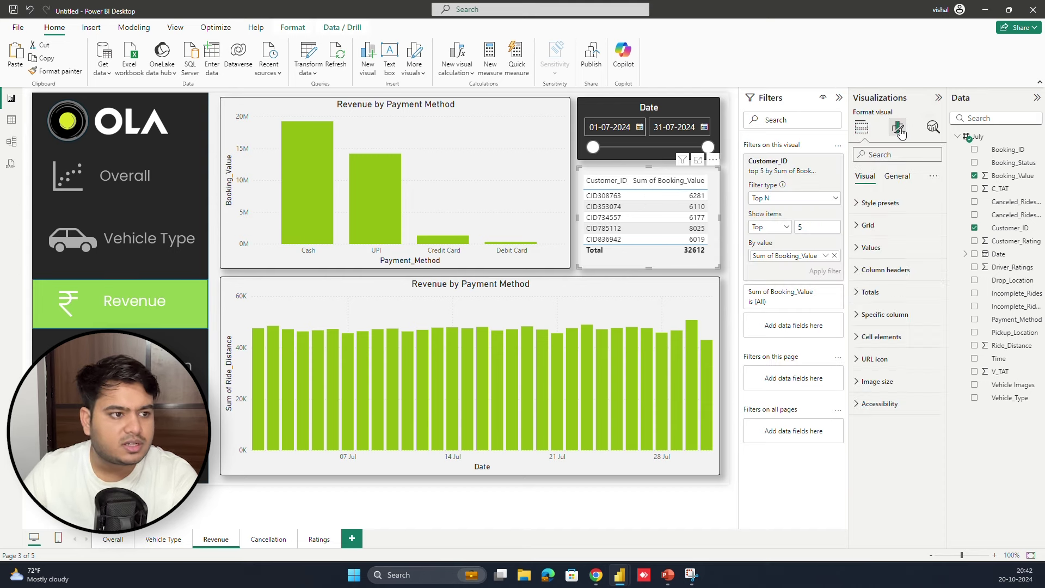
{"action": "left_click", "coordinate": [897, 177]}
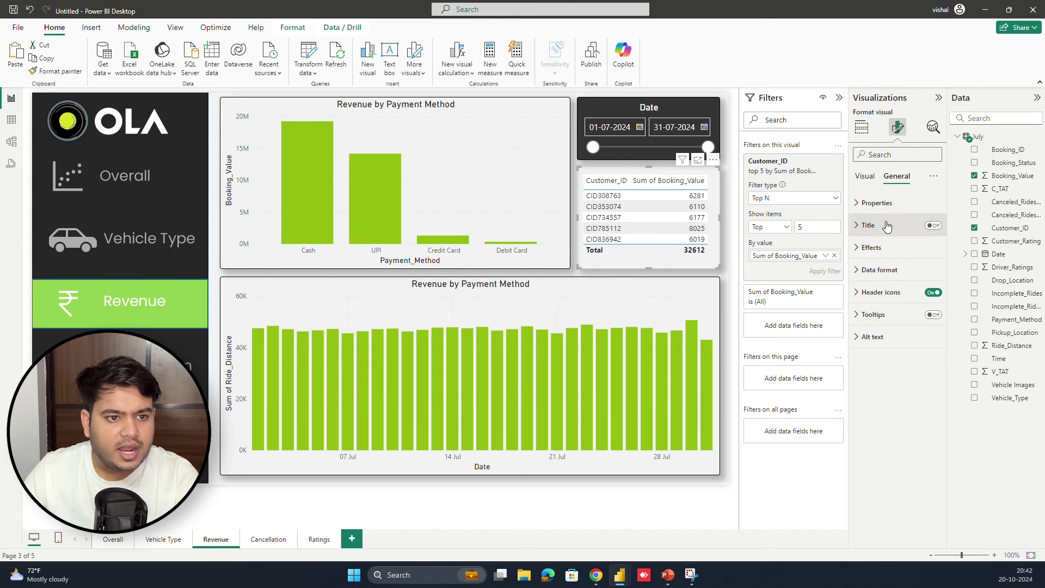
{"action": "left_click", "coordinate": [875, 225]}
{"action": "left_click", "coordinate": [933, 225]}
{"action": "left_click", "coordinate": [875, 251]}
{"action": "left_click", "coordinate": [886, 278]}
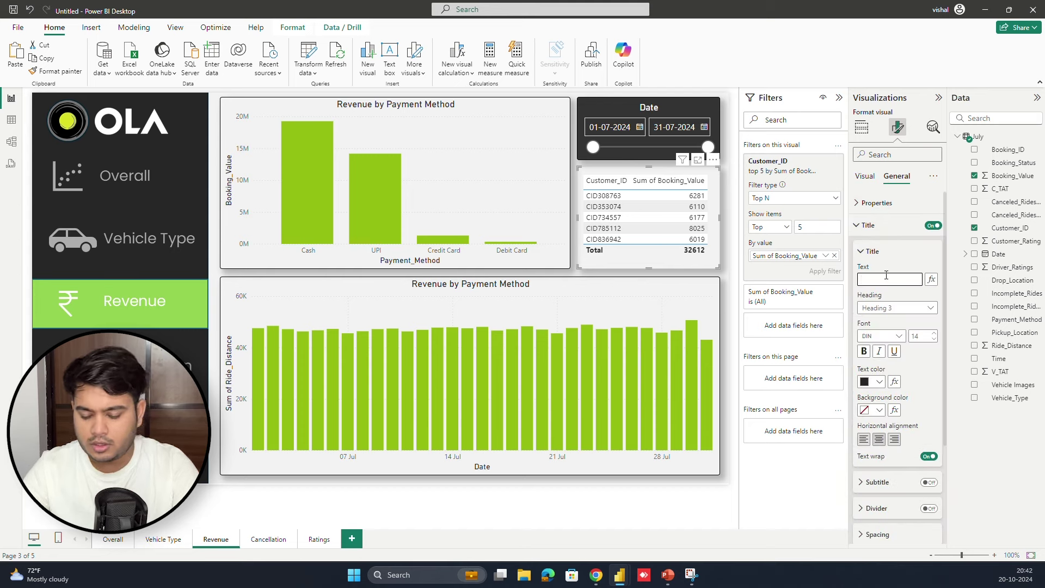
{"action": "type", "text": "Top 5 Customers"}
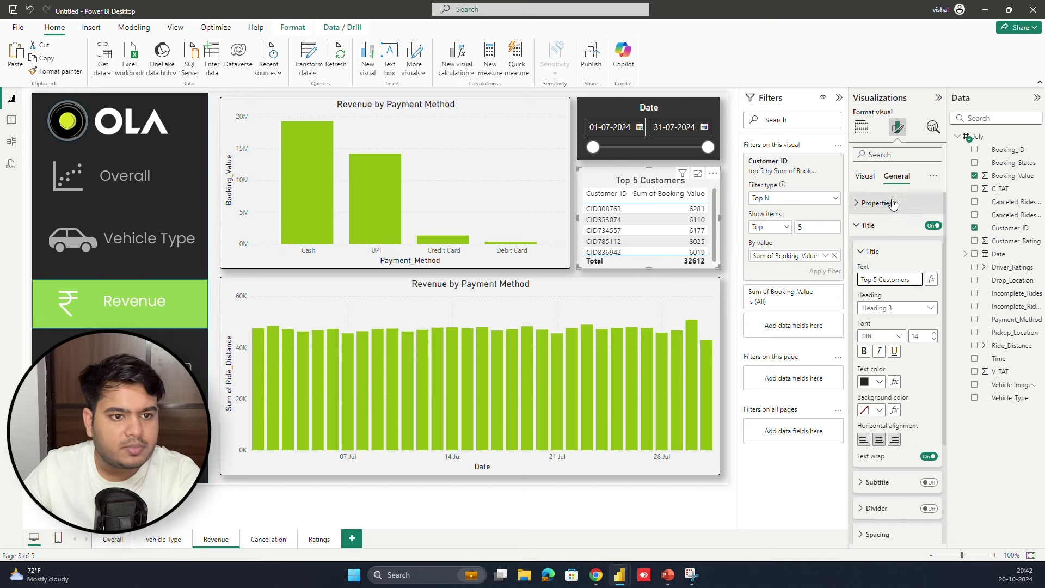
- Reduce the Top 5 Customers table's top padding to 5 px
{"action": "left_click", "coordinate": [870, 226]}
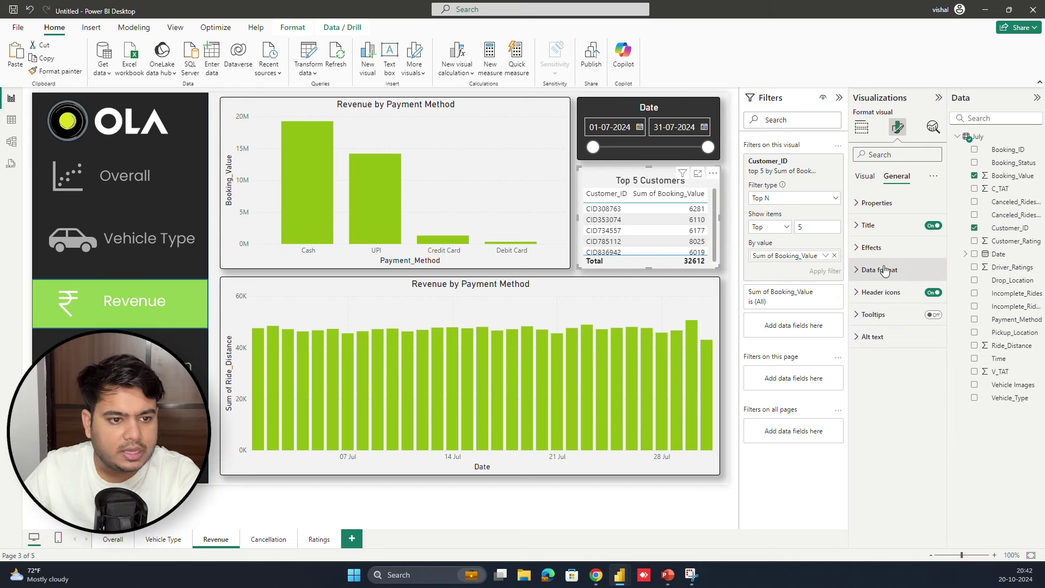
{"action": "left_click", "coordinate": [871, 200]}
{"action": "left_click", "coordinate": [906, 372]}
{"action": "left_click", "coordinate": [905, 374]}
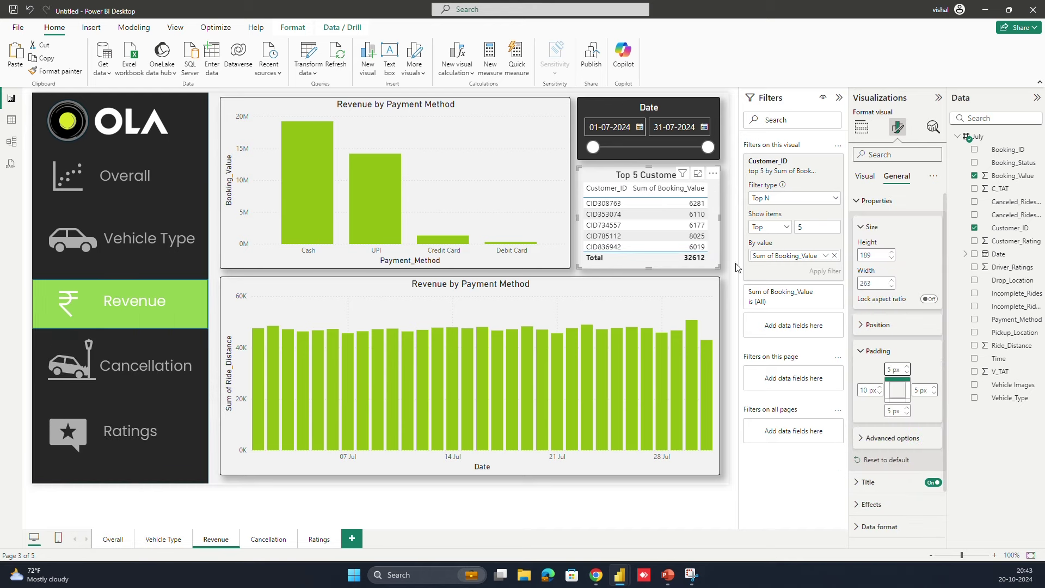
{"action": "left_click", "coordinate": [735, 290]}
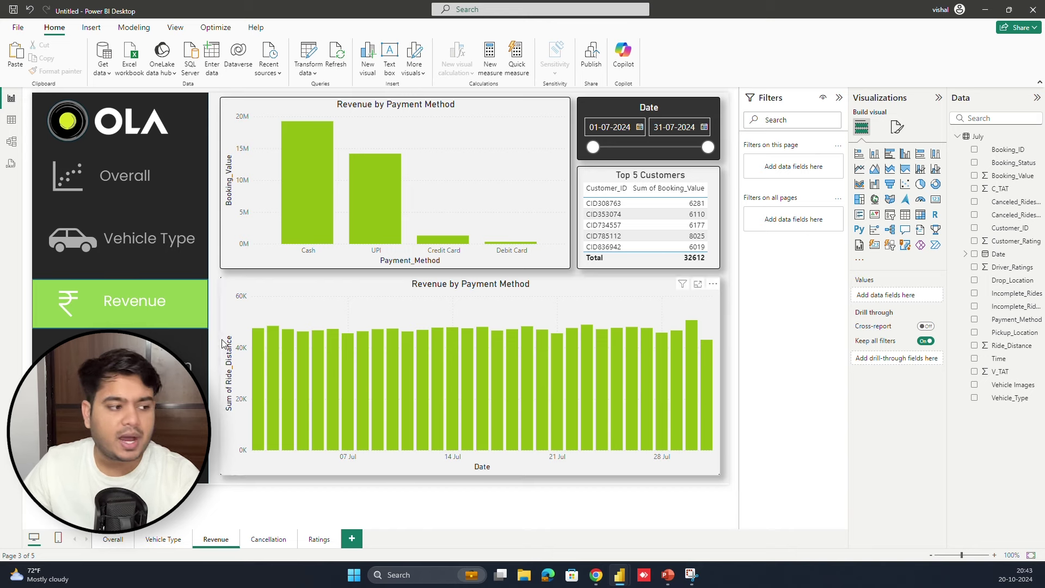
- Open the Cancellation page and check the Cancellation items in the SQL Questions Google Doc, then return to Power BI
{"action": "left_click", "coordinate": [268, 539]}
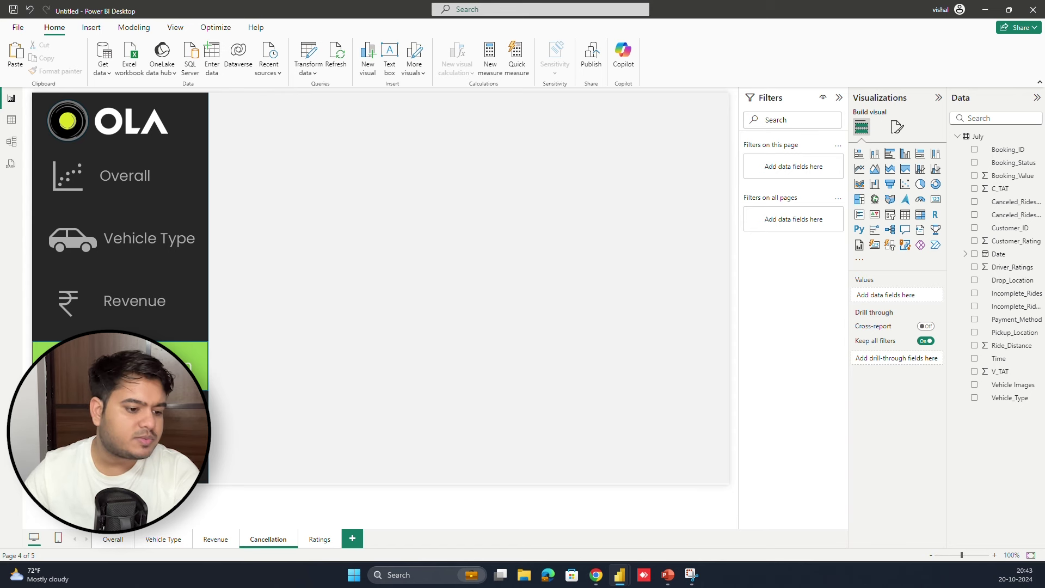
{"action": "mouse_move", "coordinate": [596, 574]}
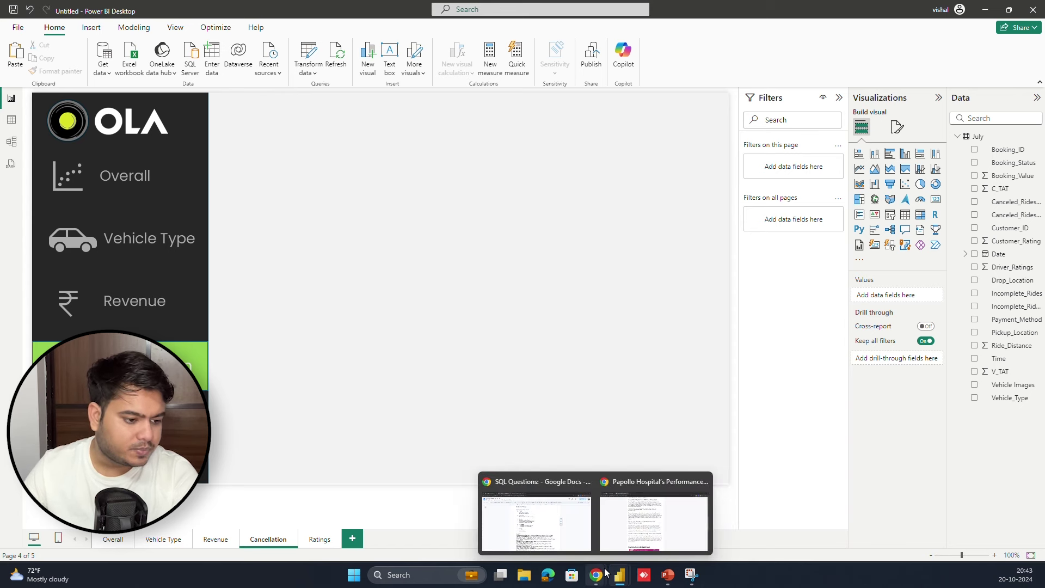
{"action": "left_click", "coordinate": [568, 534]}
{"action": "scroll", "coordinate": [356, 229], "scroll_direction": "down", "scroll_amount": 3}
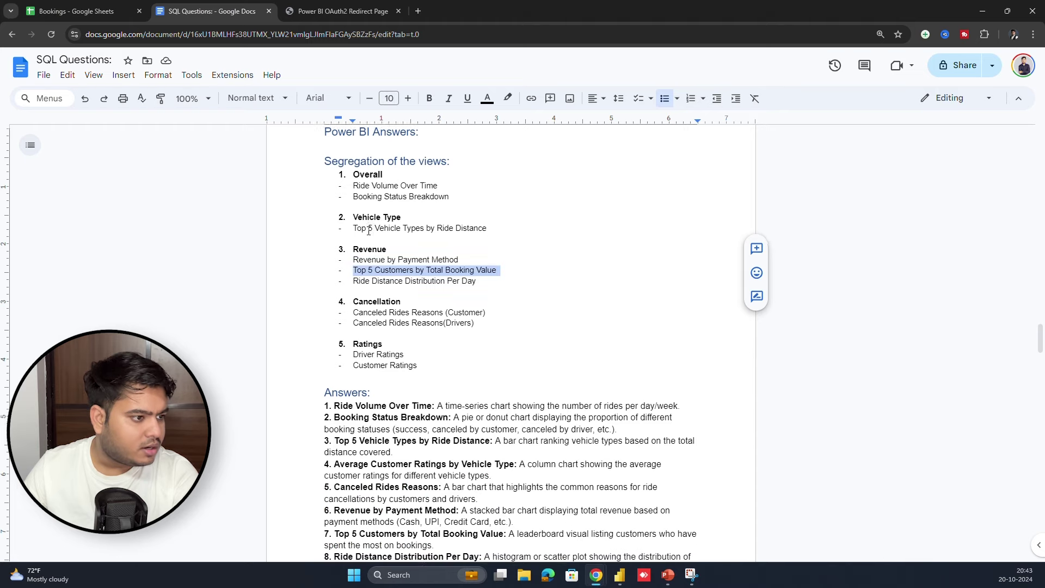
{"action": "scroll", "coordinate": [380, 162], "scroll_direction": "up", "scroll_amount": 1}
{"action": "left_click_drag", "start_coordinate": [351, 212], "coordinate": [492, 212]}
{"action": "left_click_drag", "start_coordinate": [352, 222], "coordinate": [485, 221]}
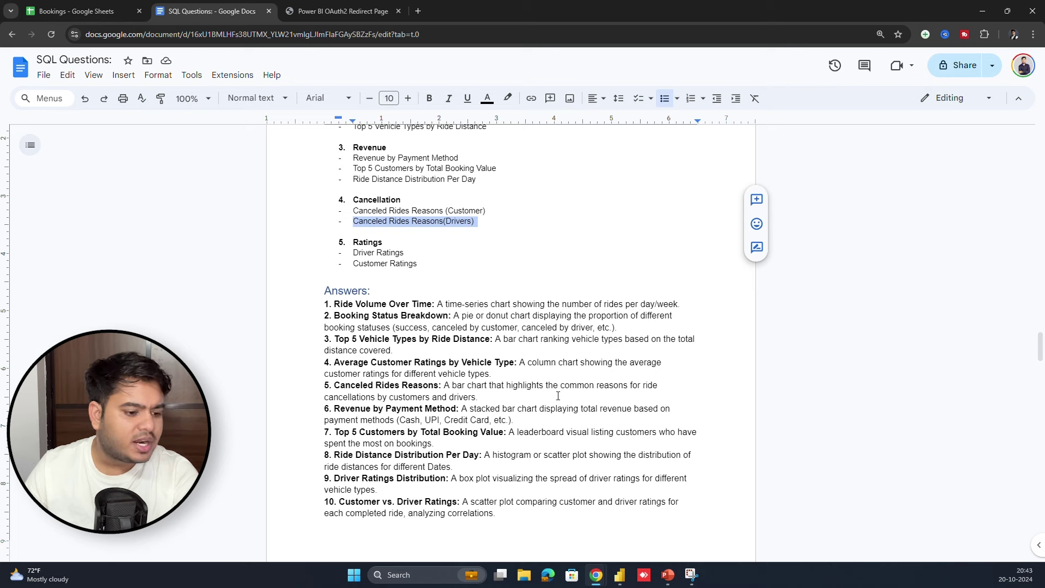
{"action": "left_click", "coordinate": [561, 514]}
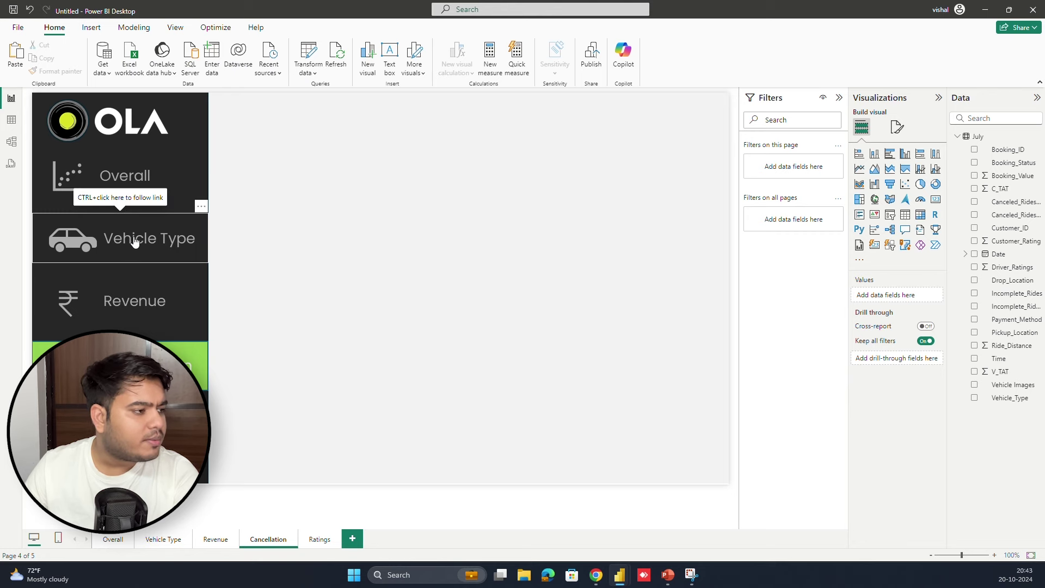
- Copy the Booking Status Breakdown pie chart from the Overall page onto the Cancellation page twice, placing one copy below the other
{"action": "left_click", "coordinate": [163, 539]}
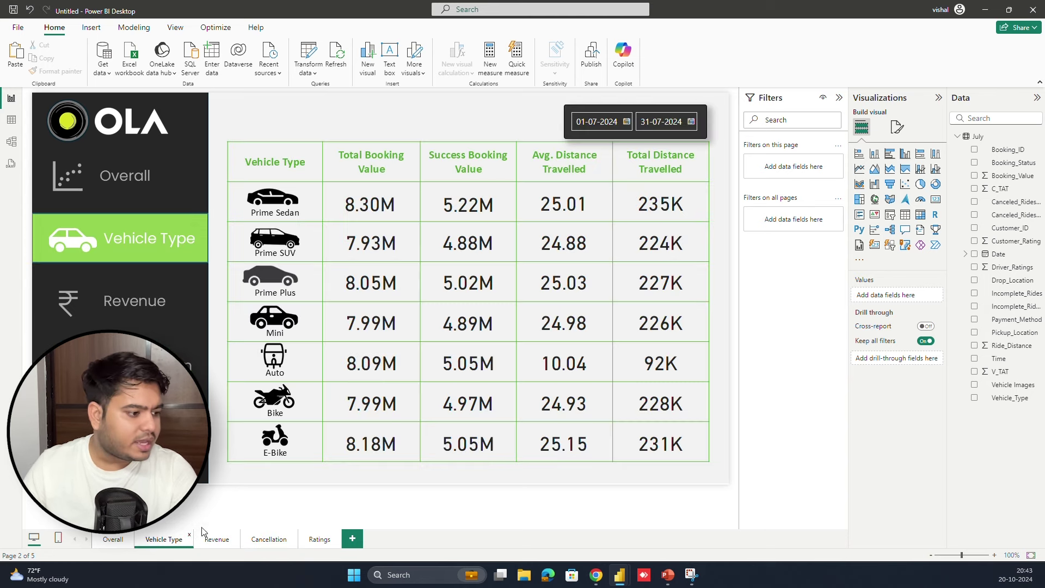
{"action": "left_click", "coordinate": [212, 542]}
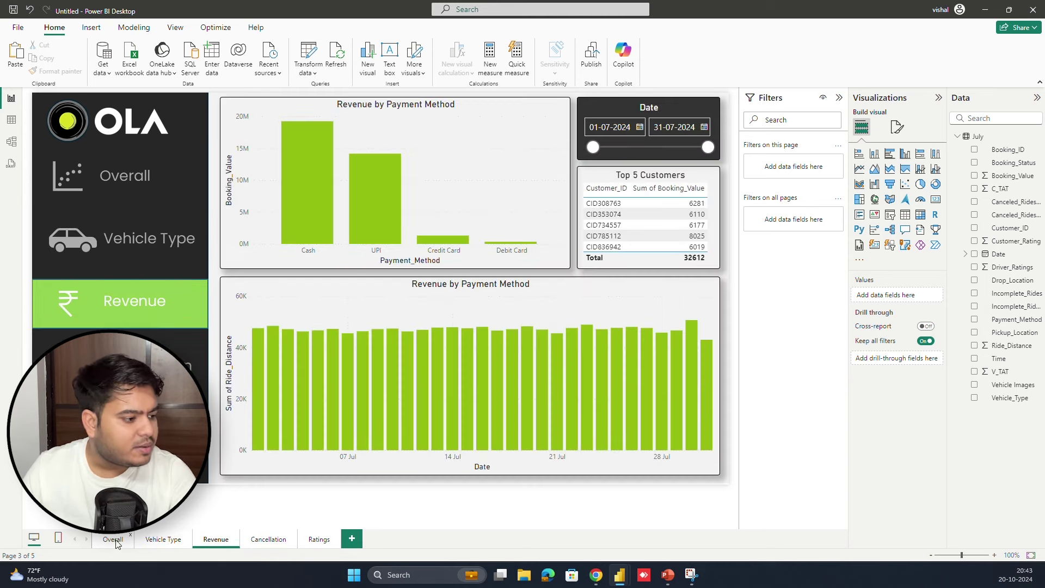
{"action": "left_click", "coordinate": [115, 545]}
{"action": "left_click", "coordinate": [607, 150]}
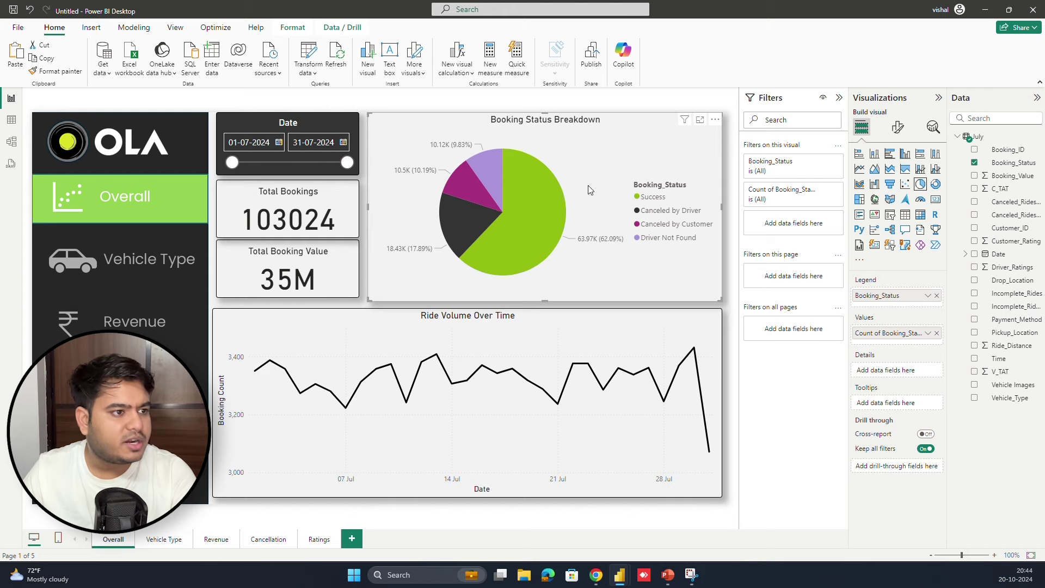
{"action": "left_click", "coordinate": [269, 539]}
{"action": "key", "text": "ctrl+v"}
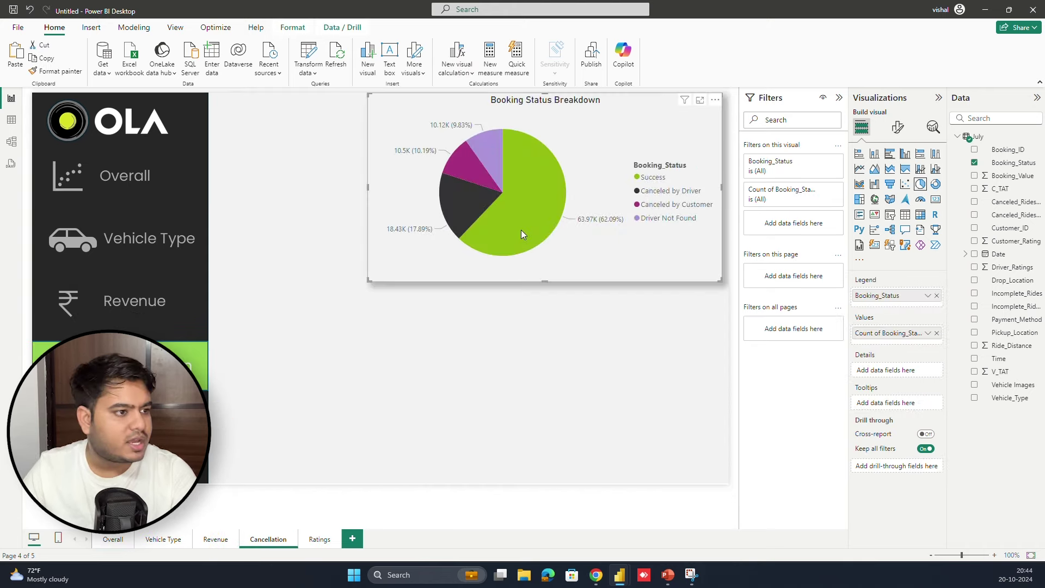
{"action": "key", "text": "ctrl+v"}
{"action": "left_click_drag", "start_coordinate": [616, 140], "coordinate": [610, 329]}
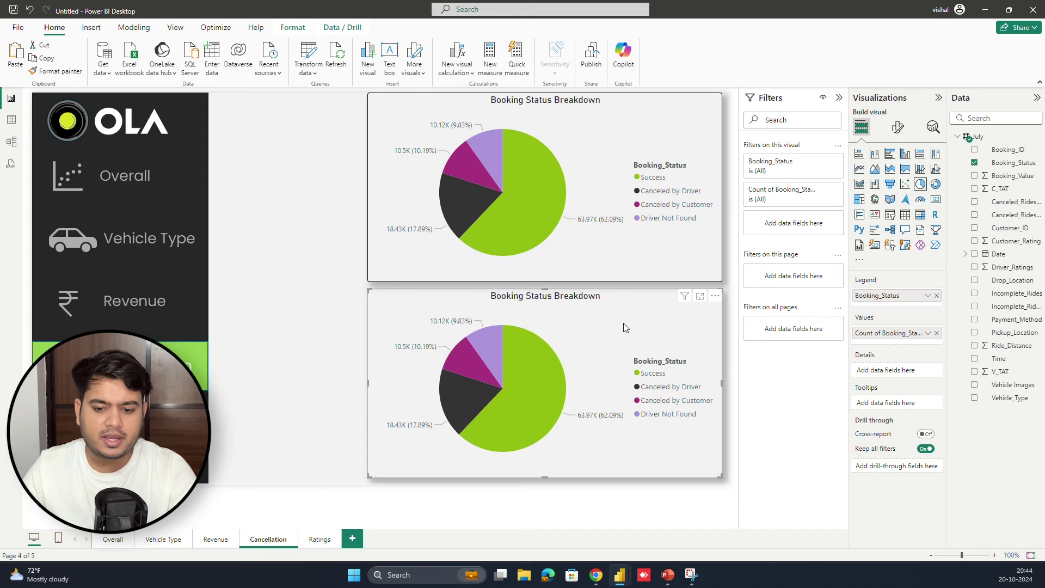
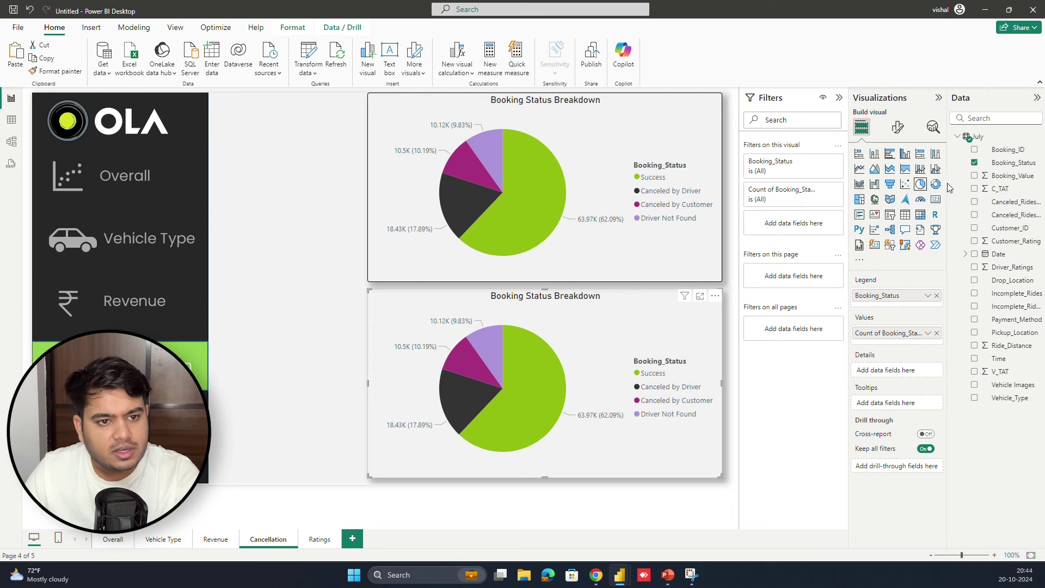
- Try to use Canceled_Rides_by_Customer as the legend and values of the lower pie chart
{"action": "left_click_drag", "start_coordinate": [949, 183], "coordinate": [861, 181]}
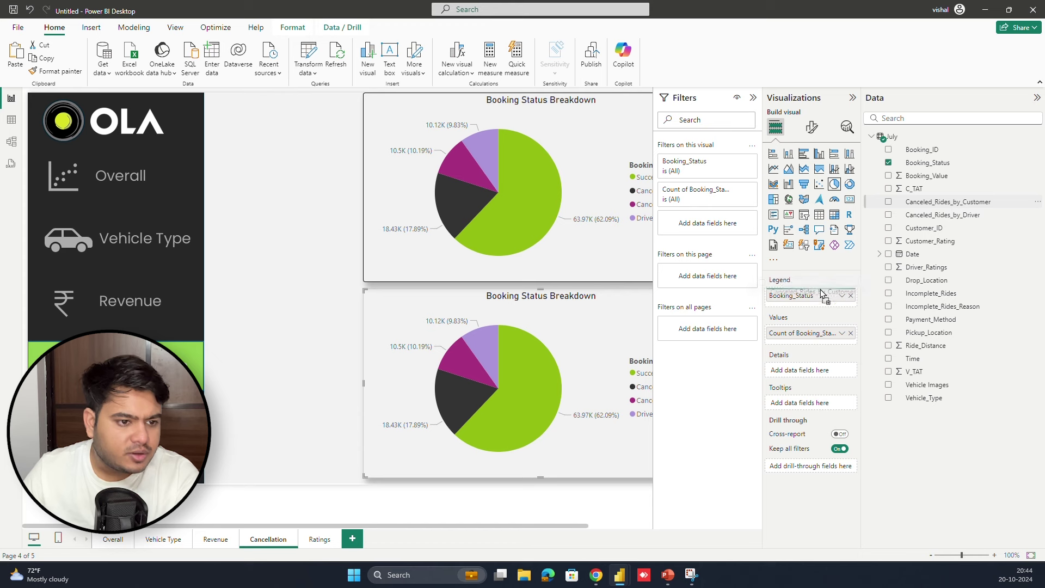
{"action": "left_click_drag", "start_coordinate": [840, 299], "coordinate": [841, 299]}
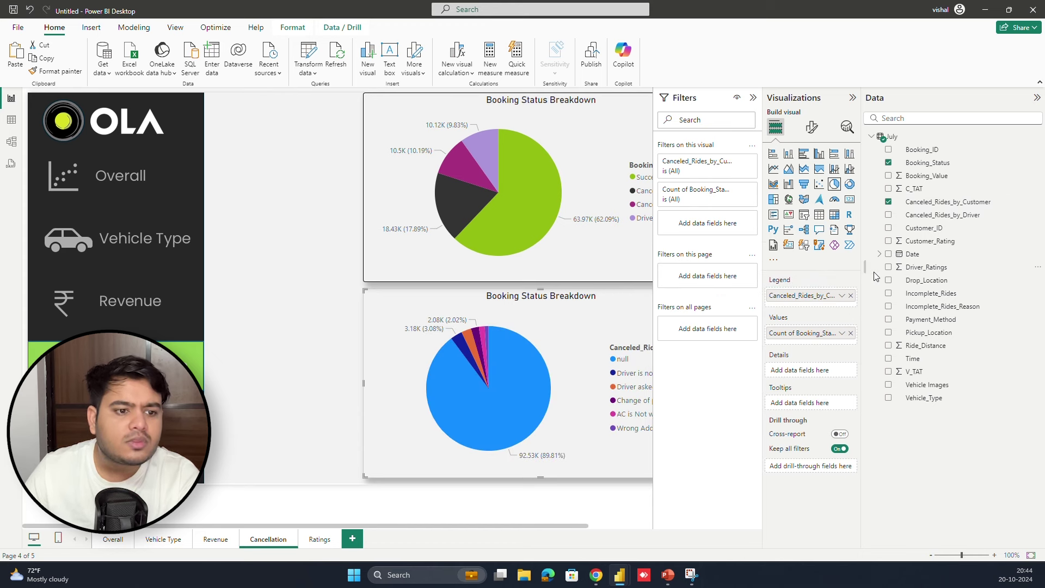
{"action": "left_click_drag", "start_coordinate": [969, 202], "coordinate": [843, 341]}
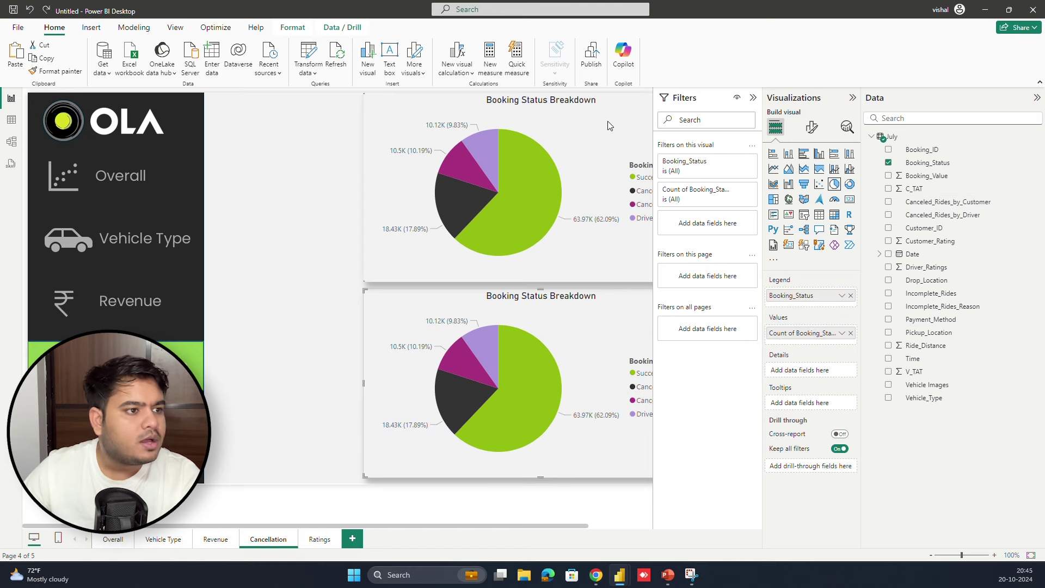
- Set the upper pie chart's title to "Cancelled Rides by Customers"
{"action": "left_click", "coordinate": [602, 127]}
{"action": "left_click_drag", "start_coordinate": [533, 526], "coordinate": [559, 526]}
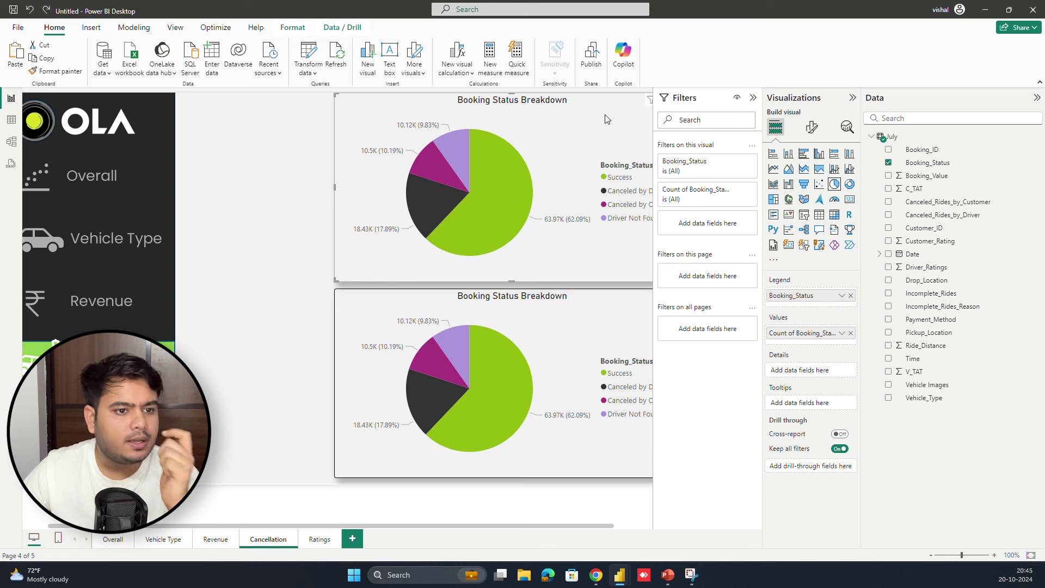
{"action": "left_click", "coordinate": [811, 127]}
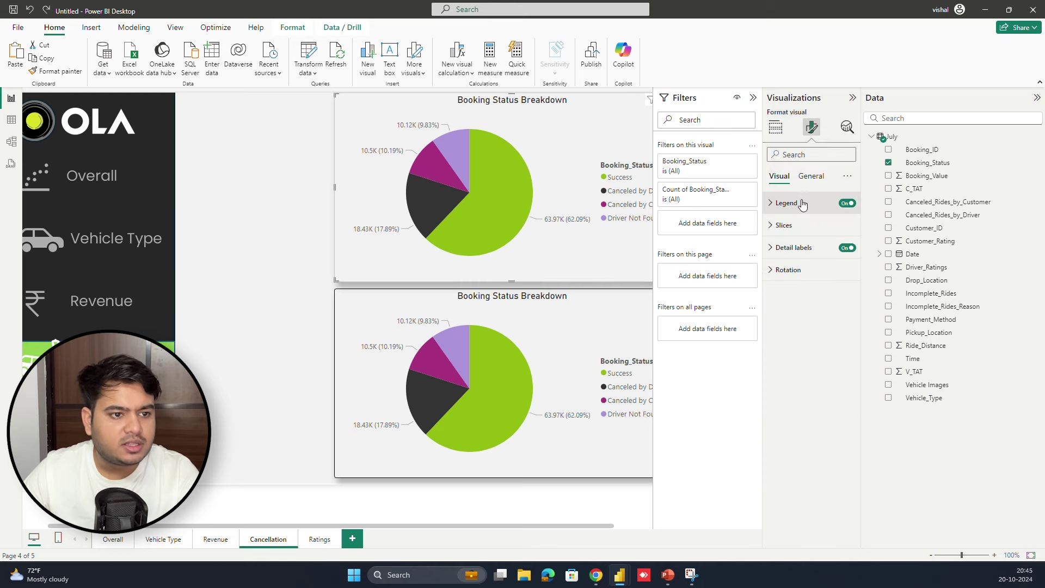
{"action": "left_click", "coordinate": [811, 176]}
{"action": "left_click", "coordinate": [808, 226]}
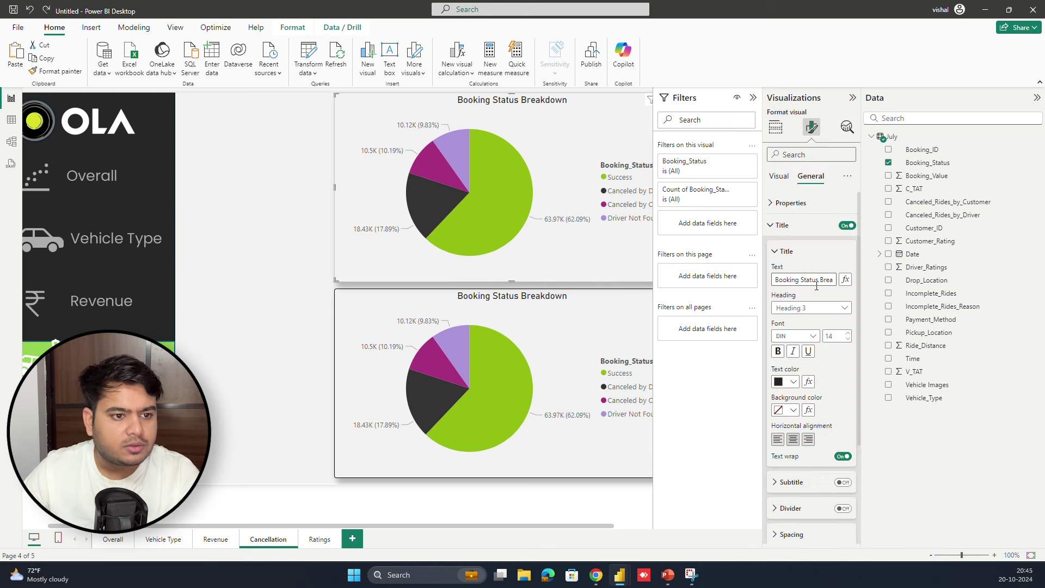
{"action": "left_click", "coordinate": [804, 279]}
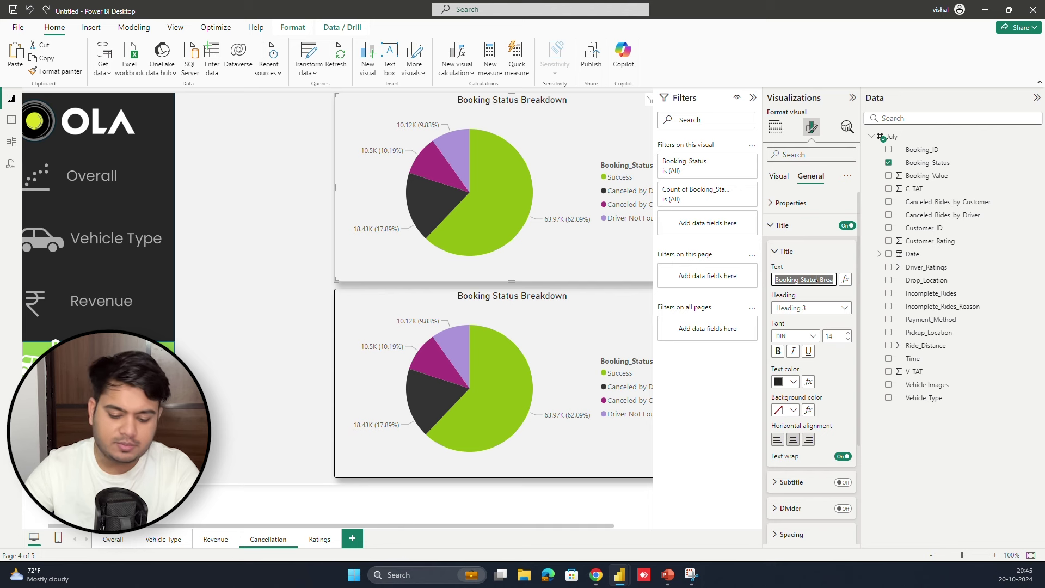
{"action": "type", "text": "Cance"}
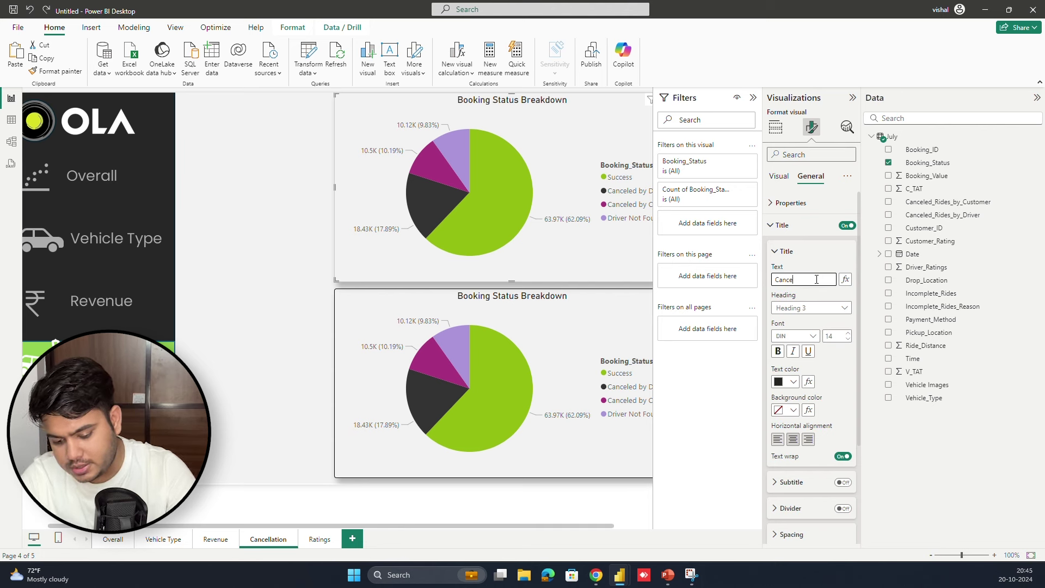
{"action": "type", "text": "lled Rides"}
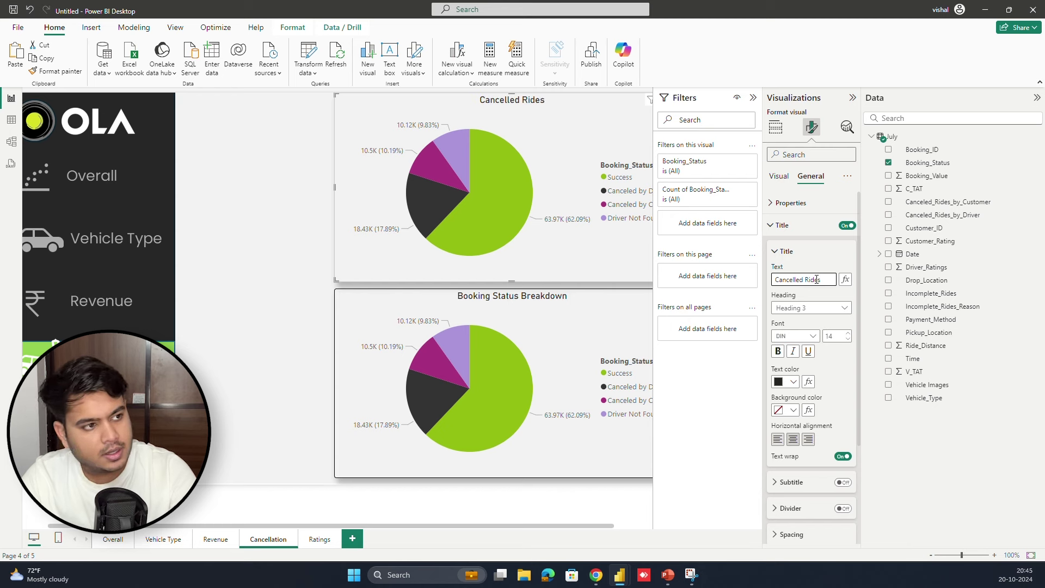
{"action": "type", "text": " by Cus"}
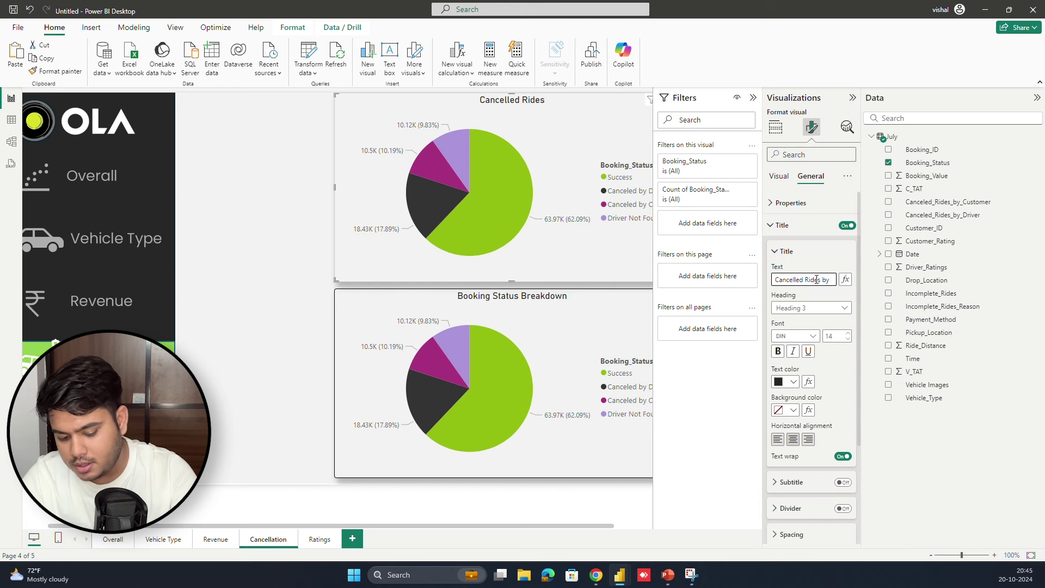
{"action": "type", "text": "tomers"}
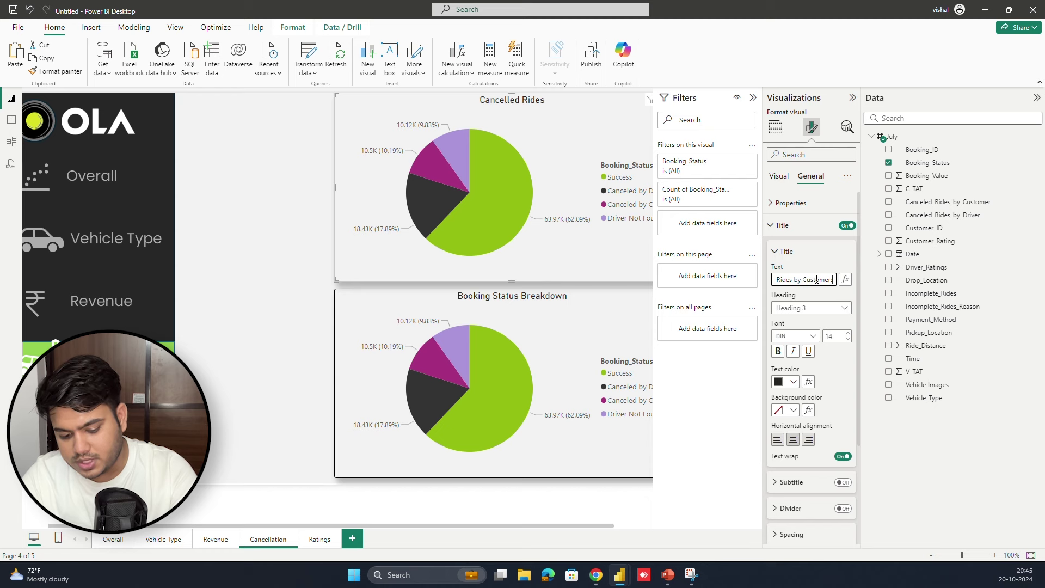
- Reuse the upper chart's title text for the lower pie chart and change it to "Cancelled Rides by Drivers"
{"action": "left_click_drag", "start_coordinate": [833, 279], "coordinate": [775, 280]}
{"action": "key", "text": "ctrl+c"}
{"action": "left_click", "coordinate": [605, 392]}
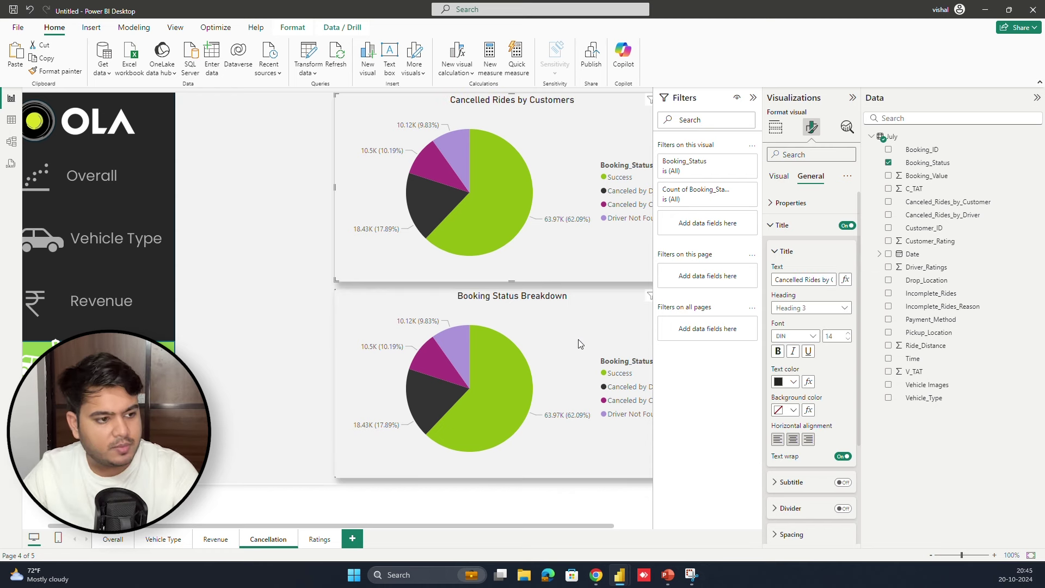
{"action": "double_click", "coordinate": [799, 280]}
{"action": "key", "text": "ctrl+v"}
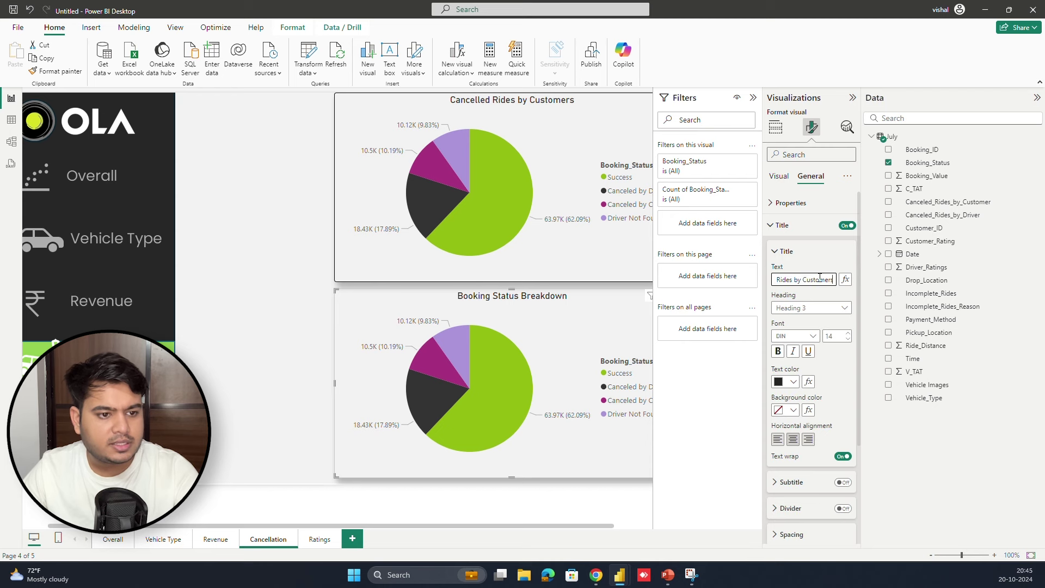
{"action": "left_click_drag", "start_coordinate": [805, 279], "coordinate": [929, 283]}
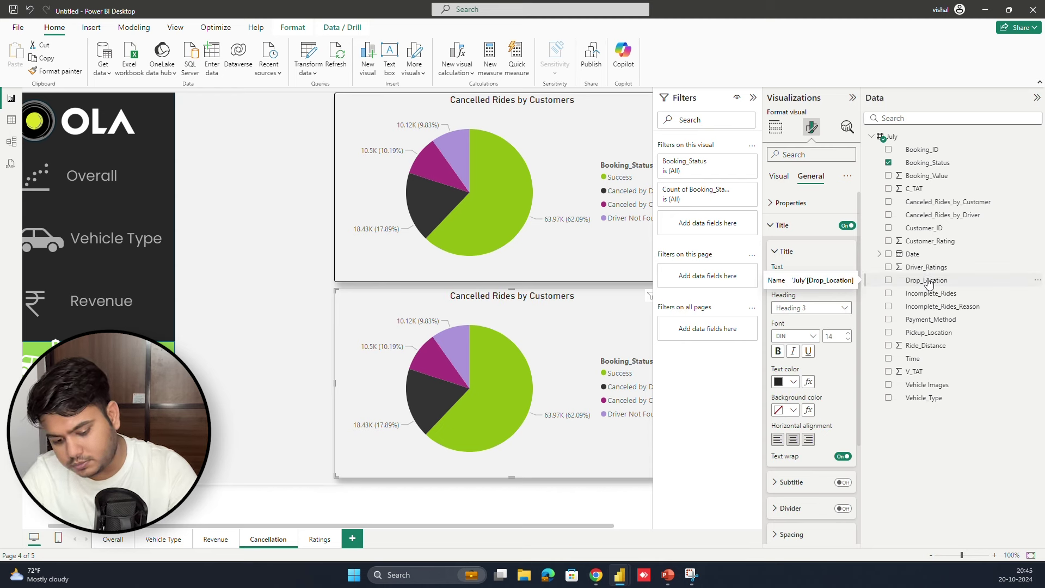
{"action": "type", "text": "Drivers"}
- Replace the Cancelled Rides by Customers chart's Booking_Status fields with Canceled_Rides_by_Customer as legend and its count as values
{"action": "left_click", "coordinate": [527, 125]}
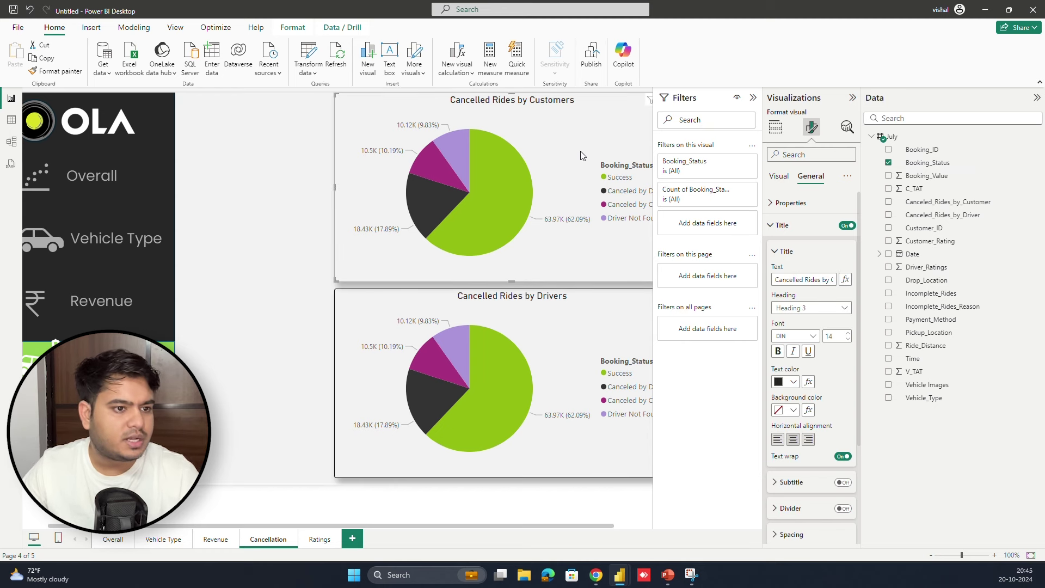
{"action": "left_click", "coordinate": [777, 128]}
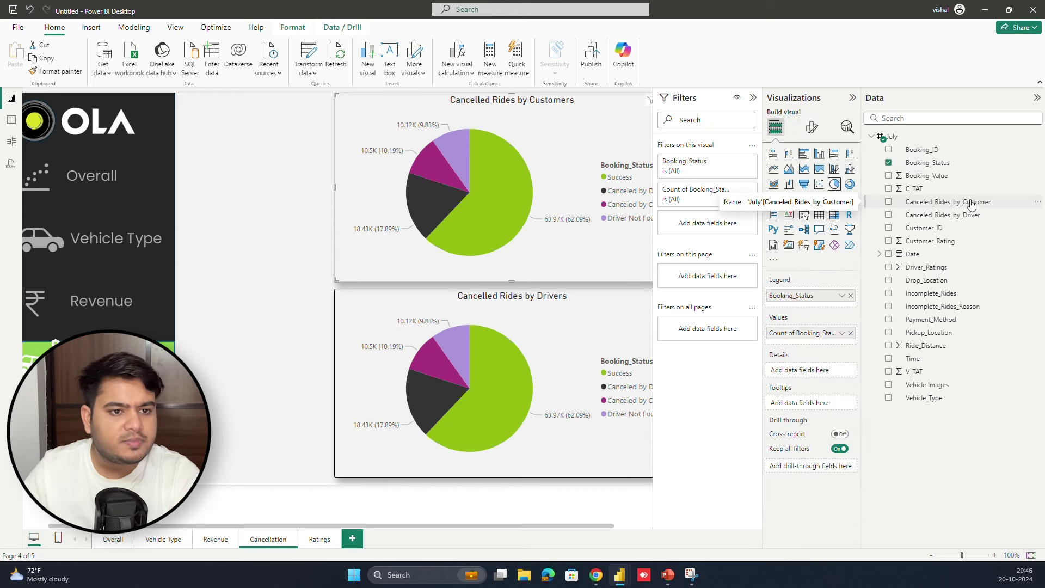
{"action": "left_click_drag", "start_coordinate": [972, 204], "coordinate": [853, 301]}
{"action": "left_click", "coordinate": [851, 296]}
{"action": "left_click", "coordinate": [851, 333]}
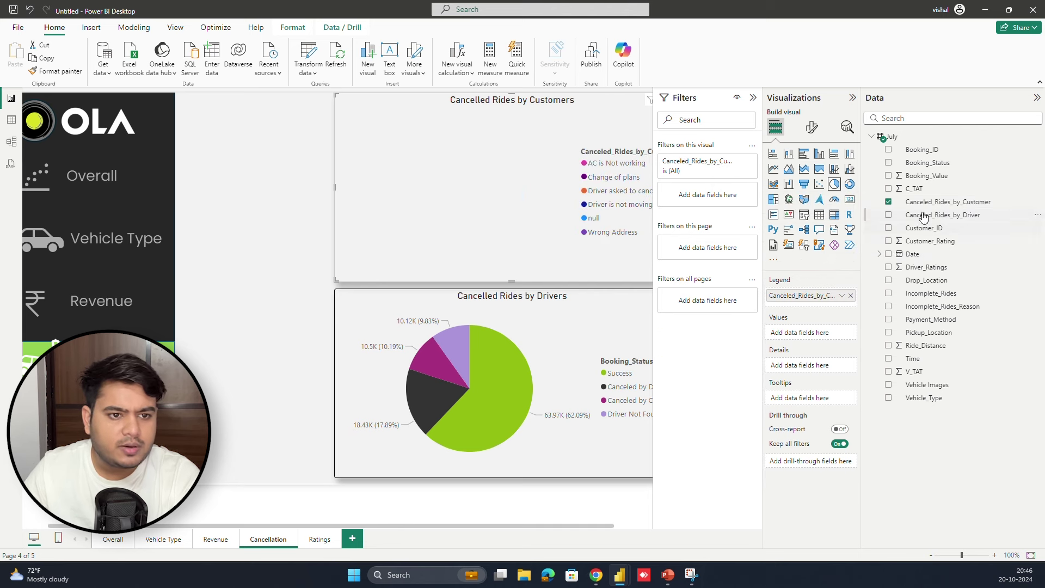
{"action": "left_click_drag", "start_coordinate": [936, 205], "coordinate": [803, 335]}
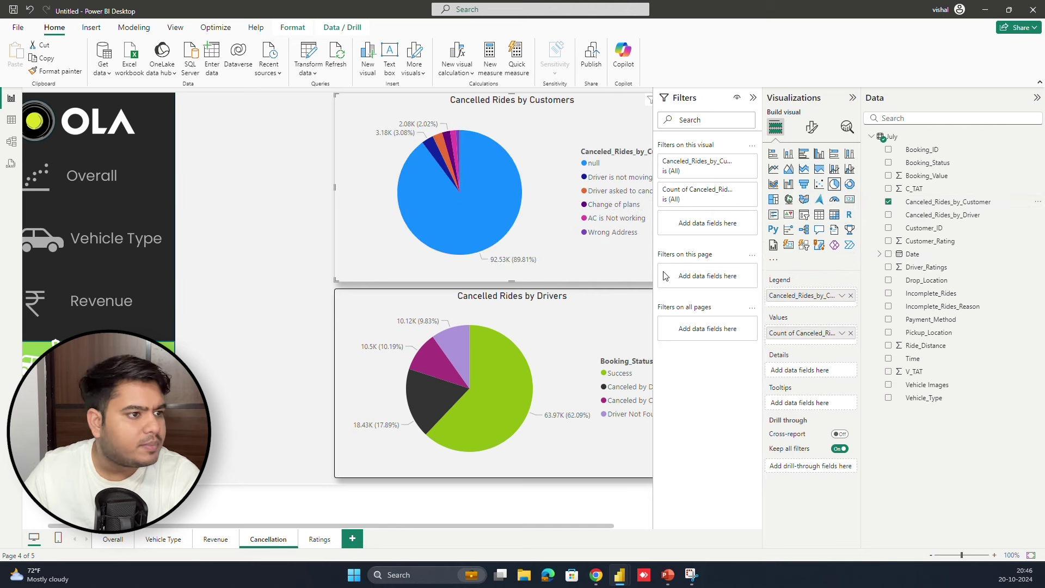
- Filter the Cancelled Rides by Customers chart to include every cancellation reason except null
{"action": "left_click", "coordinate": [726, 177]}
{"action": "scroll", "coordinate": [703, 261], "scroll_direction": "down", "scroll_amount": 1}
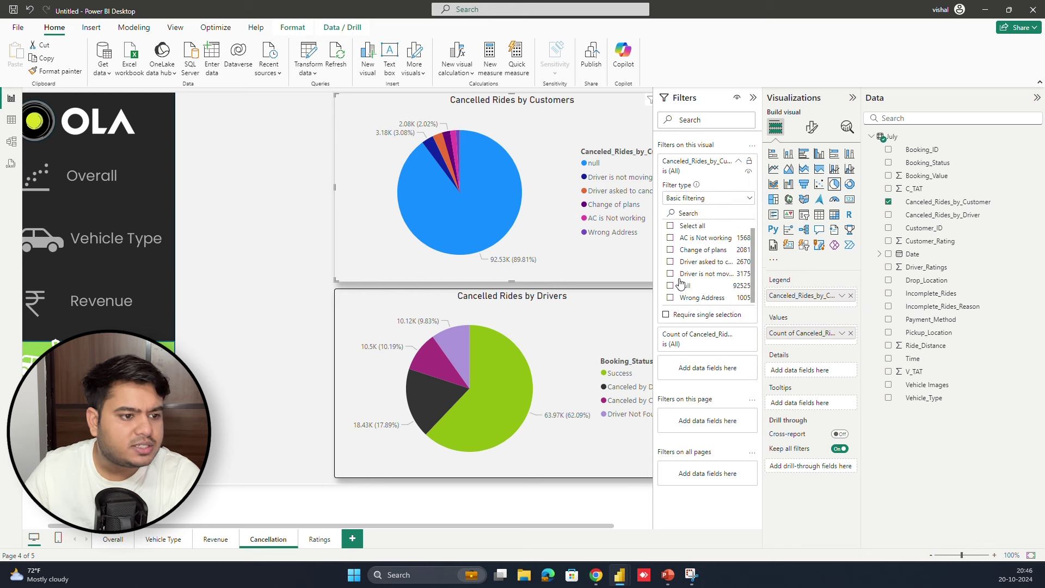
{"action": "left_click", "coordinate": [671, 226]}
{"action": "left_click", "coordinate": [670, 286]}
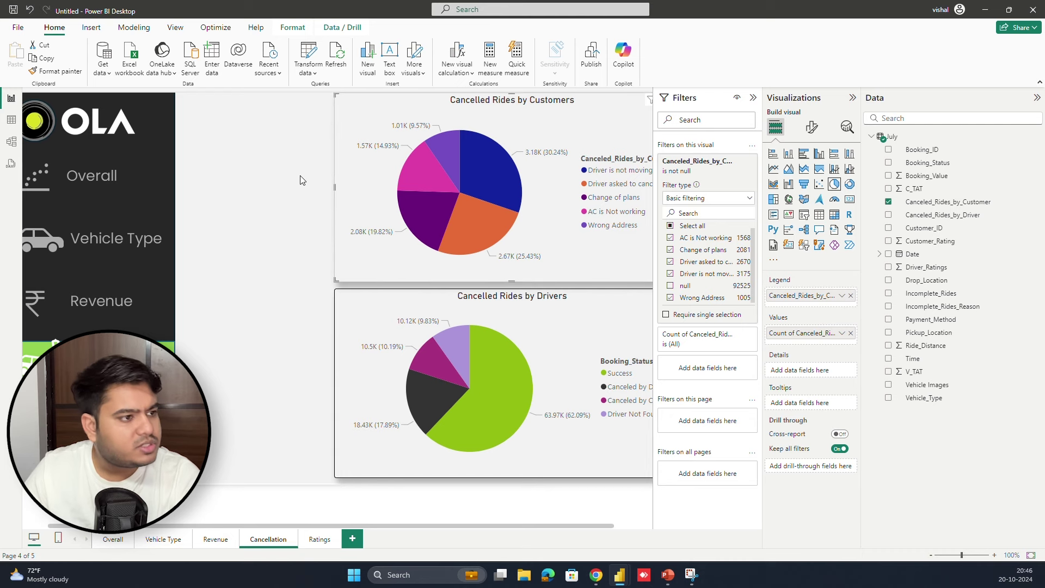
{"action": "left_click", "coordinate": [273, 177]}
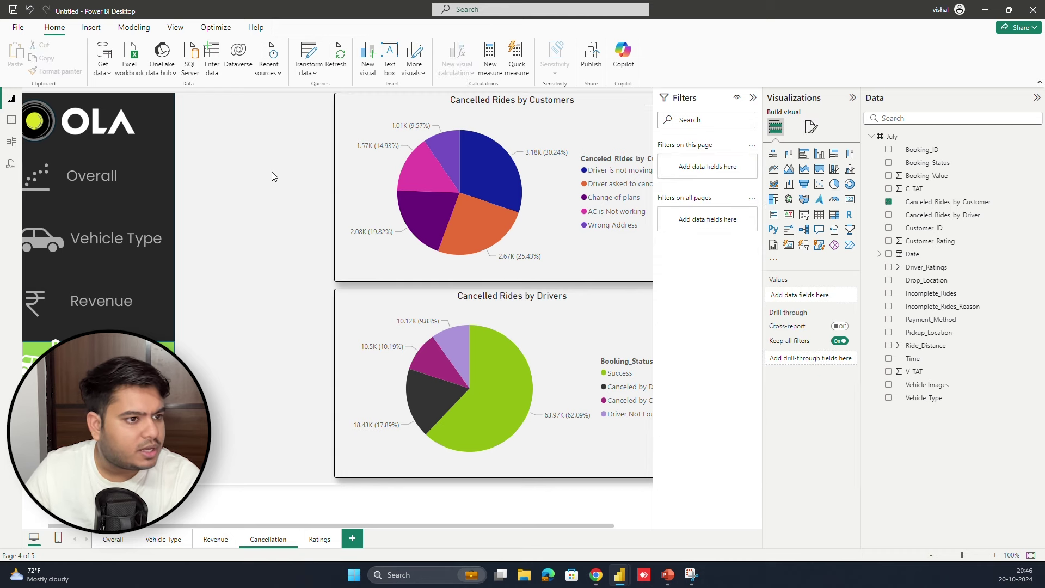
{"action": "left_click", "coordinate": [574, 138]}
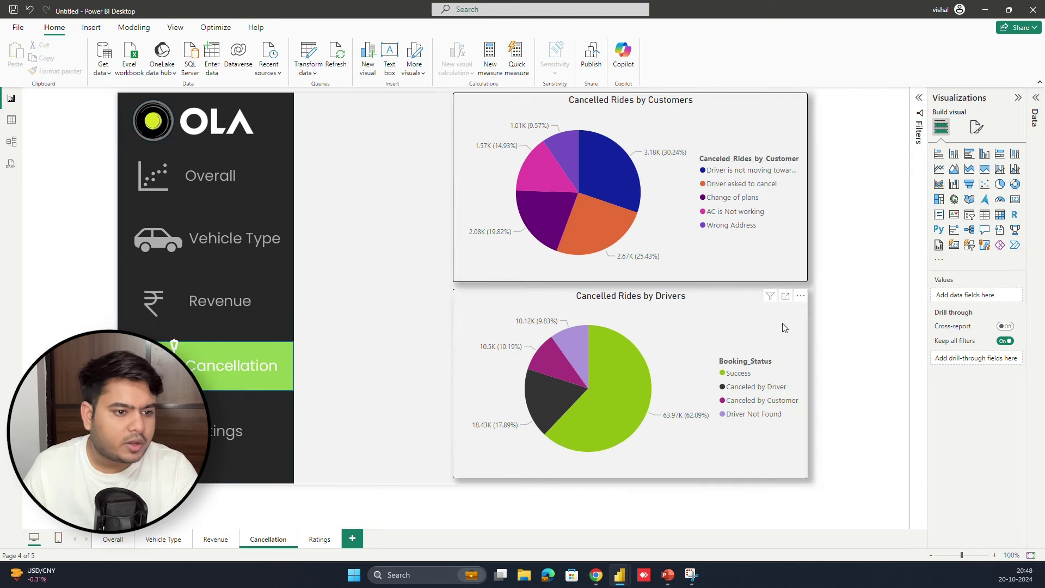
- Replace the Cancelled Rides by Drivers chart's Booking_Status fields with Canceled_Rides_by_Driver as legend and its count as values
{"action": "left_click", "coordinate": [784, 328]}
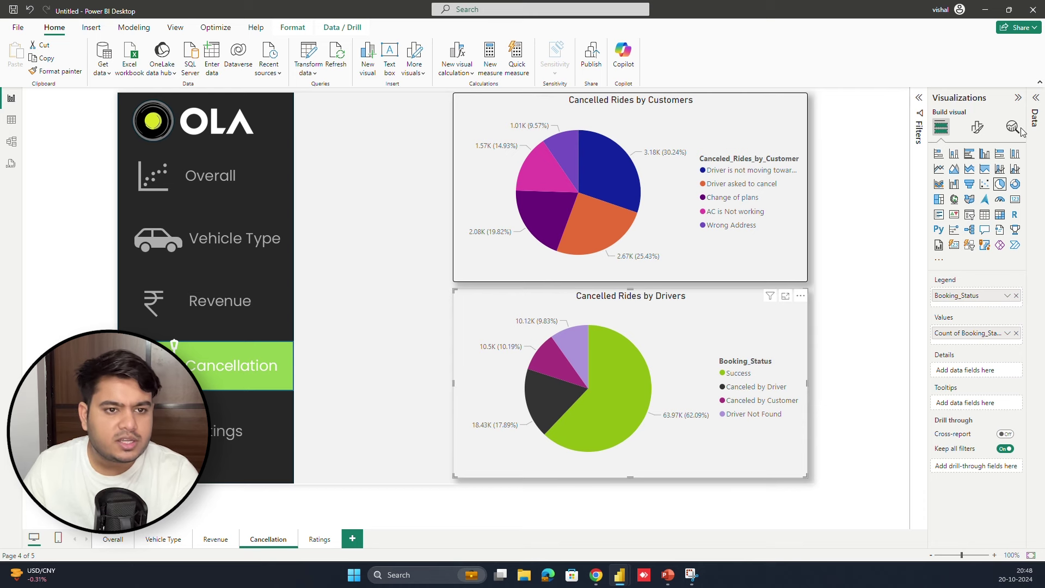
{"action": "left_click", "coordinate": [1035, 112]}
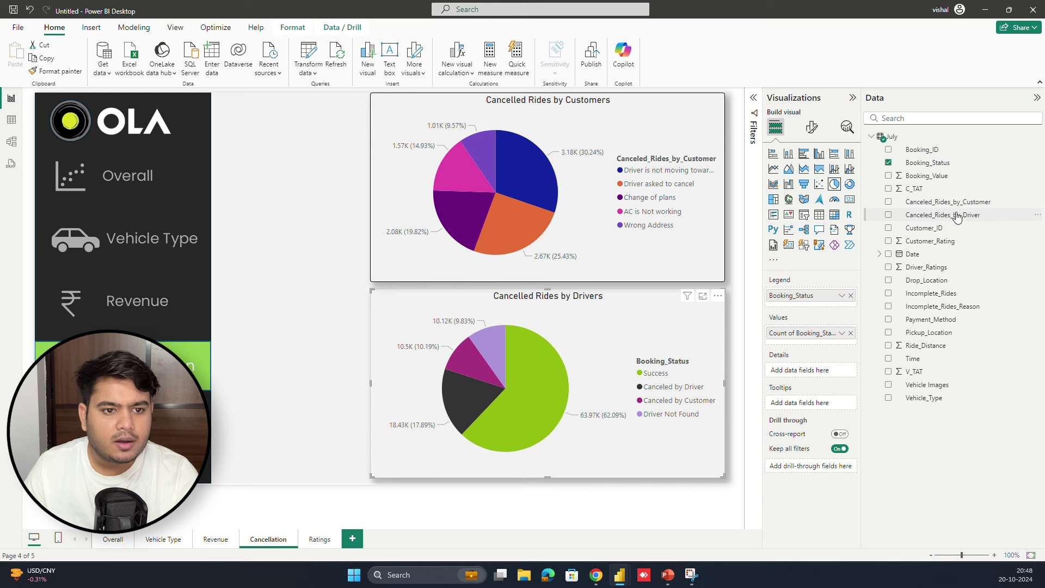
{"action": "left_click_drag", "start_coordinate": [906, 238], "coordinate": [855, 301]}
{"action": "left_click_drag", "start_coordinate": [938, 216], "coordinate": [817, 349]}
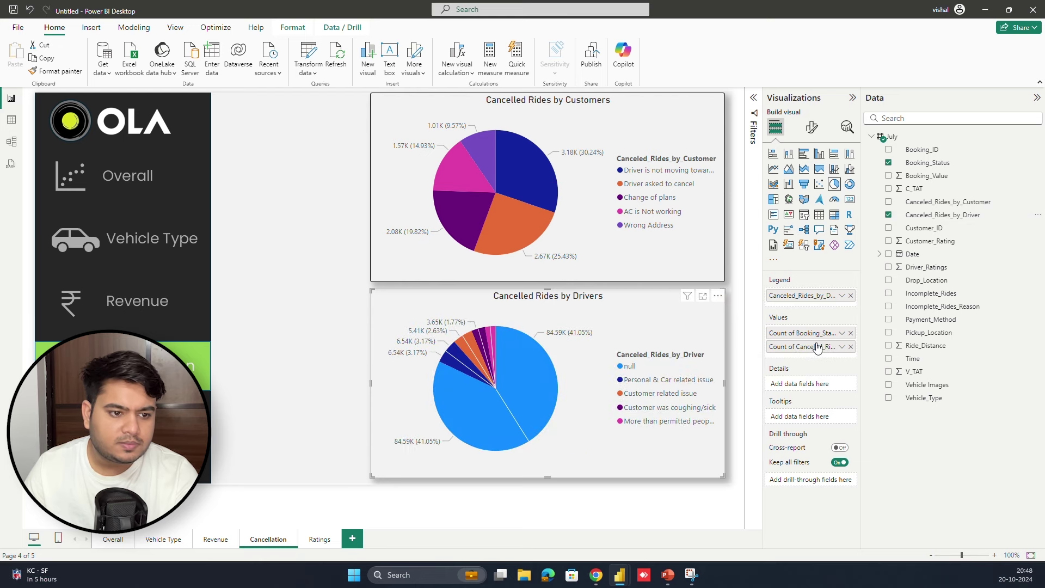
{"action": "left_click", "coordinate": [851, 333]}
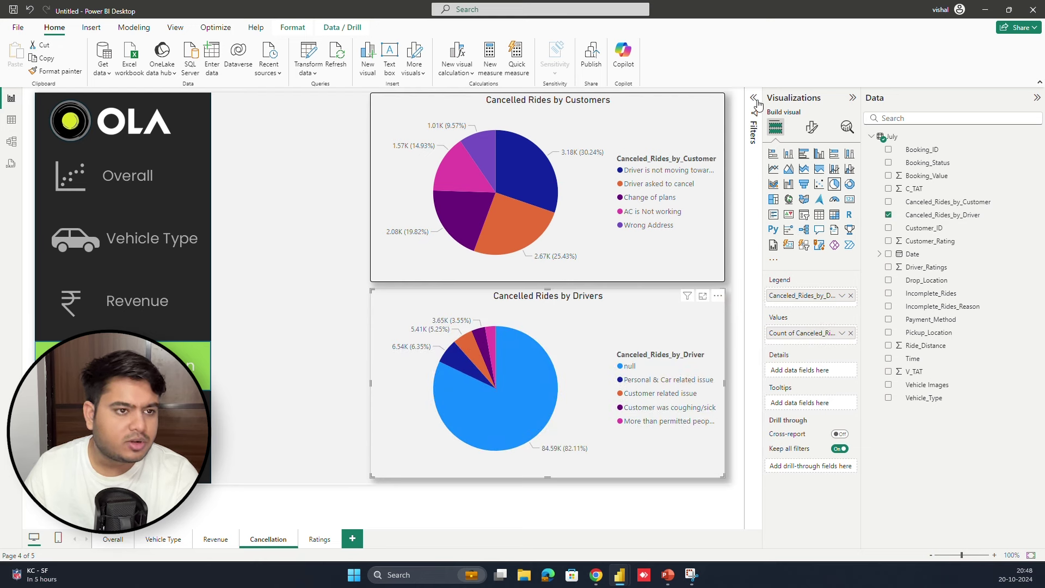
- Filter the Cancelled Rides by Drivers chart to include every cancellation reason except null
{"action": "left_click", "coordinate": [755, 107]}
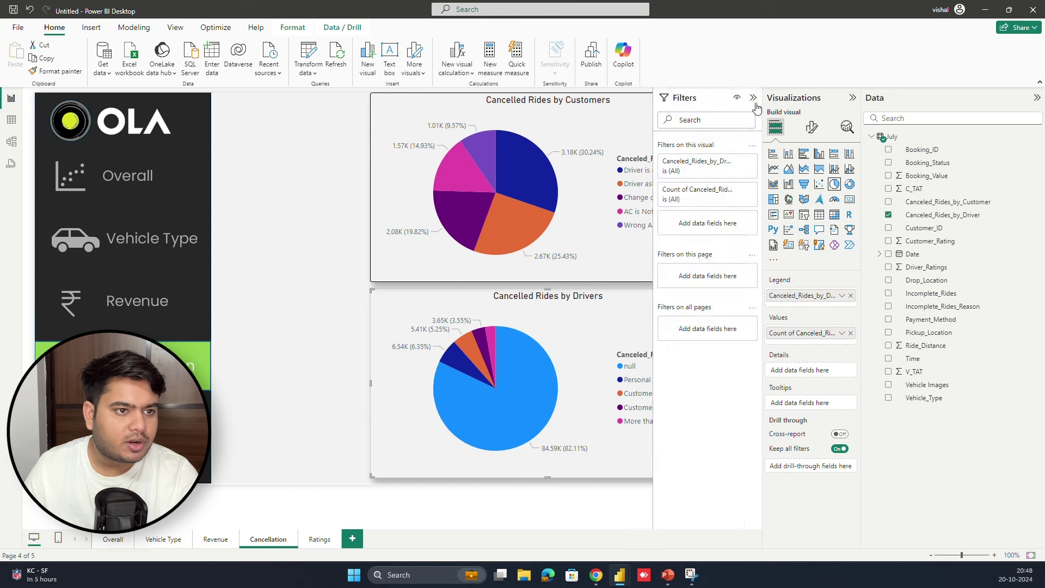
{"action": "left_click", "coordinate": [737, 162]}
{"action": "left_click", "coordinate": [671, 229]}
{"action": "left_click", "coordinate": [671, 276]}
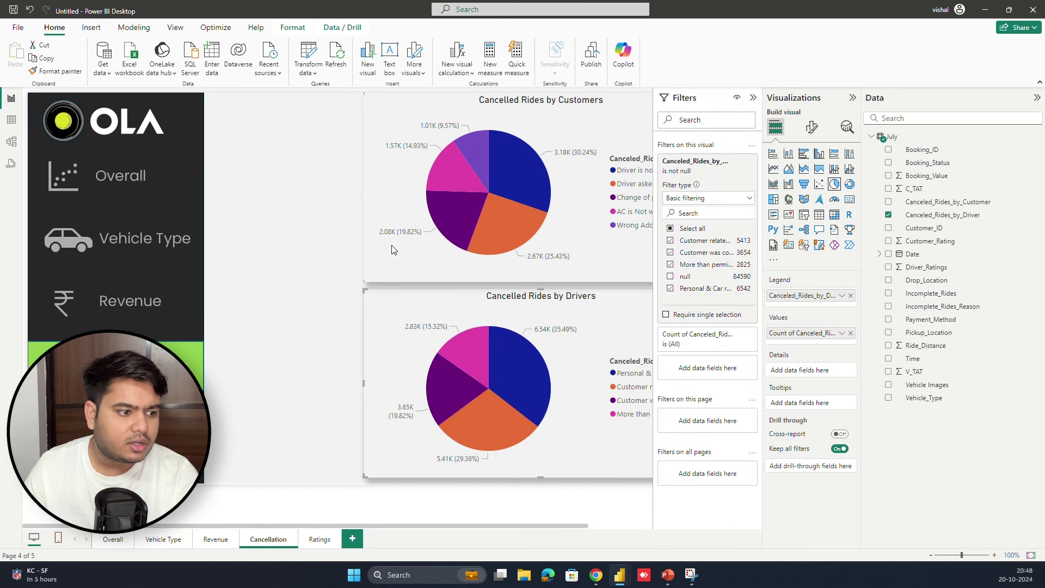
- Open the slice colour settings of the Cancelled Rides by Customers chart
{"action": "left_click", "coordinate": [405, 204]}
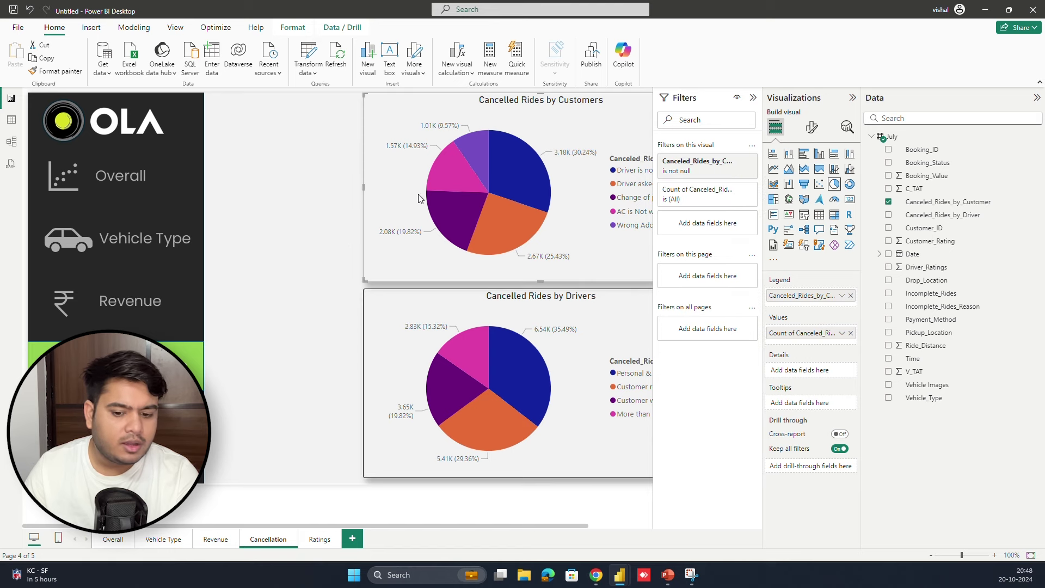
{"action": "left_click", "coordinate": [812, 127]}
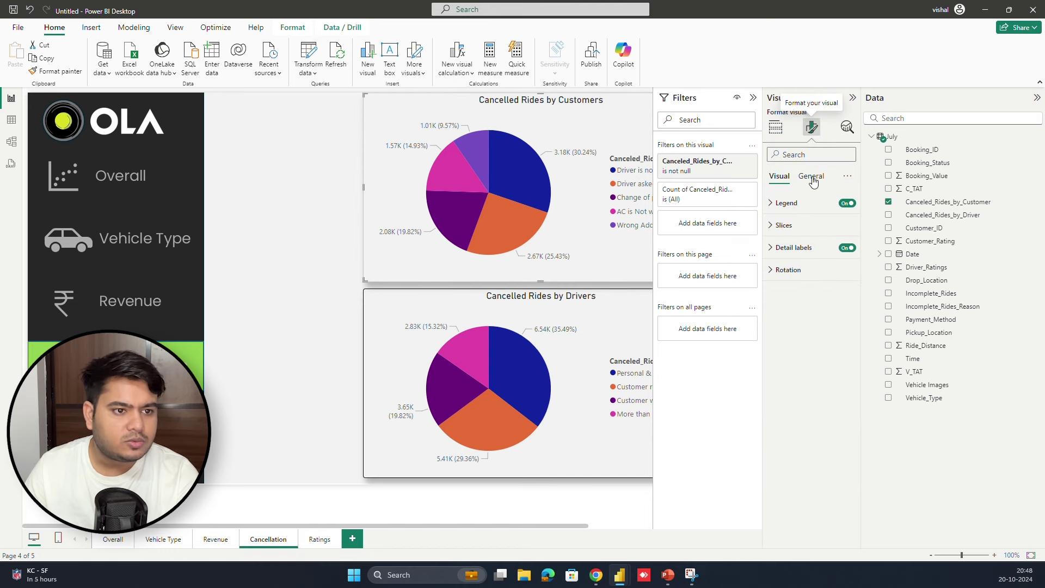
{"action": "left_click", "coordinate": [789, 228]}
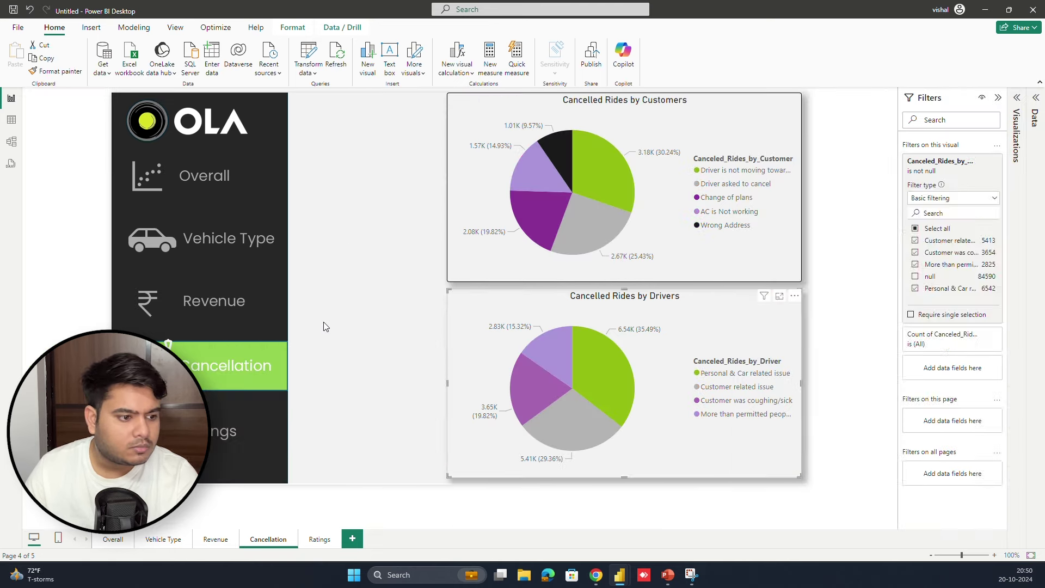
{"action": "left_click", "coordinate": [428, 318]}
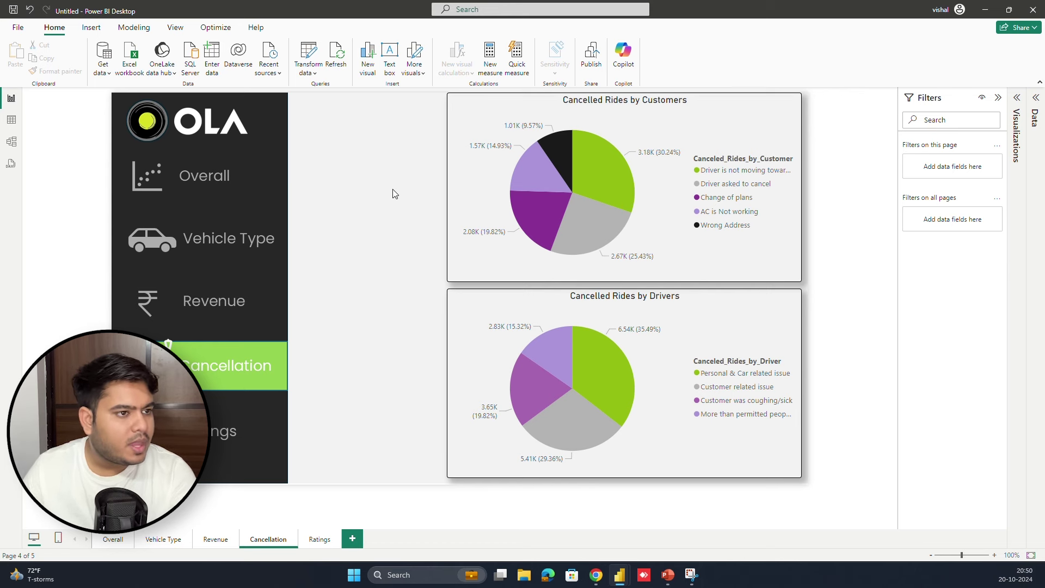
{"action": "left_click_drag", "start_coordinate": [395, 195], "coordinate": [515, 332]}
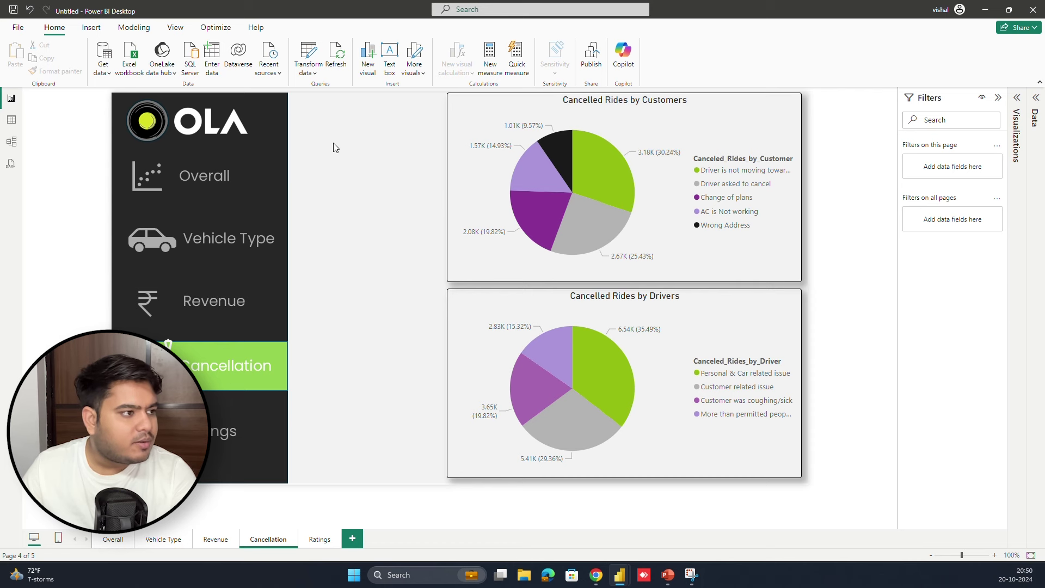
- Copy the Date slicer from the Revenue page to the Cancellation page in sync and place it beside the Cancelled Rides by Customers chart
{"action": "left_click", "coordinate": [212, 176]}
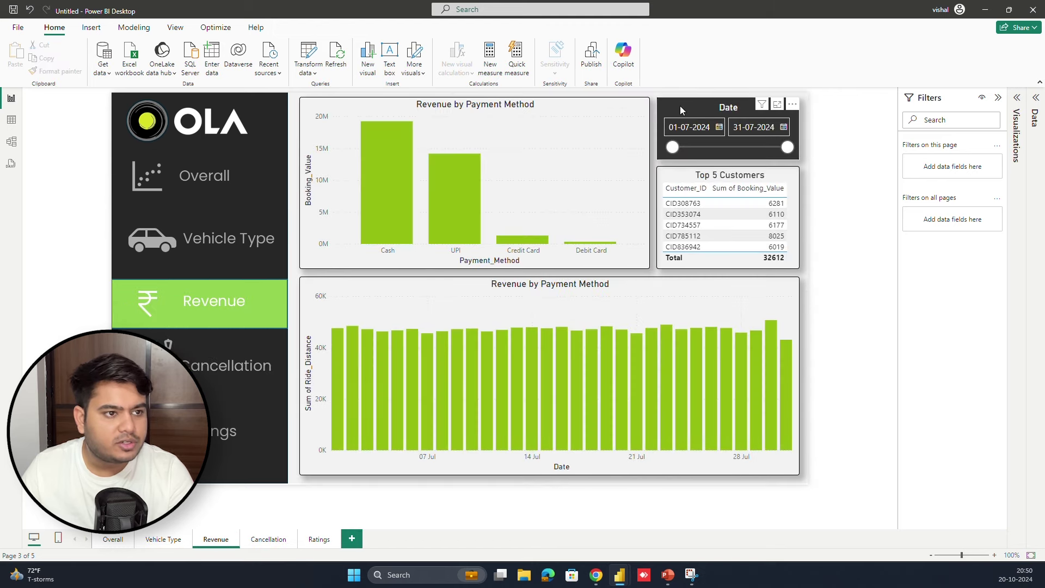
{"action": "left_click", "coordinate": [690, 114]}
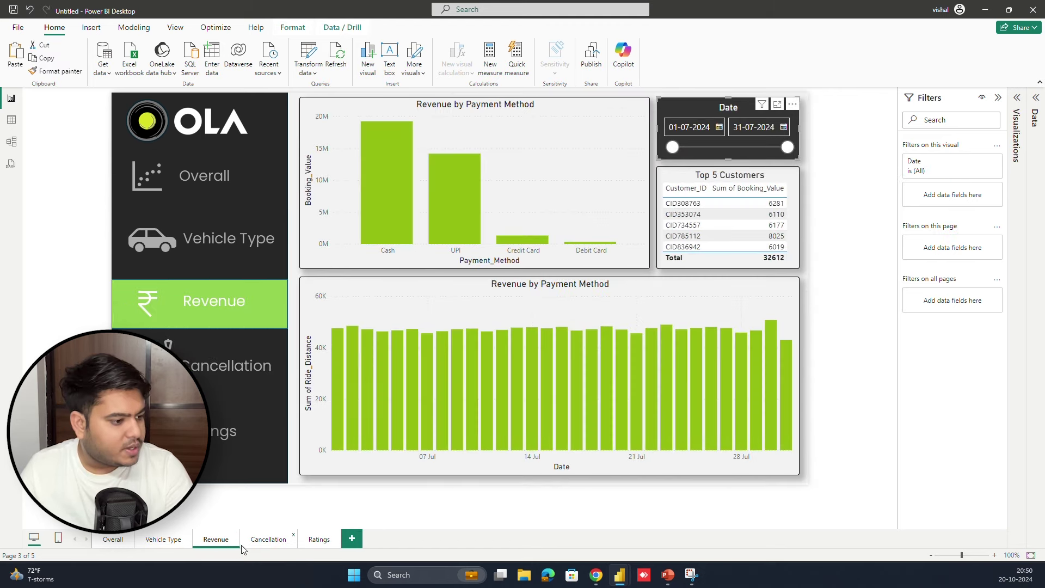
{"action": "left_click", "coordinate": [263, 540]}
{"action": "key", "text": "ctrl+v"}
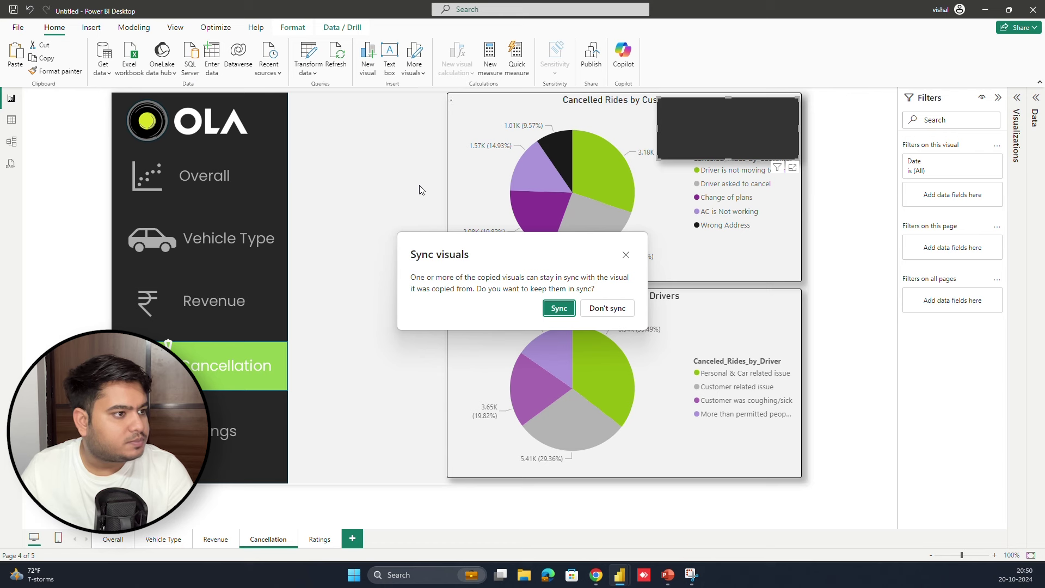
{"action": "left_click", "coordinate": [560, 309]}
{"action": "left_click_drag", "start_coordinate": [692, 104], "coordinate": [328, 106]}
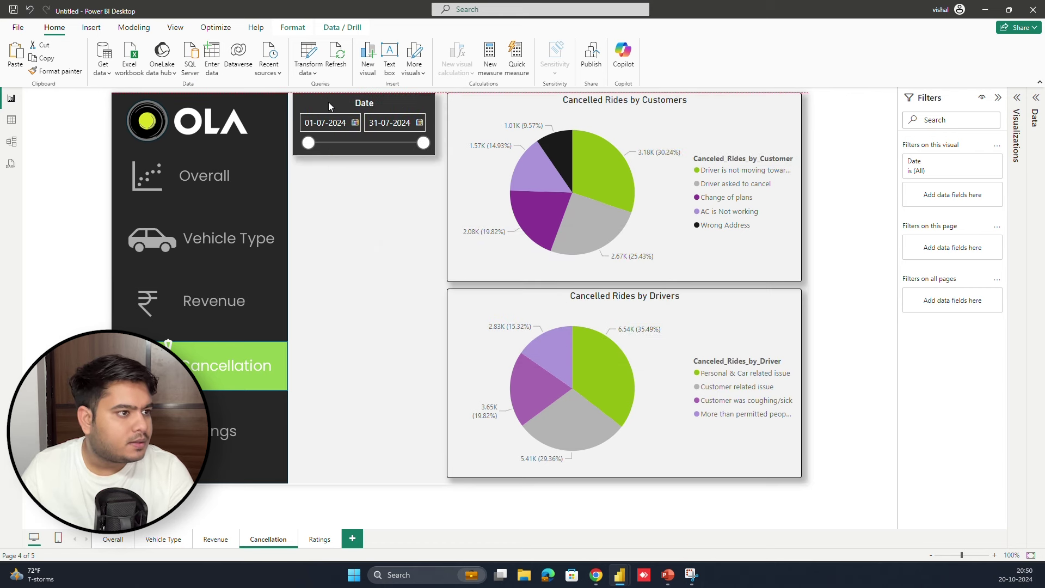
{"action": "left_click", "coordinate": [357, 235]}
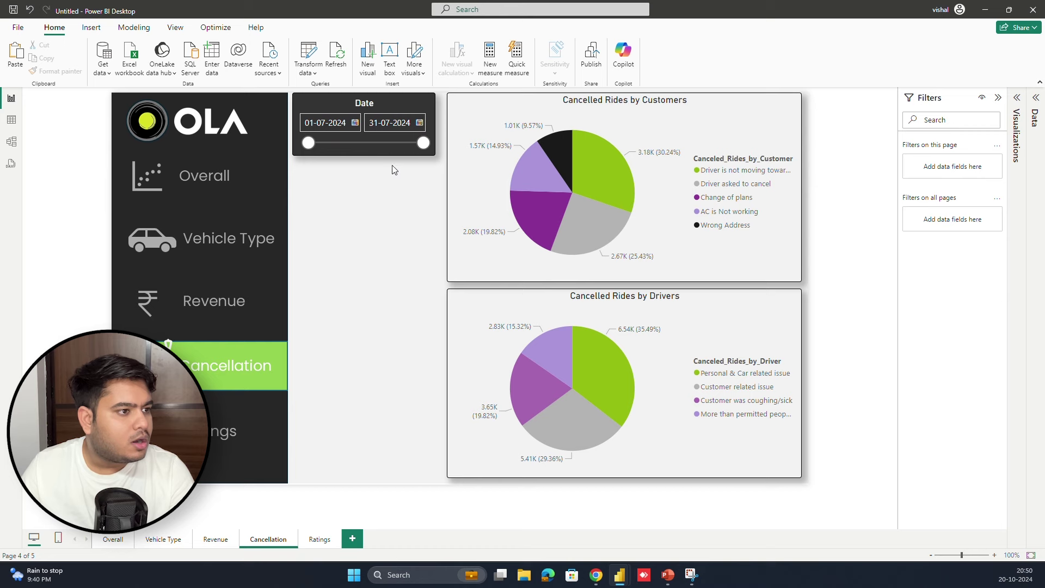
- Copy the Total Bookings card from the Overall page to the Cancellation page, just below the Date slicer
{"action": "left_click", "coordinate": [113, 539]}
{"action": "left_click", "coordinate": [406, 210]}
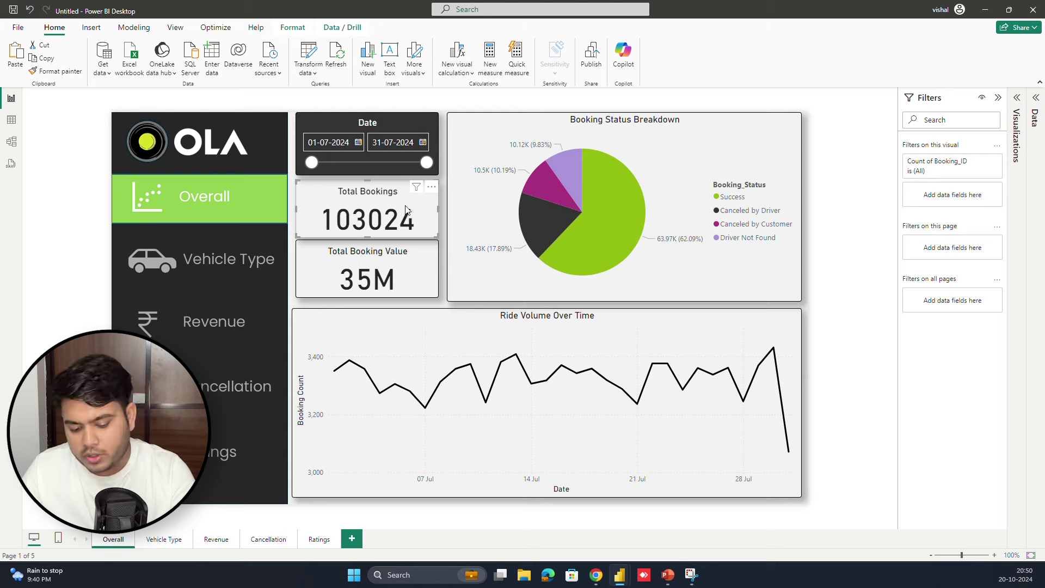
{"action": "left_click", "coordinate": [287, 385], "text": "ctrl"}
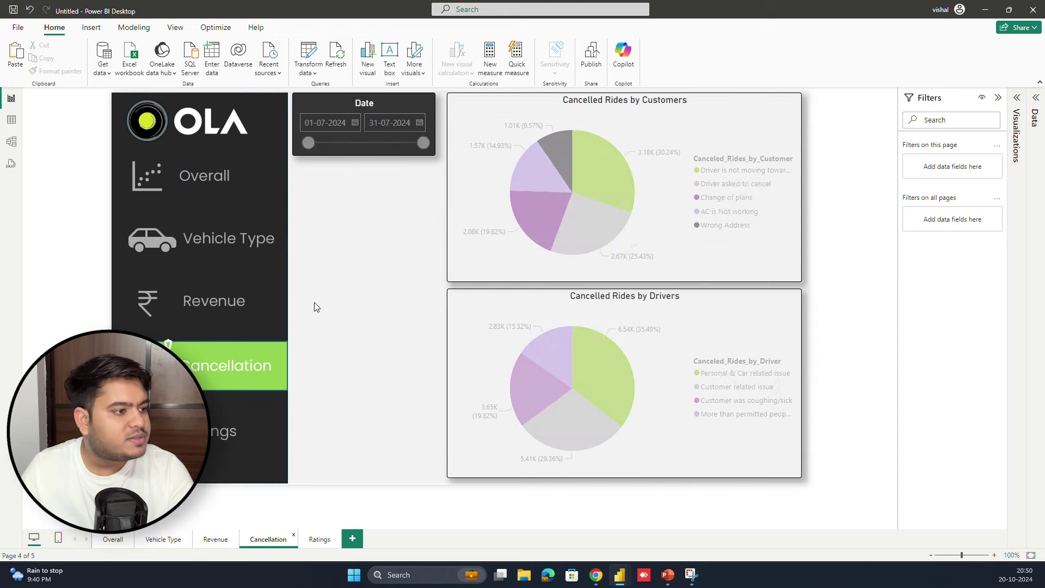
{"action": "key", "text": "ctrl+v"}
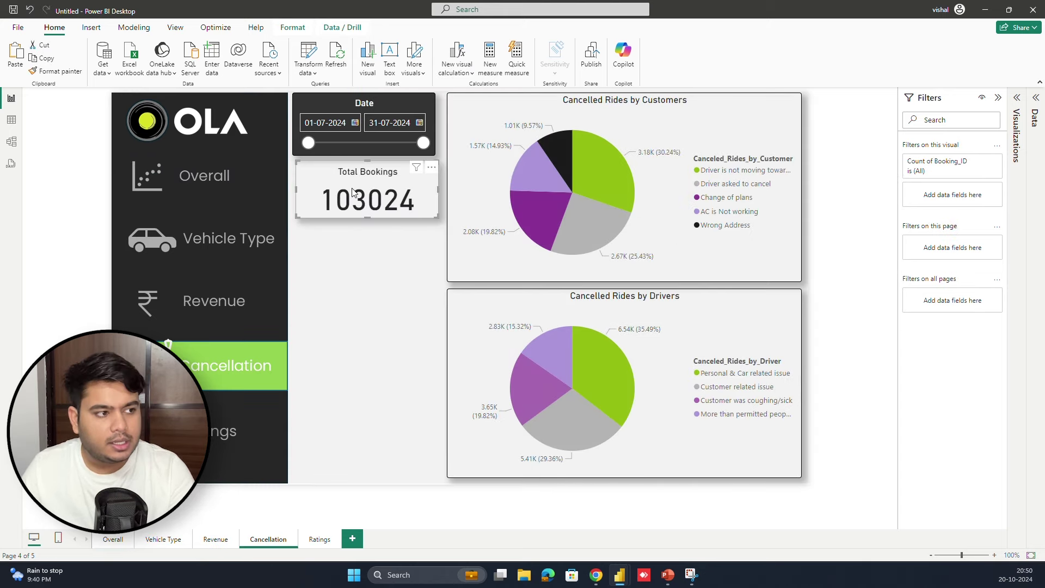
{"action": "left_click", "coordinate": [379, 260]}
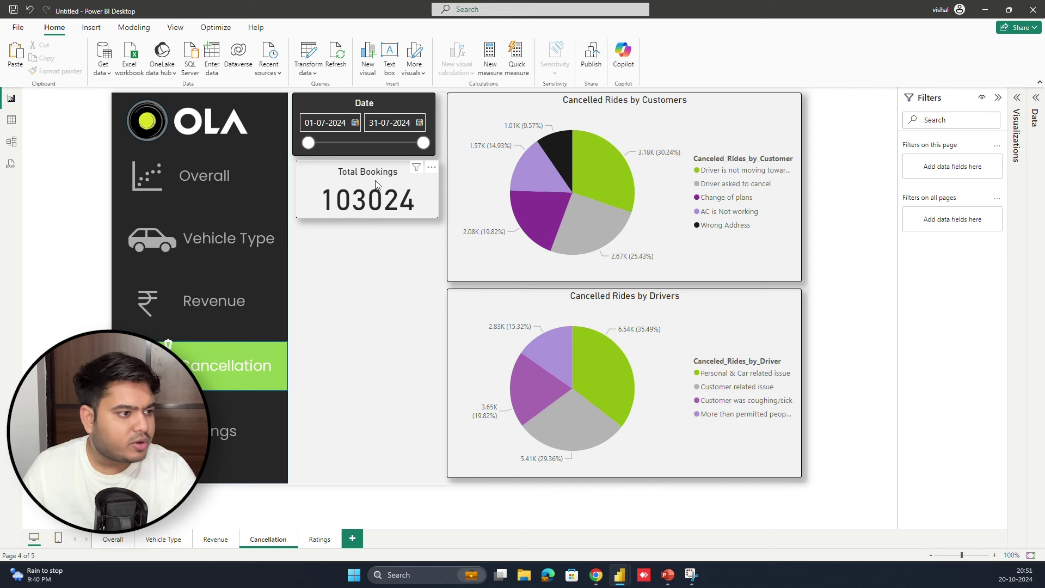
- Duplicate the Total Bookings card on the Cancellation page and place the copy directly below the original
{"action": "left_click", "coordinate": [400, 198]}
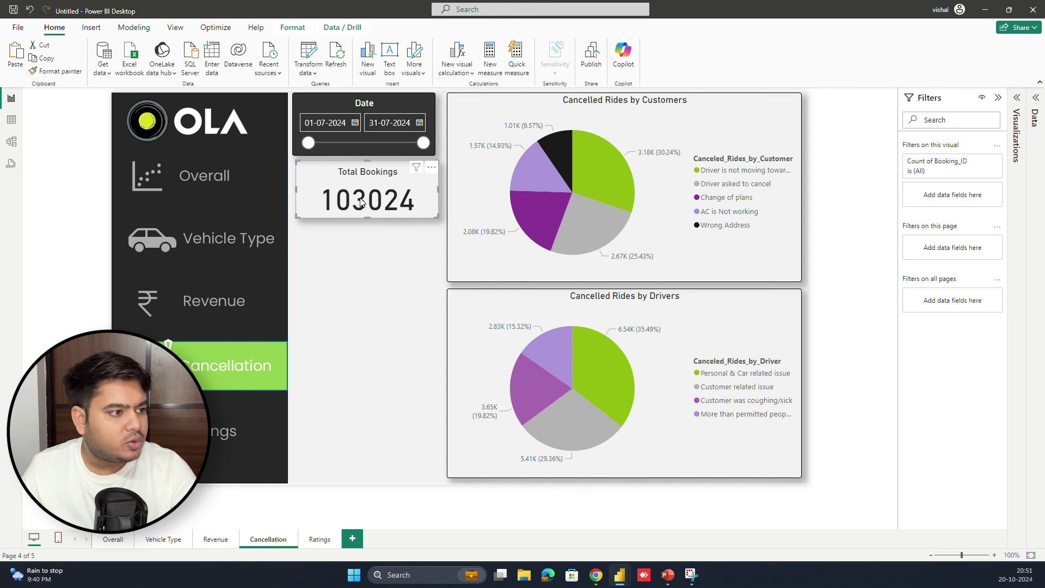
{"action": "key", "text": "ctrl+c"}
{"action": "key", "text": "ctrl+v"}
{"action": "left_click_drag", "start_coordinate": [361, 203], "coordinate": [355, 261]}
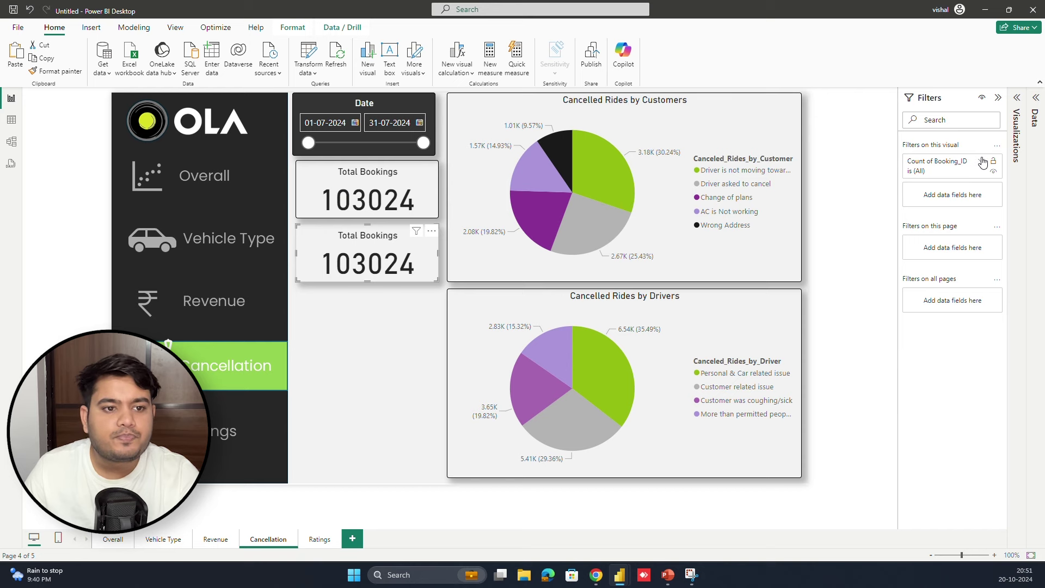
- Add a Booking_Status filter to the duplicated Total Bookings card and limit it to Success
{"action": "left_click", "coordinate": [1017, 98]}
{"action": "left_click", "coordinate": [1035, 98]}
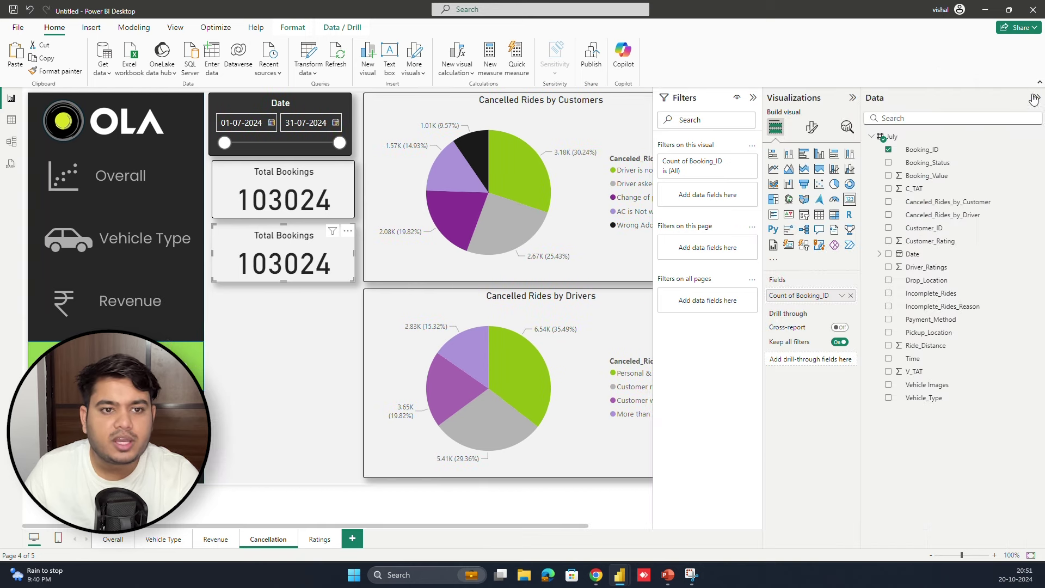
{"action": "left_click", "coordinate": [853, 98]}
{"action": "left_click_drag", "start_coordinate": [946, 169], "coordinate": [789, 191]}
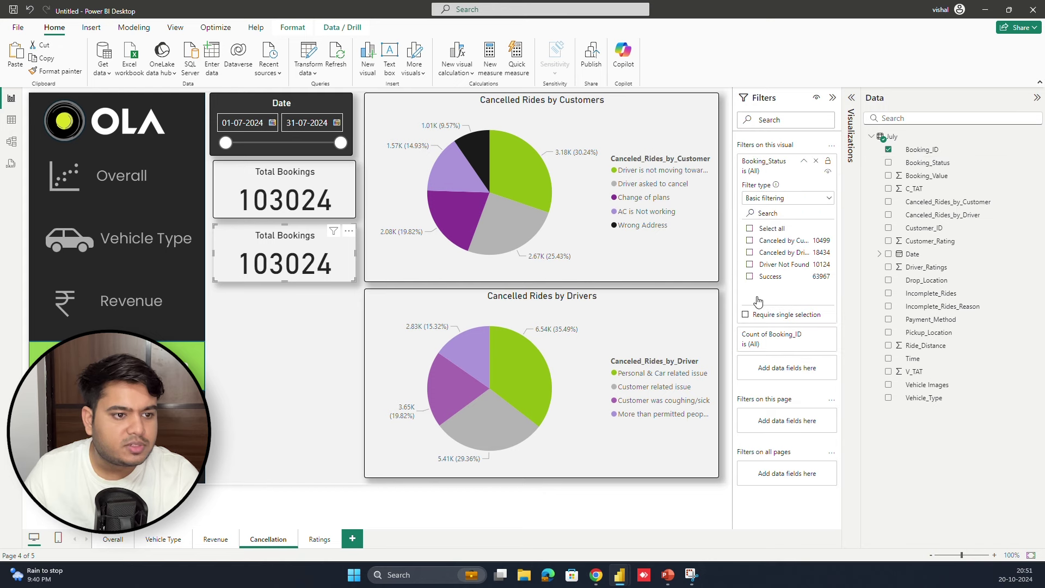
{"action": "left_click", "coordinate": [751, 277]}
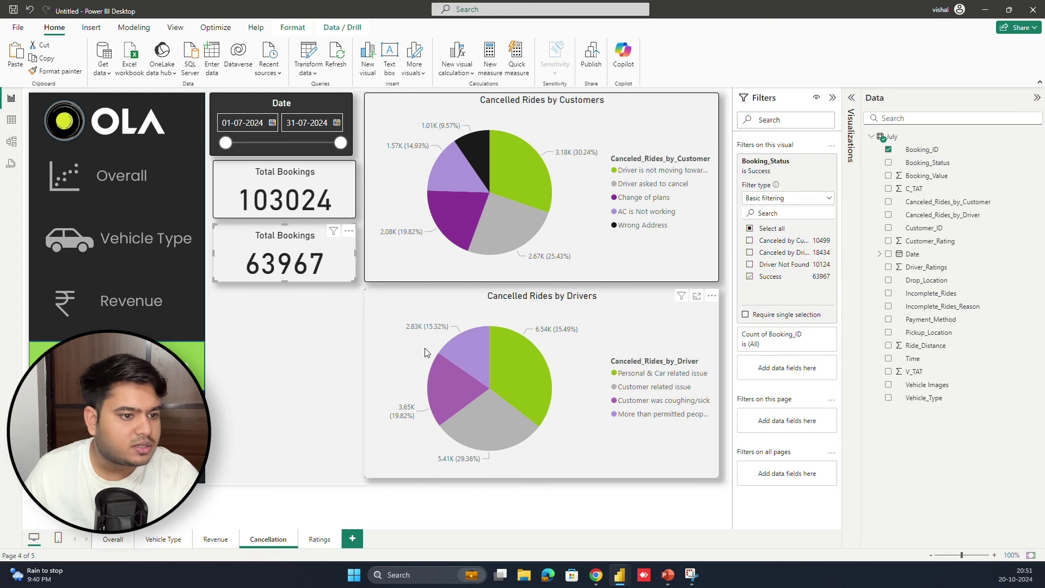
{"action": "left_click", "coordinate": [321, 327]}
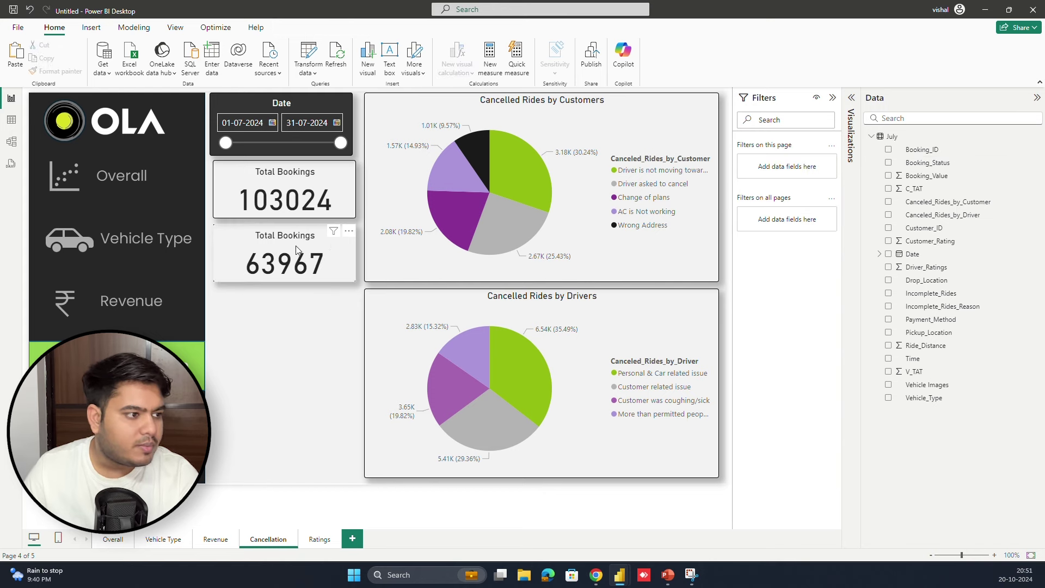
- Set the lower, filtered booking card's title to "Succeeded Bookings"
{"action": "left_click", "coordinate": [325, 247]}
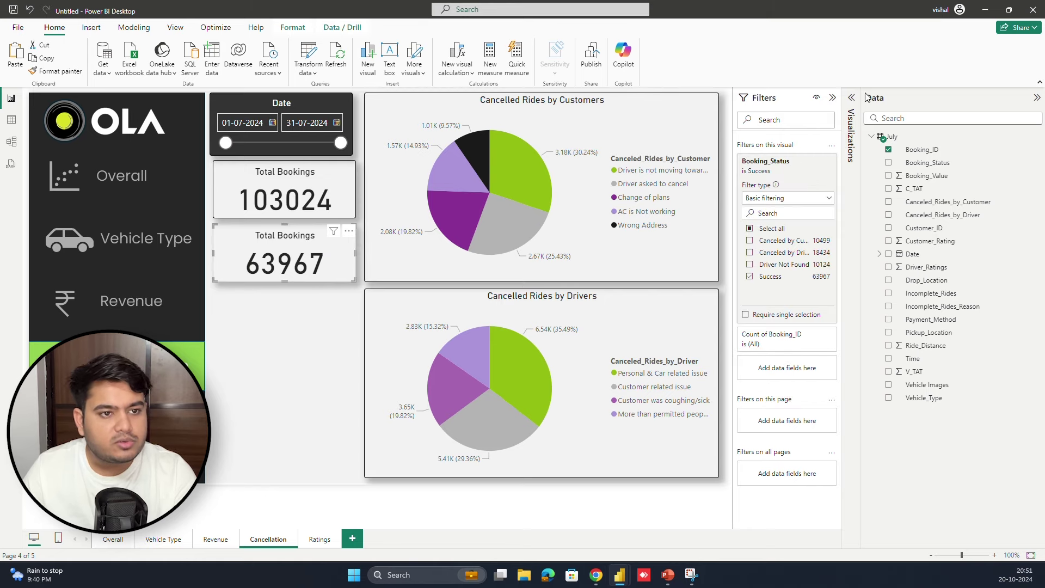
{"action": "left_click", "coordinate": [1037, 97]}
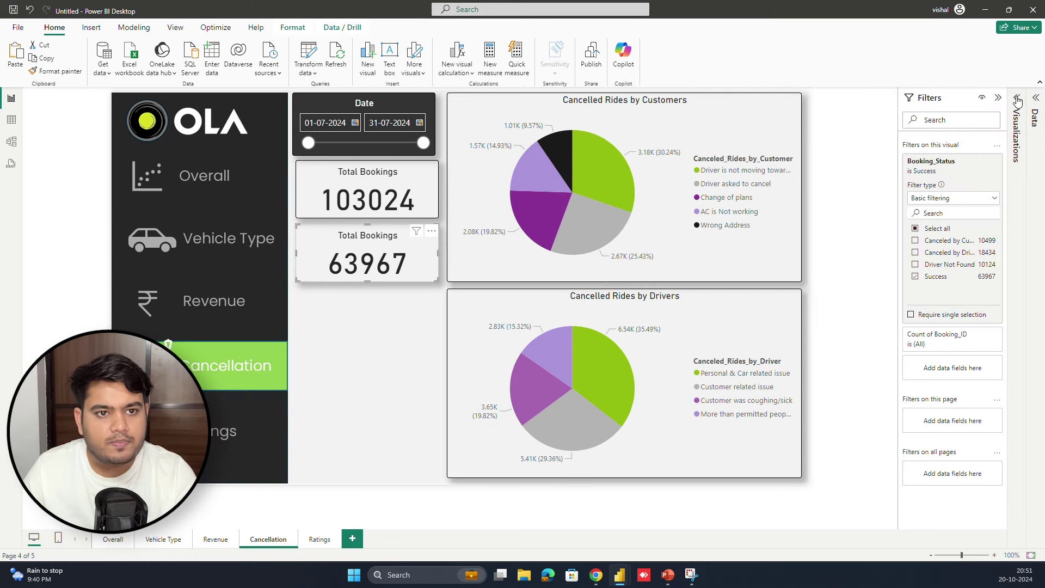
{"action": "left_click", "coordinate": [1018, 100]}
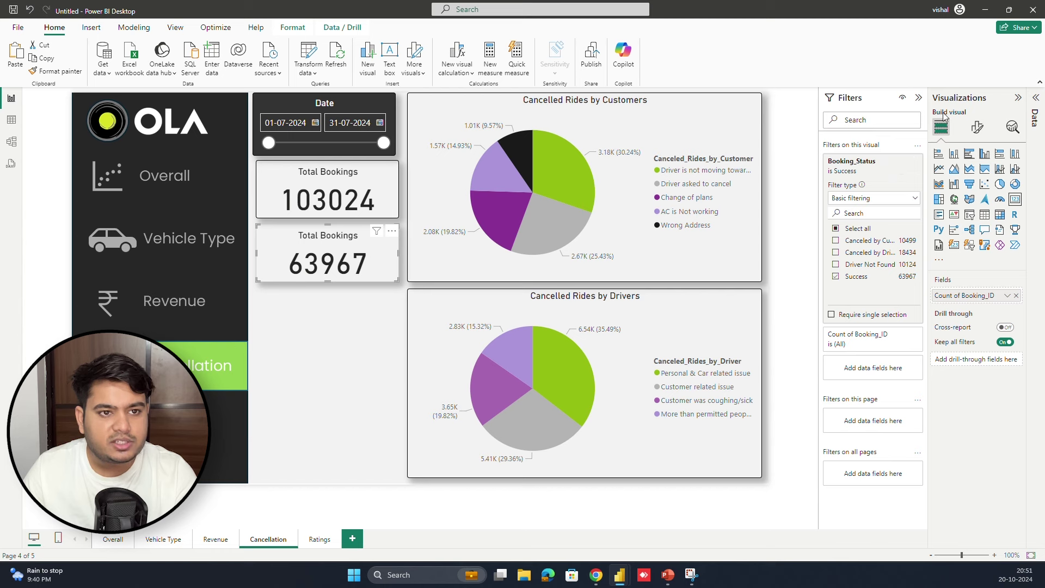
{"action": "left_click", "coordinate": [978, 127]}
{"action": "left_click", "coordinate": [977, 176]}
{"action": "double_click", "coordinate": [951, 279]}
{"action": "type", "text": "Sc"}
{"action": "key", "text": "BackSpace"}
{"action": "type", "text": "u"}
{"action": "type", "text": "cceeded Bookings"}
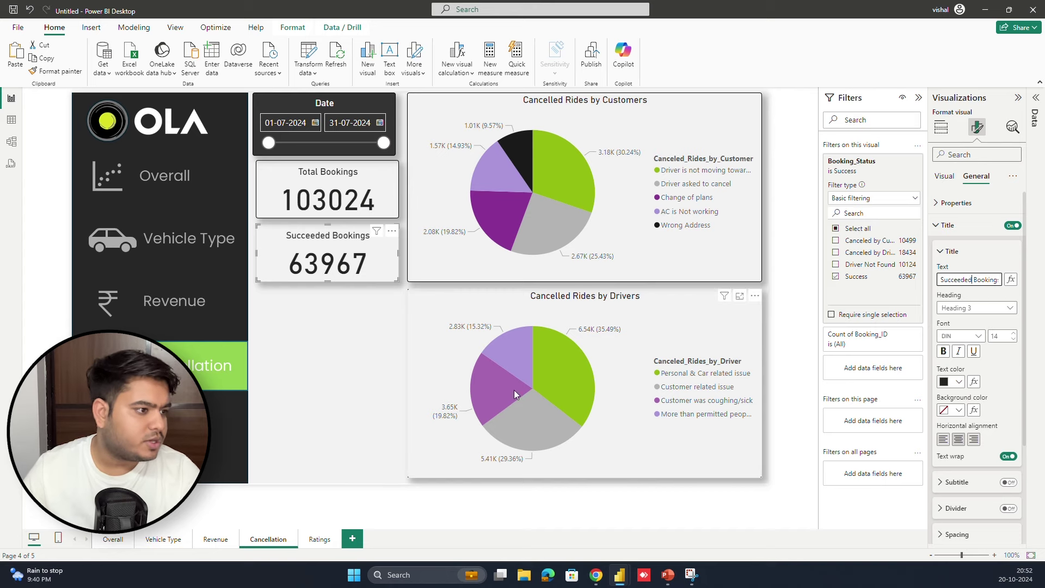
{"action": "left_click", "coordinate": [355, 349]}
- Duplicate the Succeeded Bookings card and place the copy directly below it
{"action": "left_click", "coordinate": [371, 267]}
{"action": "key", "text": "ctrl+c"}
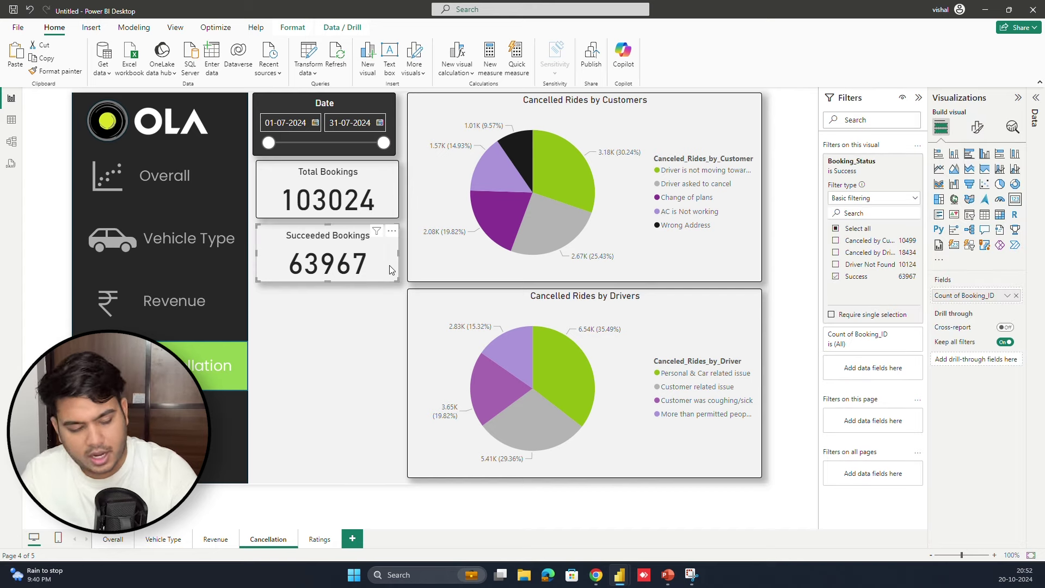
{"action": "key", "text": "ctrl+v"}
{"action": "left_click_drag", "start_coordinate": [367, 305], "coordinate": [377, 325]}
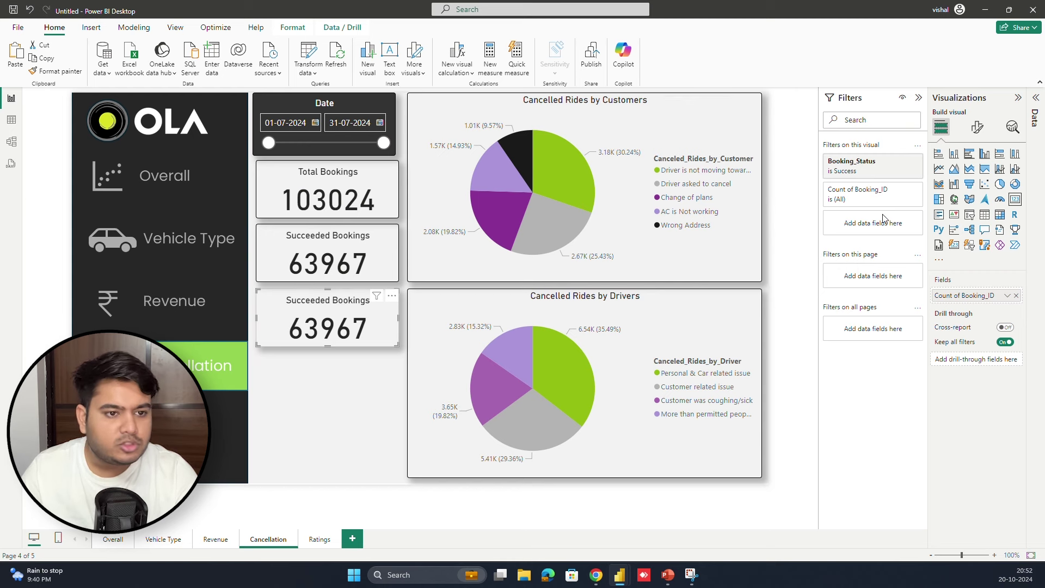
- Change the lowest card's Booking_Status filter to Canceled by Customer, Canceled by Driver and Driver Not Found, excluding Success
{"action": "left_click", "coordinate": [902, 189]}
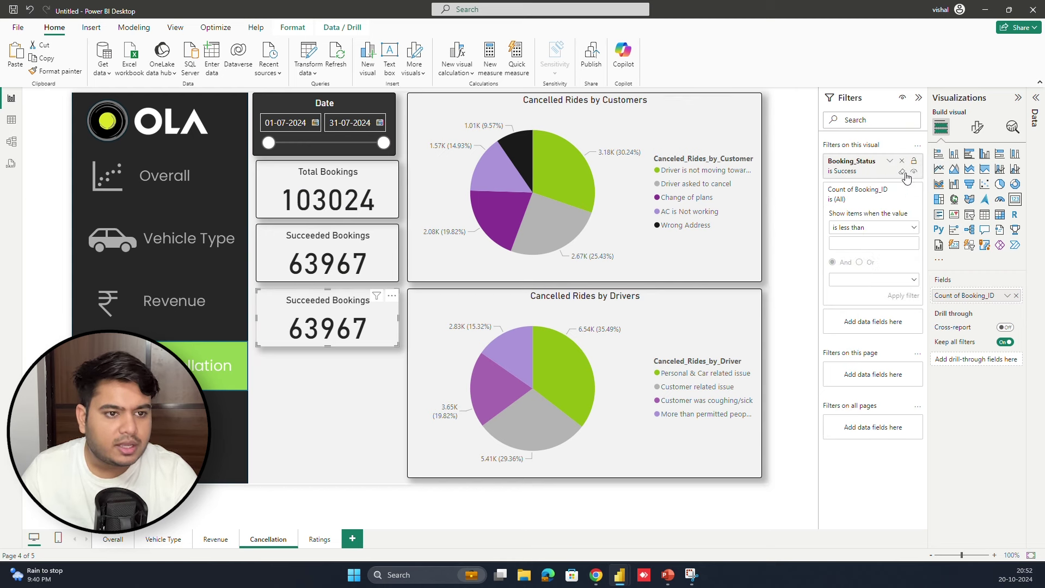
{"action": "left_click", "coordinate": [902, 189]}
{"action": "left_click", "coordinate": [892, 163]}
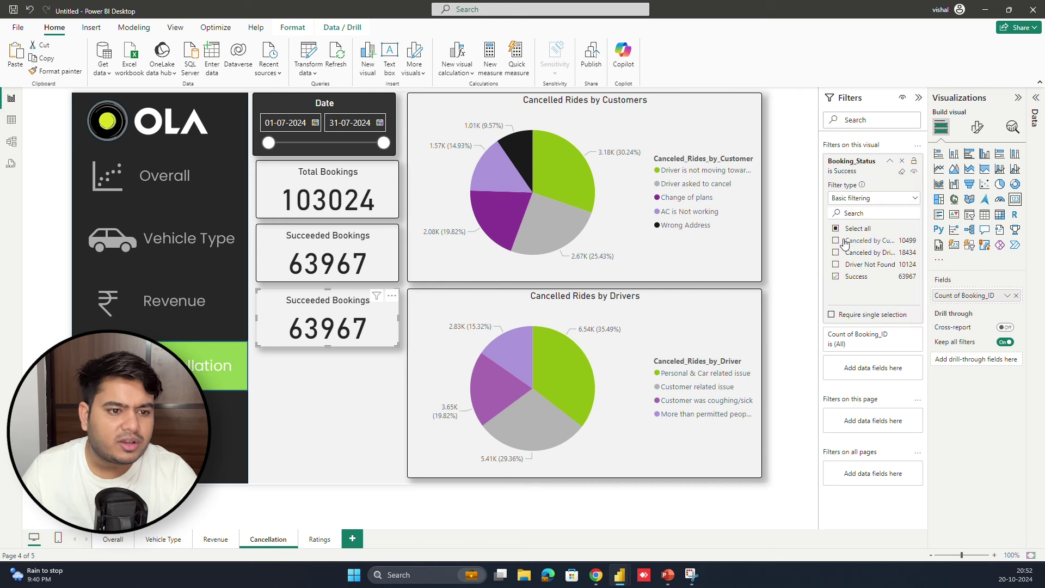
{"action": "left_click", "coordinate": [835, 241]}
{"action": "left_click", "coordinate": [835, 252]}
{"action": "left_click", "coordinate": [835, 264]}
{"action": "left_click", "coordinate": [835, 277]}
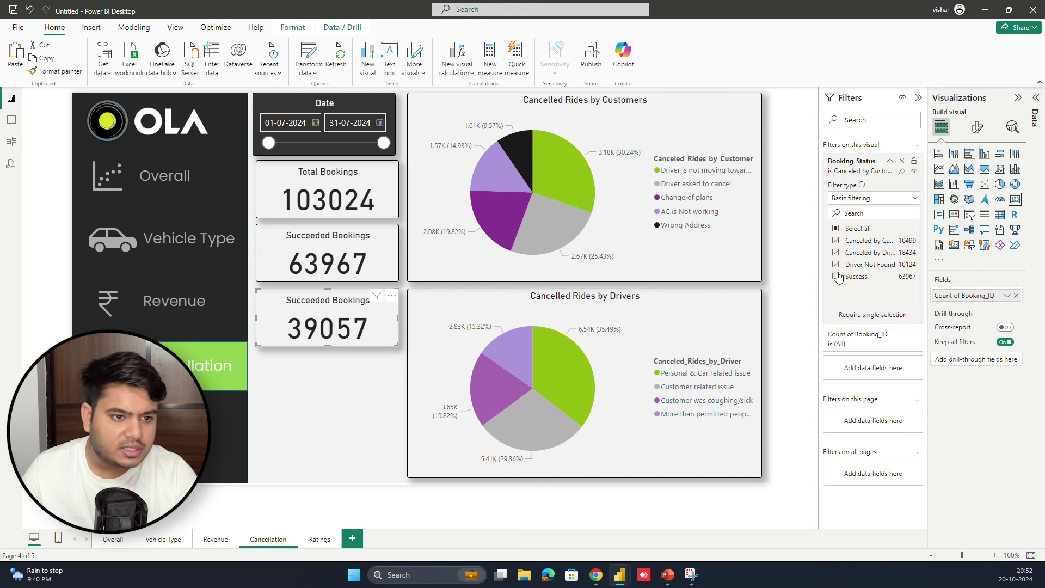
- Exclude Driver Not Found from the lowest booking card's Booking_Status filter, keeping only Canceled by Customer and Canceled by Driver
{"action": "left_click", "coordinate": [370, 382]}
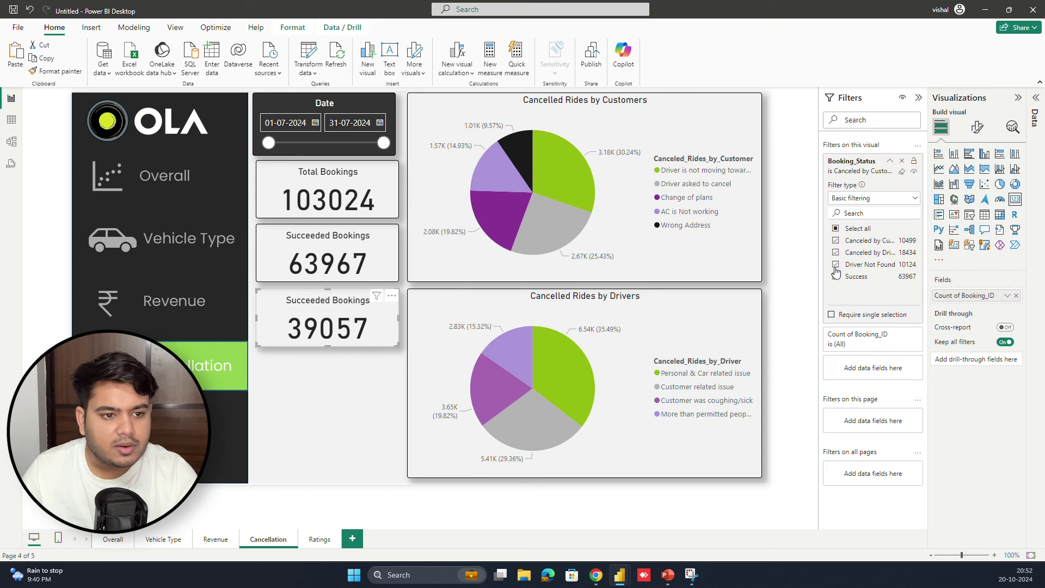
{"action": "left_click", "coordinate": [835, 266]}
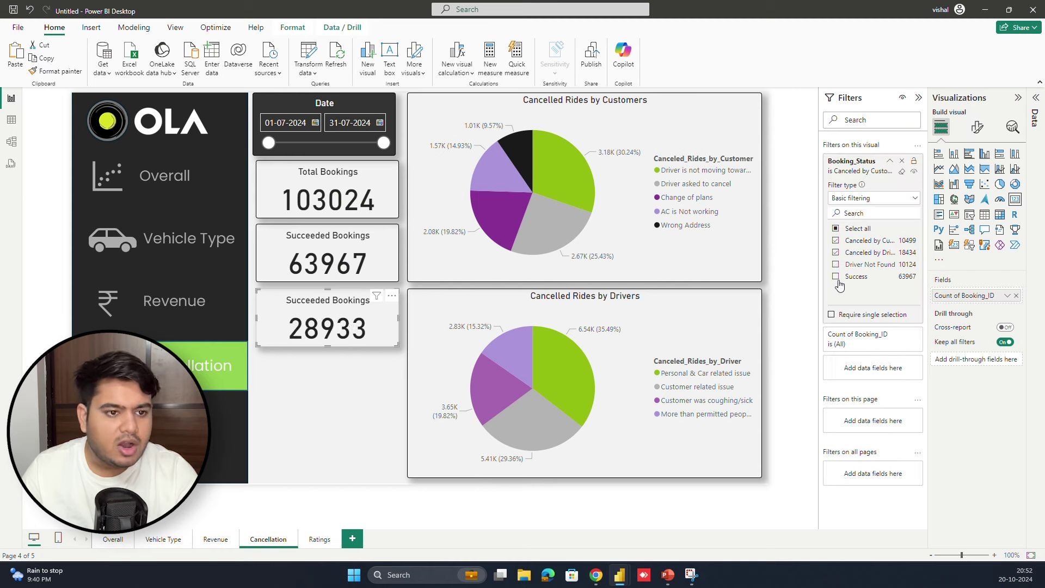
{"action": "left_click", "coordinate": [332, 367]}
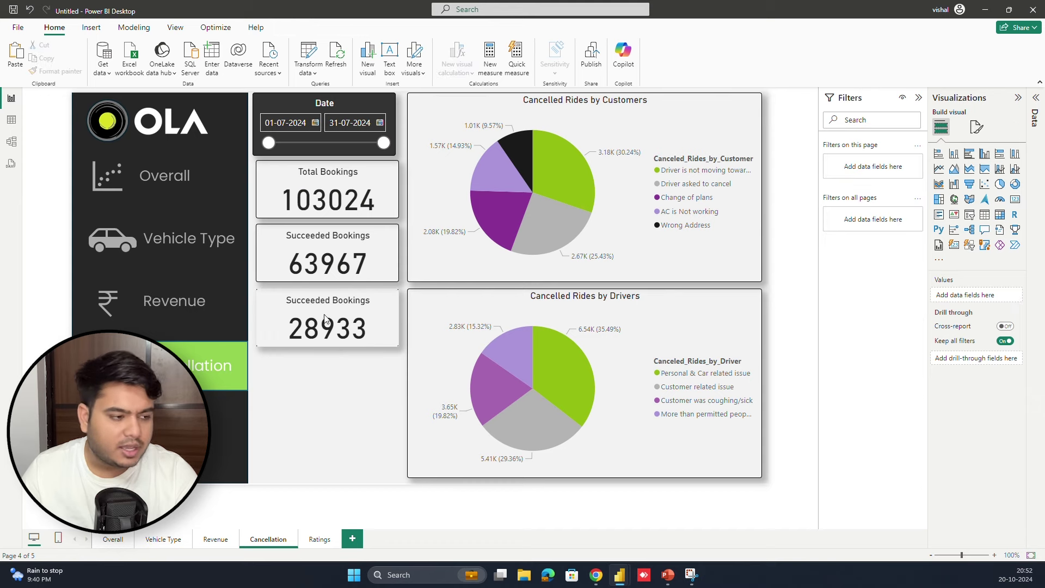
- Duplicate the lowest booking card, filtered to cancellations, and place the copy directly below it
{"action": "left_click", "coordinate": [364, 317]}
{"action": "key", "text": "ctrl+c"}
{"action": "key", "text": "ctrl+v"}
{"action": "left_click_drag", "start_coordinate": [367, 314], "coordinate": [360, 374]}
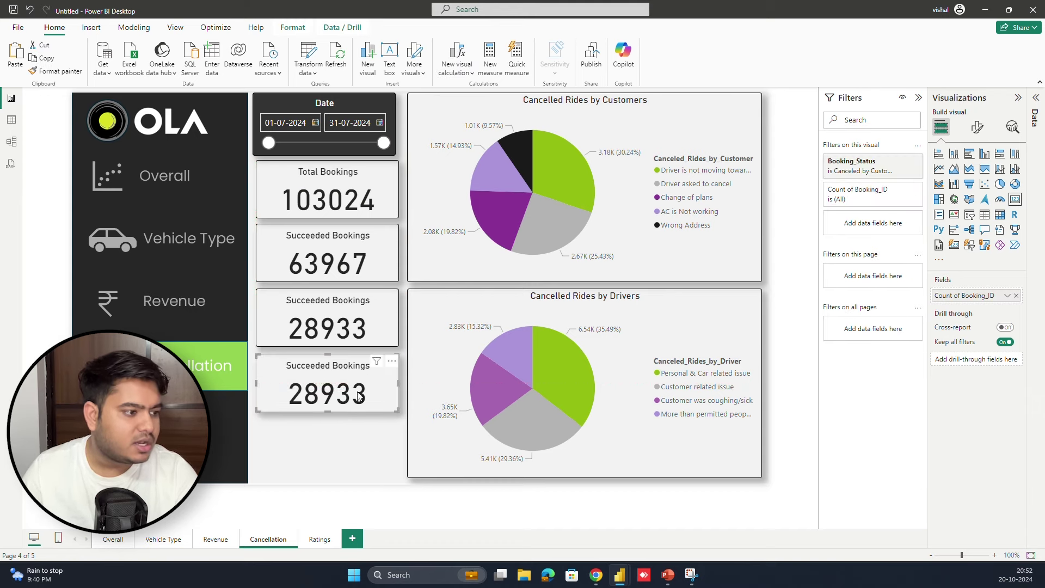
- Set the title of the third booking card, just above the new copy, to "Canceled Bookings"
{"action": "left_click", "coordinate": [318, 303]}
{"action": "left_click", "coordinate": [978, 127]}
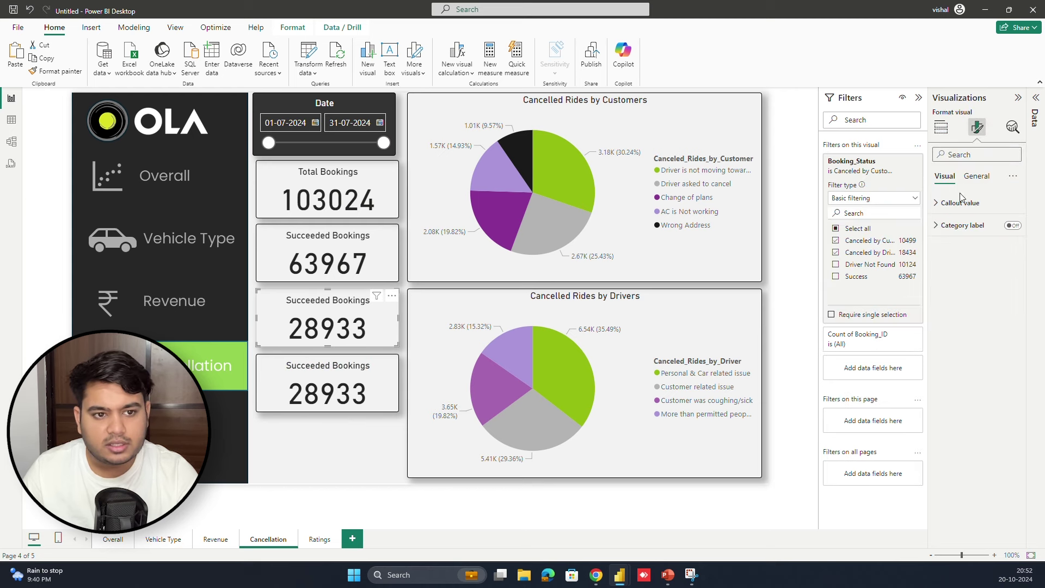
{"action": "left_click", "coordinate": [963, 202]}
{"action": "left_click", "coordinate": [977, 176]}
{"action": "left_click", "coordinate": [968, 248]}
{"action": "left_click", "coordinate": [968, 249]}
{"action": "left_click", "coordinate": [969, 224]}
{"action": "double_click", "coordinate": [971, 280]}
{"action": "type", "text": "Cancelled Bookings"}
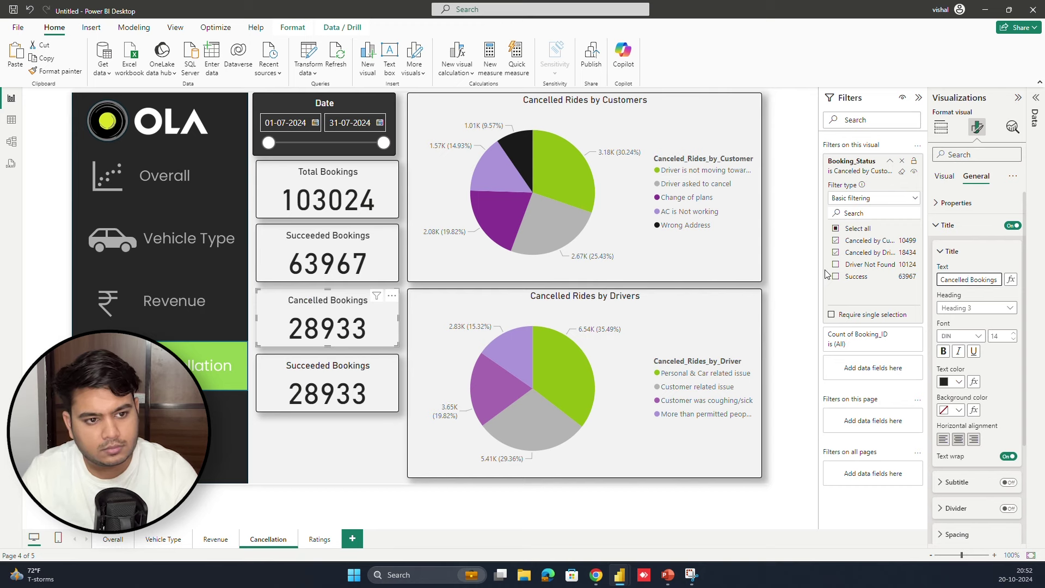
{"action": "key", "text": "BackSpace"}
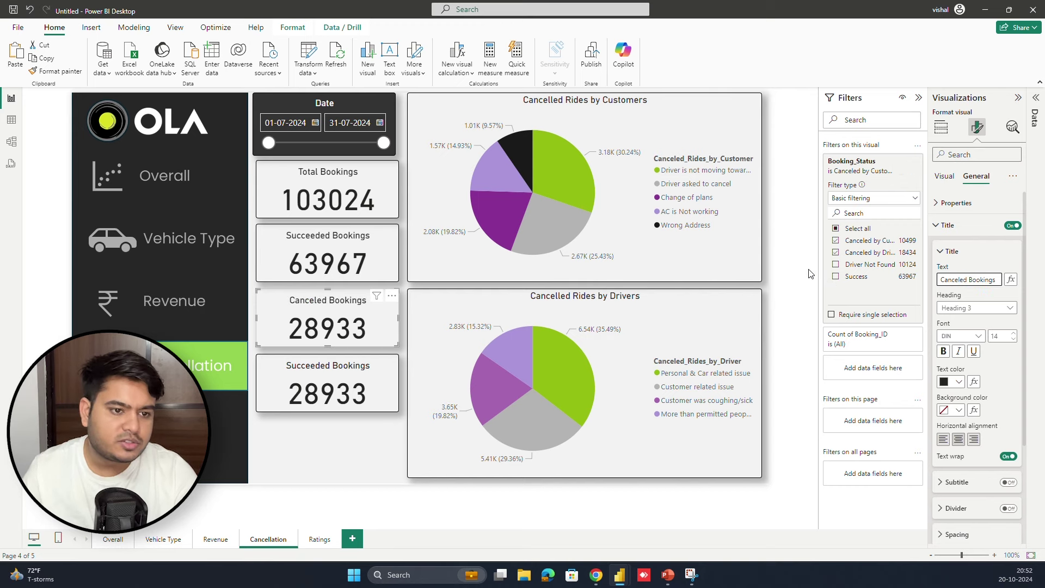
{"action": "left_click", "coordinate": [806, 269]}
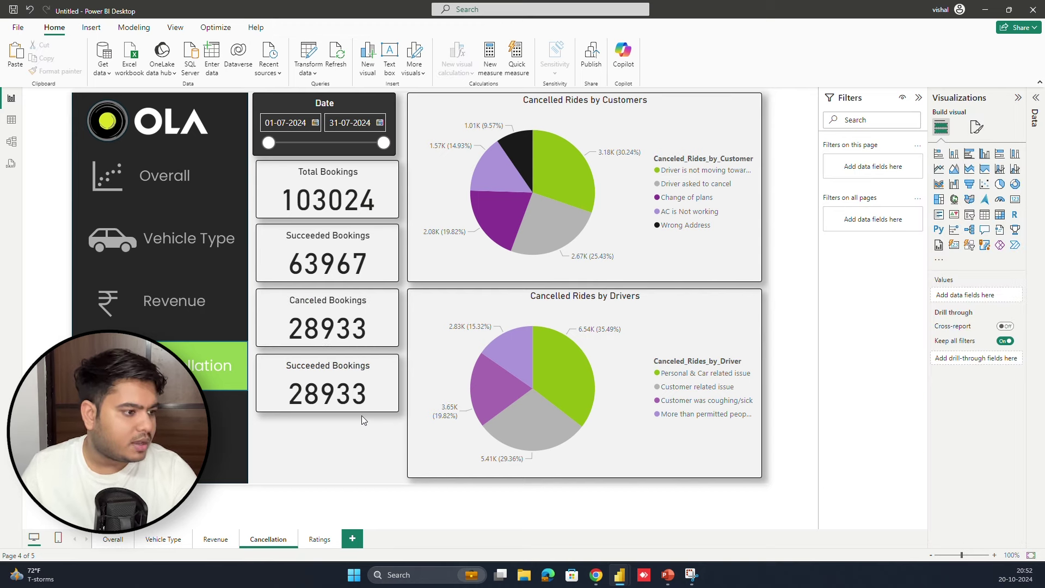
- Set the lowest card's title to "Cancellation Rate"
{"action": "left_click", "coordinate": [330, 351]}
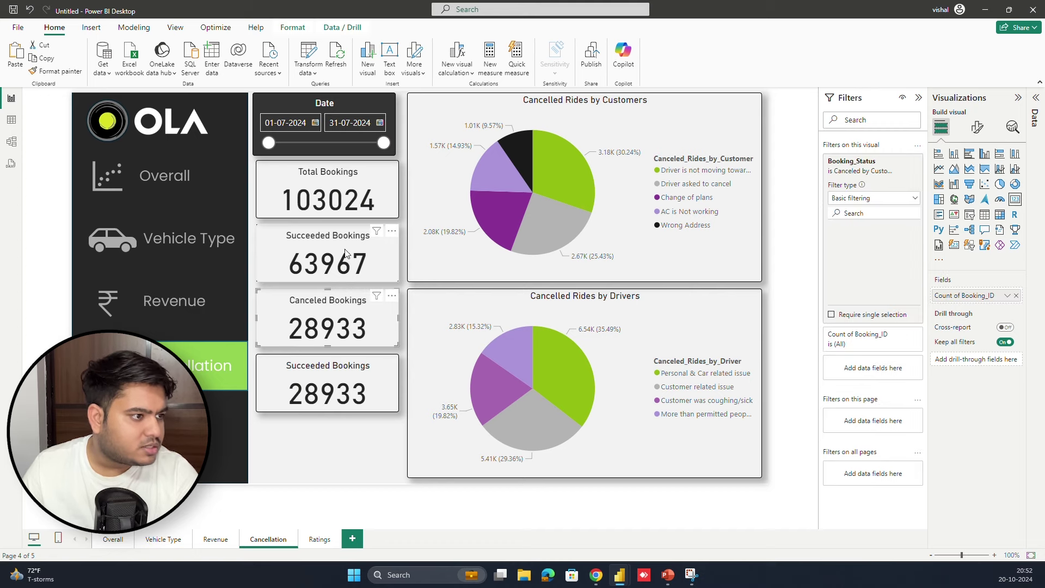
{"action": "left_click", "coordinate": [319, 386]}
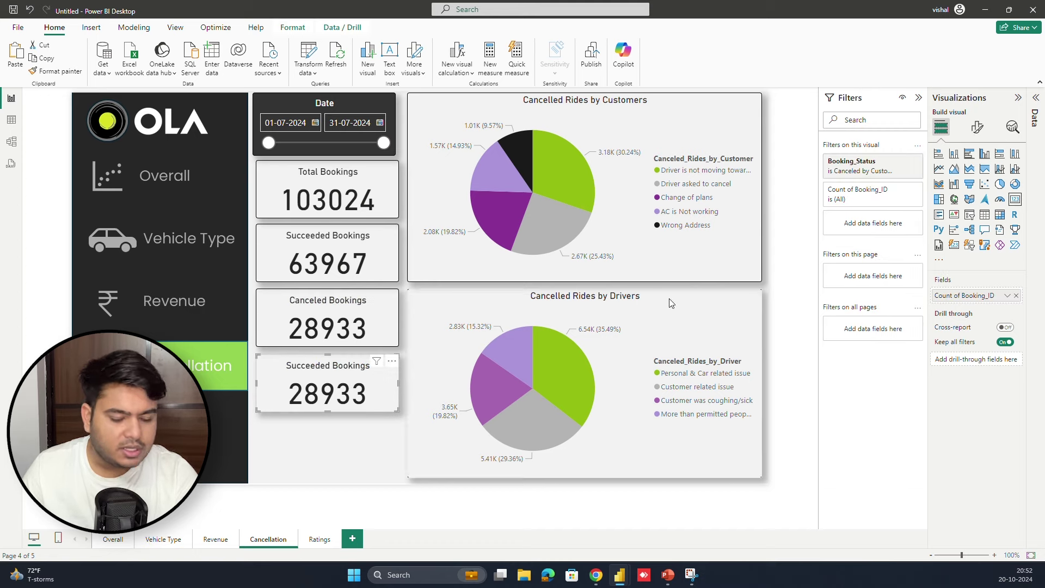
{"action": "left_click", "coordinate": [978, 127]}
{"action": "left_click", "coordinate": [966, 202]}
{"action": "left_click", "coordinate": [977, 176]}
{"action": "left_click", "coordinate": [965, 225]}
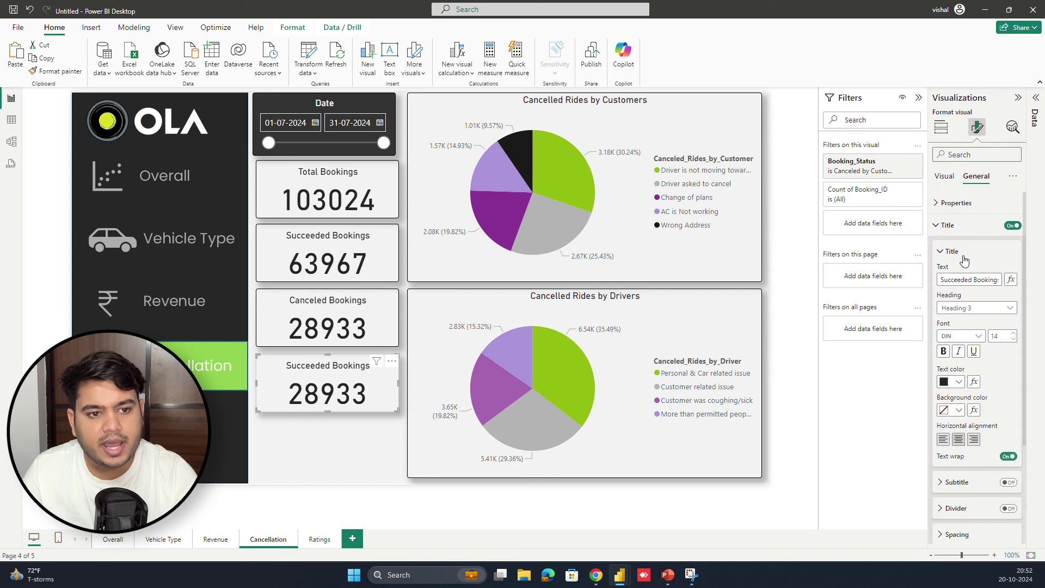
{"action": "triple_click", "coordinate": [968, 280]}
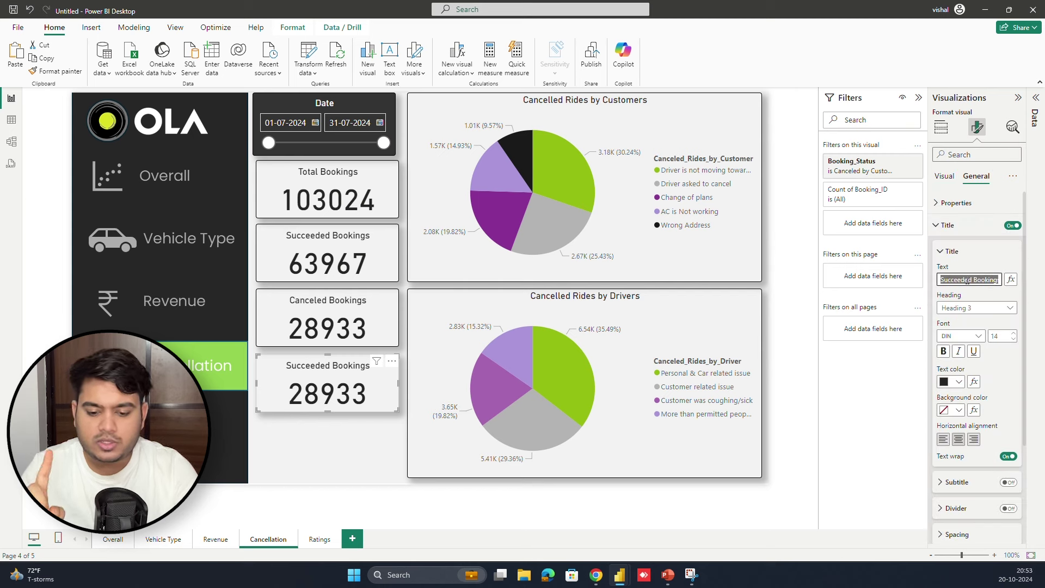
{"action": "type", "text": "Ca"}
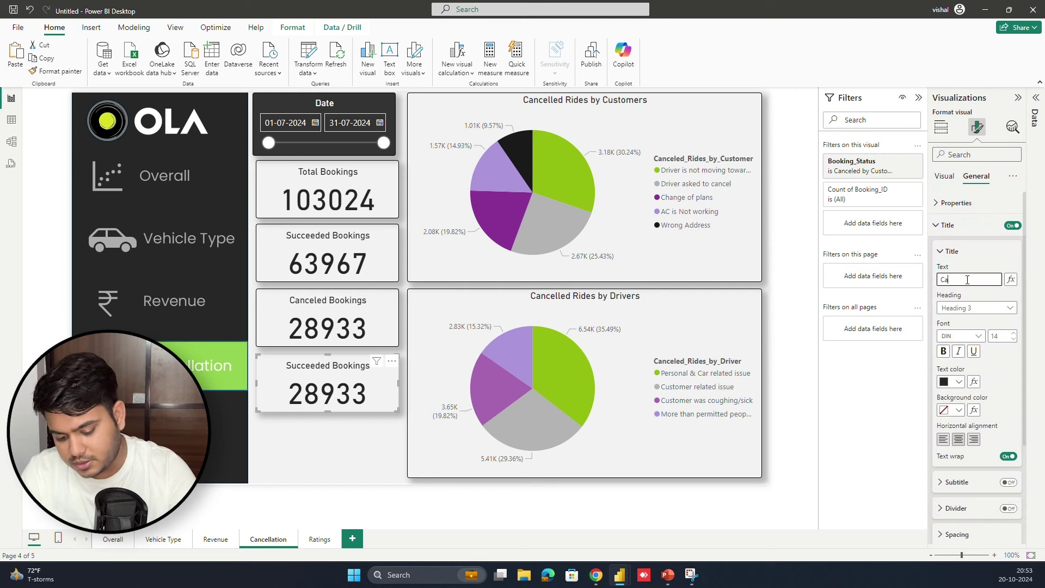
{"action": "type", "text": "ncellation Rate"}
{"action": "left_click", "coordinate": [387, 442]}
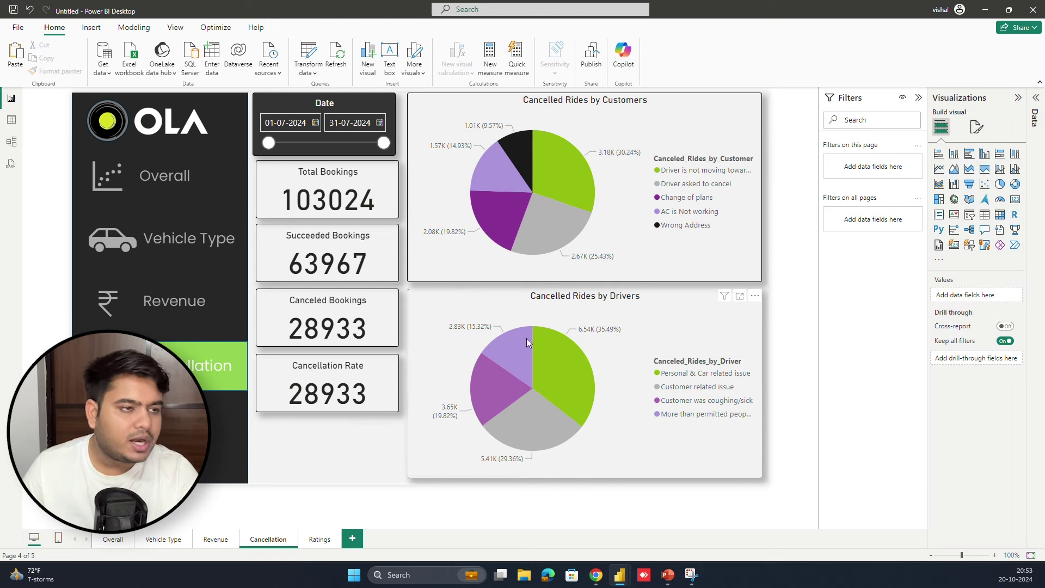
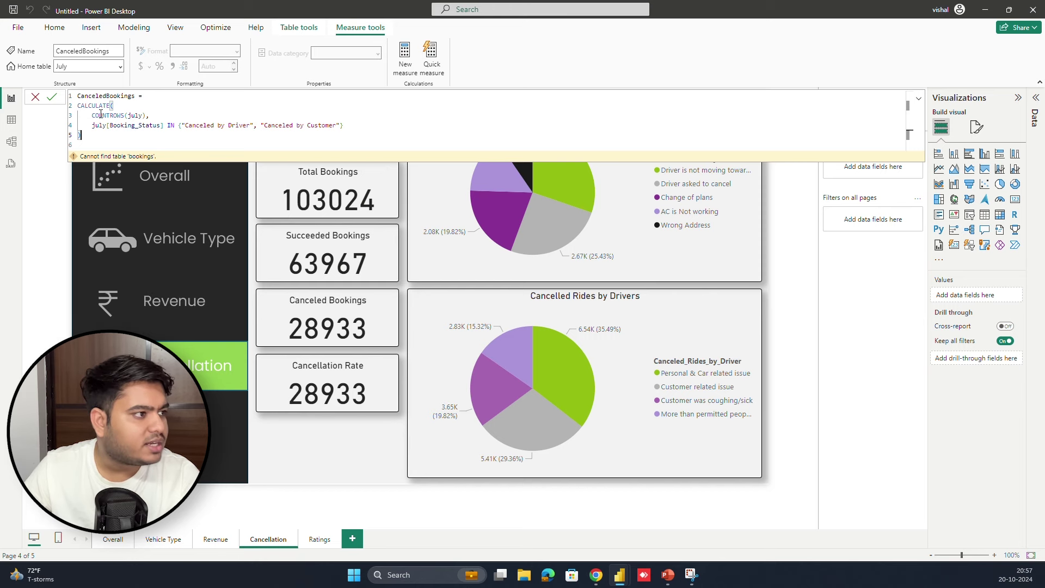
- Commit the CanceledBookings measure counting July rows whose Booking_Status is Canceled by Driver or Canceled by Customer, and select it among the data fields
{"action": "left_click", "coordinate": [137, 115]}
{"action": "left_click", "coordinate": [107, 128]}
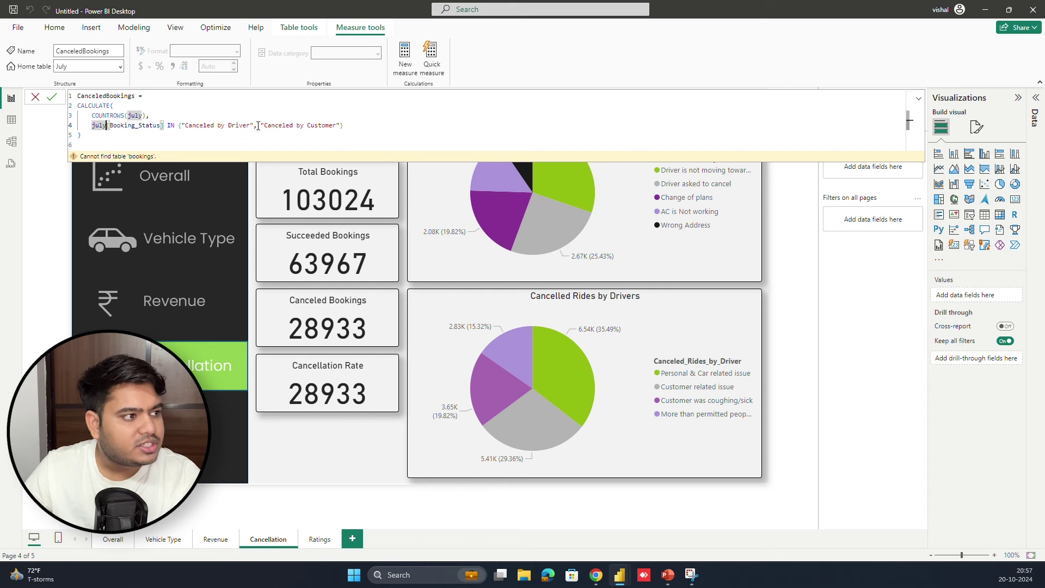
{"action": "left_click", "coordinate": [325, 127]}
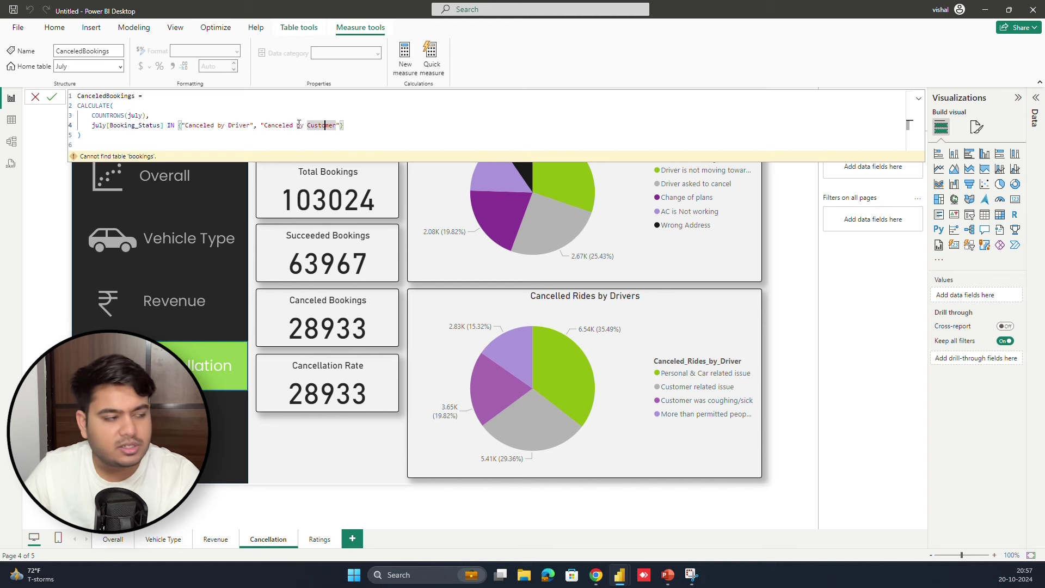
{"action": "key", "text": "Return"}
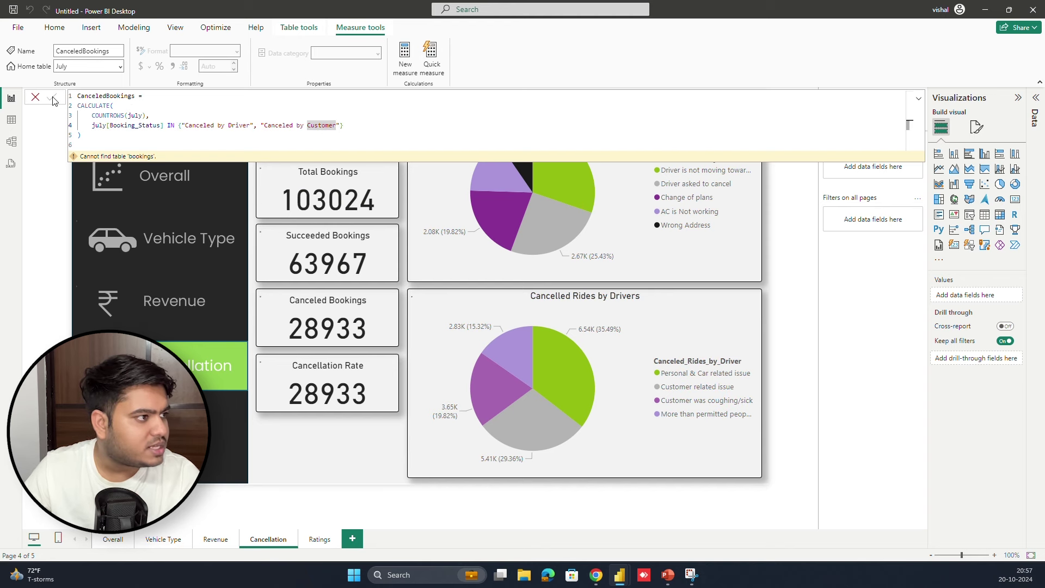
{"action": "left_click", "coordinate": [1034, 101]}
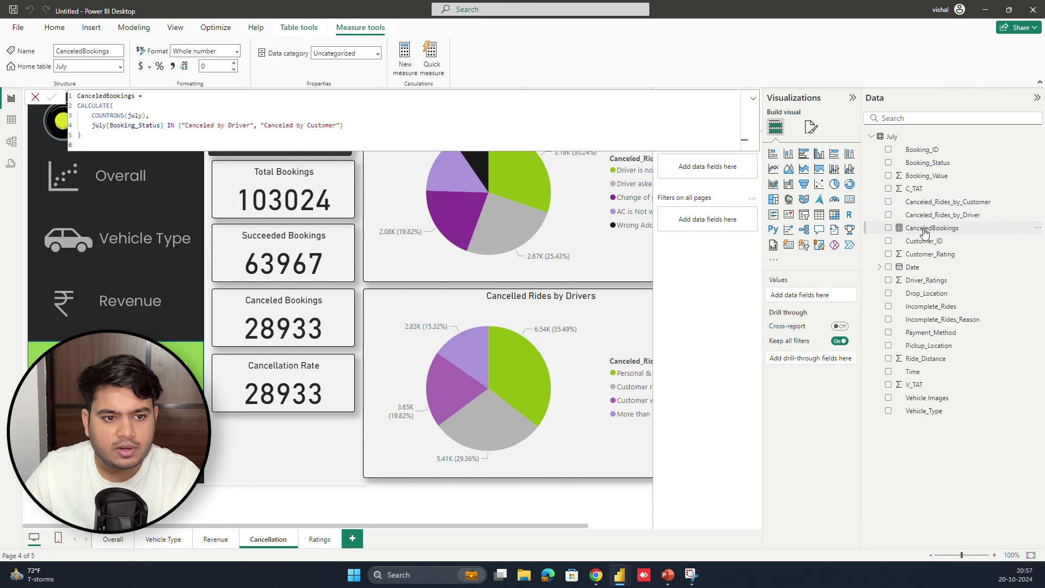
{"action": "left_click", "coordinate": [955, 230]}
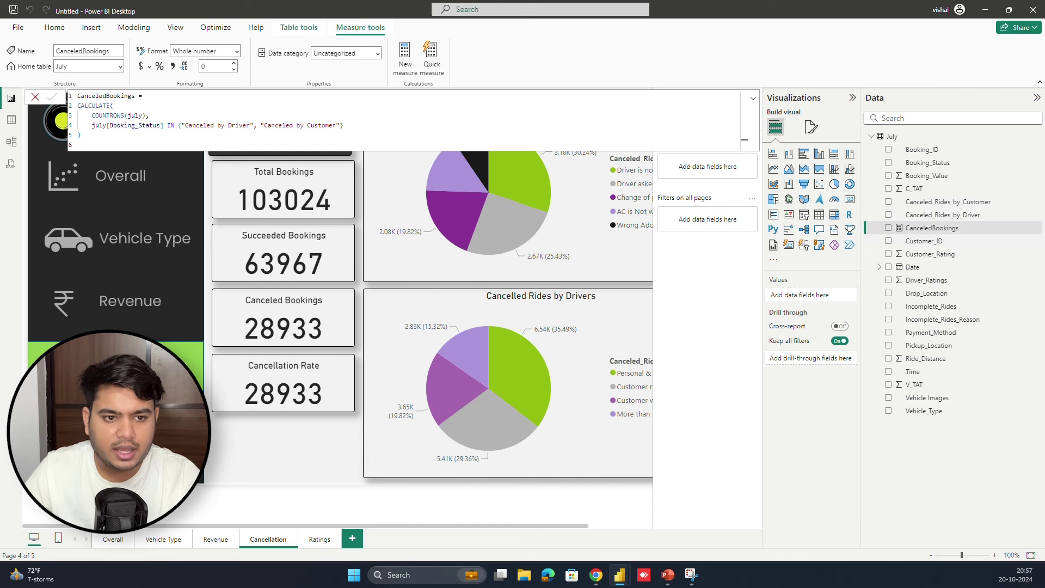
- Create a measure defined as TotalBookings = COUNTROWS(july)
{"action": "key", "text": "alt+Tab"}
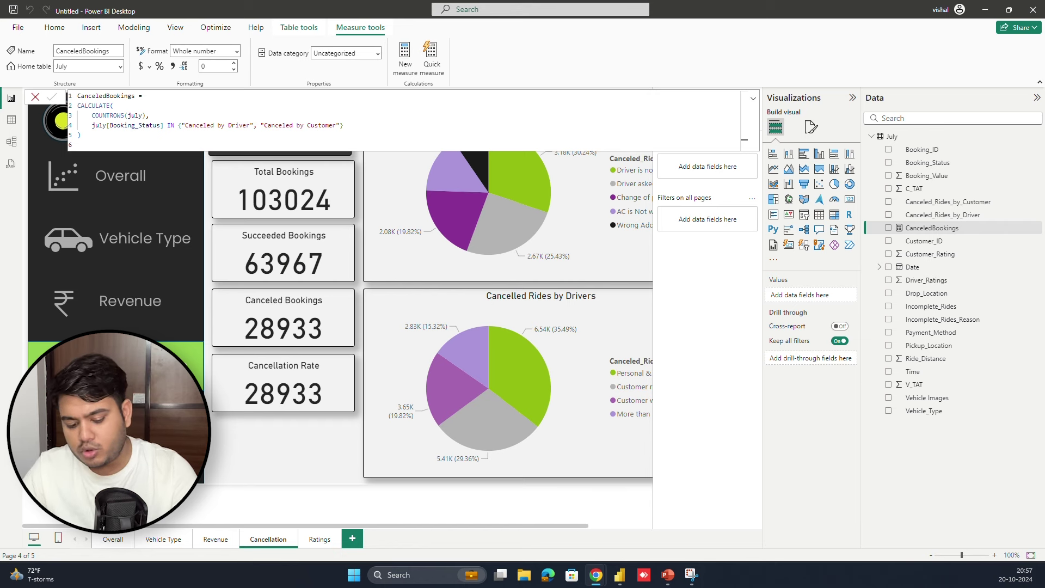
{"action": "left_click", "coordinate": [404, 59]}
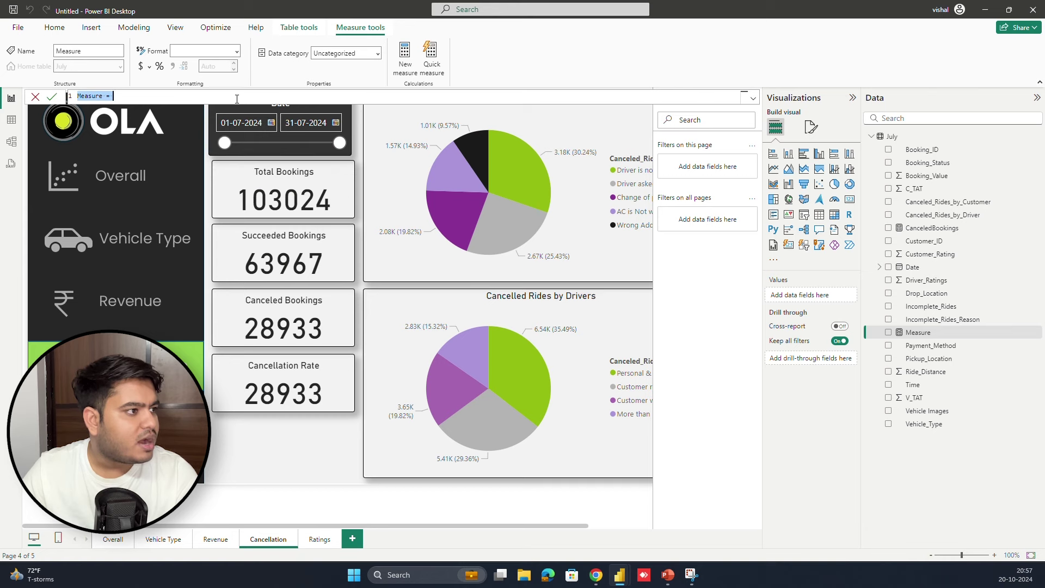
{"action": "type", "text": "TotalBookings = COUNTROWS(july)"}
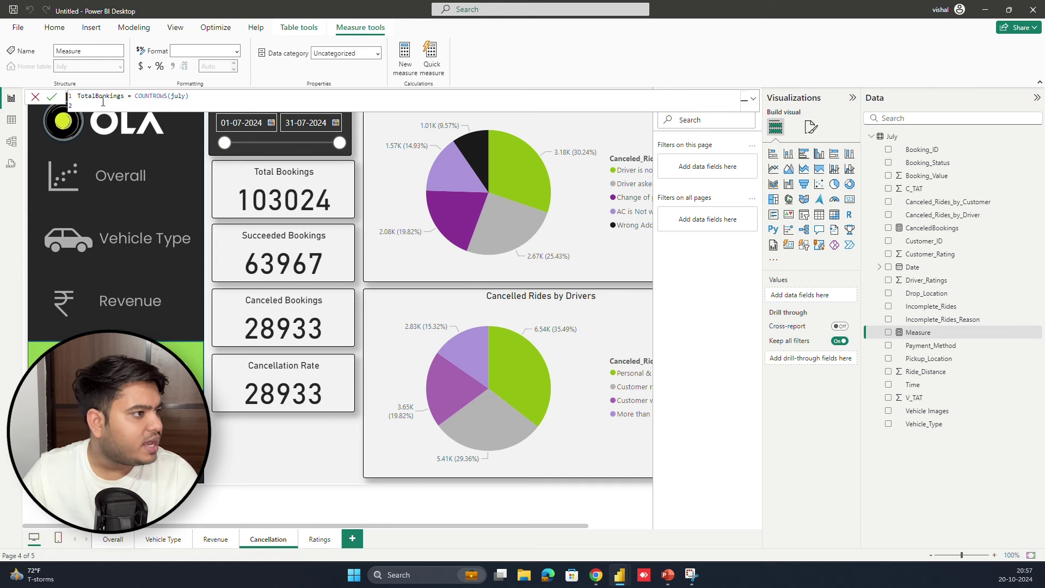
{"action": "left_click_drag", "start_coordinate": [136, 96], "coordinate": [189, 95]}
{"action": "left_click", "coordinate": [190, 96]}
{"action": "left_click", "coordinate": [206, 104]}
- Create the measure CanceledPercentage = DIVIDE([CanceledBookings], [TotalBookings], 0), without the * 100 multiplier
{"action": "left_click", "coordinate": [405, 58]}
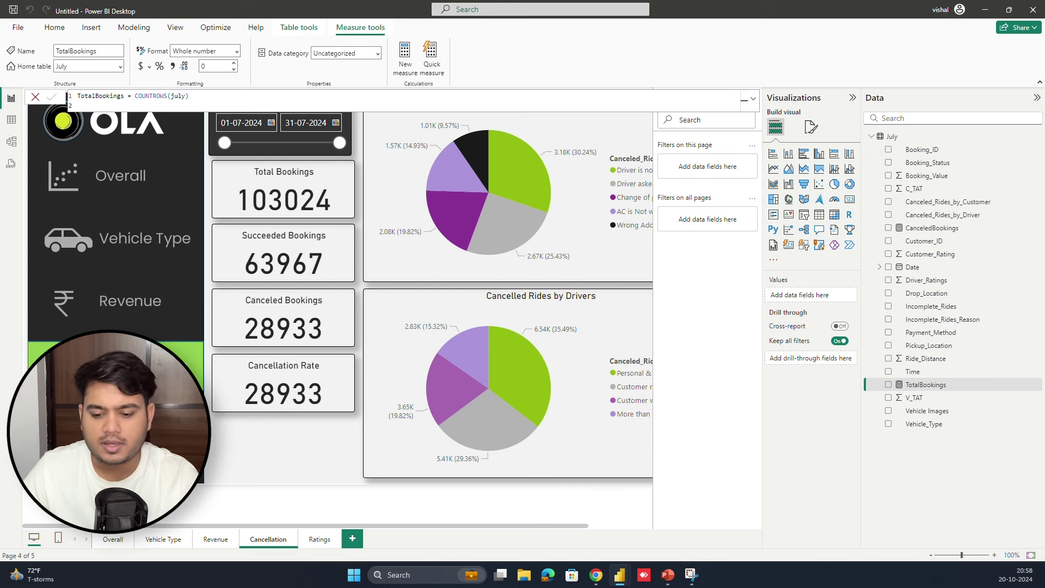
{"action": "key", "text": "alt+Tab"}
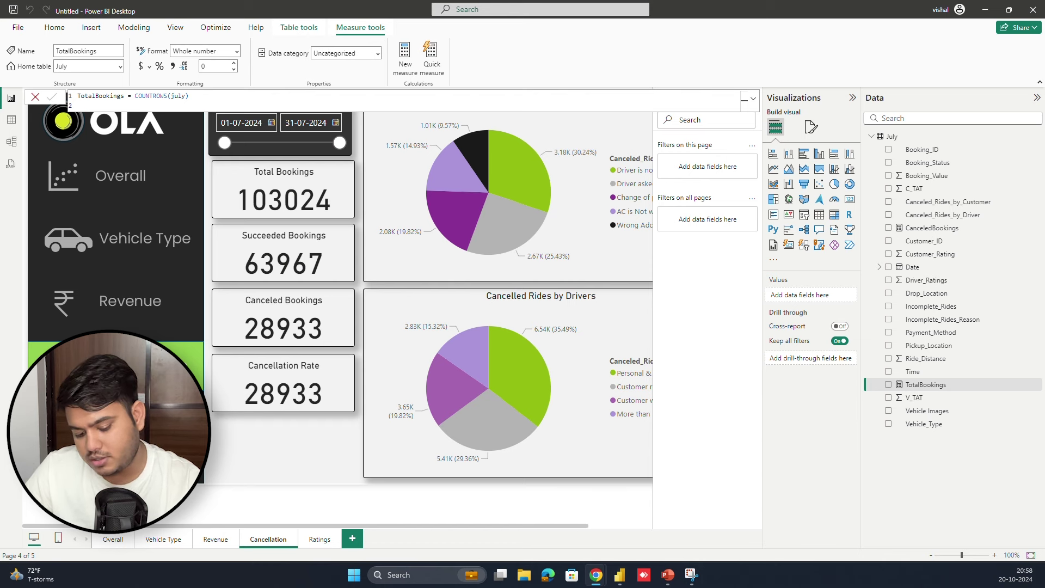
{"action": "left_click", "coordinate": [406, 59]}
{"action": "type", "text": "CanceledPercentage = DIVIDE([CanceledBookings], [TotalBookings], 0) * 100"}
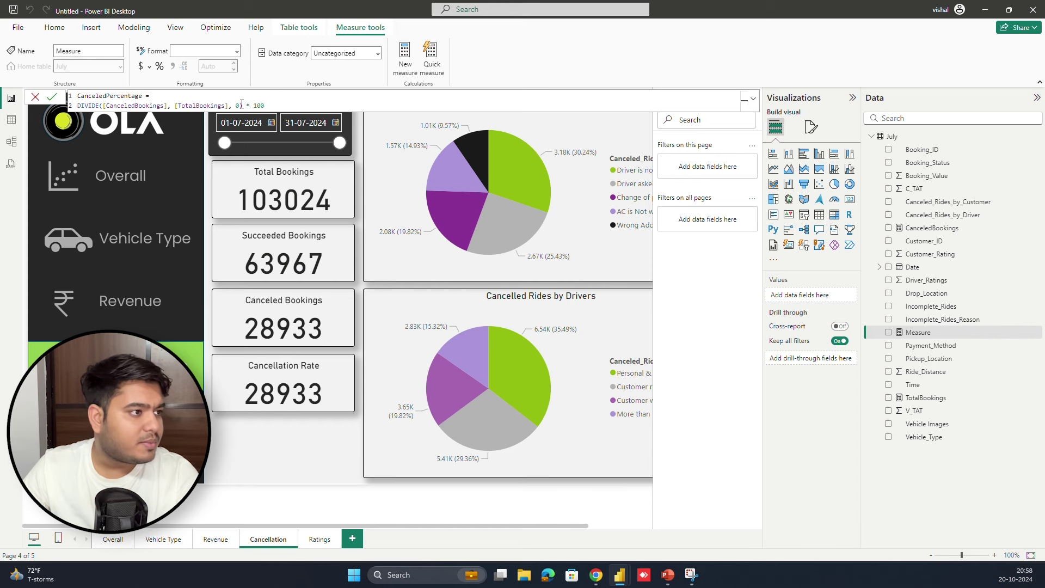
{"action": "left_click", "coordinate": [306, 100]}
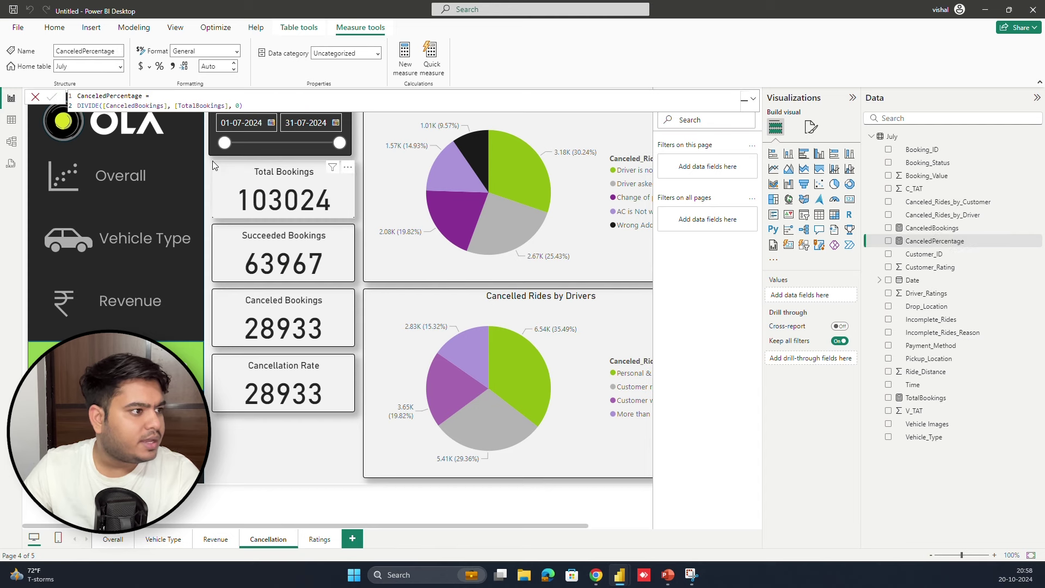
{"action": "left_click", "coordinate": [214, 163]}
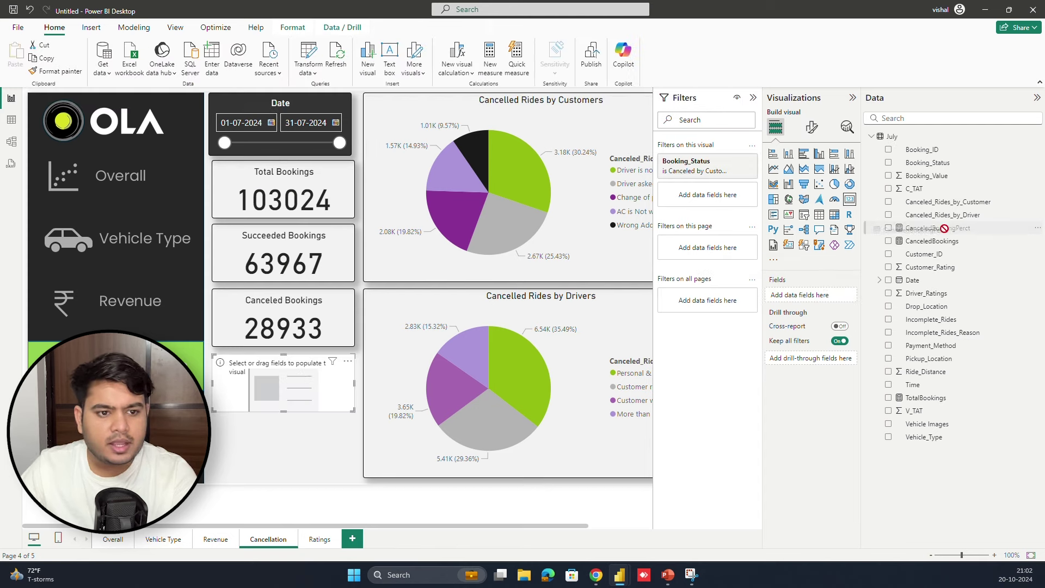
- Add the CanceledBookingPerct measure to the Cancellation Rate card and remove that card's Booking_Status filter
{"action": "left_click_drag", "start_coordinate": [938, 227], "coordinate": [812, 295]}
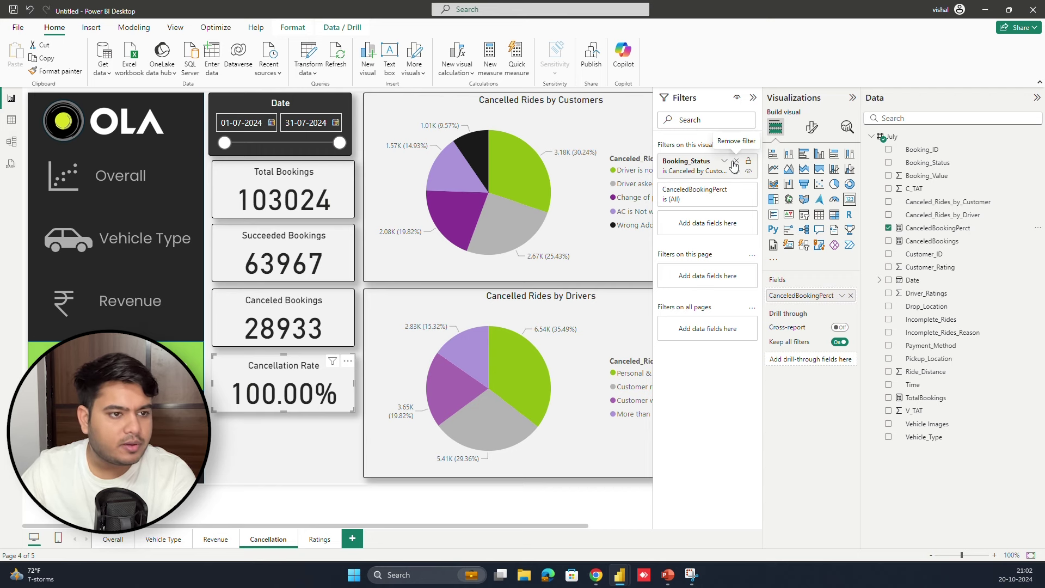
{"action": "left_click", "coordinate": [734, 163]}
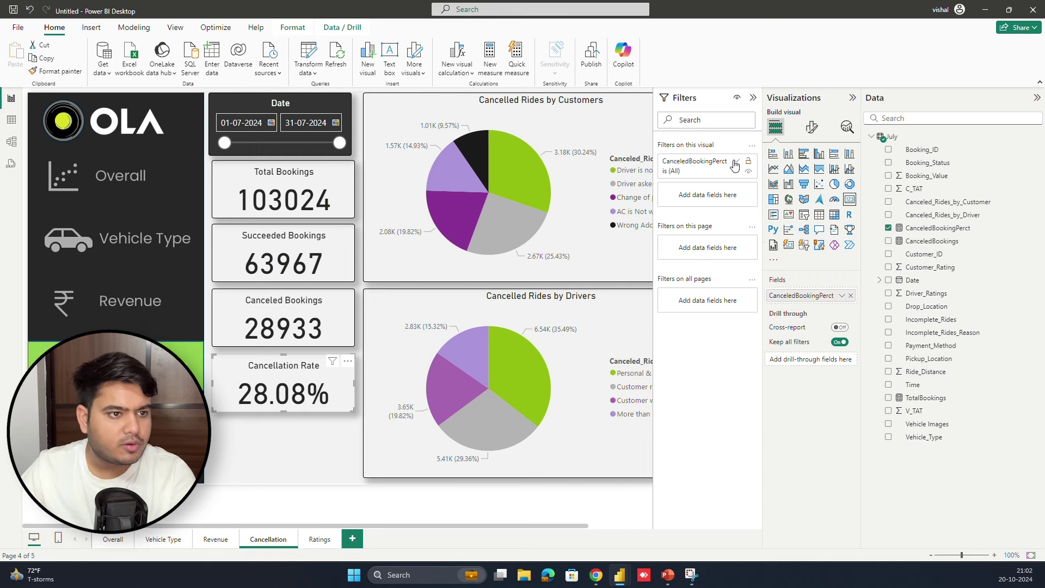
{"action": "left_click", "coordinate": [315, 430]}
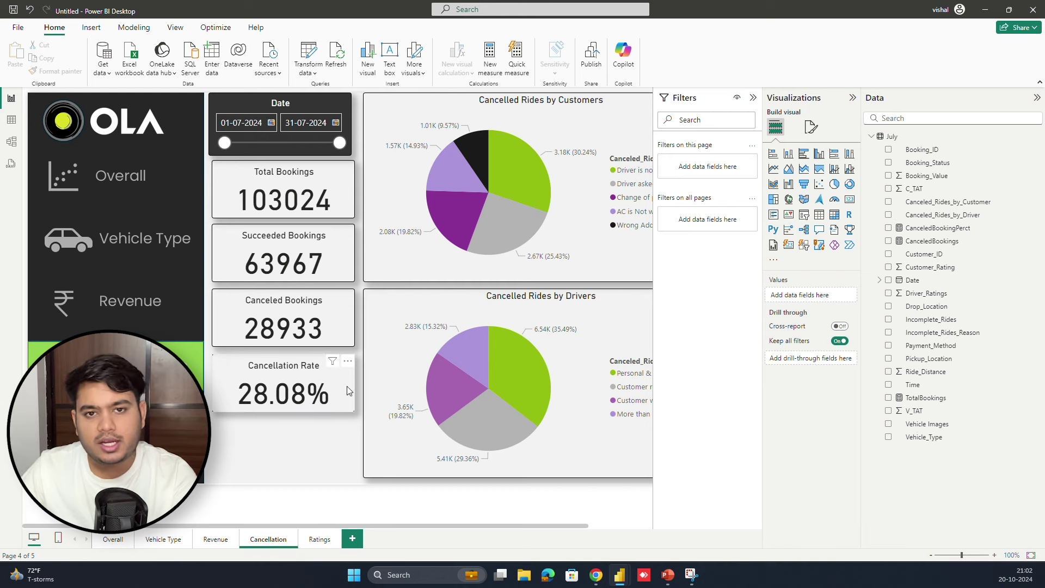
- Move the Cancellation Rate card down level with the lower pie chart's base, and place the Canceled Bookings card above it, made taller
{"action": "left_click_drag", "start_coordinate": [322, 406], "coordinate": [284, 409]}
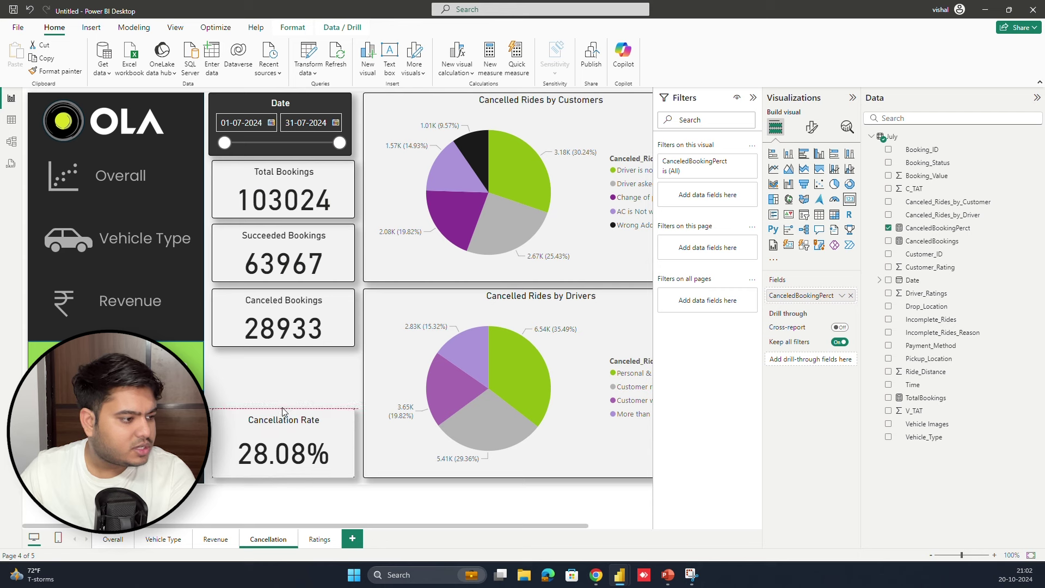
{"action": "left_click", "coordinate": [289, 339]}
{"action": "left_click_drag", "start_coordinate": [289, 339], "coordinate": [285, 394]}
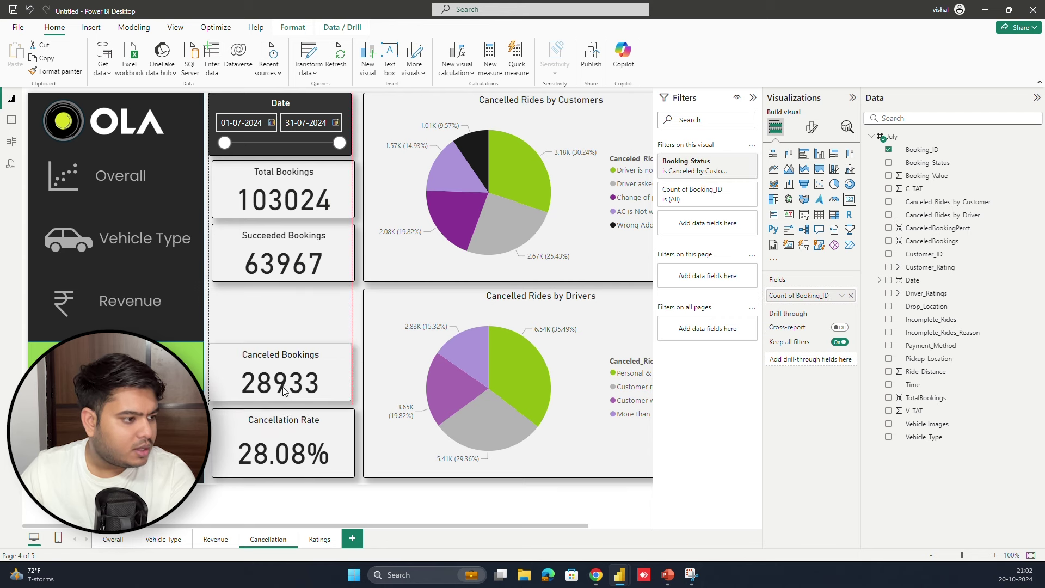
{"action": "left_click", "coordinate": [285, 331]}
{"action": "left_click", "coordinate": [282, 347]}
{"action": "left_click_drag", "start_coordinate": [282, 344], "coordinate": [286, 329]}
- Move the Succeeded Bookings card down toward Canceled Bookings and make it and the Total Bookings card taller to fill the column
{"action": "left_click", "coordinate": [277, 258]}
{"action": "left_click_drag", "start_coordinate": [277, 258], "coordinate": [277, 278]}
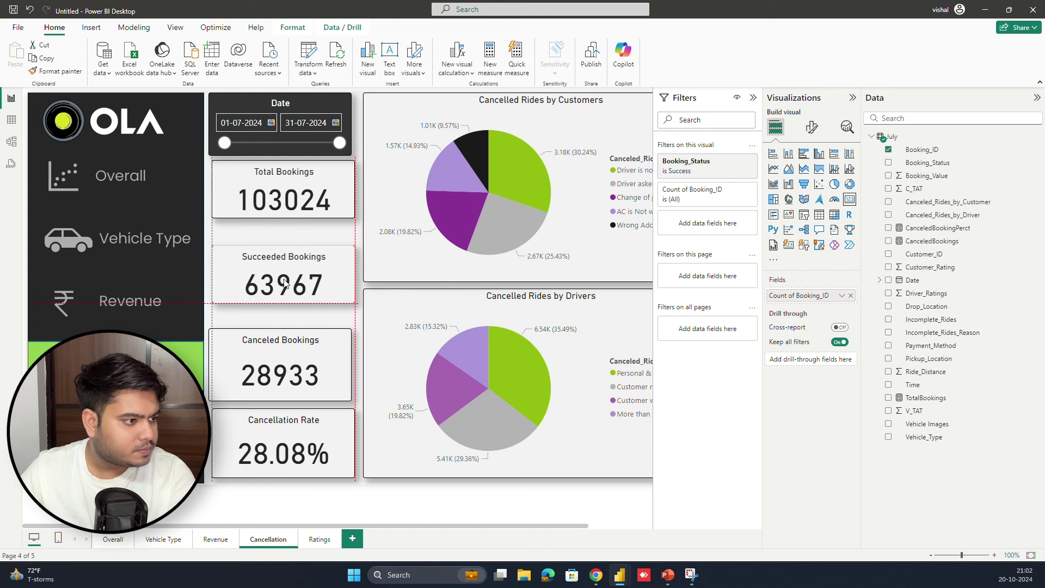
{"action": "left_click", "coordinate": [350, 472]}
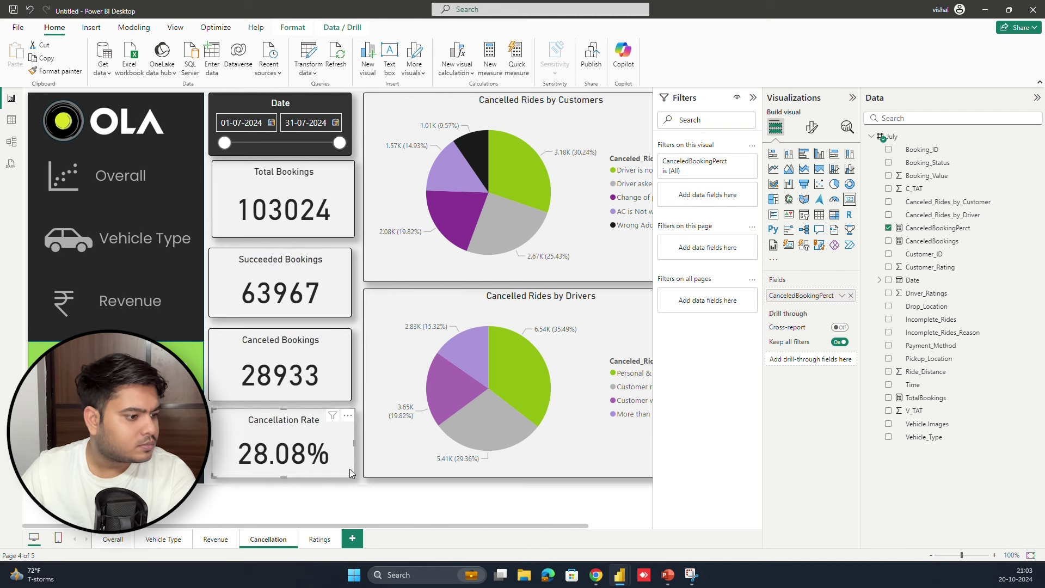
- Collapse the Filters and Visualizations panes and shift the Cancellation Rate card slightly left to line up with the Canceled Bookings card
{"action": "left_click", "coordinate": [357, 469]}
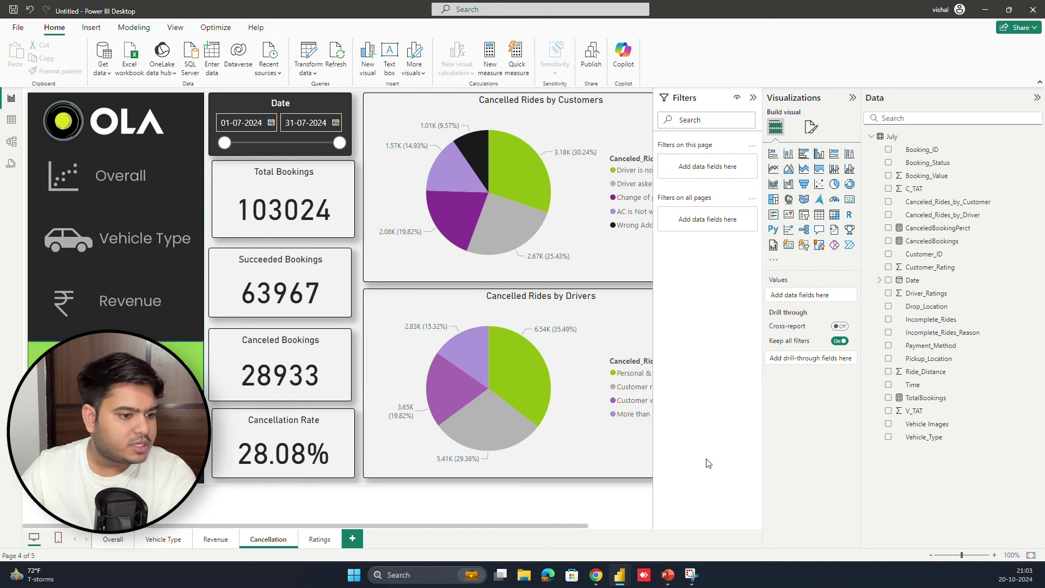
{"action": "left_click", "coordinate": [754, 98]}
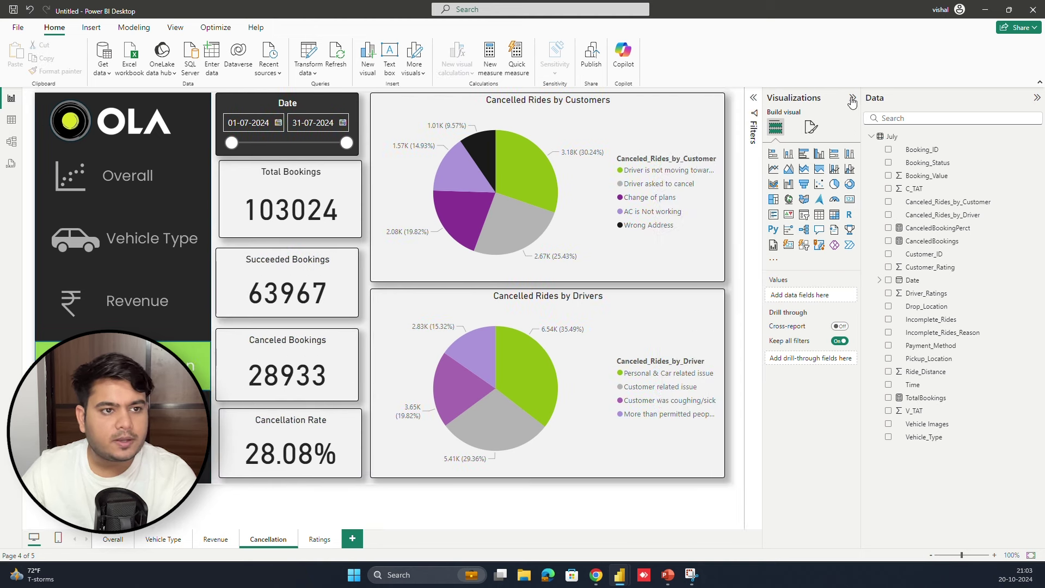
{"action": "left_click", "coordinate": [853, 98]}
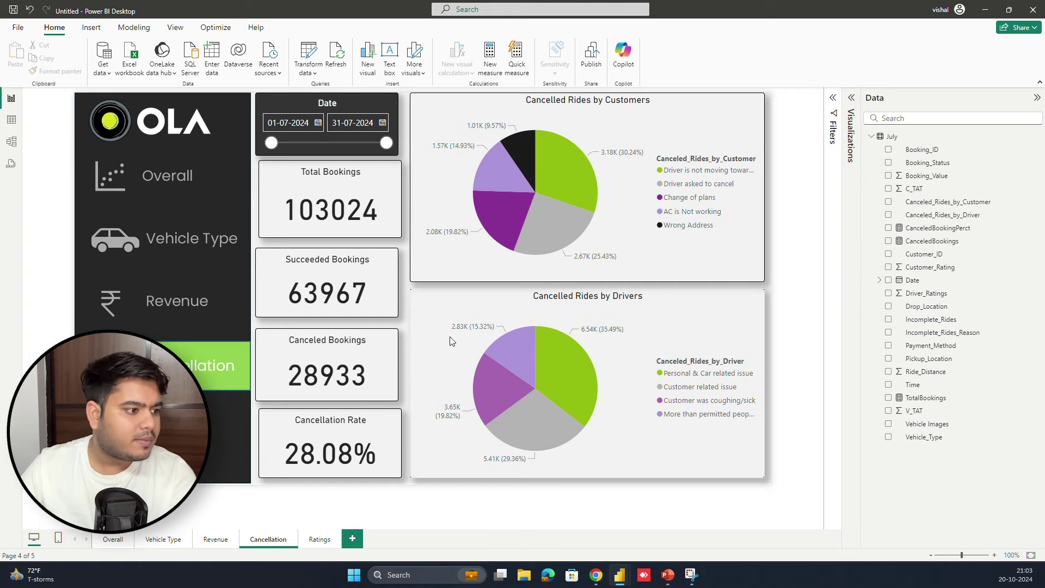
{"action": "left_click", "coordinate": [388, 445]}
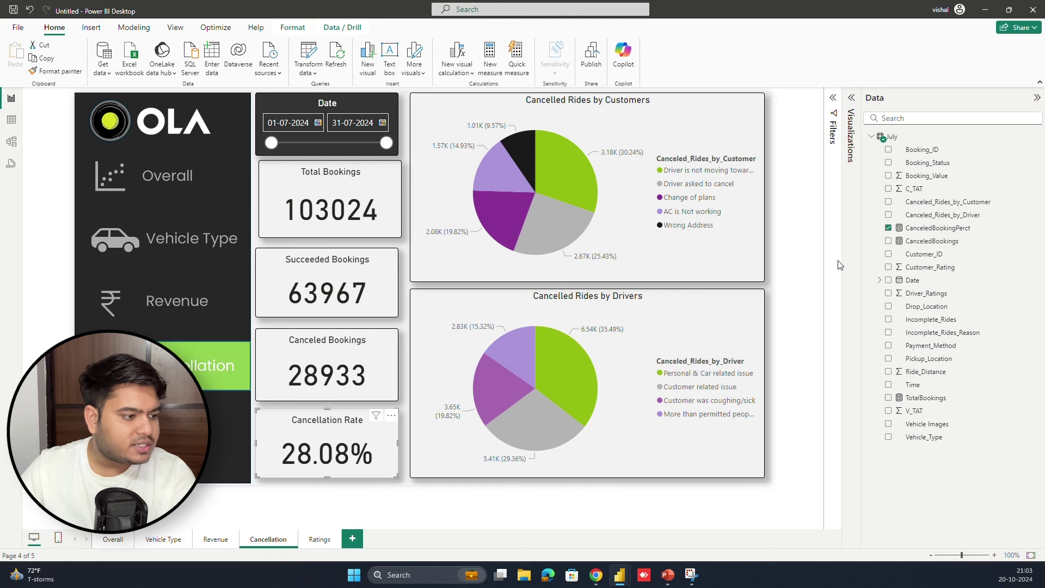
{"action": "left_click", "coordinate": [810, 229]}
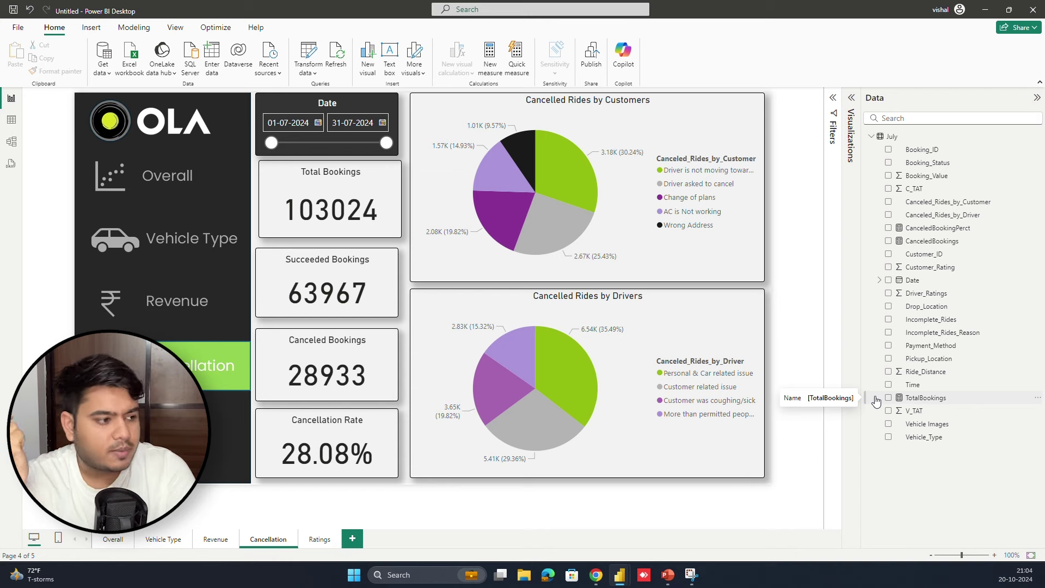
- On the Ratings page, insert a card visual and shrink it to fit the empty cell under Prime Sedan in the upper table
{"action": "left_click", "coordinate": [321, 540]}
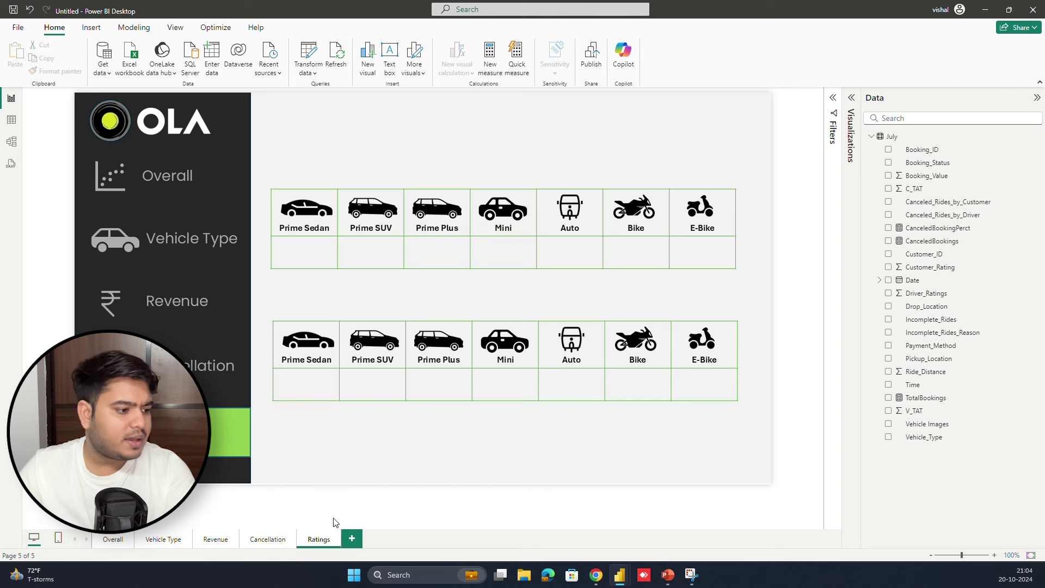
{"action": "left_click", "coordinate": [273, 538]}
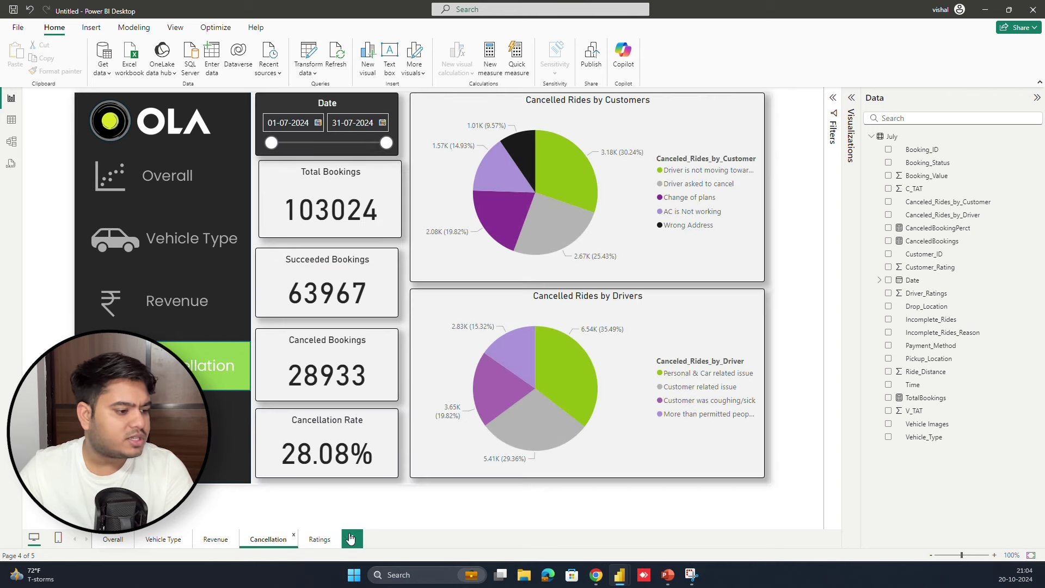
{"action": "left_click", "coordinate": [320, 539]}
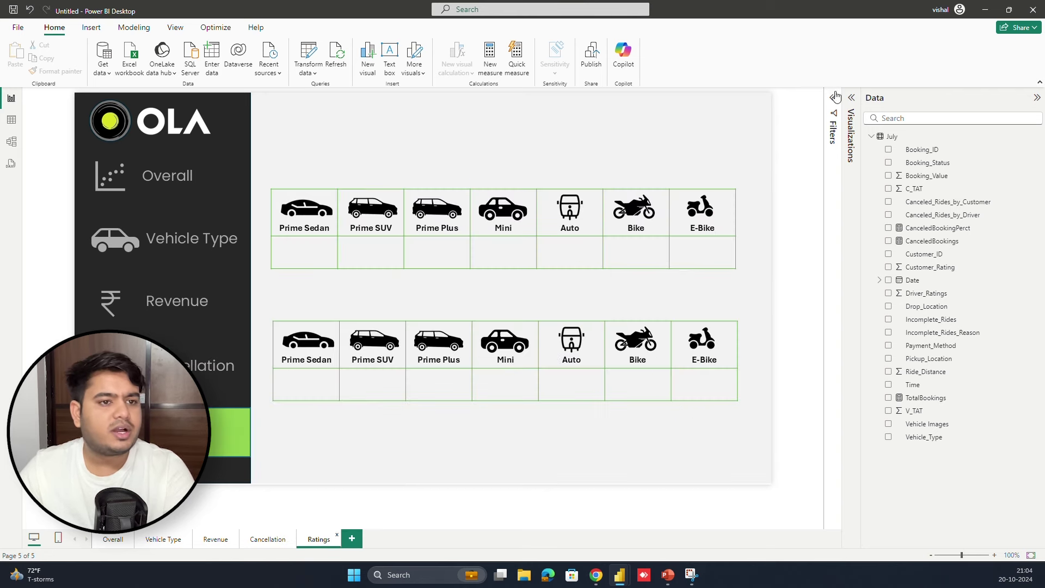
{"action": "left_click", "coordinate": [852, 100]}
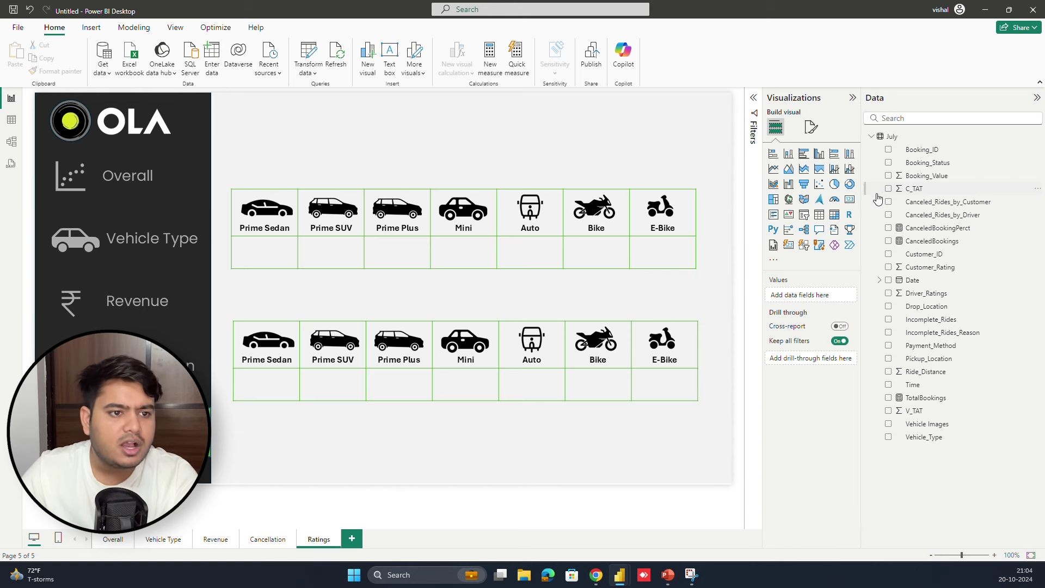
{"action": "left_click", "coordinate": [850, 199]}
{"action": "left_click_drag", "start_coordinate": [335, 213], "coordinate": [346, 305]}
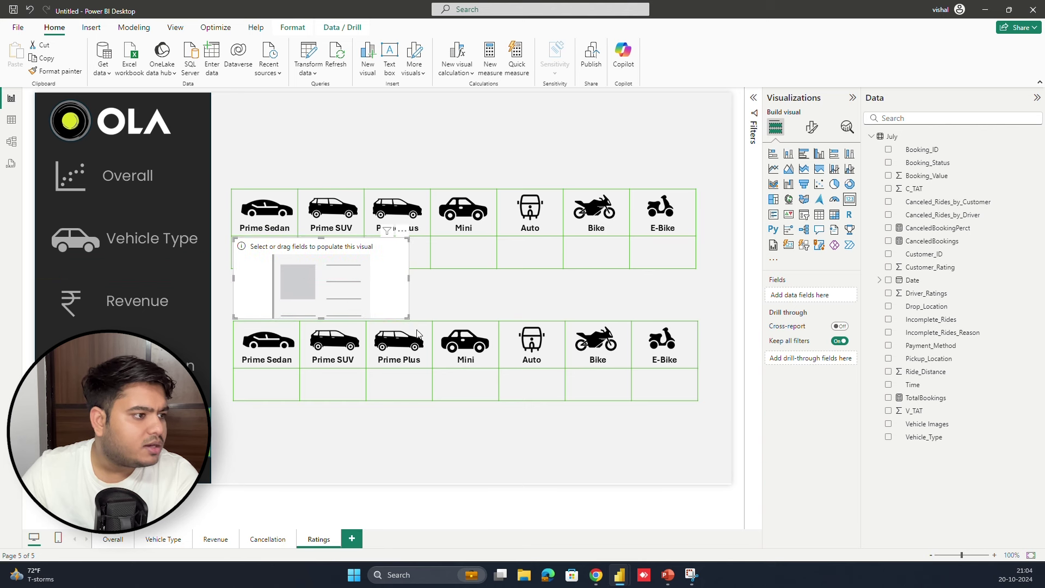
{"action": "left_click_drag", "start_coordinate": [407, 316], "coordinate": [294, 264]}
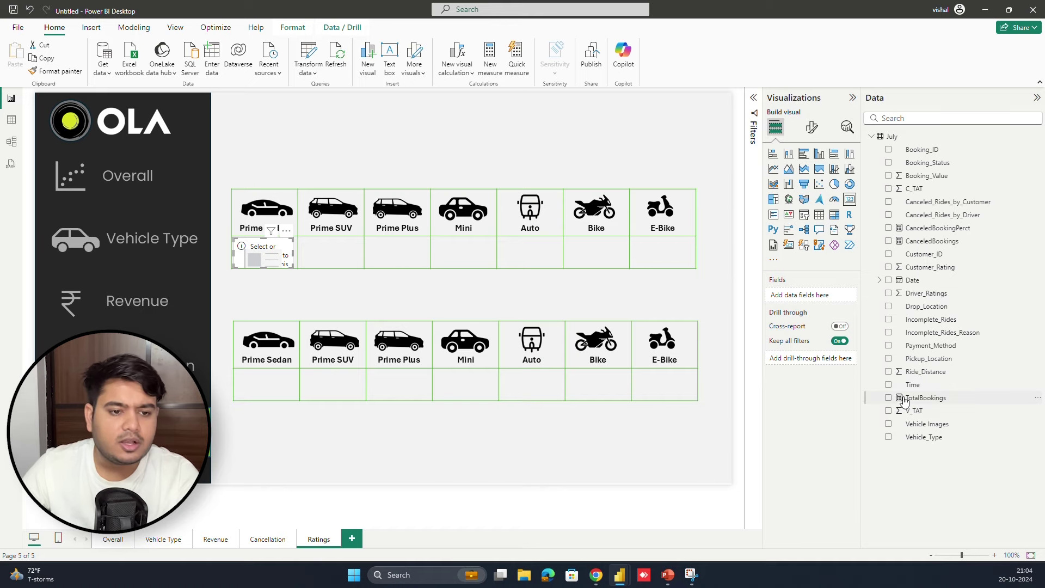
- Check the items listed under Ratings in the SQL Questions document in Chrome, and return to Power BI
{"action": "mouse_move", "coordinate": [597, 577]}
{"action": "left_click", "coordinate": [547, 525]}
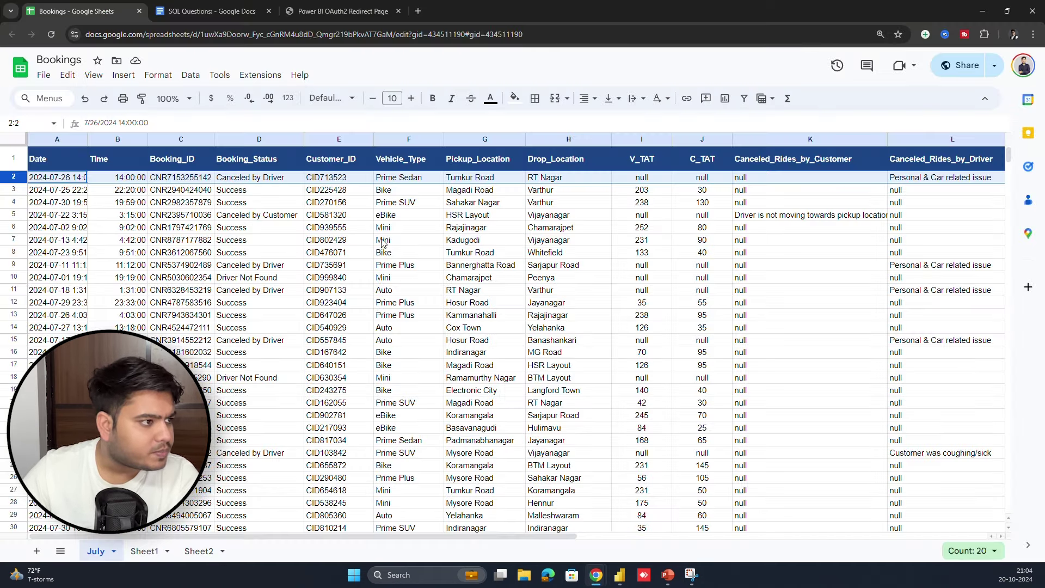
{"action": "left_click", "coordinate": [220, 12]}
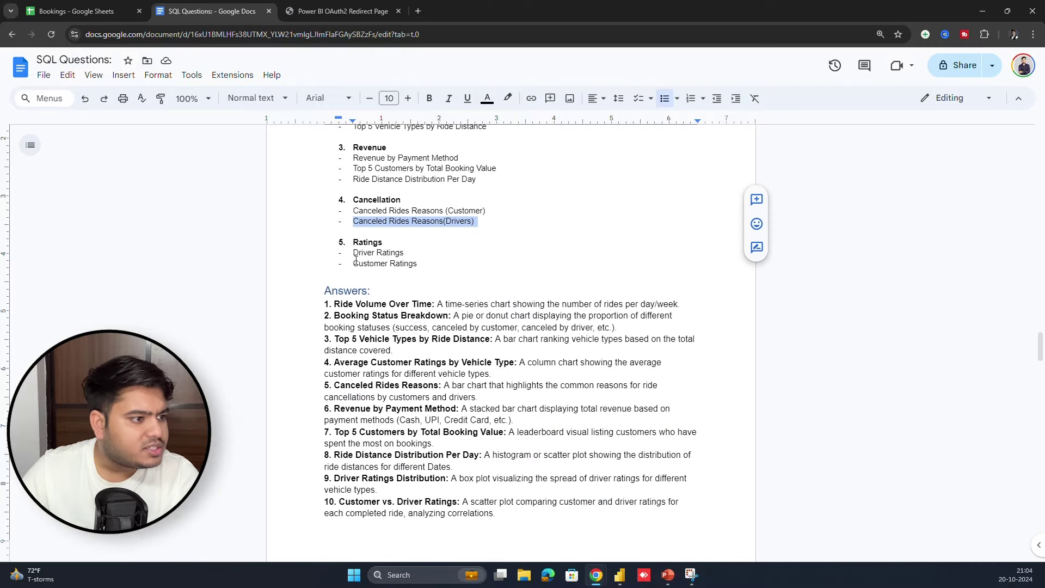
{"action": "left_click", "coordinate": [422, 245]}
{"action": "left_click_drag", "start_coordinate": [345, 267], "coordinate": [476, 262]}
{"action": "left_click", "coordinate": [463, 267]}
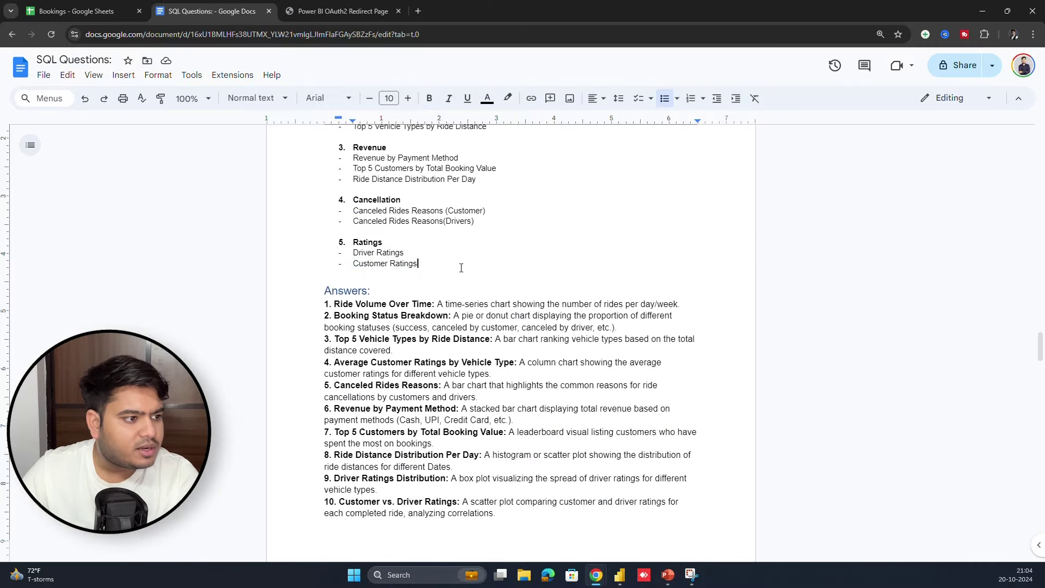
{"action": "mouse_move", "coordinate": [597, 575]}
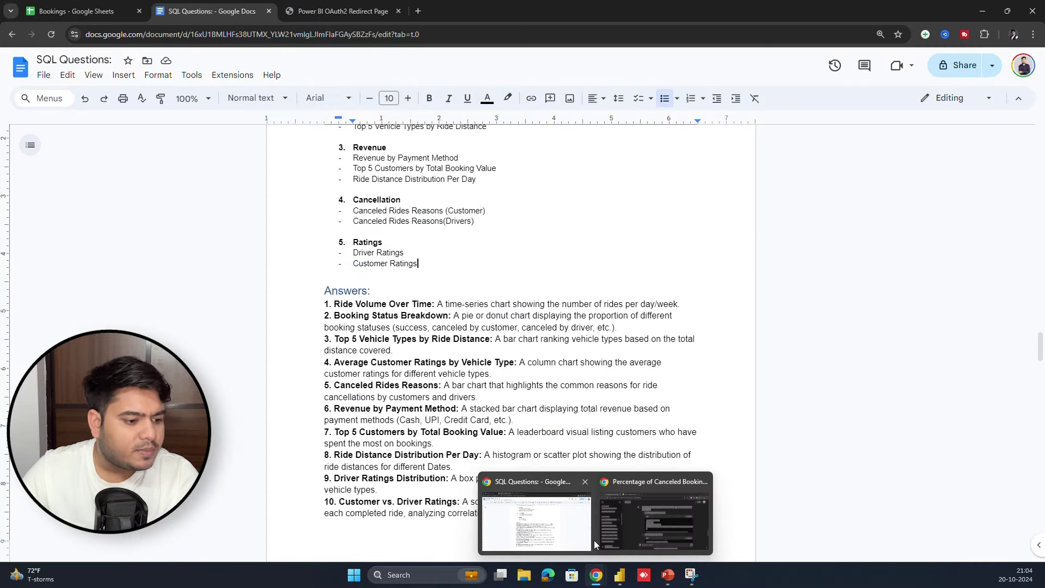
{"action": "mouse_move", "coordinate": [627, 583]}
{"action": "left_click", "coordinate": [592, 484]}
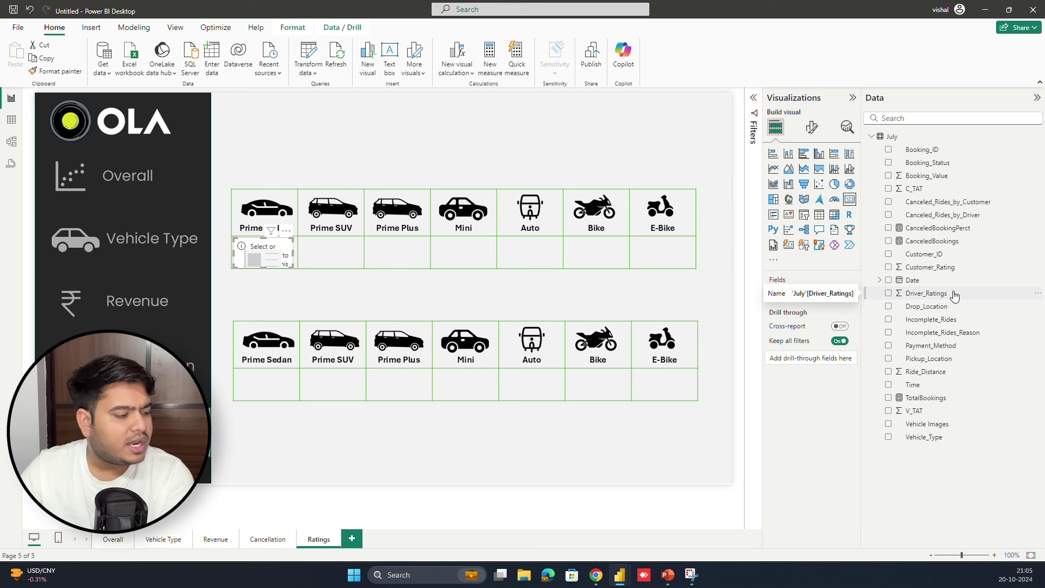
- Add Driver_Ratings to the Prime Sedan card, summarize it as Average, and size the card to the cell's width
{"action": "left_click_drag", "start_coordinate": [949, 291], "coordinate": [277, 257]}
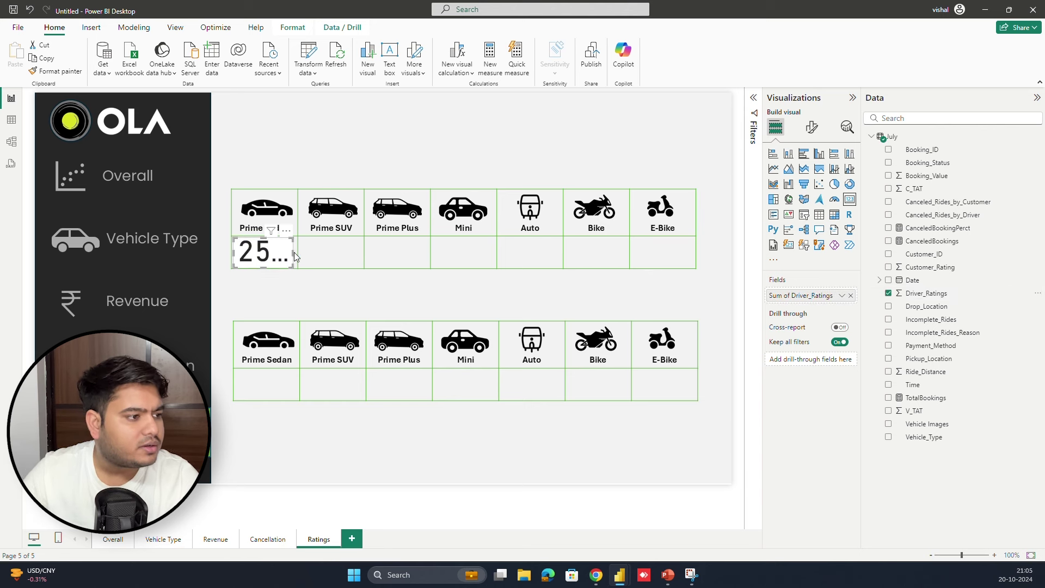
{"action": "left_click_drag", "start_coordinate": [294, 253], "coordinate": [384, 254]}
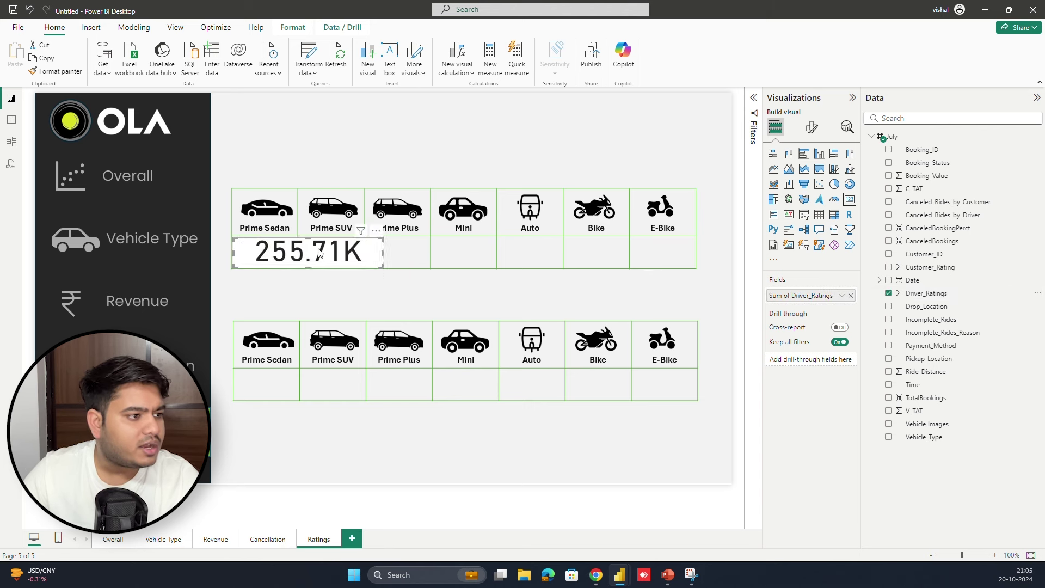
{"action": "left_click", "coordinate": [842, 296]}
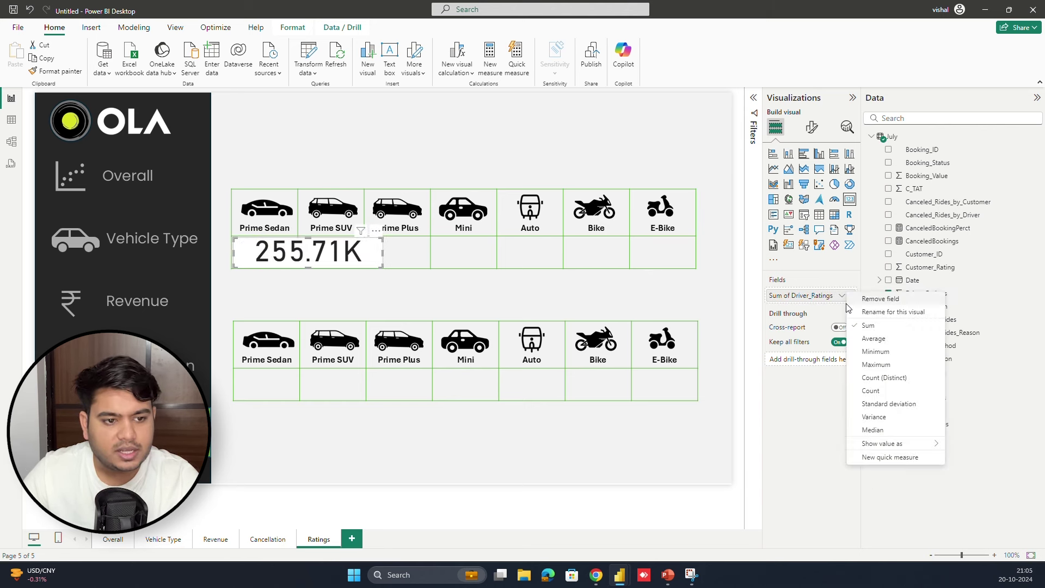
{"action": "left_click", "coordinate": [875, 338]}
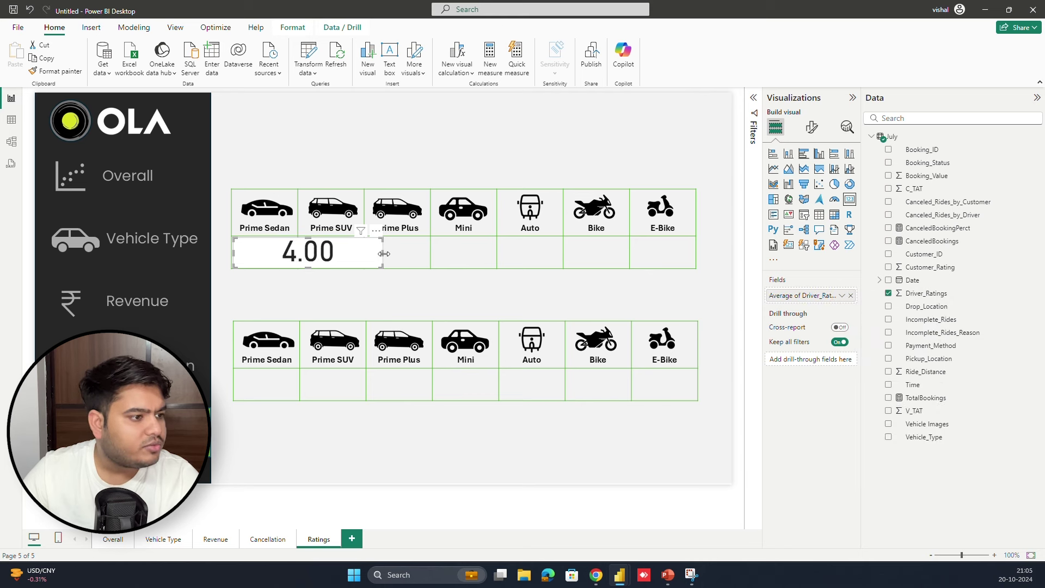
{"action": "left_click", "coordinate": [305, 258]}
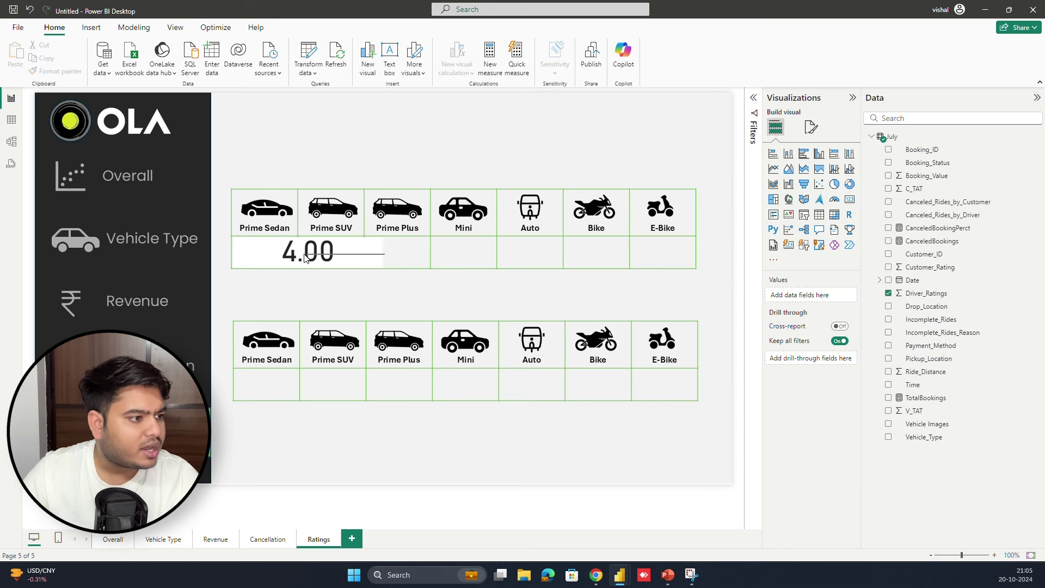
{"action": "left_click", "coordinate": [382, 253]}
{"action": "left_click_drag", "start_coordinate": [382, 253], "coordinate": [294, 257]}
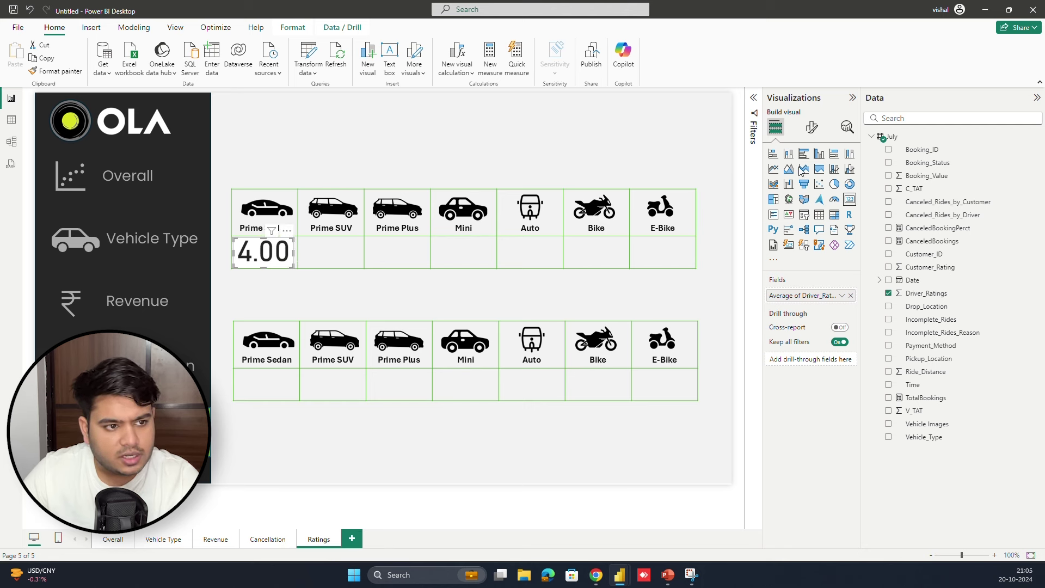
- Set the Prime Sedan card's callout value font size to 25 and remove its background
{"action": "left_click", "coordinate": [812, 127]}
{"action": "left_click", "coordinate": [811, 176]}
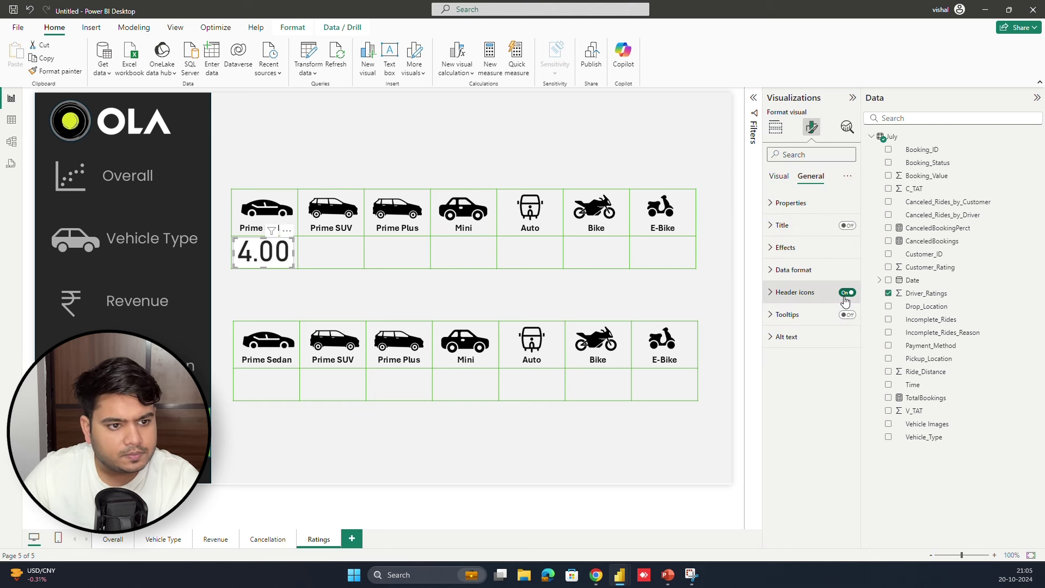
{"action": "left_click", "coordinate": [817, 251]}
{"action": "left_click", "coordinate": [779, 175]}
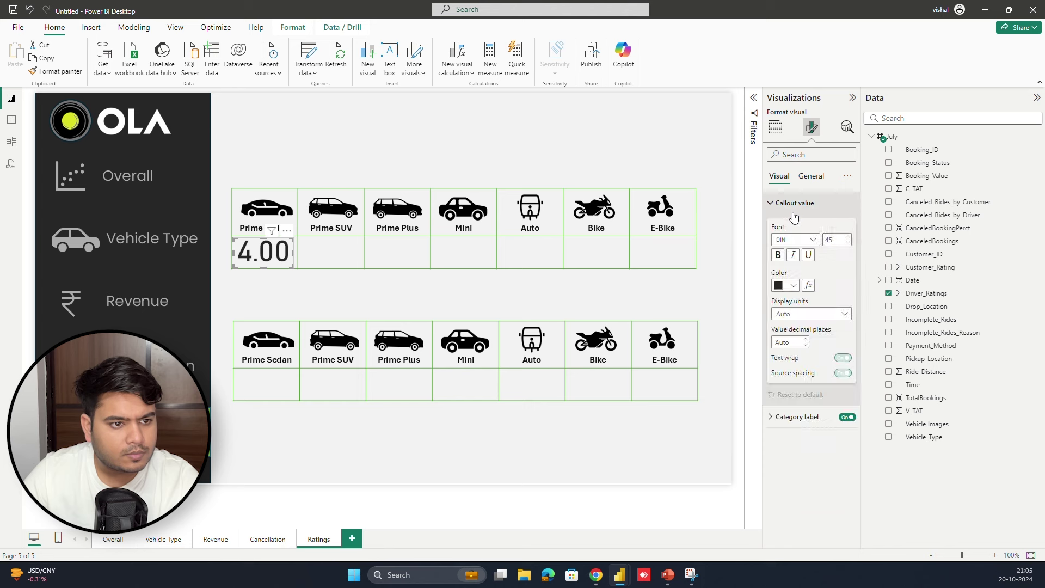
{"action": "double_click", "coordinate": [839, 239]}
{"action": "type", "text": "25"}
{"action": "left_click", "coordinate": [603, 291]}
{"action": "left_click", "coordinate": [269, 250]}
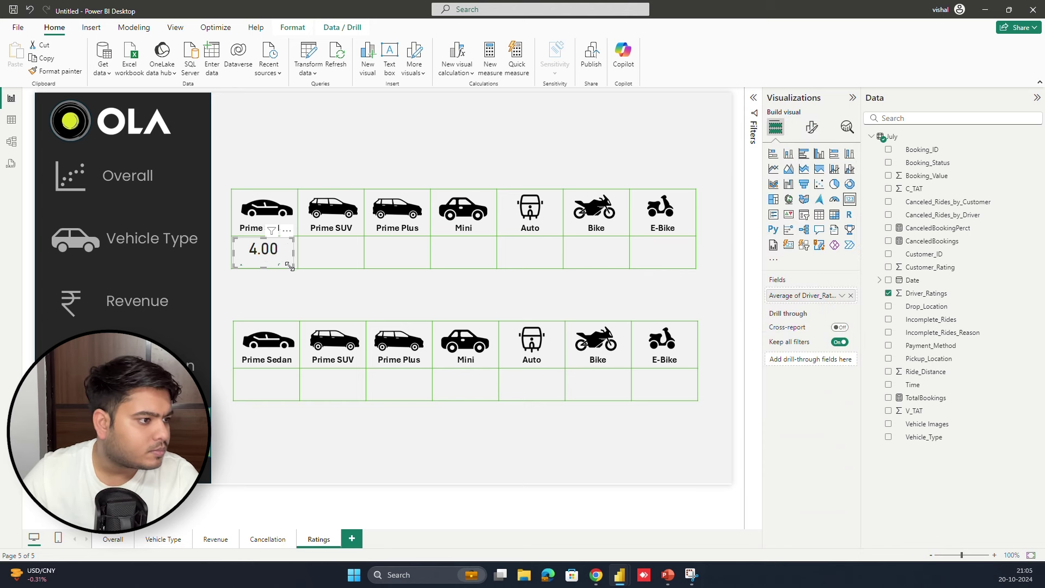
- Turn off the Prime Sedan card's category label and resize the card to sit inside its table cell
{"action": "left_click_drag", "start_coordinate": [290, 266], "coordinate": [382, 298]}
{"action": "left_click", "coordinate": [812, 127]}
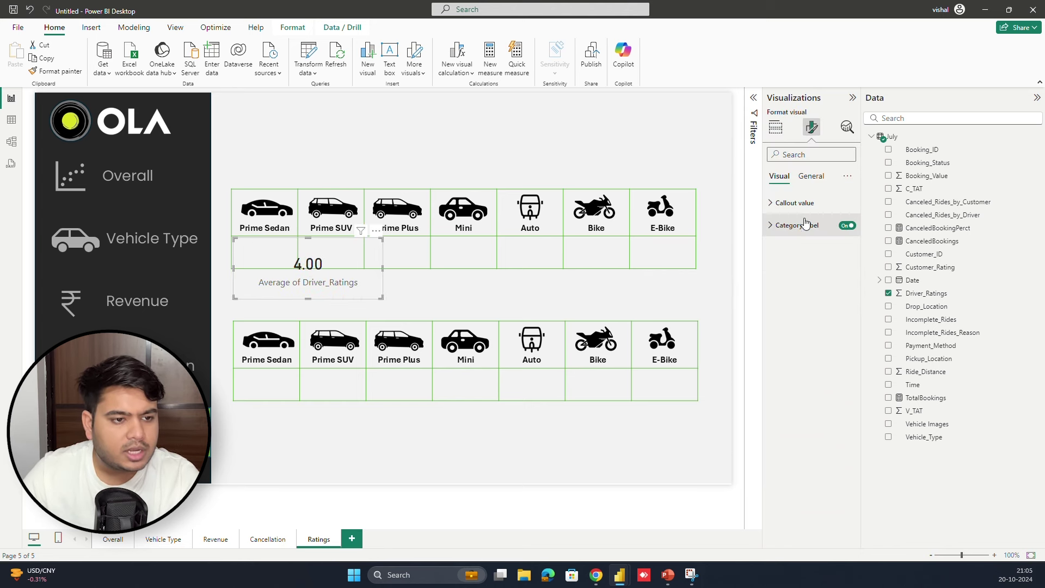
{"action": "left_click", "coordinate": [835, 230]}
{"action": "left_click", "coordinate": [847, 225]}
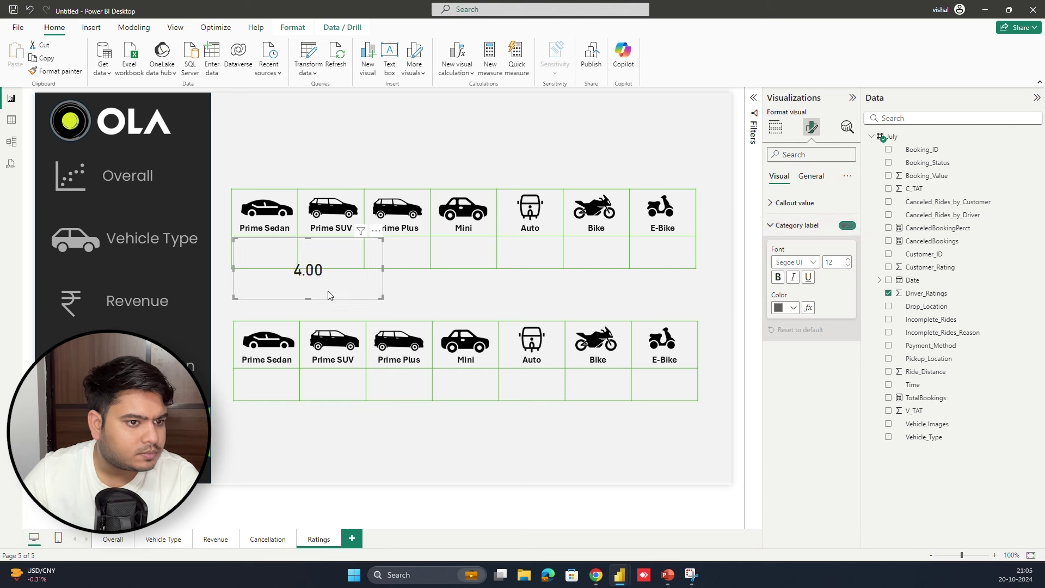
{"action": "left_click_drag", "start_coordinate": [383, 298], "coordinate": [278, 256]}
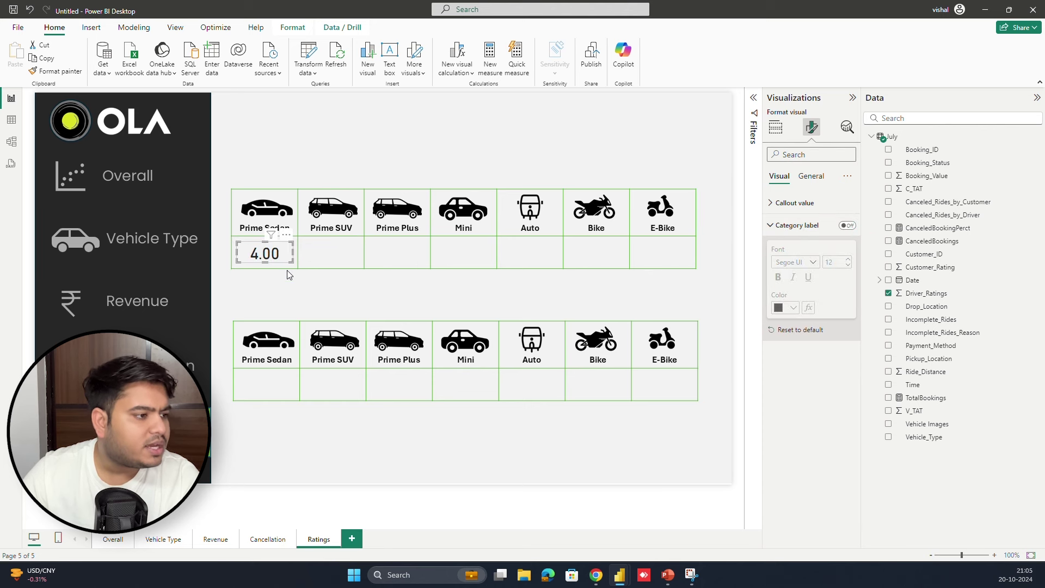
{"action": "left_click", "coordinate": [289, 274]}
- Filter the driver rating card by Vehicle_Type, selecting only Prime Sedan
{"action": "left_click", "coordinate": [281, 253]}
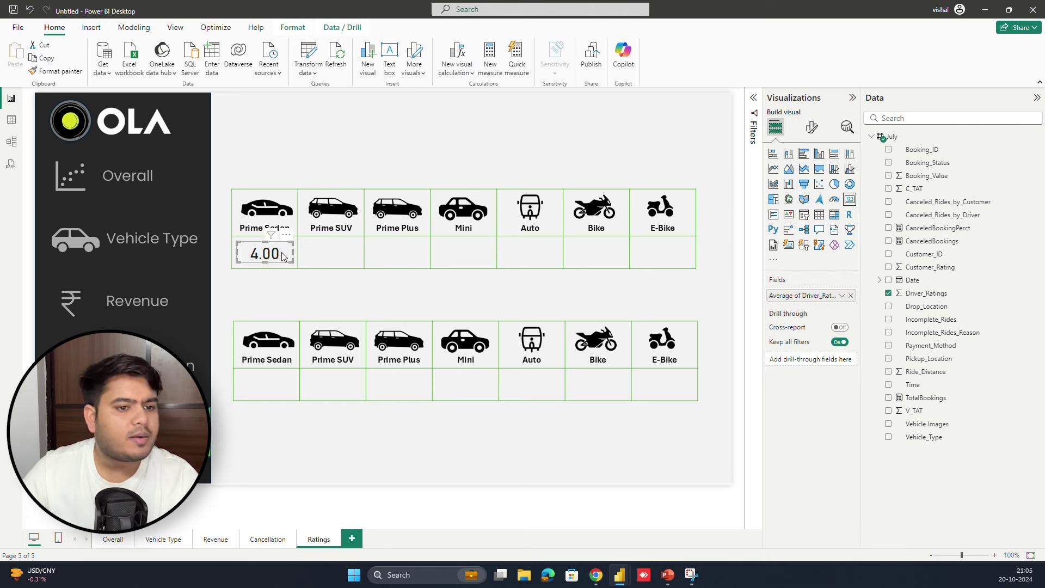
{"action": "left_click", "coordinate": [485, 286]}
{"action": "left_click", "coordinate": [241, 253]}
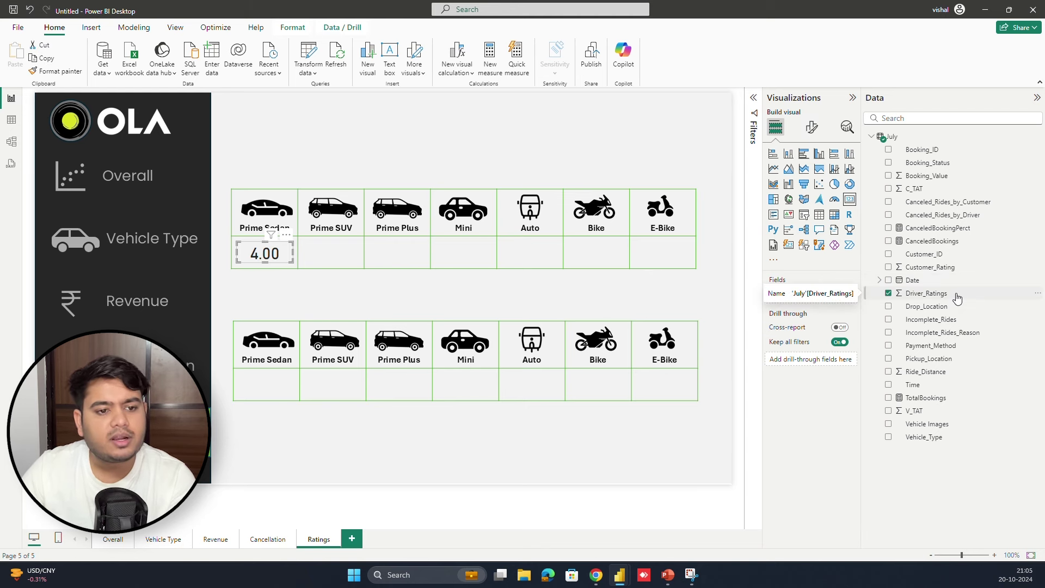
{"action": "left_click", "coordinate": [754, 131]}
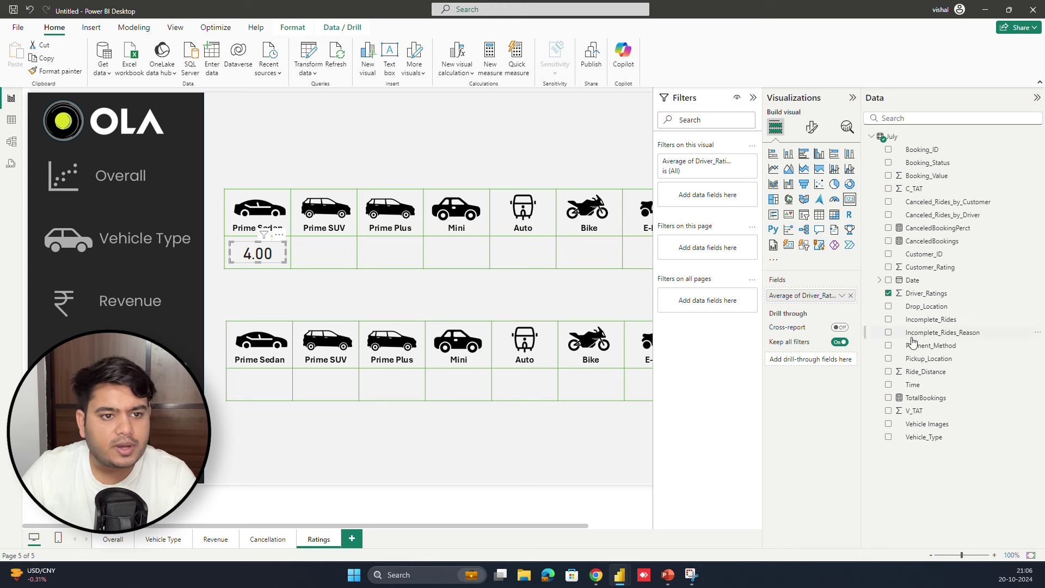
{"action": "left_click_drag", "start_coordinate": [939, 438], "coordinate": [735, 196]}
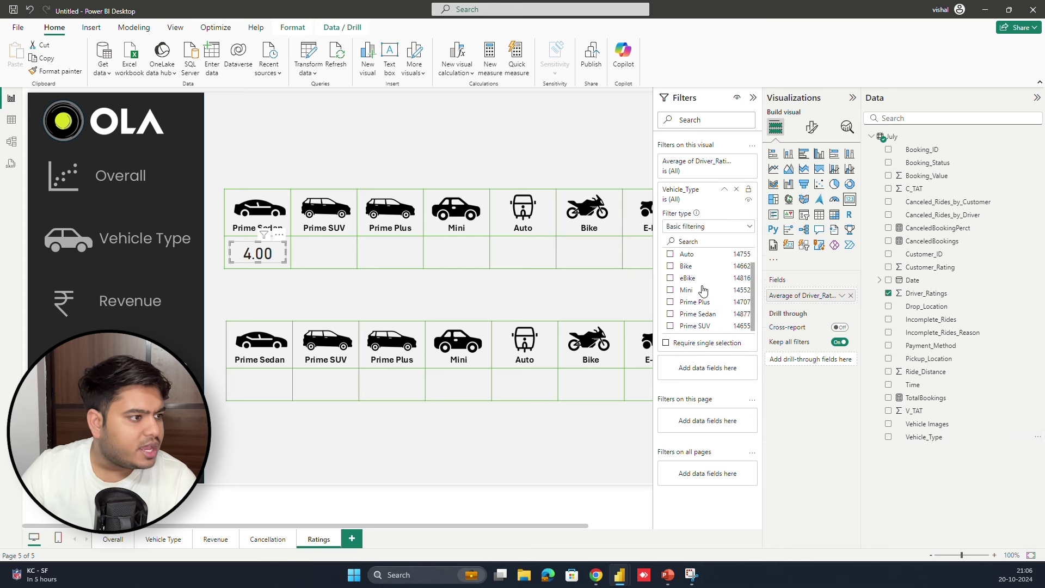
{"action": "left_click", "coordinate": [671, 315]}
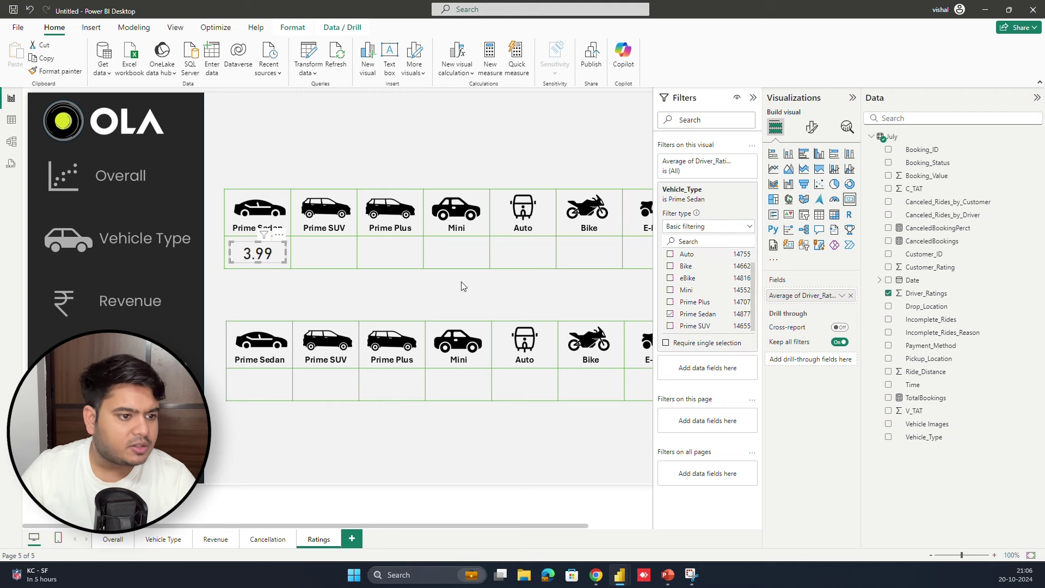
- Duplicate the Prime Sedan rating card and place the copy in the upper table's cell under Prime SUV
{"action": "left_click", "coordinate": [256, 261]}
{"action": "left_click", "coordinate": [263, 257]}
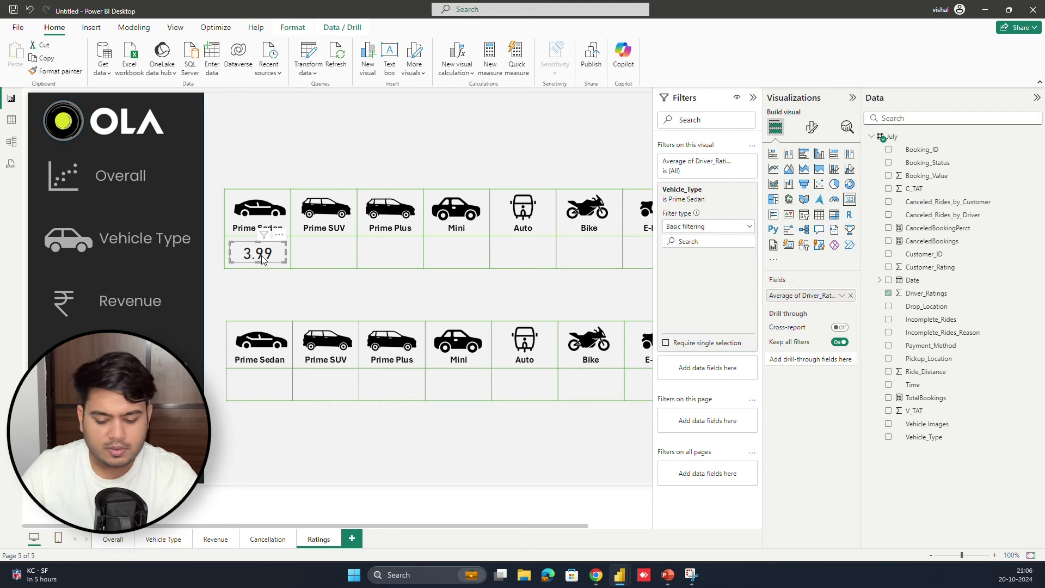
{"action": "key", "text": "ctrl+c"}
{"action": "key", "text": "ctrl+v"}
{"action": "left_click_drag", "start_coordinate": [263, 256], "coordinate": [323, 257]}
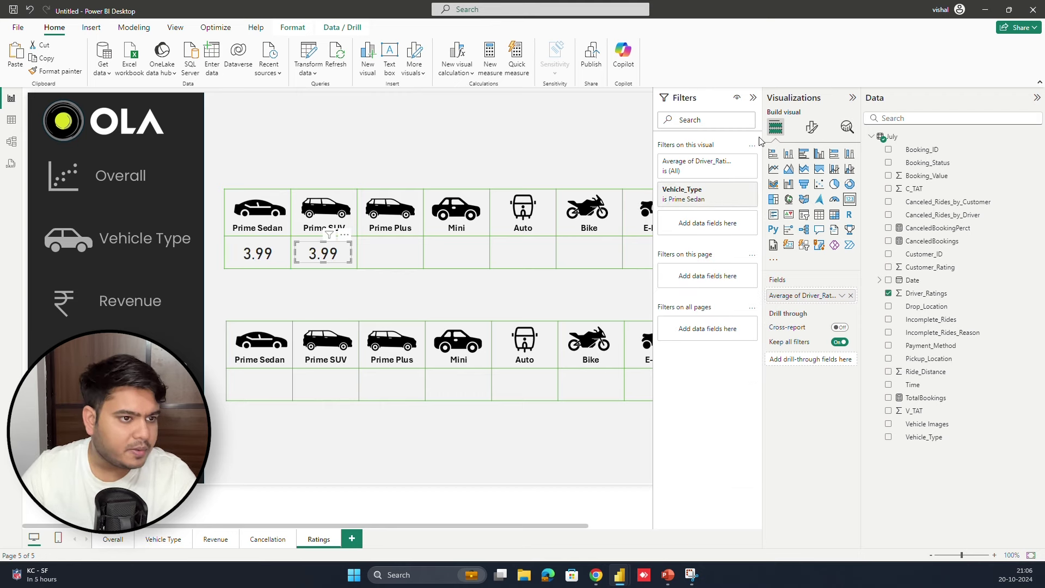
- Change the Vehicle_Type filter of the driver rating card under Prime SUV to Prime SUV only
{"action": "left_click", "coordinate": [724, 190]}
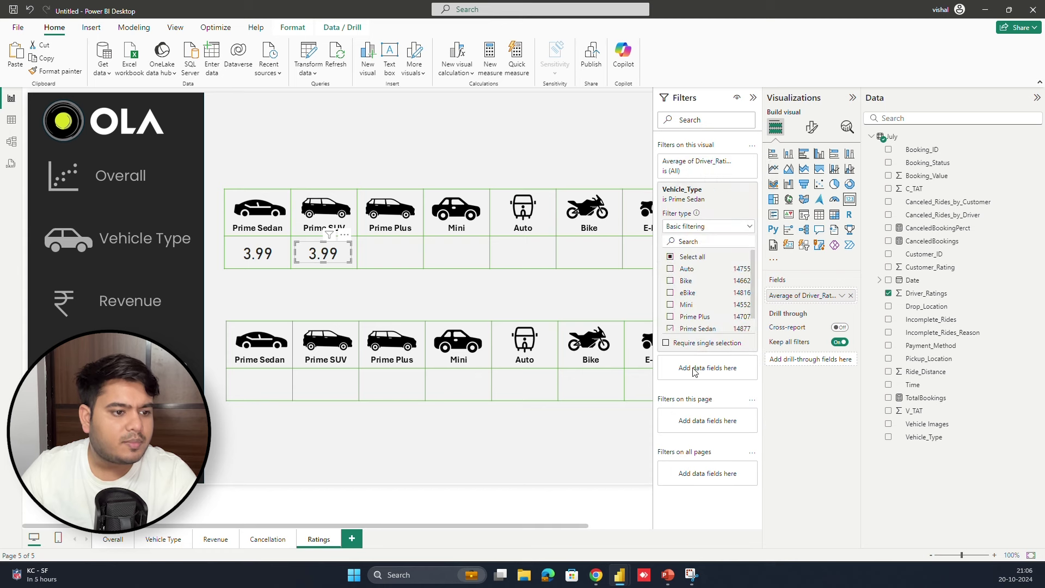
{"action": "left_click", "coordinate": [687, 328]}
{"action": "scroll", "coordinate": [702, 311], "scroll_direction": "down", "scroll_amount": 1}
{"action": "left_click", "coordinate": [707, 327]}
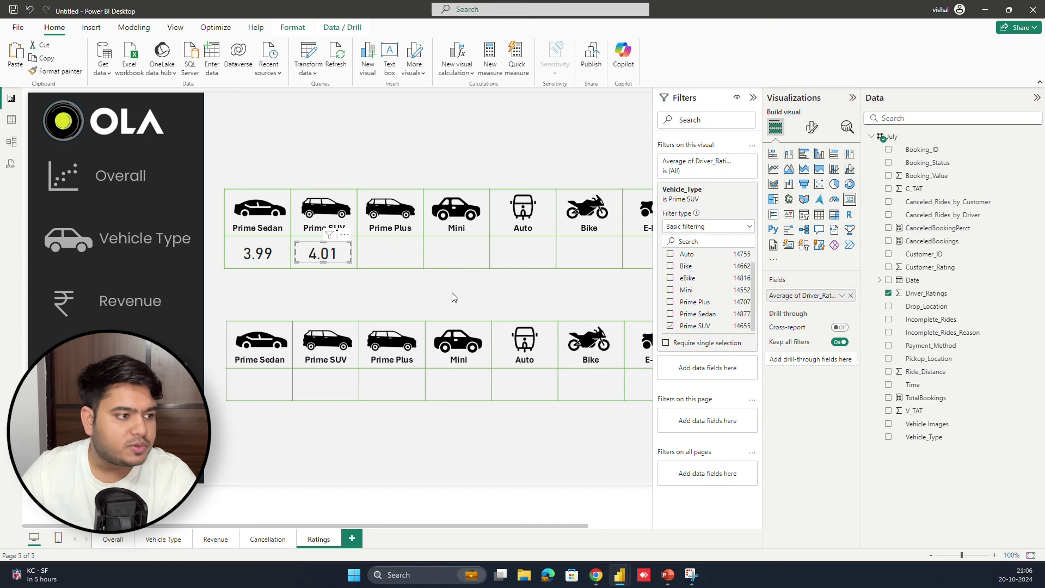
- Duplicate the Prime SUV rating card into the Prime Plus cell and filter the copy to Prime Plus only
{"action": "left_click", "coordinate": [387, 258]}
{"action": "left_click", "coordinate": [335, 259]}
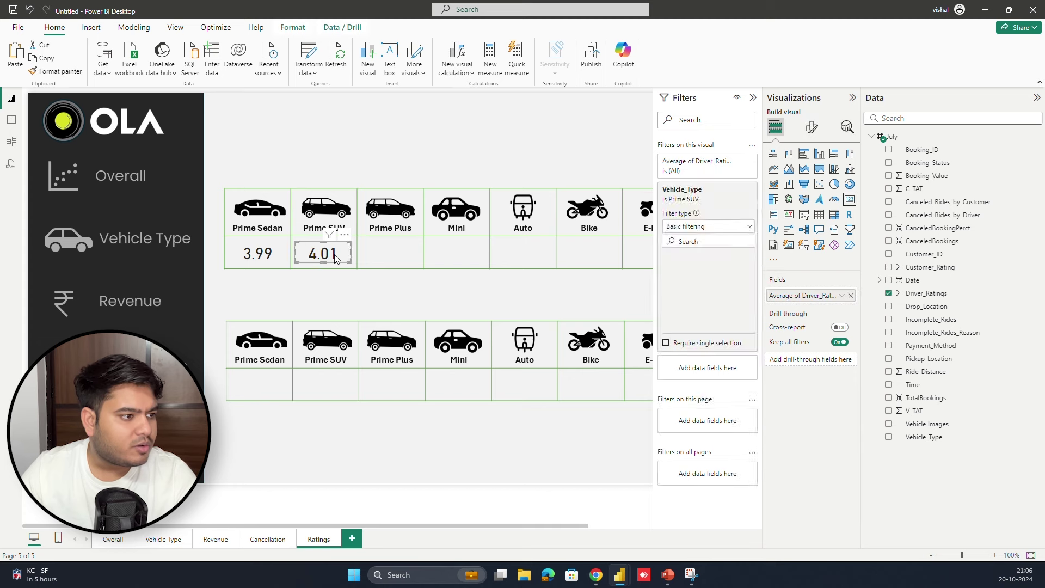
{"action": "key", "text": "ctrl+c"}
{"action": "key", "text": "ctrl+v"}
{"action": "left_click_drag", "start_coordinate": [355, 256], "coordinate": [399, 254]}
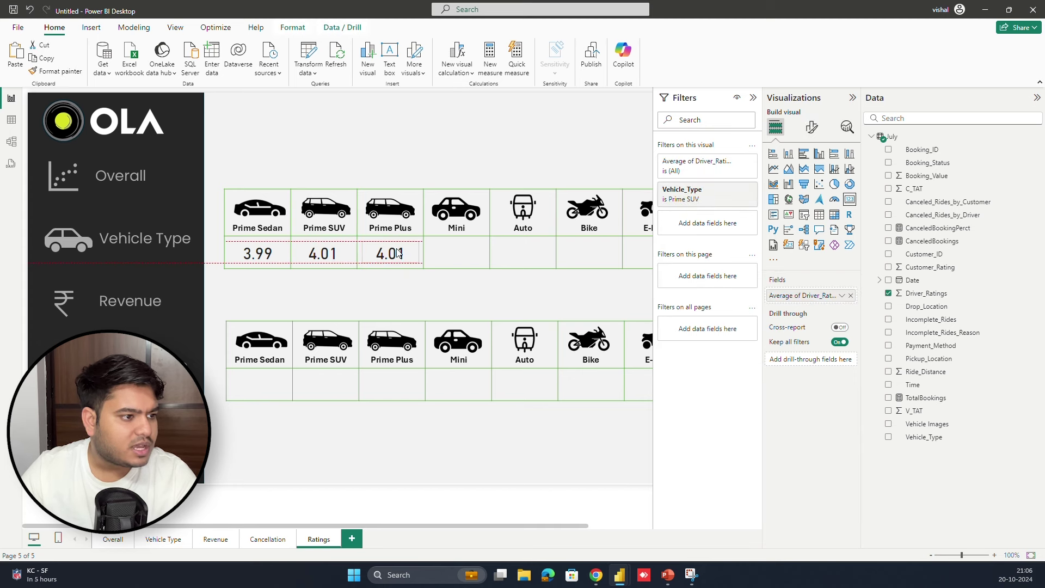
{"action": "left_click", "coordinate": [725, 191]}
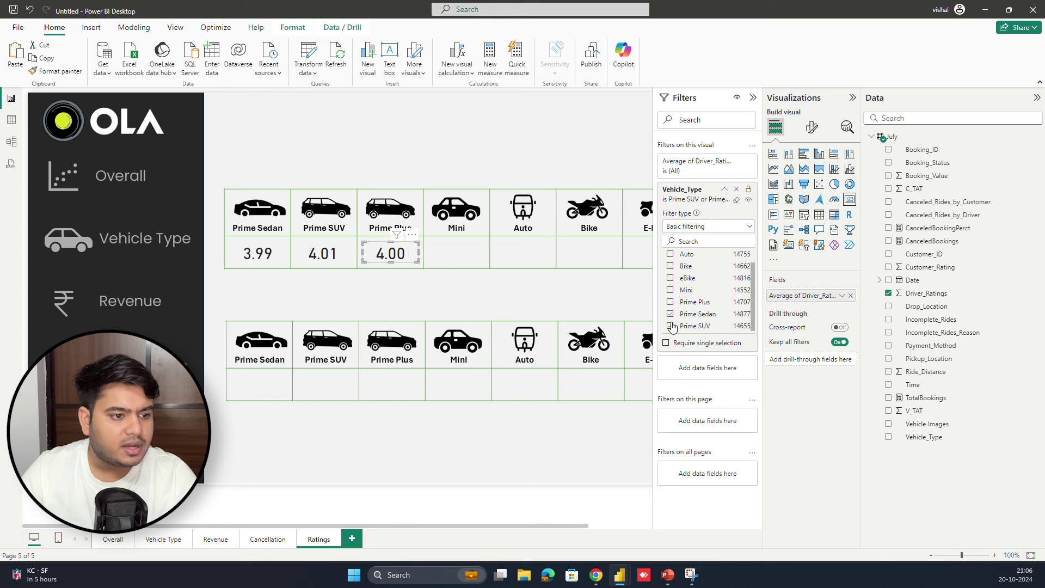
{"action": "left_click", "coordinate": [670, 314]}
{"action": "left_click", "coordinate": [671, 326]}
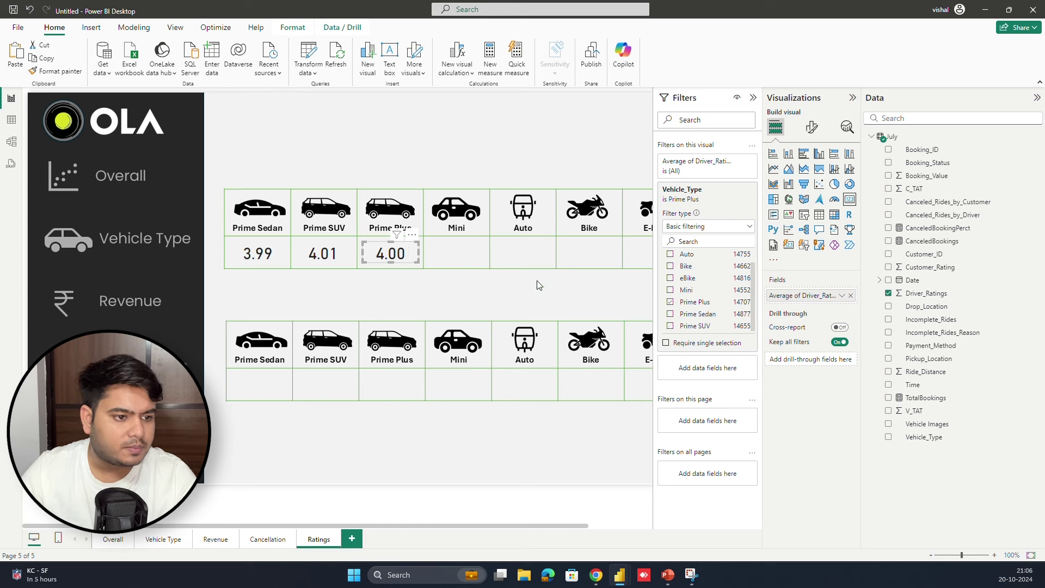
{"action": "left_click", "coordinate": [532, 284]}
- Duplicate the Prime Plus rating card into the upper table's Mini cell and filter the copy to Mini only
{"action": "left_click", "coordinate": [406, 258]}
{"action": "key", "text": "ctrl+c"}
{"action": "key", "text": "ctrl+v"}
{"action": "left_click_drag", "start_coordinate": [407, 256], "coordinate": [526, 257]}
{"action": "left_click", "coordinate": [724, 190]}
{"action": "left_click", "coordinate": [670, 258]}
{"action": "left_click", "coordinate": [669, 306]}
{"action": "left_click", "coordinate": [584, 303]}
- Duplicate the Mini rating card into the upper table's Auto cell and filter the copy to Auto only
{"action": "left_click", "coordinate": [458, 261]}
{"action": "key", "text": "ctrl+c"}
{"action": "key", "text": "ctrl+v"}
{"action": "left_click", "coordinate": [724, 190]}
{"action": "left_click", "coordinate": [670, 257]}
{"action": "left_click", "coordinate": [671, 269]}
{"action": "left_click", "coordinate": [586, 295]}
- Duplicate the Auto rating card into the upper table's Bike cell and filter the copy to Bike only
{"action": "left_click", "coordinate": [532, 257]}
{"action": "key", "text": "ctrl+c"}
{"action": "key", "text": "ctrl+v"}
{"action": "left_click_drag", "start_coordinate": [532, 257], "coordinate": [596, 256]}
{"action": "left_click", "coordinate": [723, 195]}
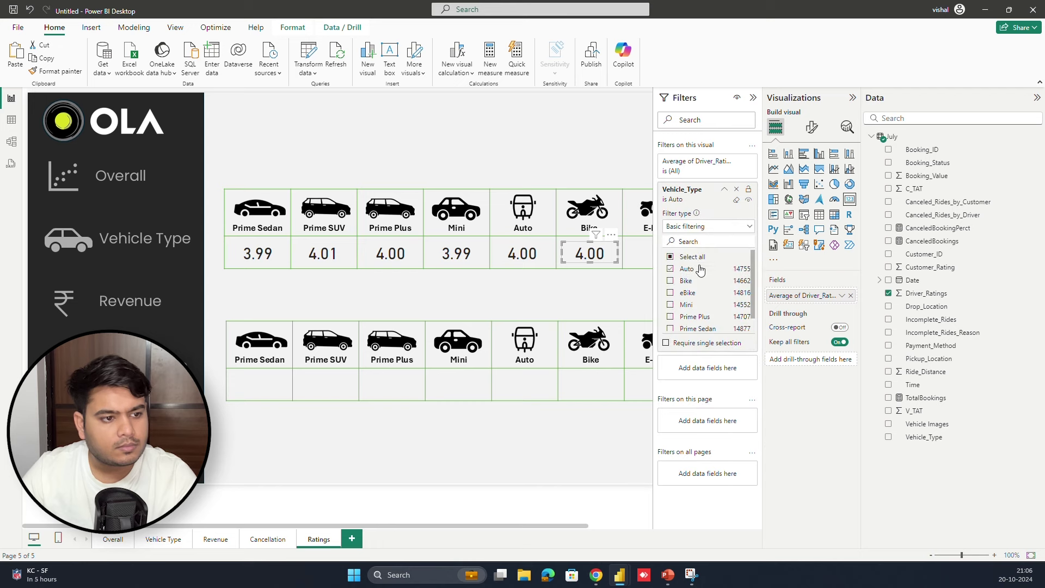
{"action": "left_click", "coordinate": [670, 269]}
{"action": "left_click", "coordinate": [670, 281]}
- Duplicate the Bike rating card into the upper table's E-Bike cell and filter the copy to eBike only
{"action": "key", "text": "ctrl+c"}
{"action": "key", "text": "ctrl+v"}
{"action": "left_click_drag", "start_coordinate": [594, 257], "coordinate": [647, 258]}
{"action": "left_click", "coordinate": [723, 195]}
{"action": "left_click", "coordinate": [671, 281]}
{"action": "left_click", "coordinate": [670, 293]}
- Duplicate the Prime Sedan driver rating card into the lower table's Prime Sedan cell and collapse the filter settings
{"action": "left_click", "coordinate": [331, 277]}
{"action": "left_click", "coordinate": [267, 262]}
{"action": "key", "text": "ctrl+c"}
{"action": "key", "text": "ctrl+v"}
{"action": "left_click_drag", "start_coordinate": [267, 264], "coordinate": [267, 386]}
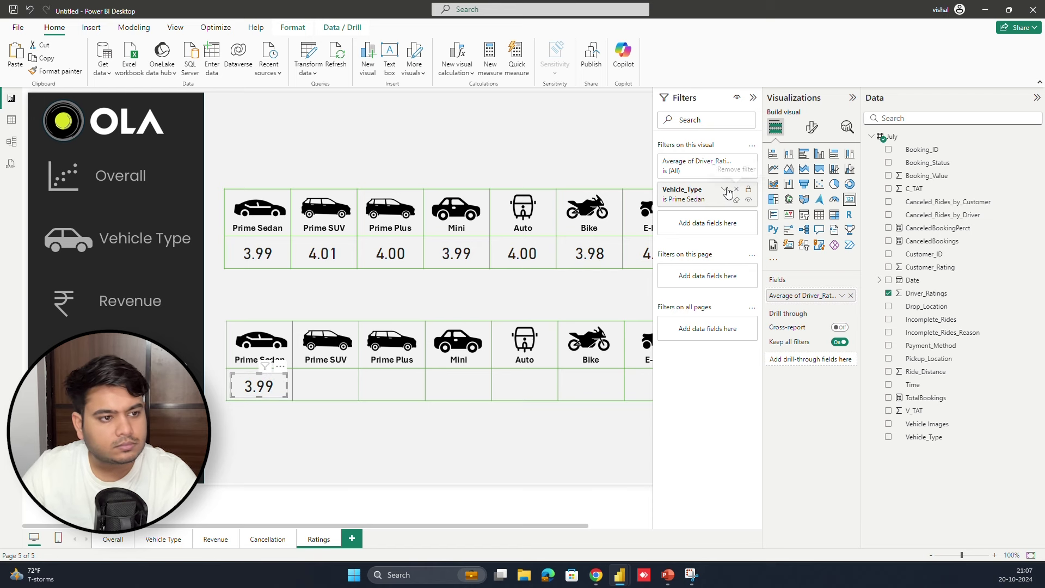
{"action": "left_click", "coordinate": [277, 321]}
{"action": "left_click", "coordinate": [753, 97]}
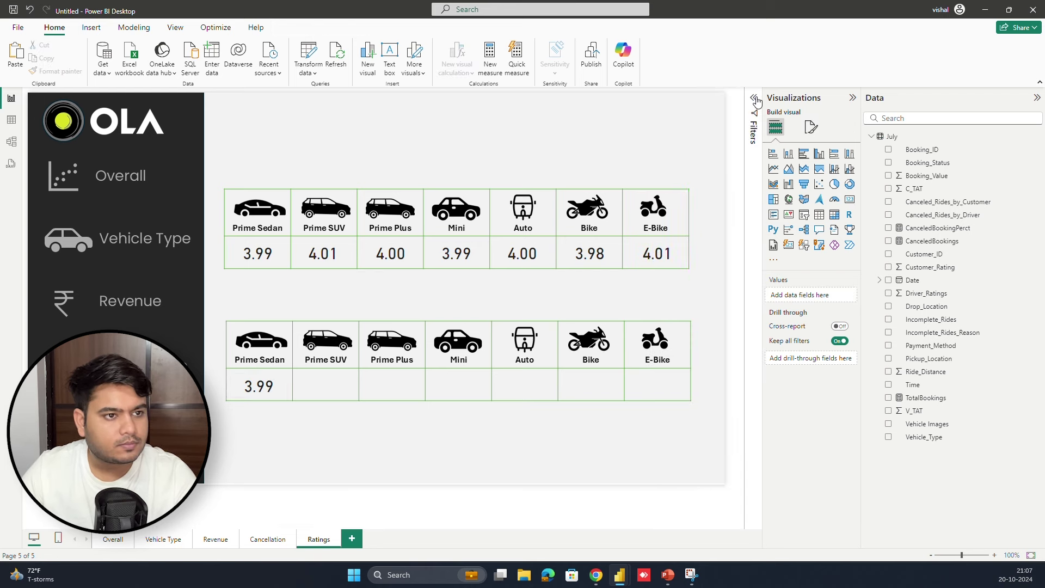
- Add a text box reading "Driver Ratings" in bold and reduce its height to fit the single line
{"action": "left_click", "coordinate": [263, 365]}
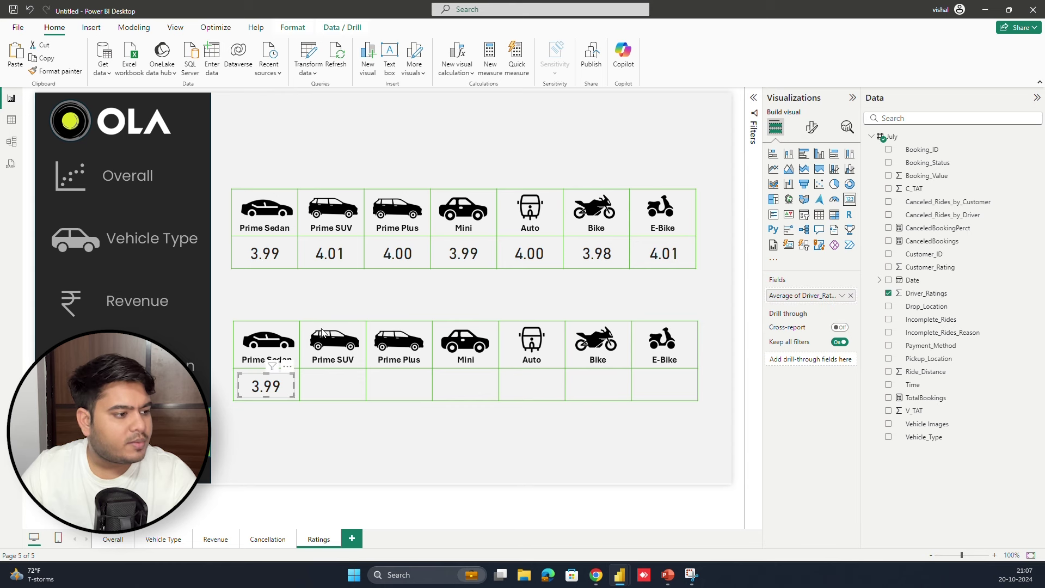
{"action": "left_click", "coordinate": [348, 150]}
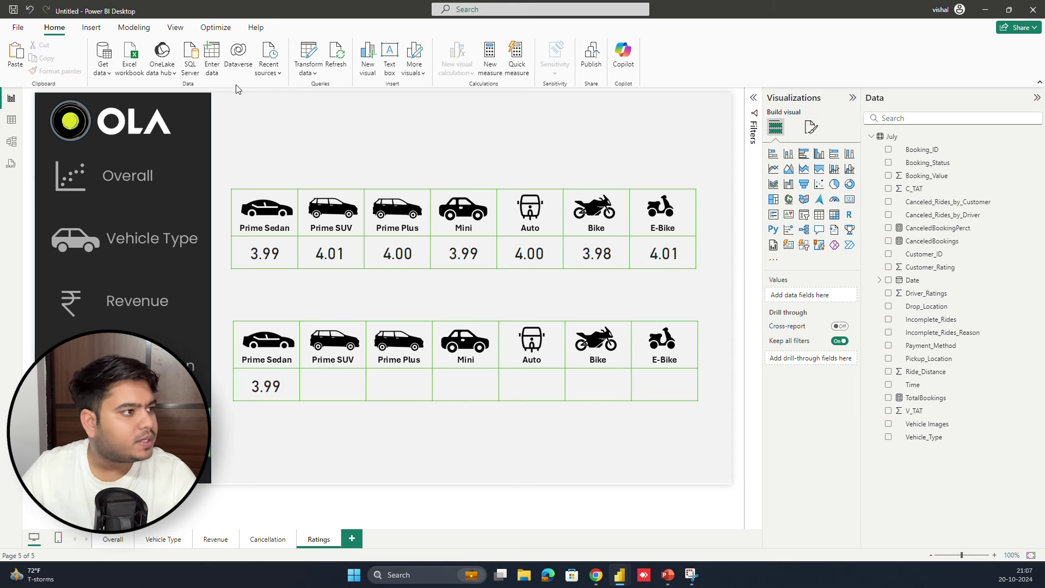
{"action": "left_click", "coordinate": [388, 52]}
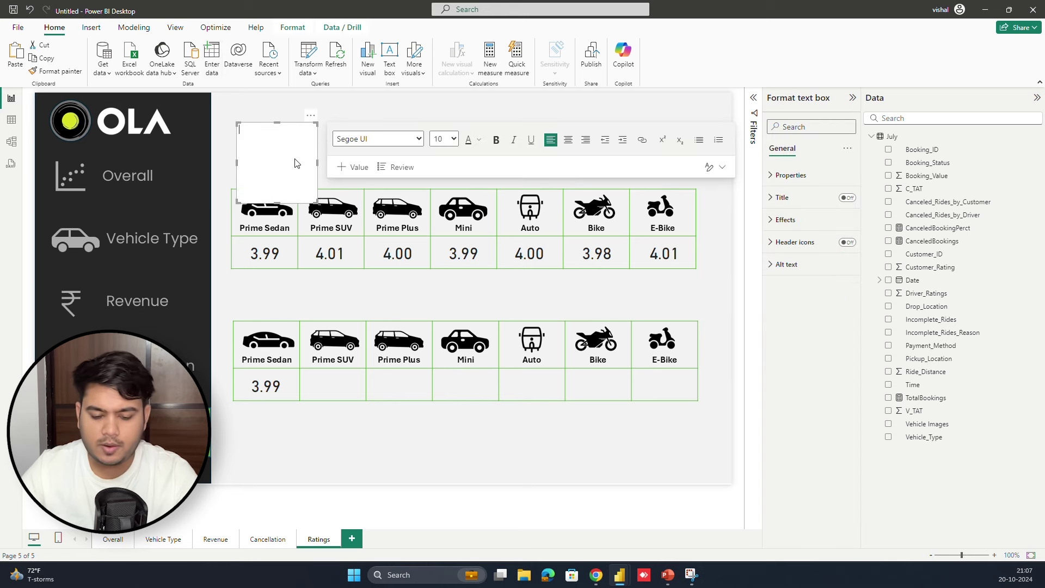
{"action": "type", "text": "Driver Ratings"}
{"action": "key", "text": "ctrl+a"}
{"action": "key", "text": "ctrl+b"}
{"action": "left_click_drag", "start_coordinate": [278, 201], "coordinate": [278, 140]}
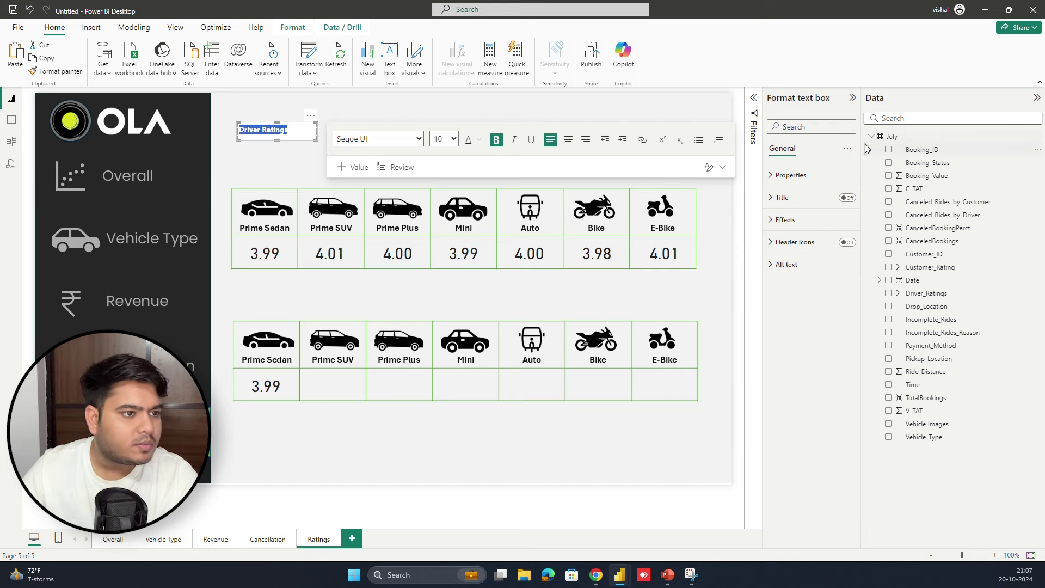
- Turn off the background of the Driver Ratings text box
{"action": "left_click", "coordinate": [800, 221]}
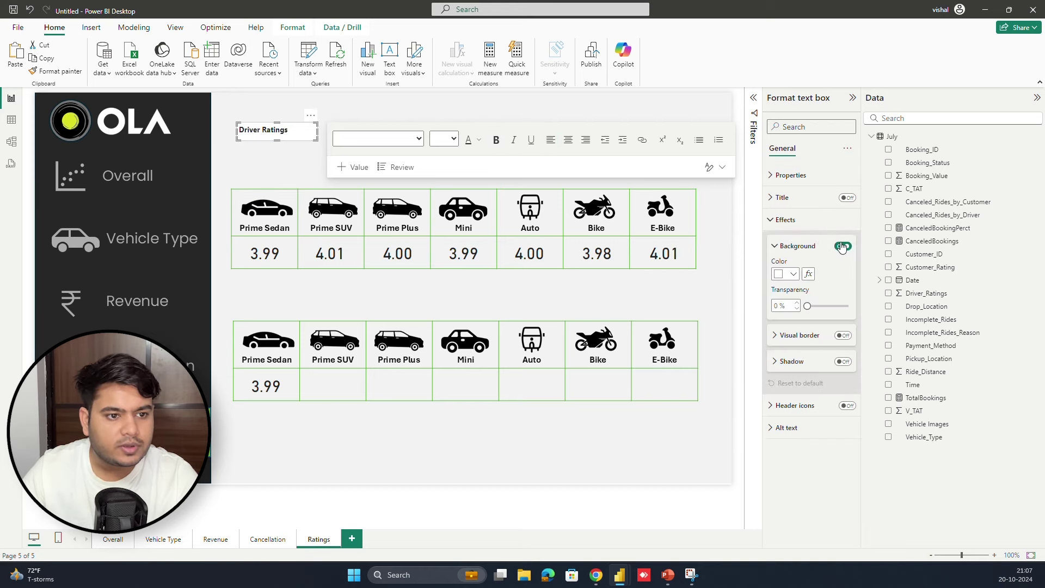
{"action": "left_click", "coordinate": [785, 220]}
{"action": "left_click", "coordinate": [309, 136]}
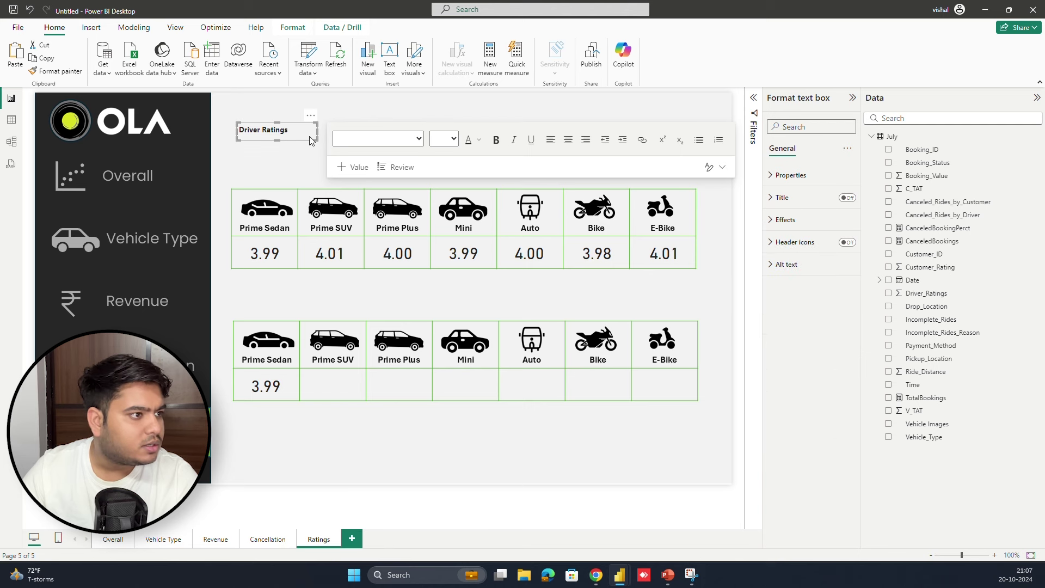
- Set the Driver Ratings label's font size to 14 and place it just above the upper table's first column
{"action": "left_click", "coordinate": [453, 139]}
{"action": "left_click", "coordinate": [444, 245]}
{"action": "left_click_drag", "start_coordinate": [318, 137], "coordinate": [305, 164]}
{"action": "left_click", "coordinate": [325, 118]}
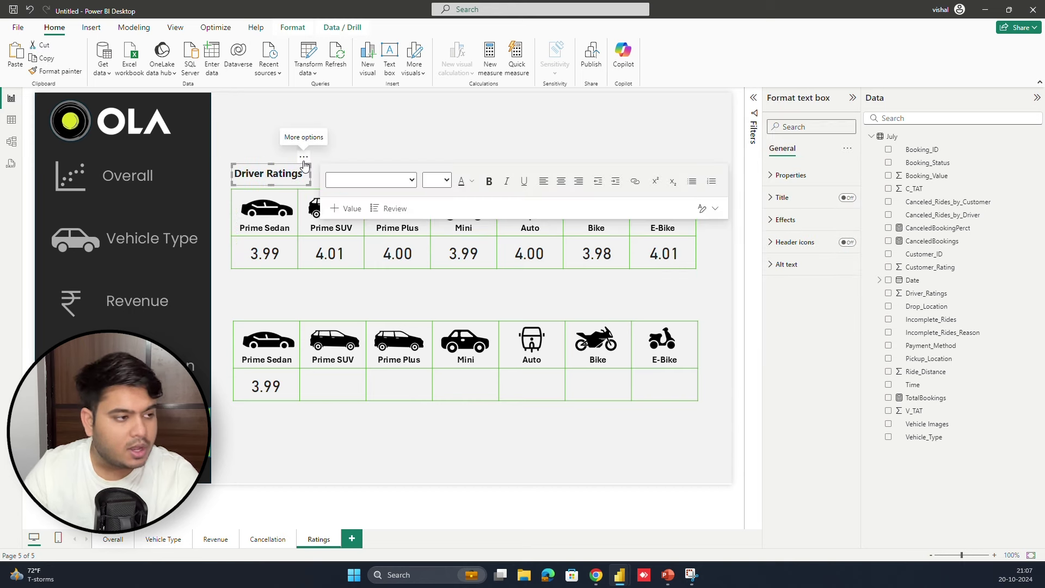
- Duplicate the Driver Ratings label and align the copy with the left edge just above the lower table
{"action": "left_click", "coordinate": [259, 185]}
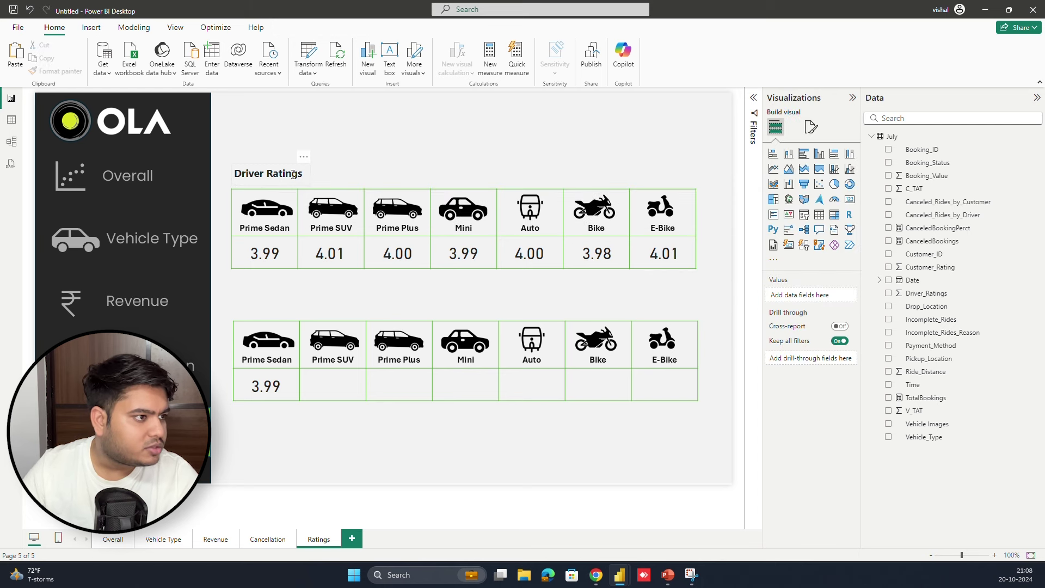
{"action": "left_click", "coordinate": [281, 170]}
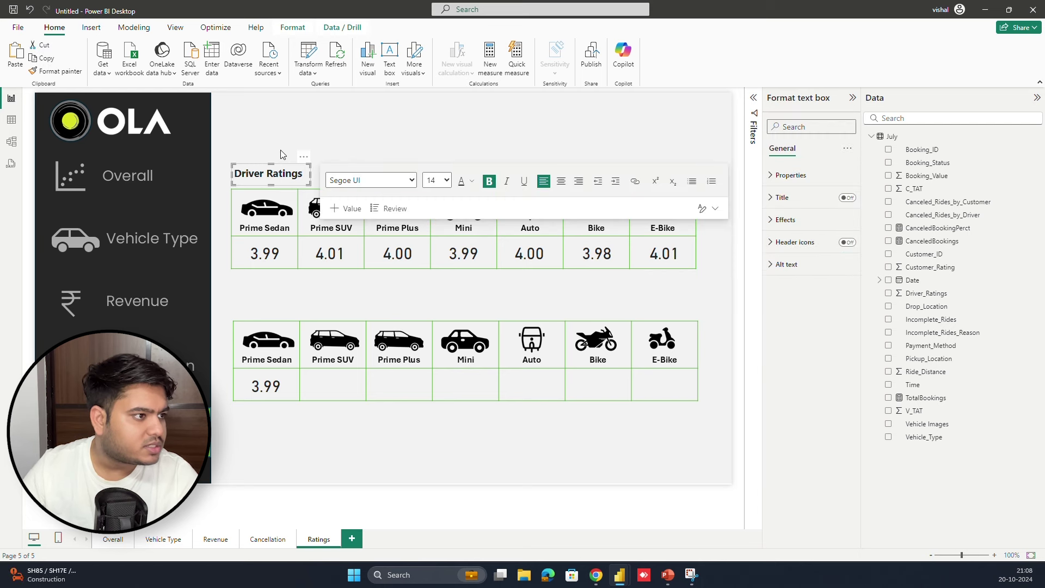
{"action": "left_click", "coordinate": [282, 154]}
{"action": "left_click", "coordinate": [286, 168]}
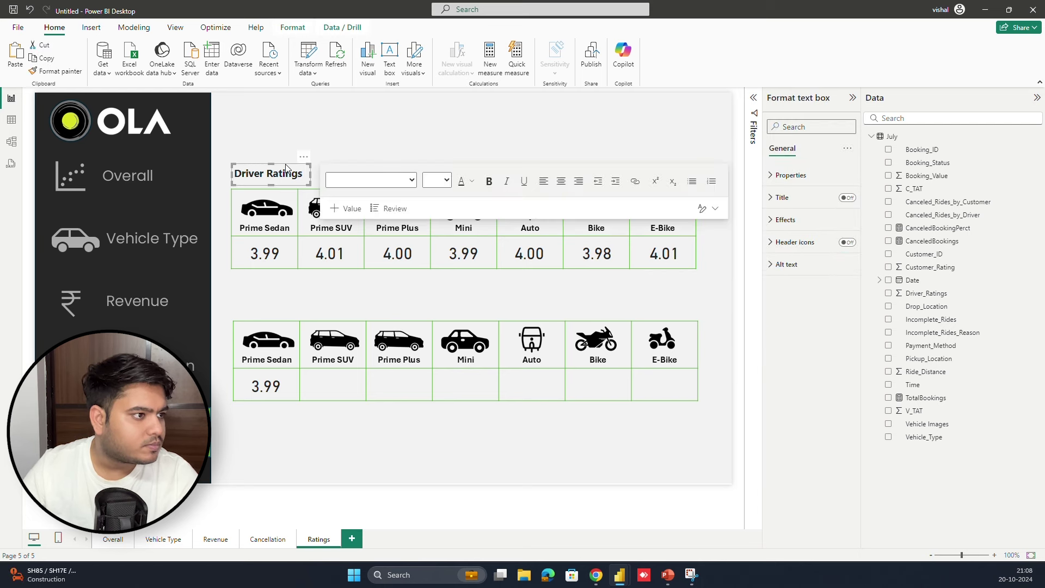
{"action": "key", "text": "ctrl+c"}
{"action": "key", "text": "ctrl+v"}
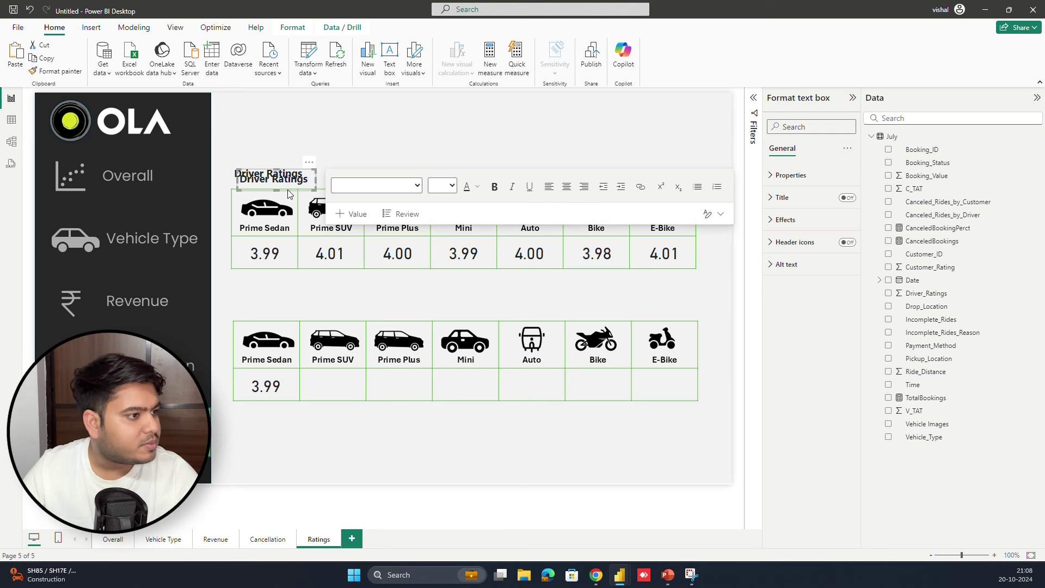
{"action": "left_click_drag", "start_coordinate": [290, 193], "coordinate": [308, 294]}
{"action": "left_click", "coordinate": [308, 292]}
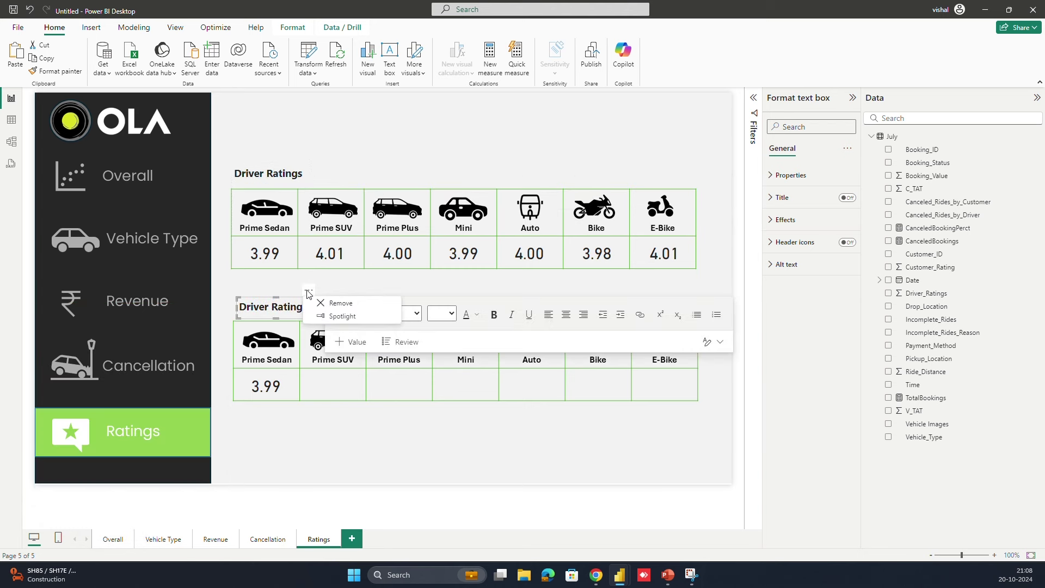
{"action": "left_click", "coordinate": [311, 265]}
{"action": "key", "text": "Left"}
{"action": "key", "text": "Left"}
{"action": "key", "text": "Left"}
{"action": "key", "text": "Left"}
{"action": "key", "text": "Left"}
{"action": "key", "text": "Left"}
- Change the lower table's label to "Customer Ratings" and widen its text box to fit on one line
{"action": "double_click", "coordinate": [263, 309]}
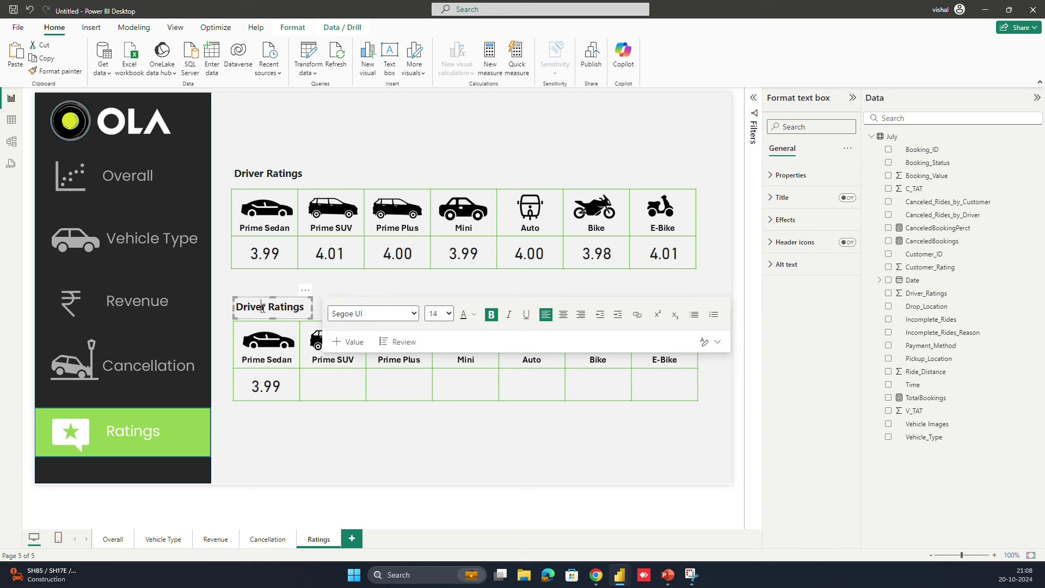
{"action": "type", "text": "Customer"}
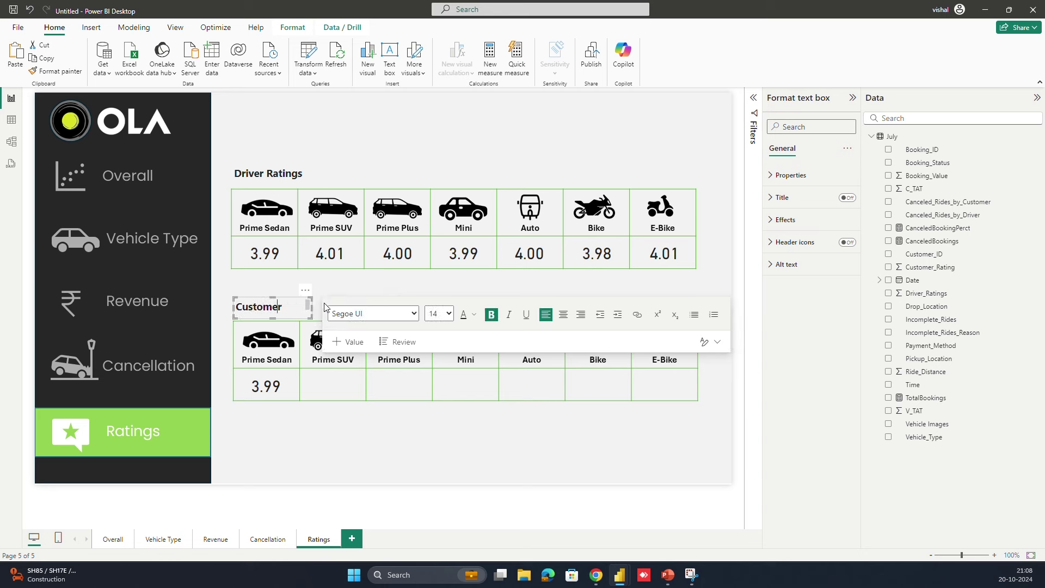
{"action": "left_click_drag", "start_coordinate": [311, 310], "coordinate": [325, 309]}
{"action": "left_click", "coordinate": [368, 316]}
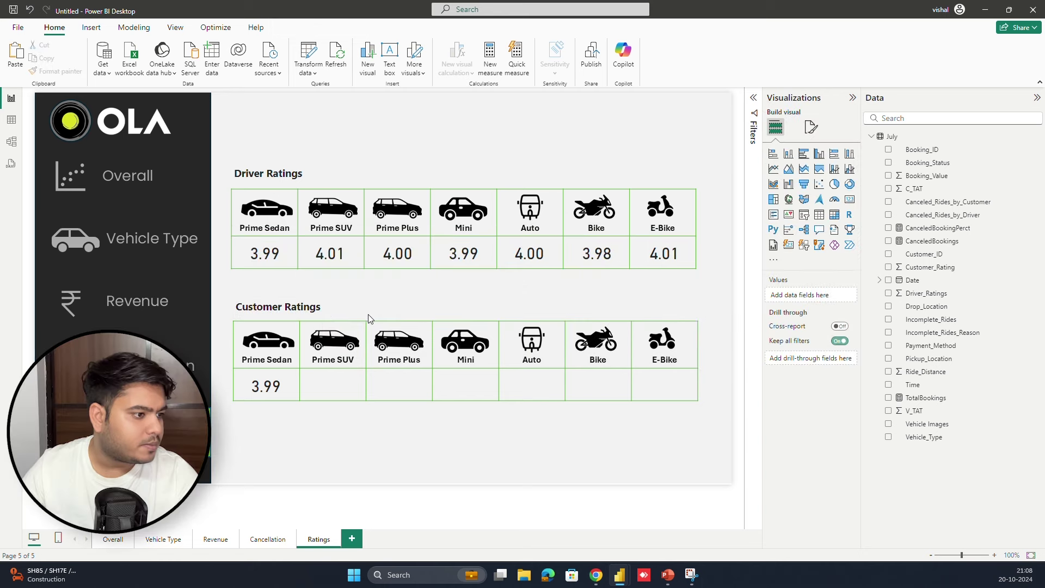
- Replace Driver_Ratings with the average of Customer_Rating in the lower table's Prime Sedan card
{"action": "left_click", "coordinate": [278, 390]}
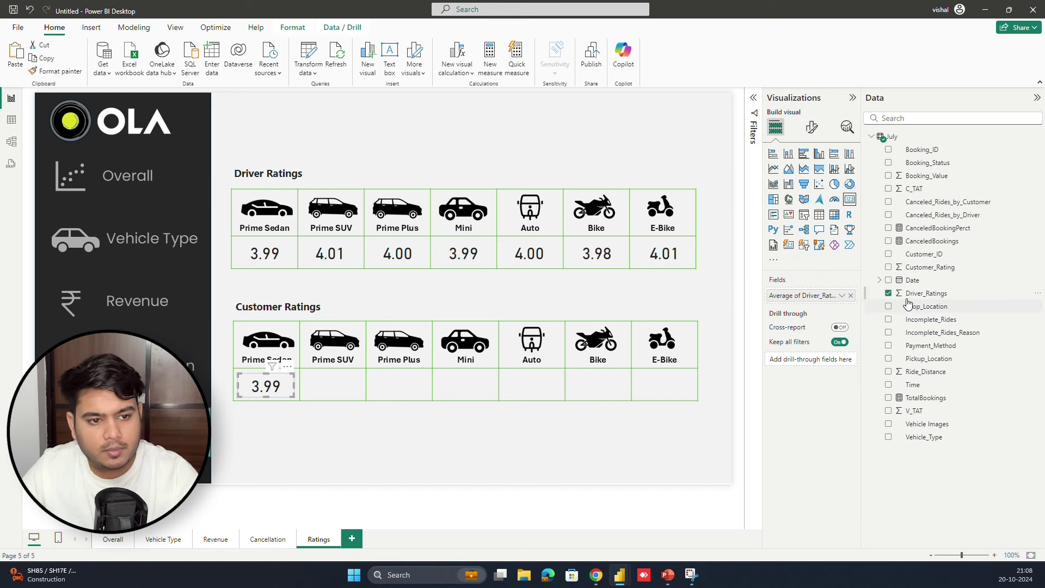
{"action": "left_click", "coordinate": [889, 294]}
{"action": "left_click", "coordinate": [888, 267]}
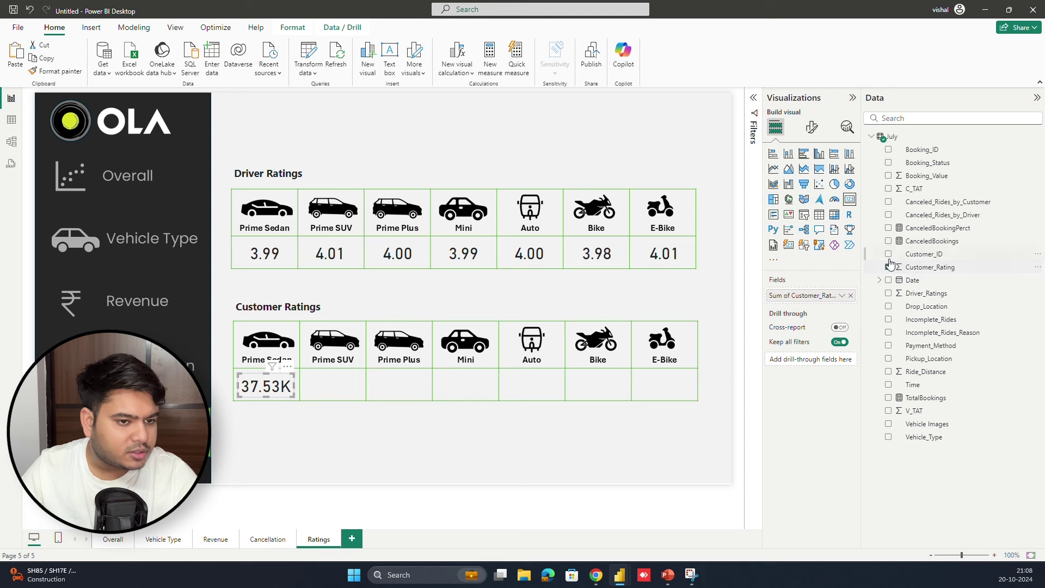
{"action": "left_click", "coordinate": [842, 296]}
{"action": "left_click", "coordinate": [869, 345]}
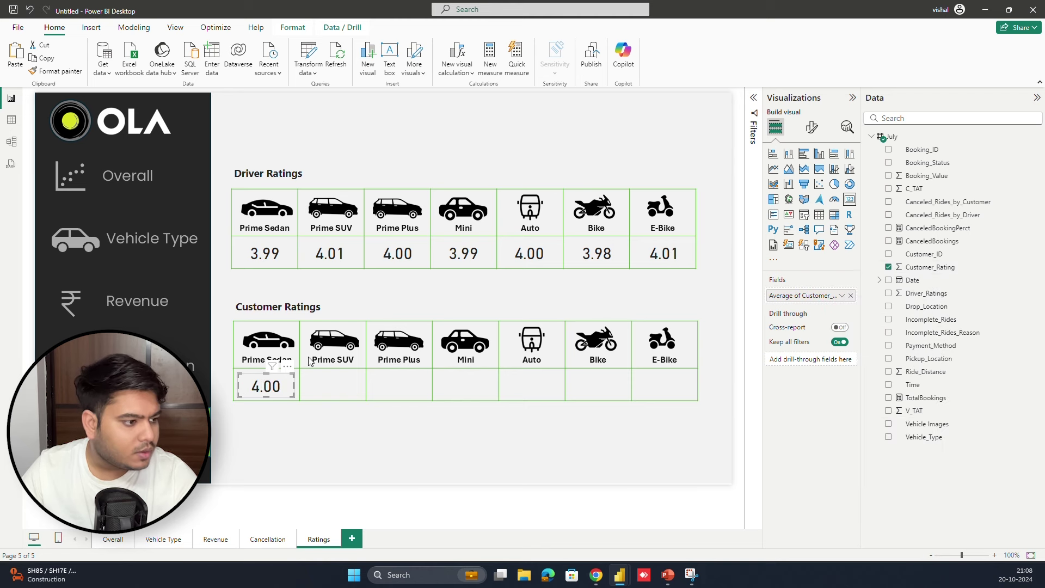
- Duplicate the Prime Sedan customer rating card into the remaining six cells of the lower table, from Prime SUV to E-Bike
{"action": "left_click", "coordinate": [755, 124]}
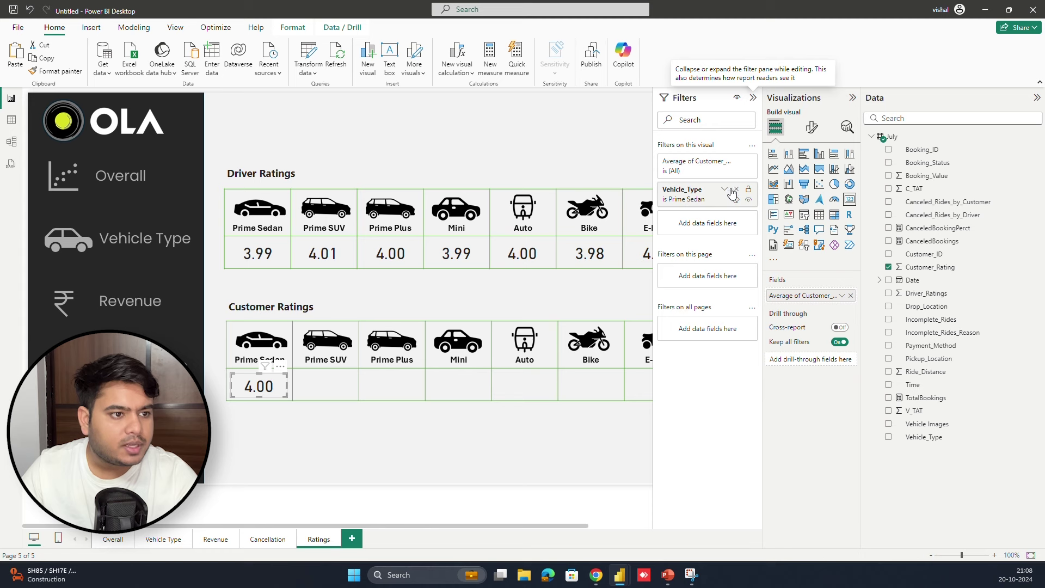
{"action": "left_click", "coordinate": [263, 324]}
{"action": "left_click", "coordinate": [274, 391]}
{"action": "key", "text": "ctrl+c"}
{"action": "key", "text": "ctrl+v"}
{"action": "left_click_drag", "start_coordinate": [270, 392], "coordinate": [554, 389]}
{"action": "key", "text": "Right"}
{"action": "key", "text": "Right"}
{"action": "key", "text": "Right"}
{"action": "key", "text": "Right"}
{"action": "key", "text": "ctrl+v"}
{"action": "key", "text": "ctrl+v"}
{"action": "key", "text": "ctrl+c"}
{"action": "key", "text": "ctrl+v"}
{"action": "key", "text": "ctrl+v"}
{"action": "key", "text": "ctrl+z"}
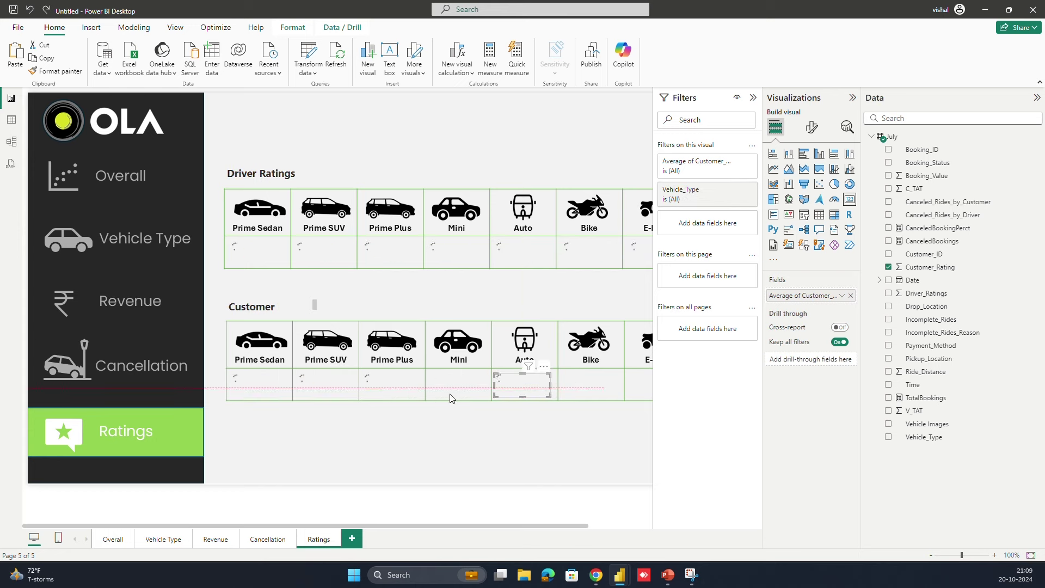
{"action": "left_click_drag", "start_coordinate": [465, 393], "coordinate": [594, 390]}
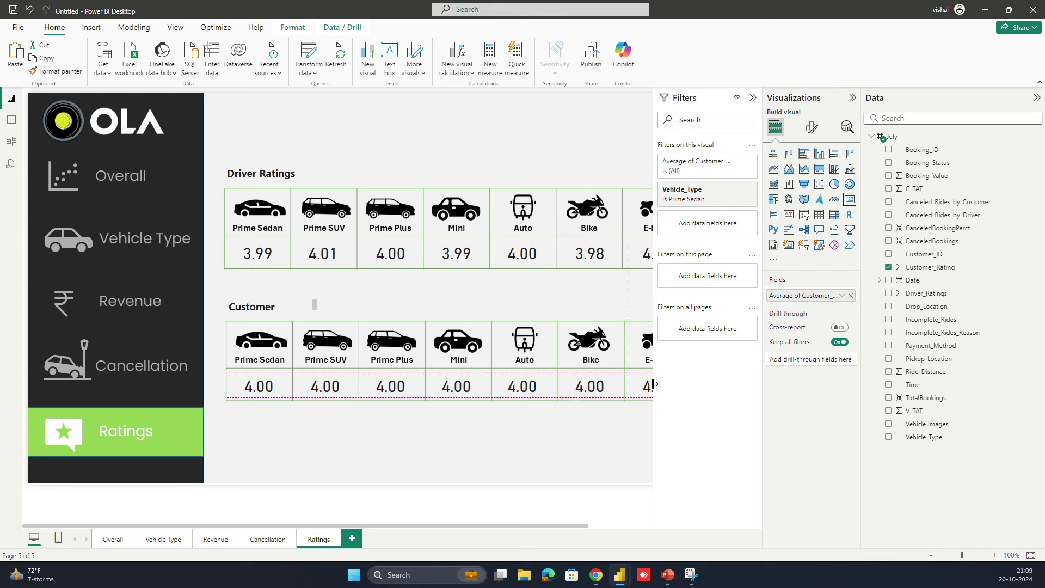
- Filter the customer rating cards under Prime SUV and Prime Plus by Vehicle_Type to their own vehicle type
{"action": "left_click", "coordinate": [534, 460]}
{"action": "left_click", "coordinate": [329, 384]}
{"action": "left_click", "coordinate": [724, 191]}
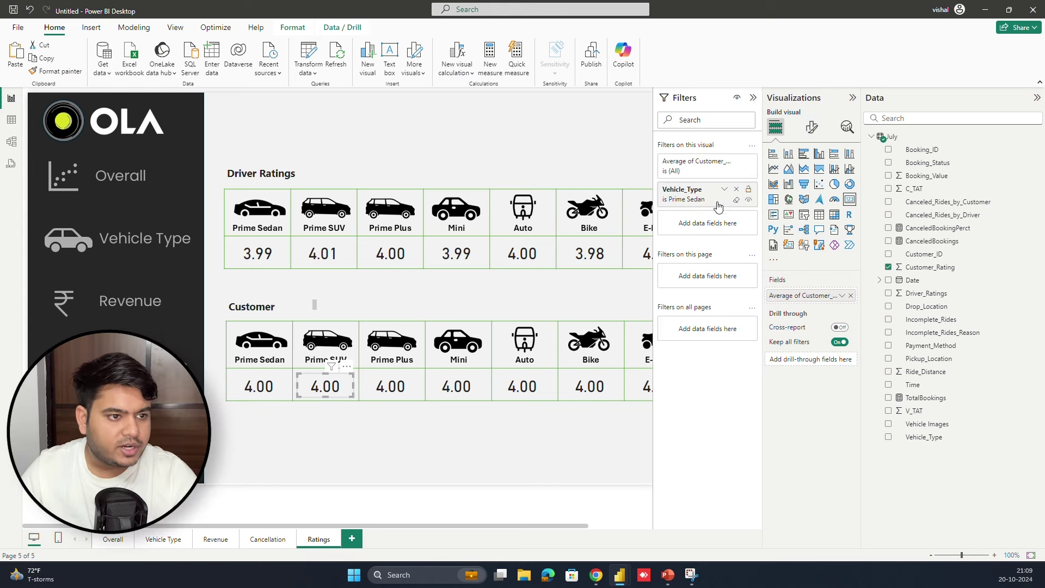
{"action": "left_click", "coordinate": [671, 257]}
{"action": "left_click", "coordinate": [390, 384]}
{"action": "left_click", "coordinate": [724, 191]}
{"action": "left_click", "coordinate": [671, 316]}
- Filter the customer rating cards under Mini and Auto by Vehicle_Type to Mini and Auto respectively
{"action": "left_click", "coordinate": [458, 391]}
{"action": "left_click", "coordinate": [725, 192]}
{"action": "left_click", "coordinate": [670, 257]}
{"action": "left_click", "coordinate": [670, 305]}
{"action": "left_click", "coordinate": [524, 388]}
{"action": "left_click", "coordinate": [724, 192]}
{"action": "left_click", "coordinate": [671, 257]}
{"action": "left_click", "coordinate": [671, 269]}
- Filter the customer rating cards under Bike and E-Bike by Vehicle_Type to Bike and eBike respectively
{"action": "left_click", "coordinate": [594, 388]}
{"action": "left_click", "coordinate": [725, 192]}
{"action": "left_click", "coordinate": [672, 257]}
{"action": "left_click", "coordinate": [671, 281]}
{"action": "left_click", "coordinate": [641, 388]}
{"action": "left_click", "coordinate": [724, 192]}
{"action": "left_click", "coordinate": [671, 257]}
{"action": "scroll", "coordinate": [679, 316], "scroll_direction": "down", "scroll_amount": 1}
{"action": "left_click", "coordinate": [671, 277]}
- Select all seven customer rating cards and nudge them slightly upward within their cells
{"action": "left_click", "coordinate": [610, 136]}
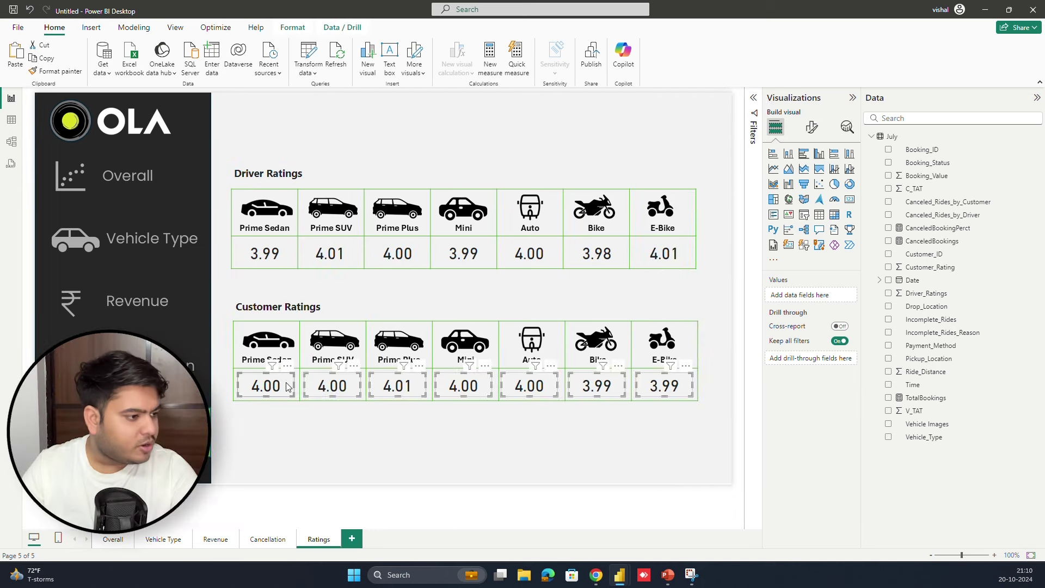
{"action": "left_click", "coordinate": [288, 386]}
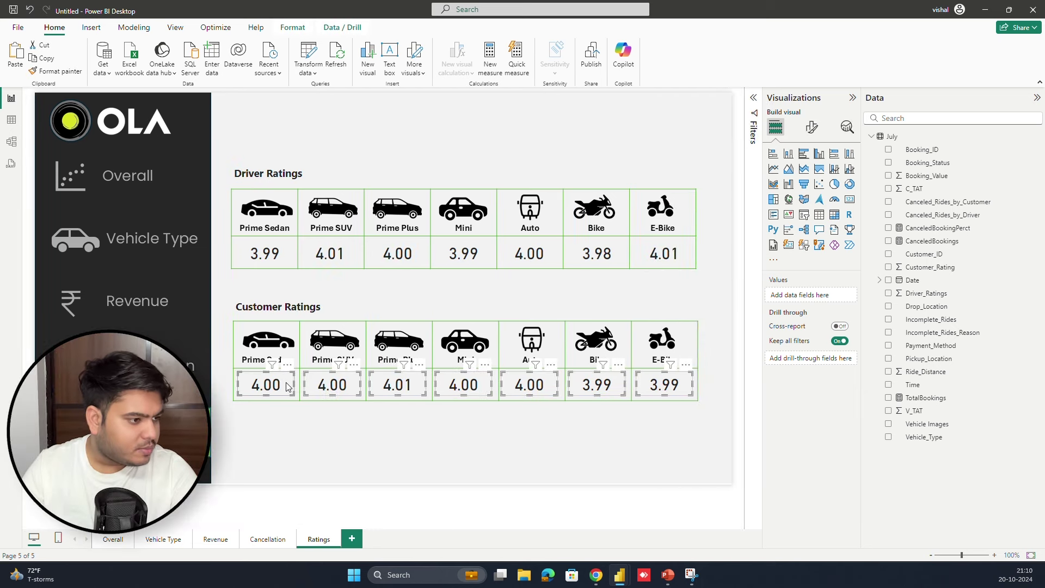
- Select the driver rating cards across the upper table as a group, and clear the selection
{"action": "left_click", "coordinate": [268, 253]}
{"action": "left_click", "coordinate": [330, 255], "text": "ctrl"}
{"action": "left_click", "coordinate": [386, 260], "text": "ctrl"}
{"action": "left_click", "coordinate": [462, 255], "text": "ctrl"}
{"action": "left_click", "coordinate": [529, 254], "text": "ctrl"}
{"action": "left_click", "coordinate": [623, 250]}
{"action": "left_click", "coordinate": [653, 253], "text": "ctrl"}
{"action": "left_click", "coordinate": [529, 253], "text": "ctrl"}
{"action": "left_click", "coordinate": [463, 254], "text": "ctrl"}
{"action": "left_click", "coordinate": [398, 253], "text": "ctrl"}
{"action": "left_click", "coordinate": [330, 254], "text": "ctrl"}
{"action": "left_click", "coordinate": [267, 254], "text": "ctrl"}
{"action": "left_click", "coordinate": [362, 280]}
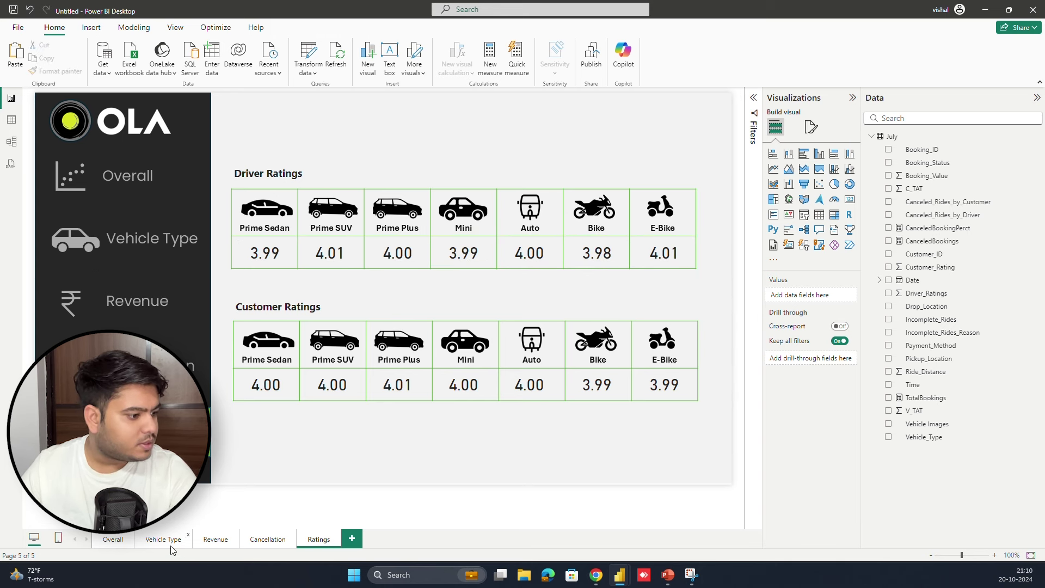
- Switch to the Revenue page of the report
{"action": "left_click", "coordinate": [214, 539]}
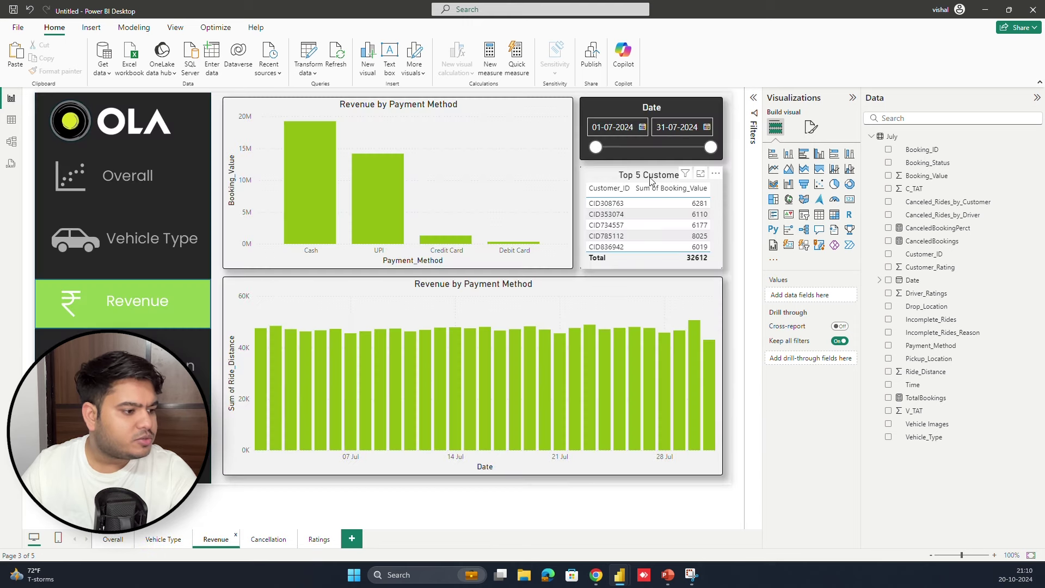
- Review the report's Ratings, Overall and Vehicle Type pages in turn
{"action": "left_click", "coordinate": [669, 105]}
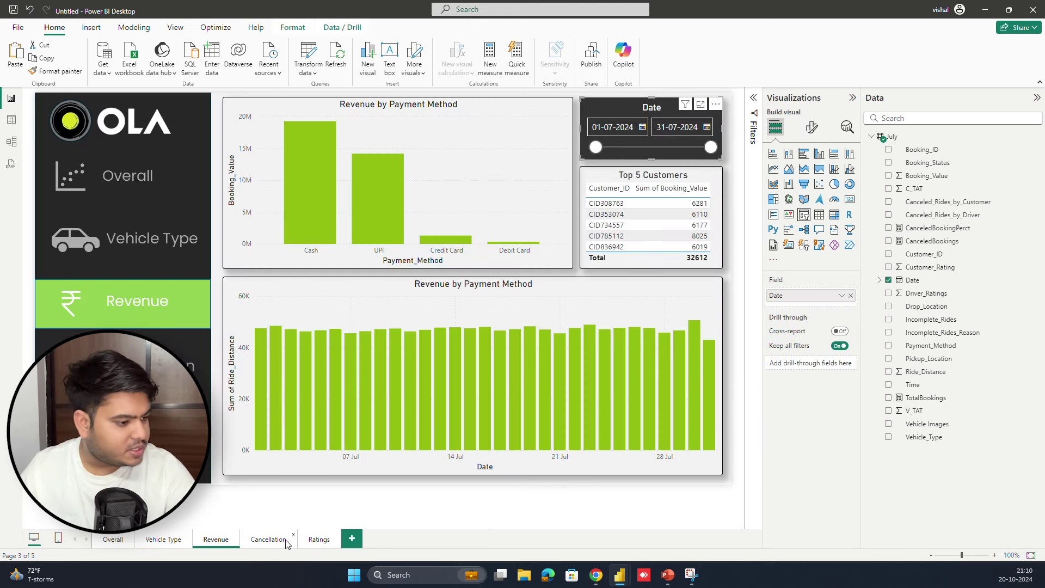
{"action": "left_click", "coordinate": [318, 539]}
{"action": "left_click", "coordinate": [113, 539]}
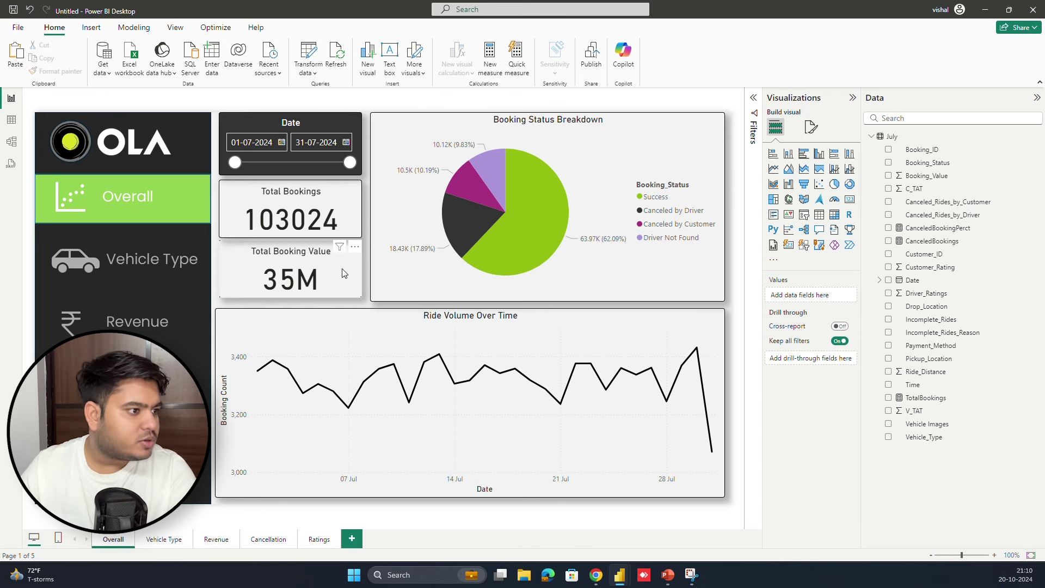
{"action": "left_click", "coordinate": [162, 538]}
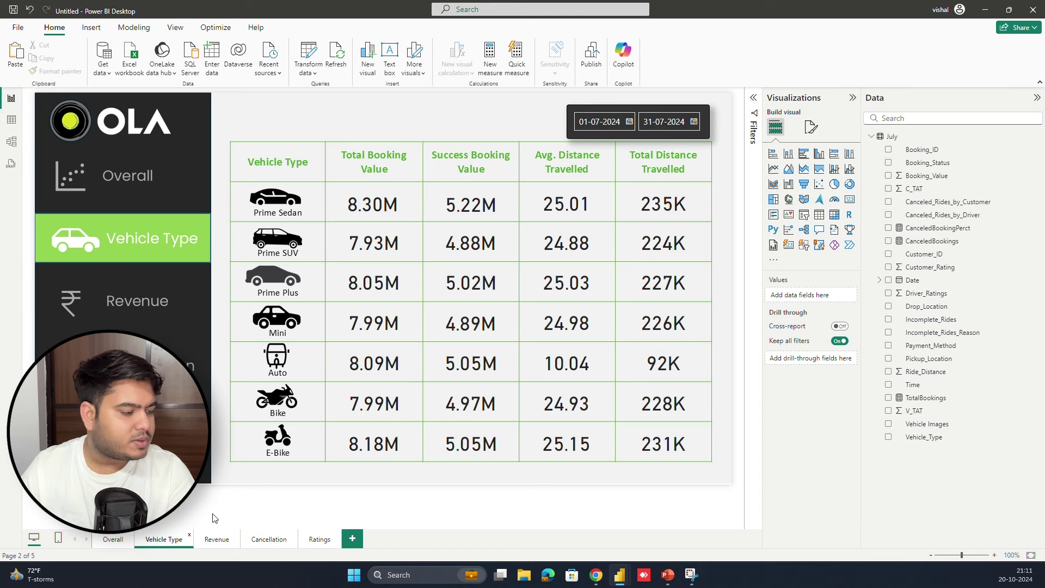
- On the Revenue page, rename the Y-axis field of the lower column chart by date to Ride_Distance
{"action": "left_click", "coordinate": [217, 540]}
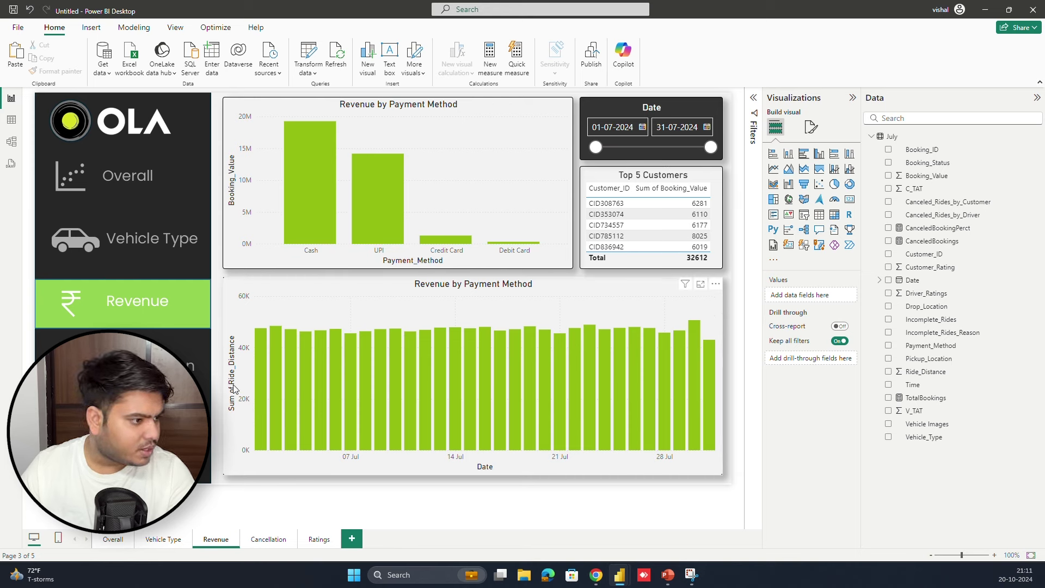
{"action": "left_click", "coordinate": [238, 363]}
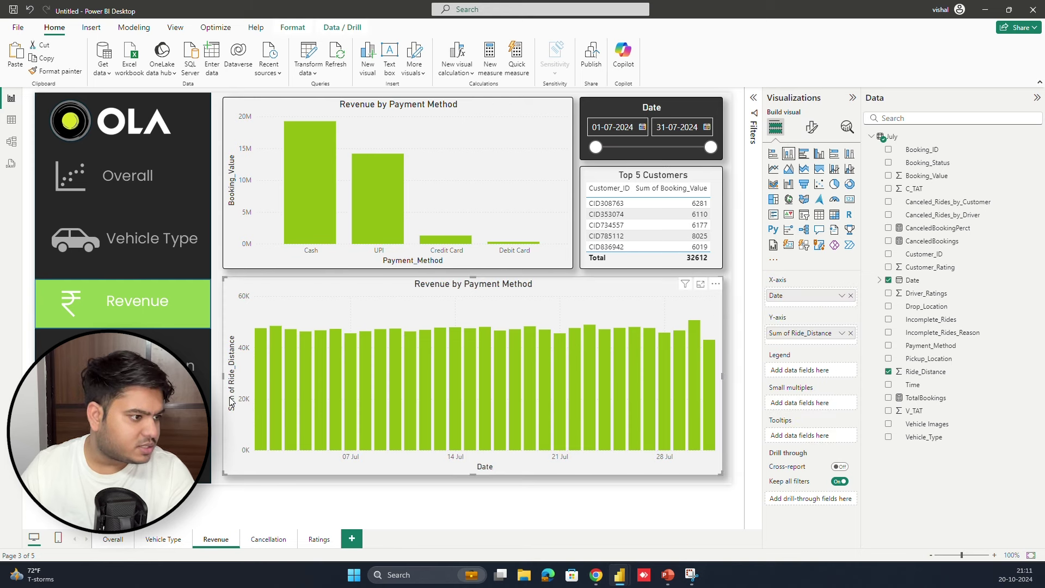
{"action": "double_click", "coordinate": [799, 333]}
{"action": "left_click", "coordinate": [795, 333]}
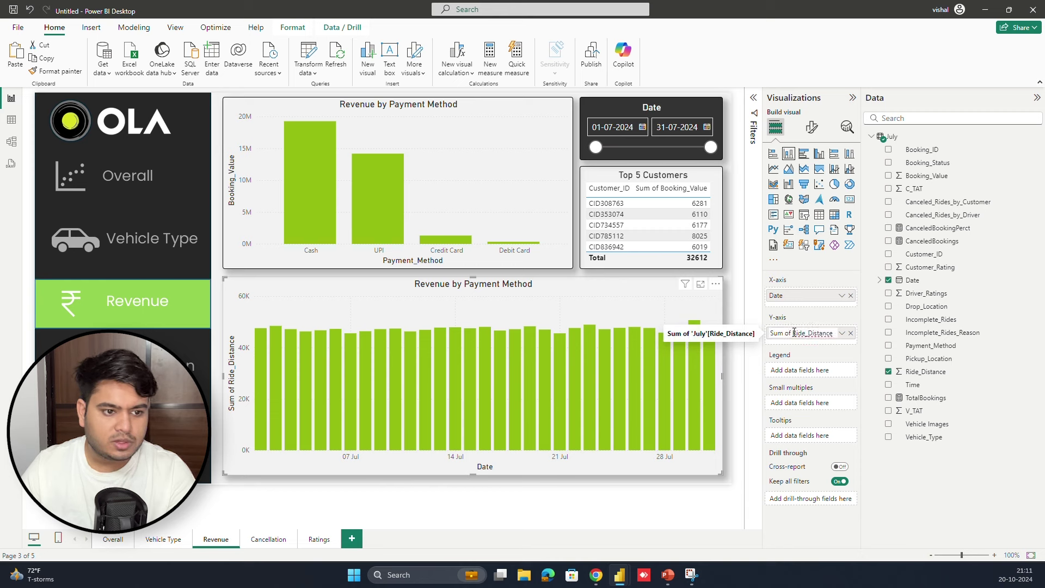
{"action": "key", "text": "BackSpace"}
{"action": "key", "text": "BackSpace"}
{"action": "key", "text": "BackSpace"}
{"action": "key", "text": "BackSpace"}
{"action": "key", "text": "BackSpace"}
{"action": "key", "text": "BackSpace"}
{"action": "key", "text": "BackSpace"}
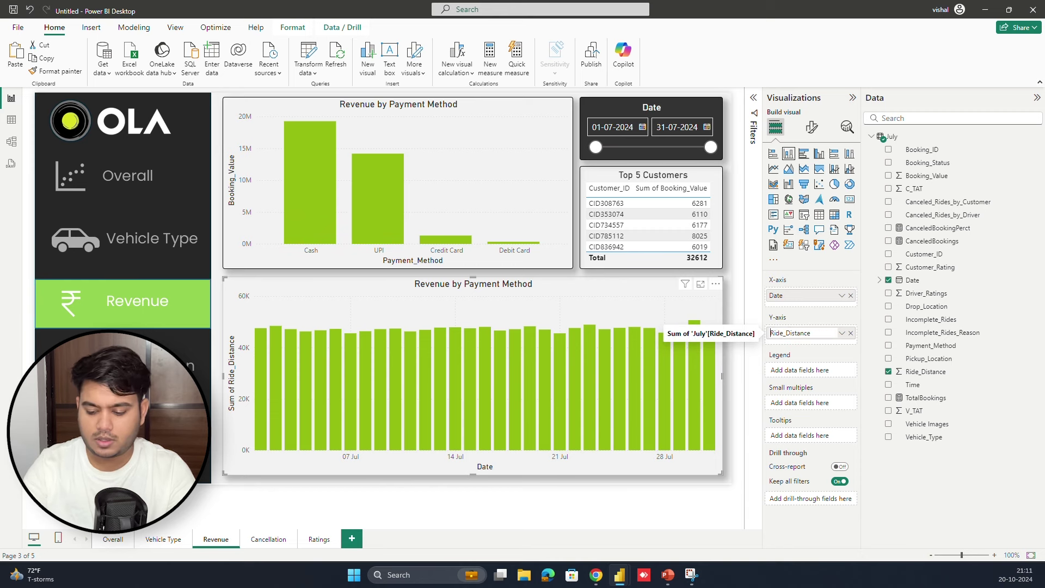
{"action": "key", "text": "Return"}
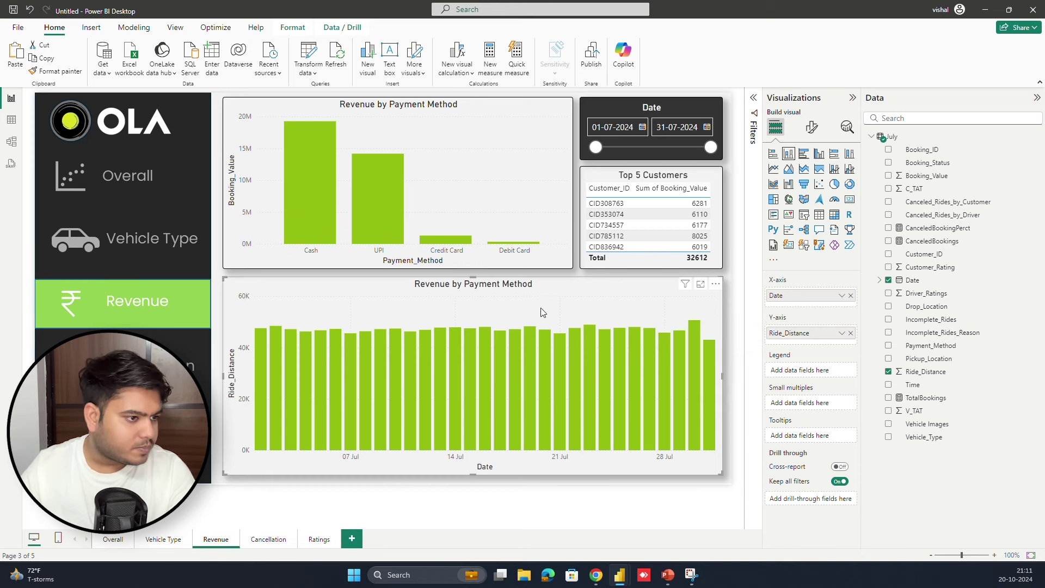
{"action": "left_click", "coordinate": [490, 274]}
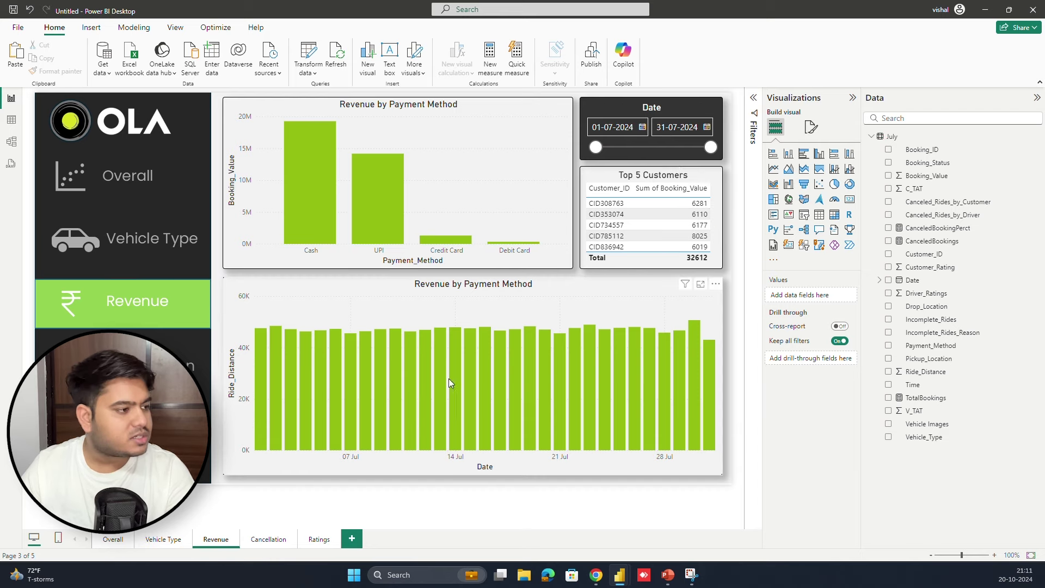
- Check the Cancellation page through the report's navigation links, and test the Ratings page's Date slicer with an earlier end date before restoring 31-07-2024
{"action": "left_click", "coordinate": [147, 366], "text": "ctrl"}
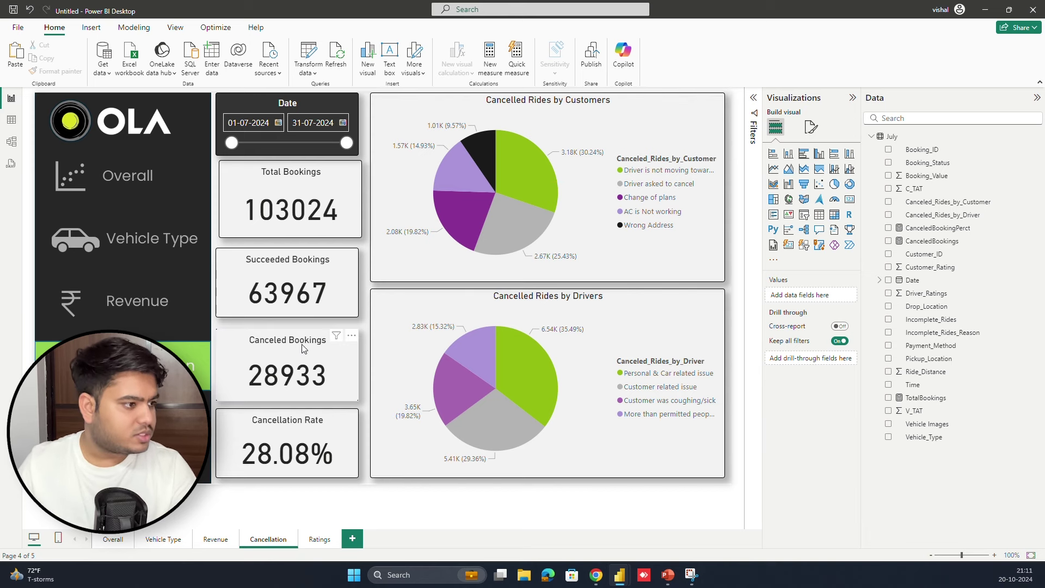
{"action": "left_click", "coordinate": [670, 158]}
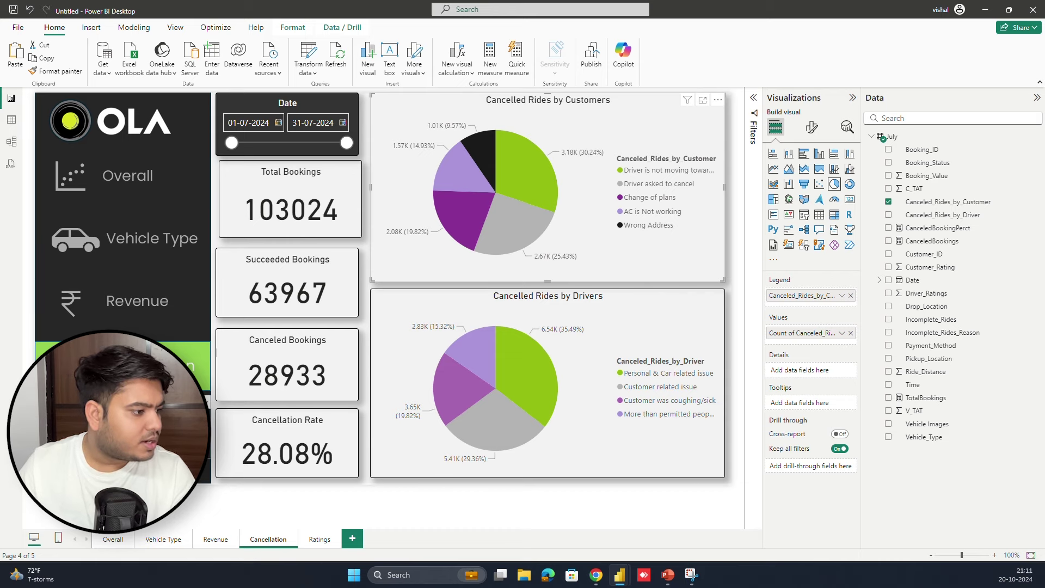
{"action": "left_click", "coordinate": [147, 430], "text": "ctrl"}
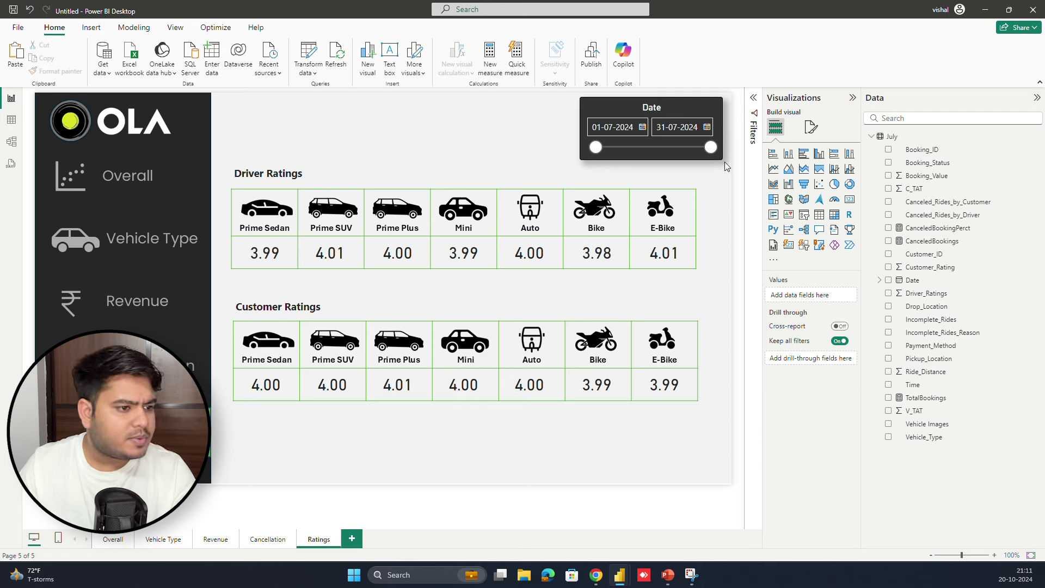
{"action": "left_click", "coordinate": [656, 147]}
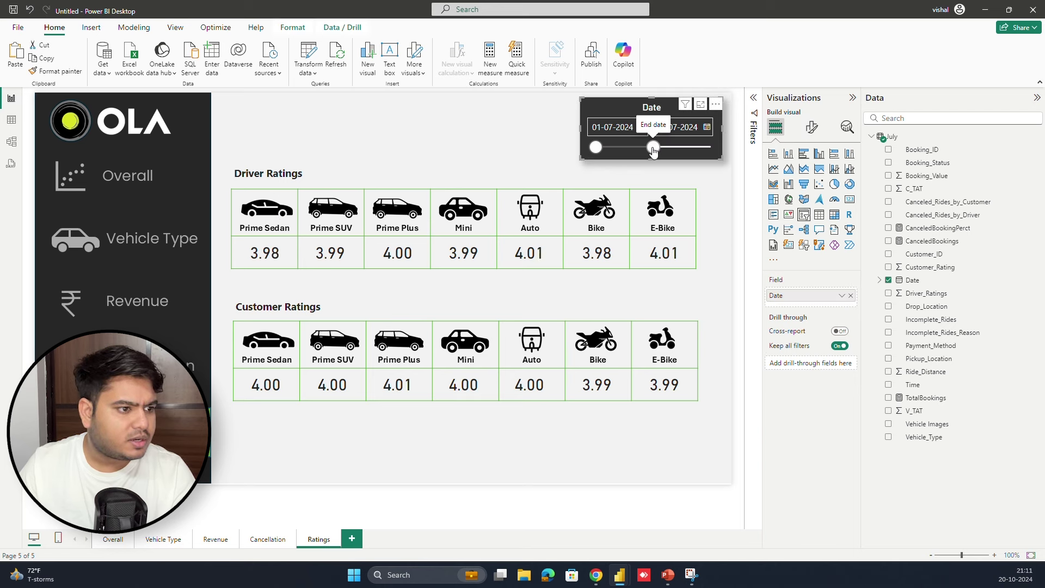
{"action": "left_click_drag", "start_coordinate": [681, 152], "coordinate": [737, 154]}
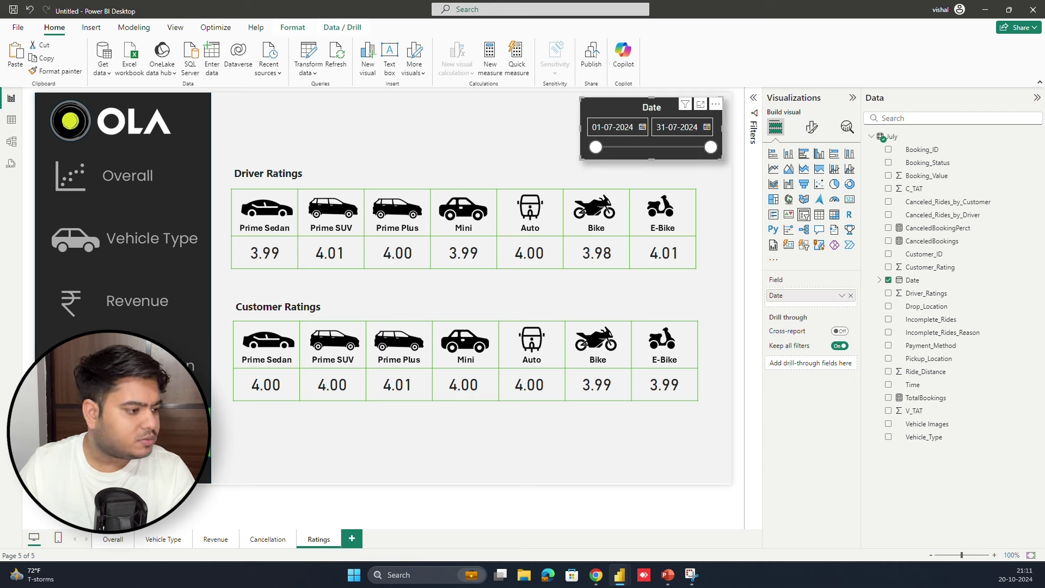
- Test the Cancellation page's Date slicer with a shorter range, restore its end to 31-07-2024, and return to the Overall page through the navigation links
{"action": "left_click", "coordinate": [123, 363], "text": "ctrl"}
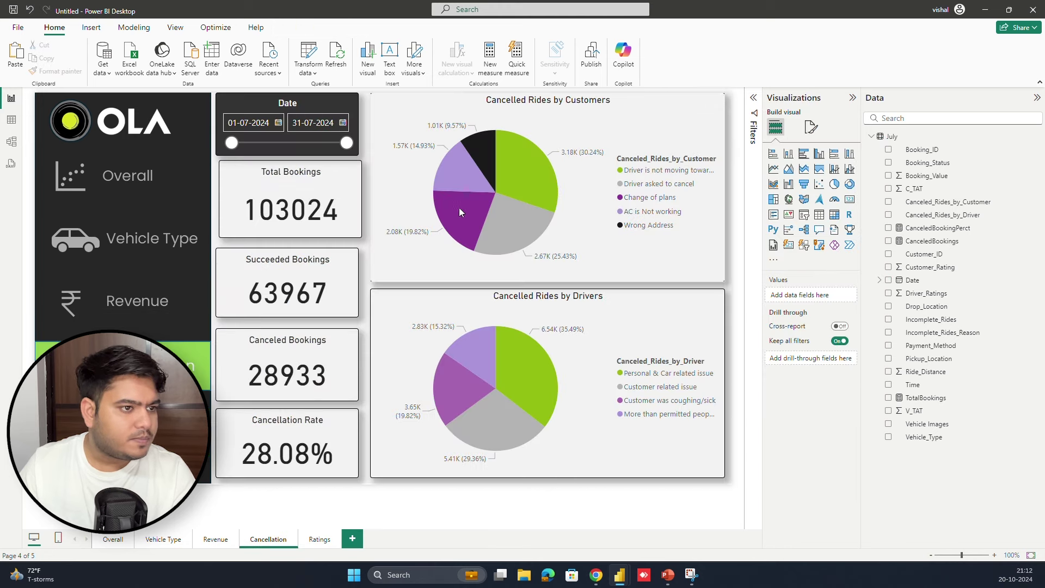
{"action": "left_click", "coordinate": [278, 142]}
{"action": "left_click_drag", "start_coordinate": [278, 142], "coordinate": [356, 147]}
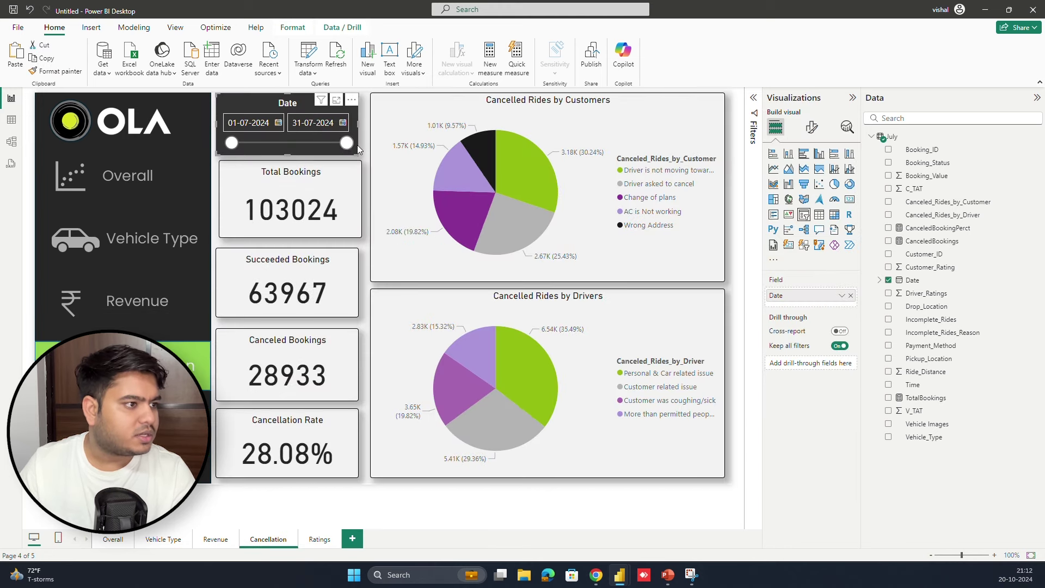
{"action": "left_click", "coordinate": [155, 182], "text": "ctrl"}
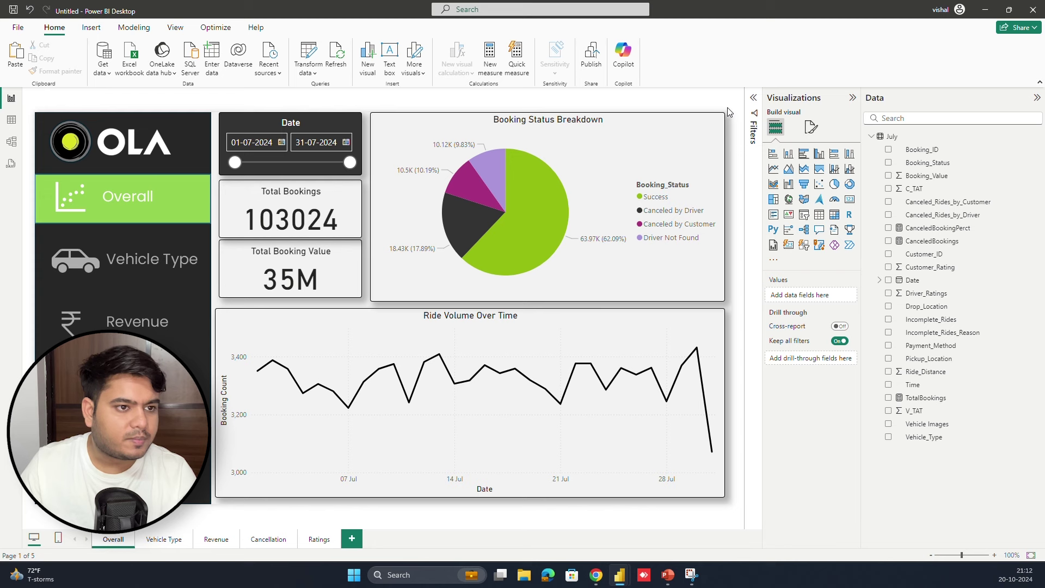